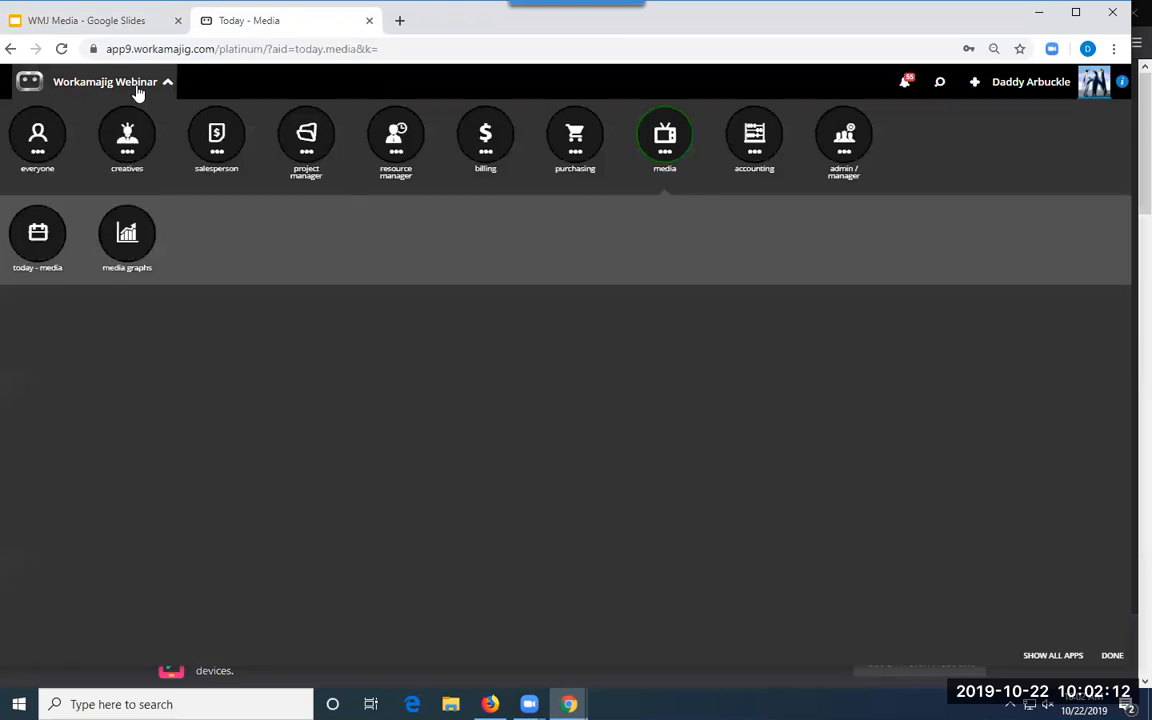
- Open the Media section of Transaction Preferences in the administrator's System Setup
left_click(840, 145)
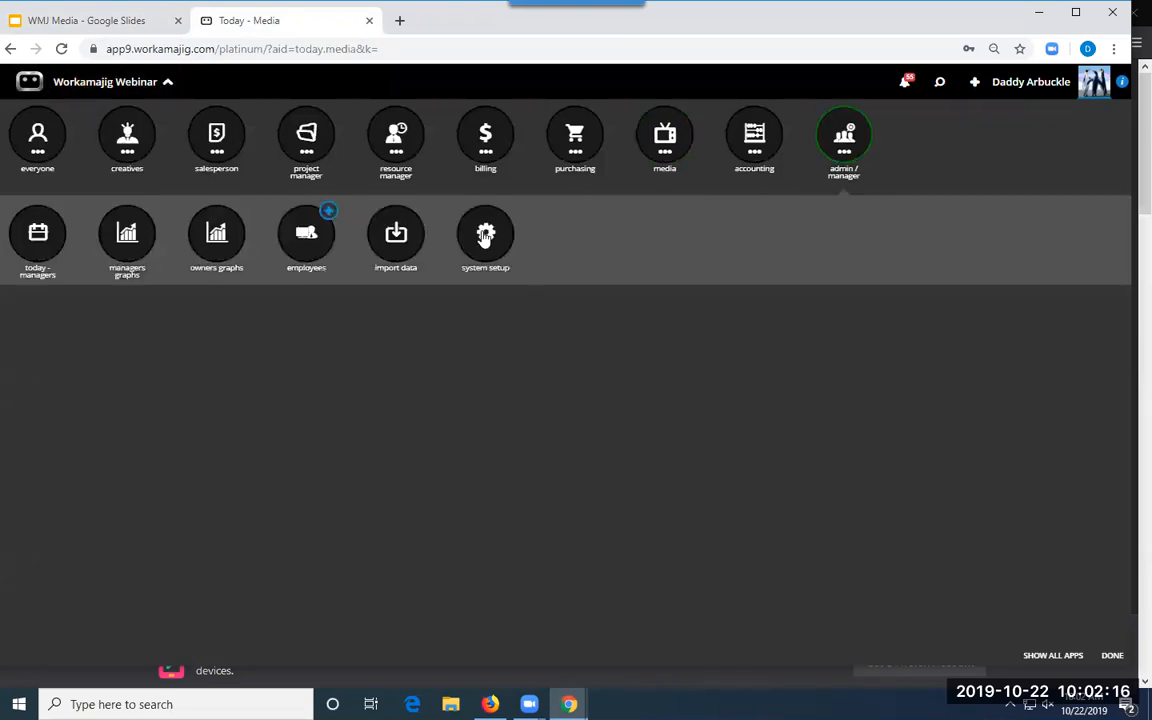
left_click(485, 235)
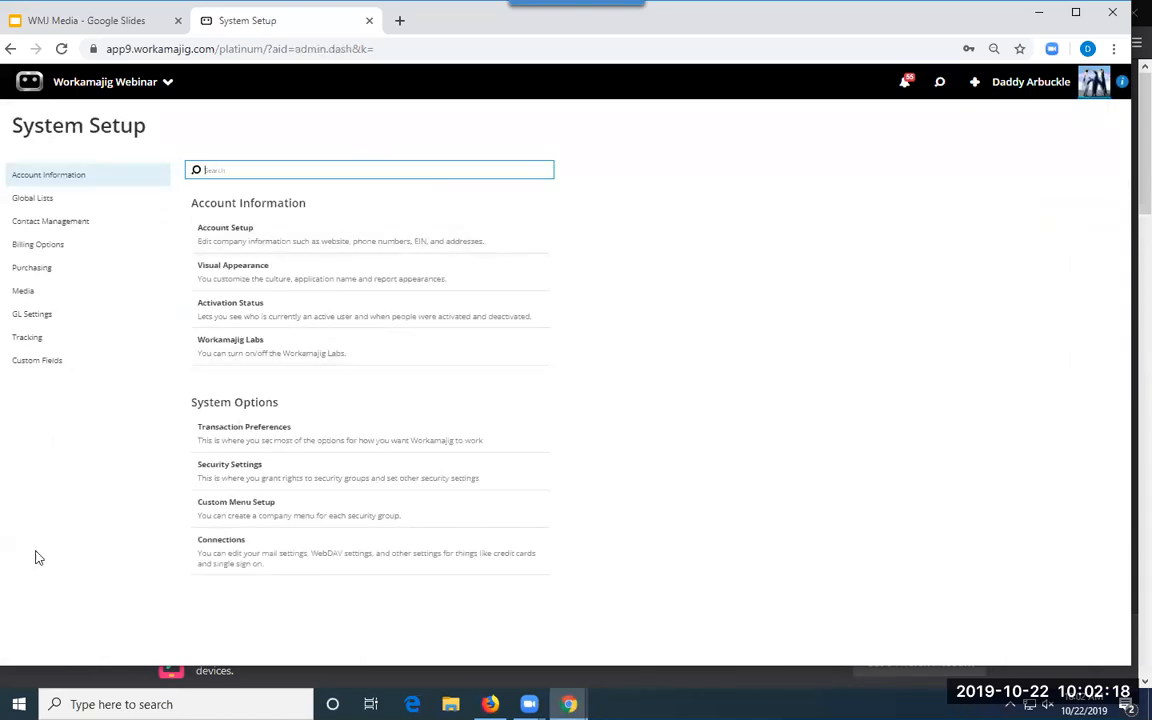
left_click(227, 442)
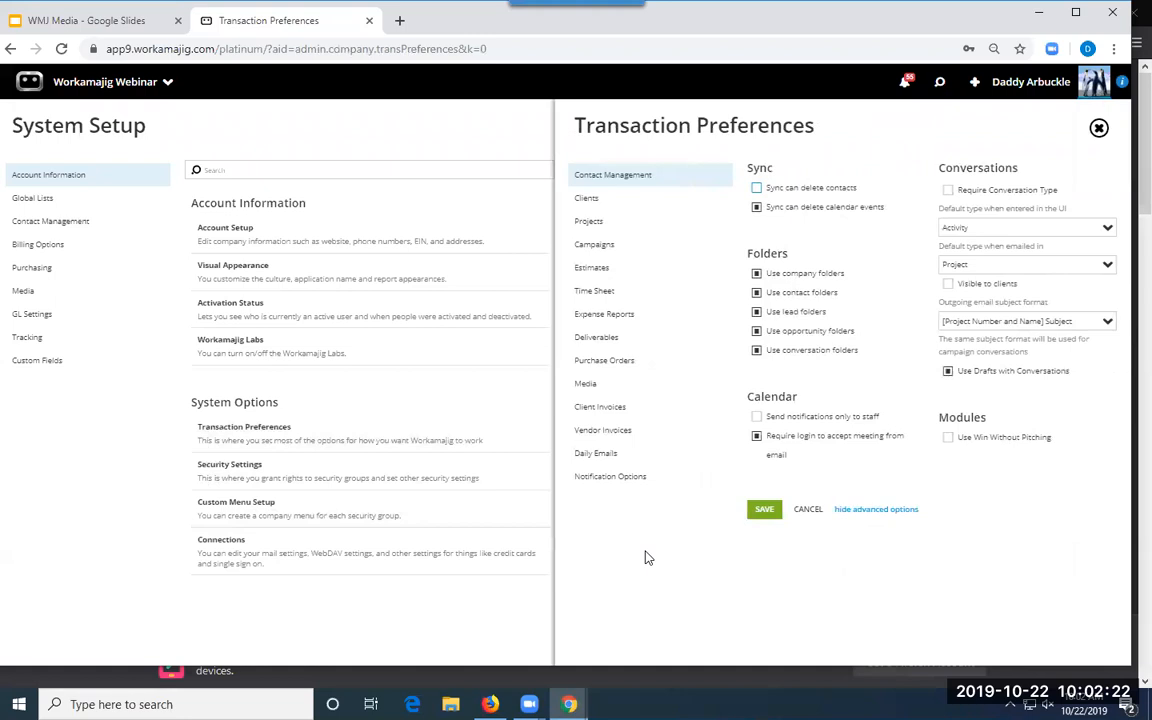
left_click(586, 383)
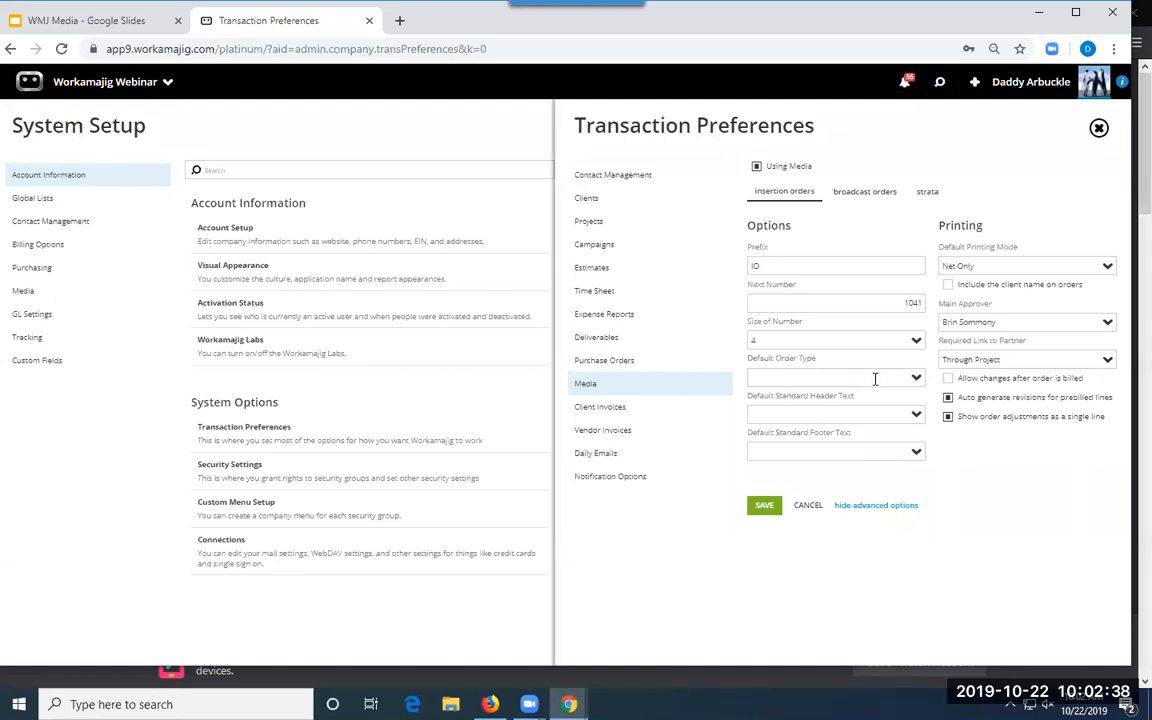
- Examine the default order type choices for insertion orders and the media preferences for broadcast orders
left_click(914, 379)
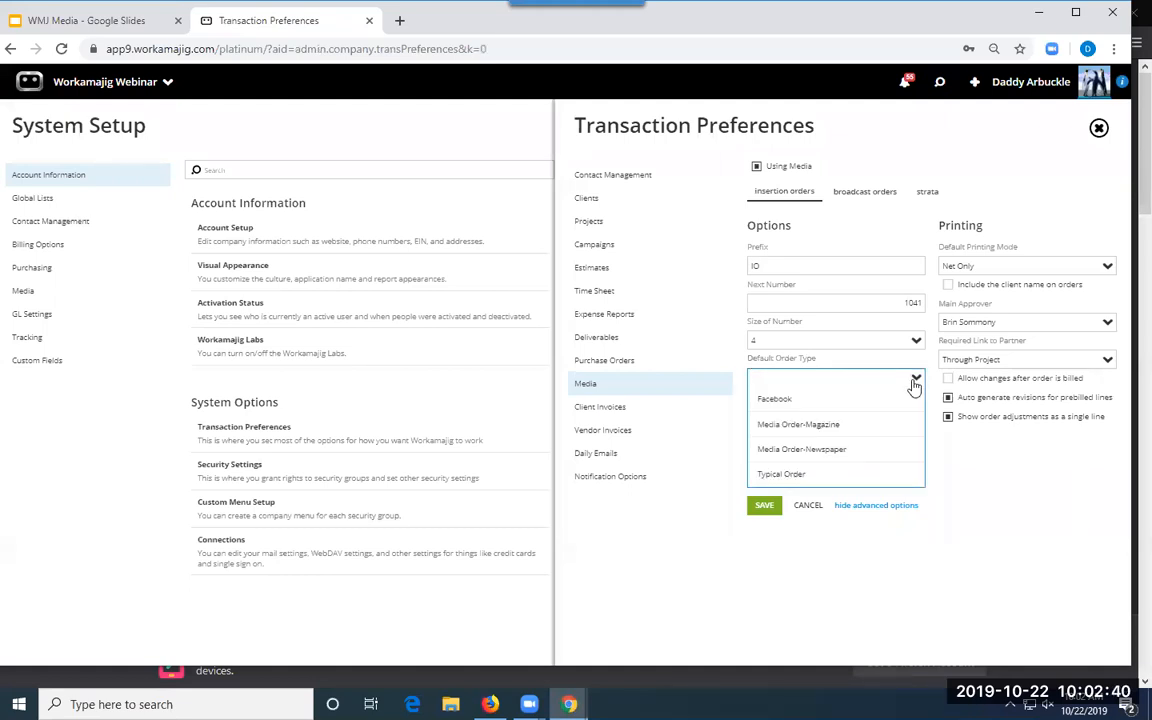
left_click(731, 365)
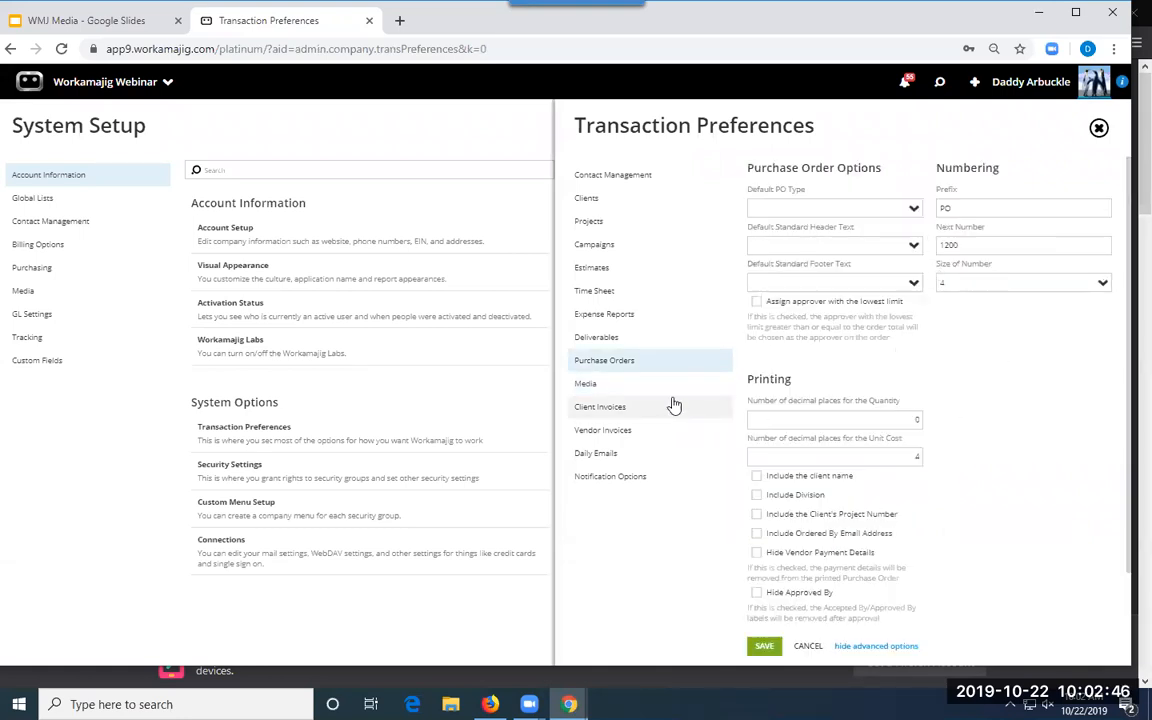
left_click(584, 383)
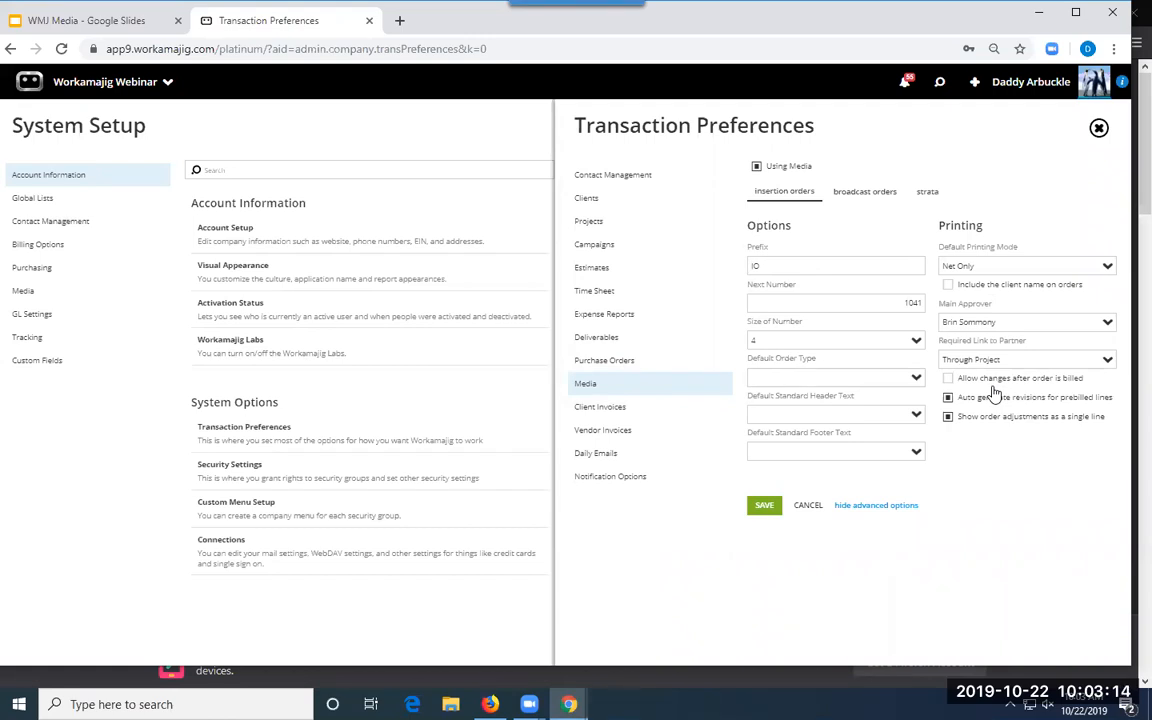
left_click(850, 197)
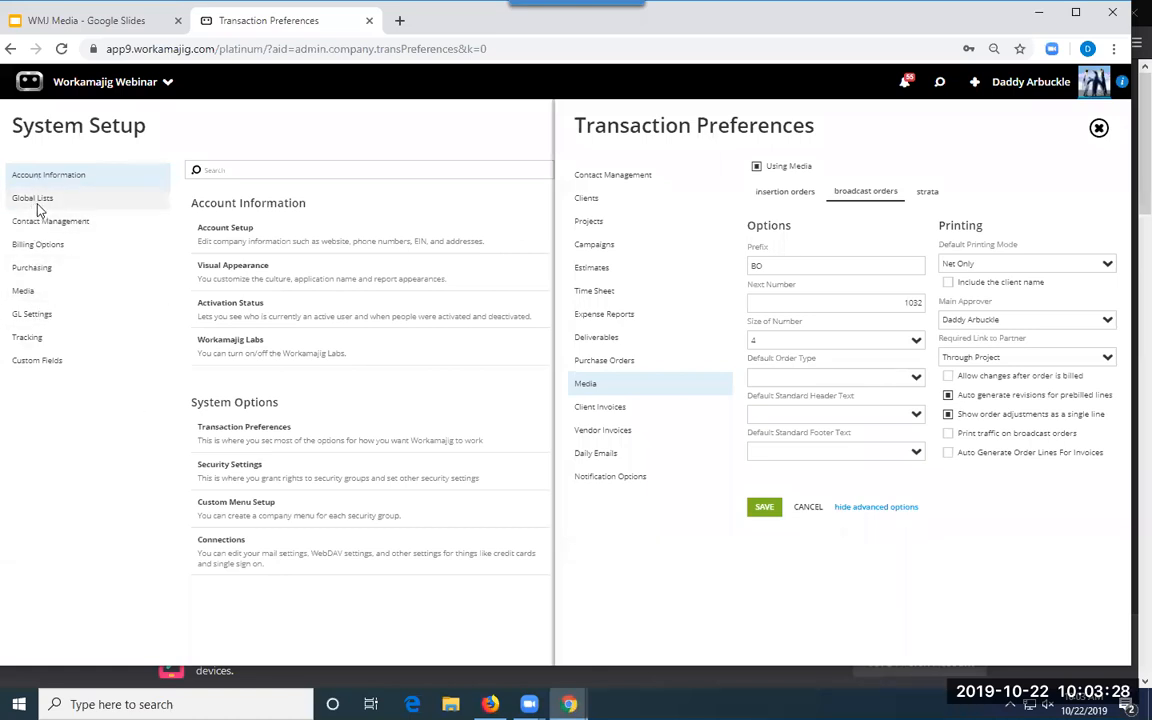
- Examine the Media rights of the Account Managers group in Security Settings, and return to System Setup
left_click(218, 476)
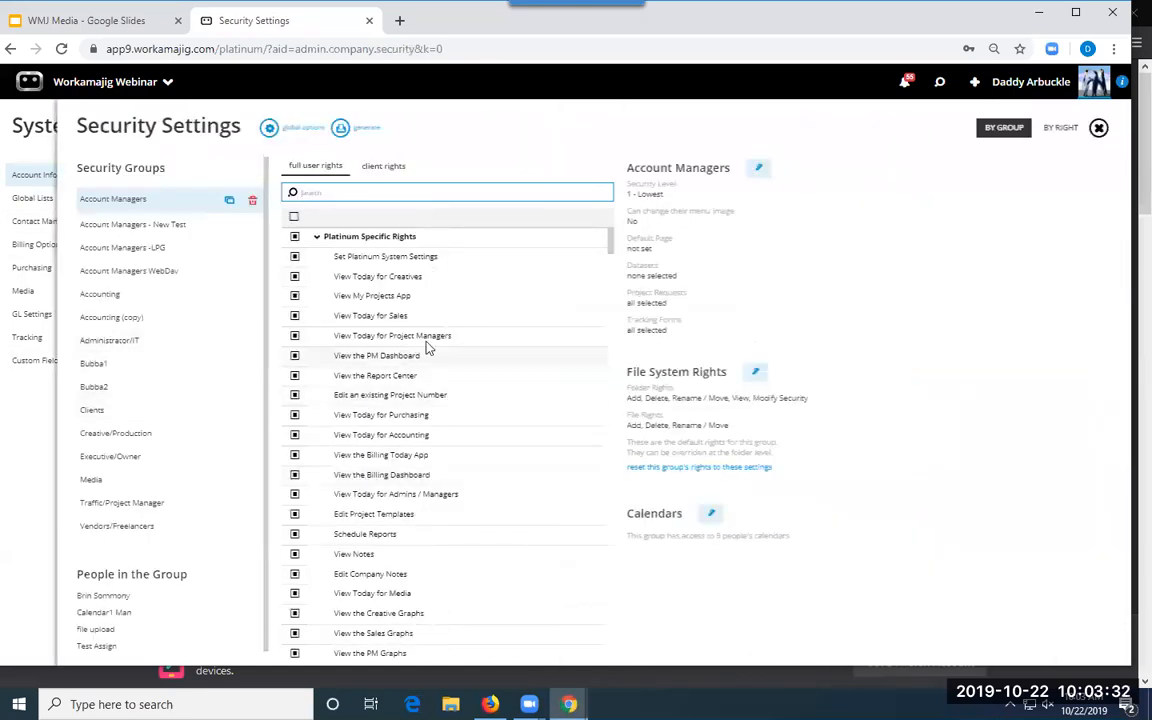
scroll(435, 344, "down", 3)
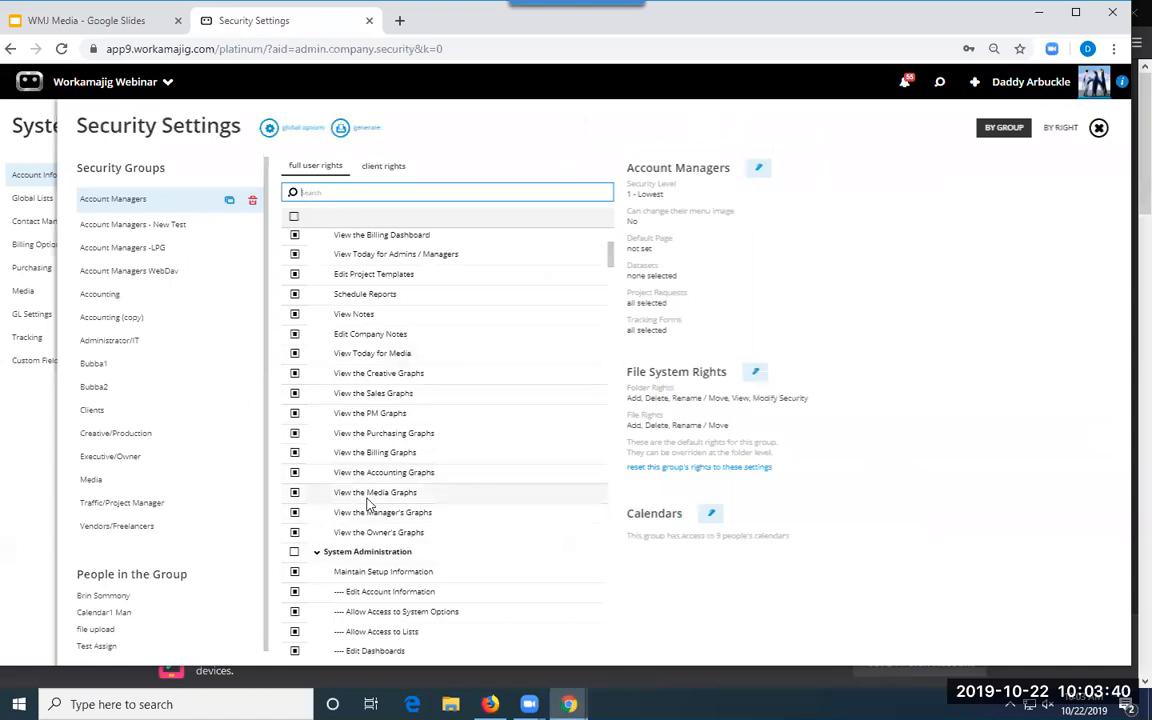
scroll(366, 500, "down", 6)
scroll(366, 498, "down", 8)
scroll(364, 498, "down", 8)
scroll(364, 498, "up", 4)
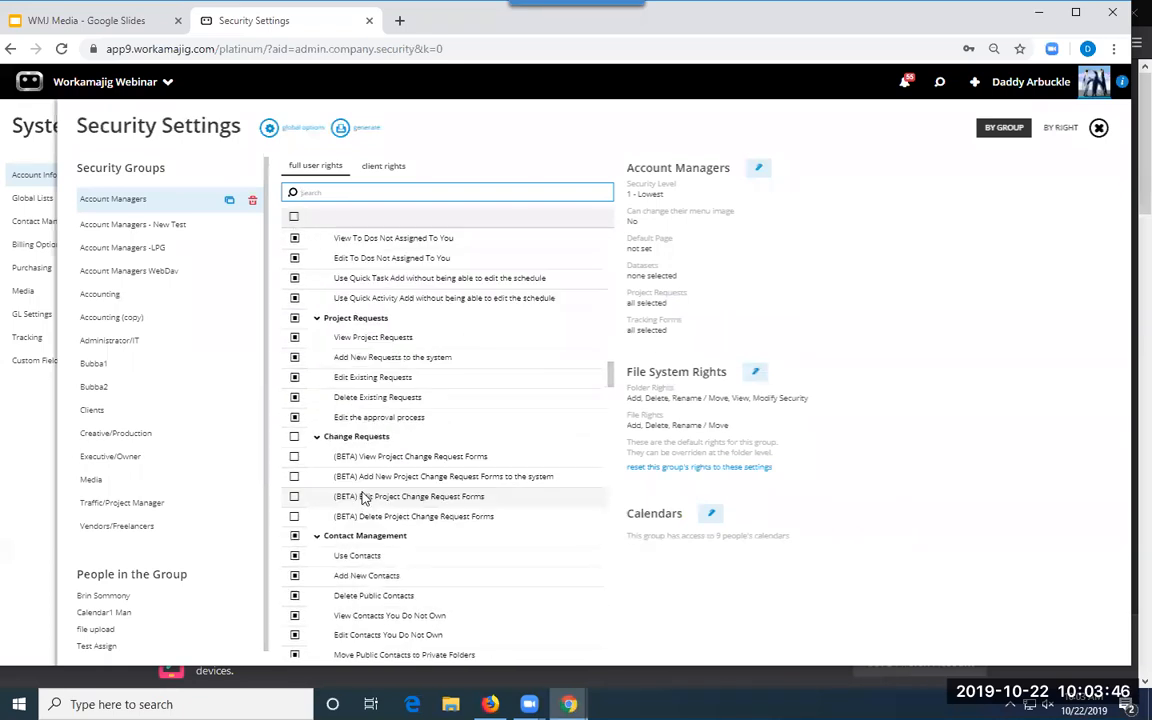
scroll(364, 498, "down", 12)
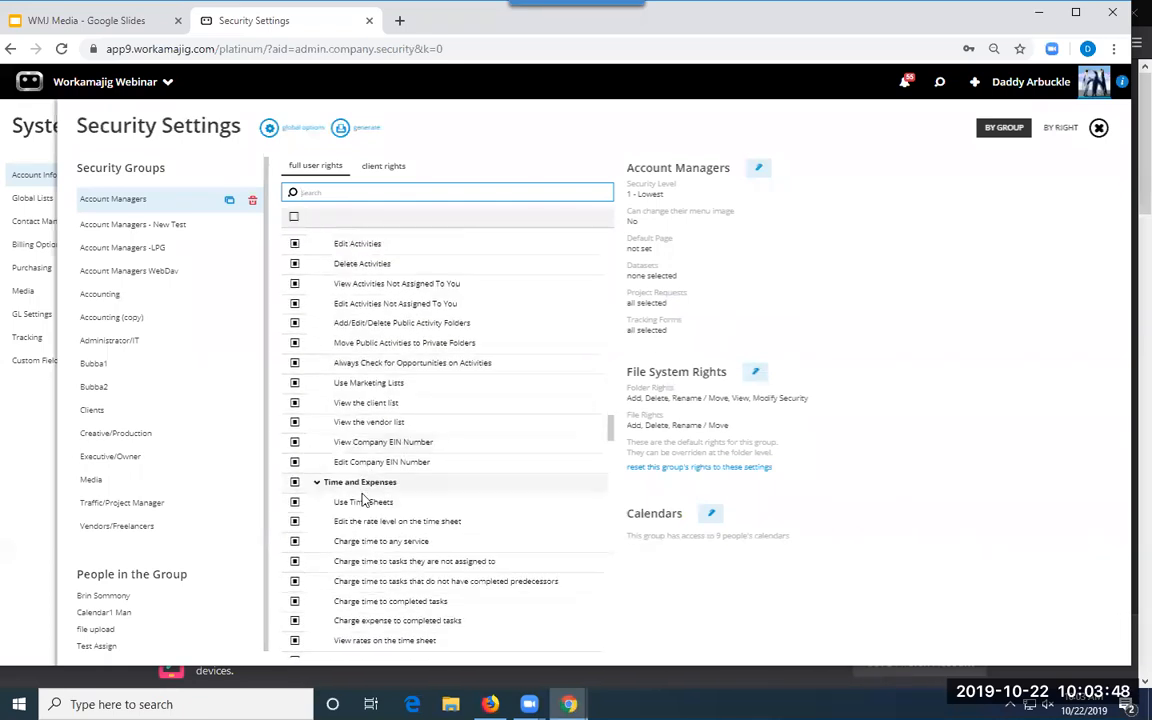
scroll(364, 498, "down", 10)
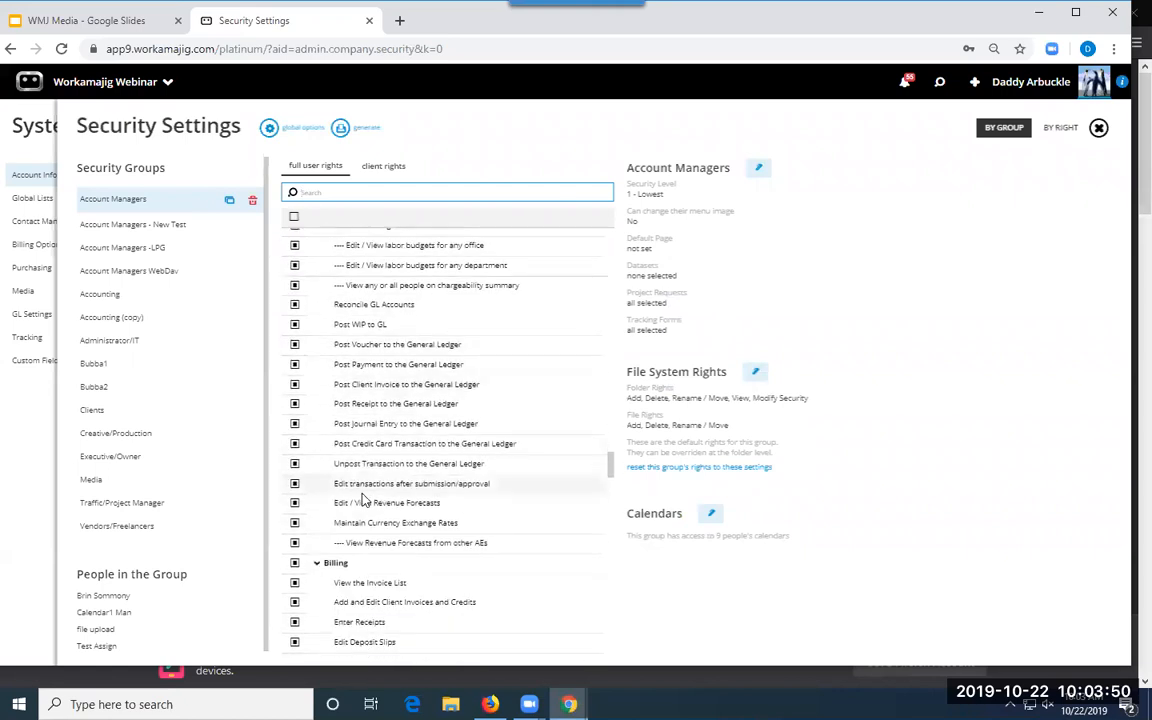
scroll(364, 498, "down", 10)
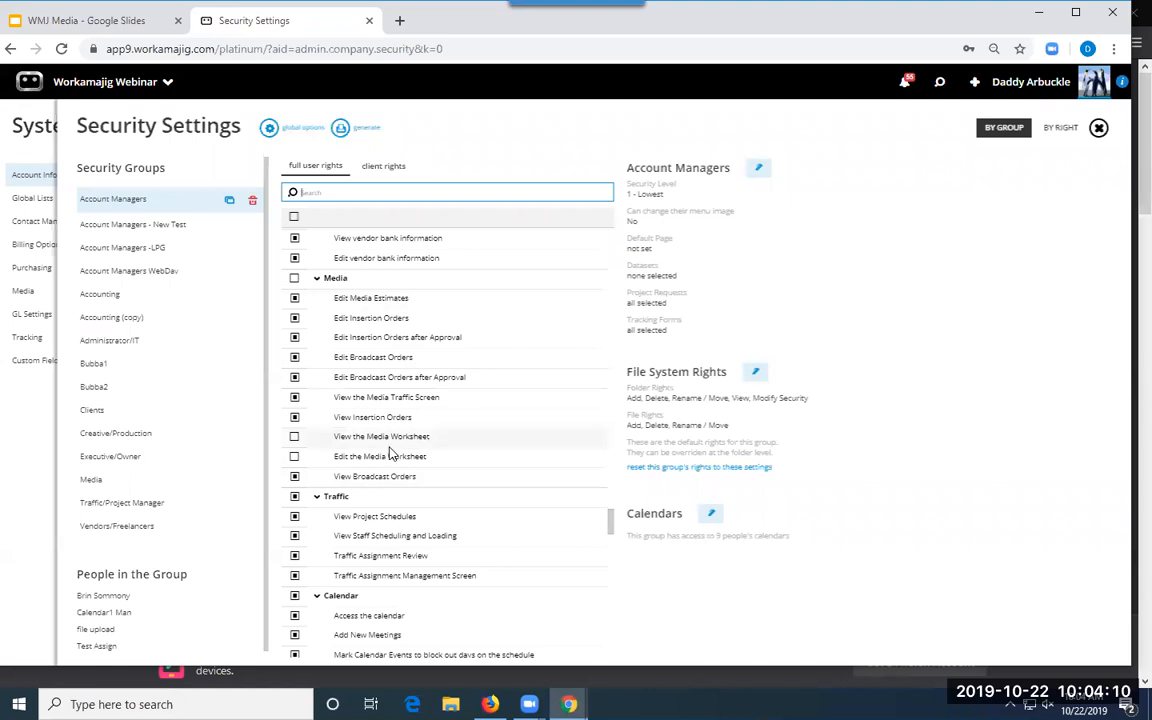
left_click(30, 428)
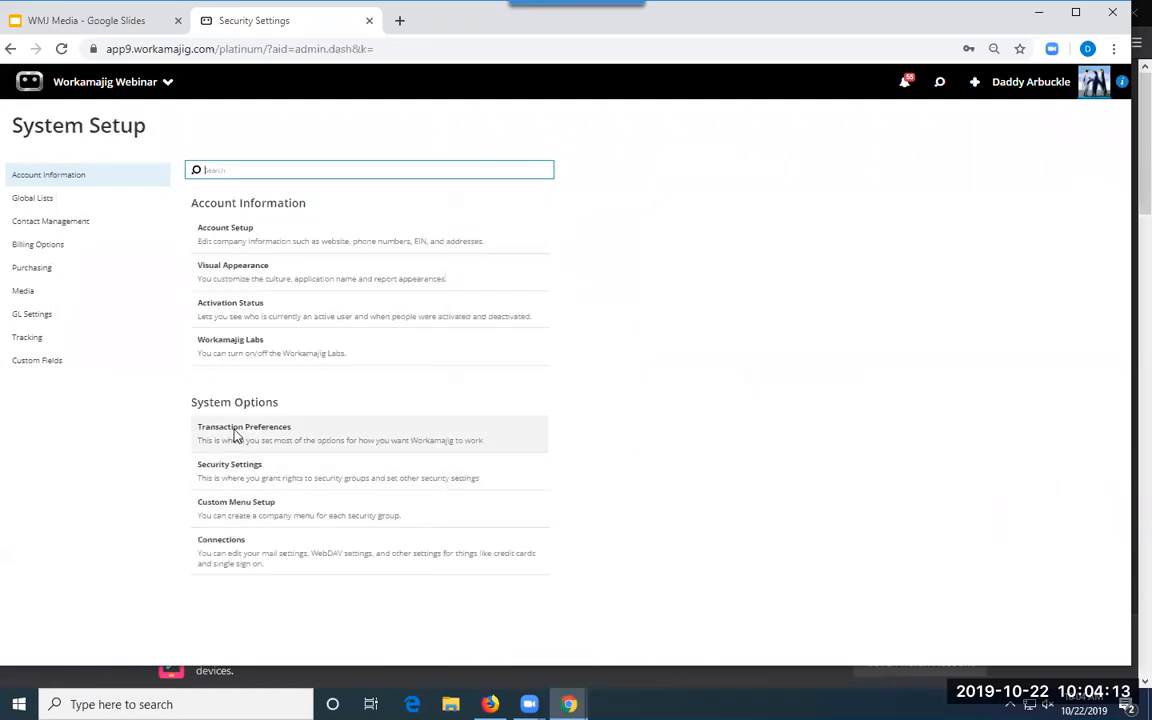
- Review the Print and Digital Items list in the Media setup, including commissions and accounts, and close it
left_click(24, 292)
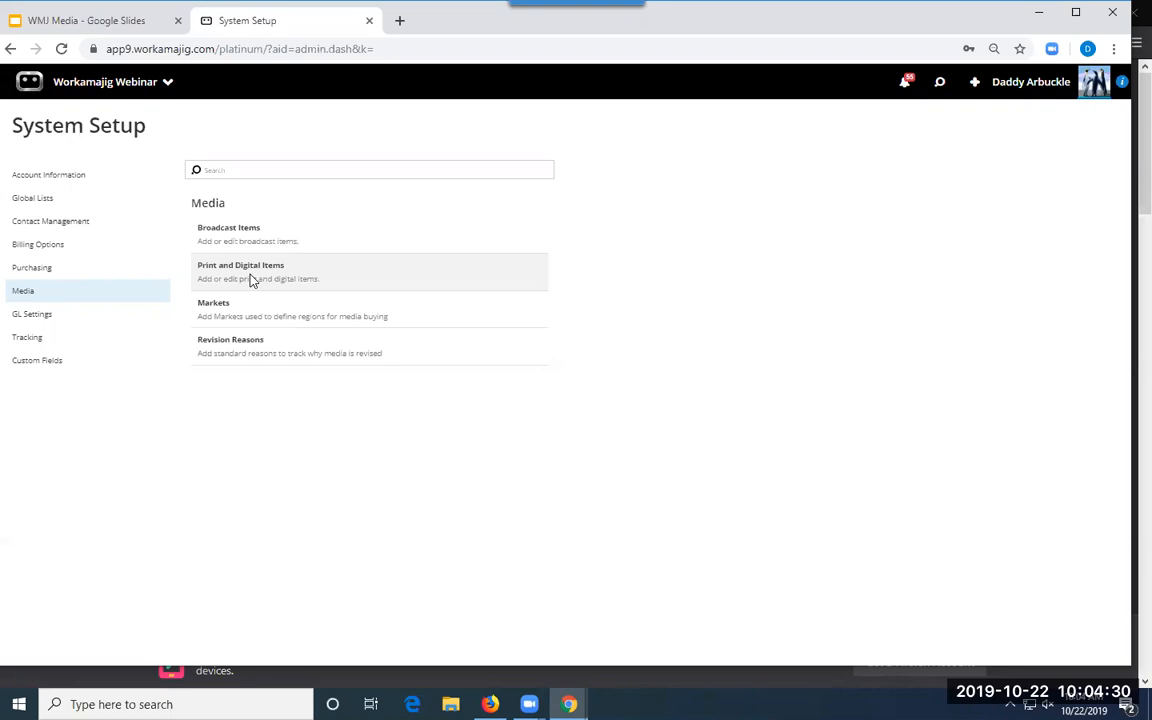
left_click(285, 279)
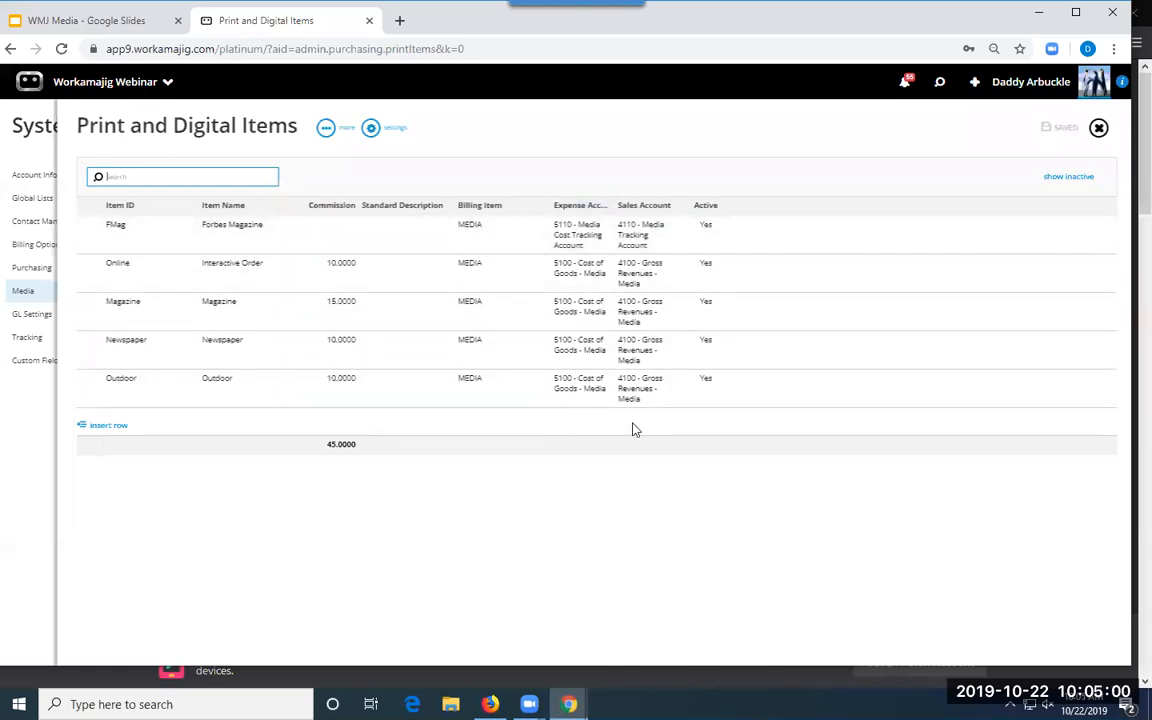
left_click(29, 427)
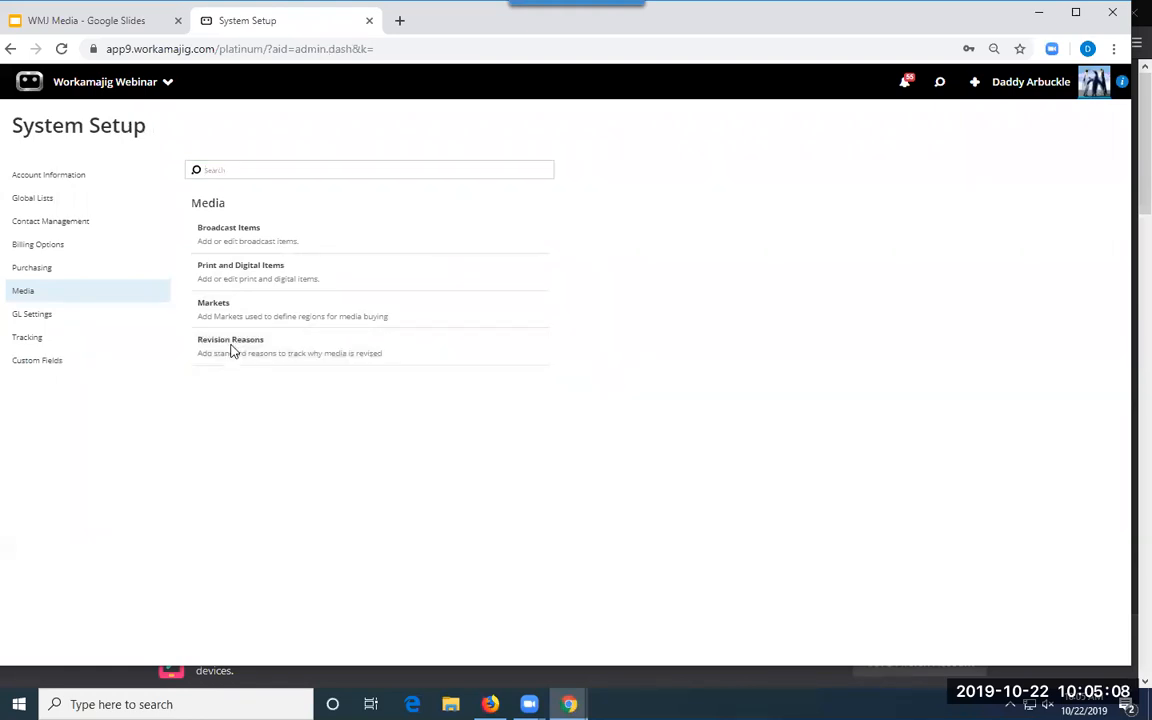
- Review the media Revision Reasons list and the Markets list
left_click(231, 348)
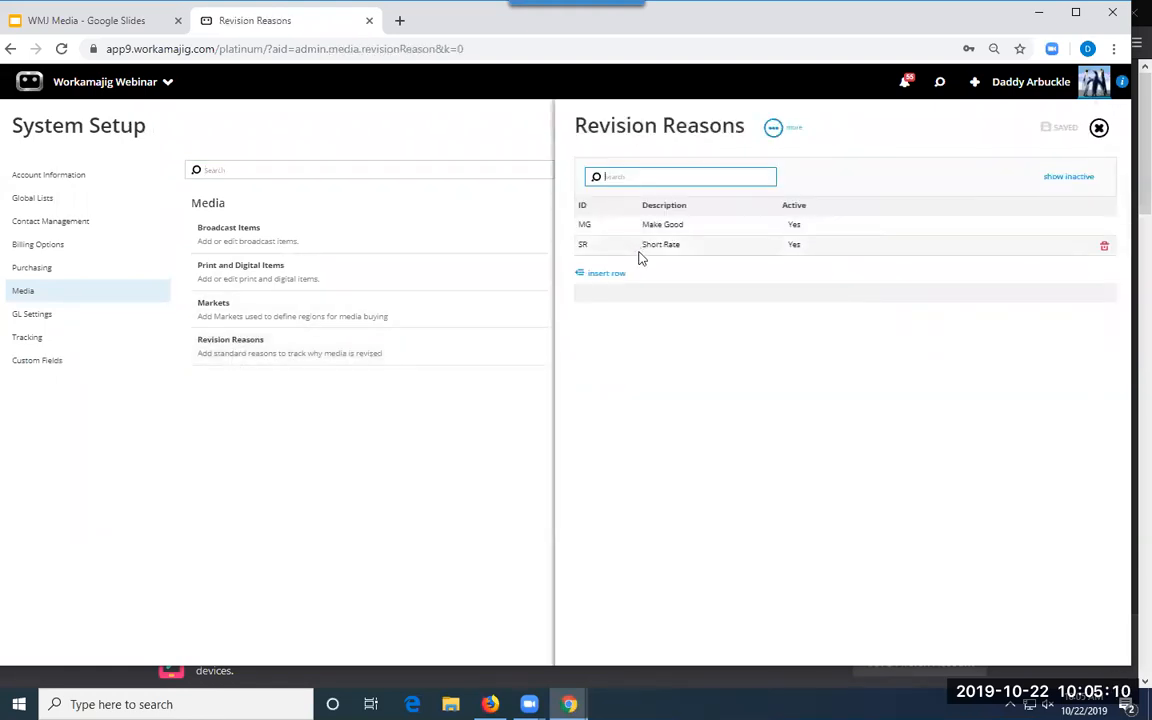
left_click(236, 316)
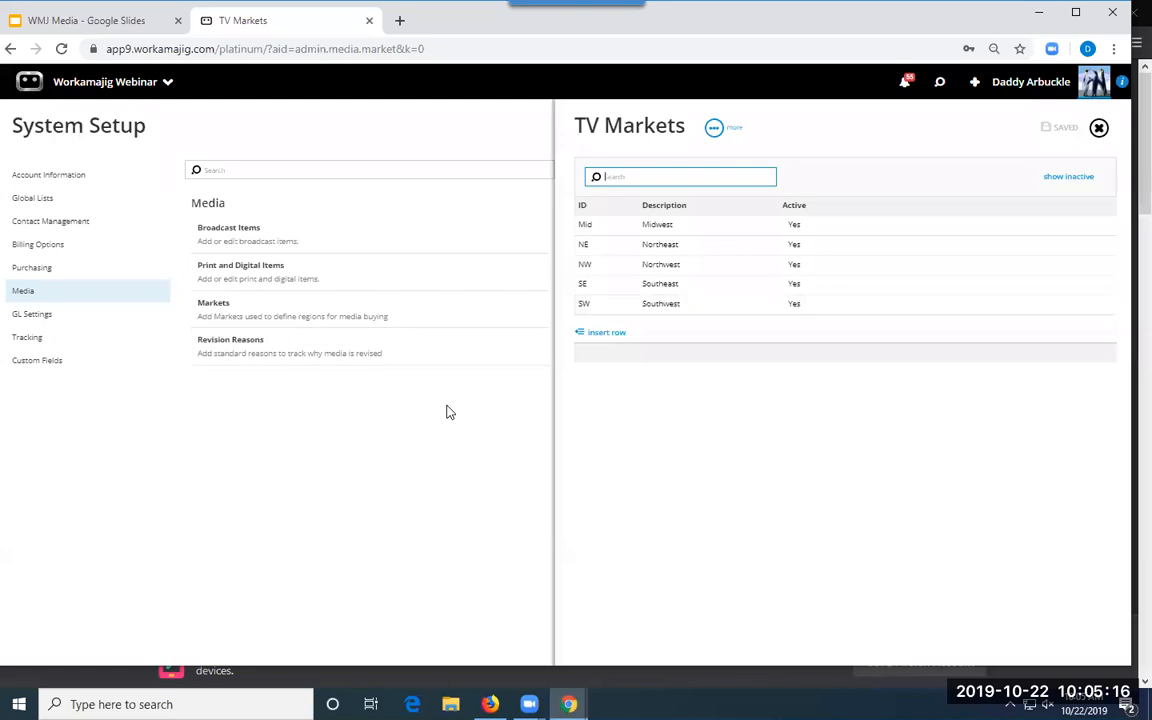
- Expand the Cable entry in Broadcast Items to examine its full details, and close the list
left_click(228, 246)
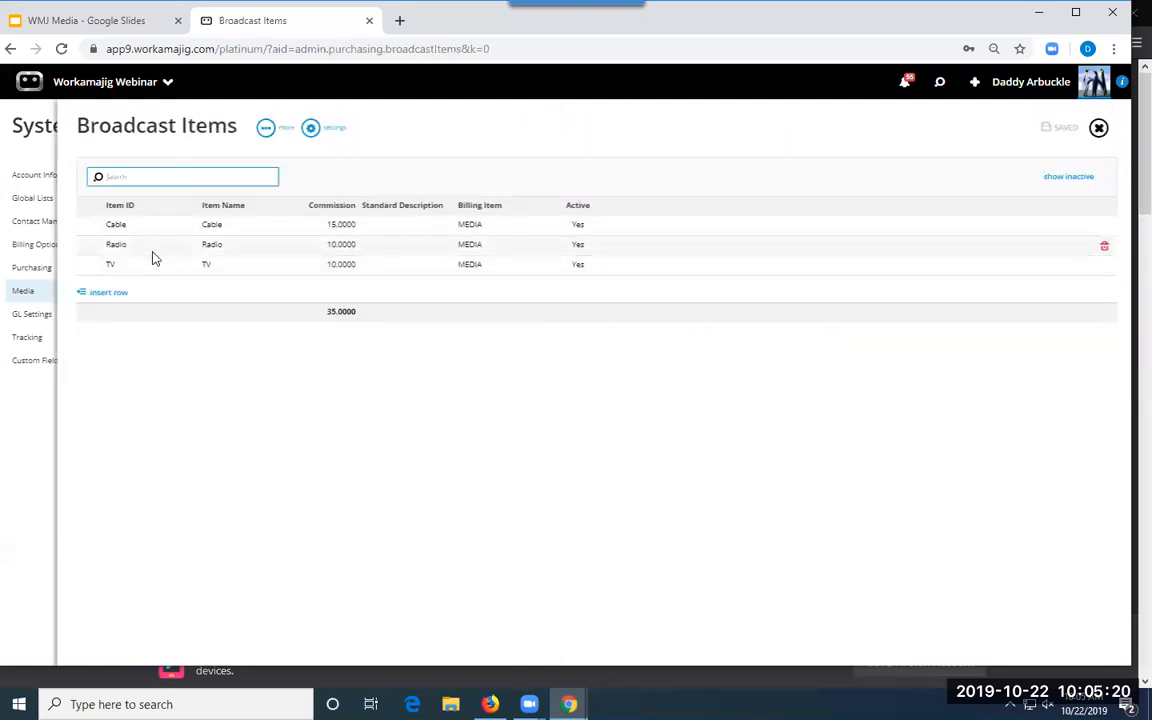
left_click(141, 230)
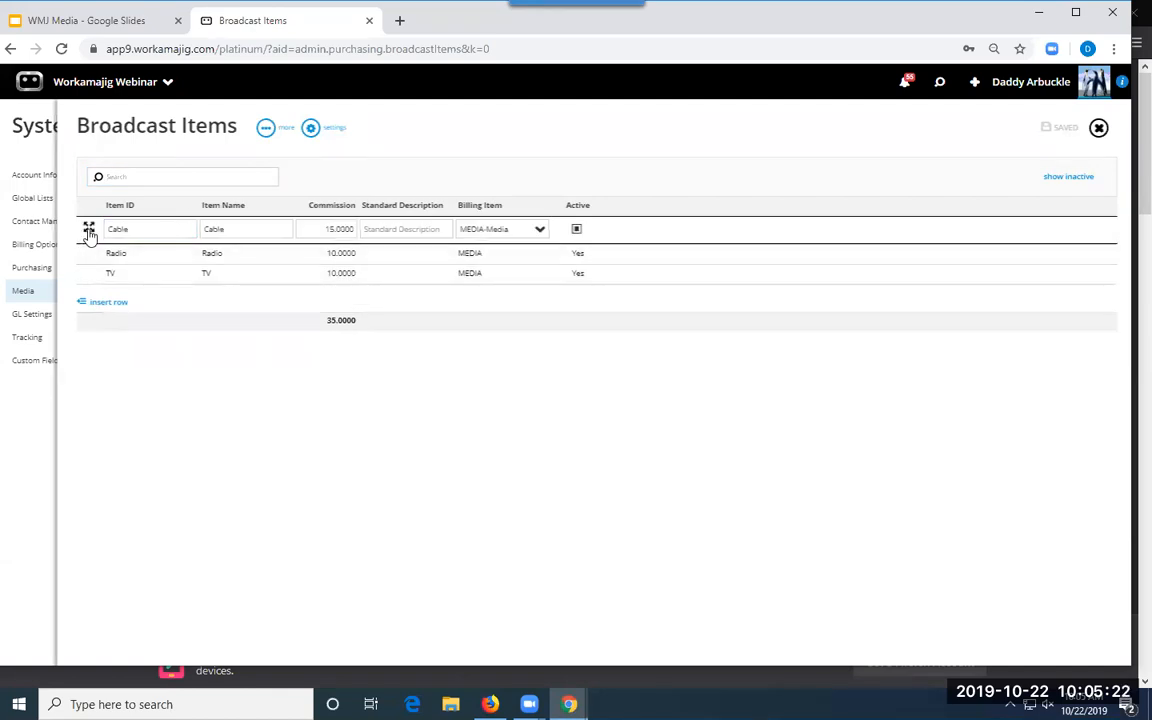
left_click(88, 229)
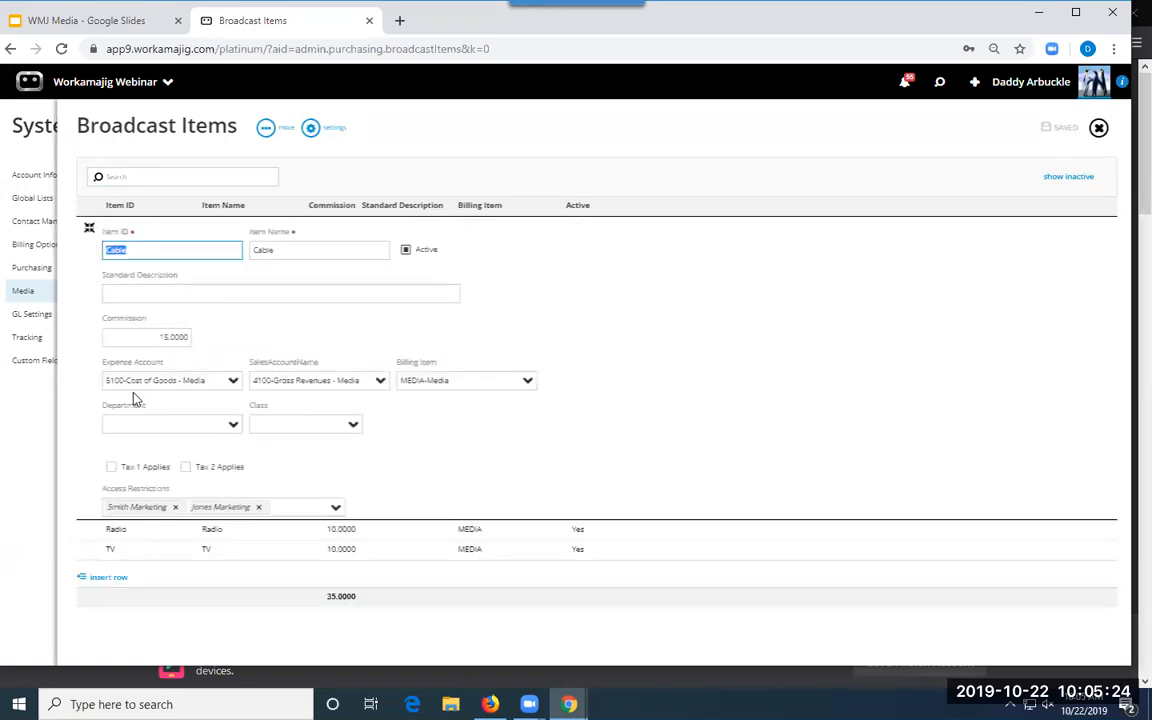
left_click(29, 434)
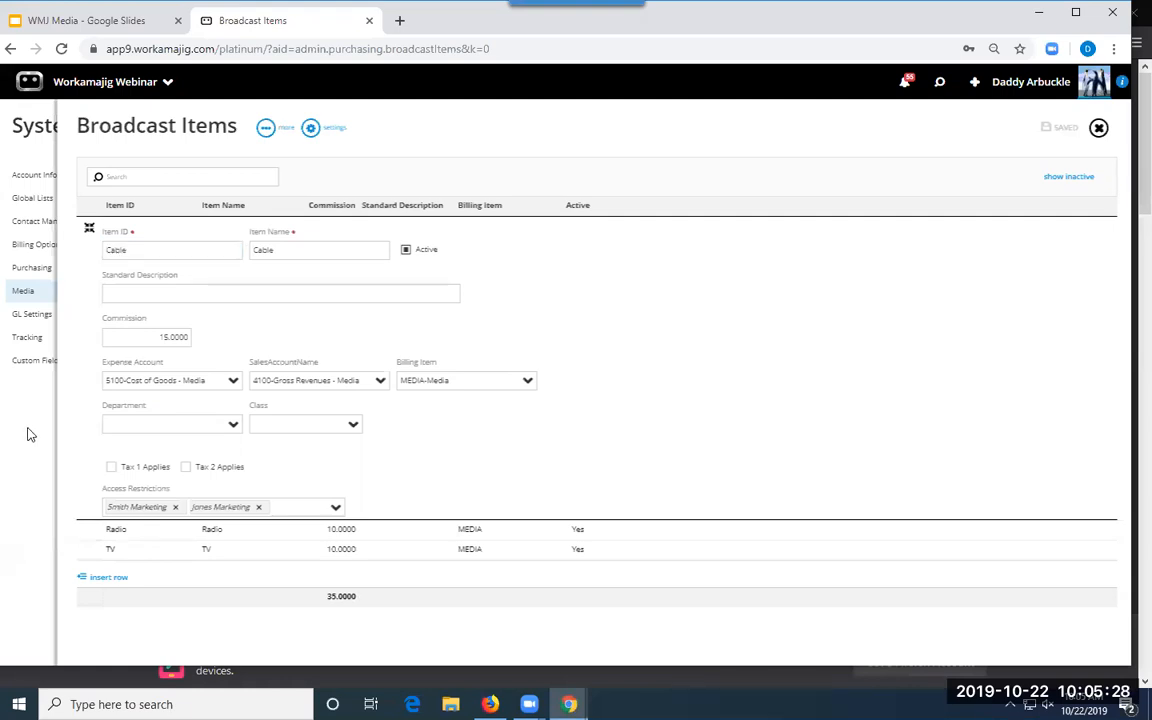
- Review the order types defined in the Purchasing setup and close the list
left_click(34, 268)
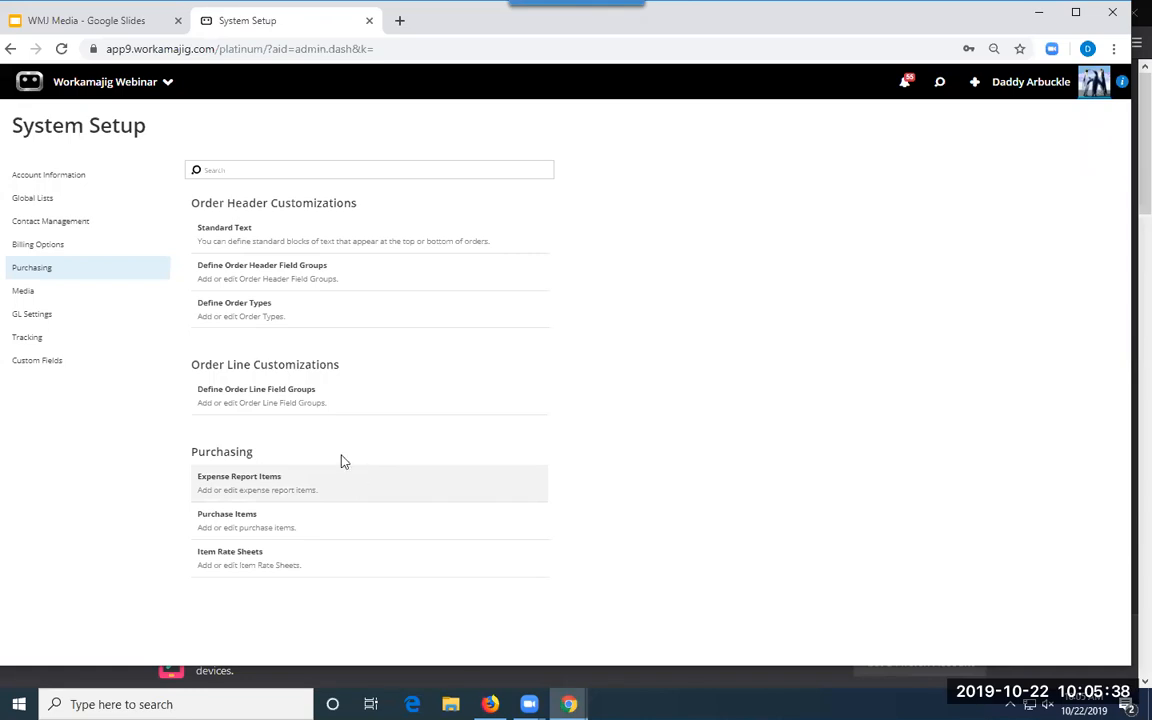
left_click(238, 317)
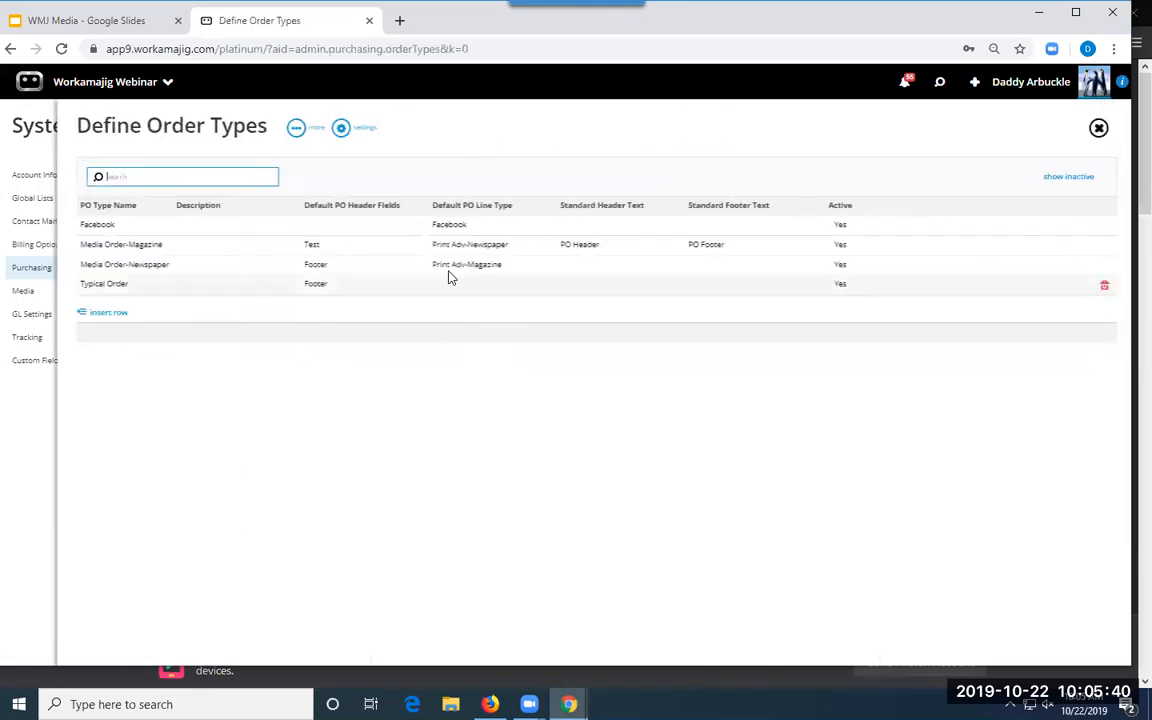
left_click(25, 425)
- Examine the custom field layouts of the Facebook and Line Order Fields order line field groups
left_click(239, 402)
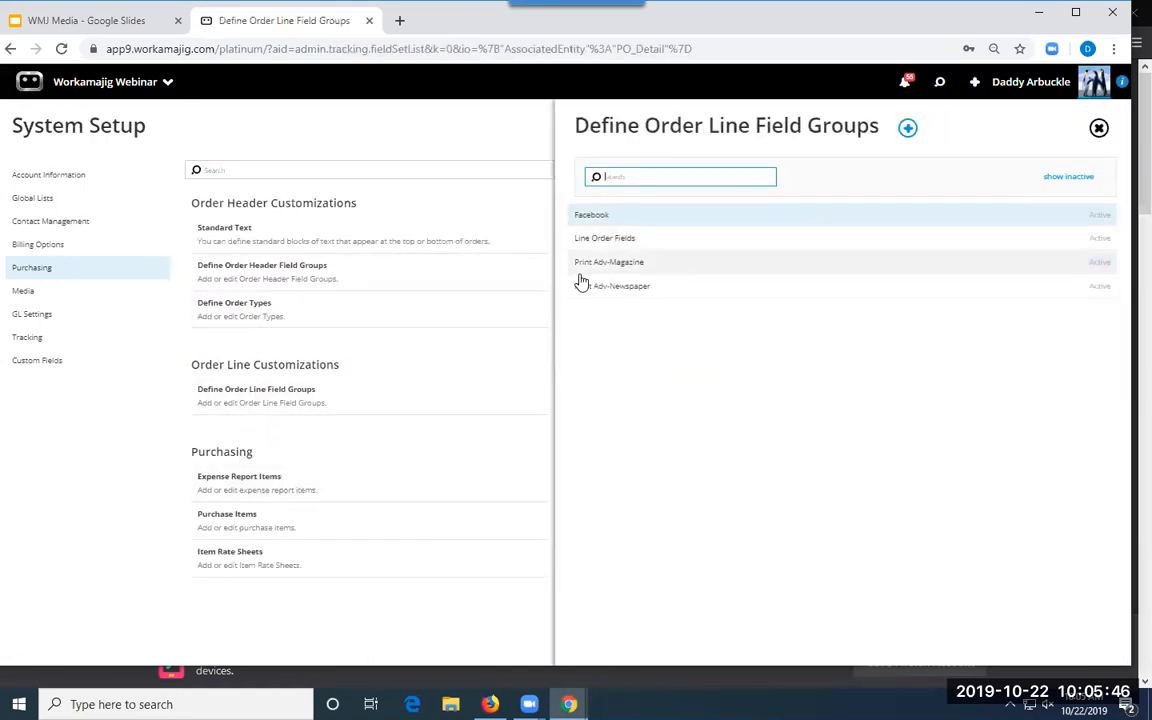
left_click(576, 219)
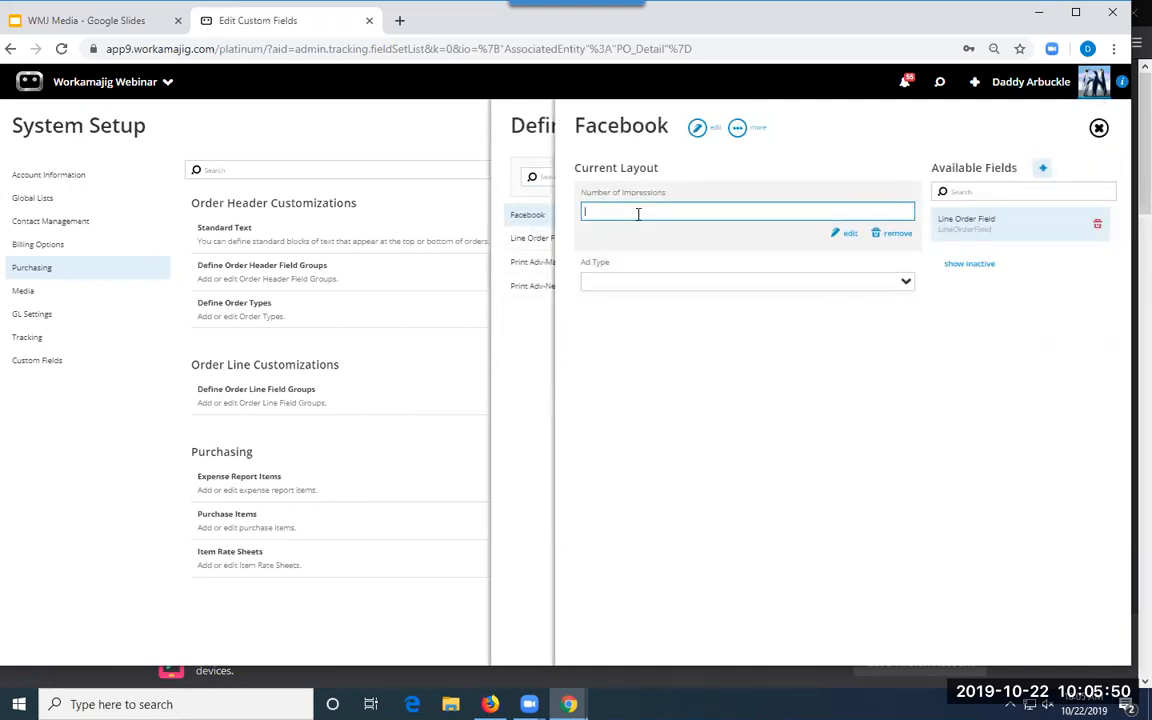
left_click(519, 356)
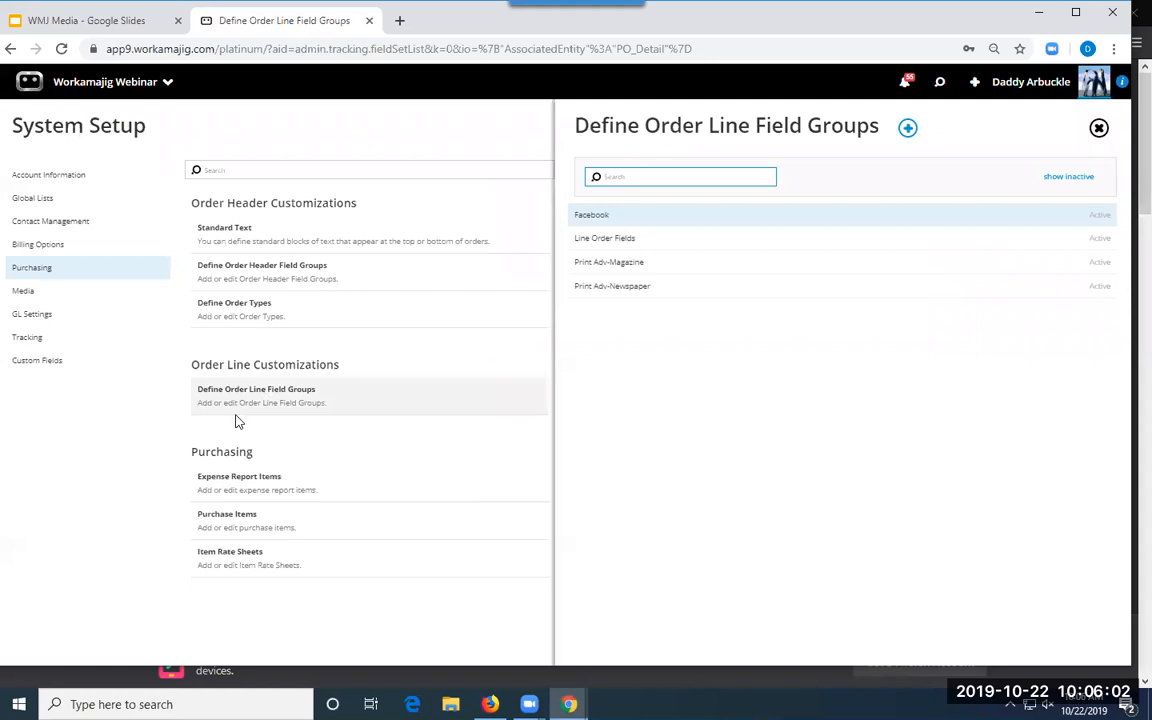
left_click(603, 242)
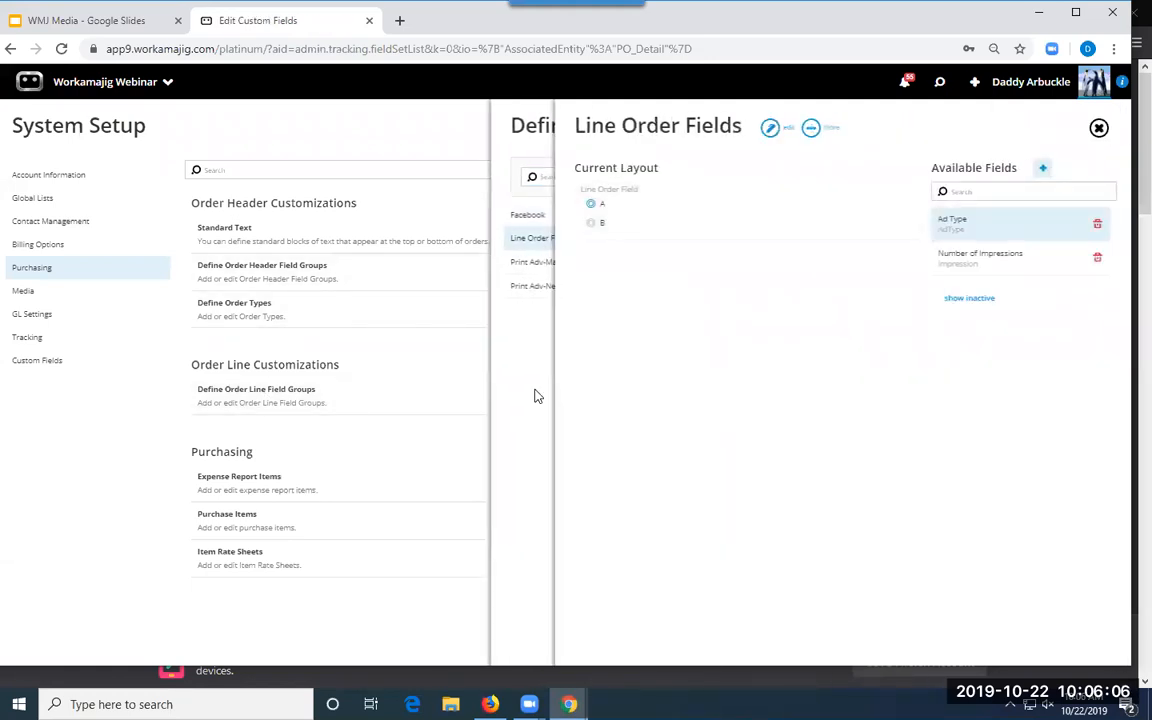
left_click(427, 351)
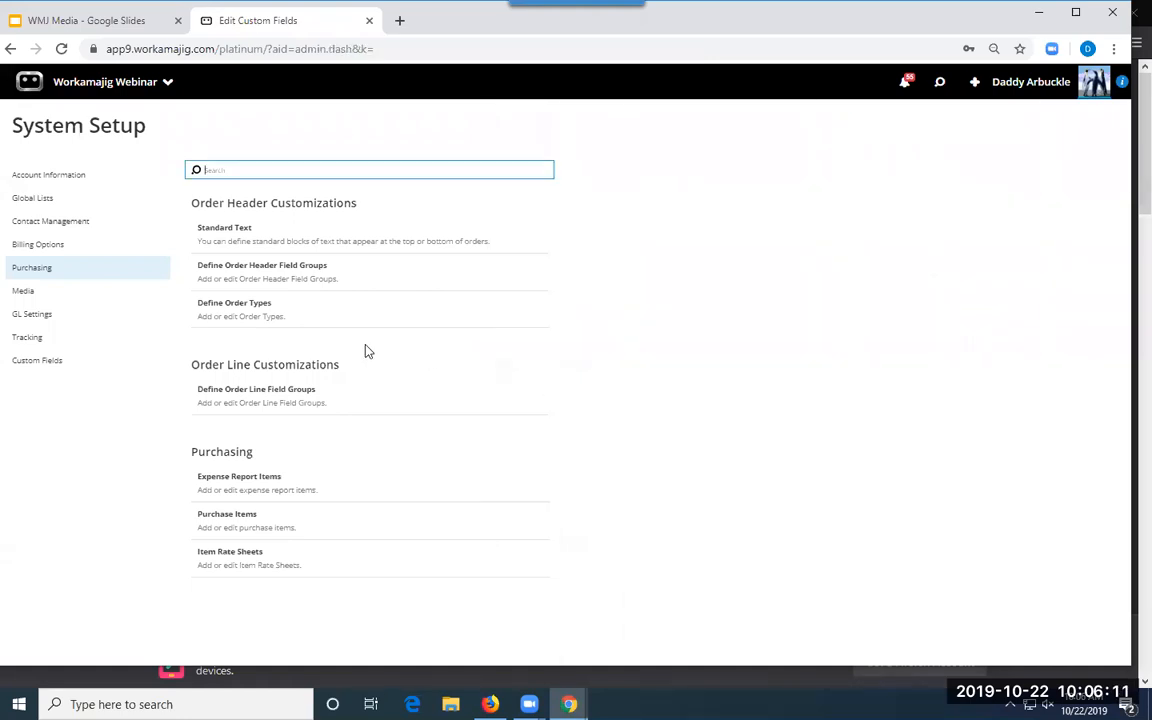
- Examine the default header, line and standard text settings of the Facebook order type, and return to System Setup
left_click(252, 320)
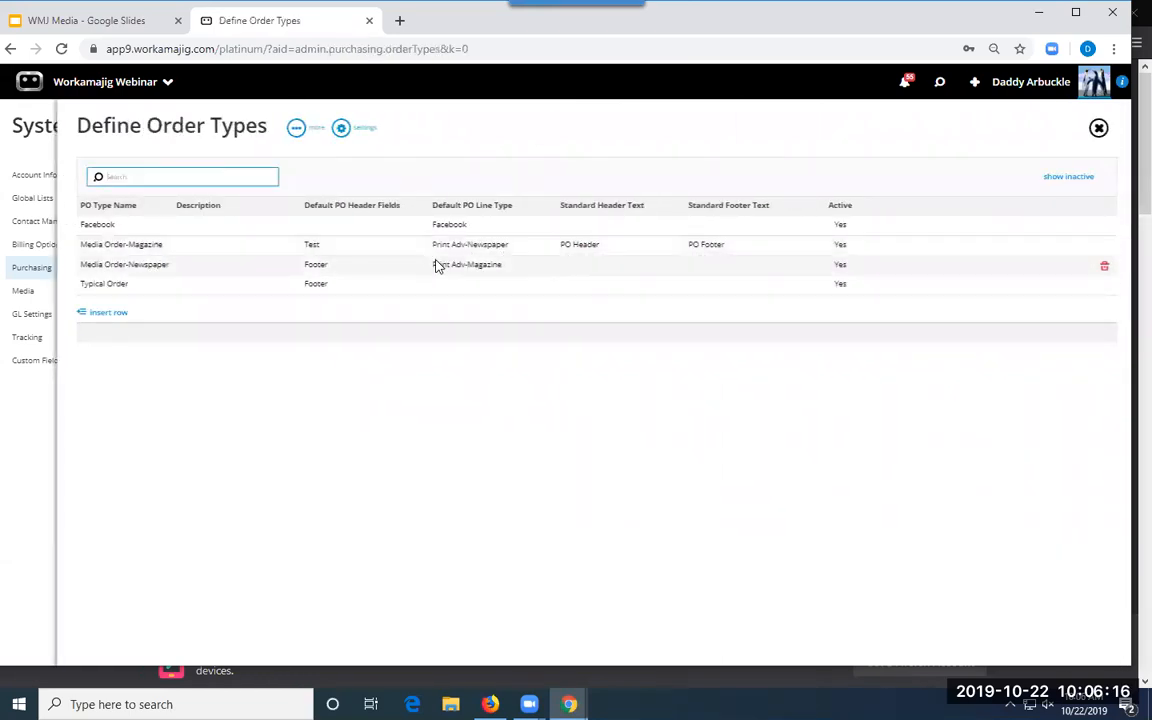
left_click(112, 225)
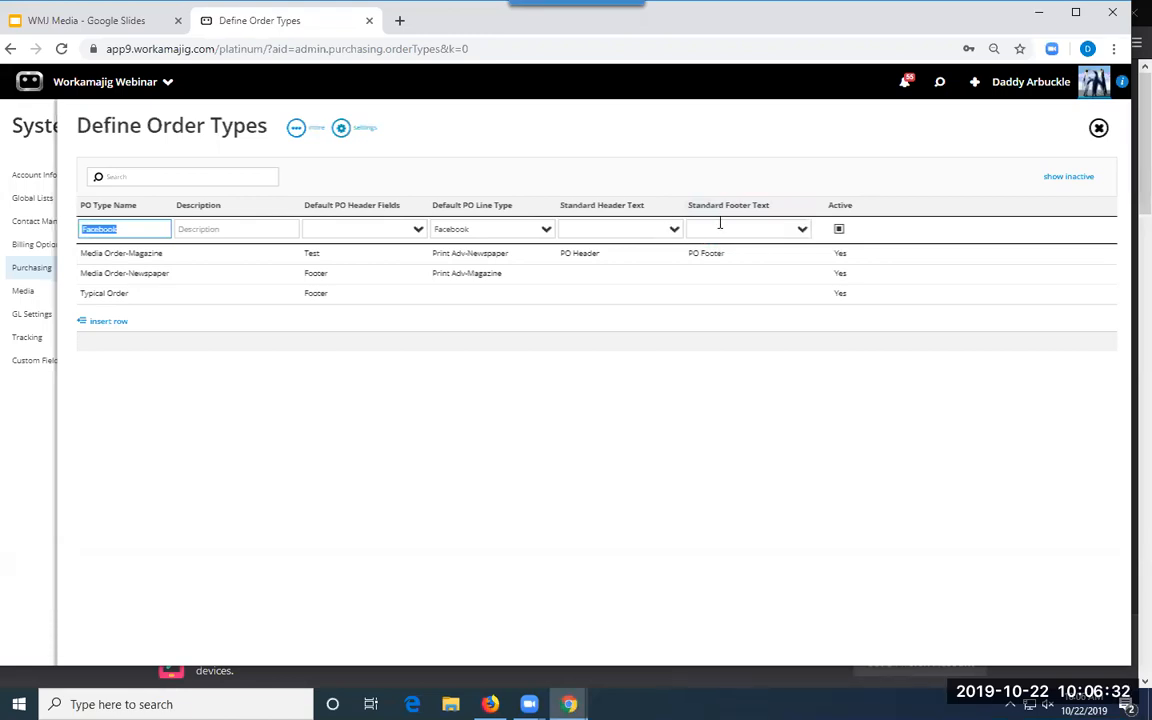
left_click(26, 478)
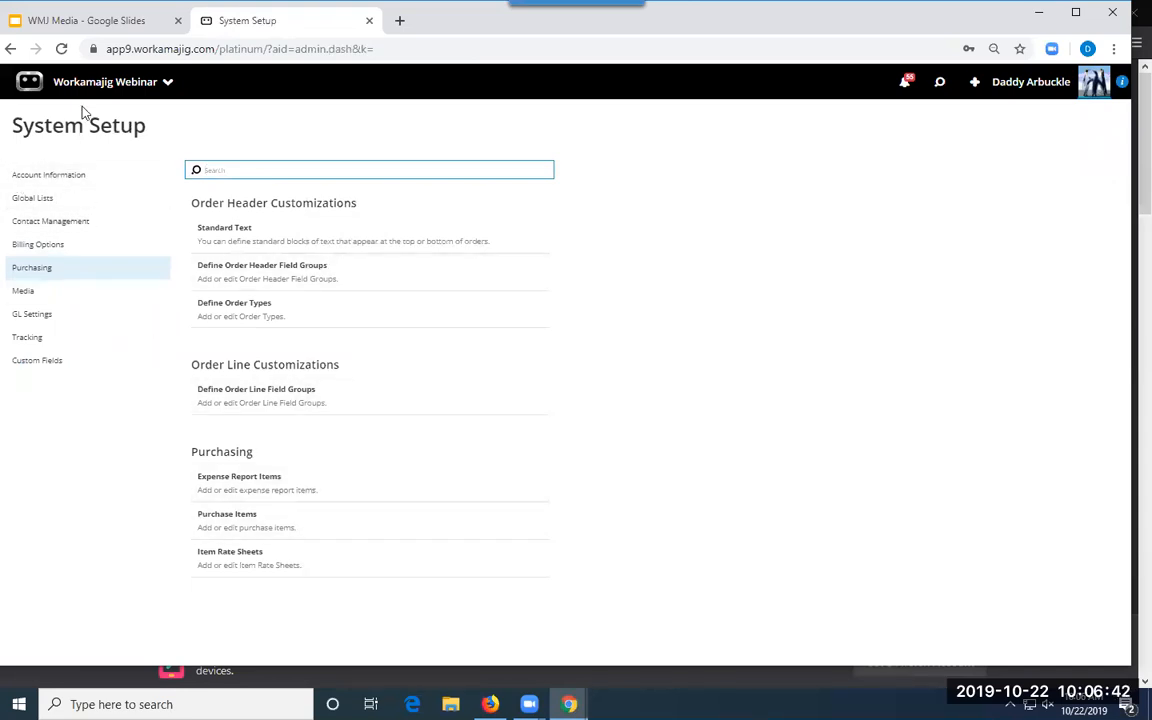
- Open the Service Billing client from the billing area and examine its project defaults
left_click(70, 84)
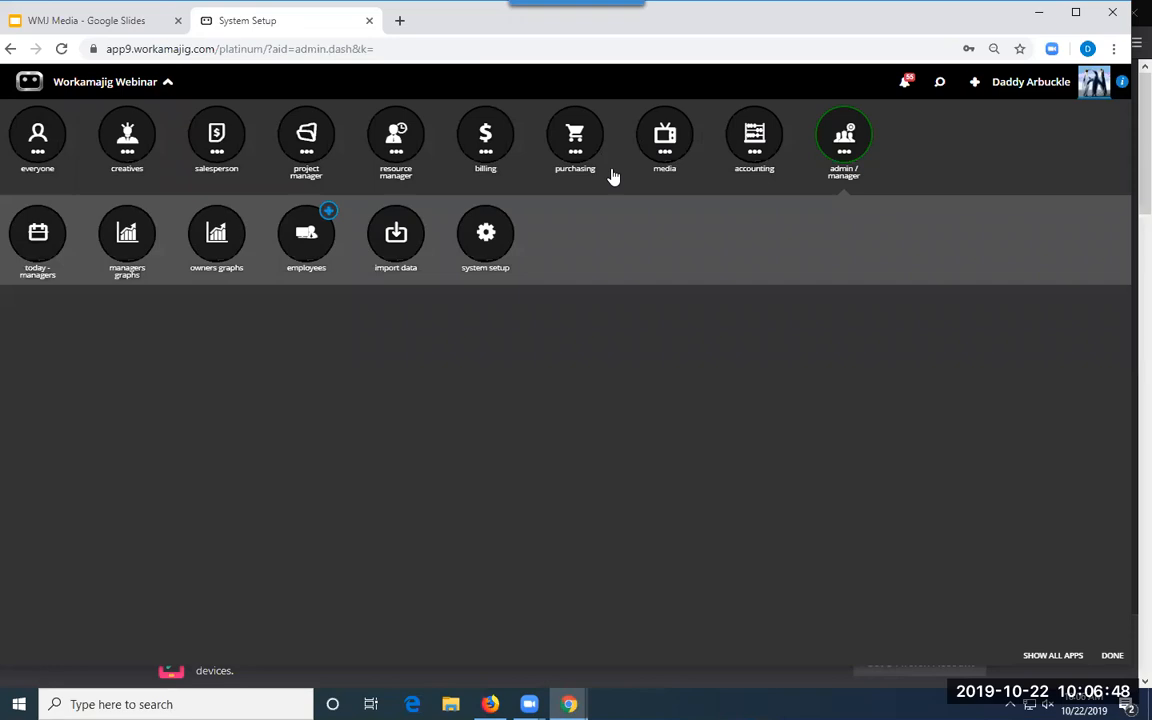
left_click(484, 145)
left_click(308, 238)
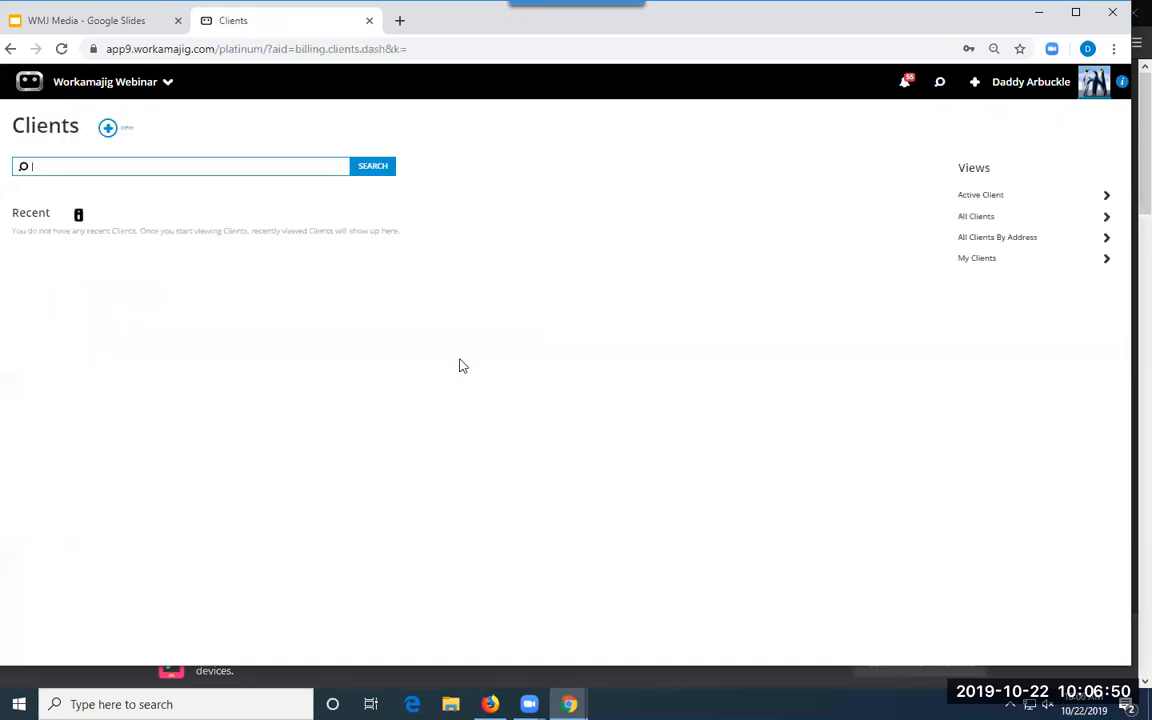
left_click(84, 264)
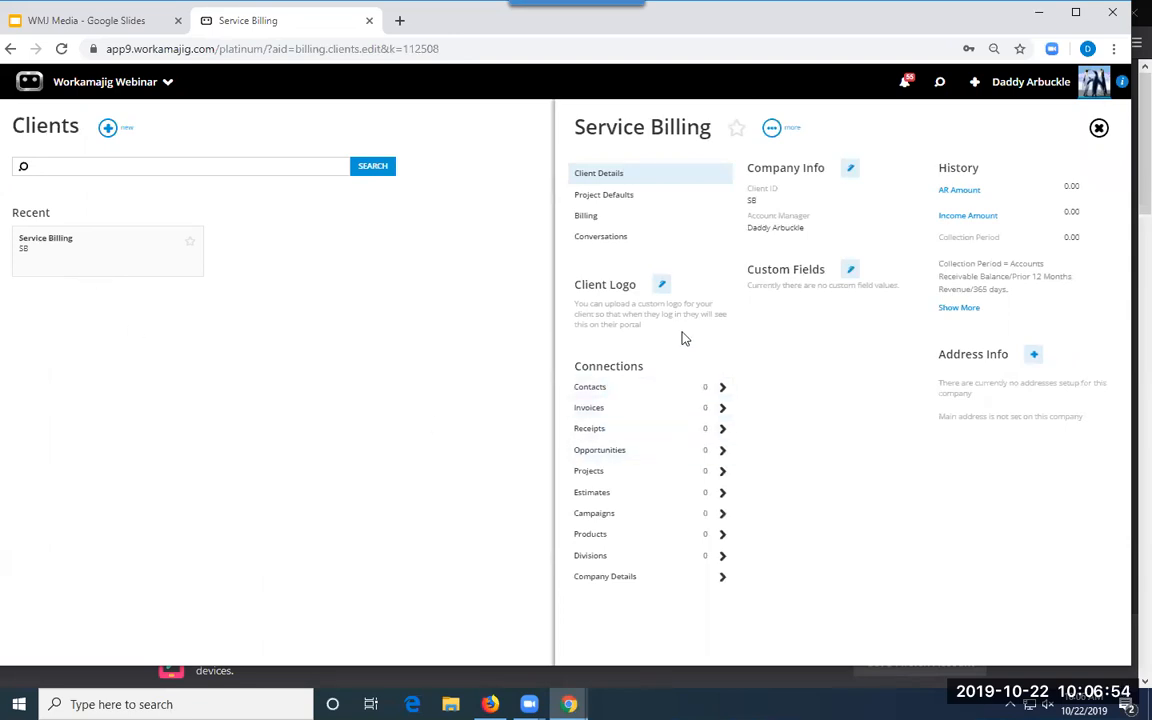
left_click(608, 198)
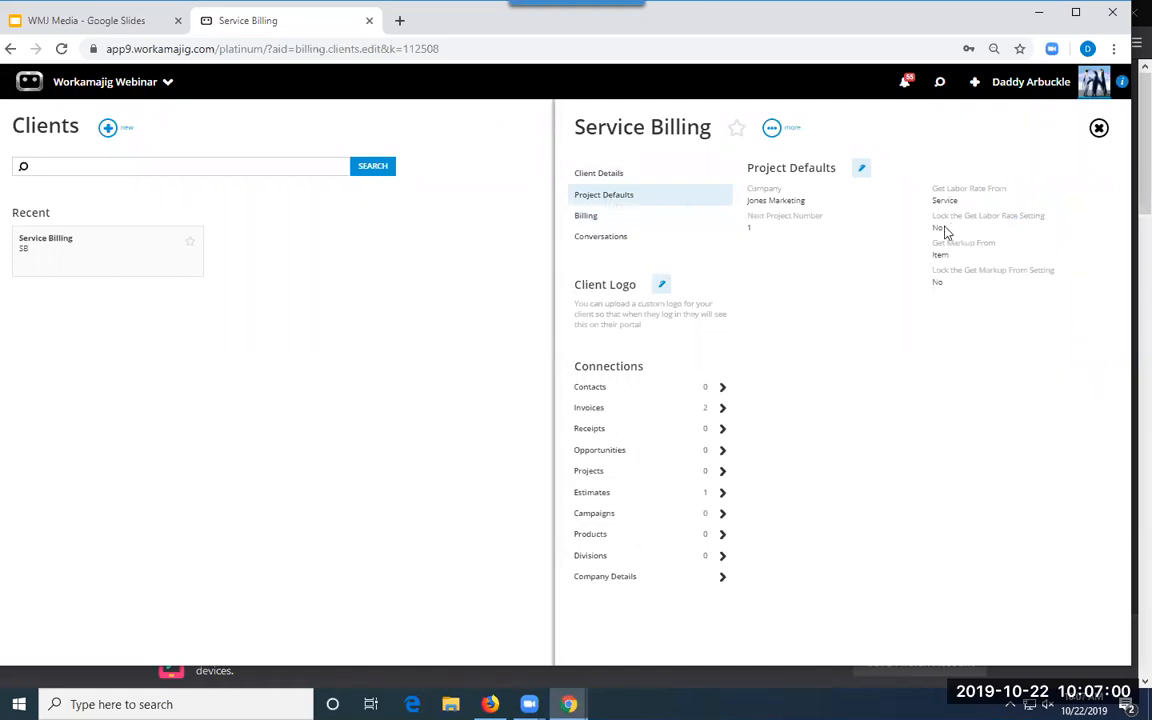
- Edit the client's project defaults to get markup from Project, and review the commission percentages and prebill insertion options
left_click(861, 168)
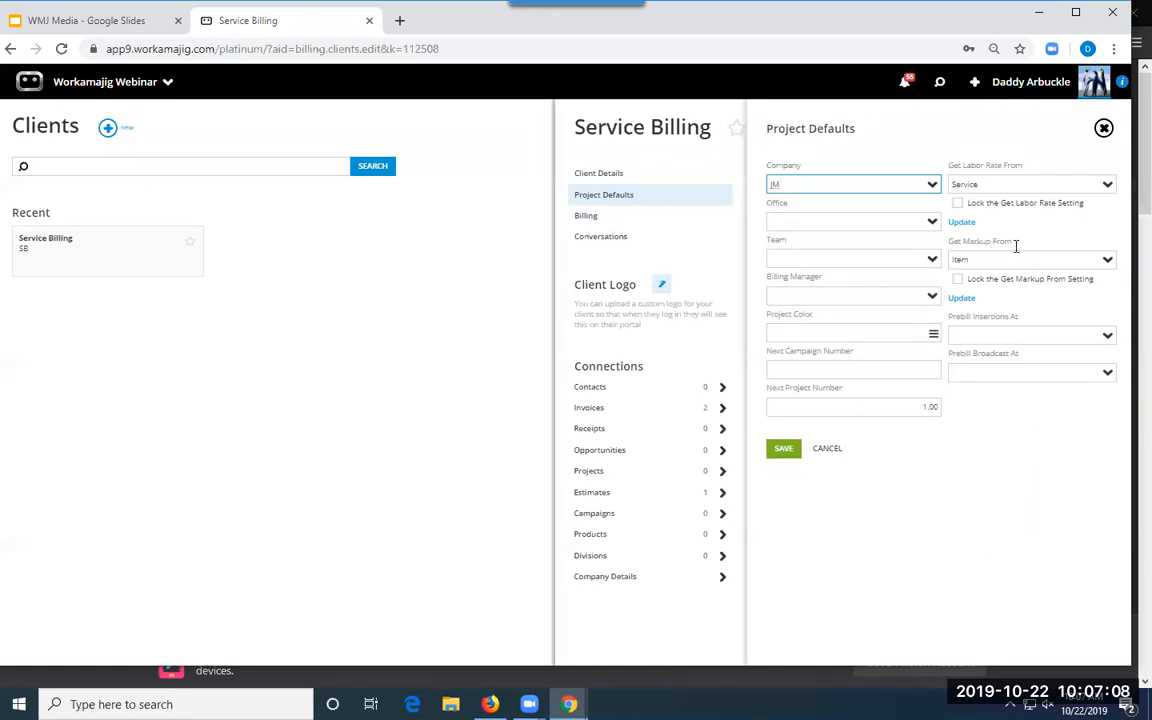
left_click(1088, 260)
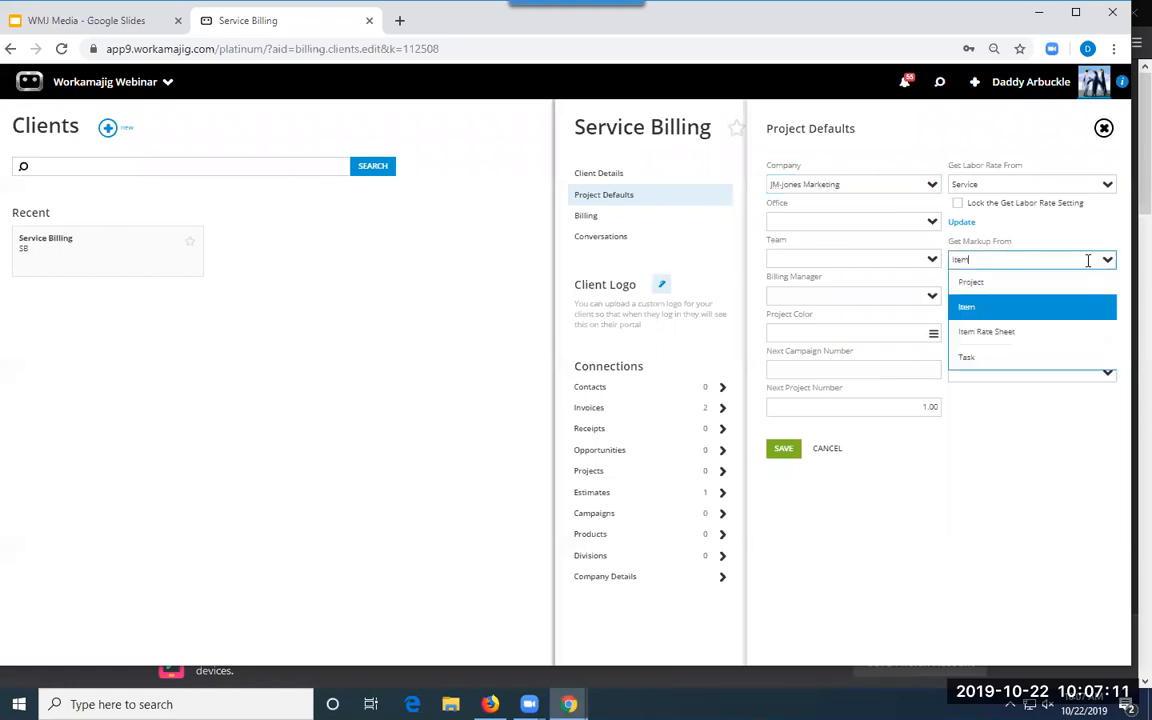
left_click(988, 285)
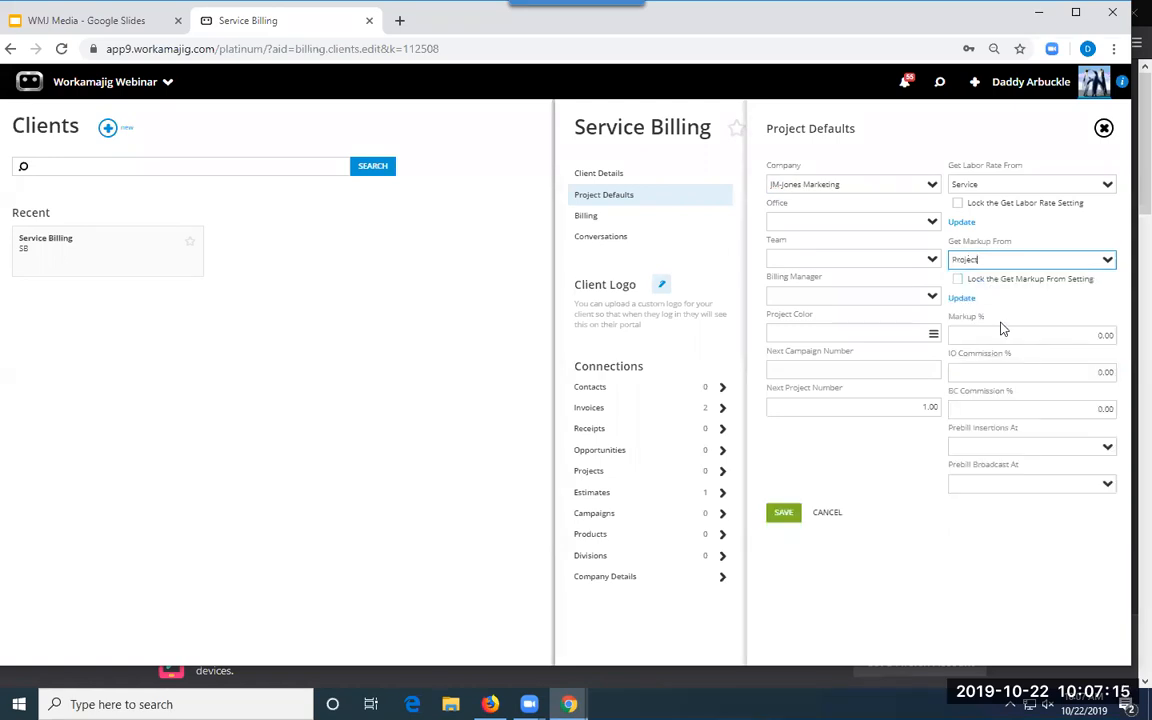
left_click(1098, 372)
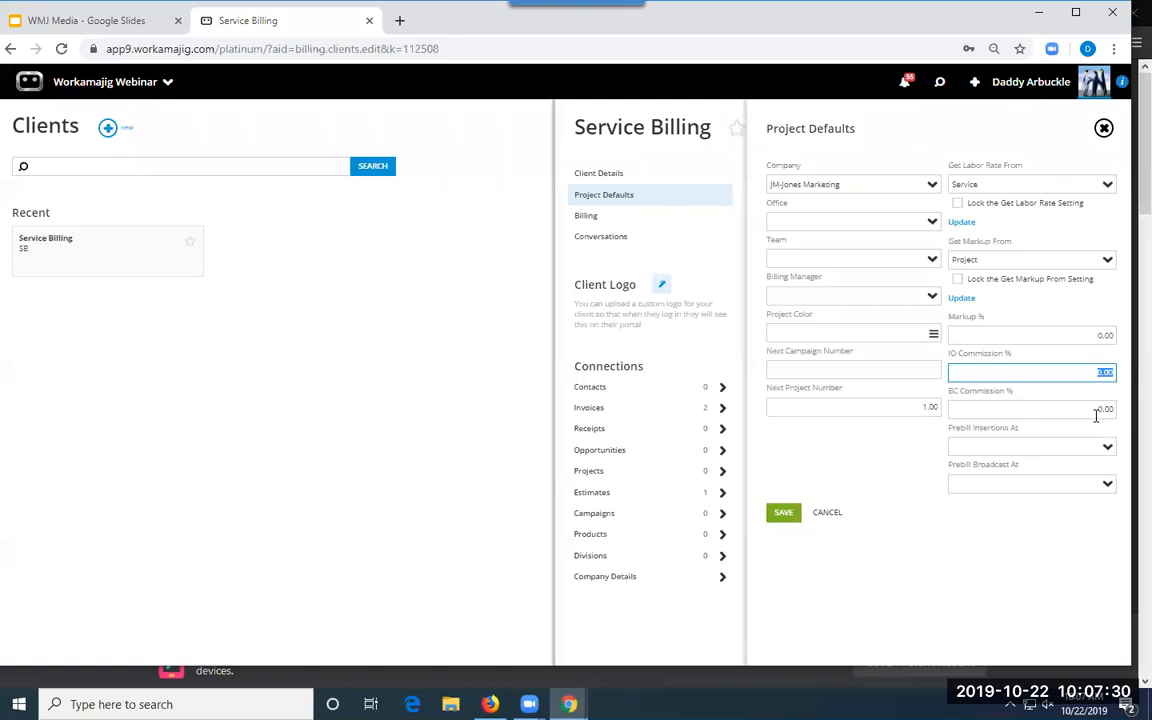
left_click(973, 545)
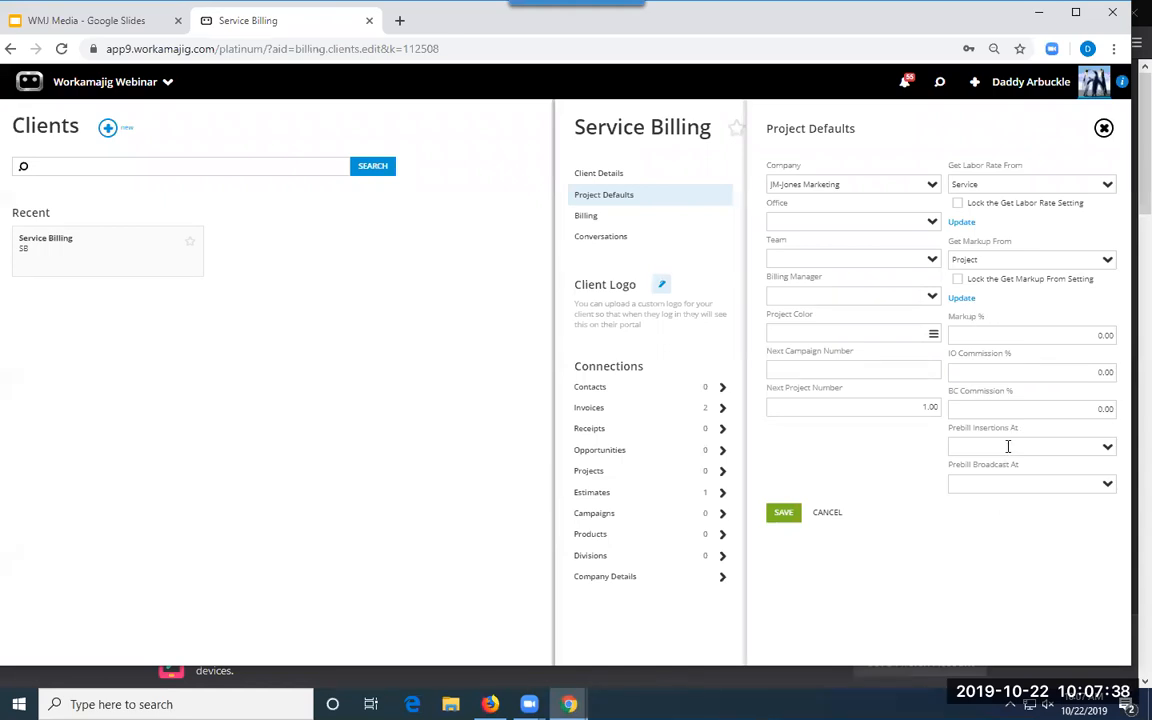
left_click(1107, 448)
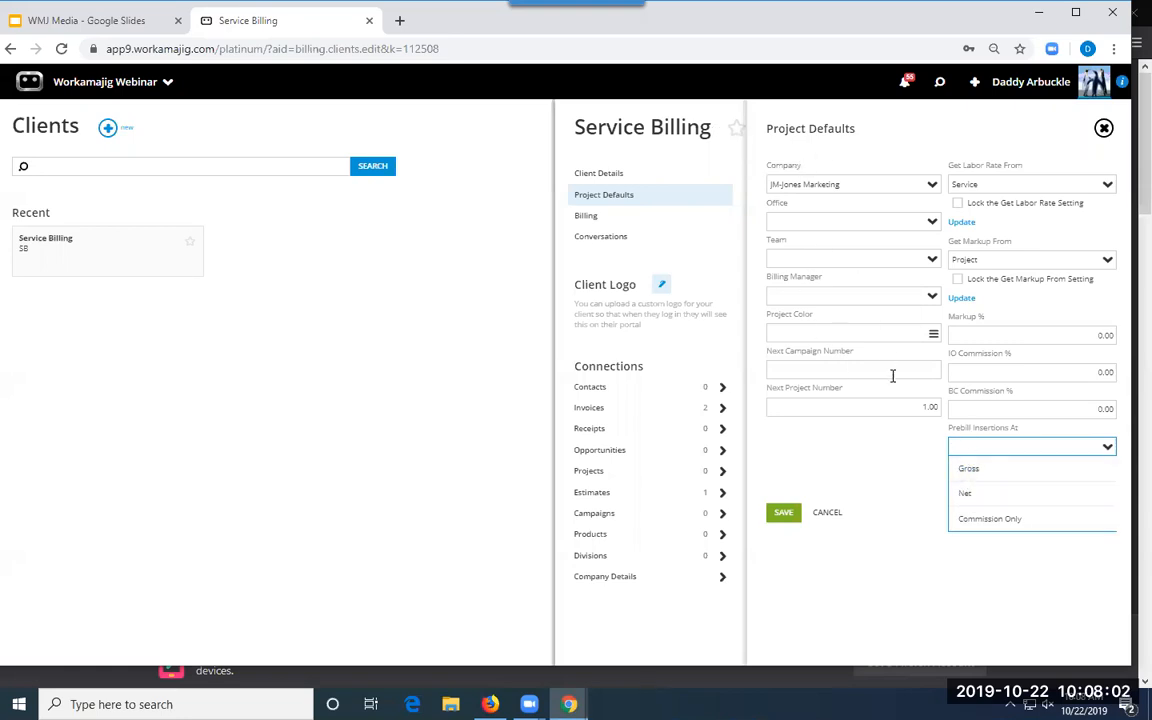
left_click(955, 588)
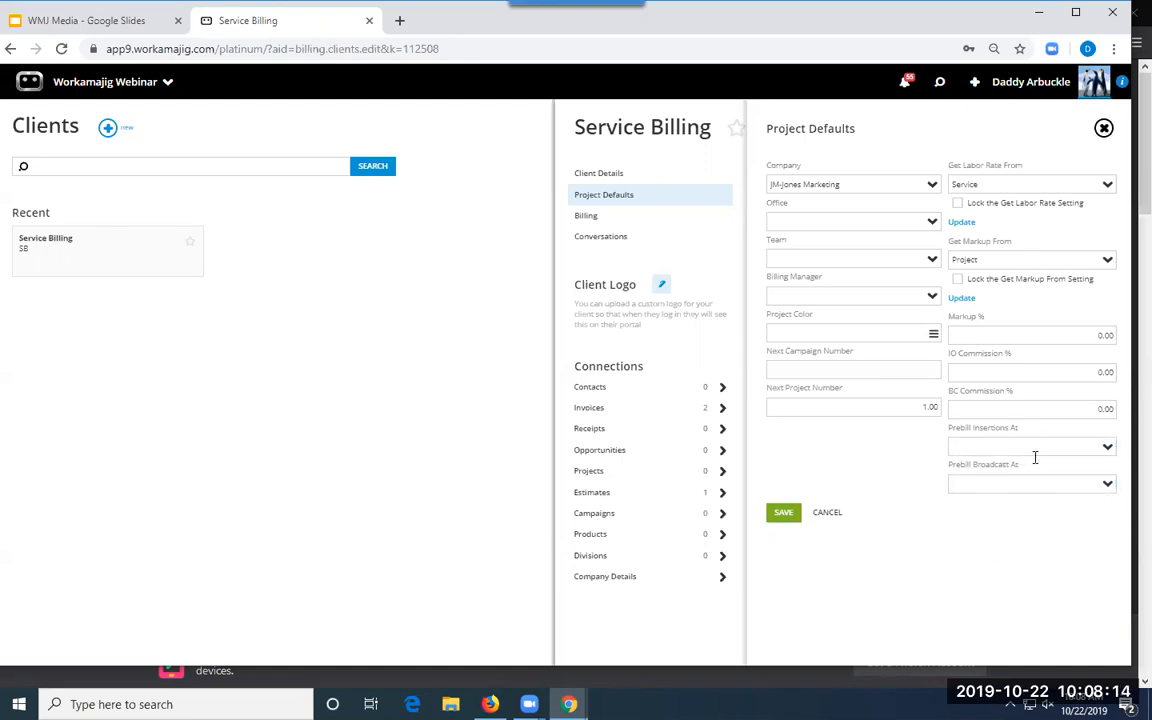
- Set both Prebill Insertions At and Prebill Broadcast At to Gross, then close the client without saving the changes
left_click(1106, 447)
left_click(990, 476)
left_click(1104, 484)
left_click(968, 510)
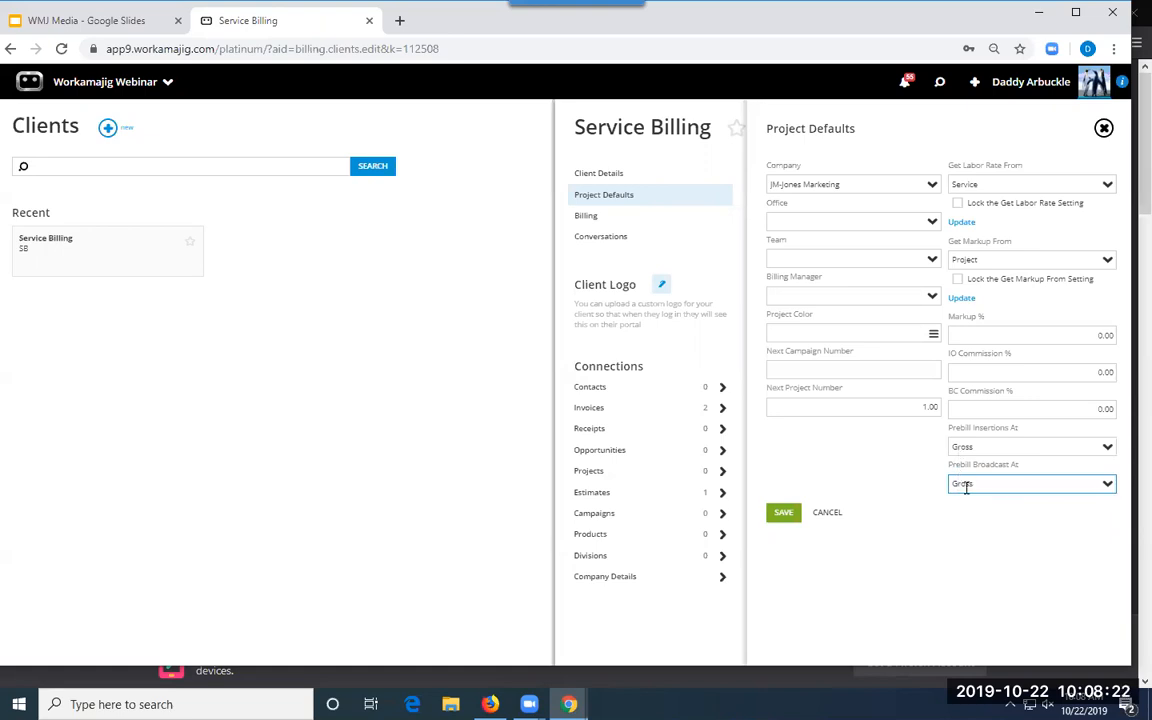
left_click(396, 342)
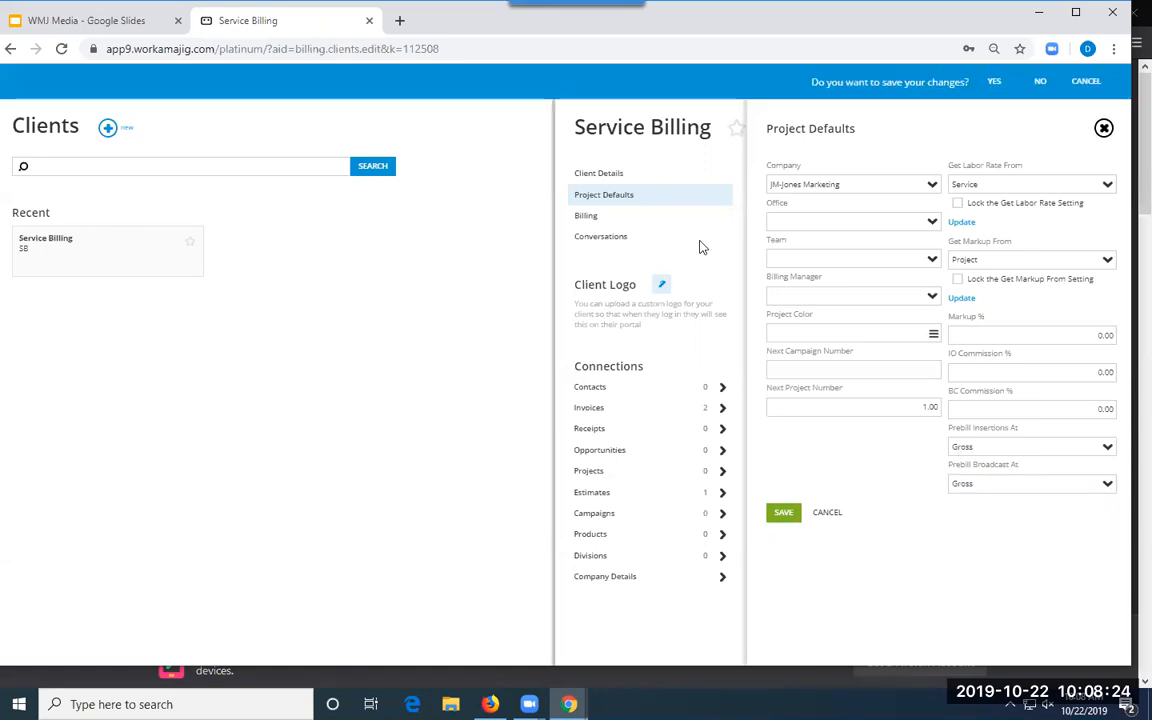
left_click(1040, 82)
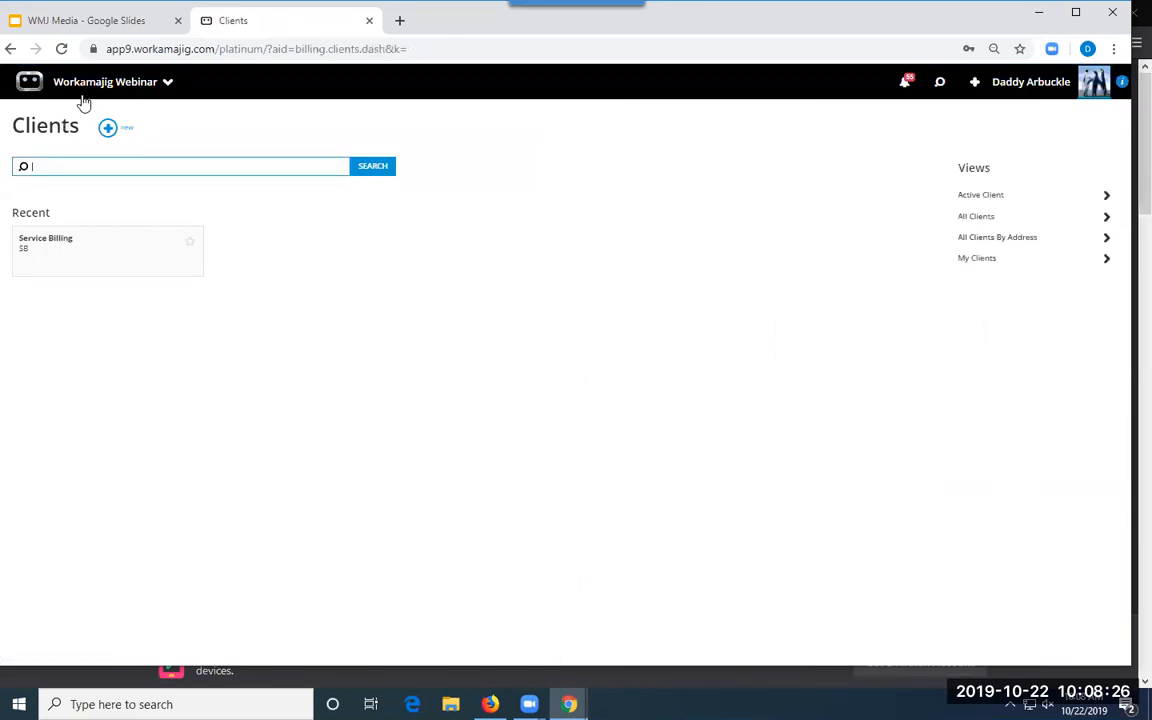
- Go to the Vendors page in the purchasing area
left_click(88, 84)
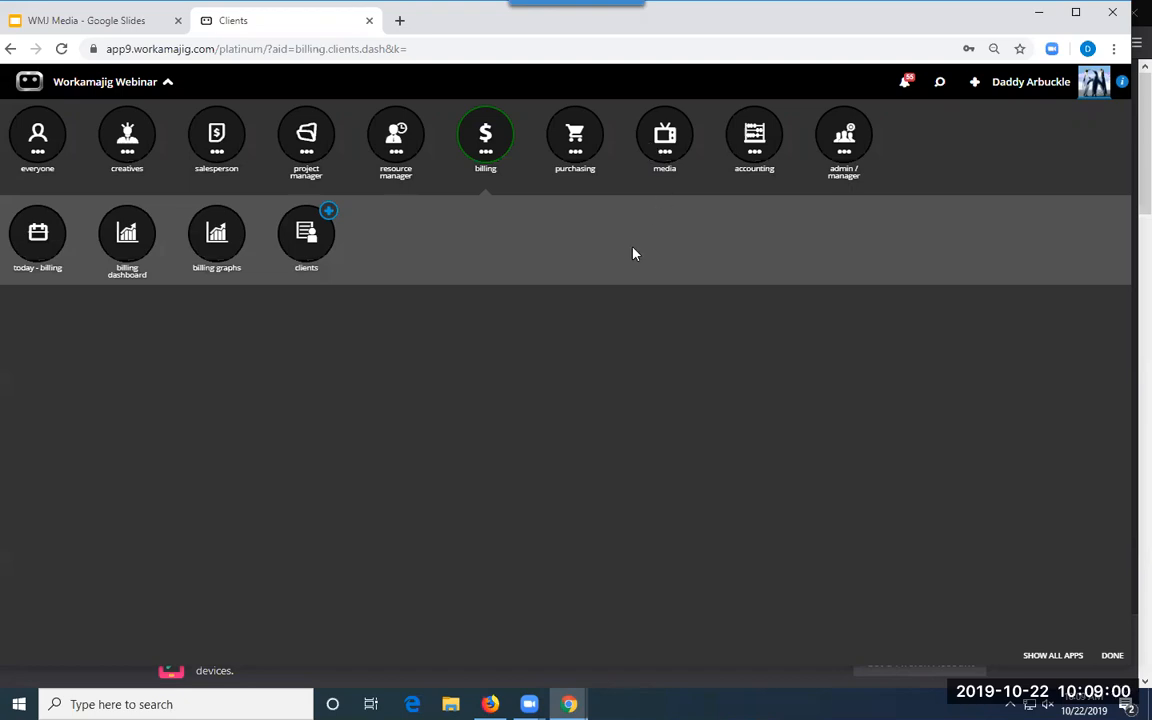
left_click(577, 140)
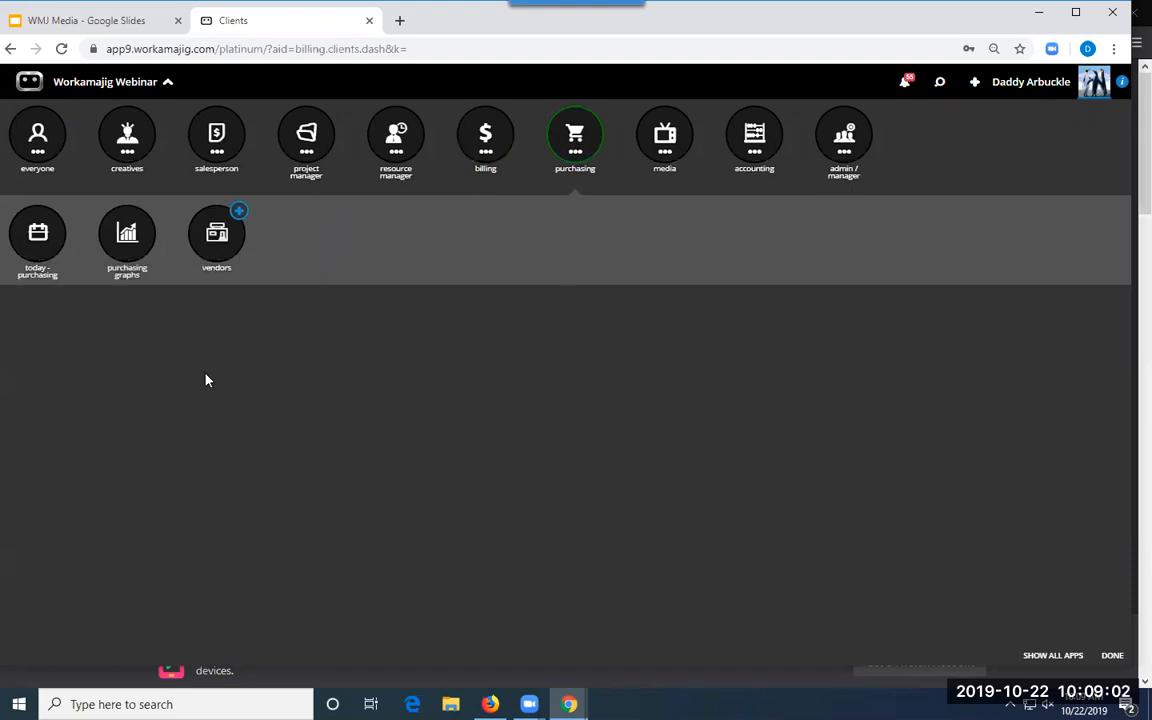
left_click(195, 225)
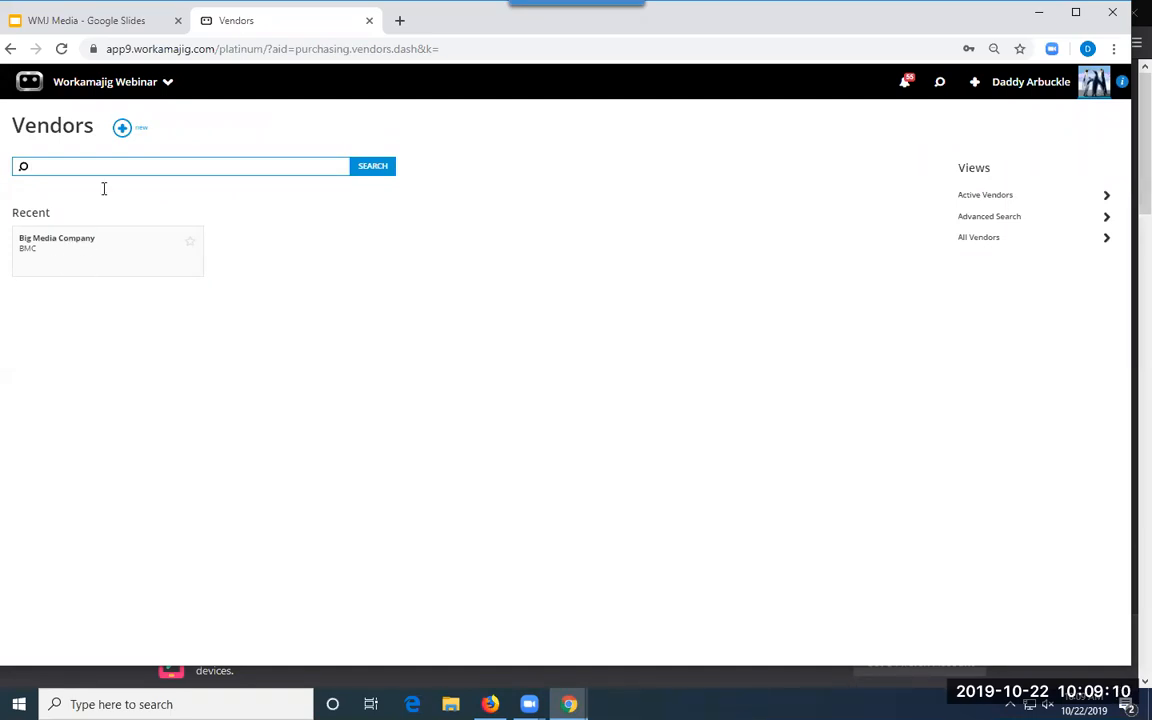
- From Today - Media, start a new publication named BiWeekly New Magazine with the publication ID BWNM
left_click(110, 87)
left_click(663, 150)
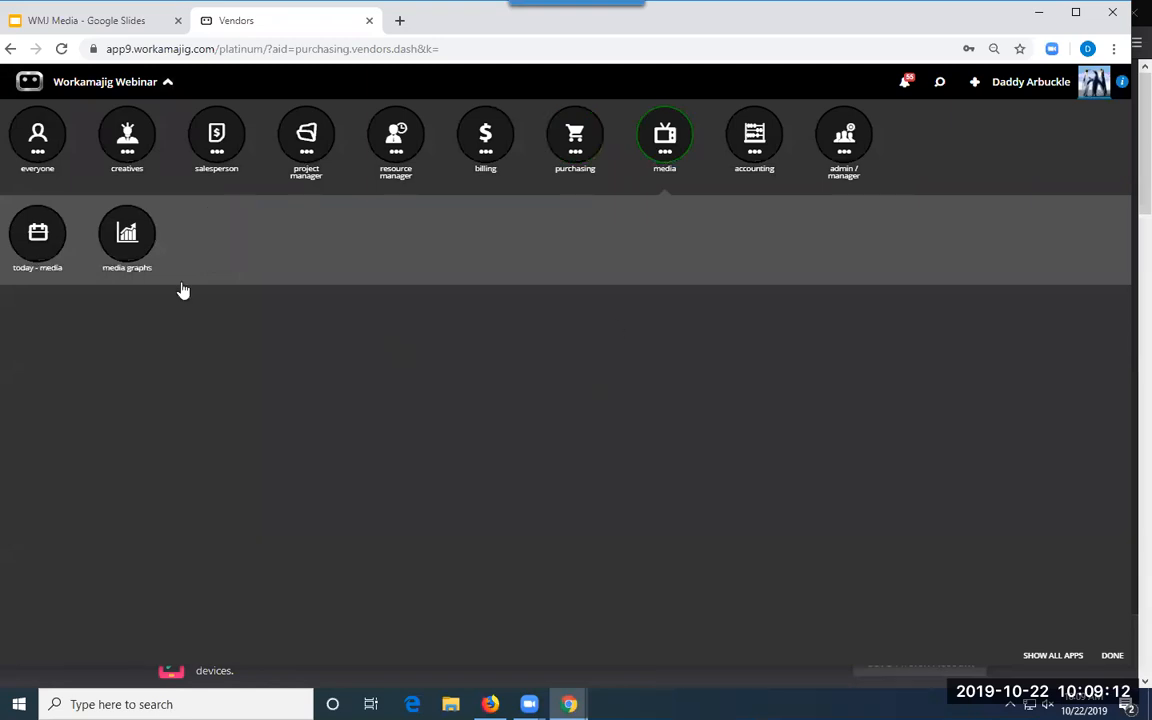
left_click(42, 234)
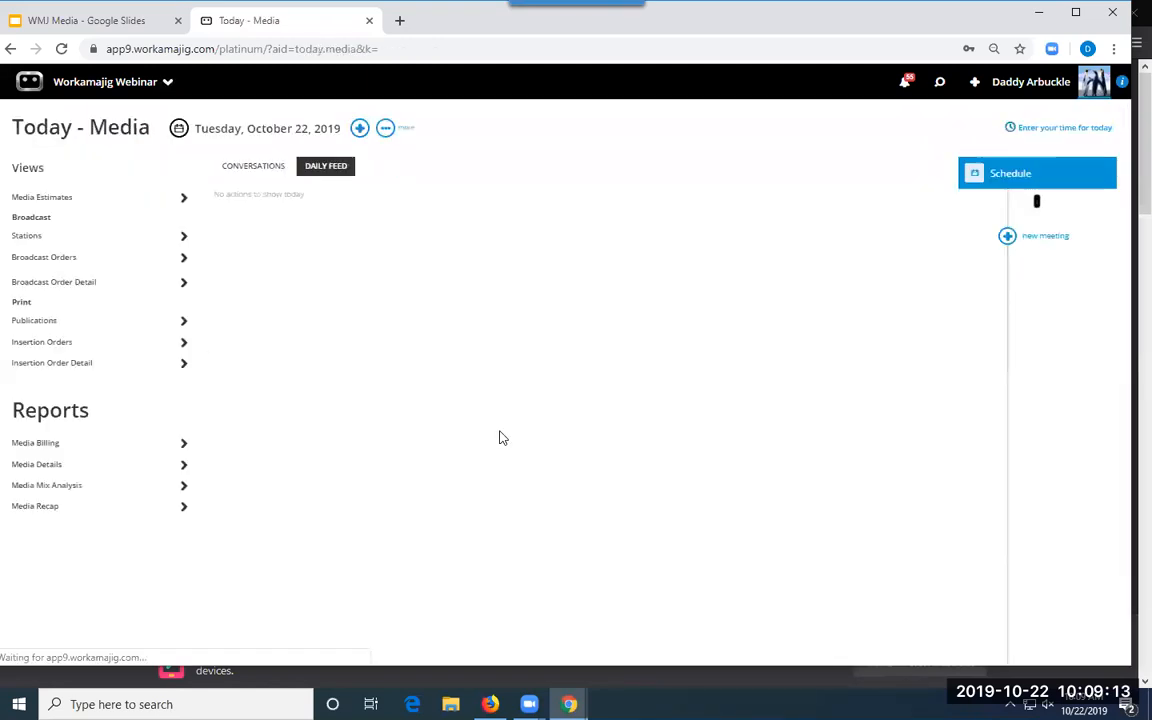
left_click(362, 131)
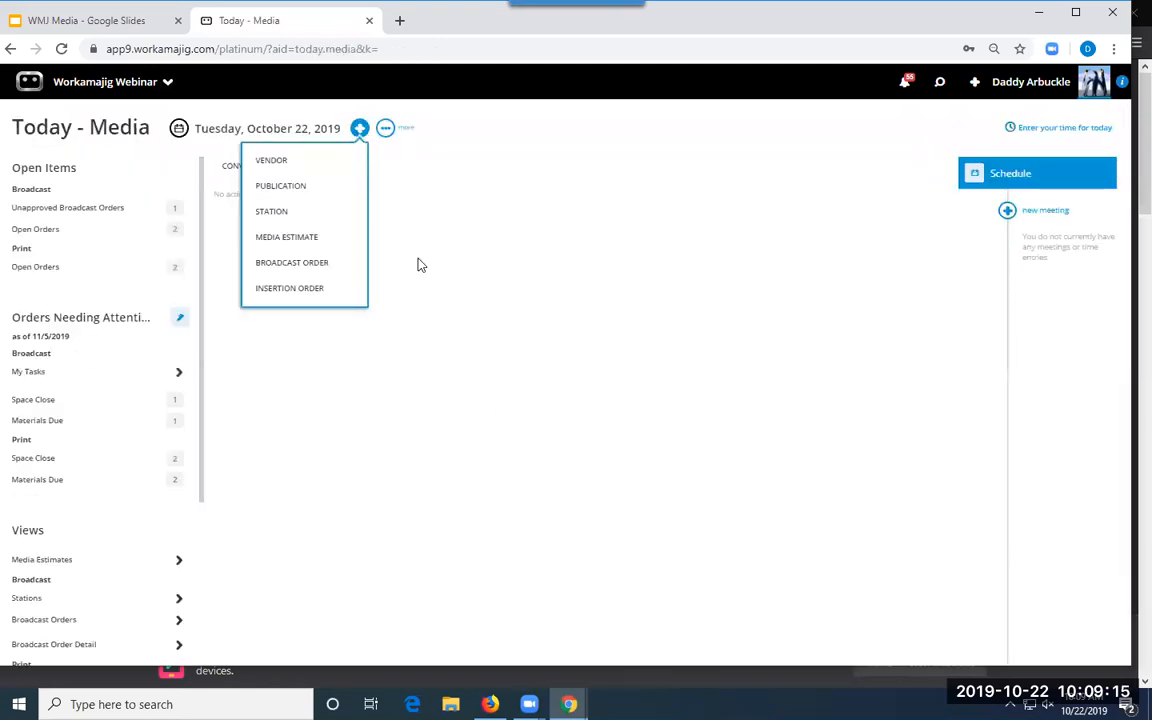
left_click(298, 190)
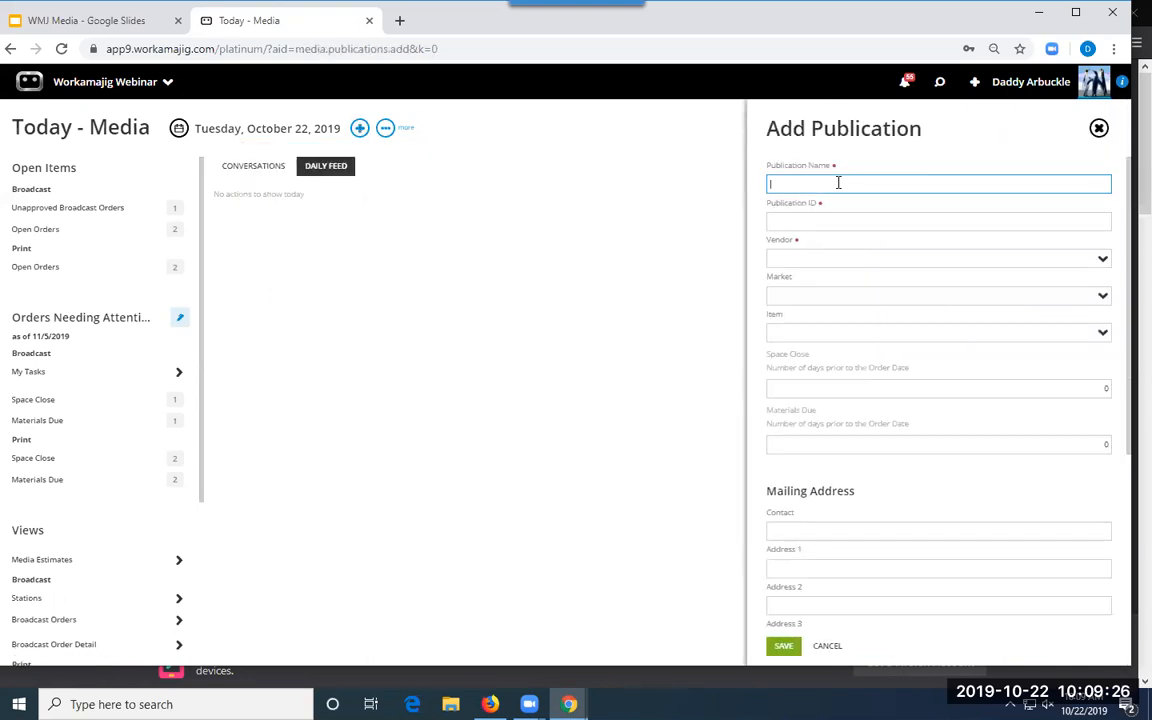
type("BiWeekly New Magazine")
left_click(785, 226)
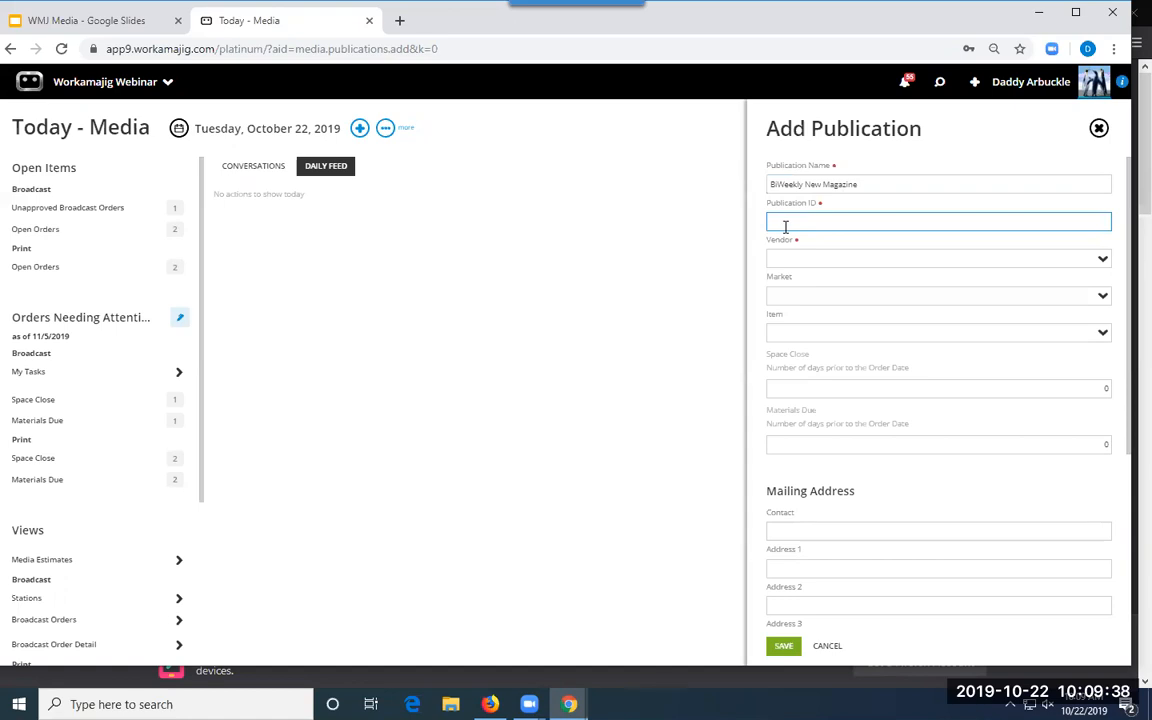
type("BWNM")
- Assign the vendor Big Media Company and the Midwest market to the new publication, and save it
left_click(1101, 260)
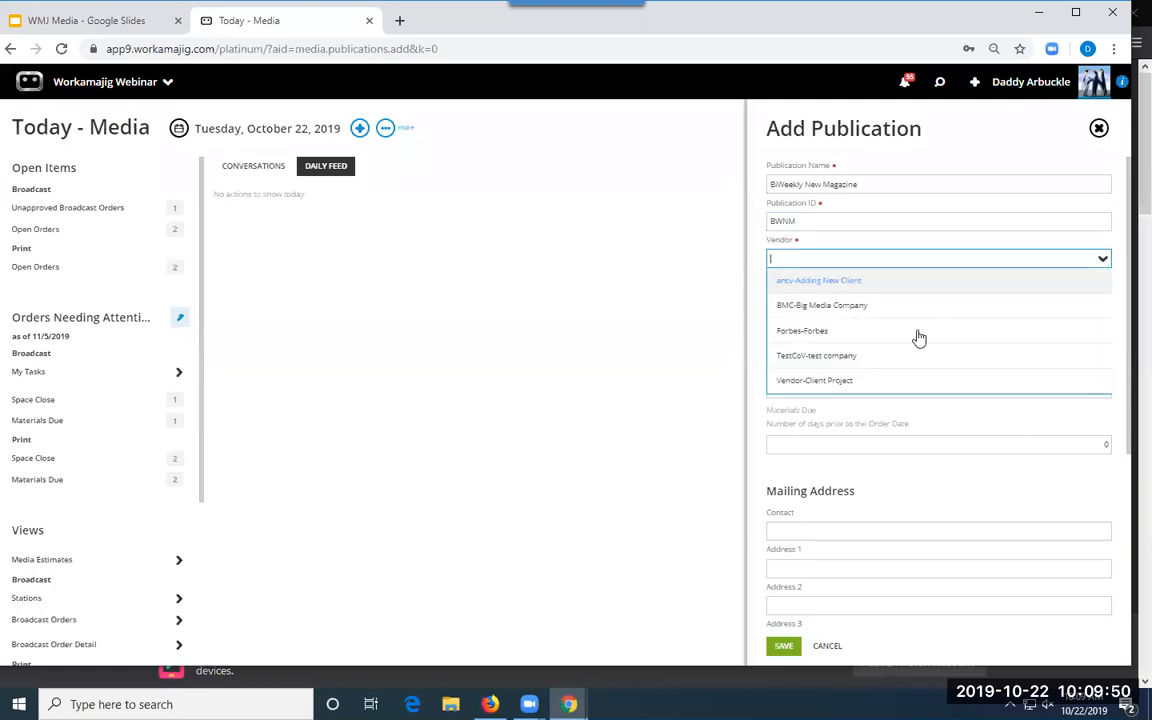
left_click(826, 307)
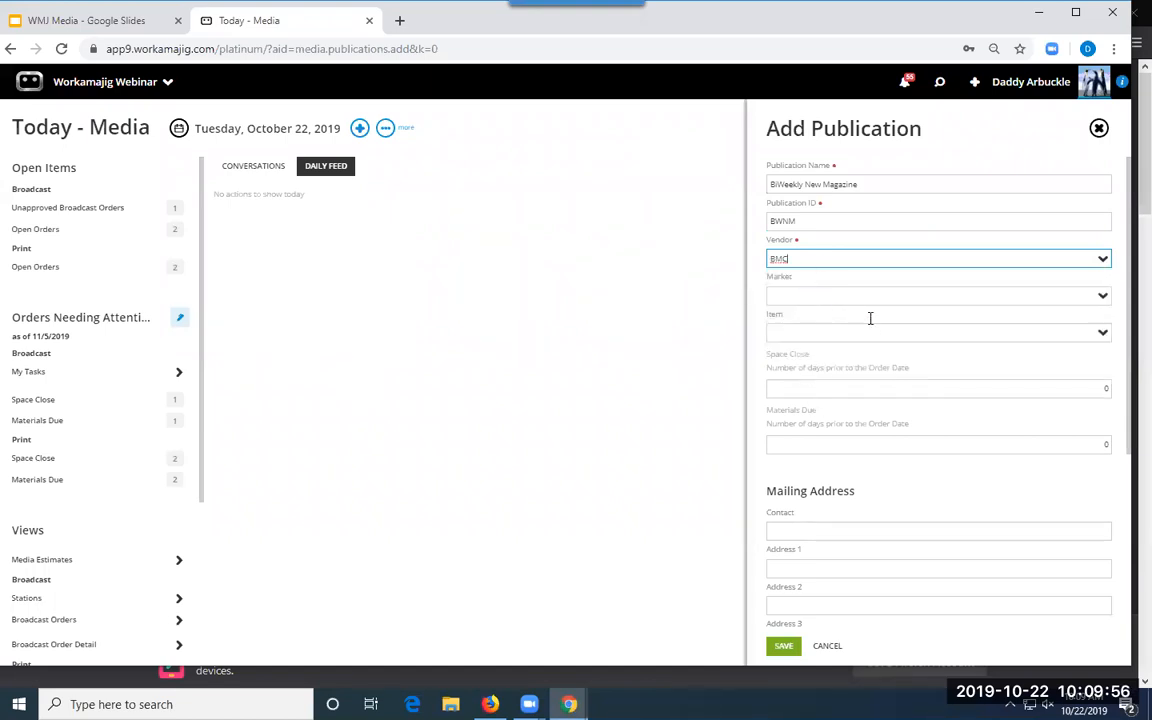
left_click(1101, 299)
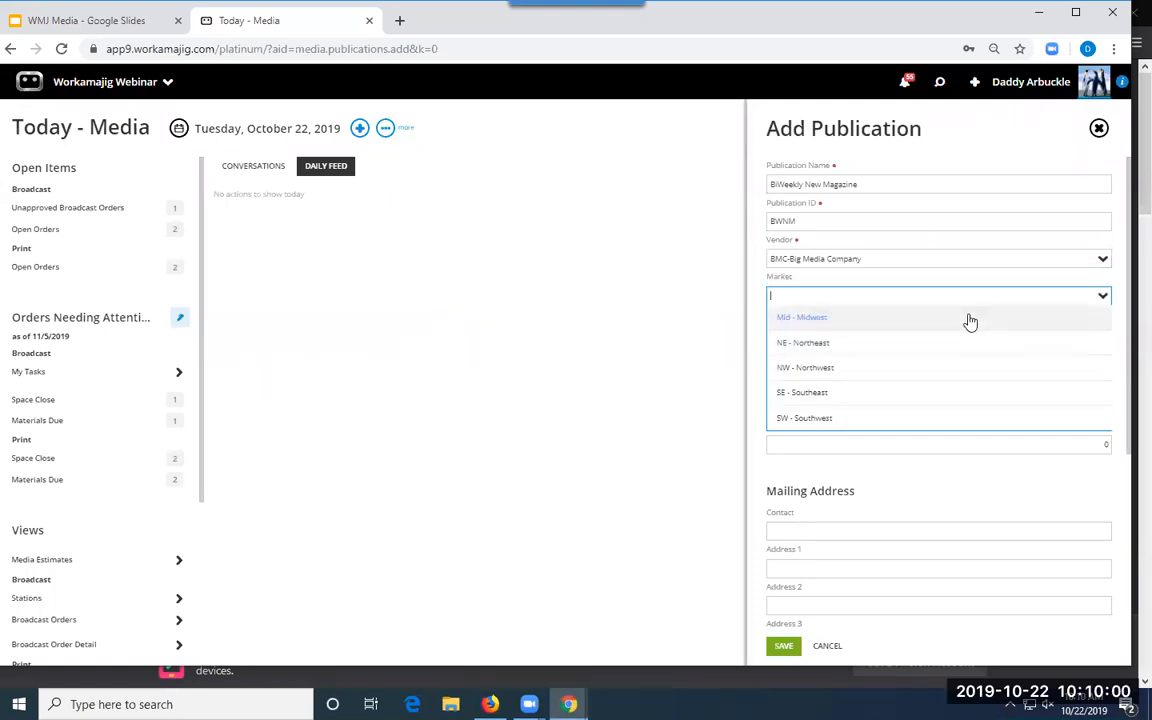
left_click(969, 319)
left_click(1102, 334)
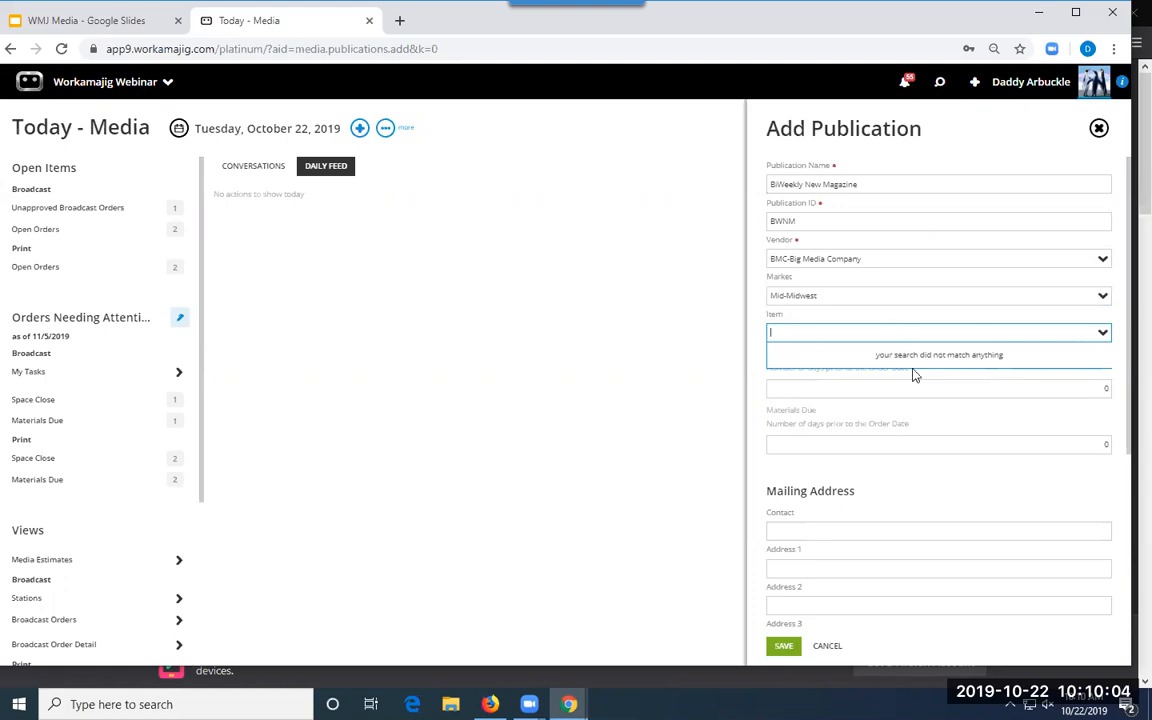
left_click(1066, 469)
left_click(783, 648)
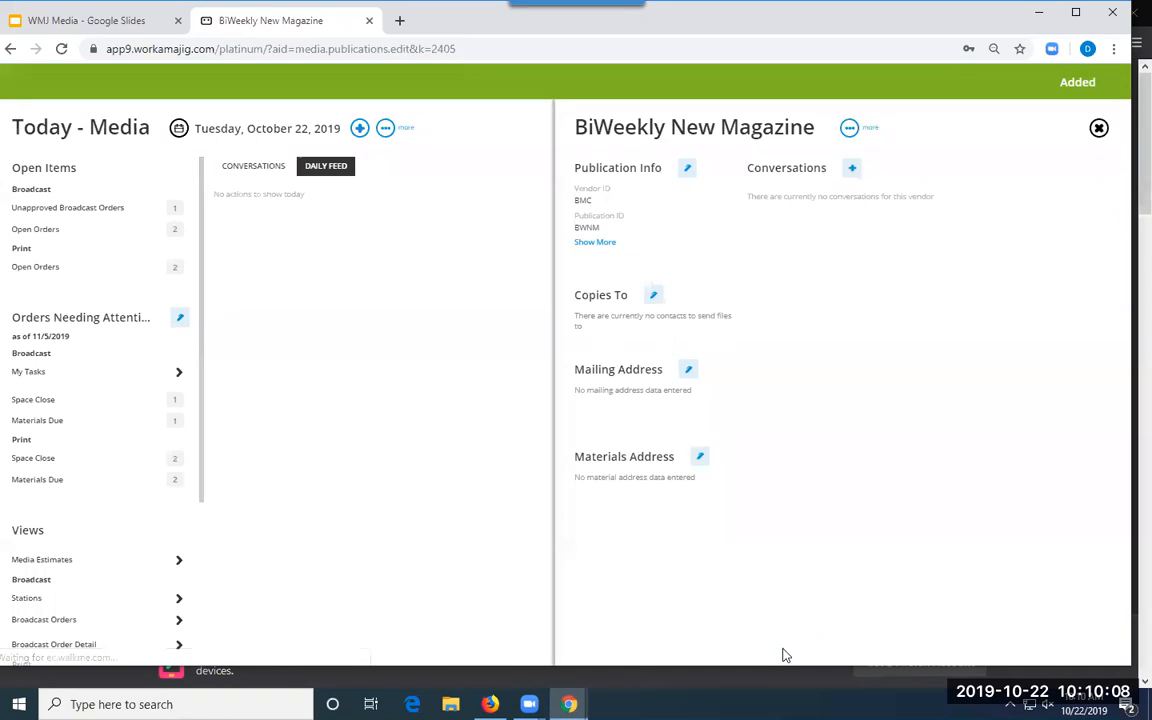
- Edit the publication info of BiWeekly New Magazine and set its item to Magazine
left_click(686, 169)
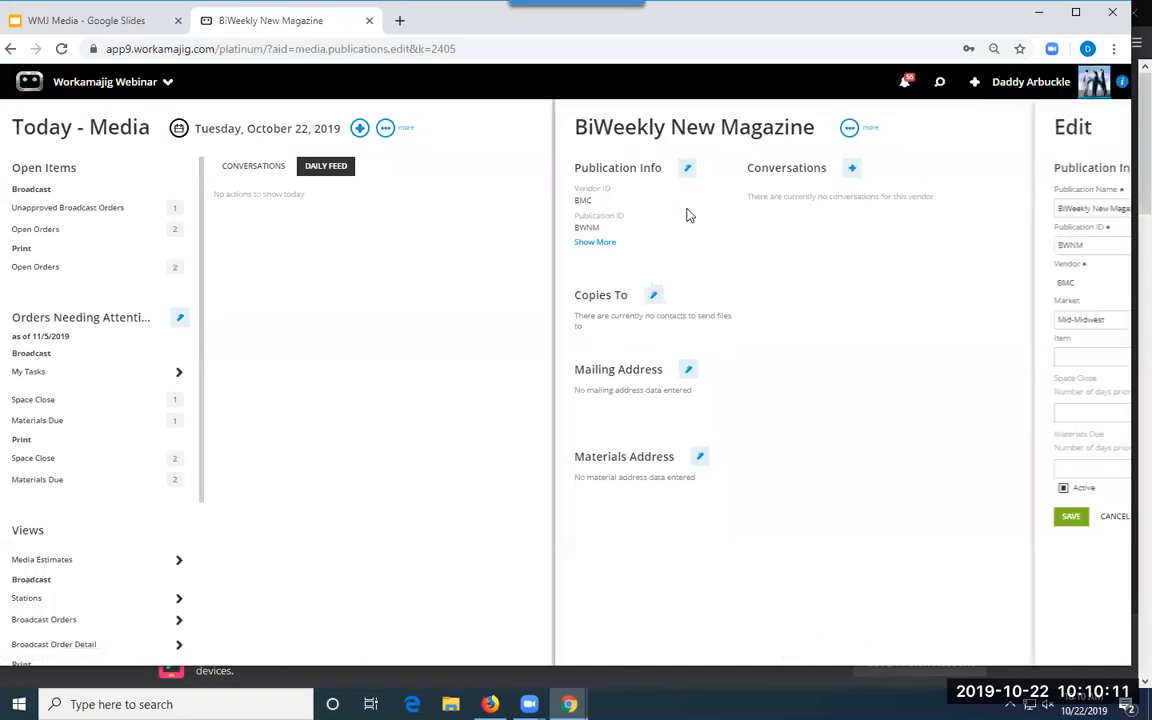
left_click(1097, 356)
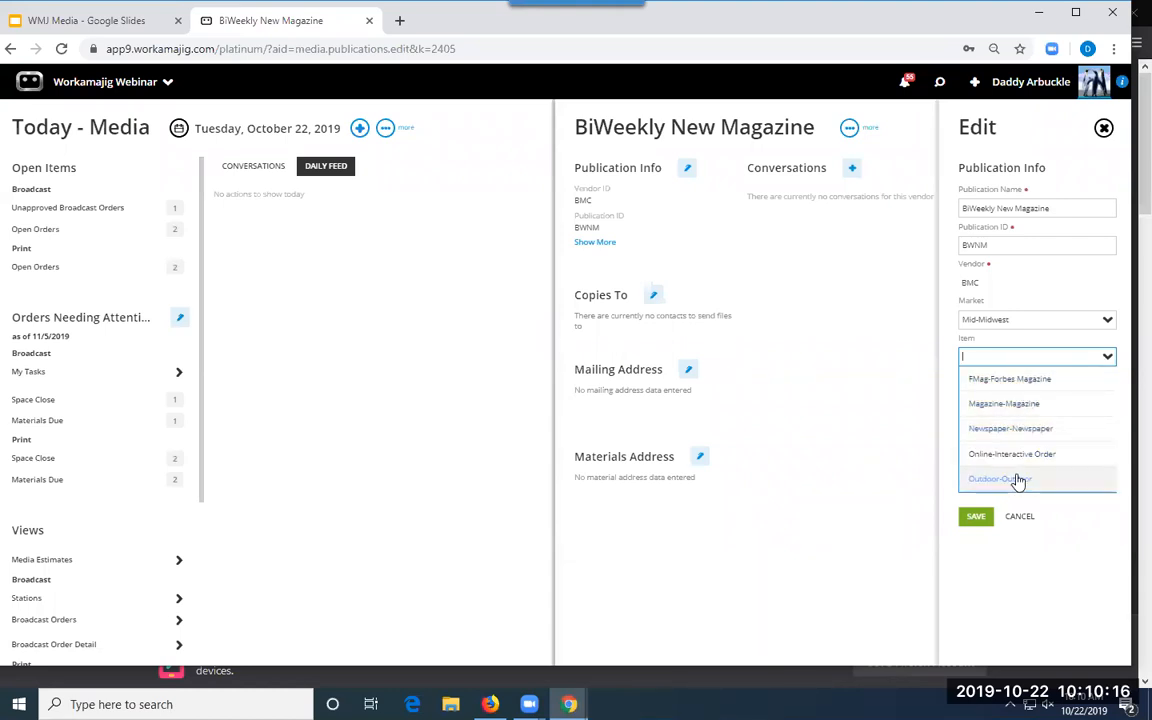
left_click(1012, 429)
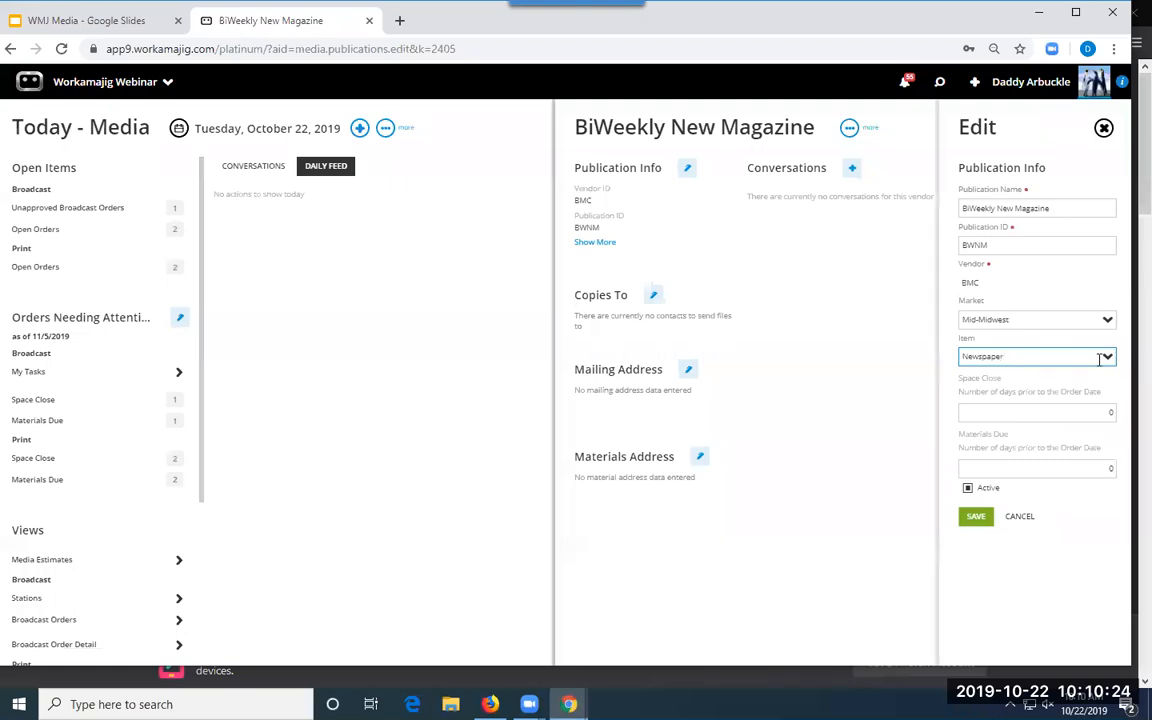
left_click(1107, 357)
left_click(1045, 405)
- Set the publication's space close to 14 days and materials due to 1 day before the order date, and save
left_click(1107, 413)
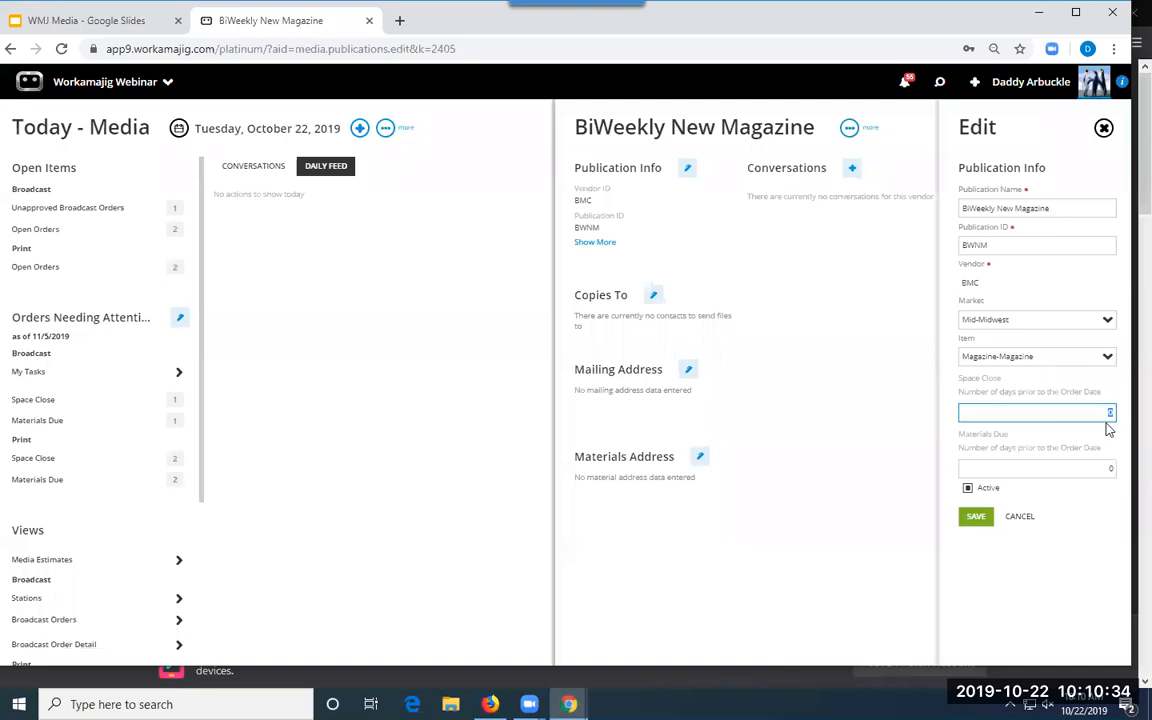
type("14")
left_click(1108, 468)
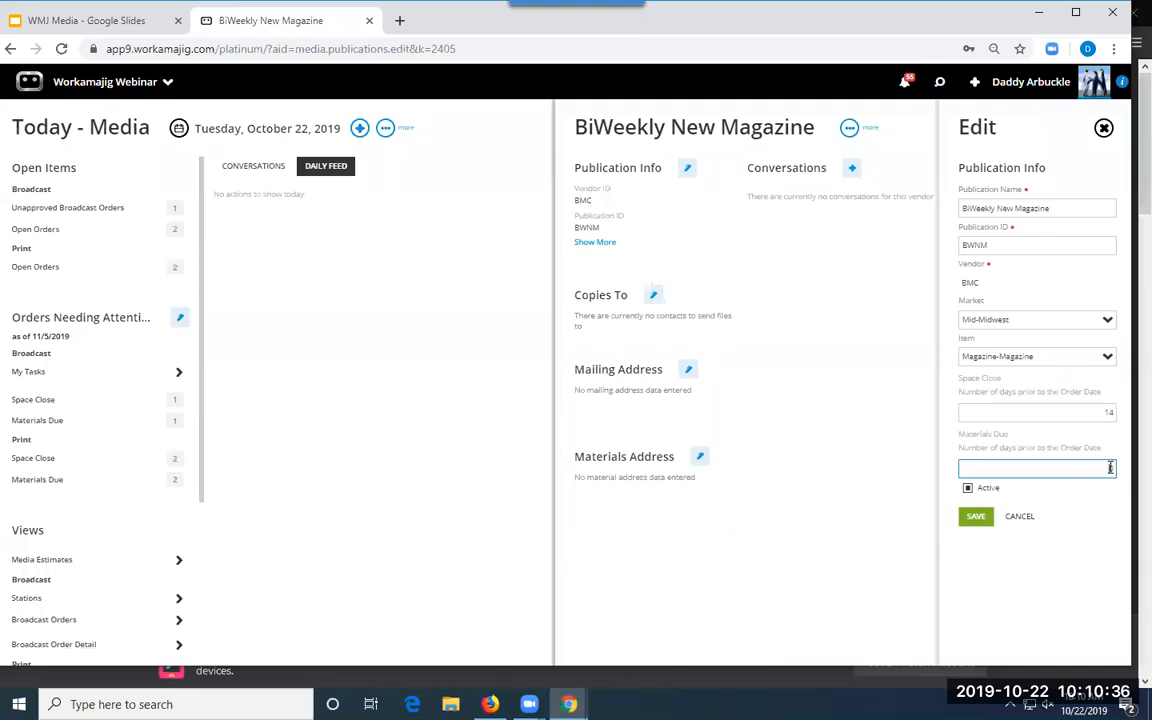
type("7")
key("BackSpace")
type("1")
left_click(973, 520)
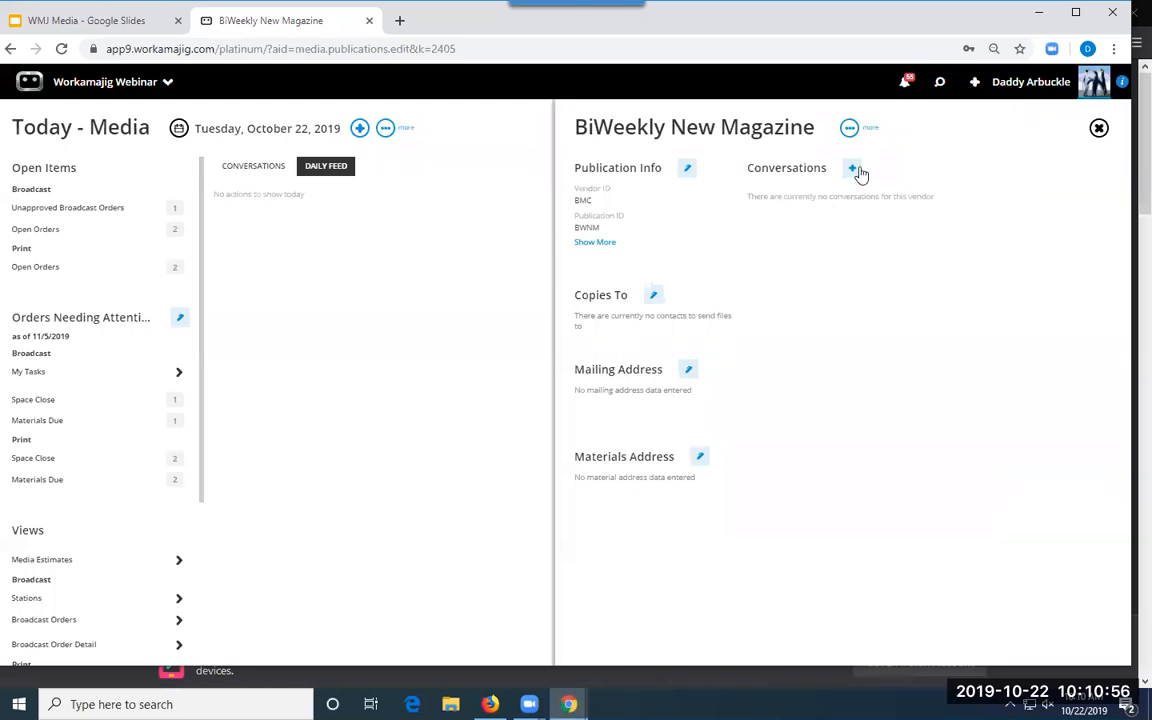
- Close the publication, open a blank station form to review its fields and mailing address section, and cancel it
left_click(442, 321)
left_click(359, 129)
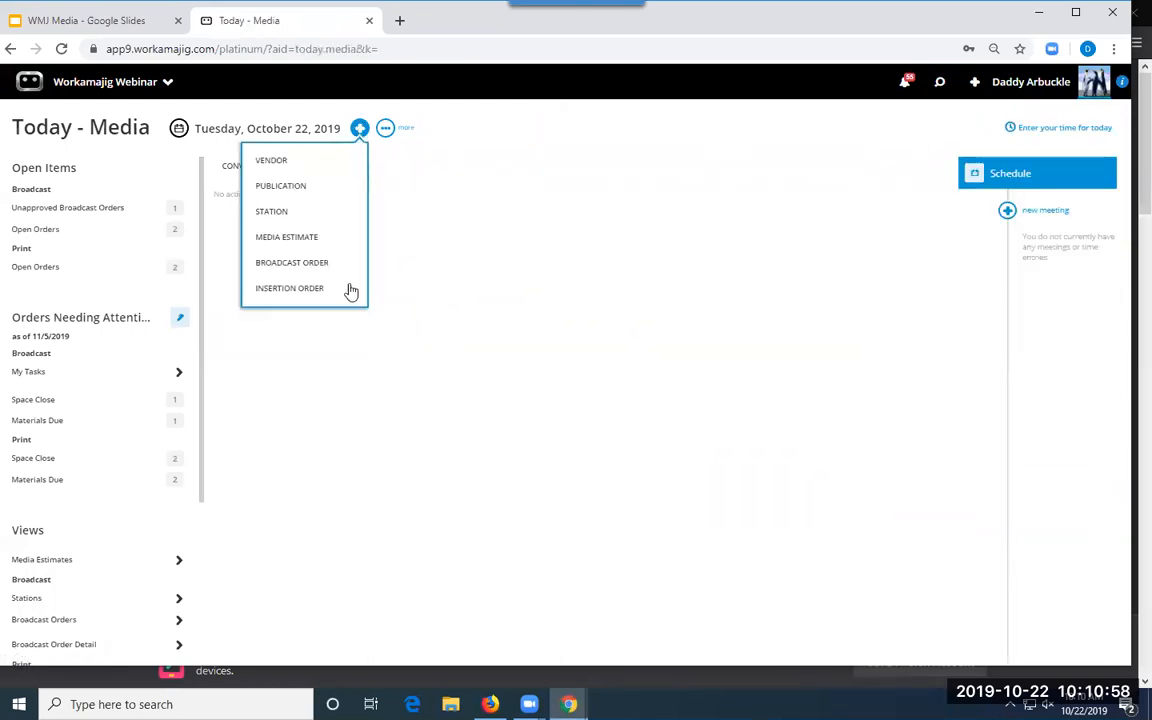
left_click(302, 211)
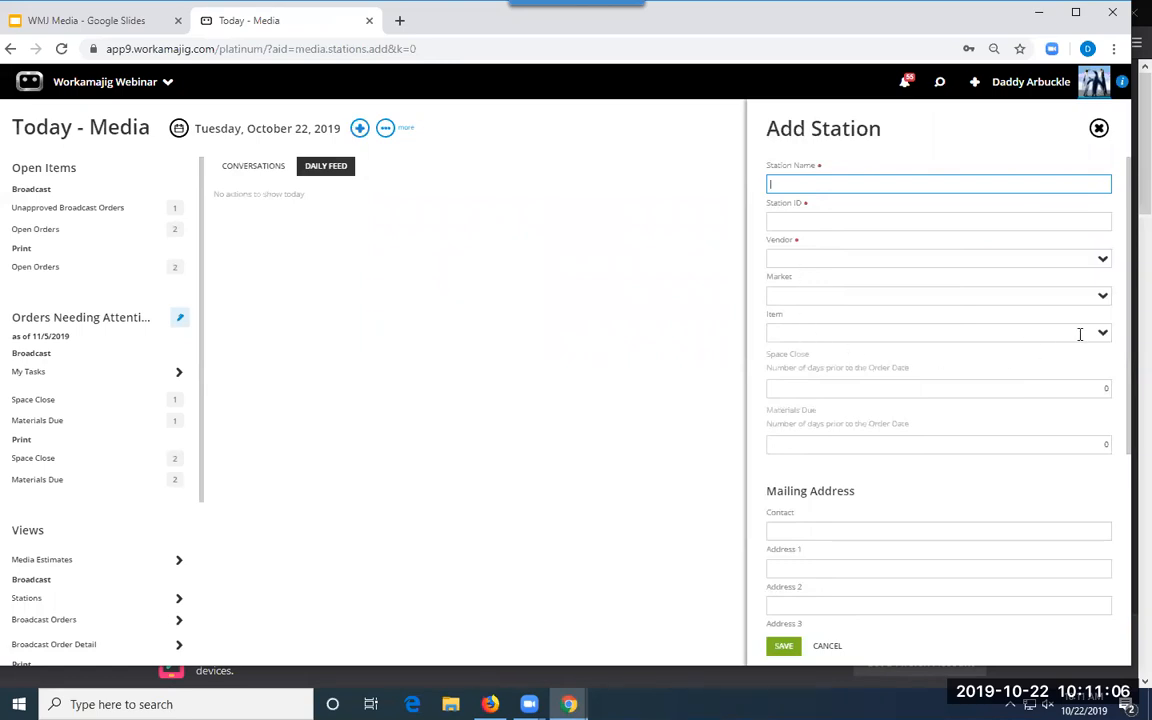
scroll(840, 508, "down", 3)
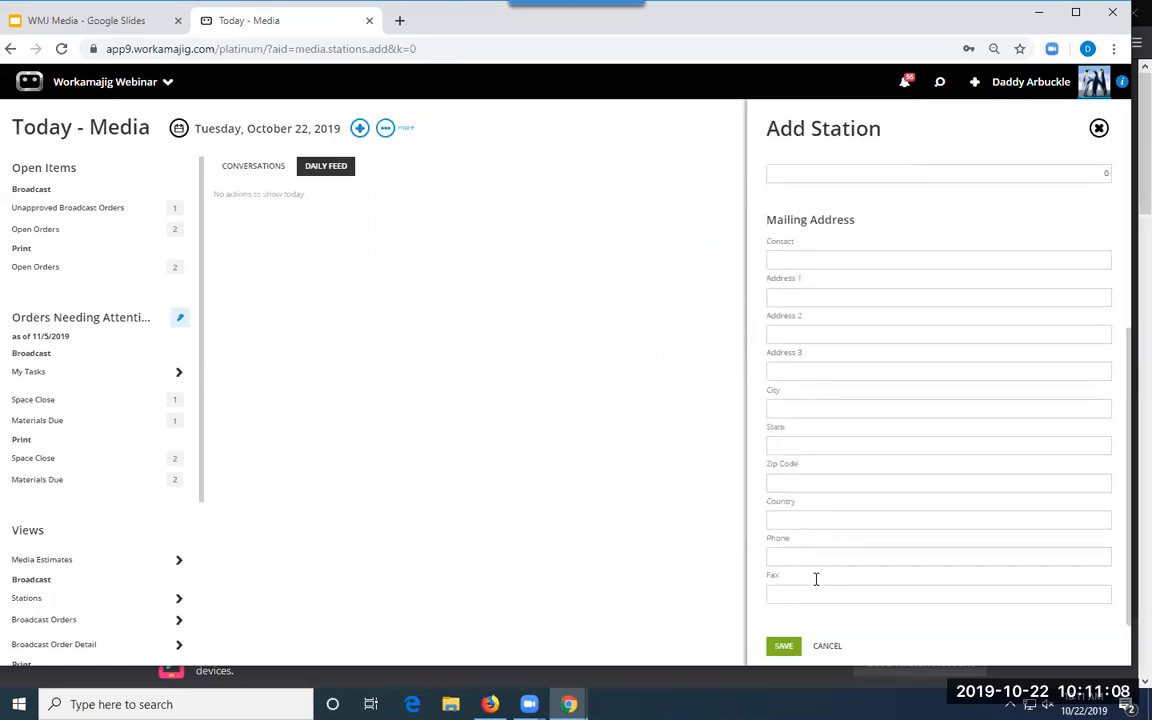
scroll(820, 322, "up", 3)
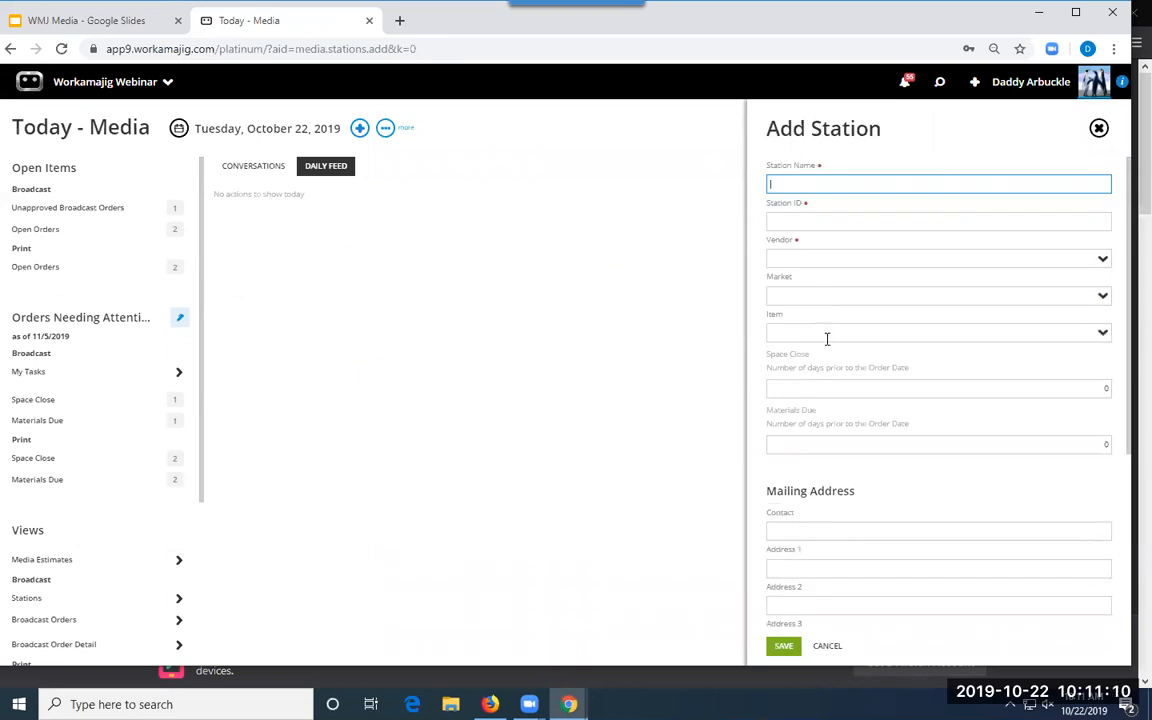
scroll(827, 300, "down", 1)
left_click(827, 645)
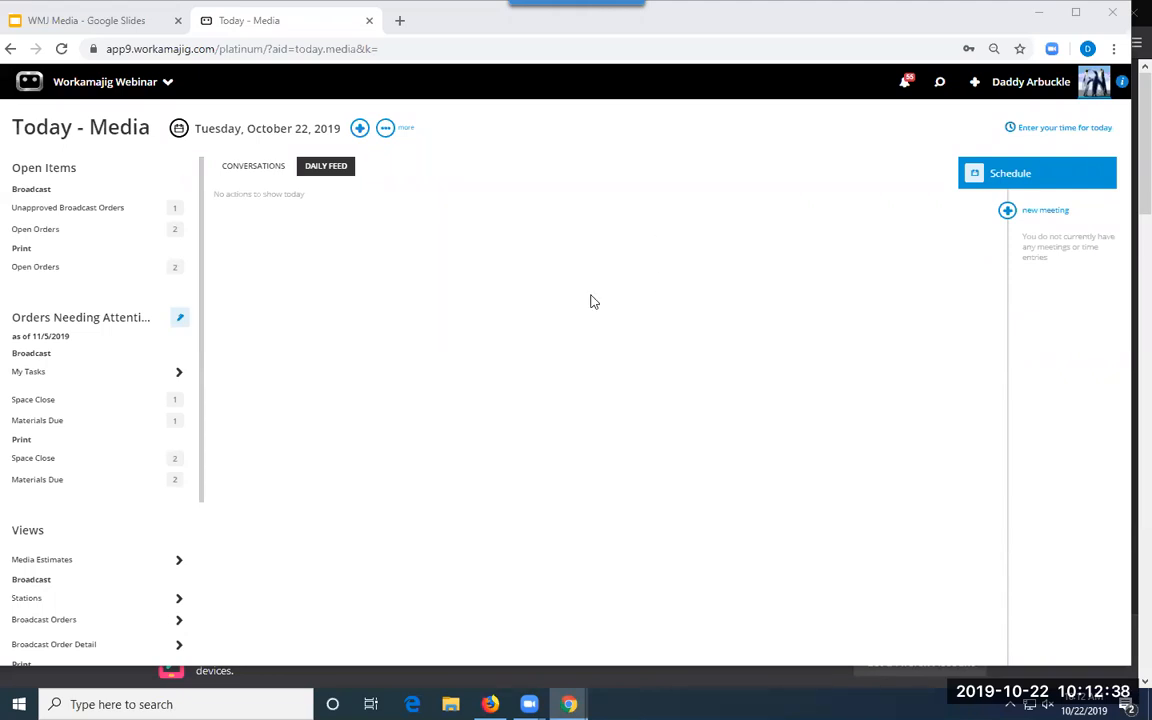
- Review the system settings of Today - Media for open items, orders needing attention, feed and timeline options, and close them
left_click(104, 84)
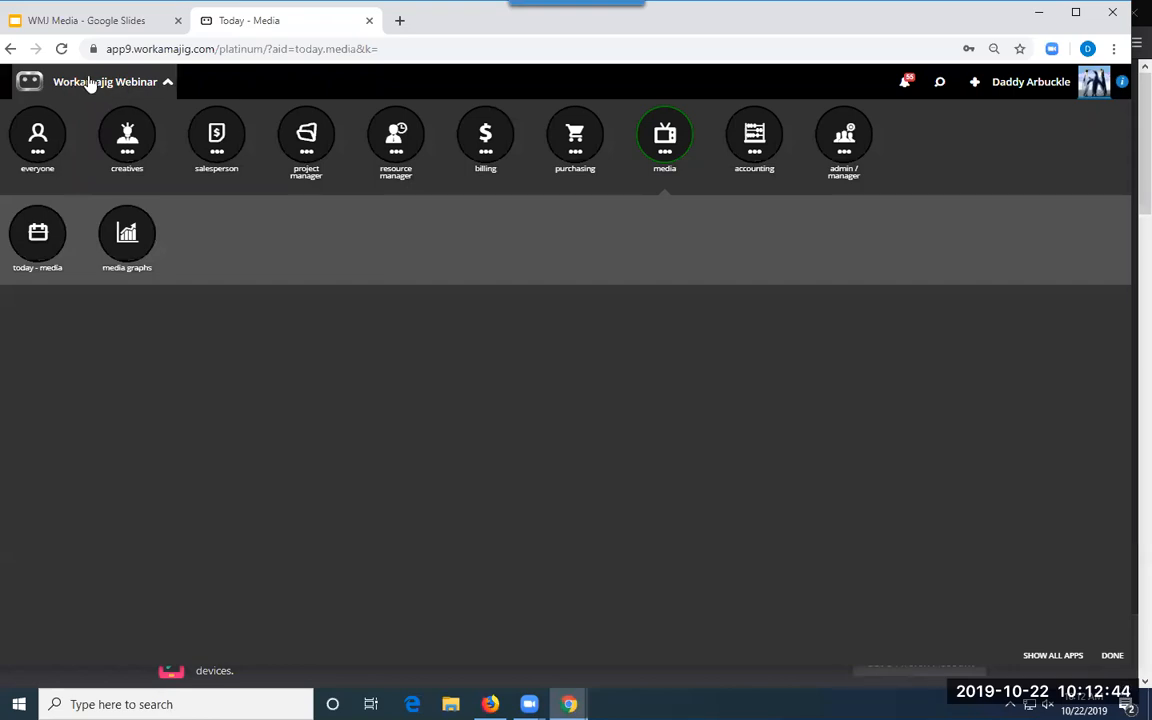
left_click(37, 236)
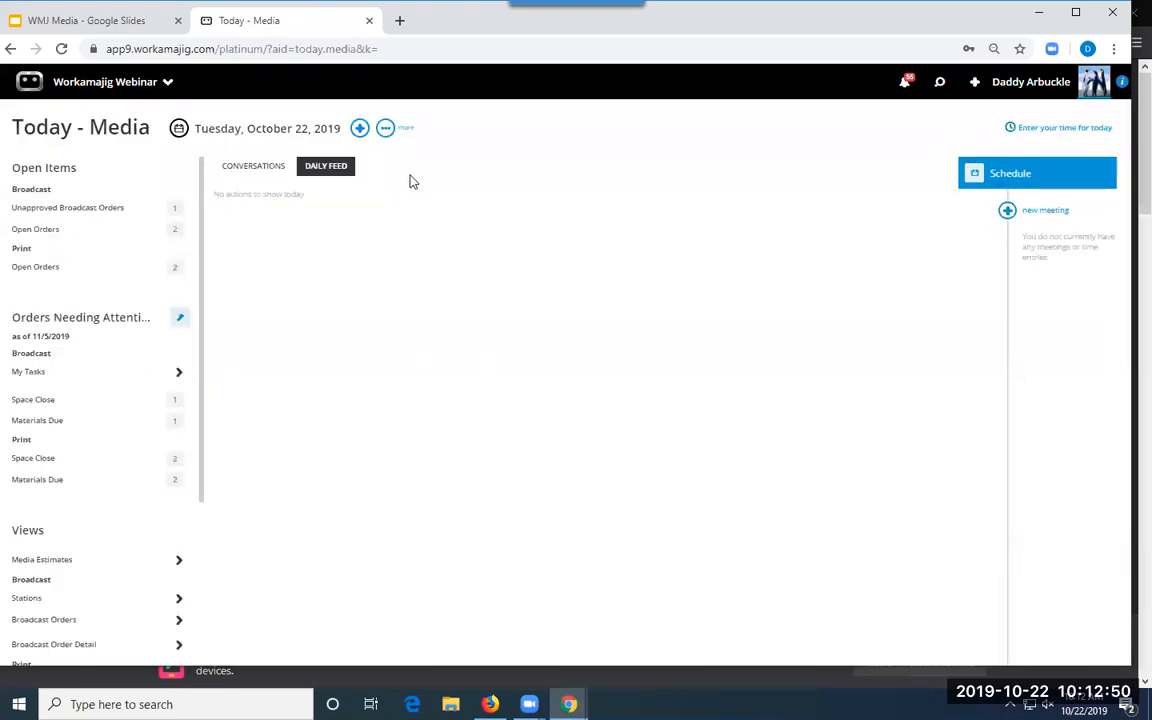
left_click(388, 138)
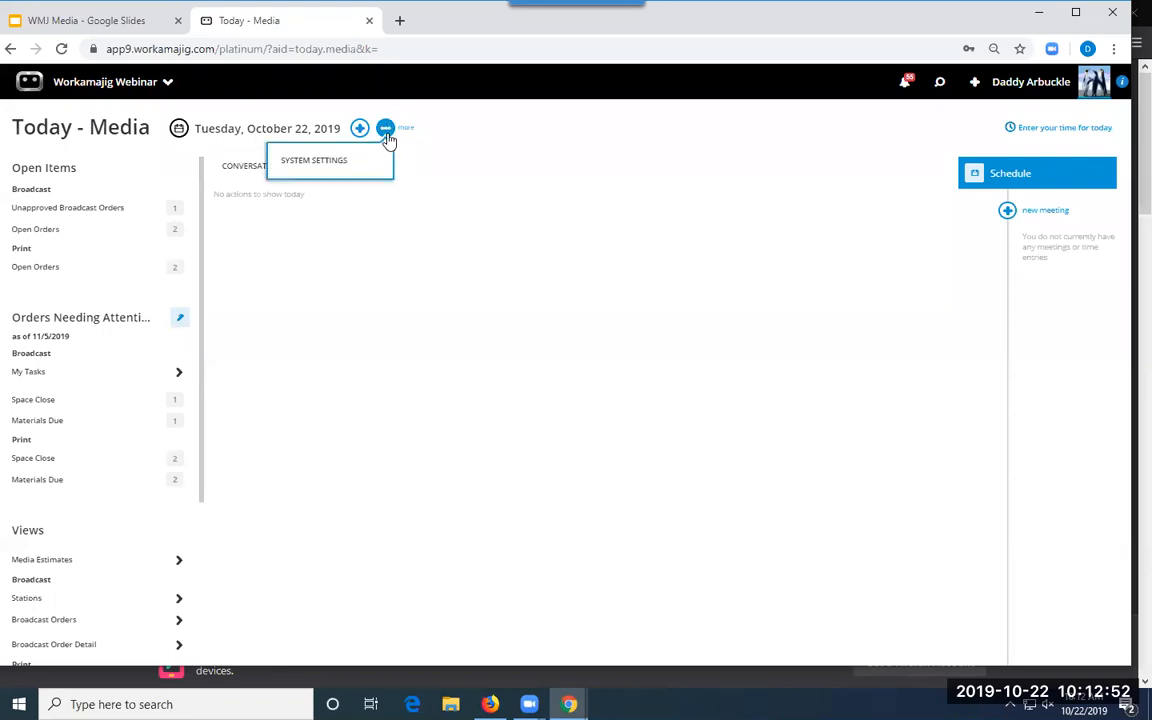
left_click(376, 167)
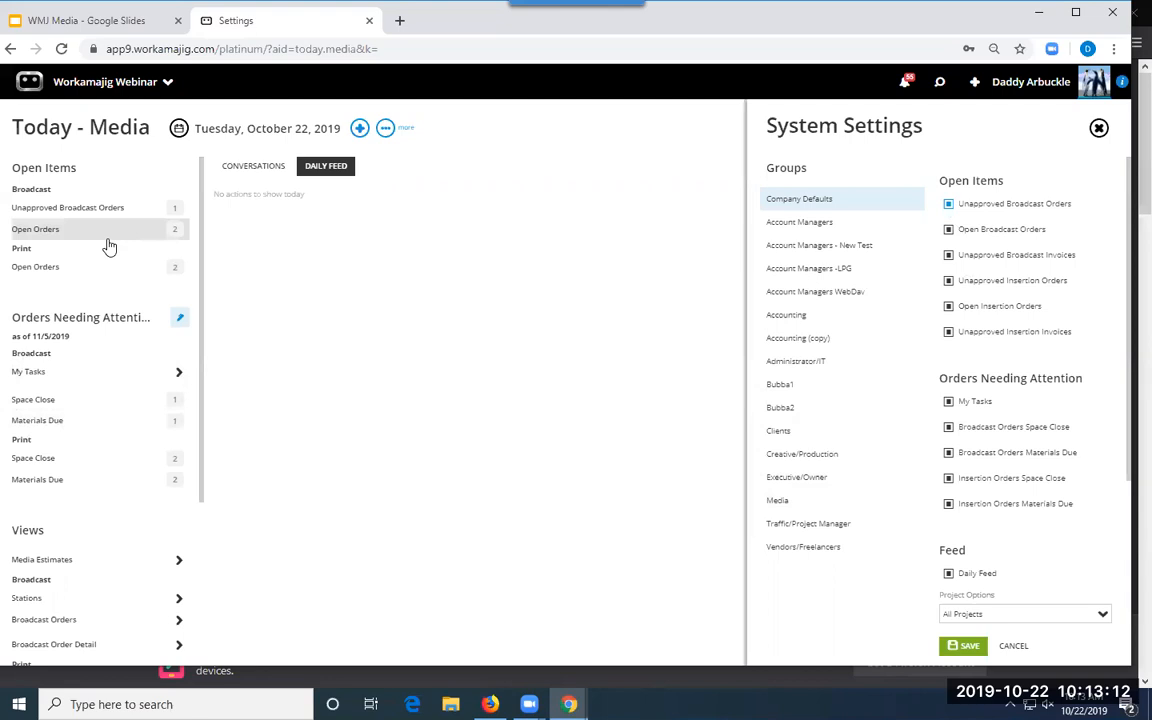
scroll(1005, 540, "down", 2)
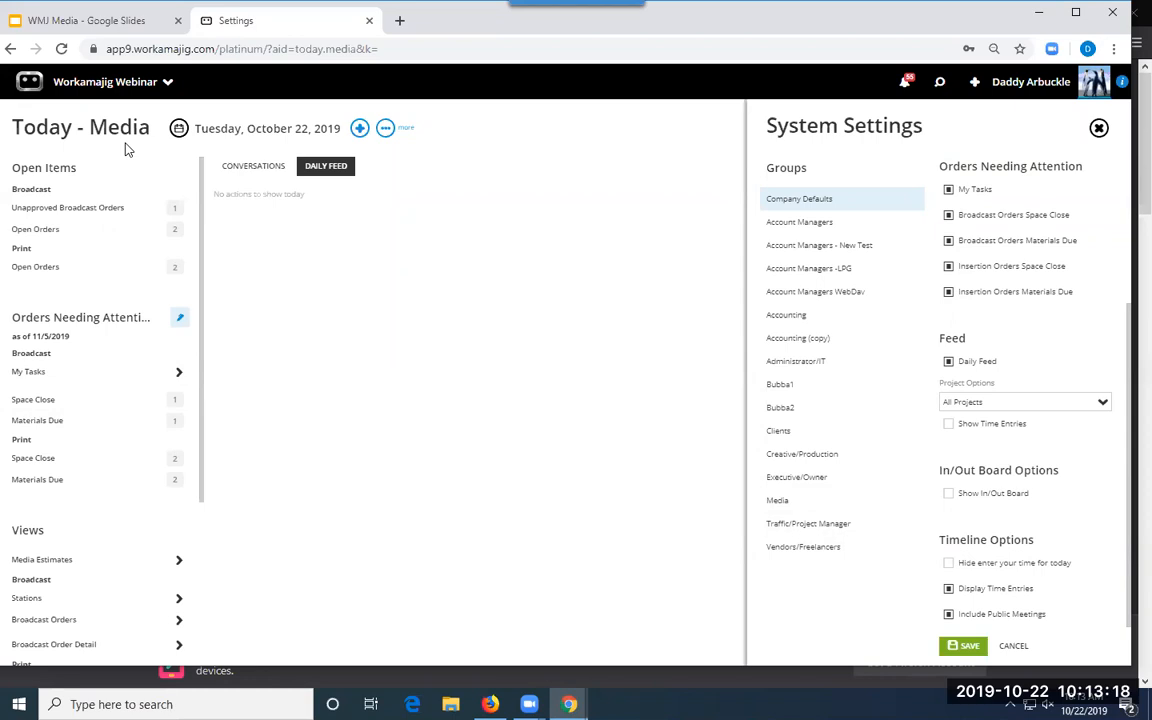
left_click(1099, 127)
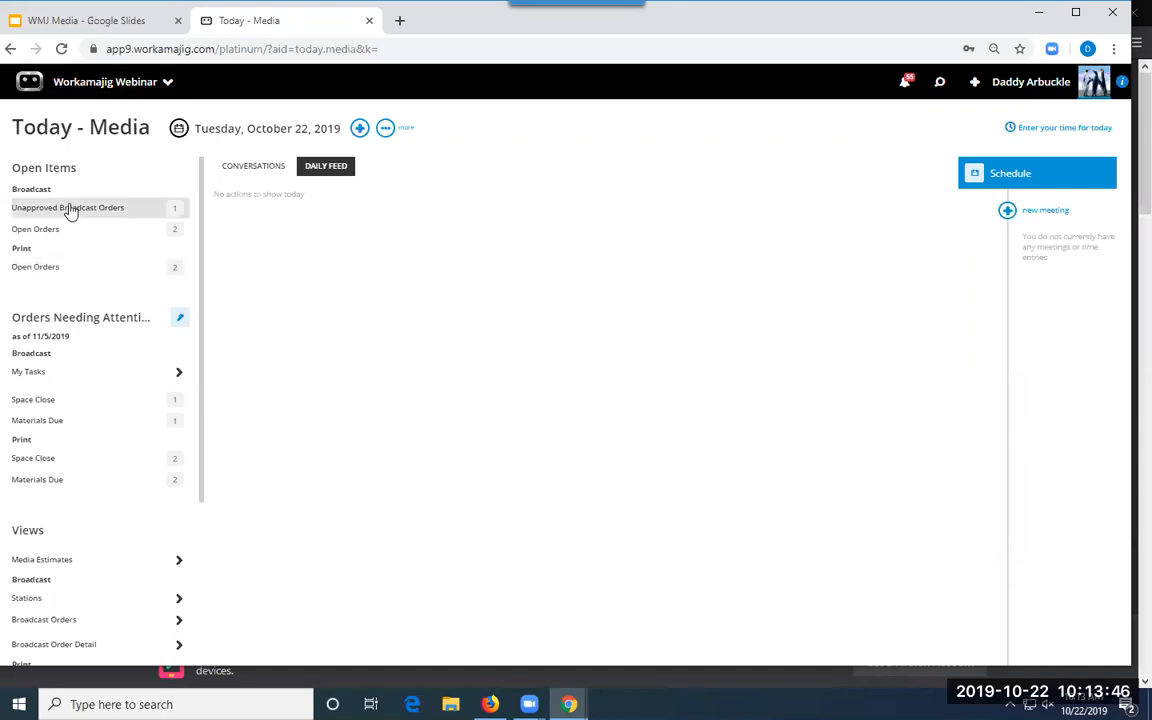
- In the employee list, open the accounting settings of the first ungrouped employee, who belongs to the Traffic/Project Manager security group
left_click(108, 82)
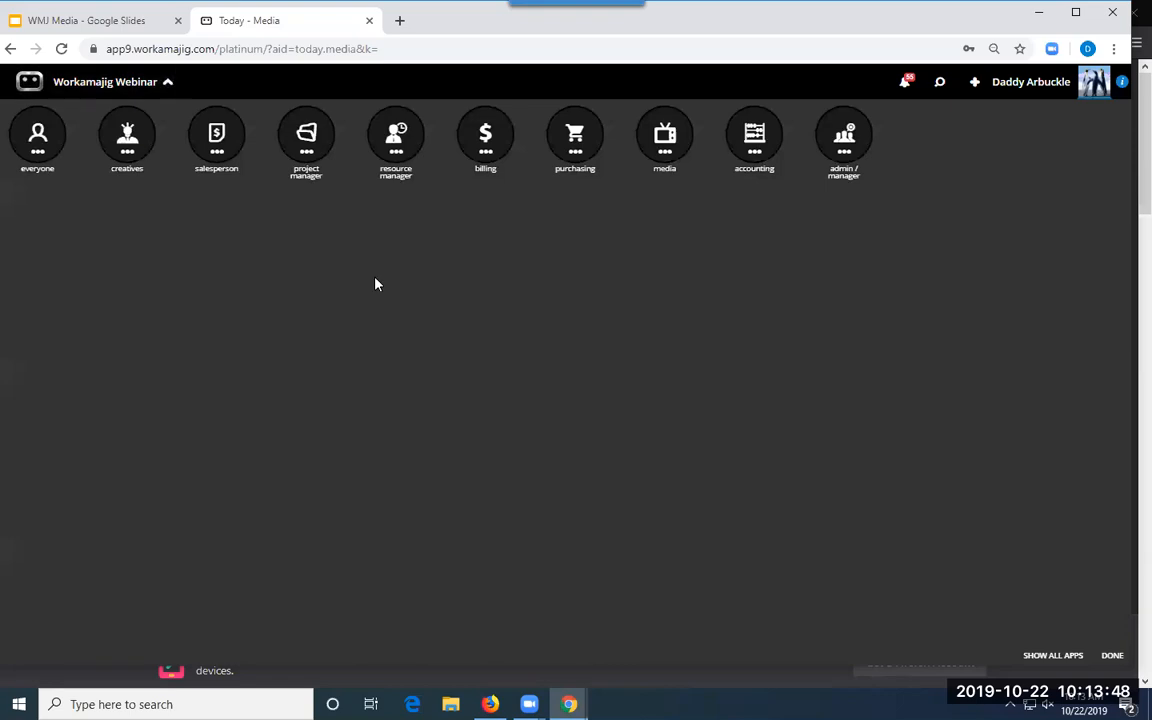
left_click(844, 134)
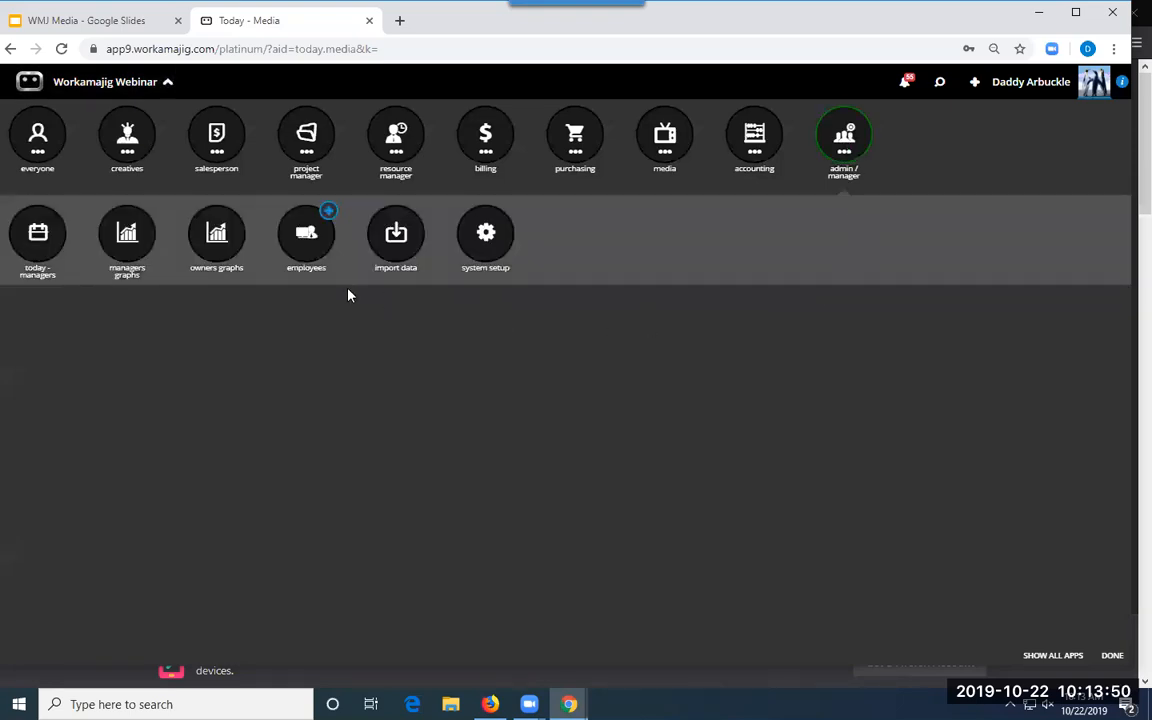
left_click(303, 252)
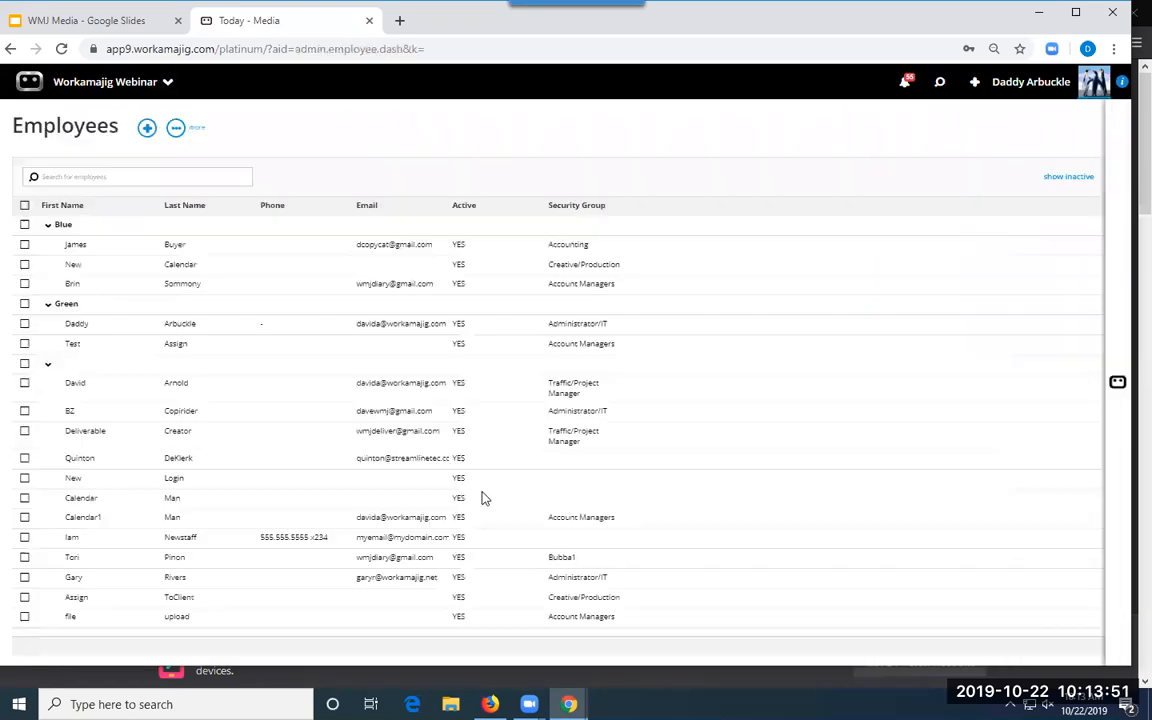
left_click(175, 388)
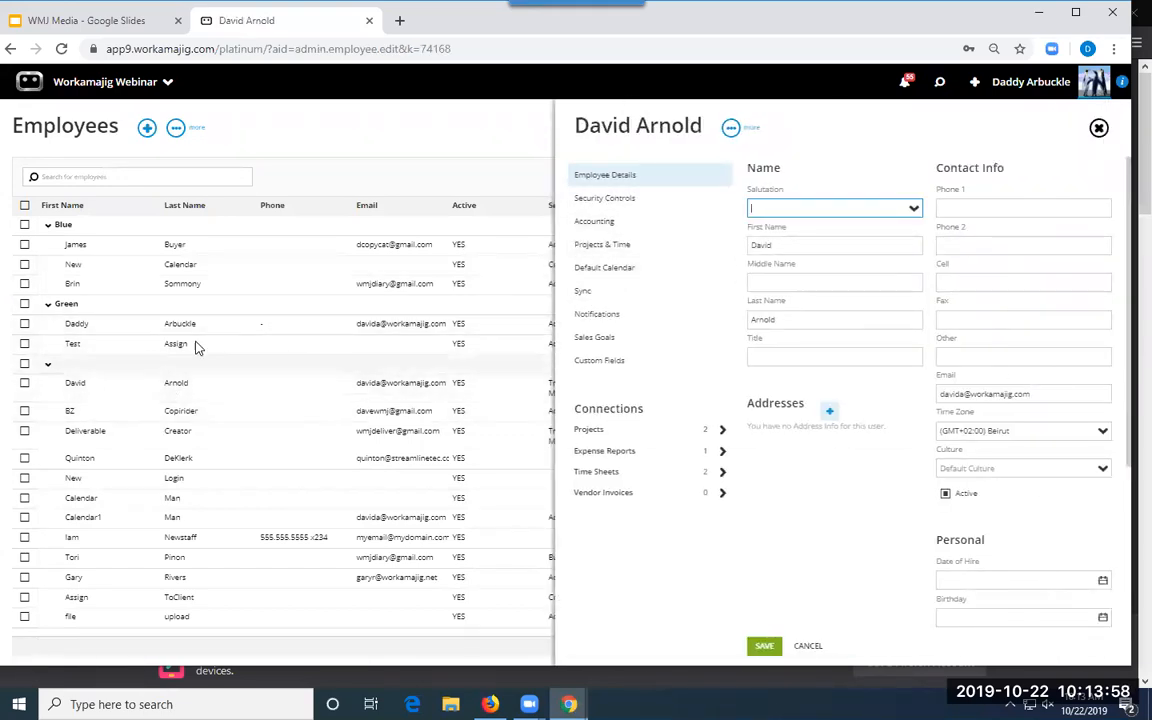
left_click(597, 222)
scroll(935, 378, "down", 1)
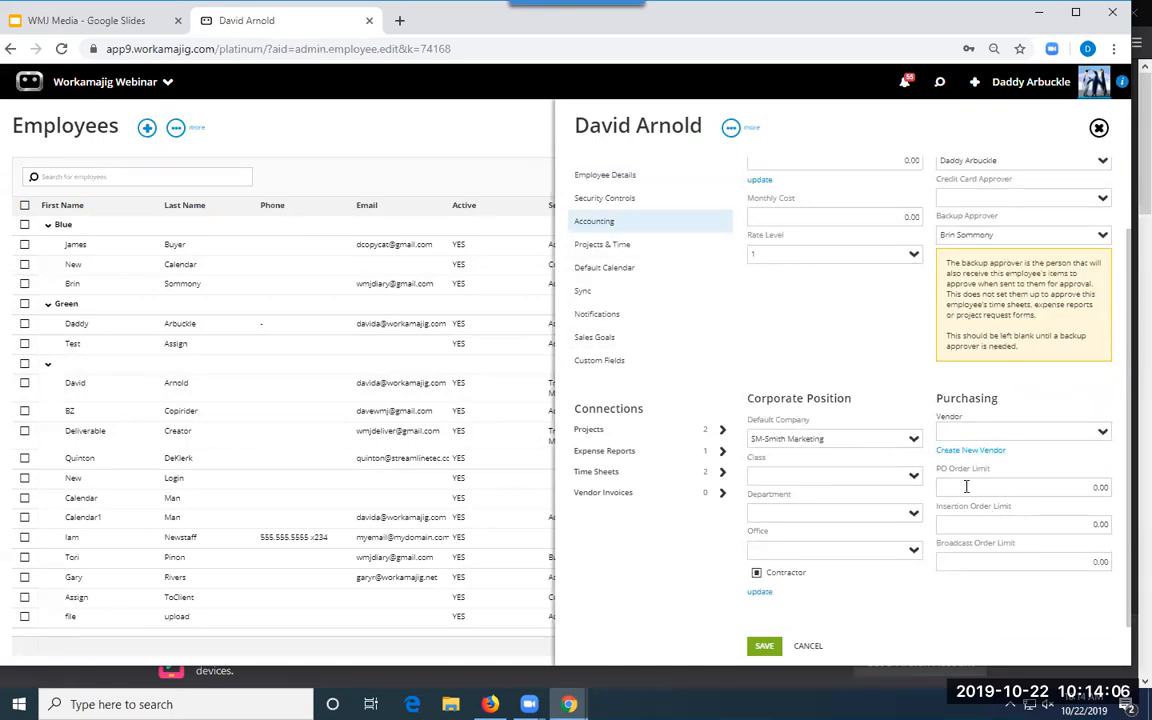
- Set the employee's insertion order limit to 4000000 and broadcast order limit to 50000000, and save
left_click(1095, 524)
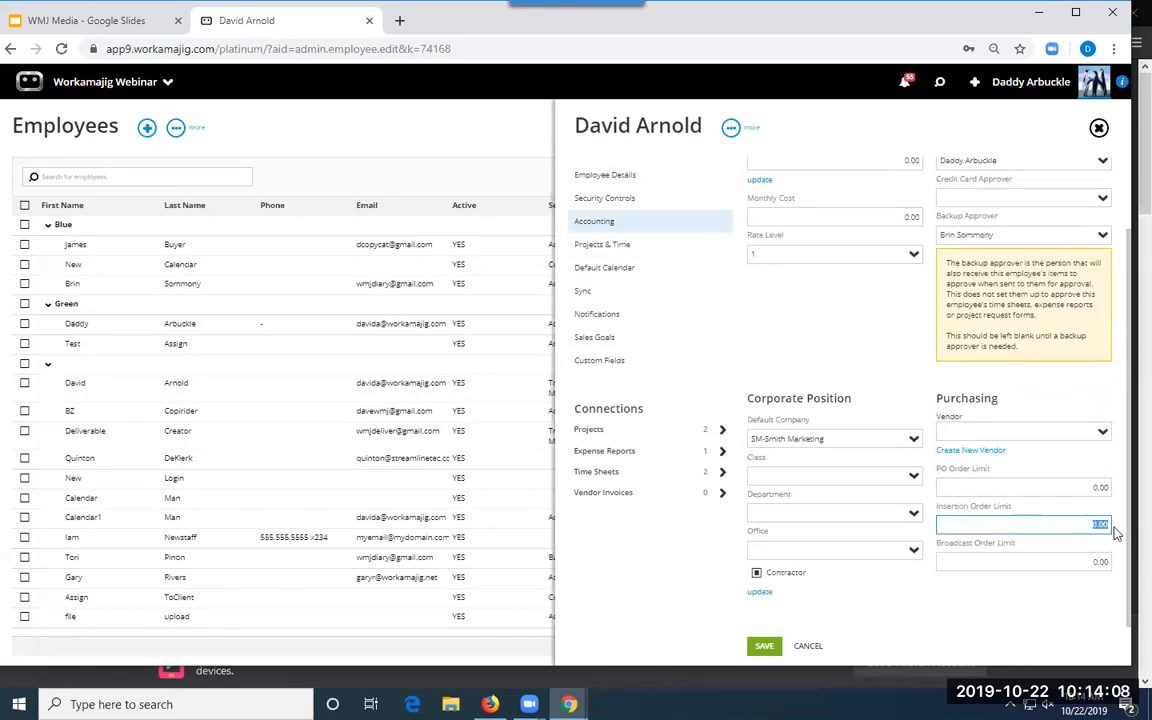
type("4000000")
left_click(1112, 562)
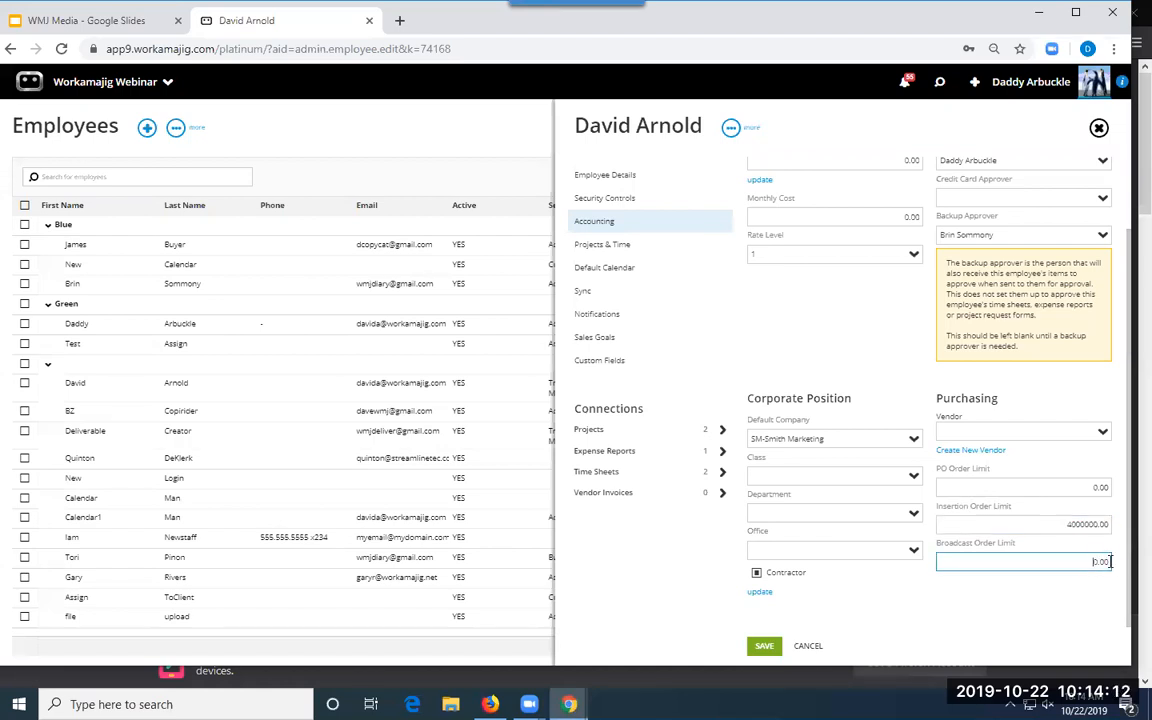
type("500000")
left_click(766, 647)
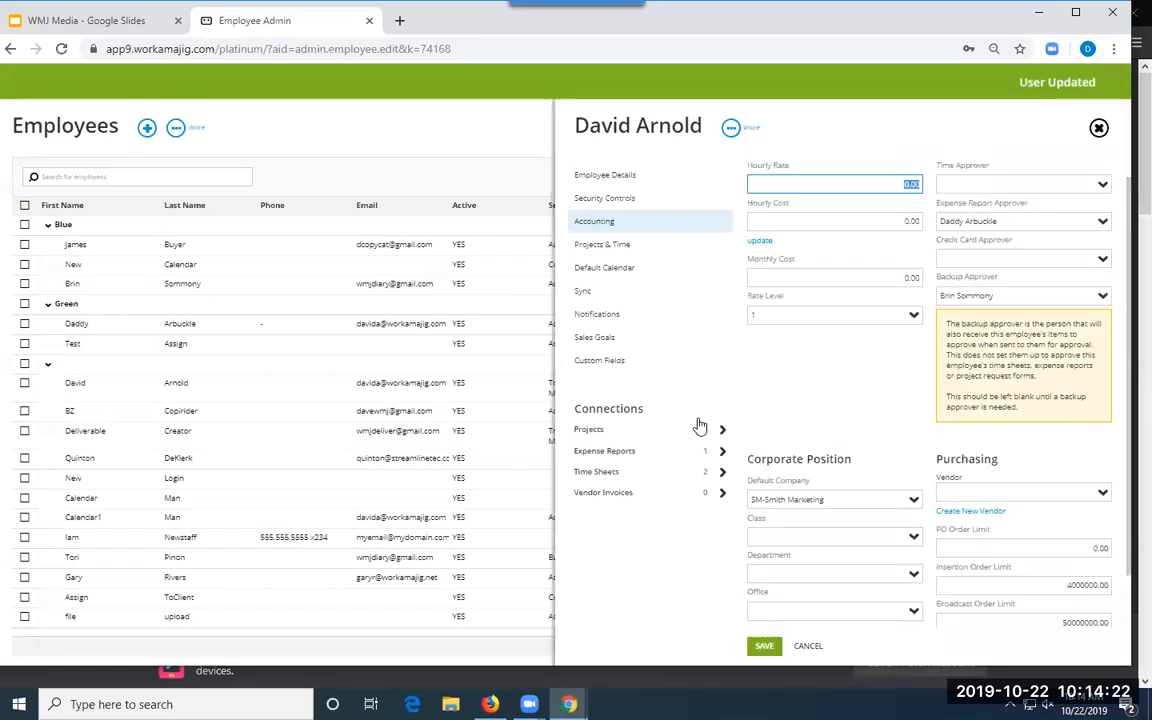
- From Today - Media, review the buys, order summary and status of the second order in the open broadcast orders, and close the list
left_click(66, 80)
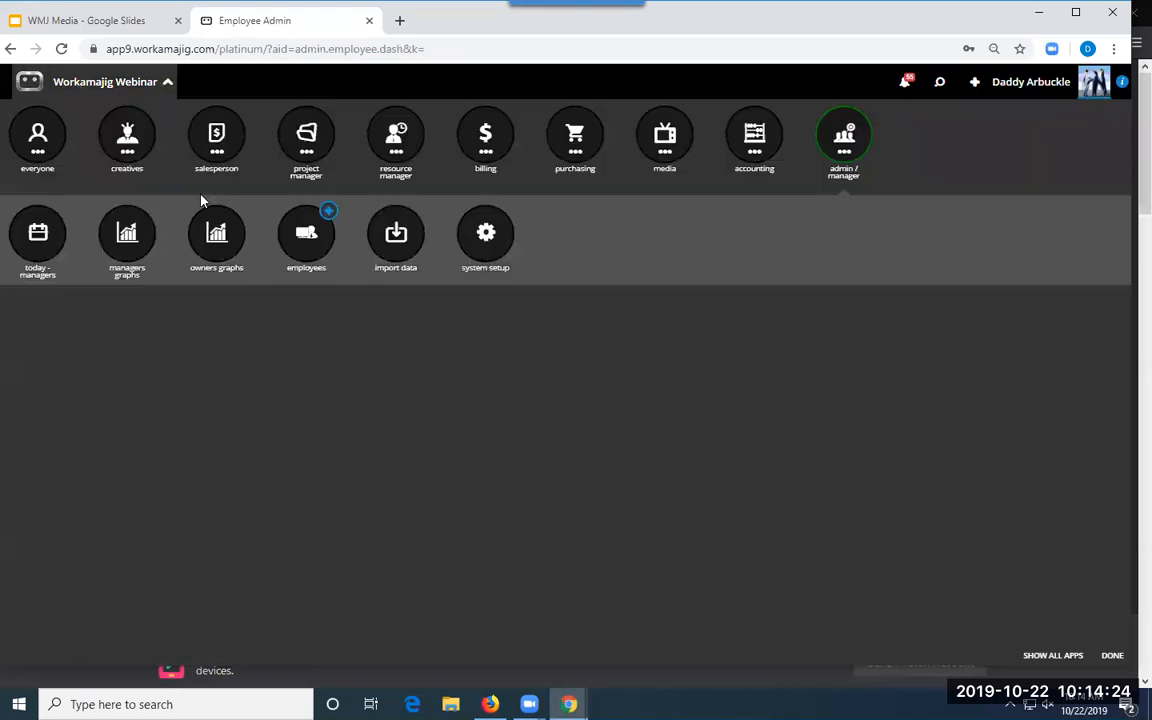
left_click(647, 145)
left_click(44, 236)
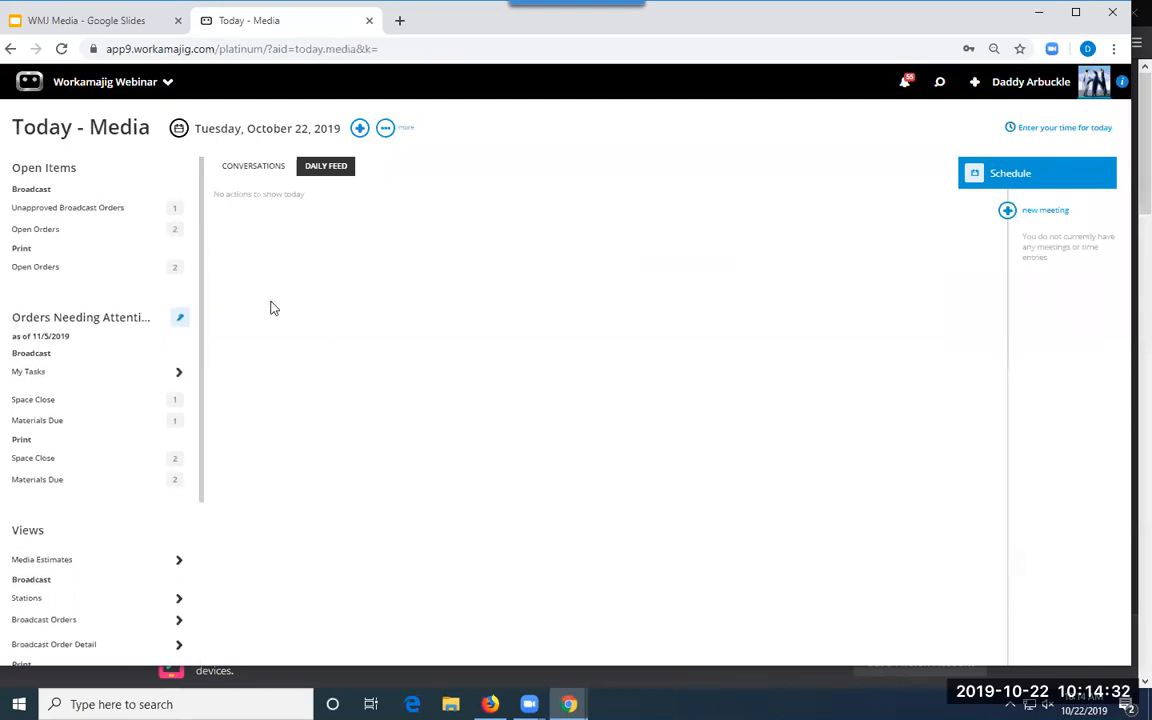
left_click(58, 232)
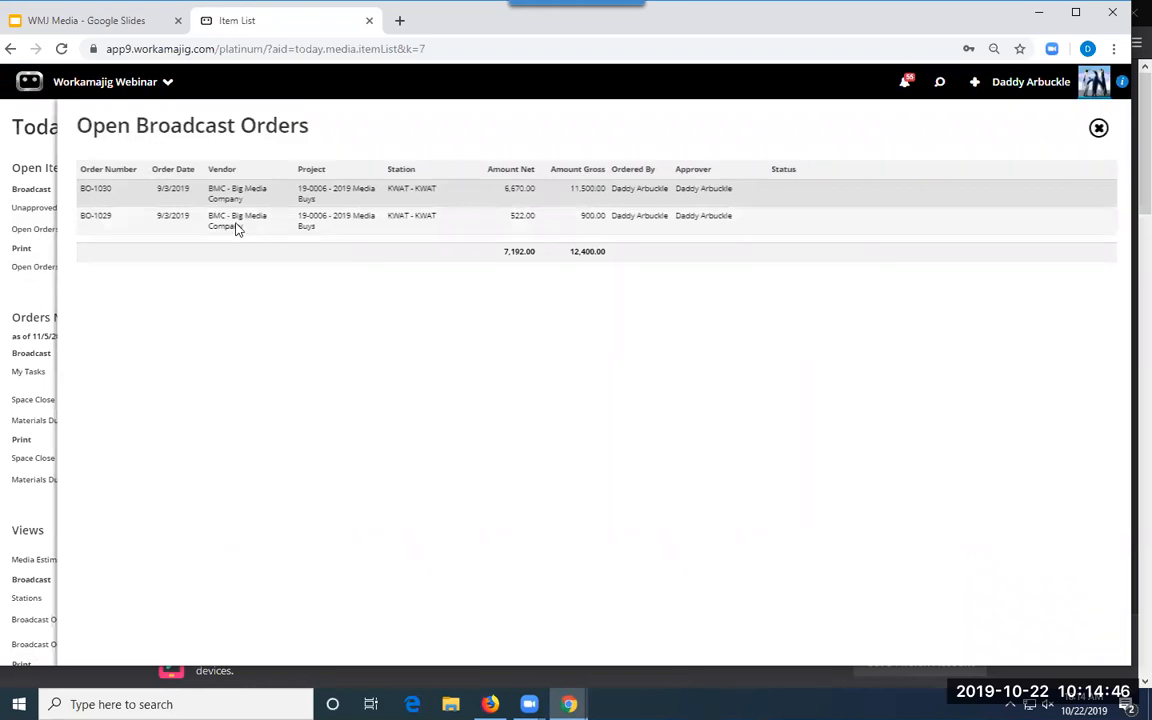
left_click(236, 226)
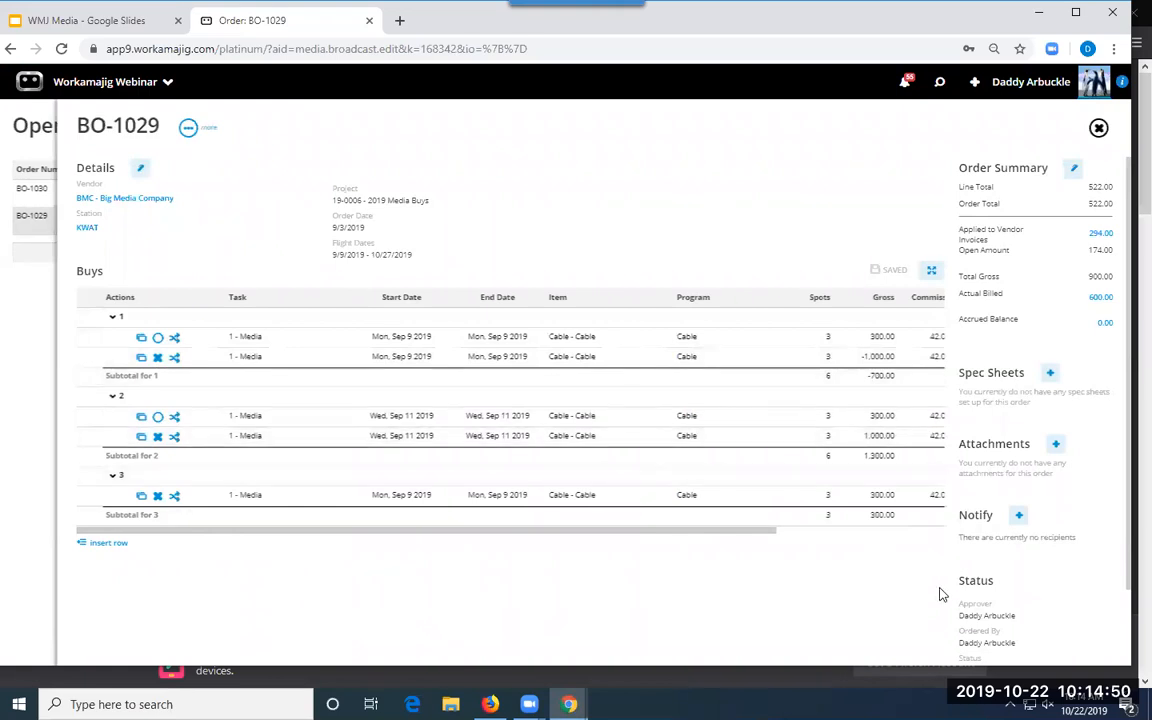
scroll(990, 540, "down", 2)
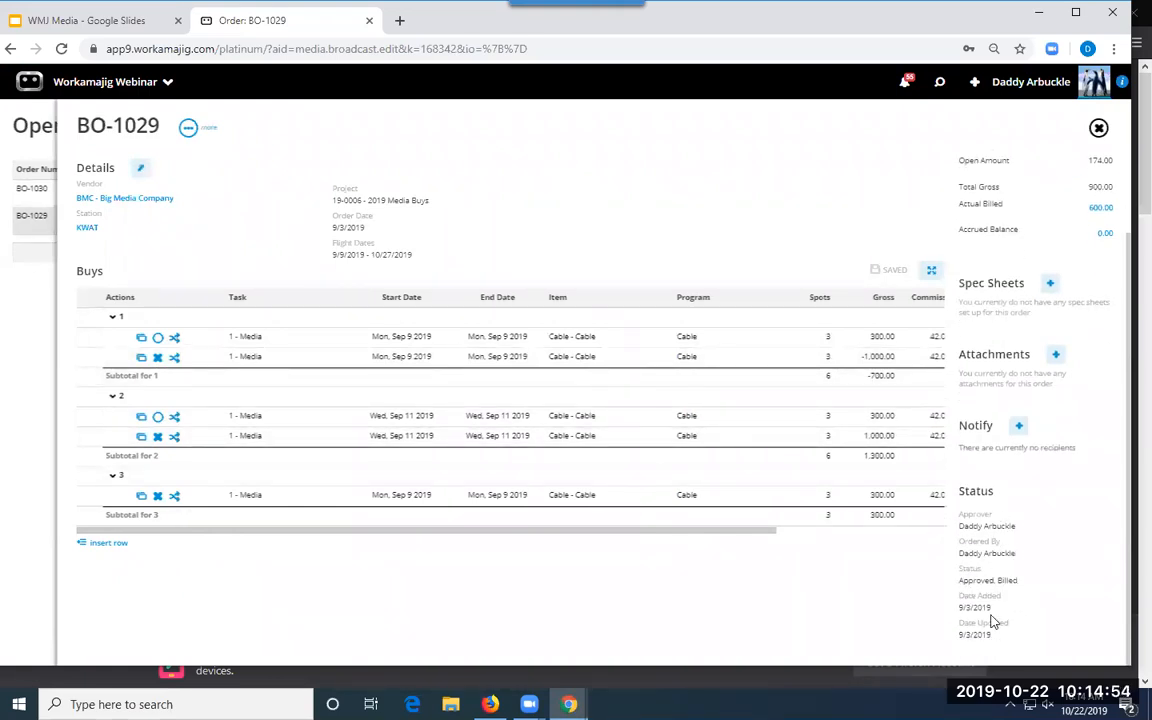
scroll(1020, 272, "up", 2)
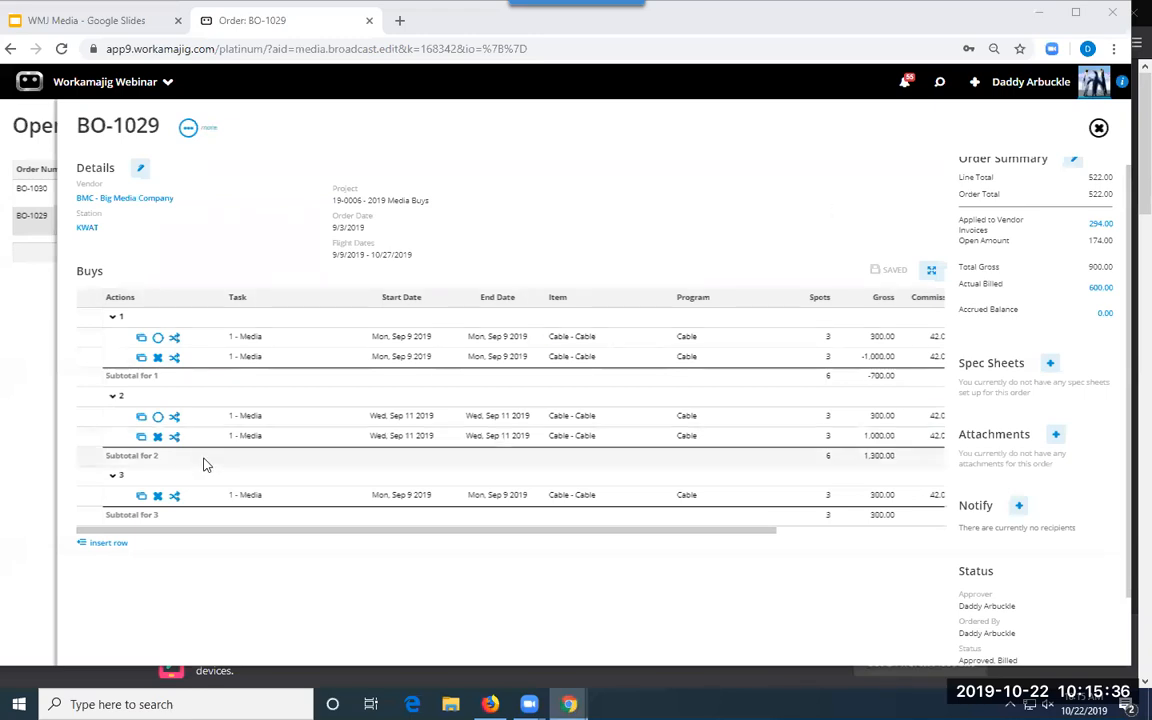
left_click(15, 361)
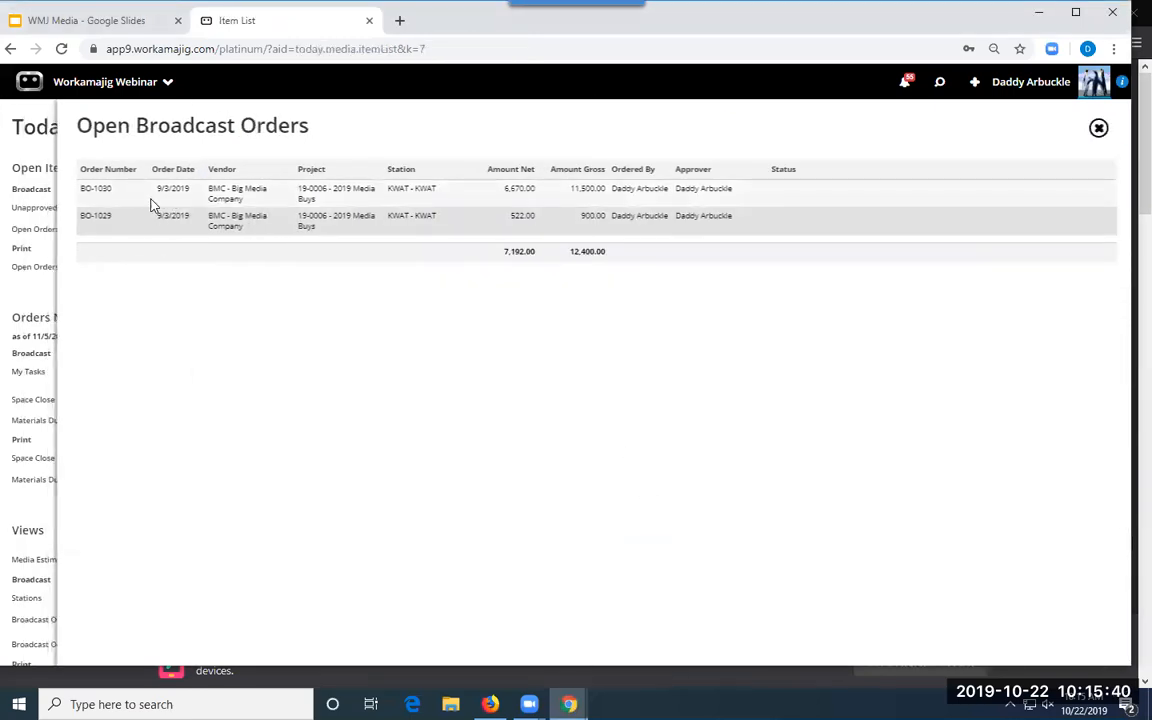
left_click(43, 258)
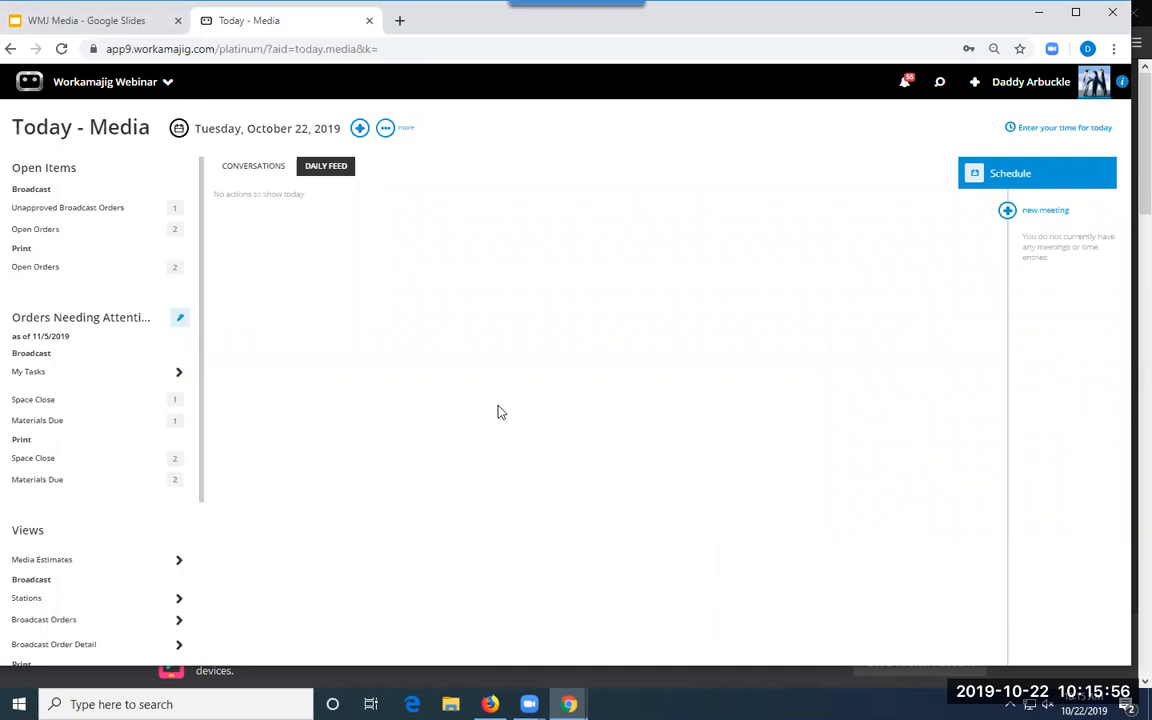
- Check the broadcast orders reaching space close, select the first order to see its print and email options, and close the view
left_click(36, 403)
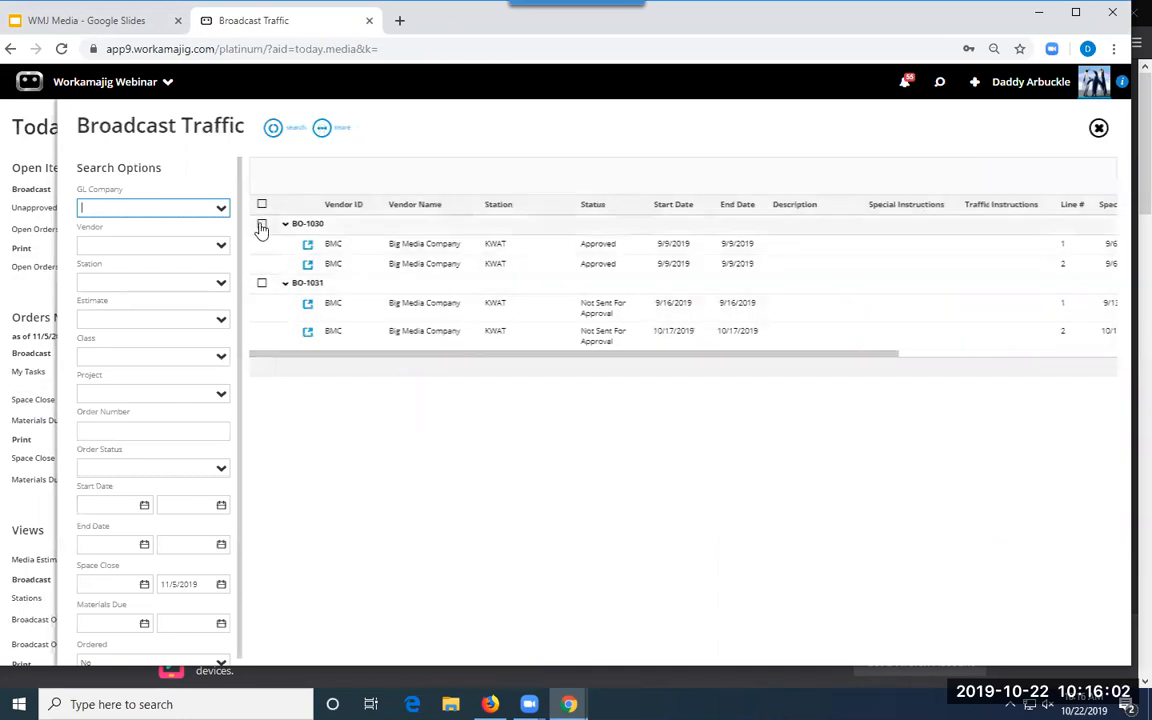
left_click(261, 224)
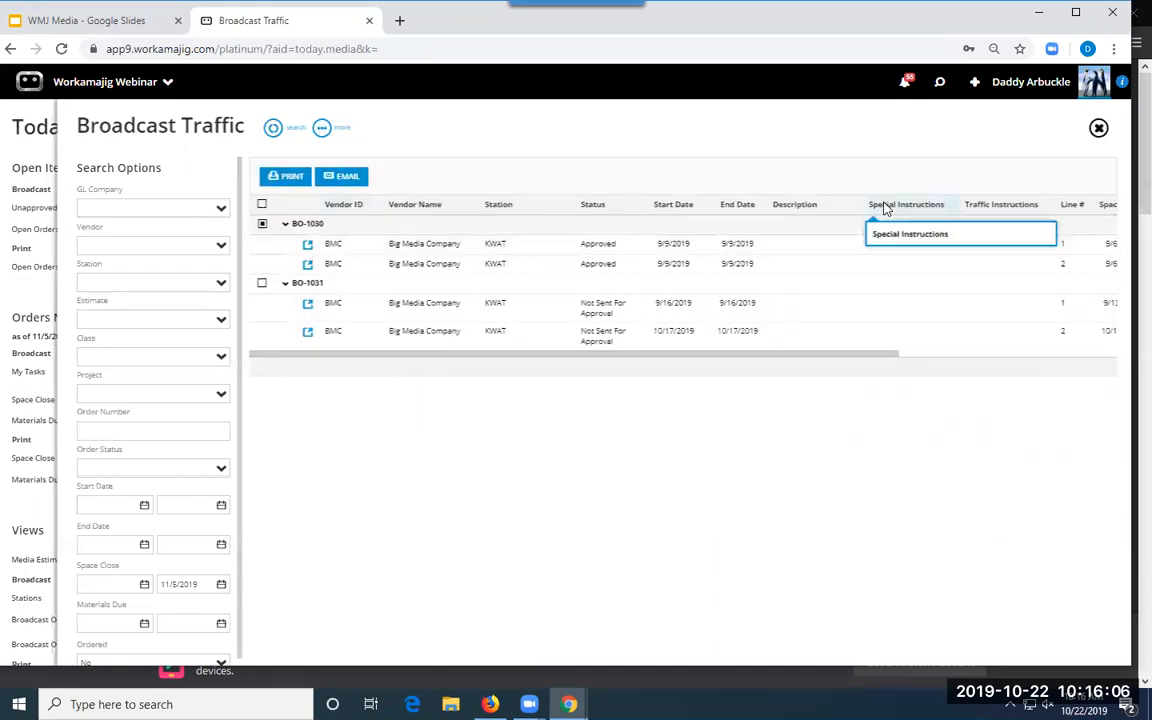
left_click(1099, 130)
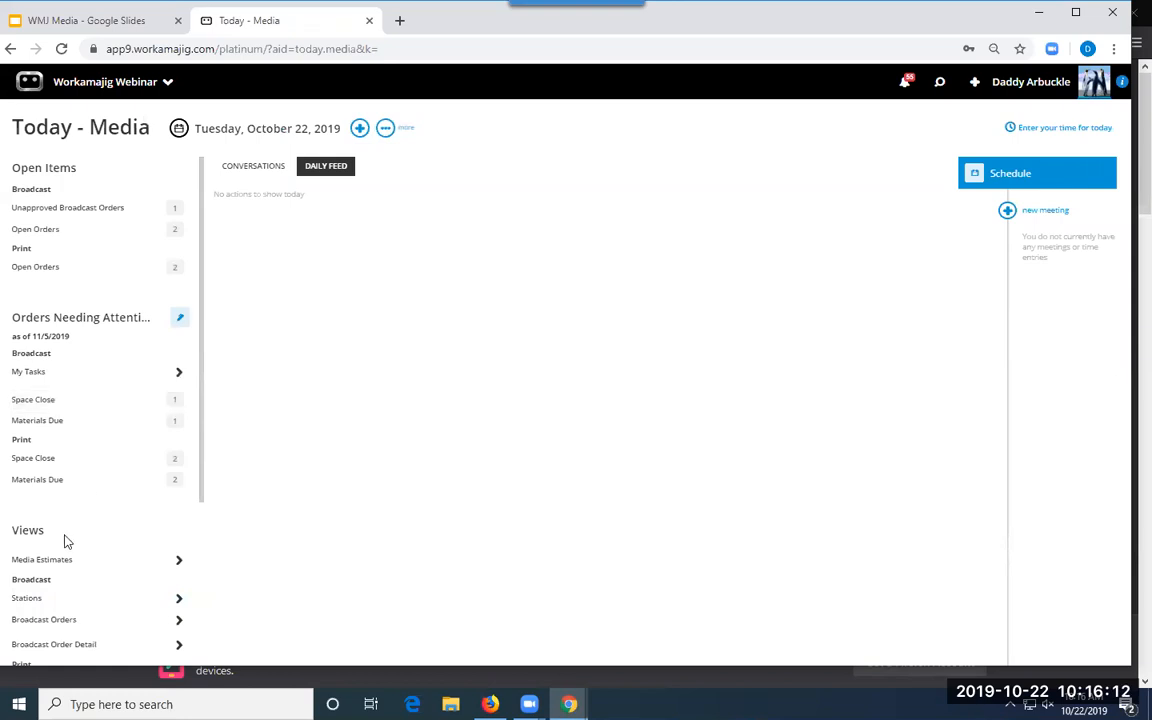
- Check the broadcast orders with materials due, select the listed order to see the Materials Sent option, and close the view
left_click(44, 426)
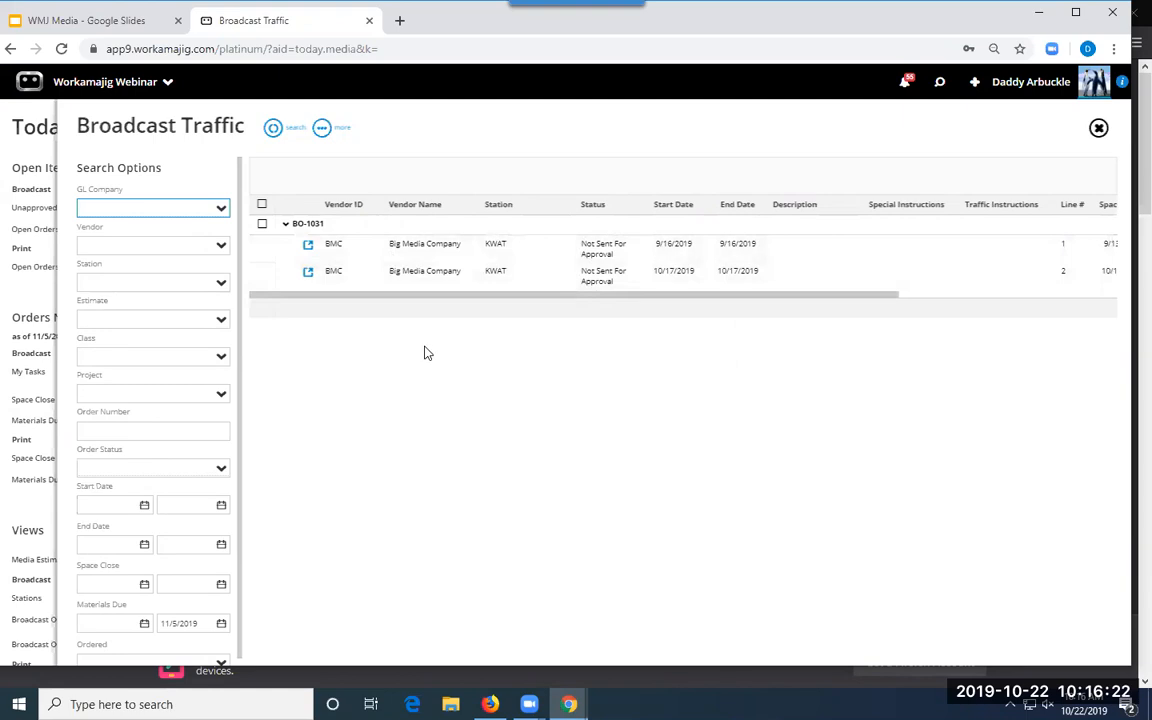
left_click(263, 224)
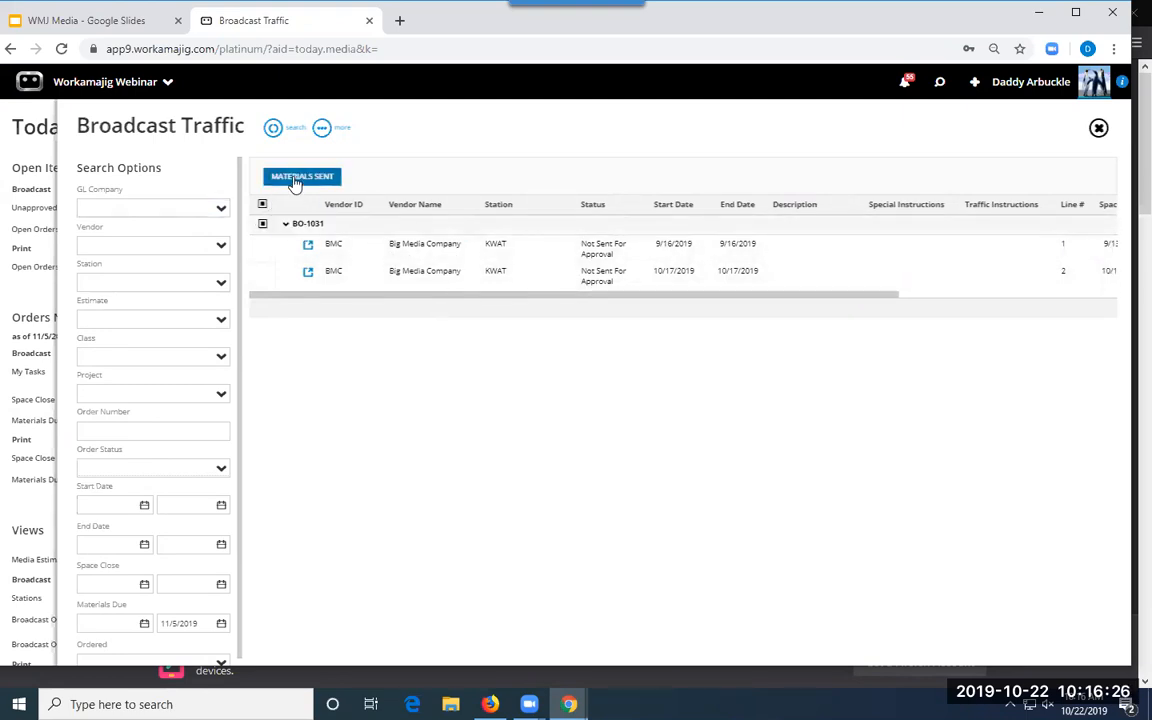
left_click(1098, 128)
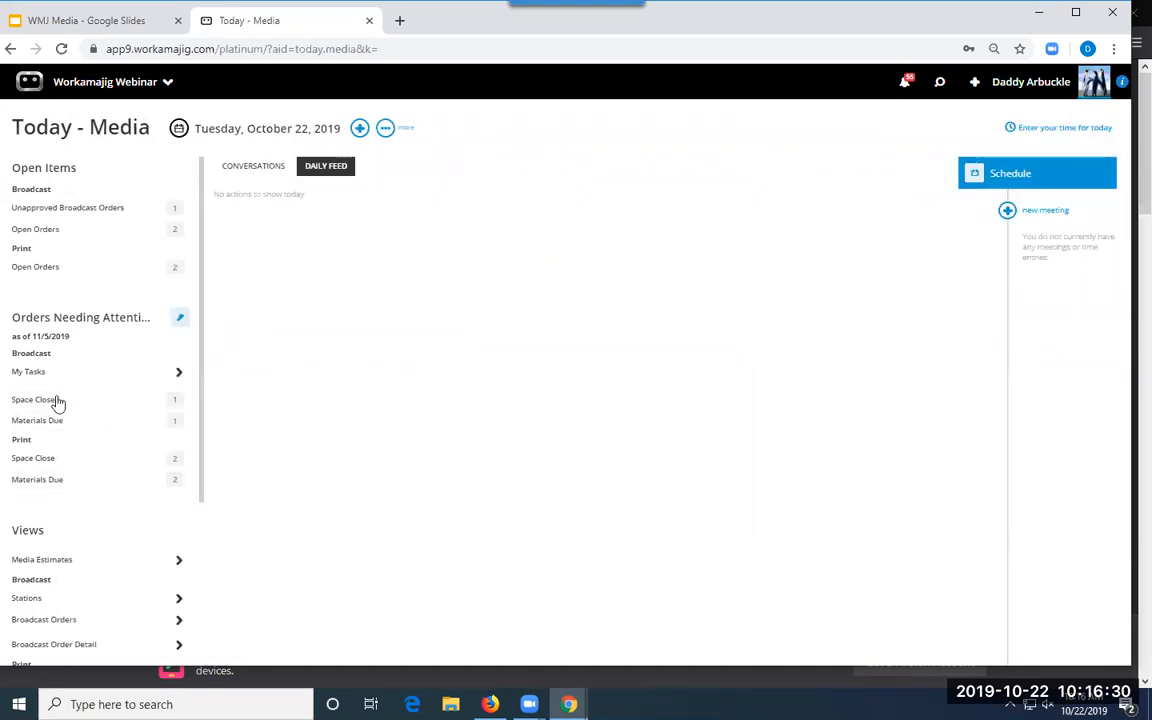
- Open the All TV Stations view from the broadcast station views of Today - Media
scroll(66, 446, "down", 3)
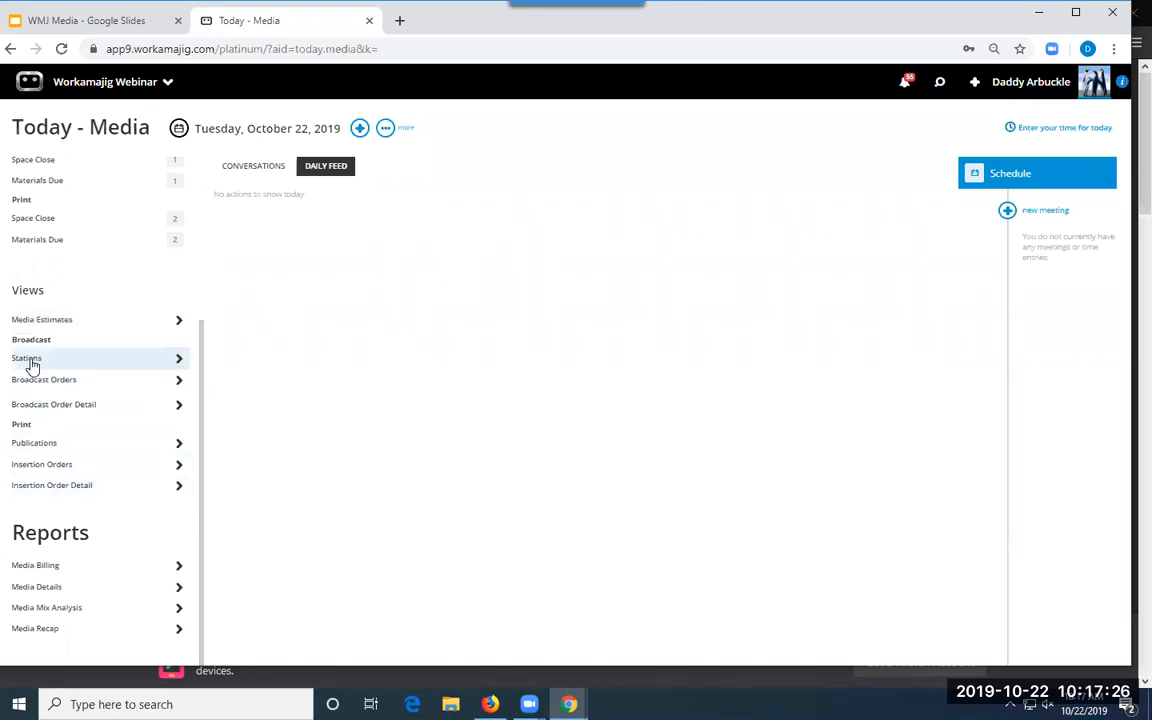
left_click(31, 360)
left_click(1041, 175)
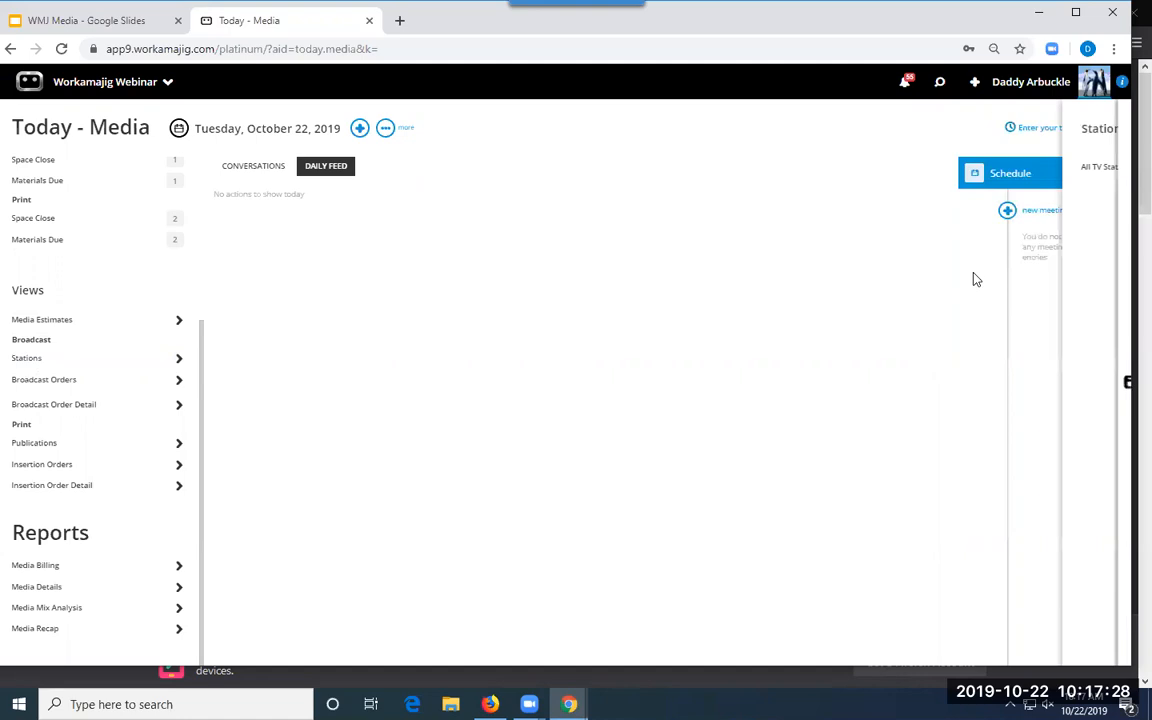
- List the stations in the All TV Stations view, list the records in the All Publications view, and close it
left_click(437, 172)
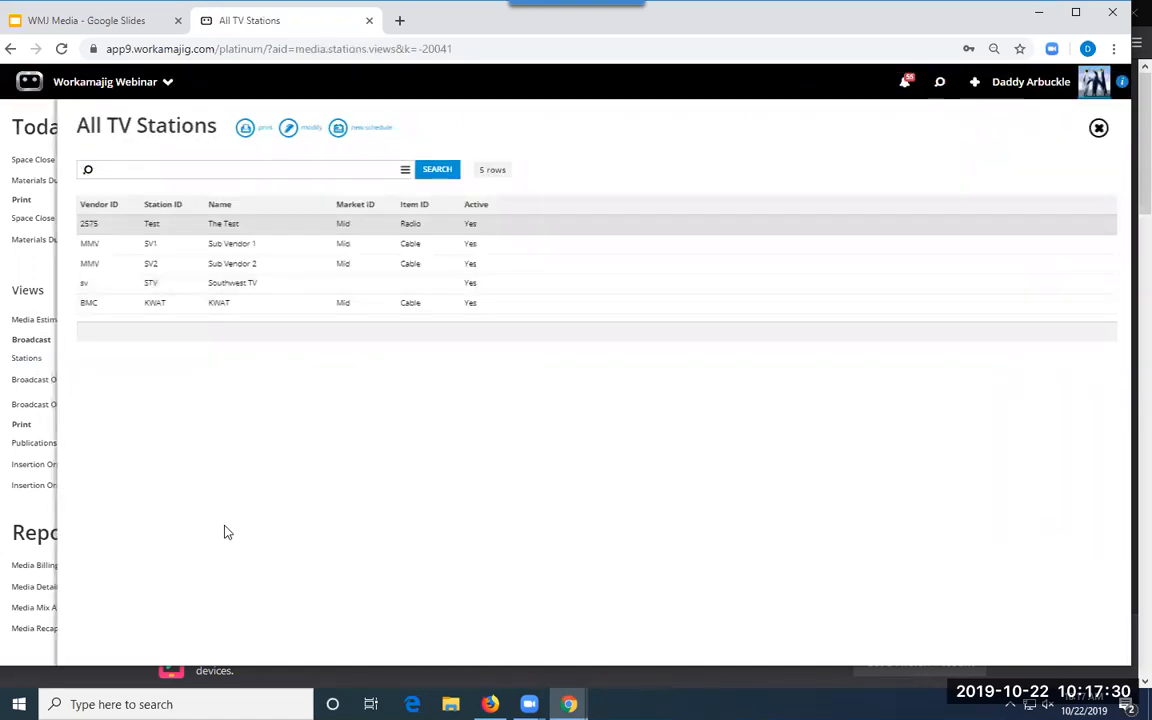
left_click(24, 442)
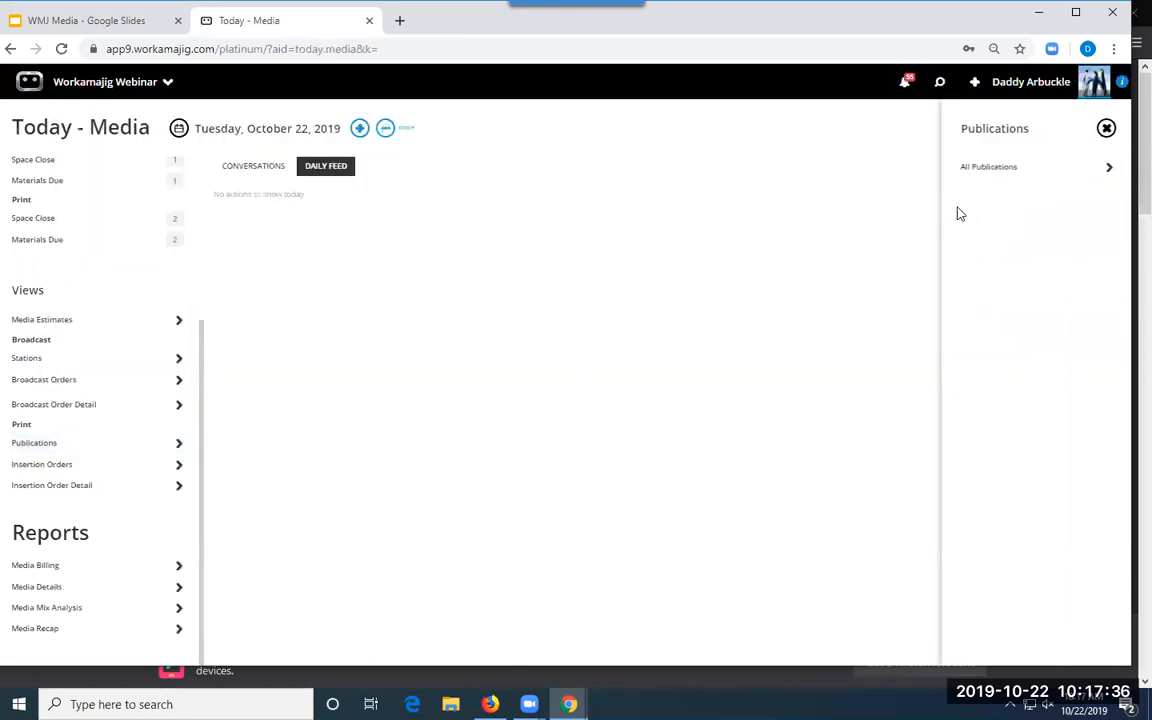
left_click(988, 167)
left_click(437, 170)
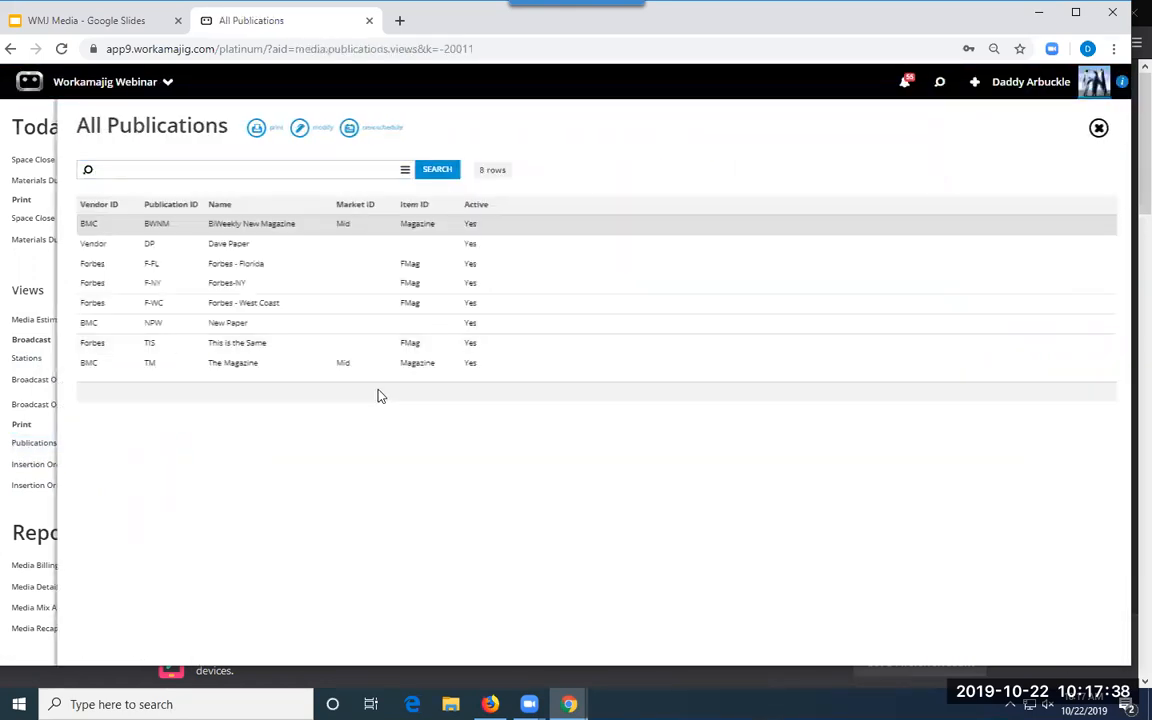
left_click(7, 447)
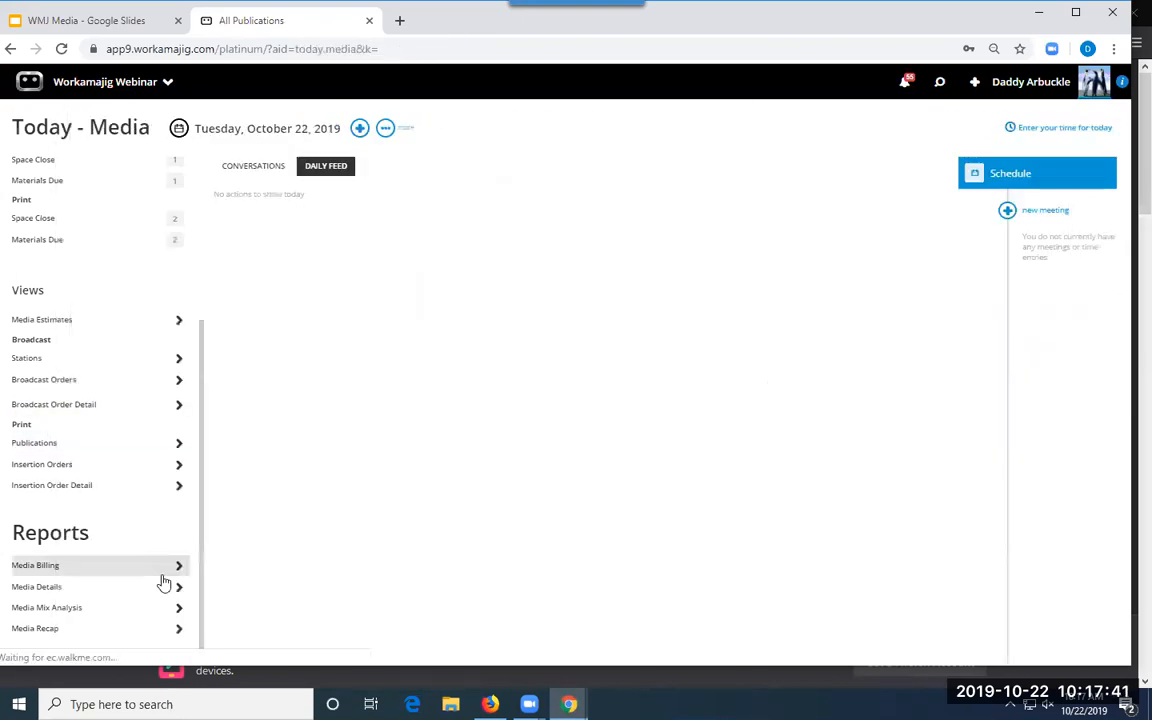
- Open the All Orders view of the broadcast orders, list its orders, and close the view
left_click(48, 381)
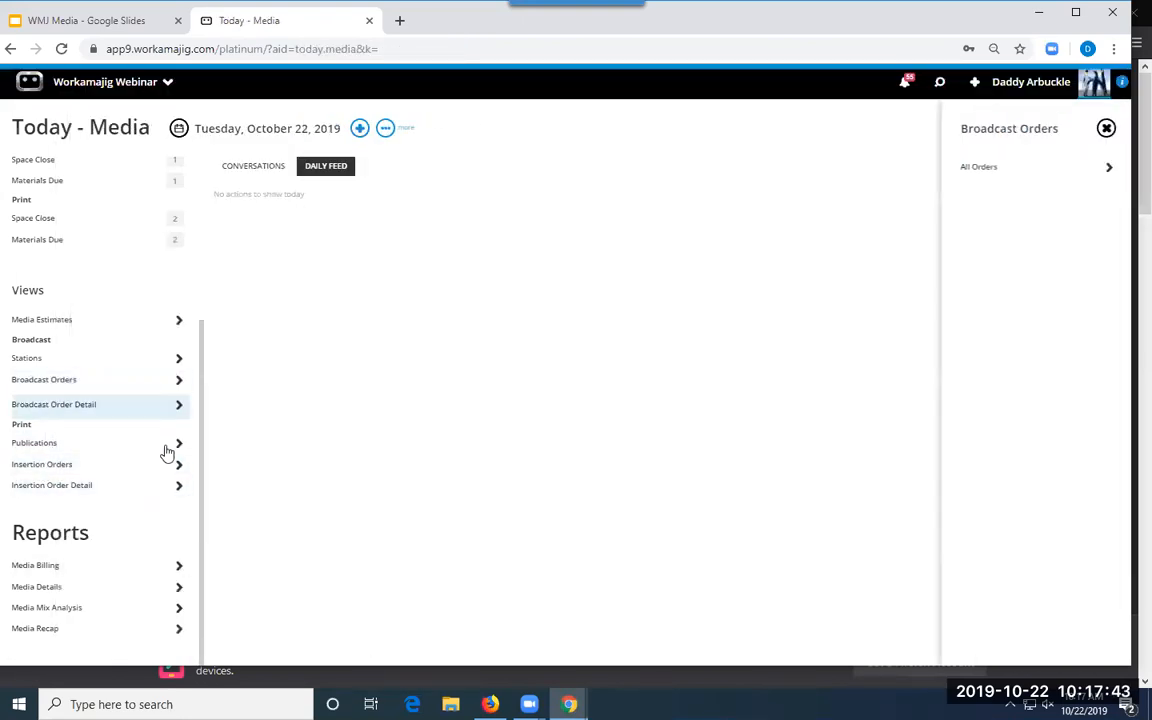
left_click(981, 167)
left_click(455, 170)
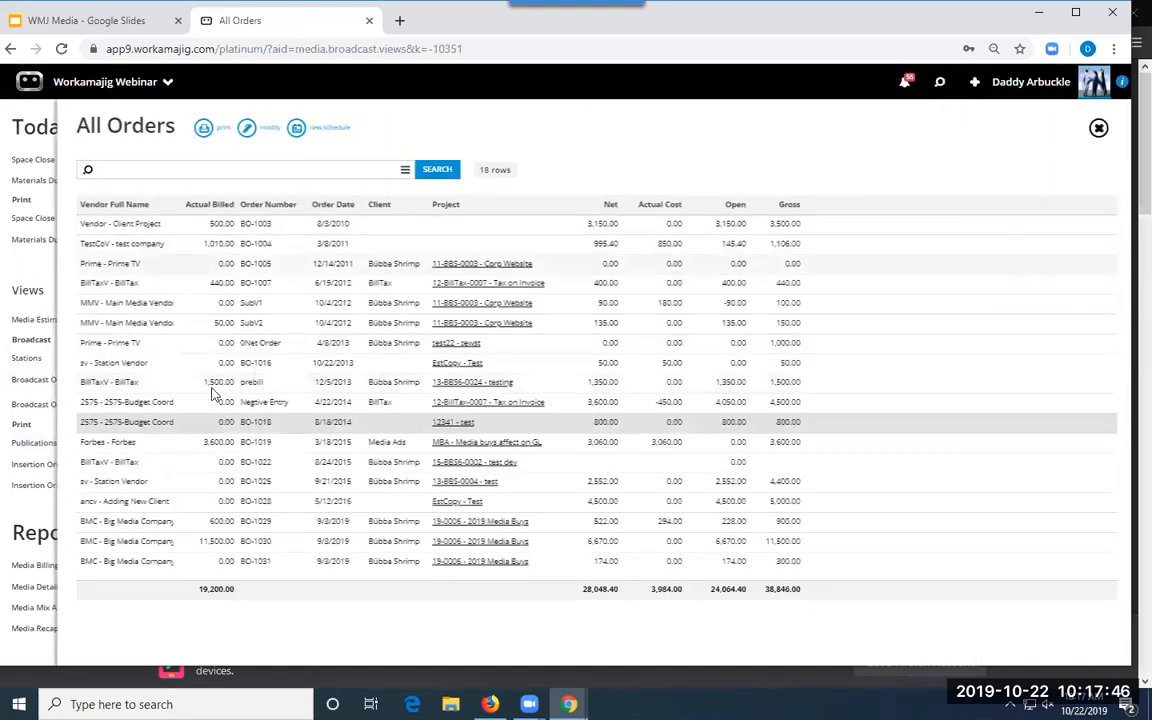
left_click(41, 511)
- Open the All Orders view under Broadcast Order Detail, list its order lines, and close the view
left_click(85, 406)
left_click(1013, 175)
left_click(450, 172)
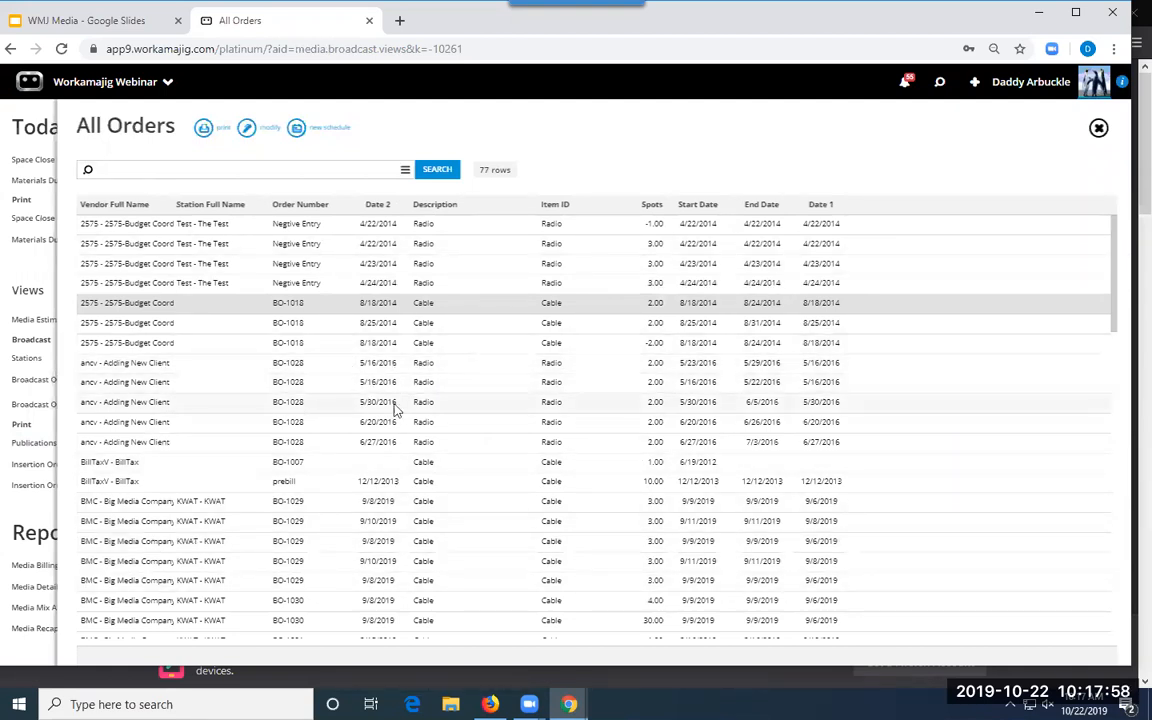
left_click(13, 408)
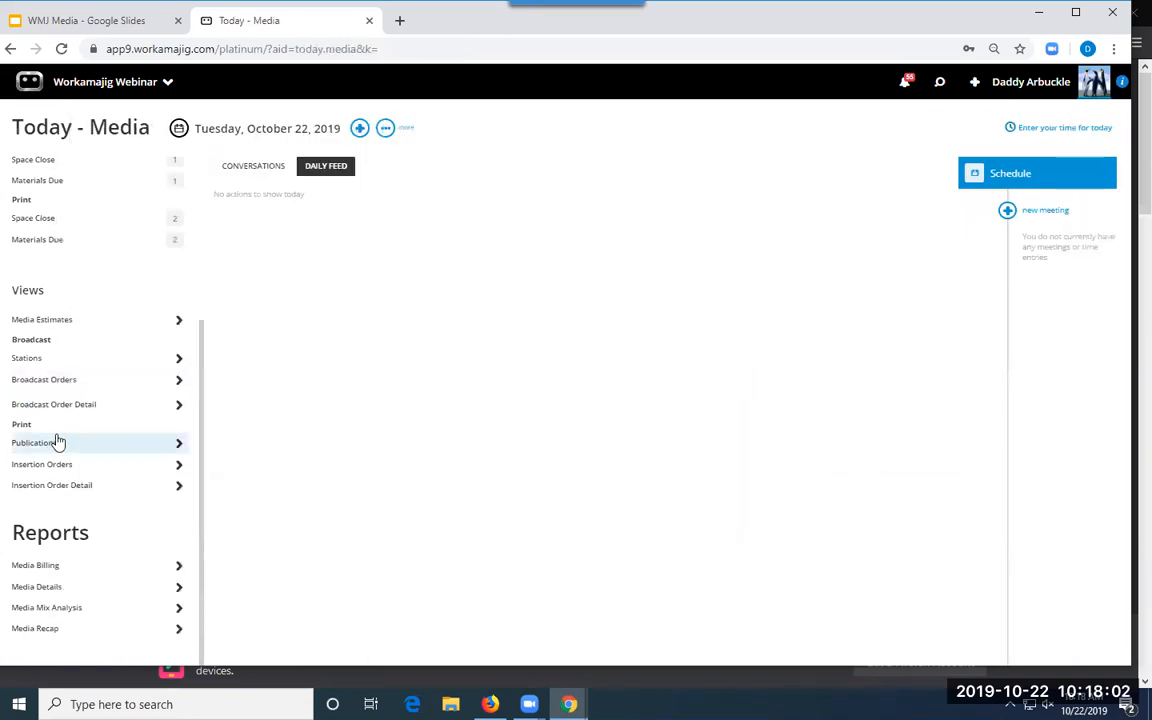
- Open the Media Details report and set the date ranges for both insertion orders and broadcast orders to All
left_click(40, 596)
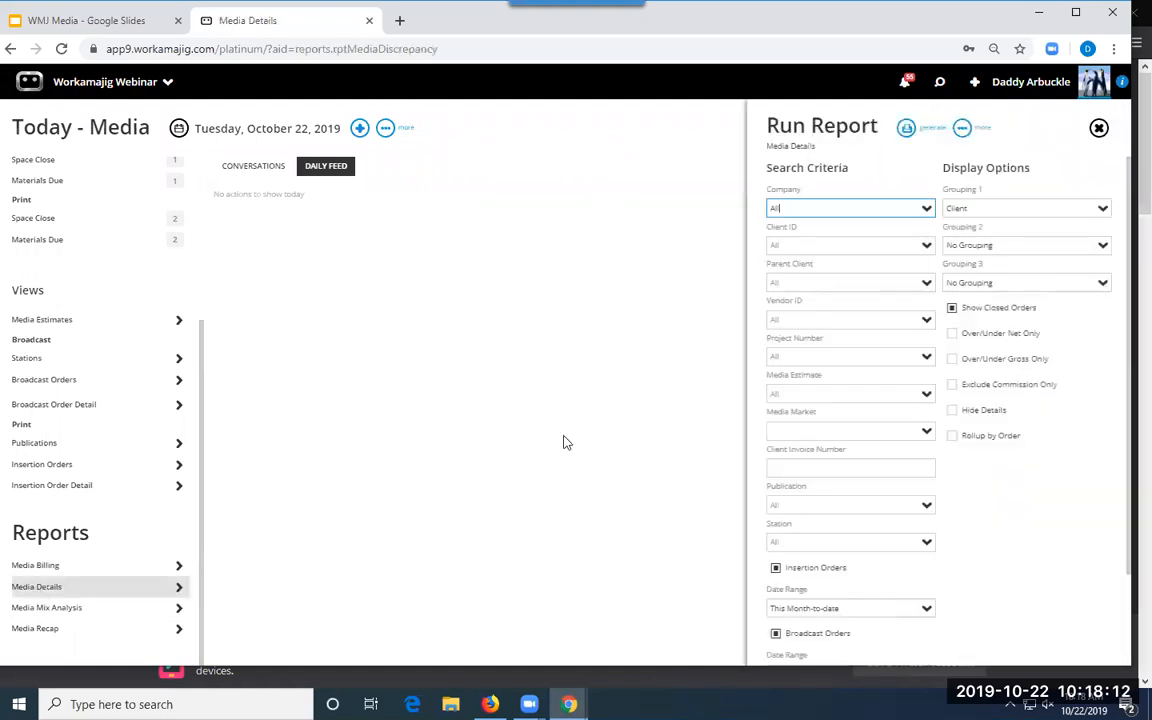
scroll(900, 460, "down", 2)
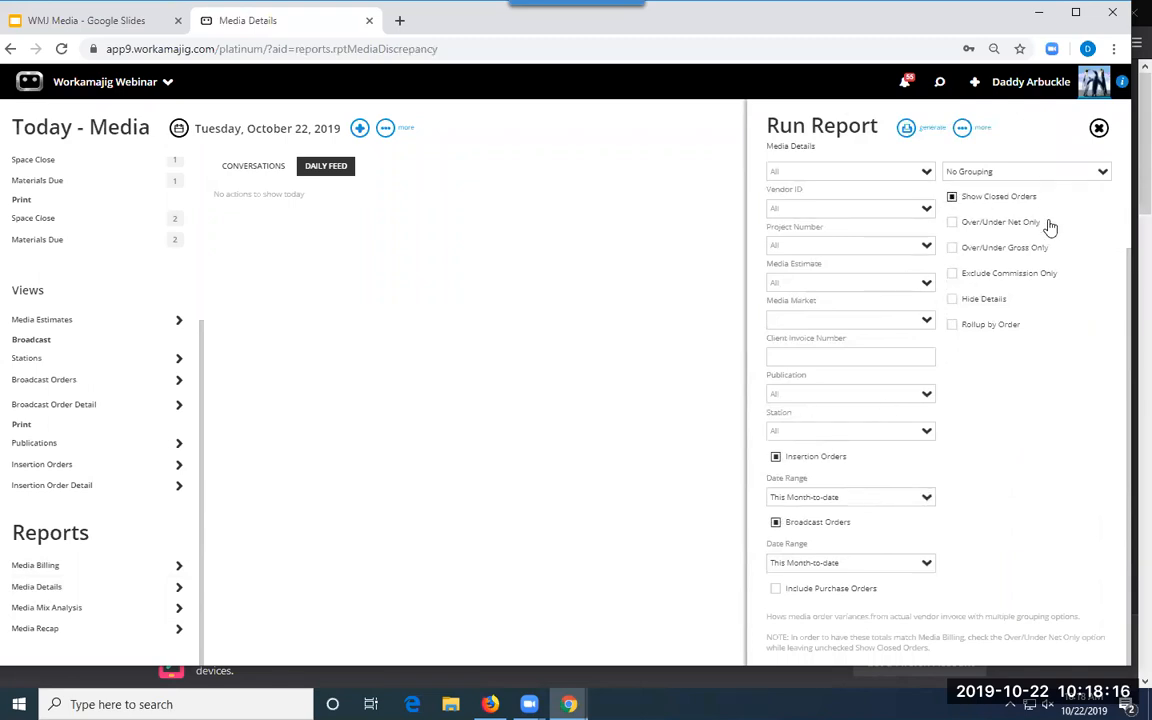
left_click(922, 498)
scroll(890, 318, "up", 3)
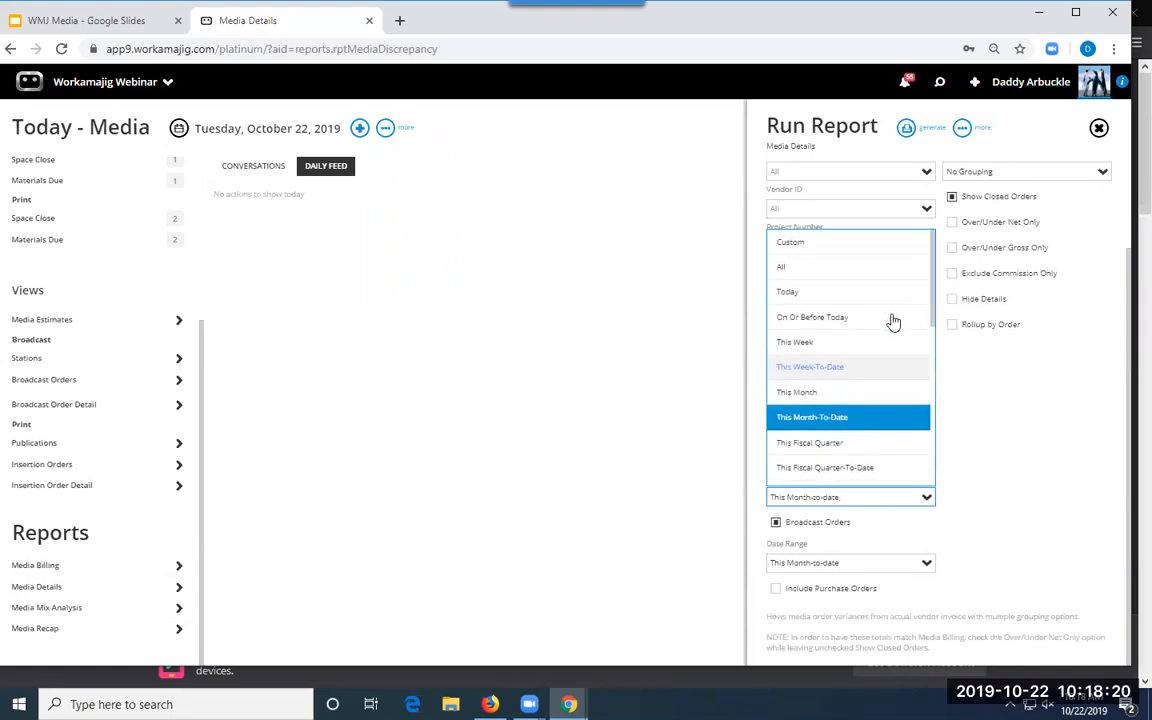
left_click(822, 270)
left_click(926, 566)
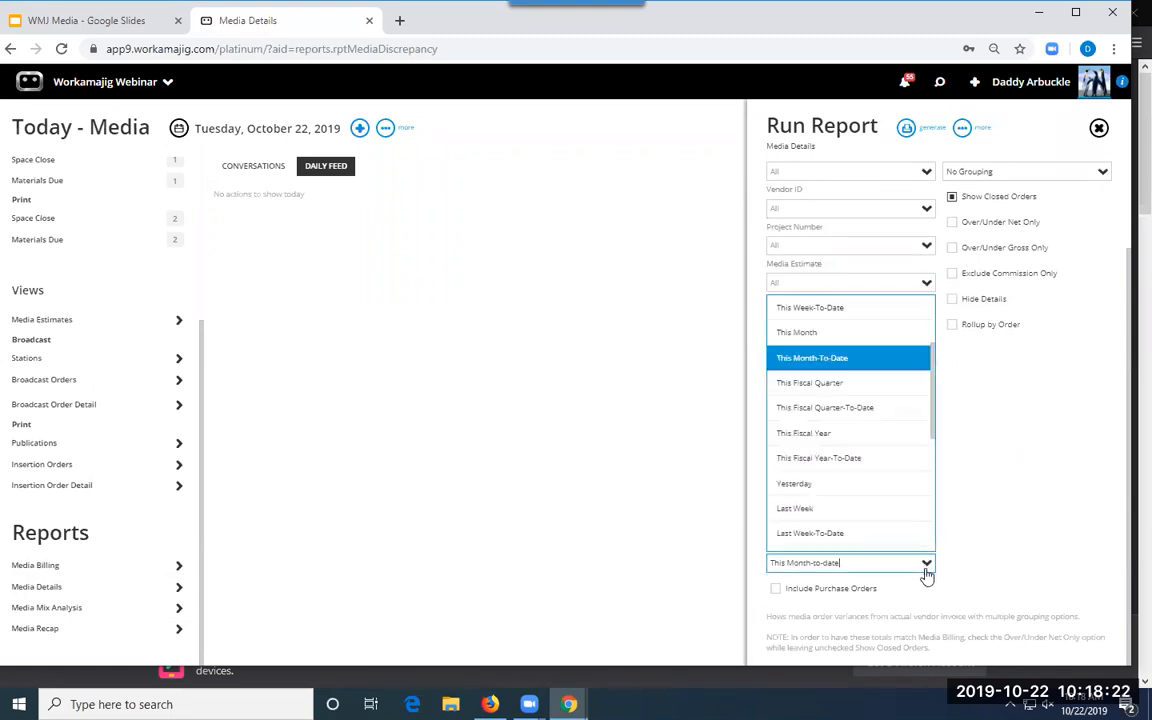
scroll(866, 332, "up", 3)
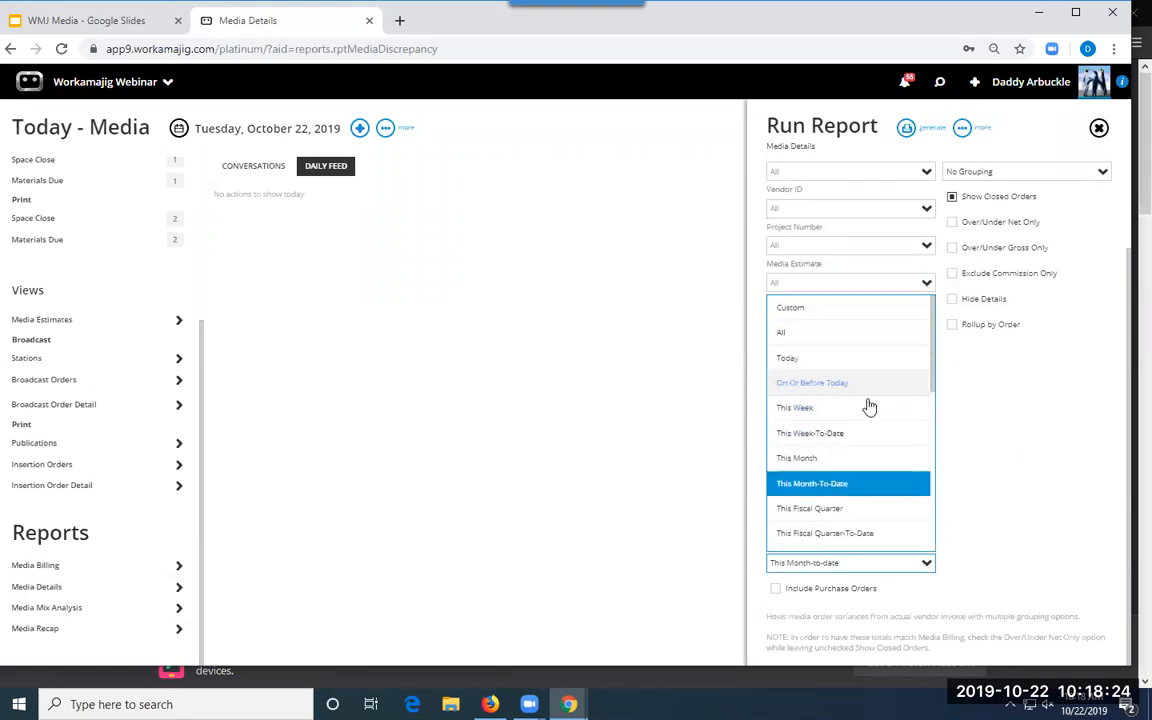
left_click(833, 336)
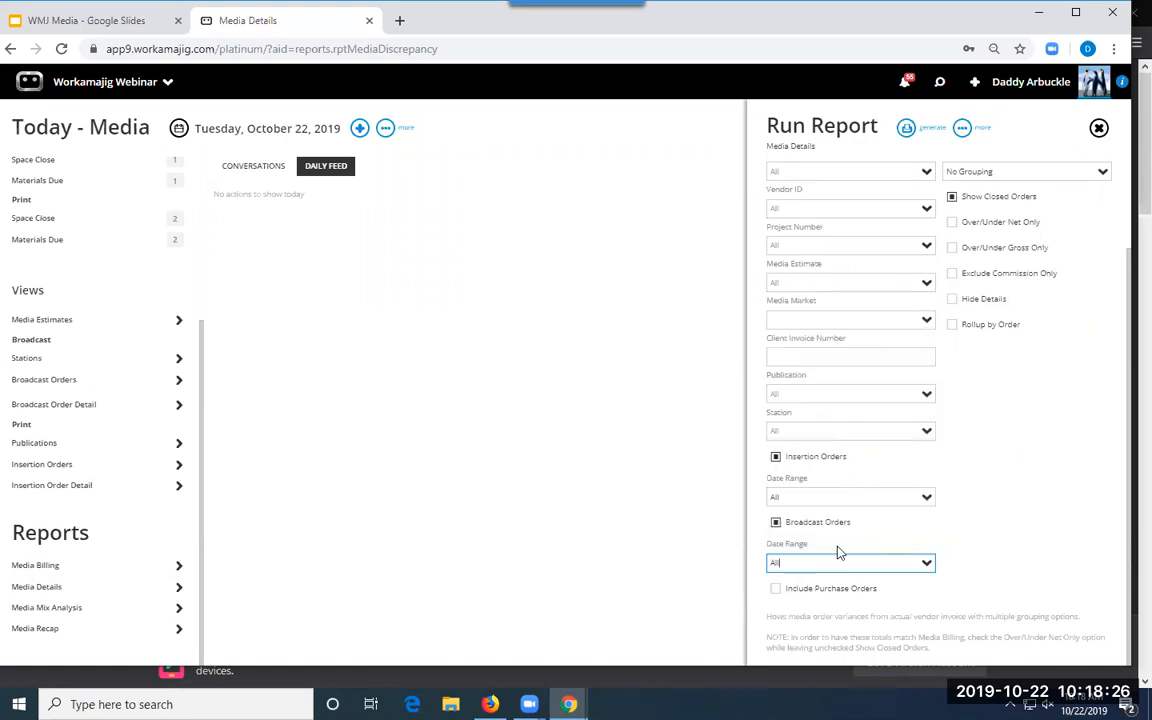
- Generate the Media Details report as a PDF
scroll(985, 442, "up", 2)
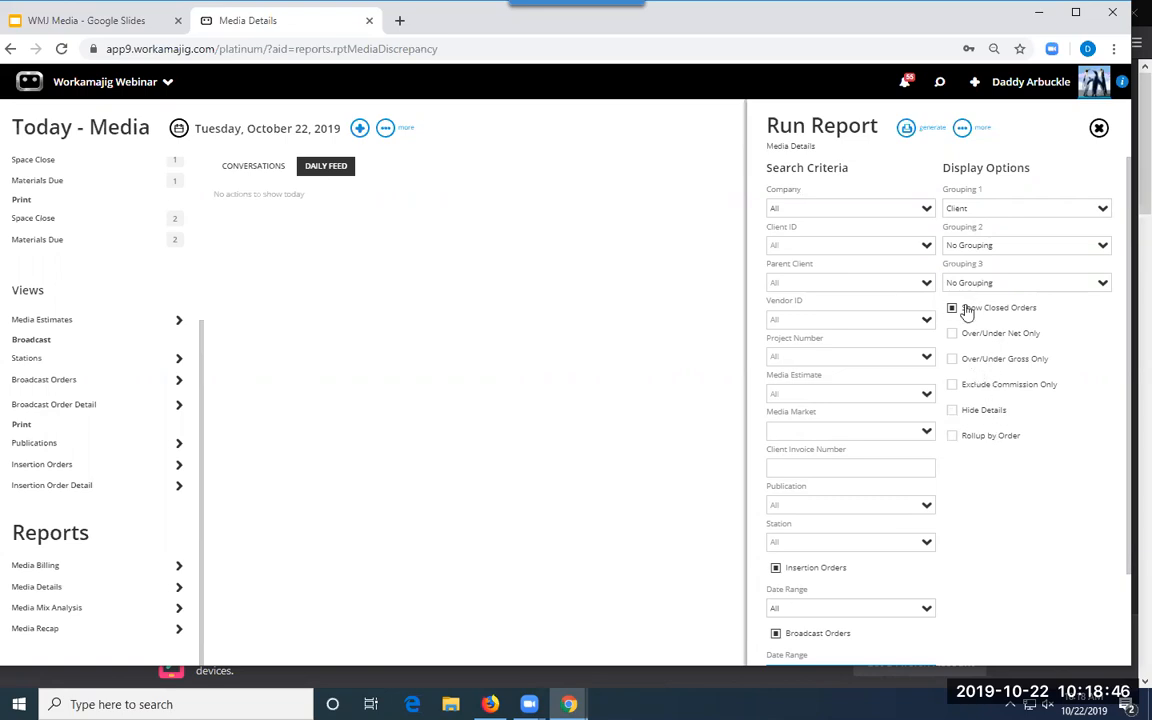
left_click(905, 135)
left_click(849, 167)
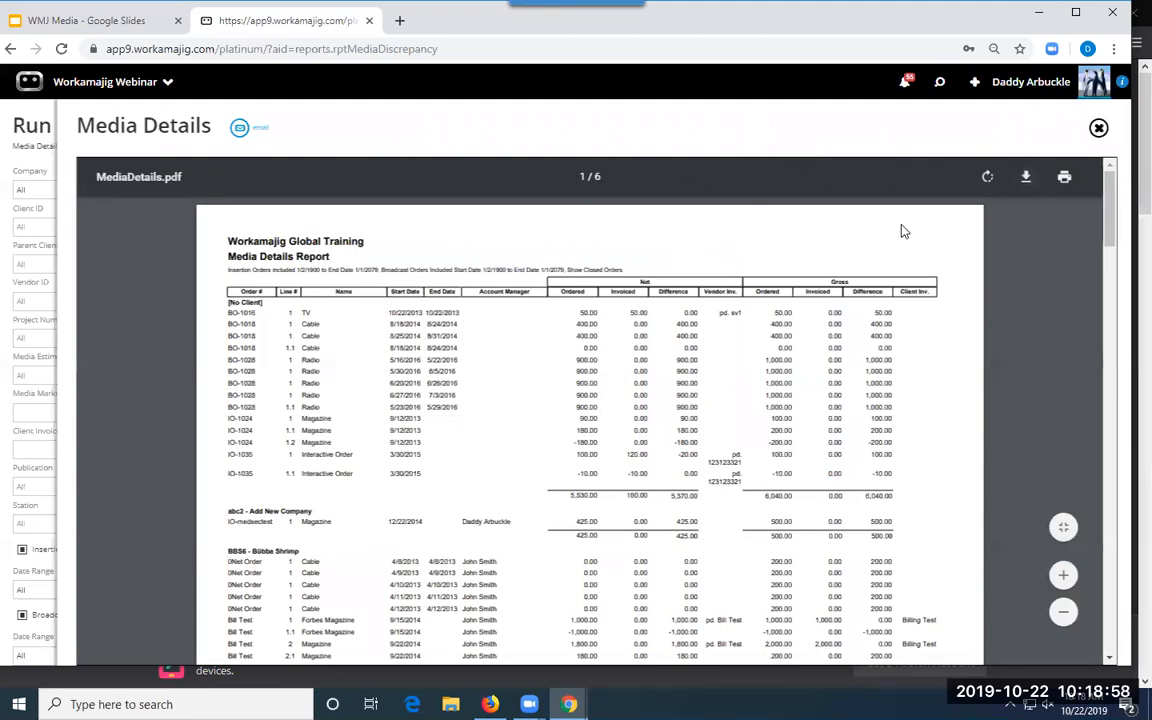
- Examine the order numbers, dates, Net amounts and vendor invoice references on the report's first page
left_click(1063, 575)
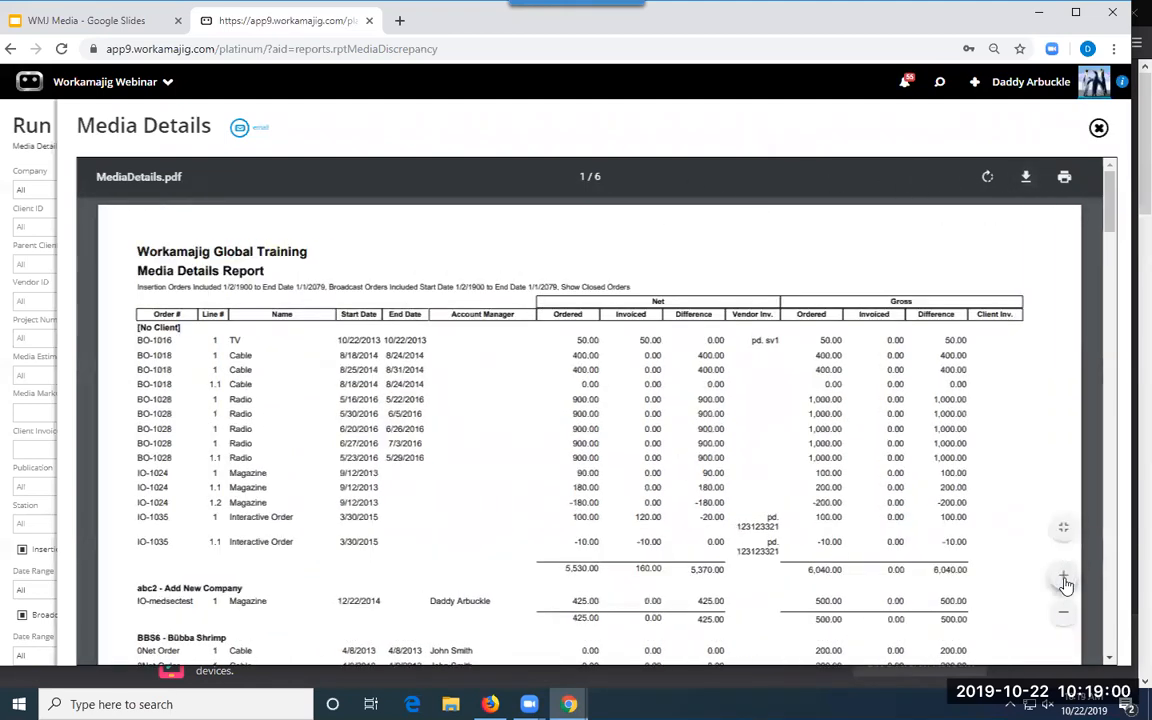
left_click(1064, 580)
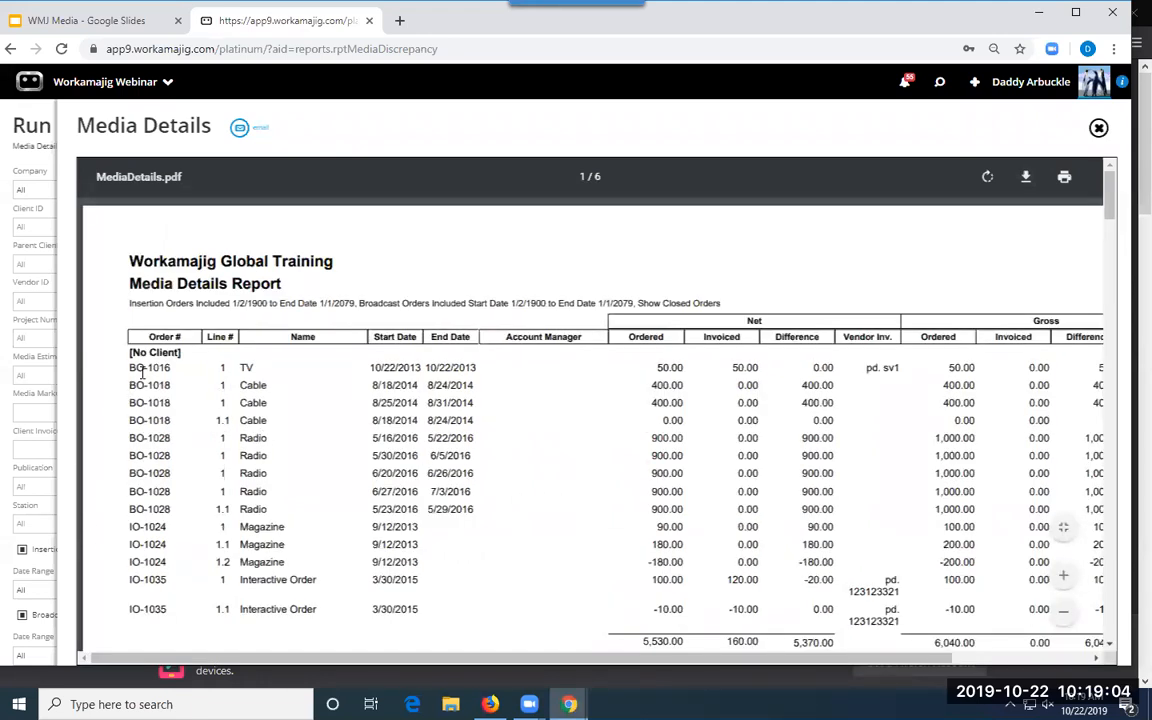
left_click_drag(128, 367, 157, 368)
left_click_drag(372, 386, 458, 386)
left_click_drag(748, 321, 771, 321)
scroll(811, 464, "down", 2)
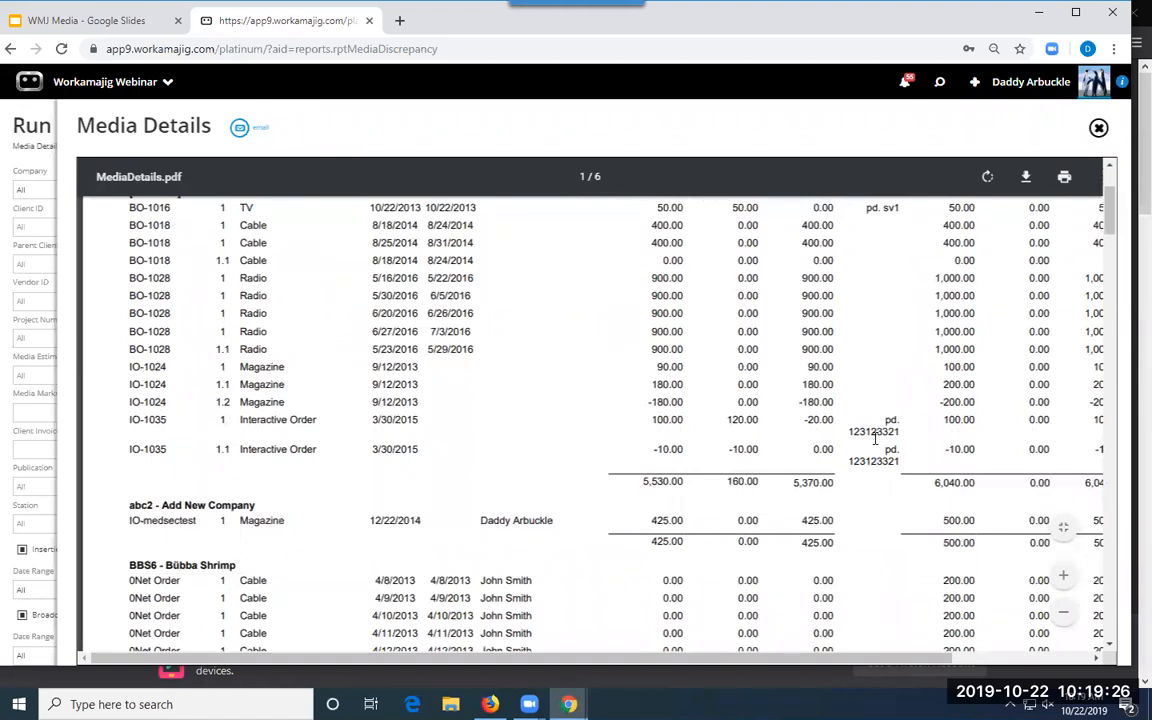
left_click_drag(849, 431, 898, 421)
- Examine the Gross ordered and invoiced amounts on the report's first page
left_click_drag(757, 658, 951, 632)
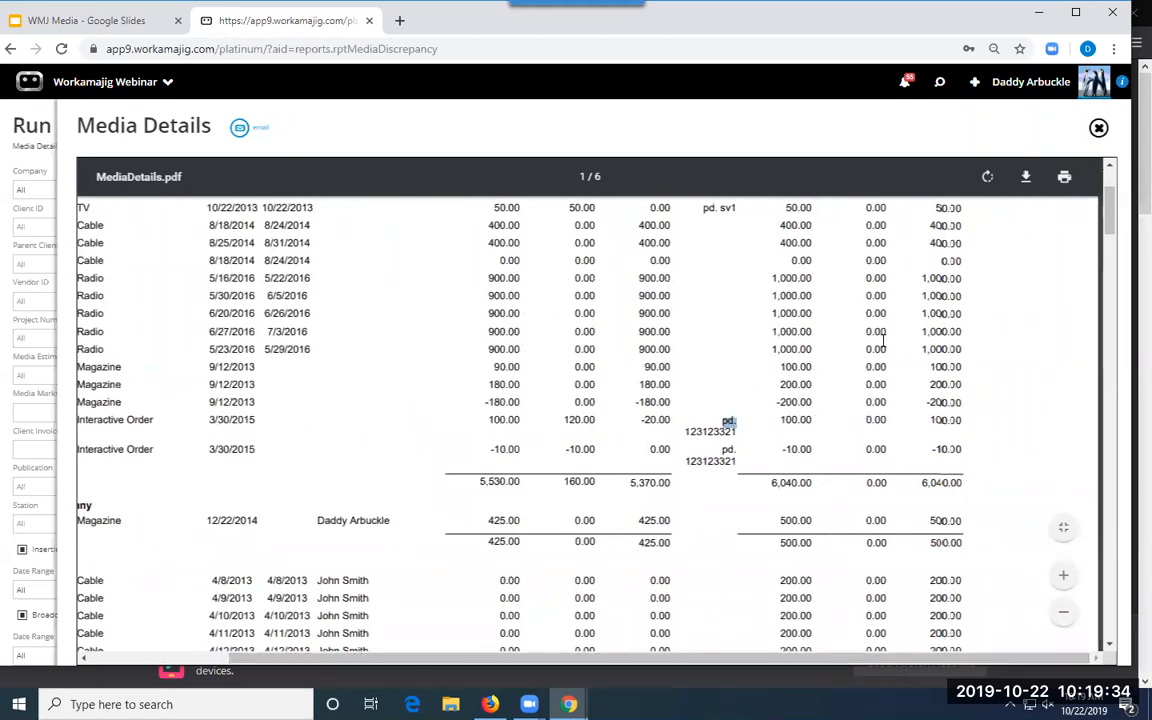
left_click(771, 318)
double_click(771, 318)
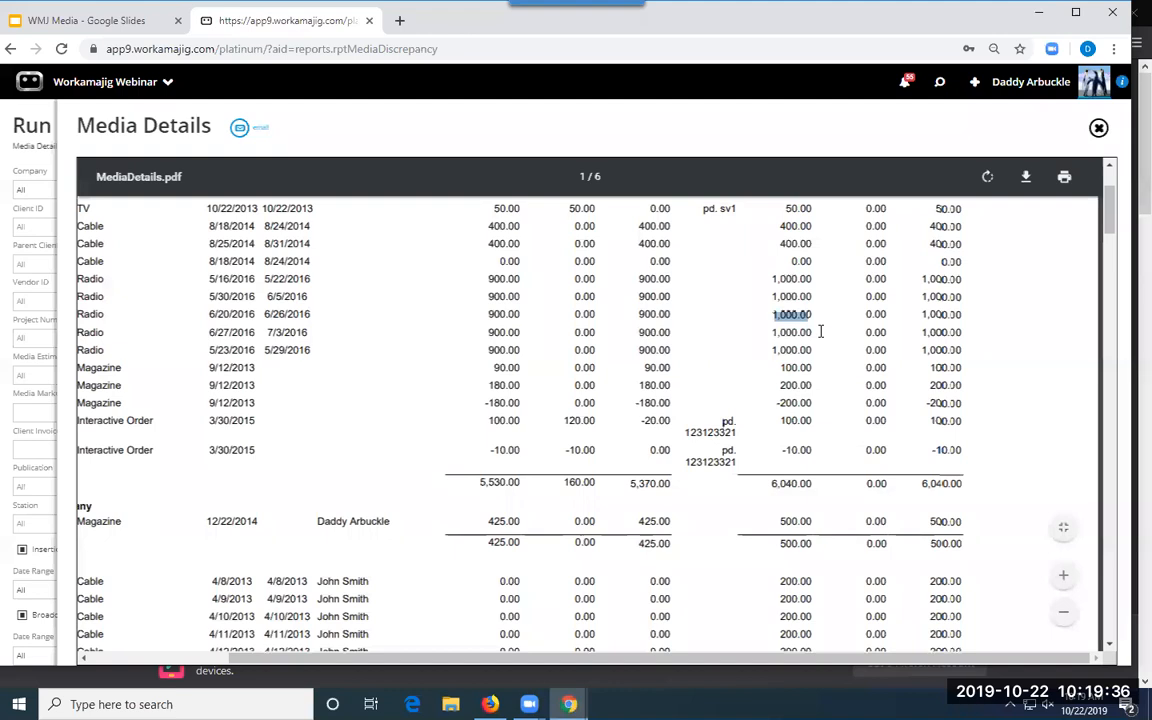
scroll(771, 330, "up", 2)
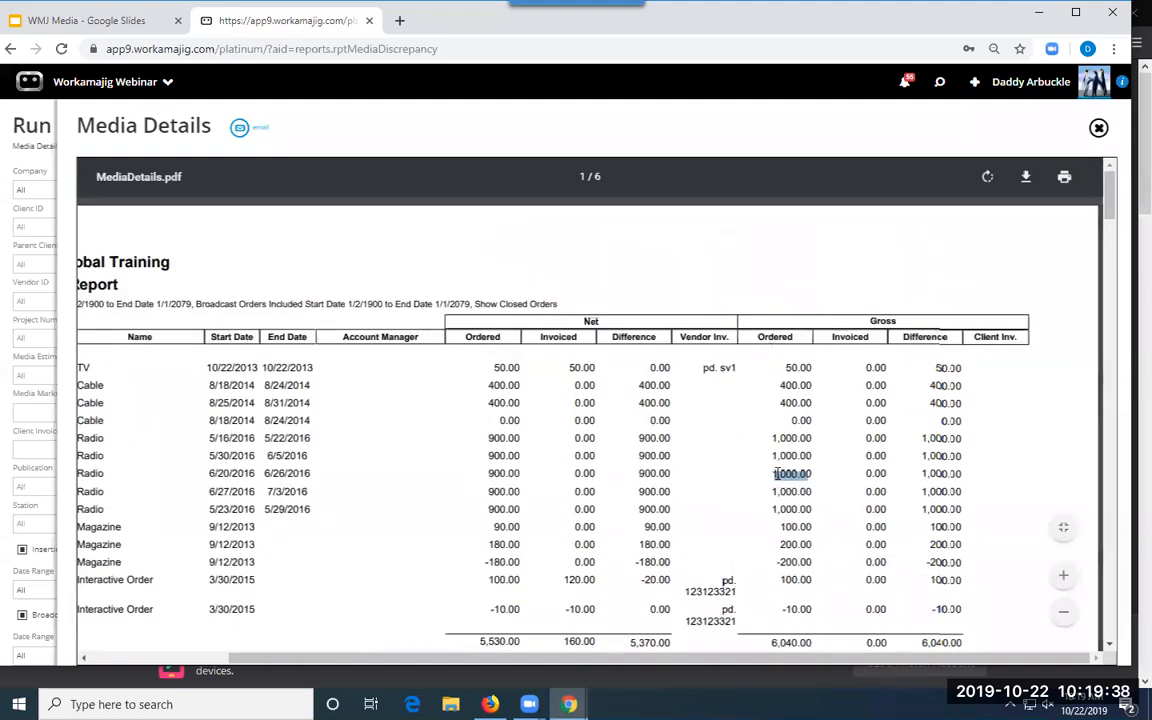
left_click(892, 465)
mouse_move(866, 464)
left_mouse_down()
mouse_move(881, 473)
mouse_move(884, 456)
left_mouse_up()
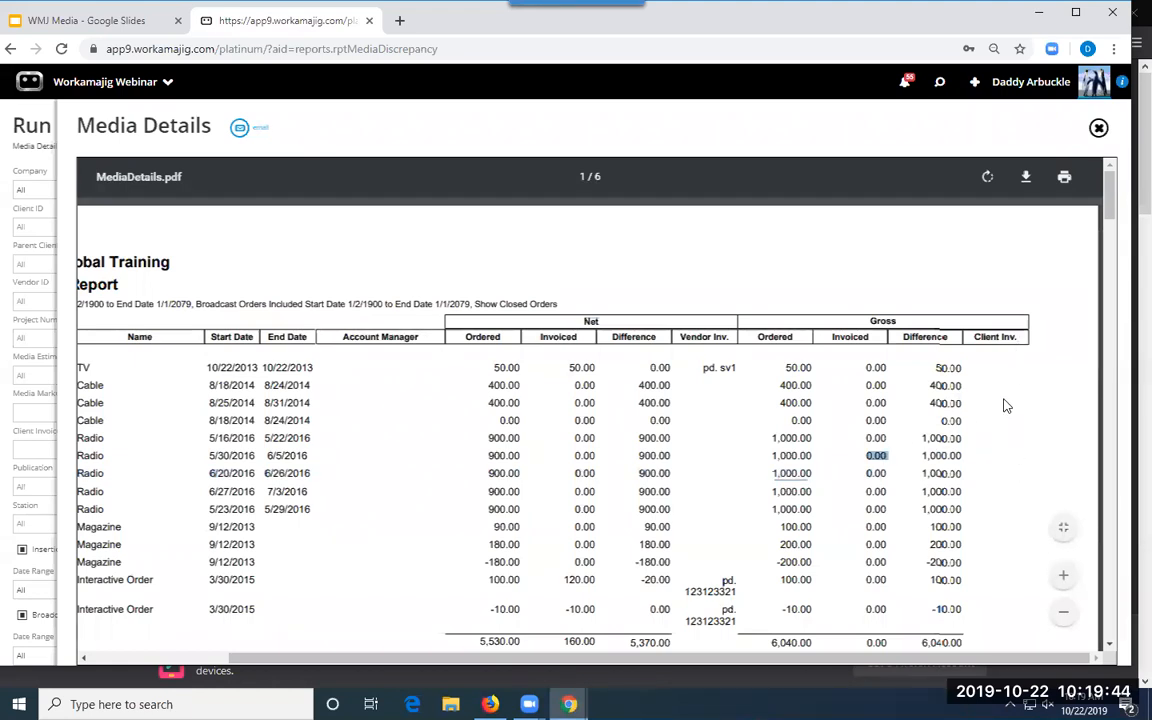
- Examine the client invoice references of the September 2019 Cable lines on the report's second page
scroll(998, 376, "down", 5)
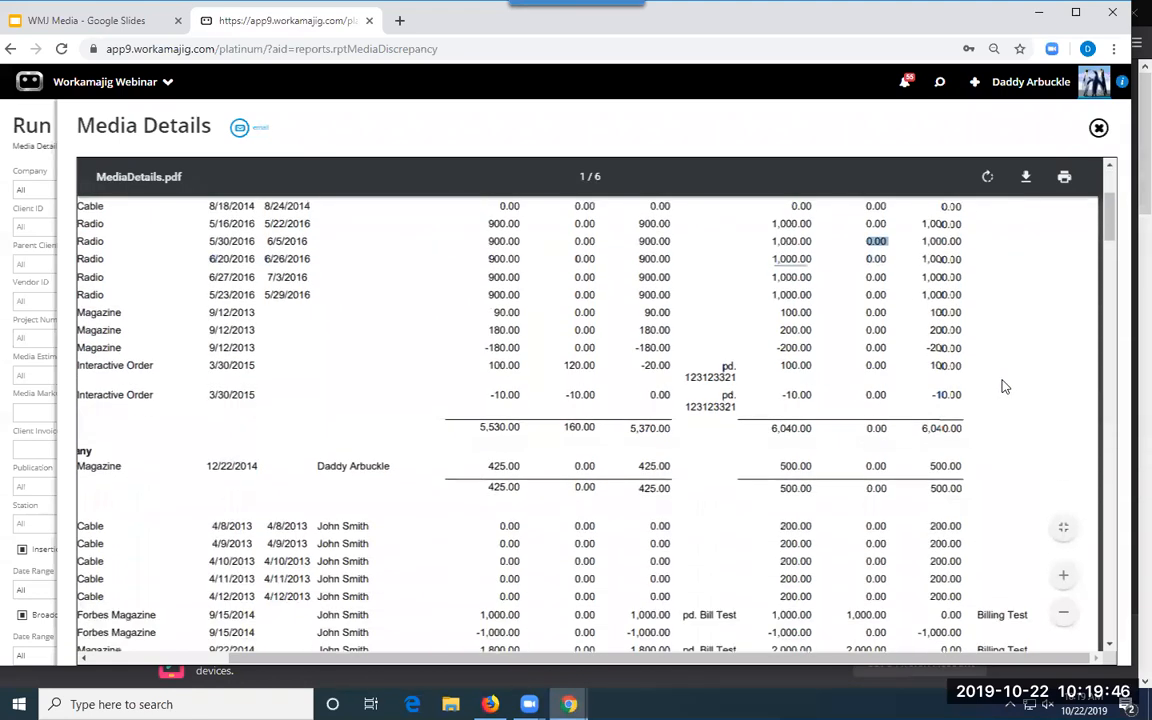
scroll(1003, 386, "down", 6)
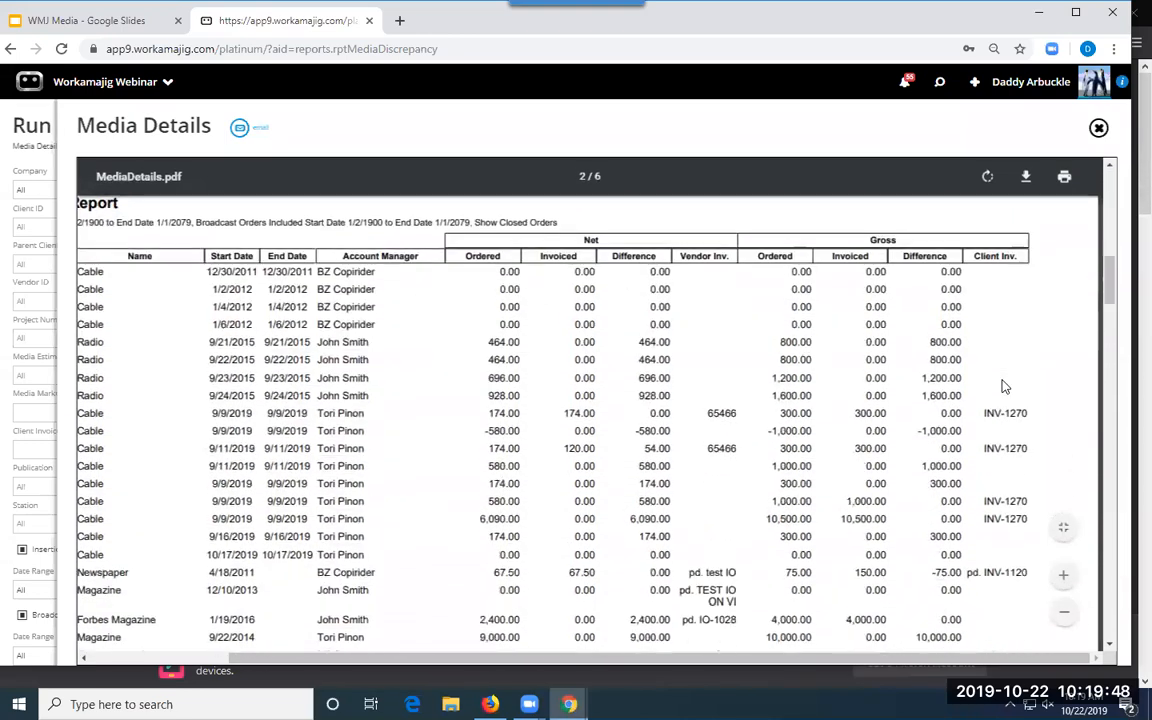
scroll(1008, 476, "down", 1)
scroll(1006, 474, "up", 1)
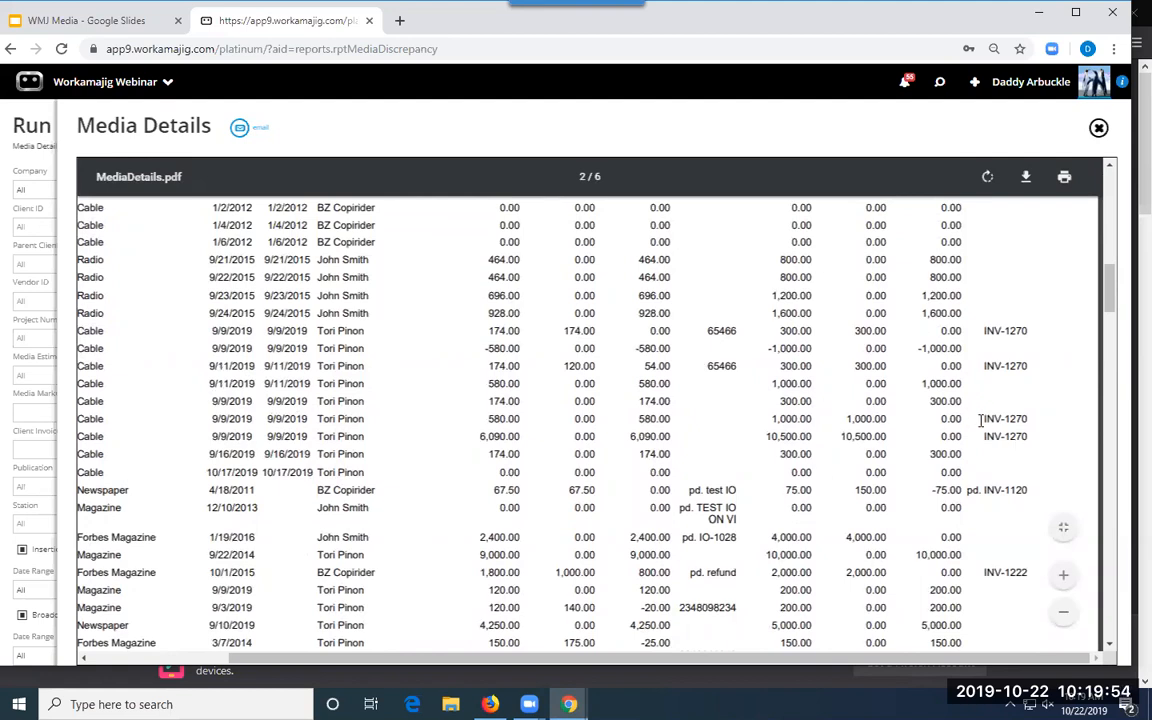
left_click_drag(985, 419, 1027, 417)
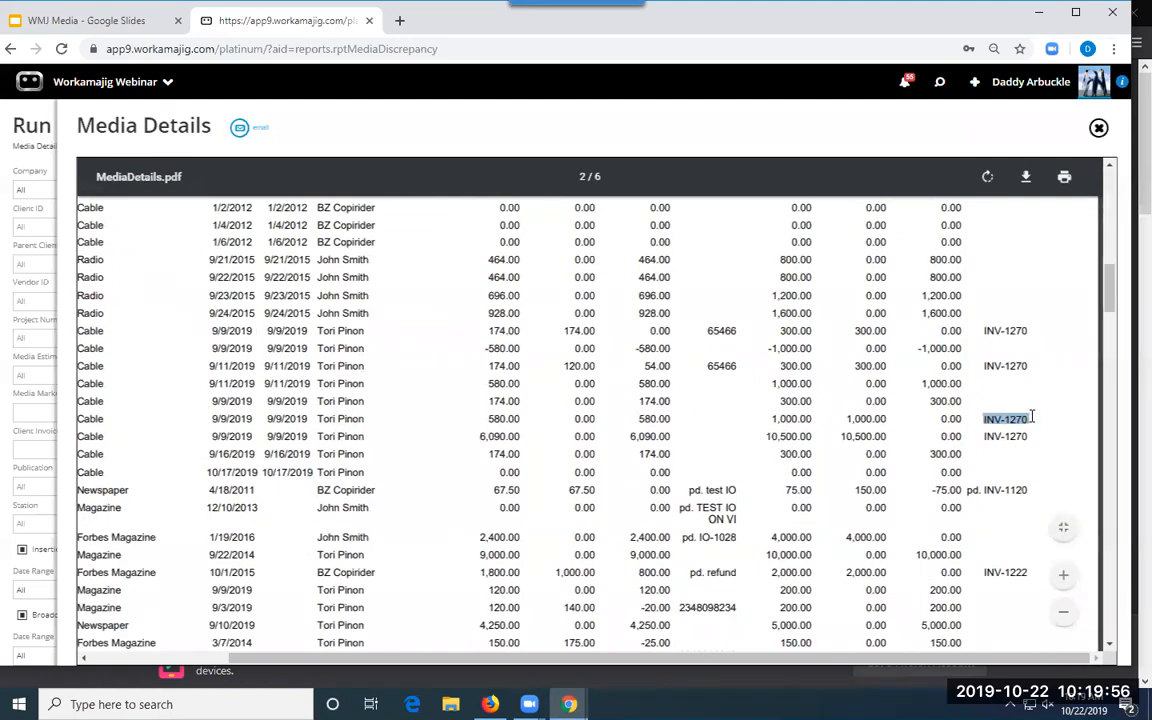
left_click(980, 419)
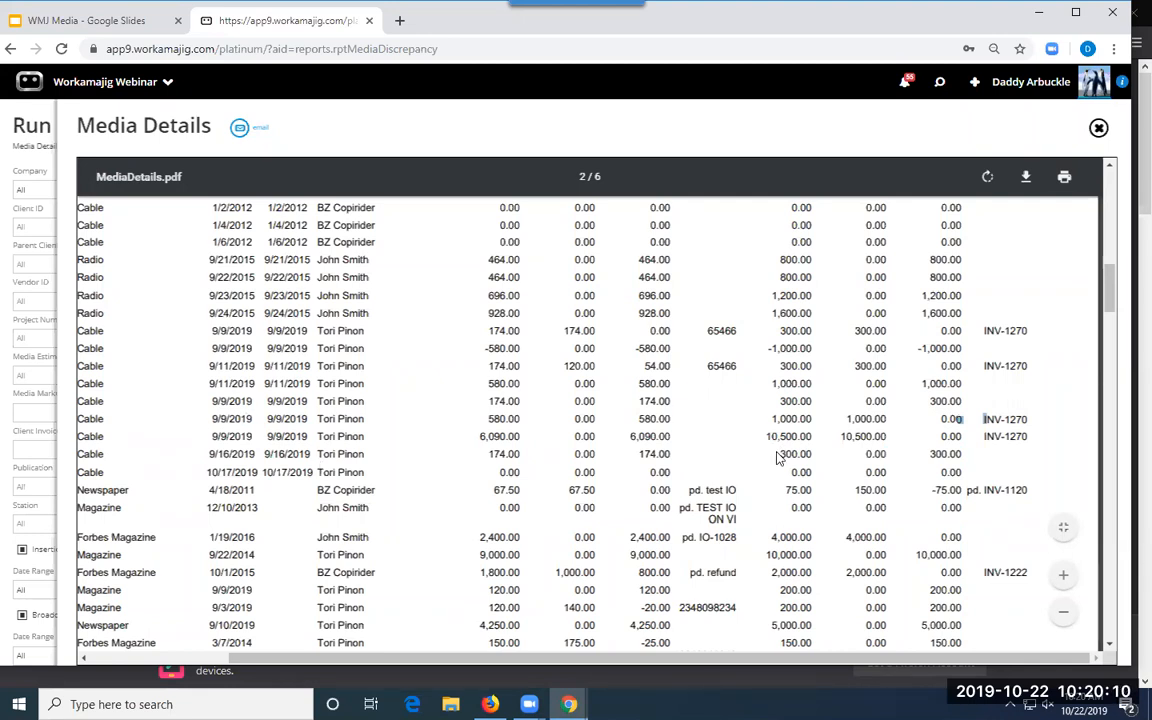
- Examine the "pd." markers on the Newspaper line's client and vendor invoices, and close the report
double_click(990, 490)
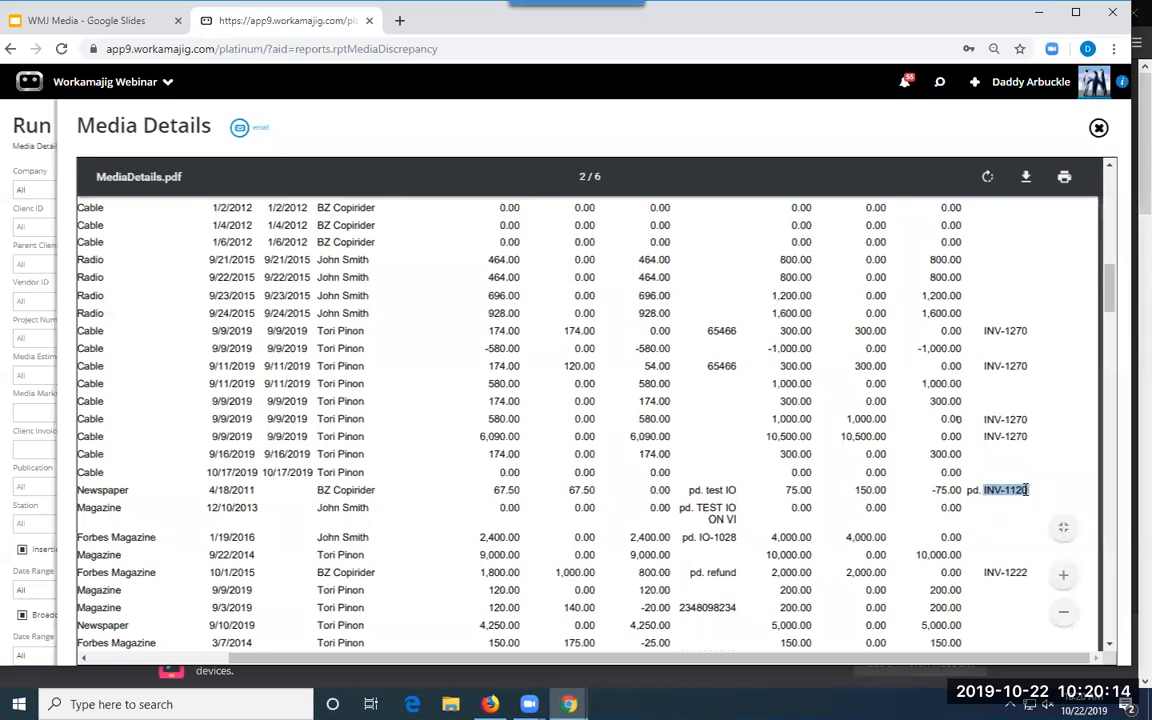
double_click(972, 490)
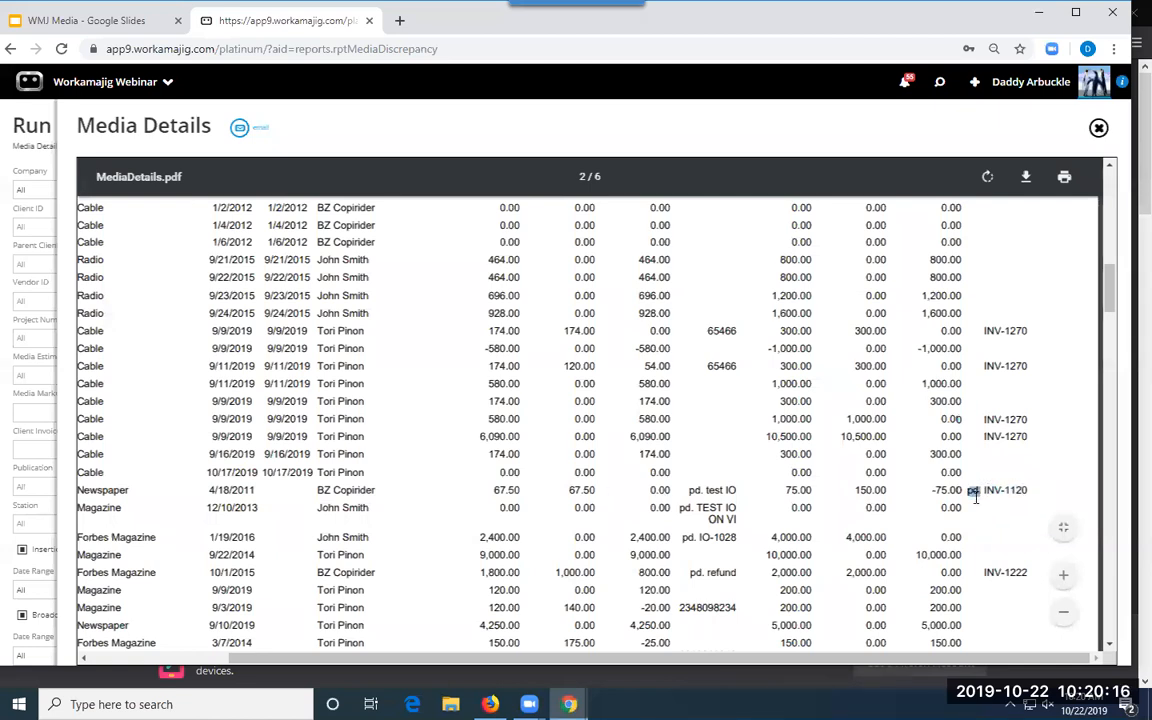
left_click_drag(738, 490, 704, 490)
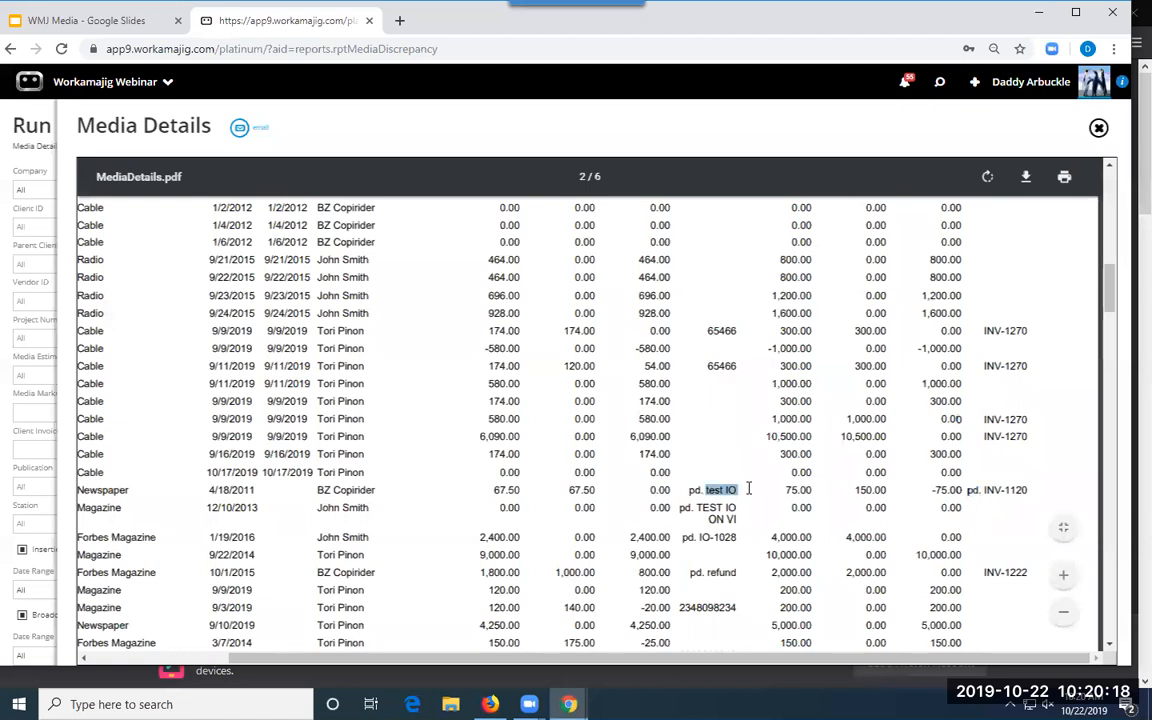
double_click(698, 490)
double_click(701, 490)
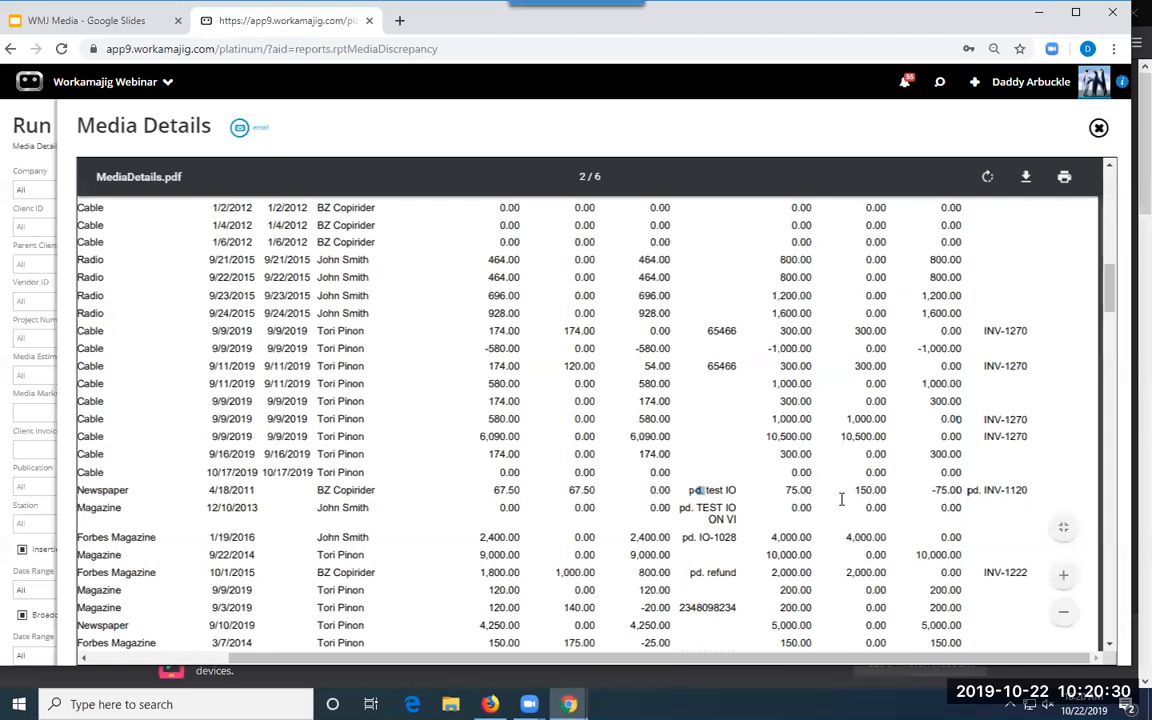
scroll(900, 505, "up", 2)
scroll(920, 505, "up", 1)
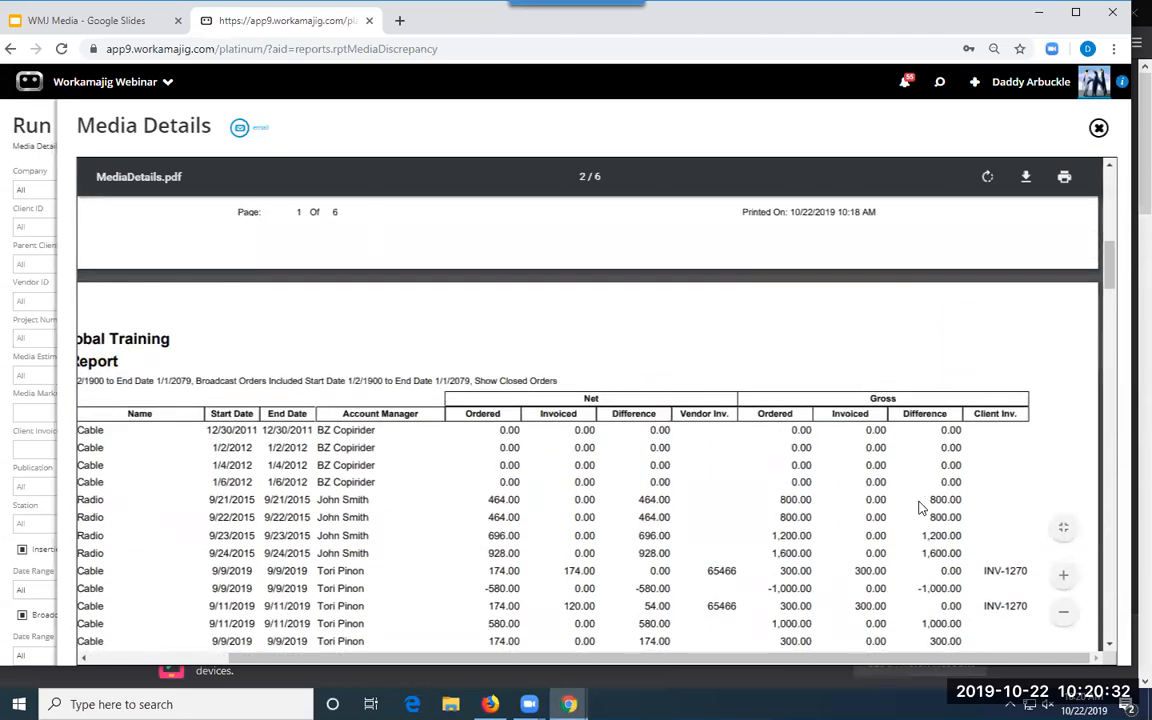
left_click(1098, 128)
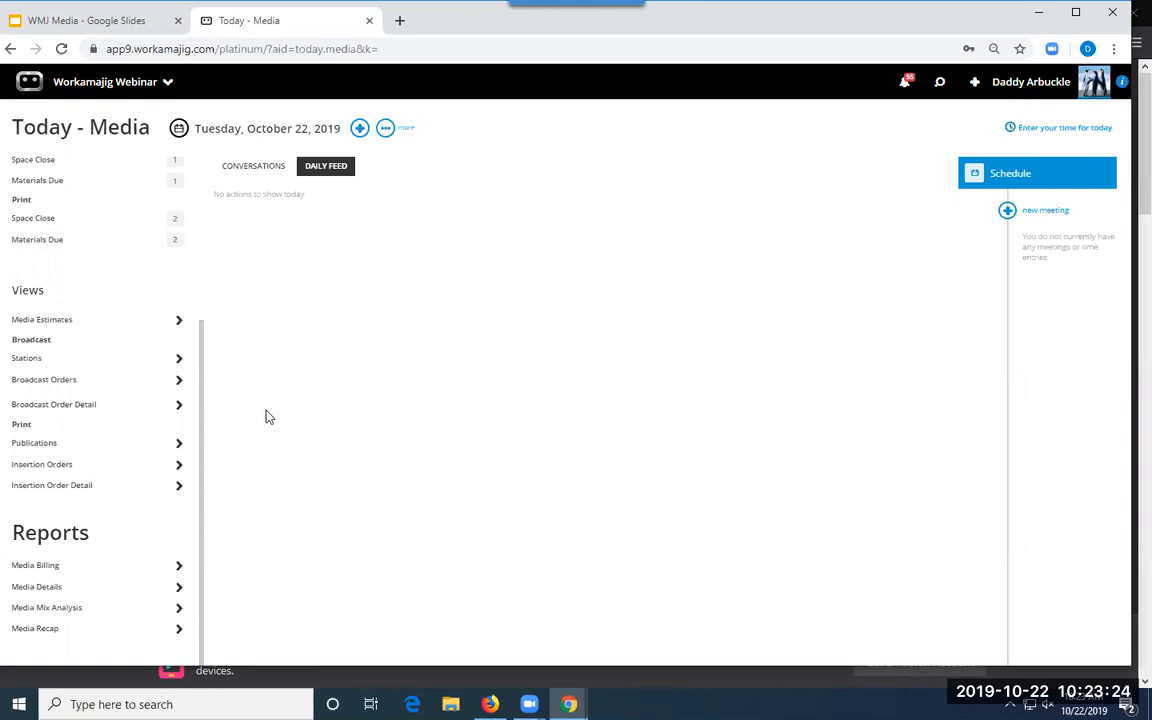
- Review the media record types that can be created from the Today - Media page and from the global New list
left_click(358, 130)
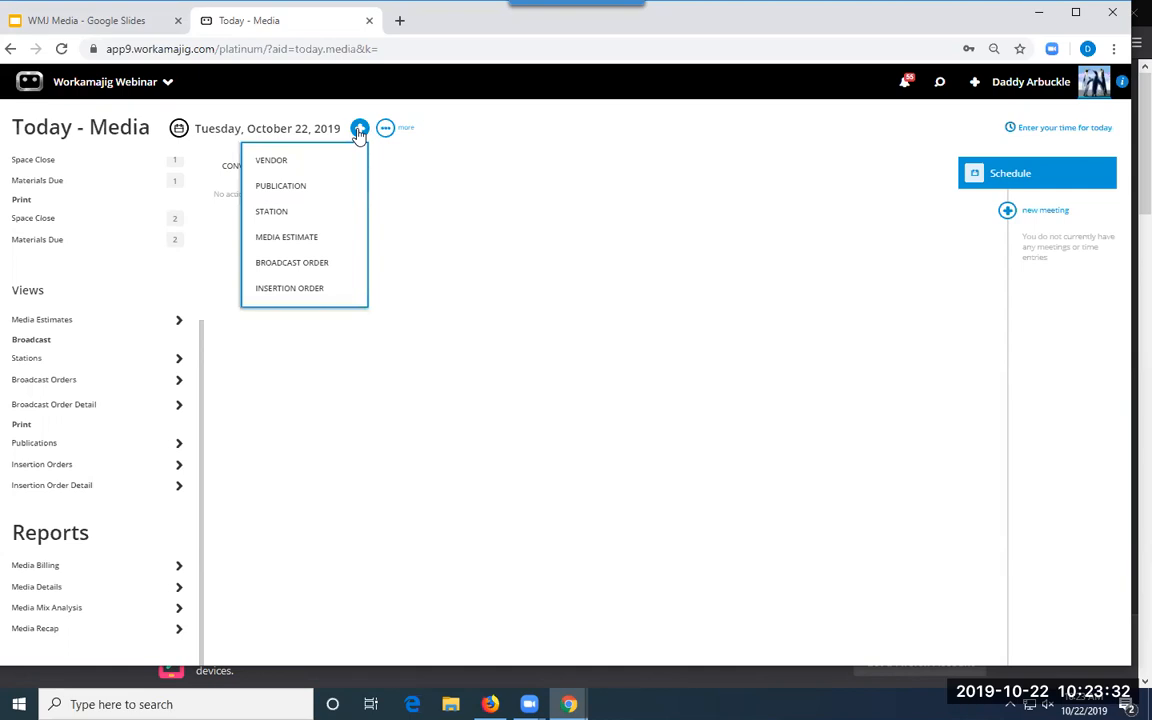
left_click(971, 88)
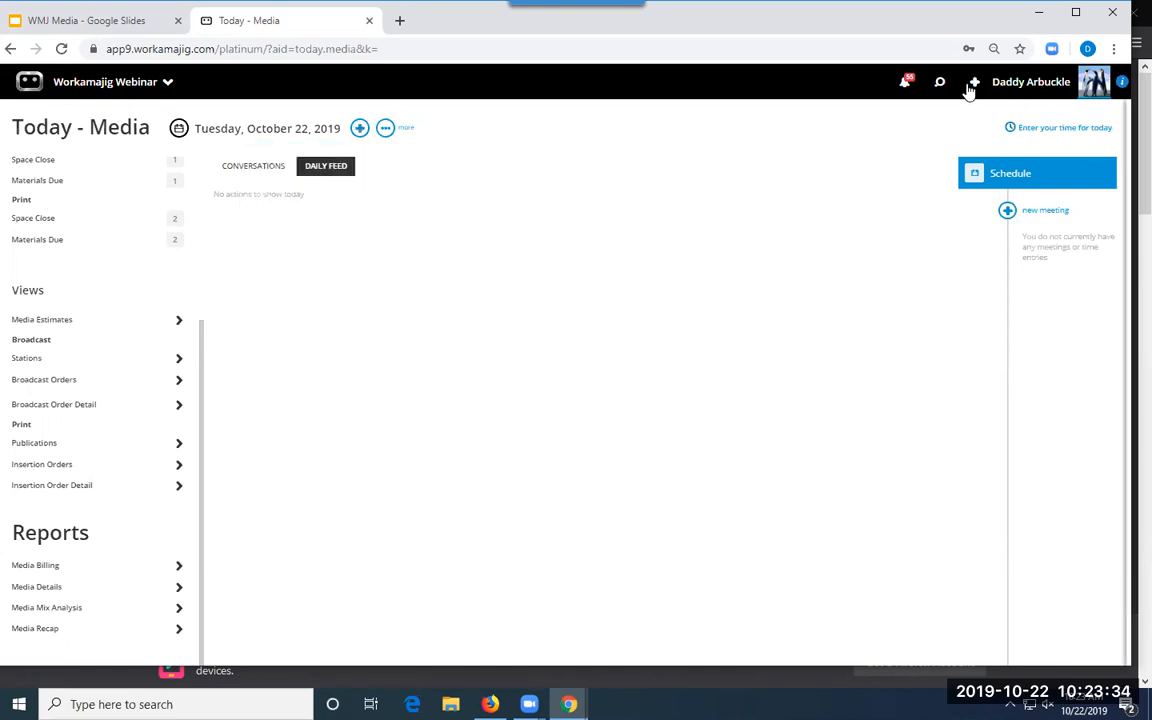
scroll(1010, 470, "down", 4)
scroll(1007, 607, "down", 3)
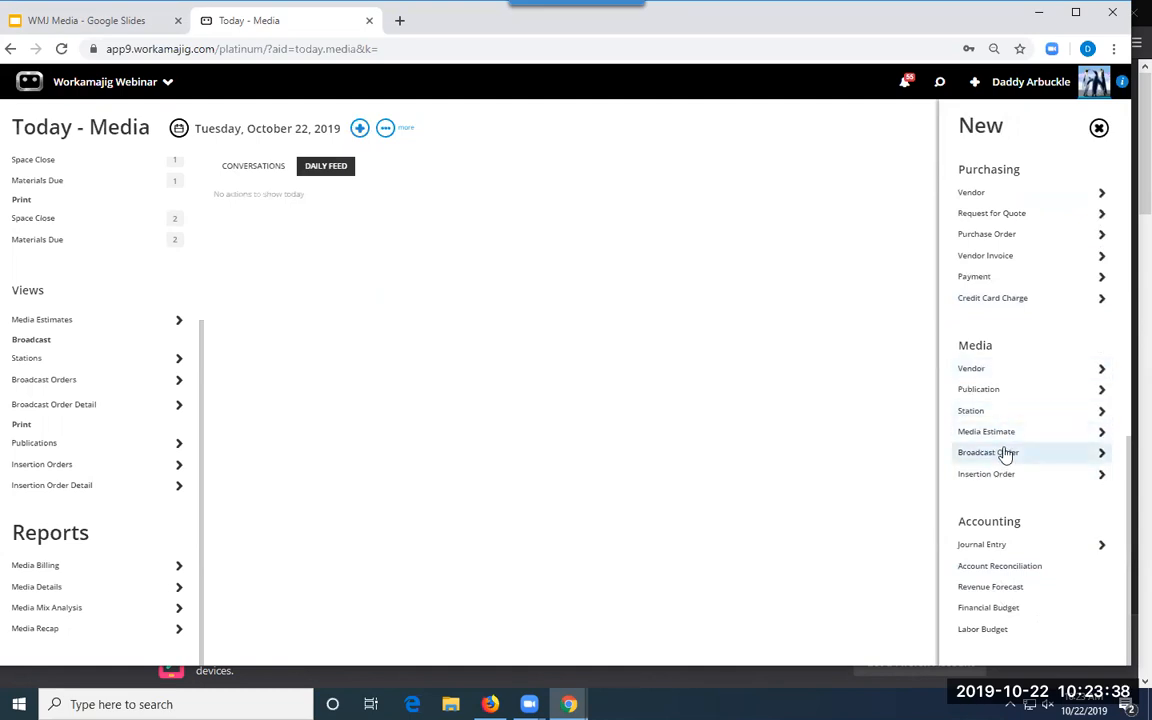
left_click(609, 235)
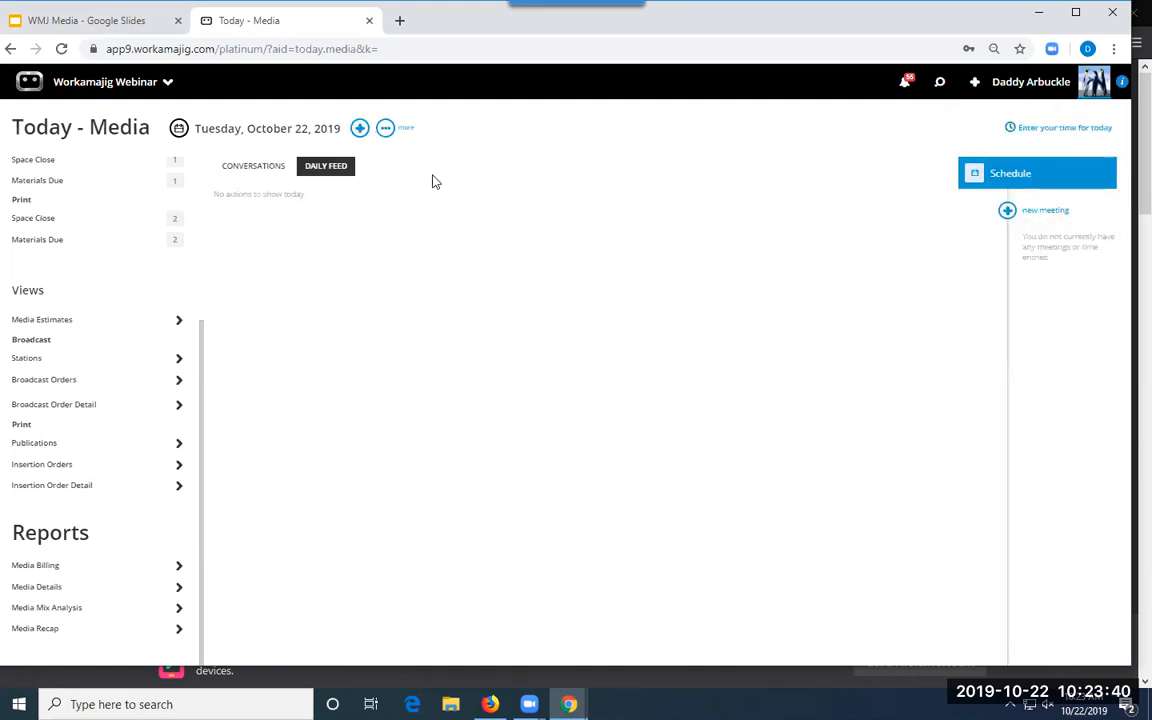
- Start a new insertion order with vendor BMC-Big Media Company and list the publications available for it
left_click(359, 128)
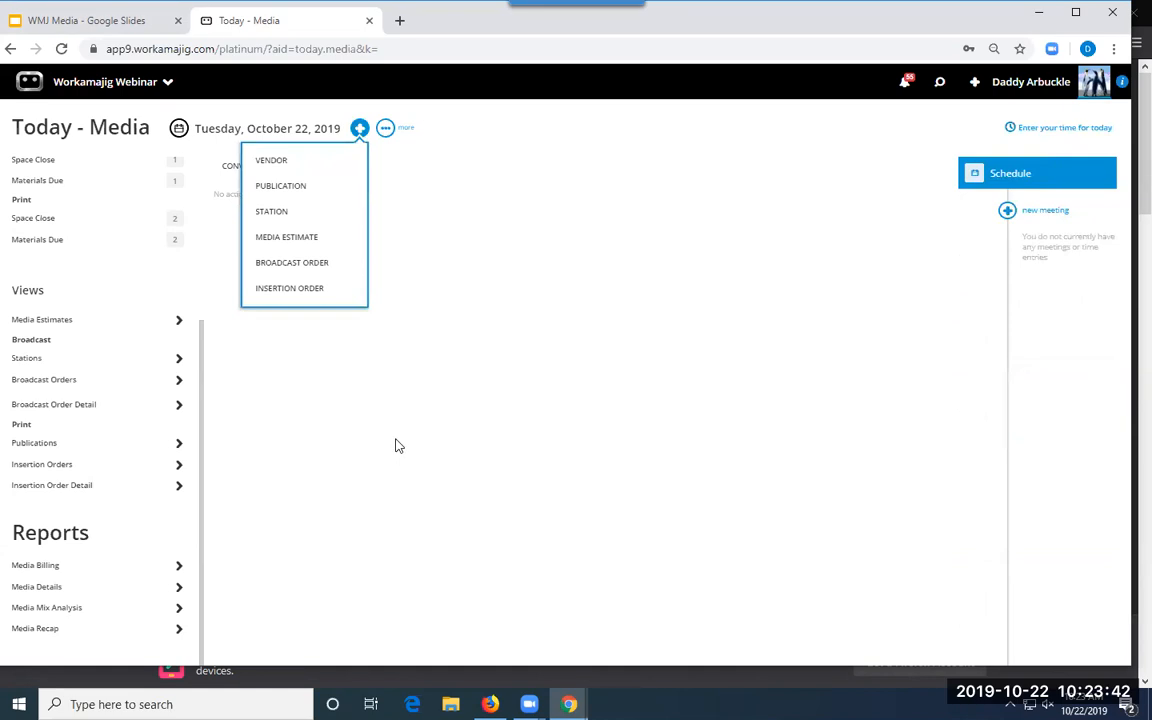
left_click(292, 288)
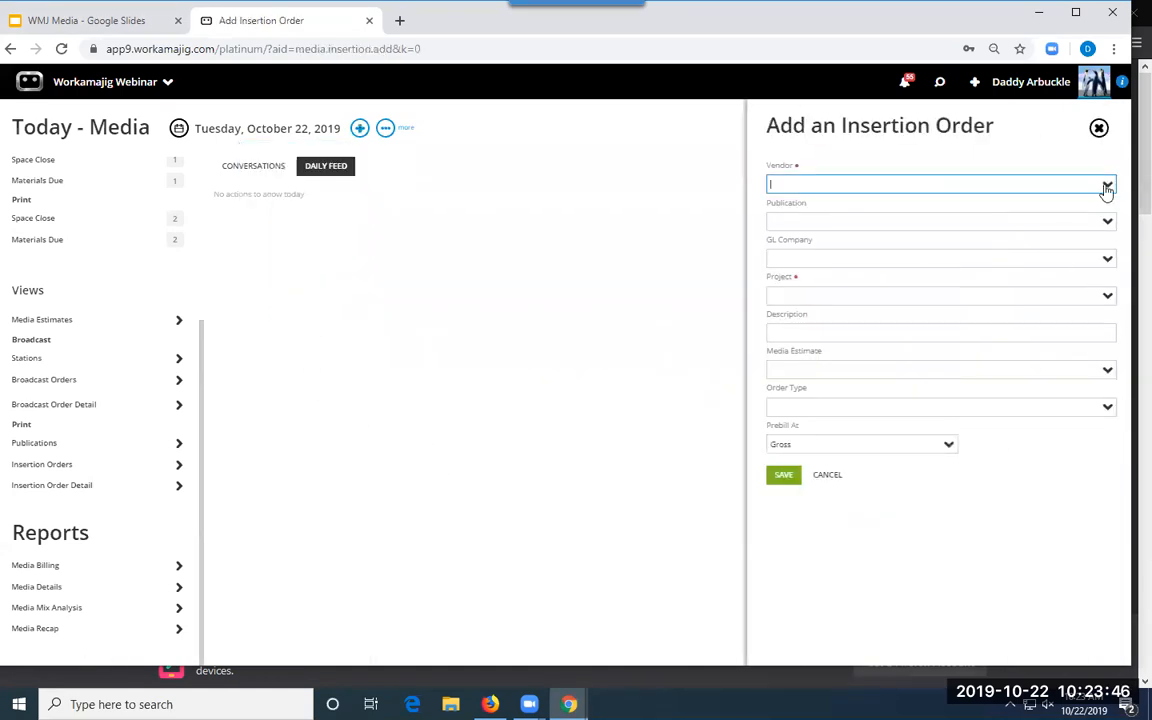
left_click(1107, 188)
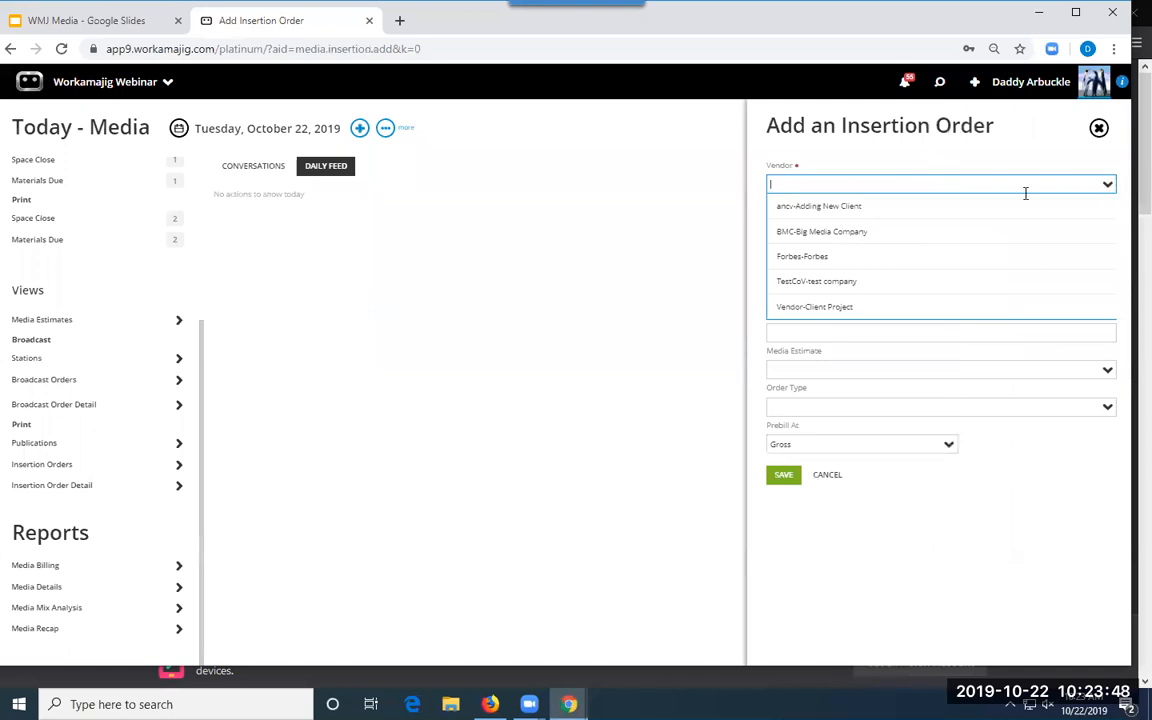
left_click(874, 238)
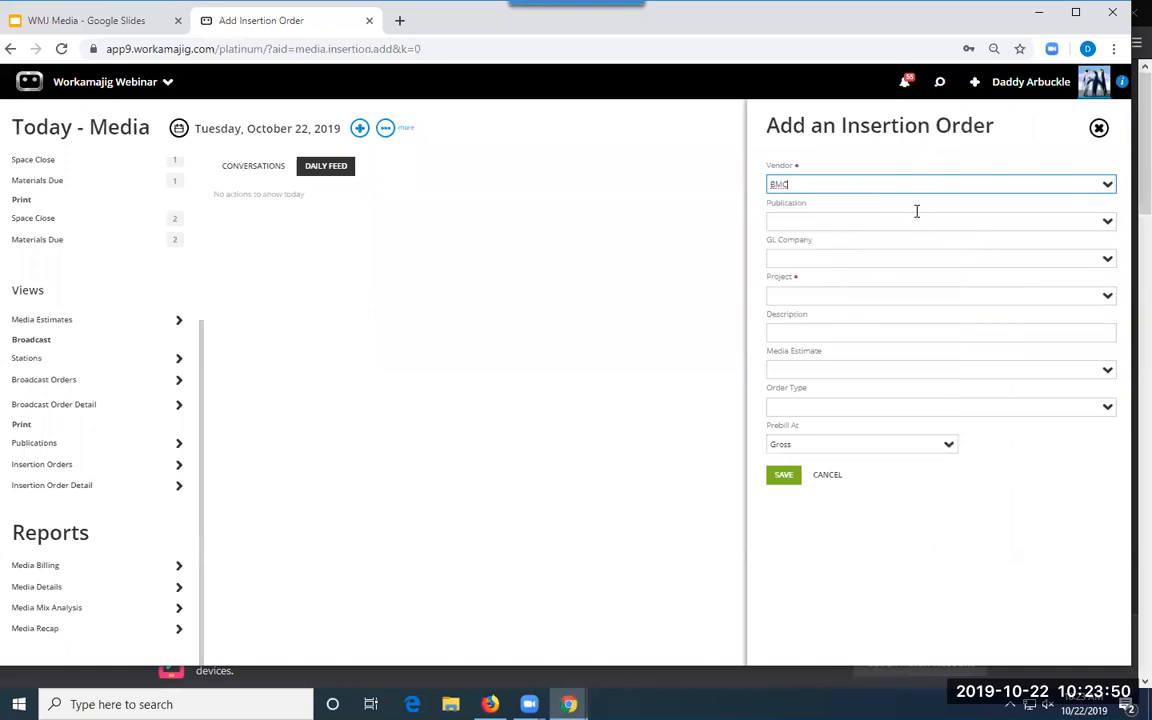
left_click(1105, 224)
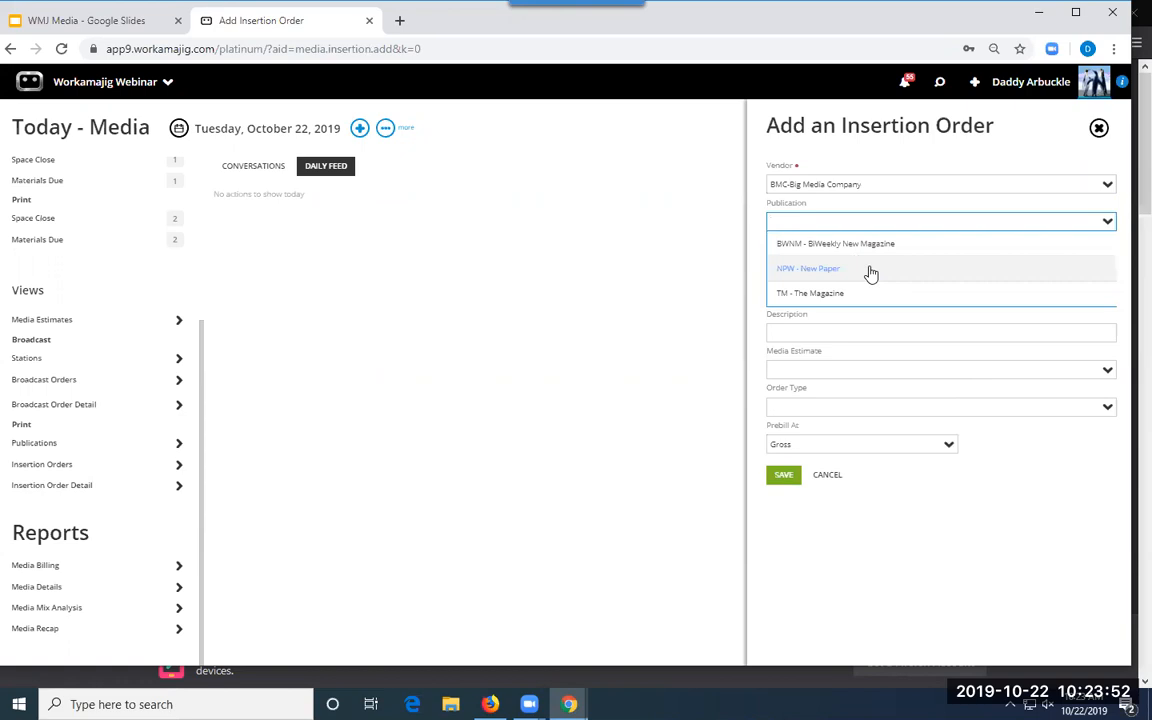
- Clear the insertion order's vendor and choose the publication F-WC - Forbes - West Coast instead
left_click(906, 186)
double_click(782, 182)
key("BackSpace")
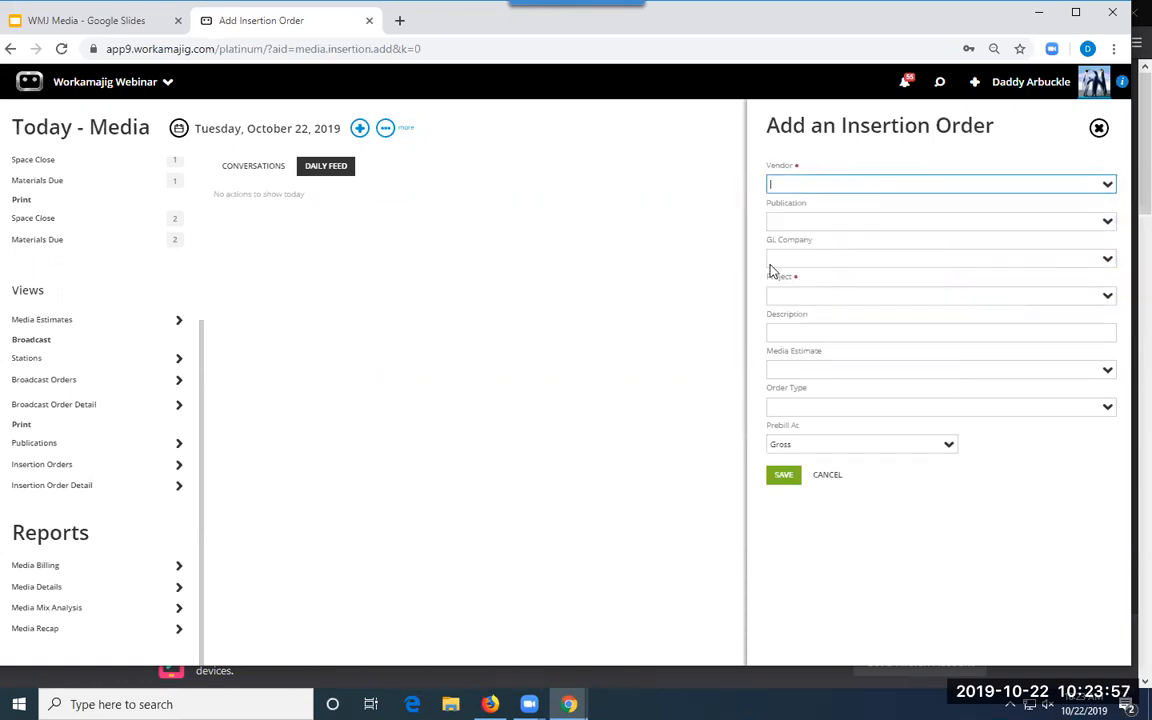
left_click(1100, 226)
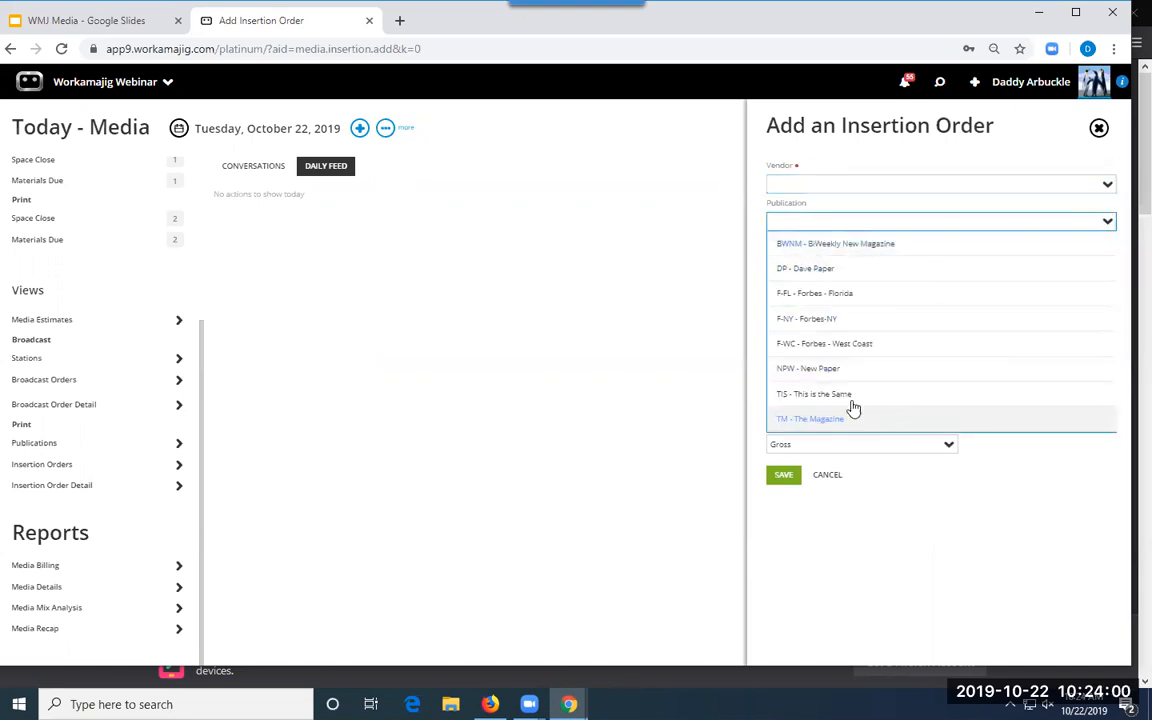
left_click(818, 343)
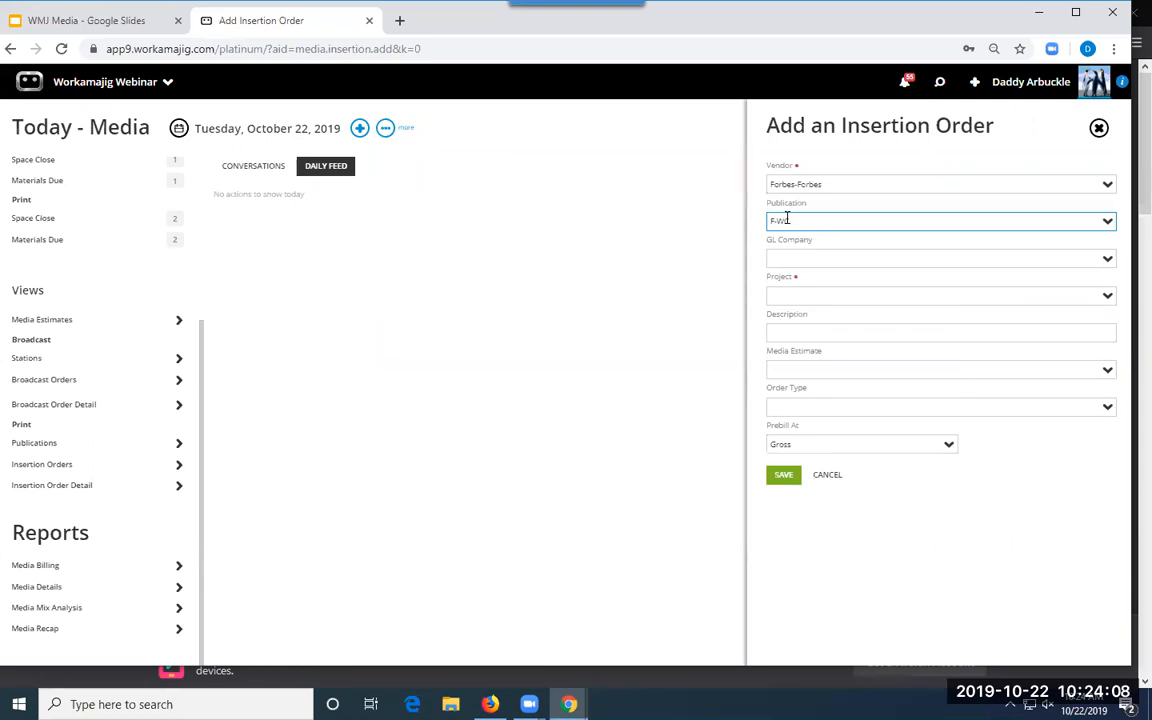
- Set the insertion order's GL company to Jones Marketing and its project to 16-0014 - Test the Estimate
left_click(1110, 261)
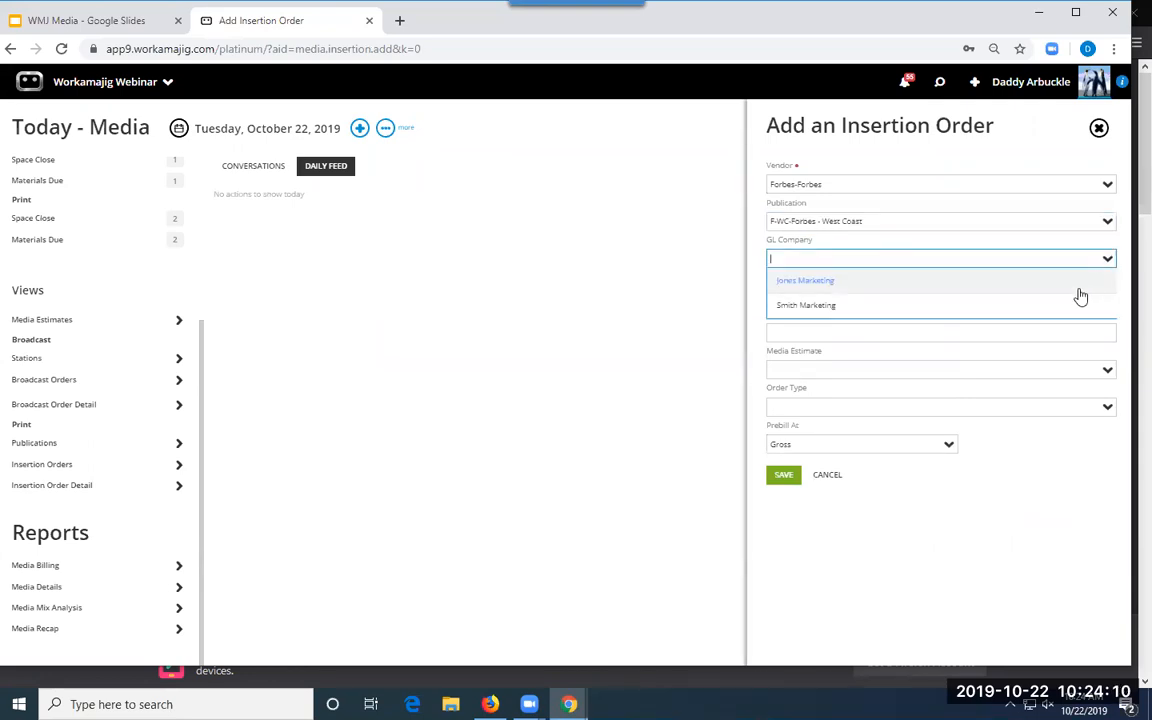
left_click(903, 289)
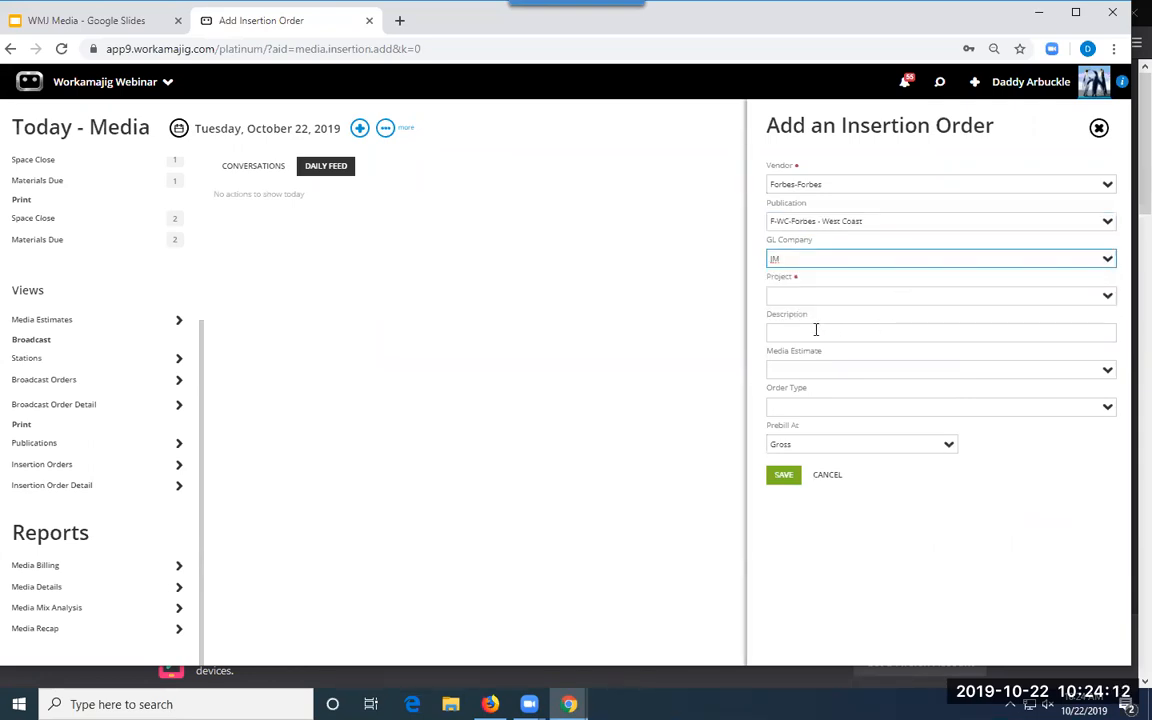
left_click(1107, 297)
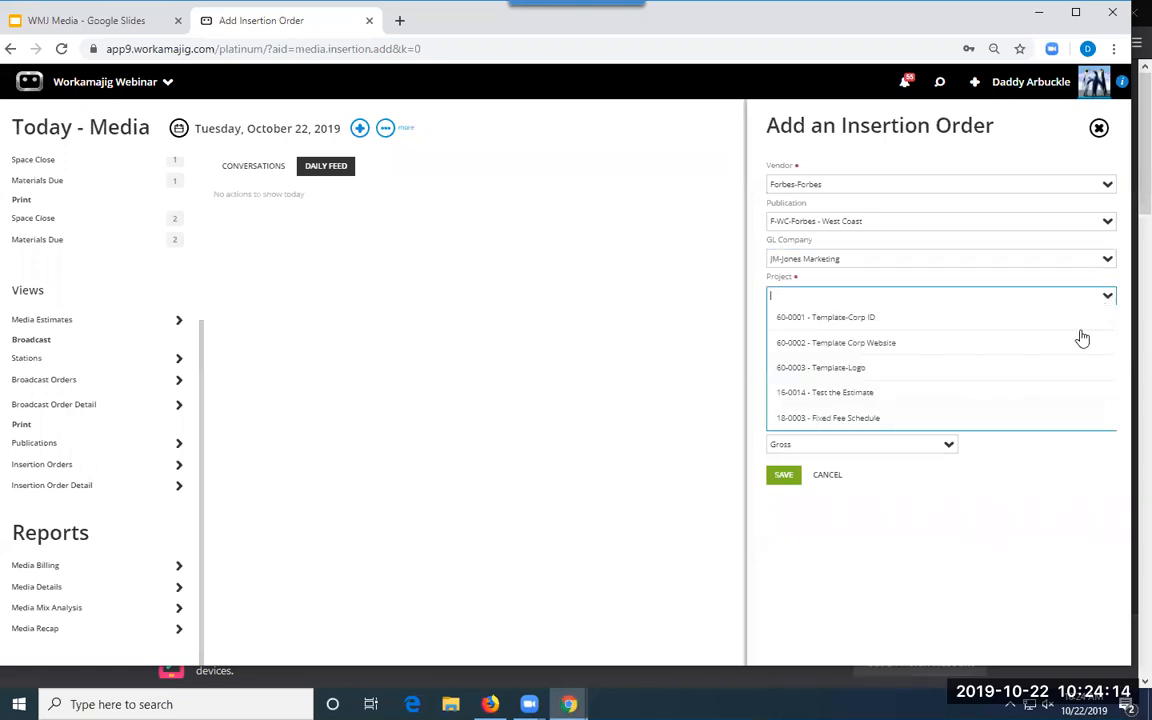
left_click(848, 403)
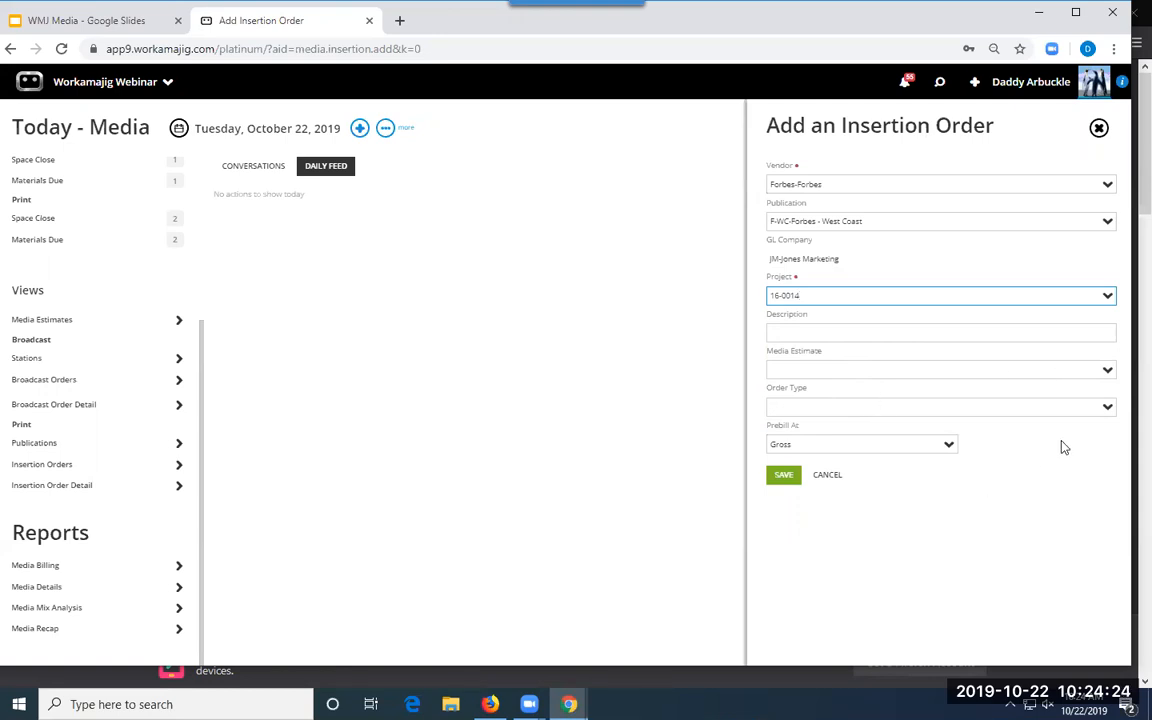
- Set the order type to Facebook with Prebill At on Gross, and save the insertion order
left_click(1107, 406)
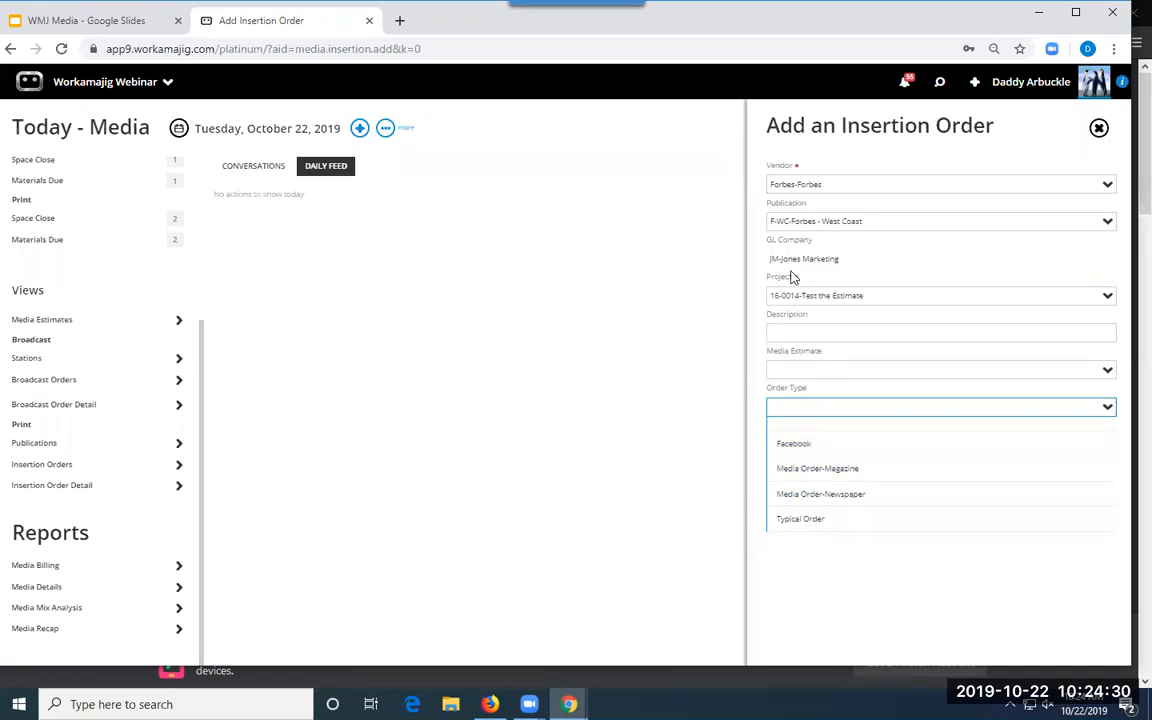
left_click(793, 445)
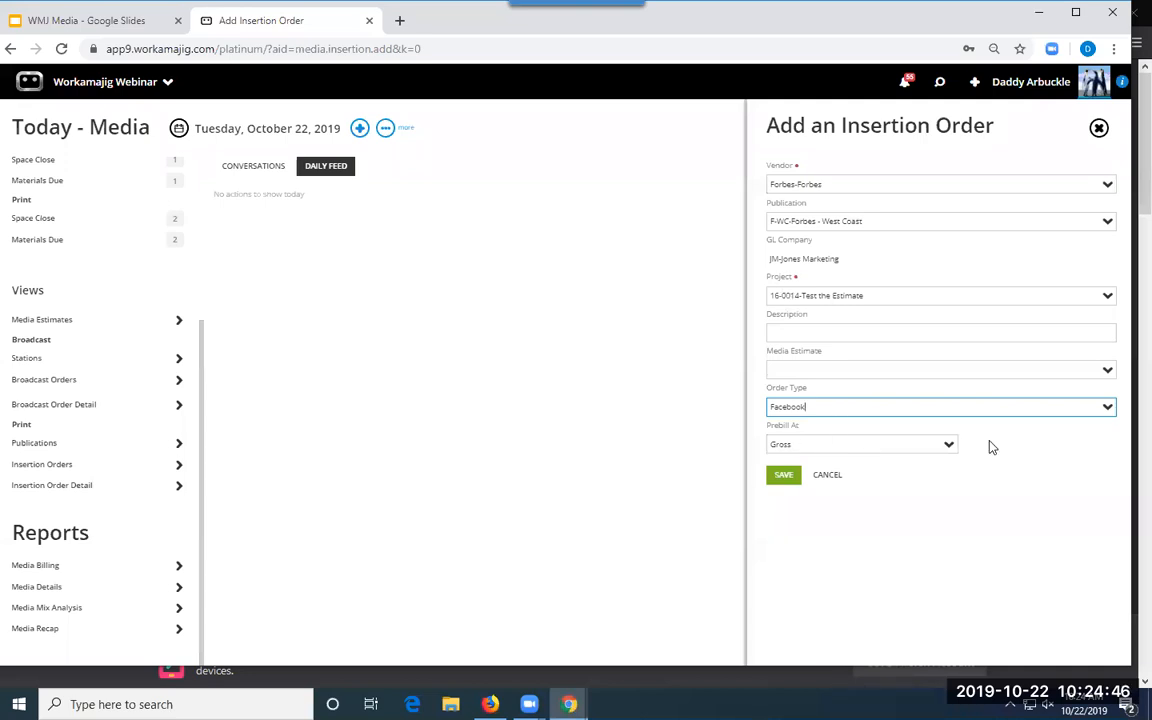
left_click(947, 445)
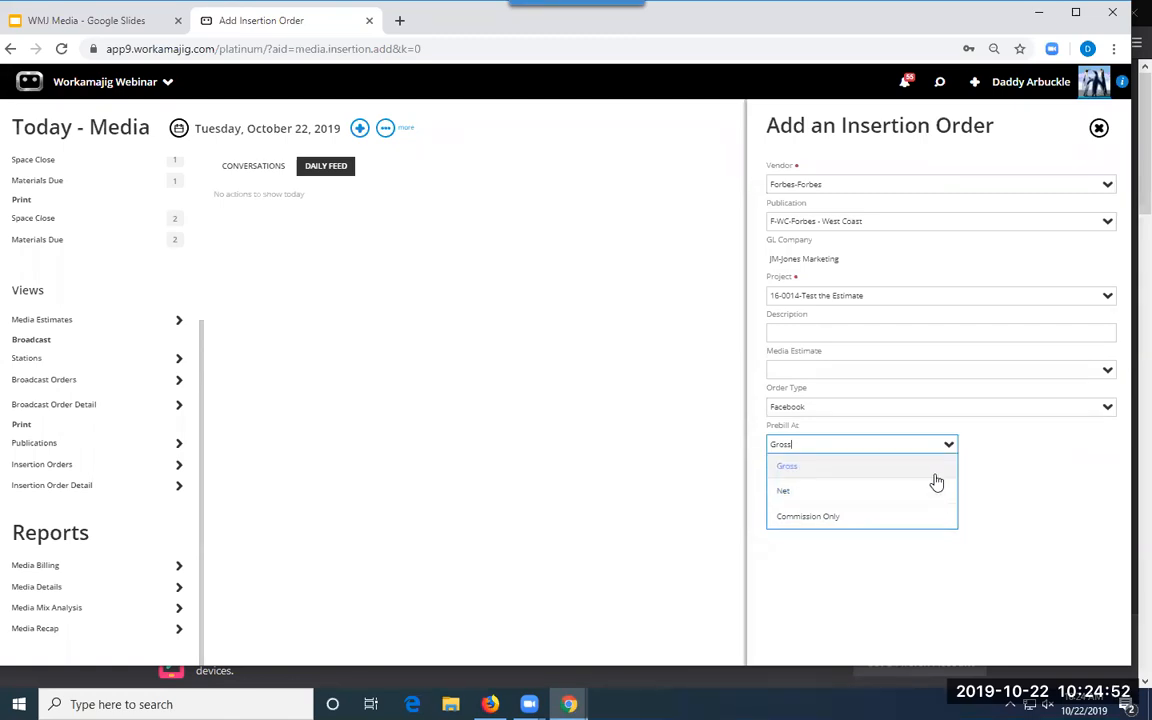
left_click(1005, 461)
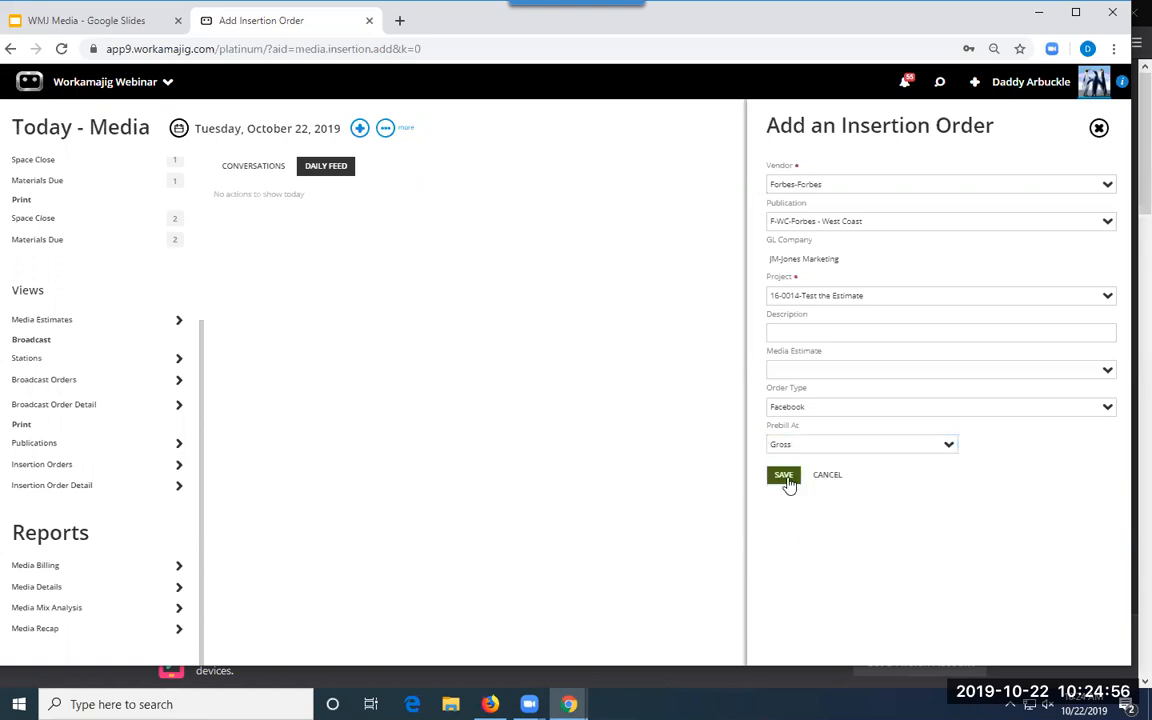
left_click(789, 481)
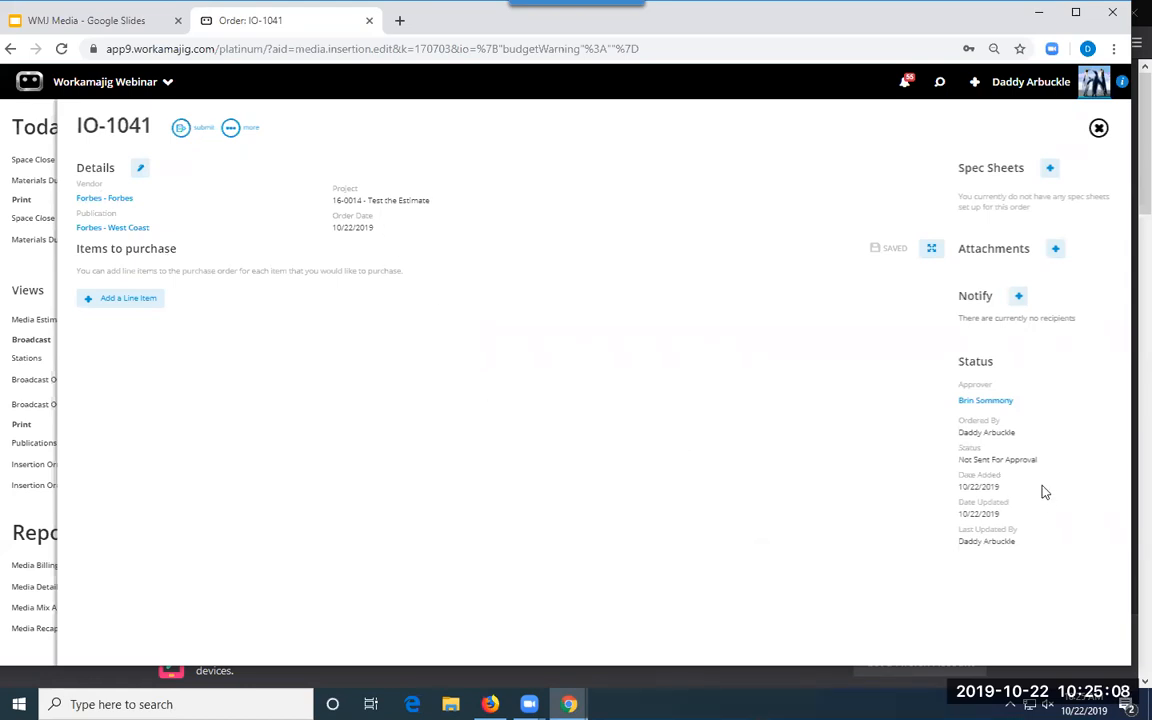
- View the approver choices for the new insertion order and close them without picking one
left_click(985, 402)
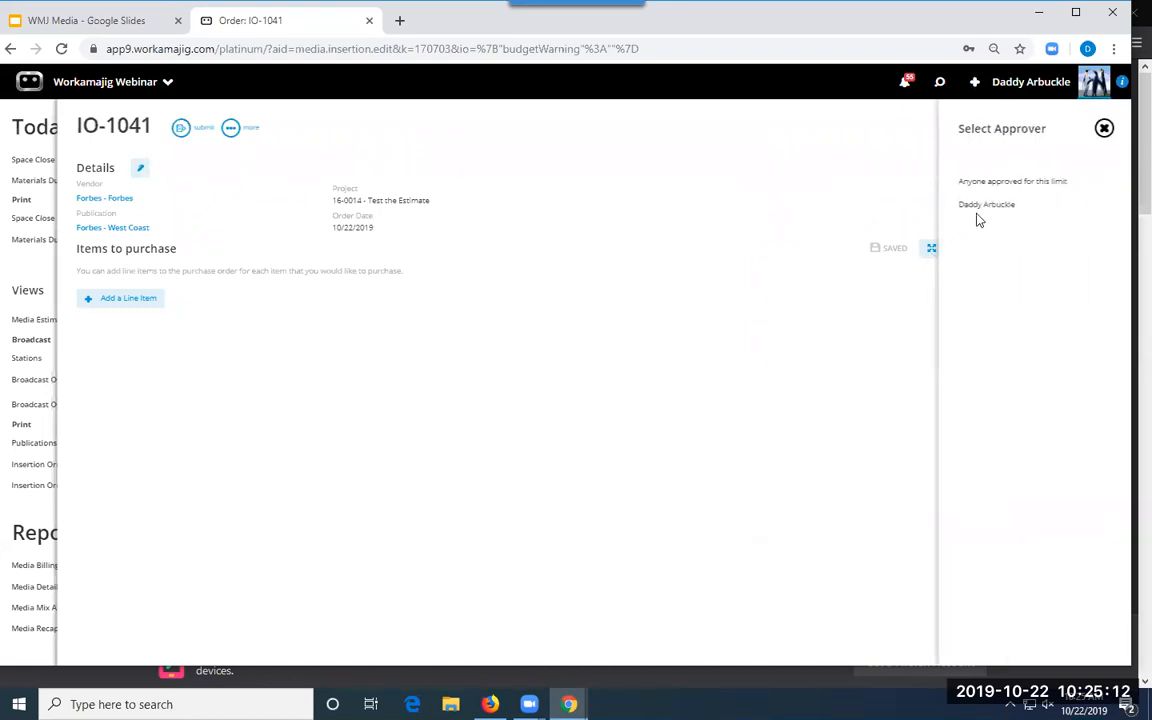
left_click(607, 378)
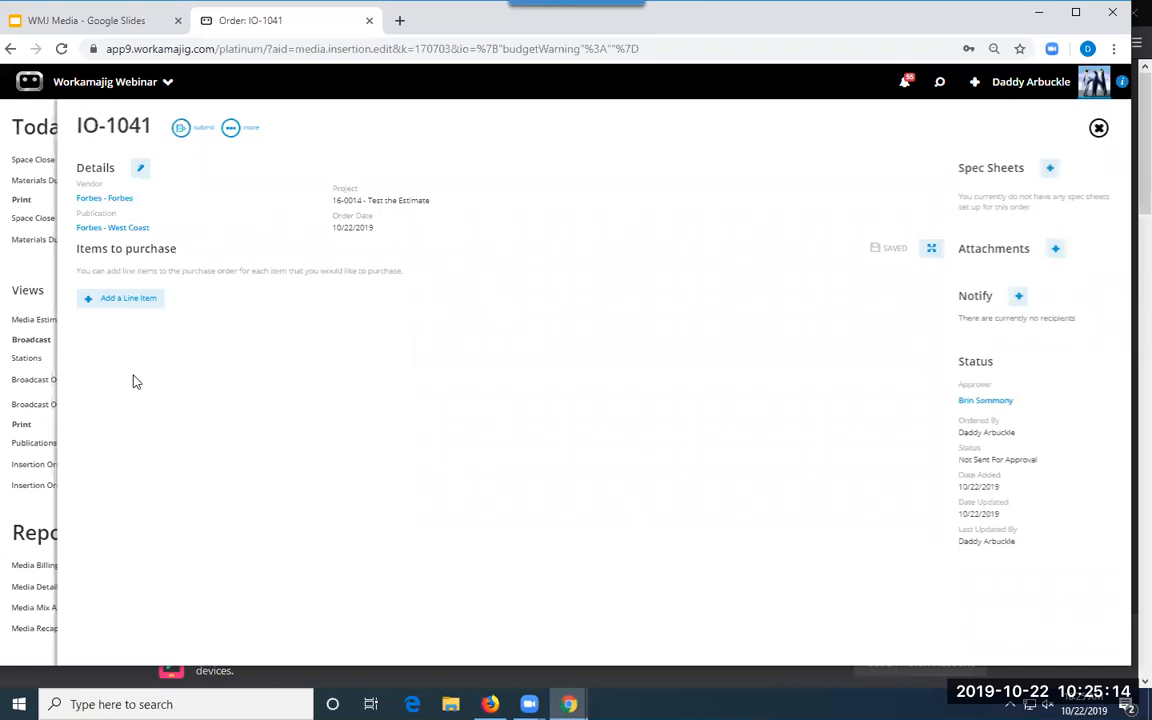
- Add a line item to the insertion order with insertion date 10/28/2019
left_click(113, 302)
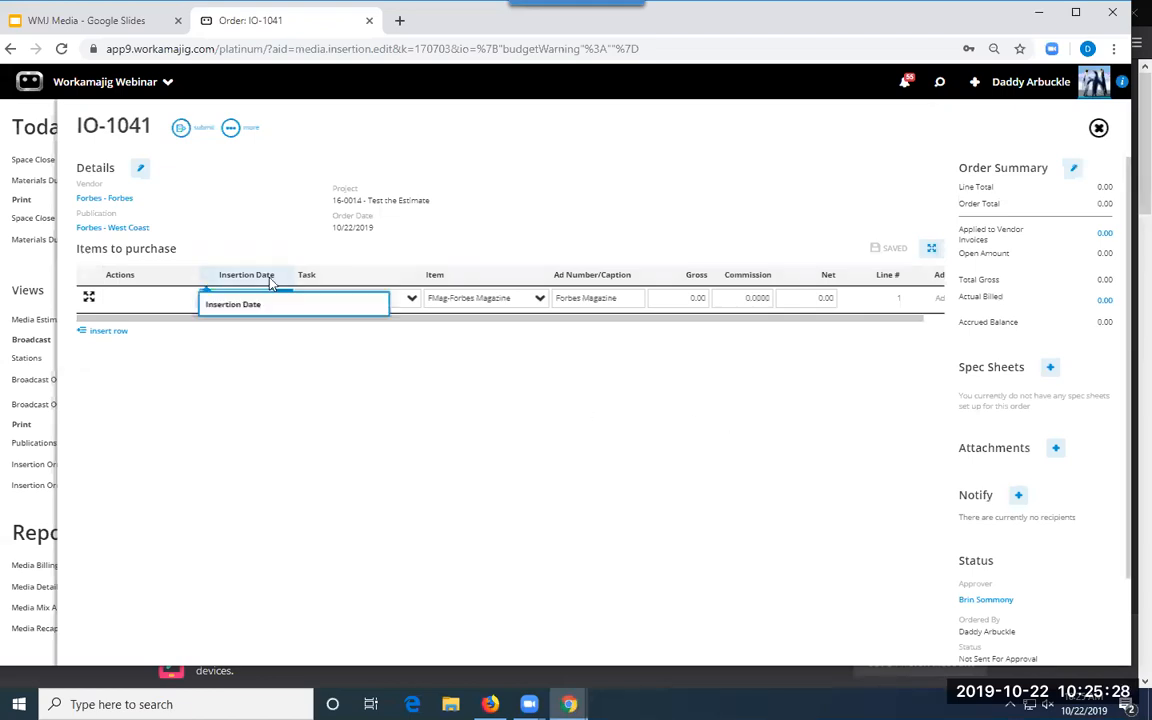
left_click(284, 298)
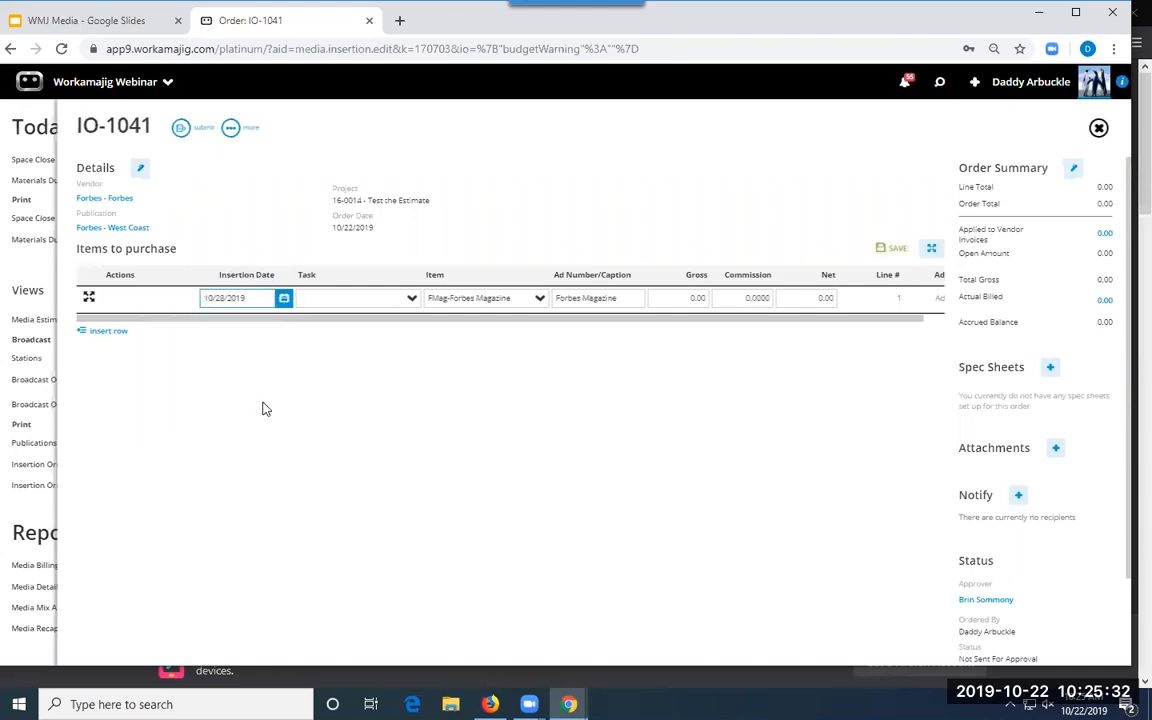
key("Tab")
key("Tab")
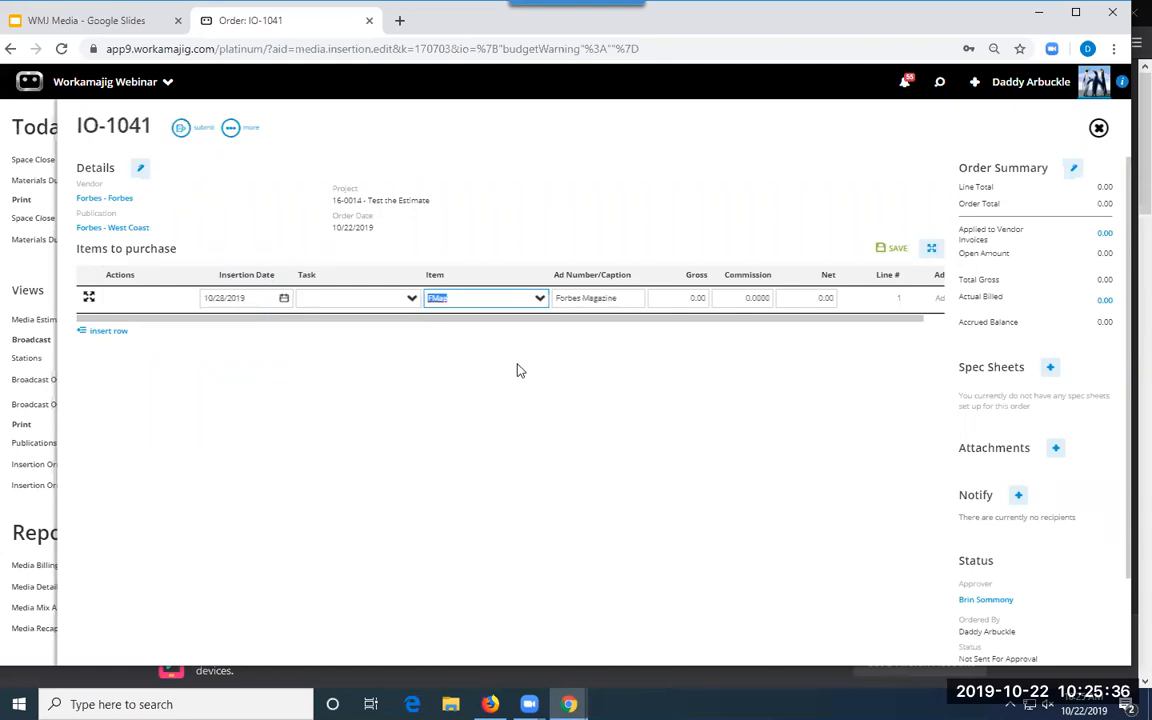
key("Tab")
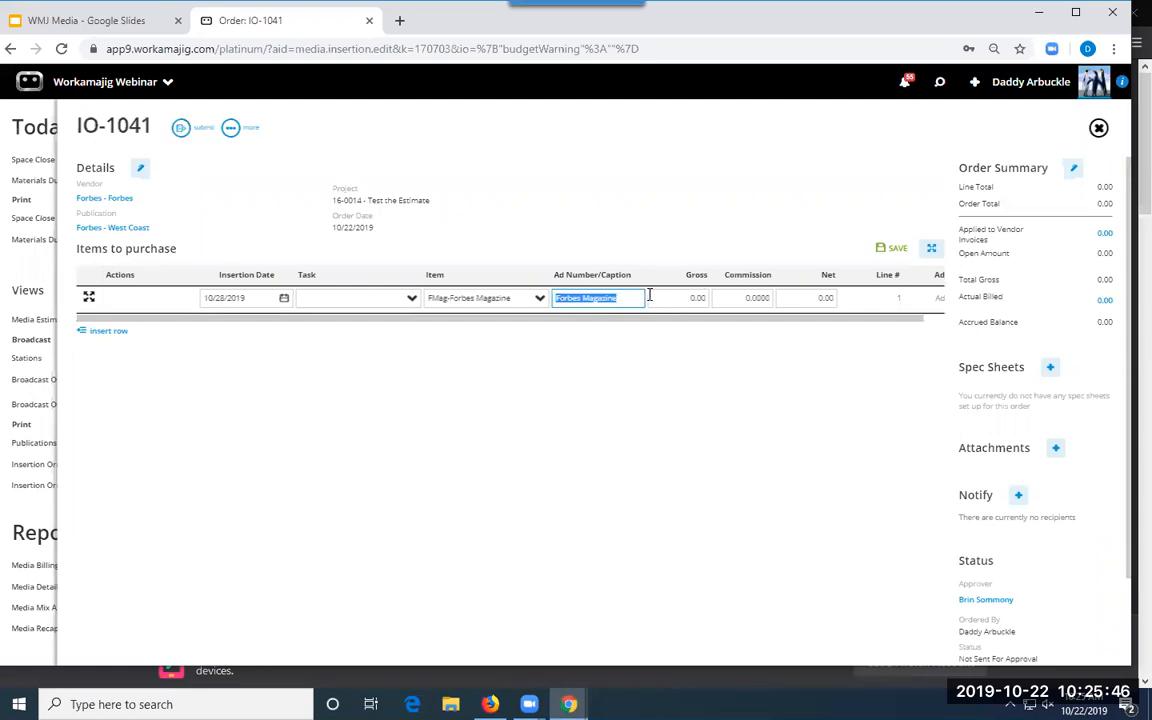
- Set the line item's gross to 300.00 and try to choose a task for it
left_click(680, 298)
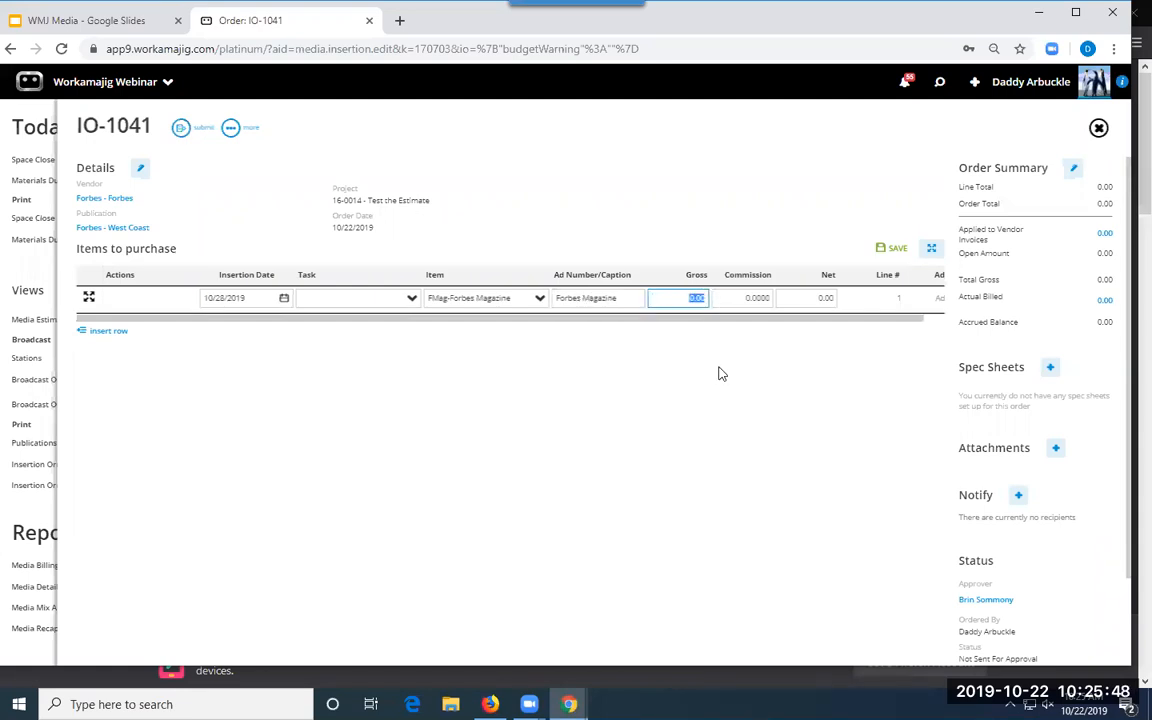
type("1")
left_click(757, 299)
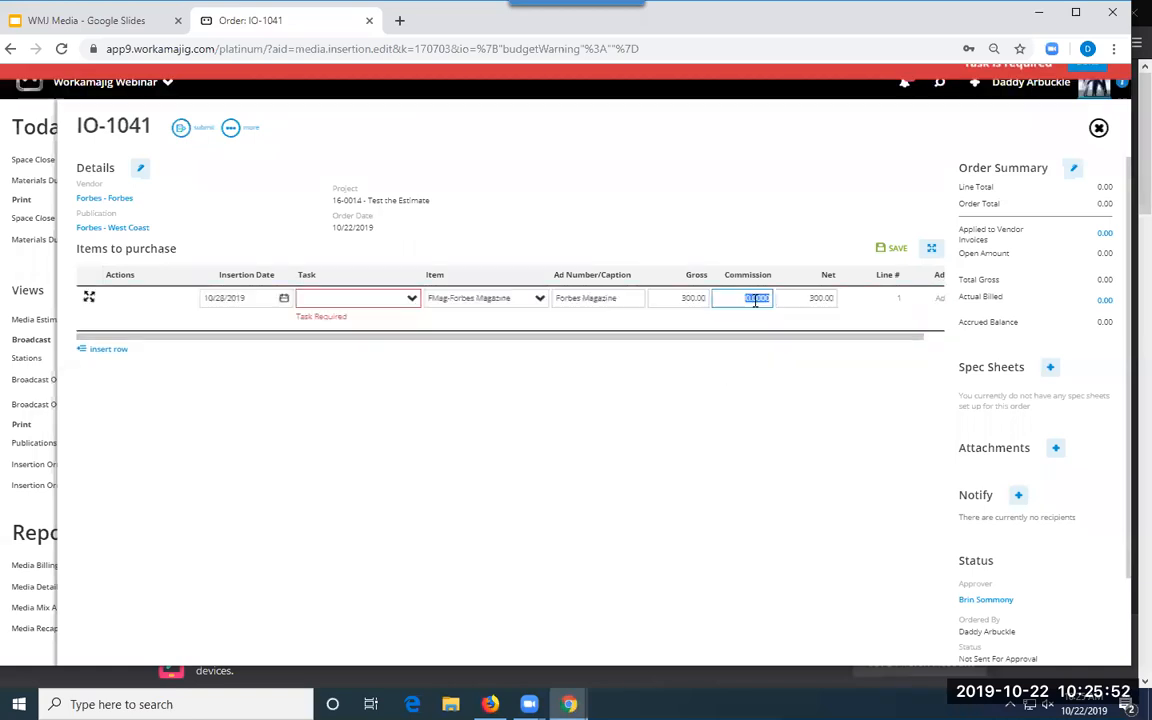
left_click(411, 299)
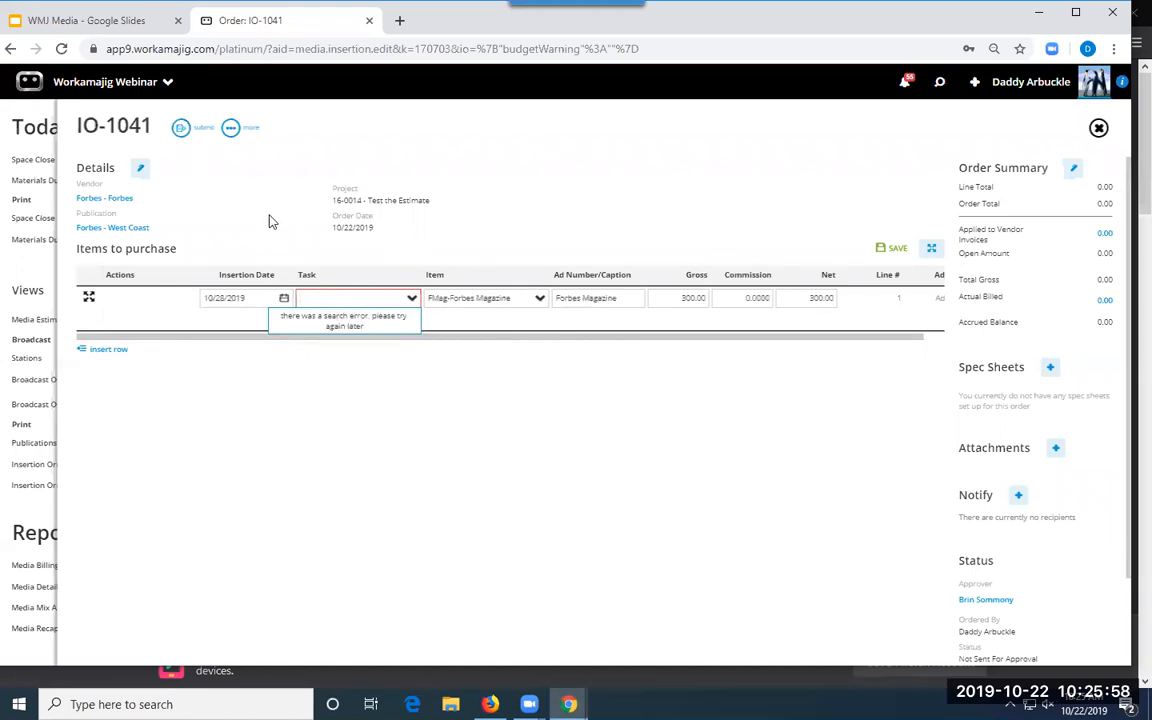
left_click(314, 184)
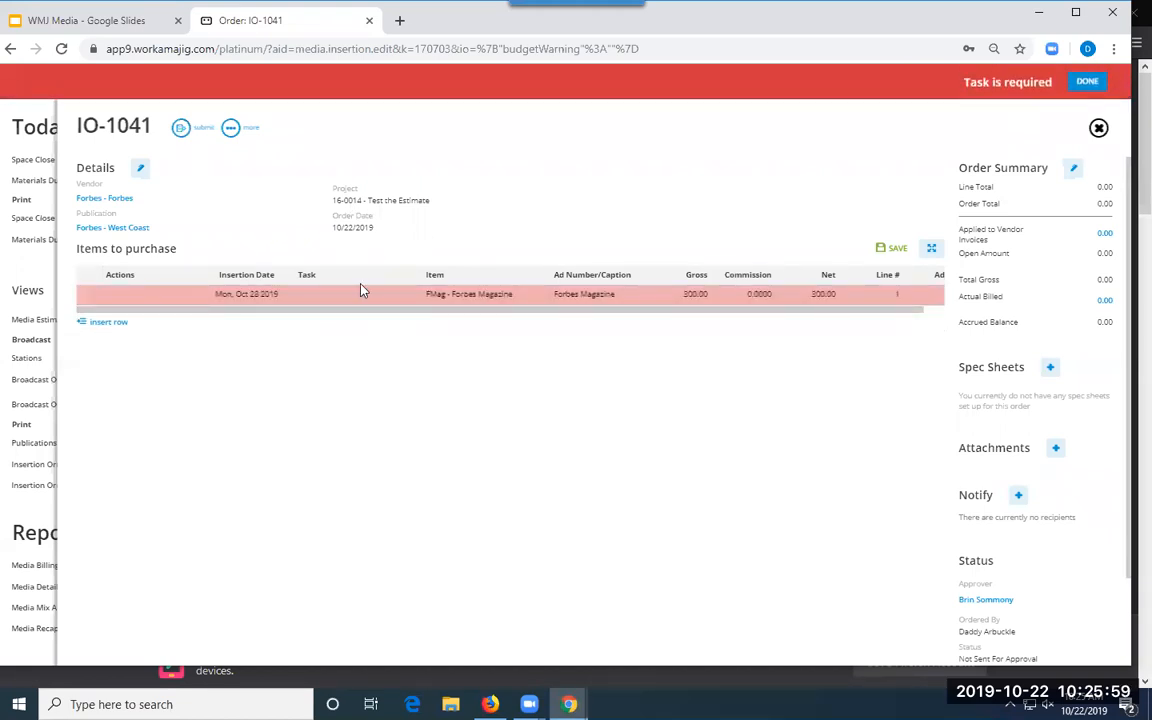
- Change the insertion order's project to 18-0003 - Fixed Fee Schedule and save the details
left_click(143, 170)
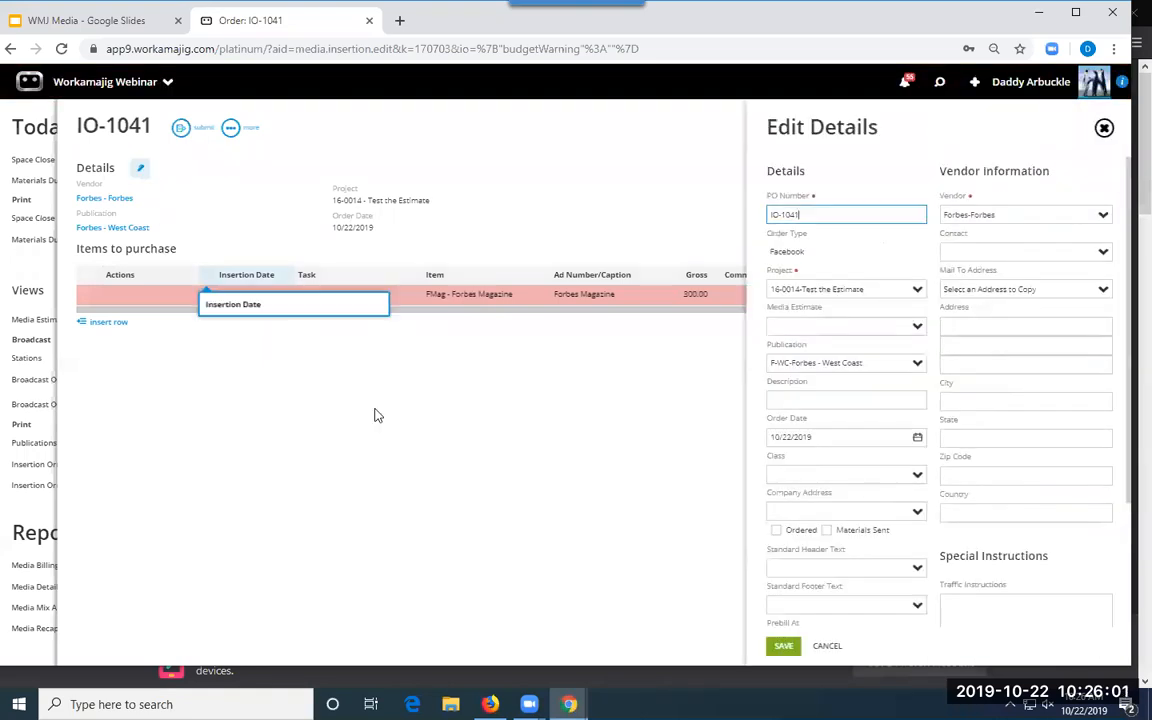
left_click(917, 290)
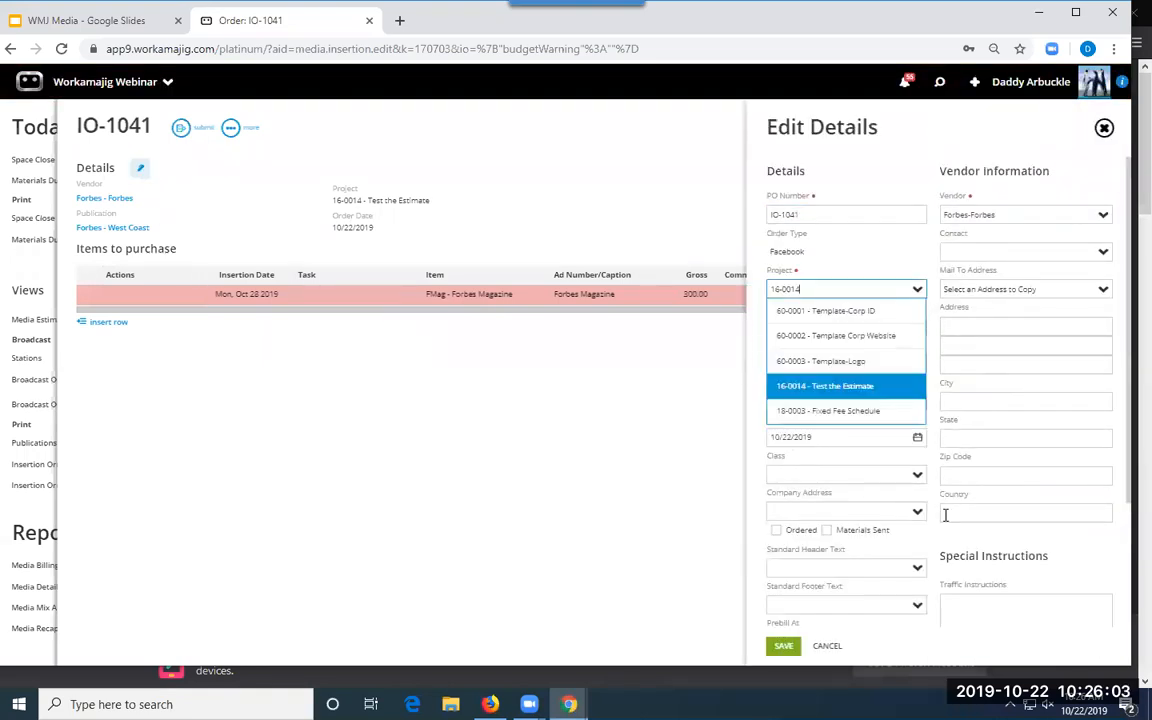
left_click(862, 412)
left_click(783, 646)
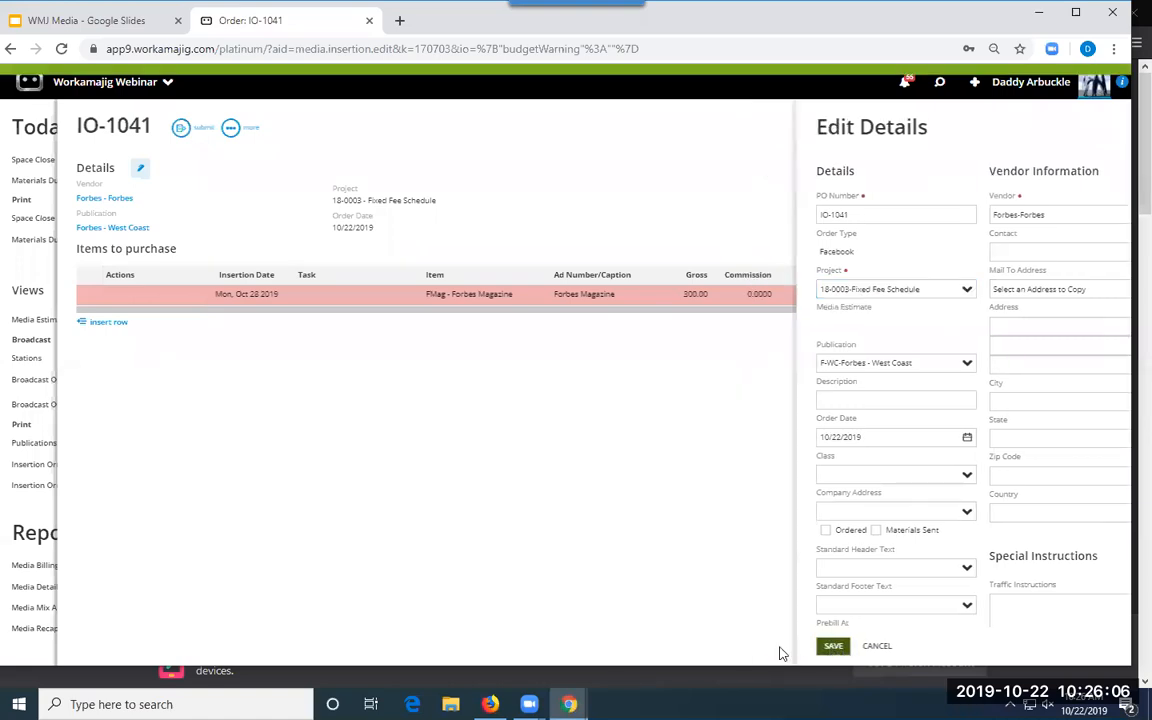
- Reload the Forbes insertion order and try to add a line item dated 10/22/2019 with a task
left_click(140, 169)
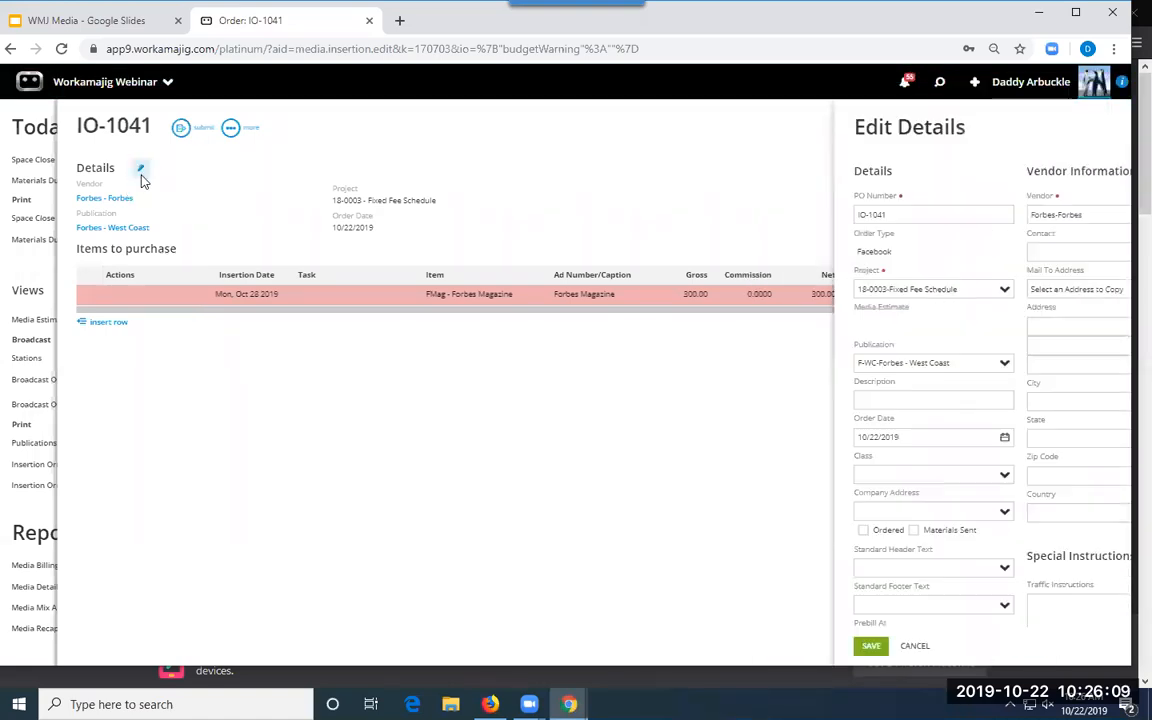
left_click(605, 508)
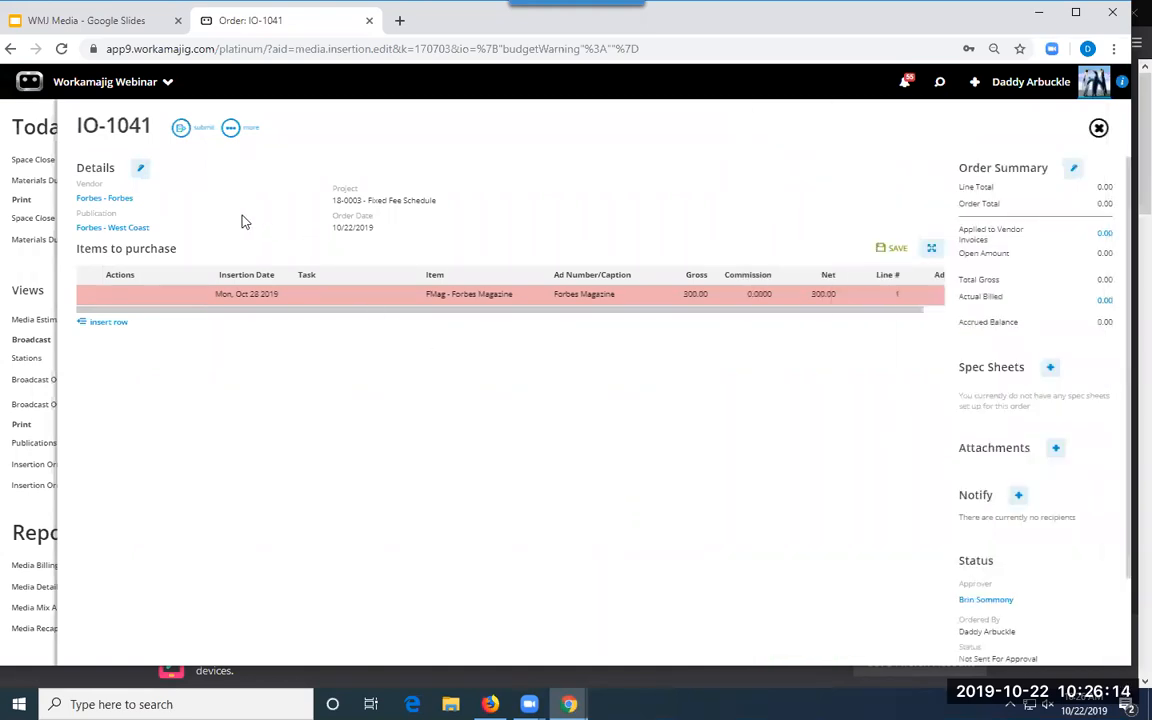
left_click(61, 49)
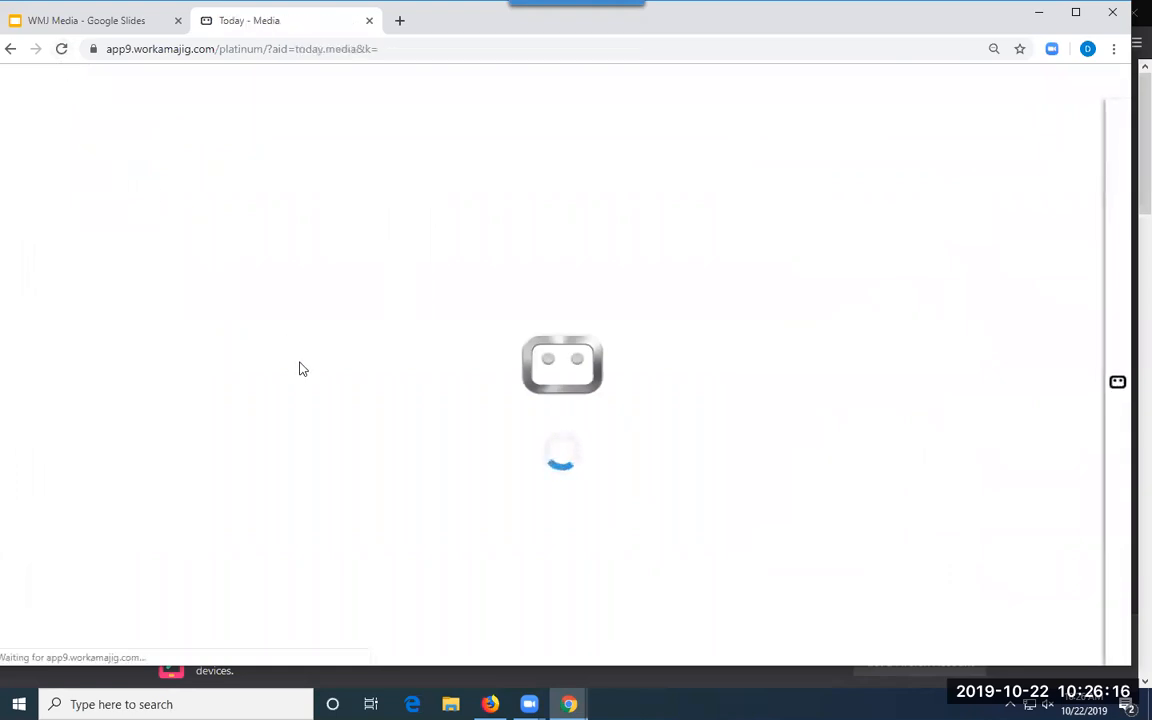
left_click(128, 298)
left_click(283, 298)
left_click(410, 298)
left_click(469, 393)
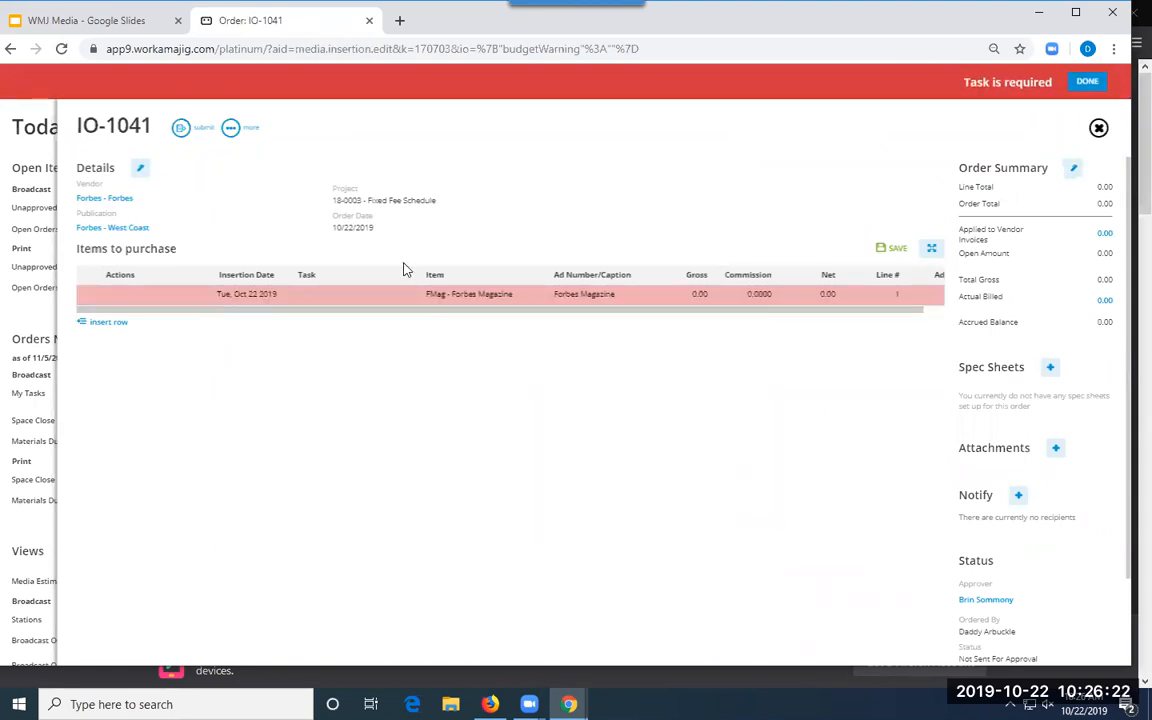
left_click(939, 84)
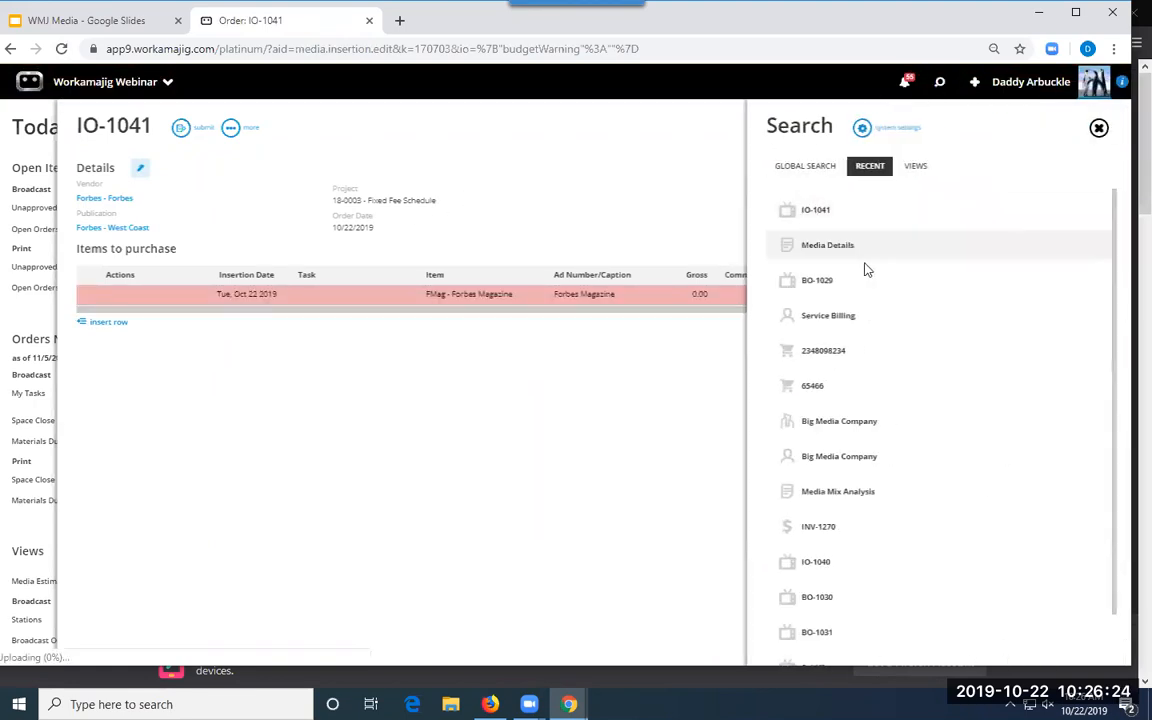
left_click(806, 167)
type("18")
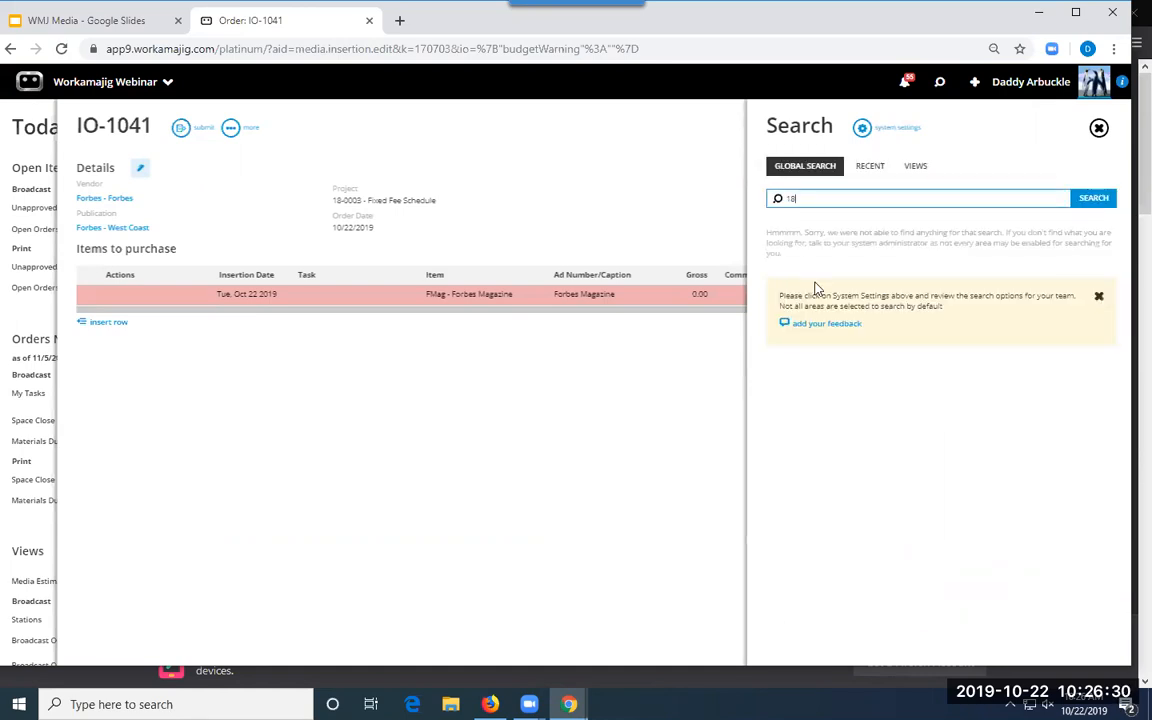
left_click(620, 170)
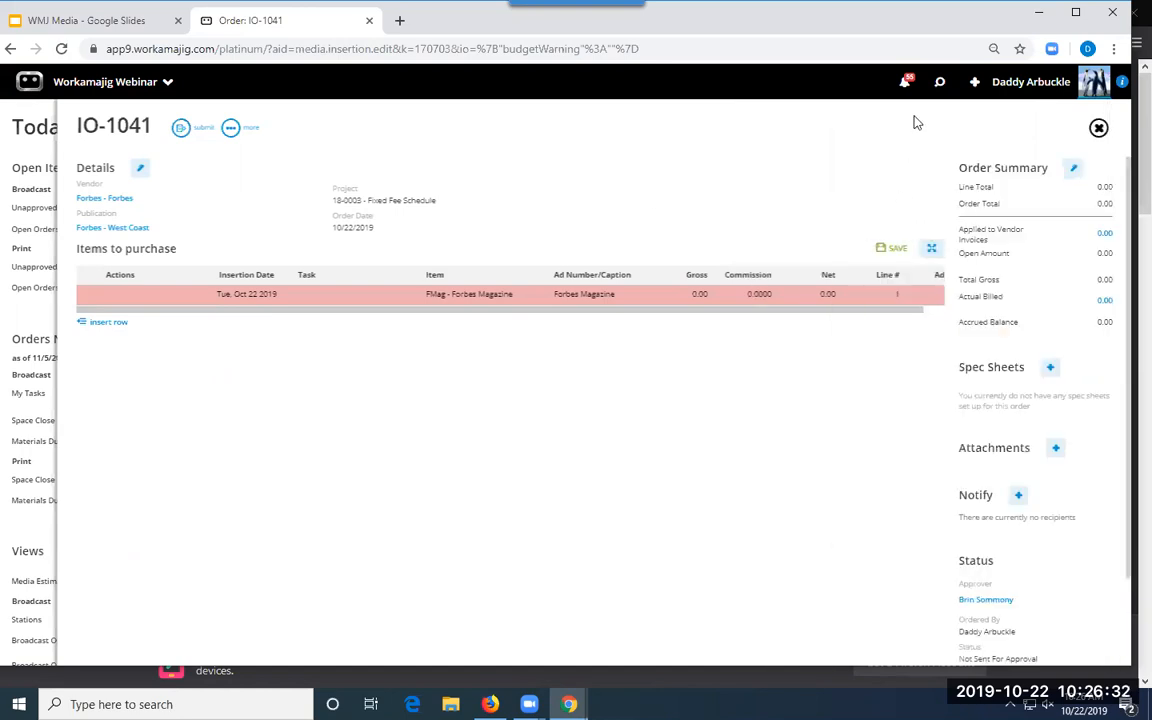
- Create a project named Media Training for the client Bübba Shrimp and set its status to Production
left_click(974, 82)
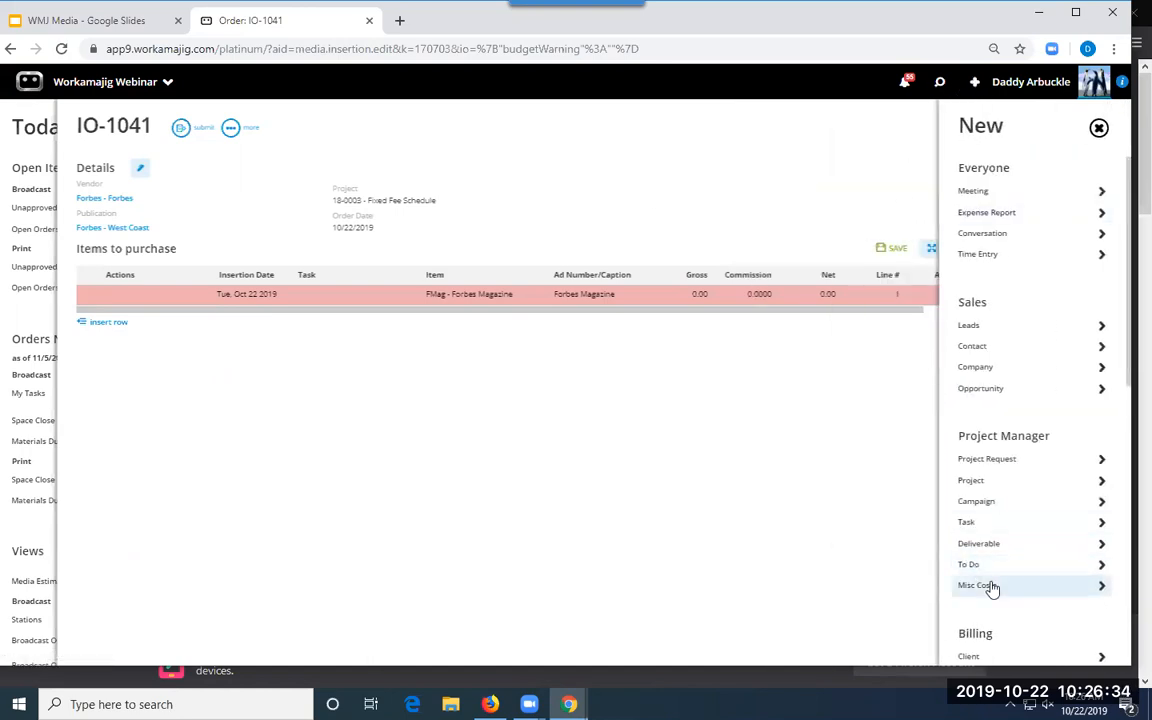
left_click(990, 482)
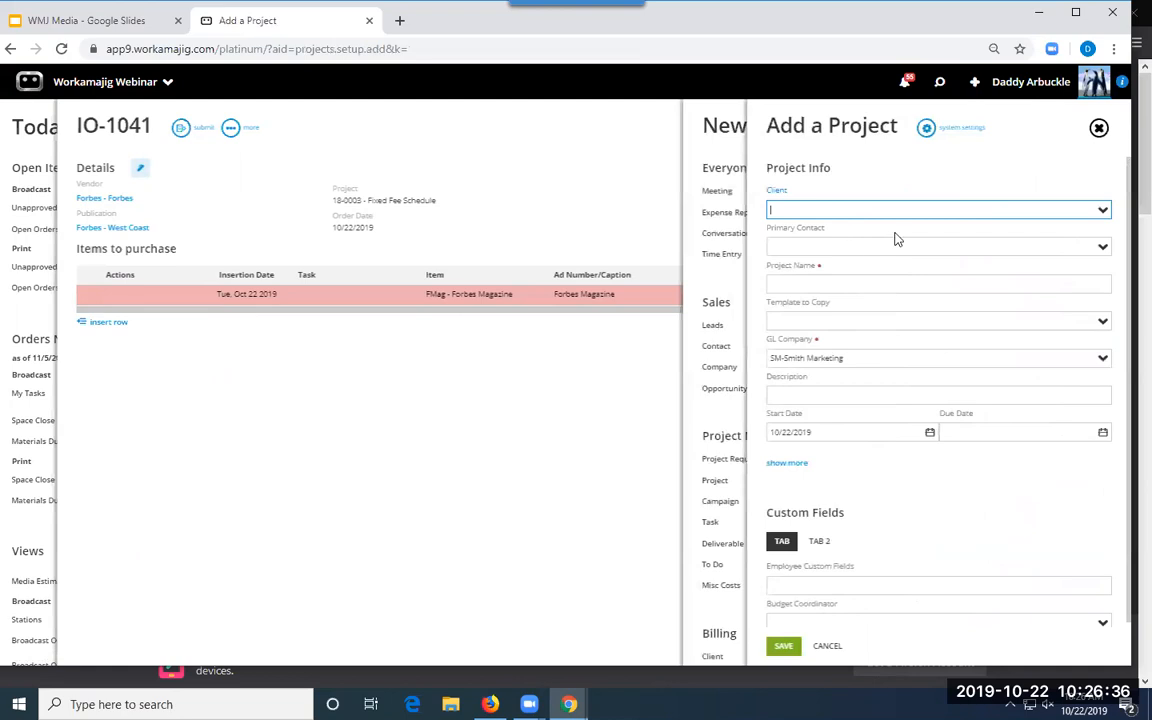
left_click(1100, 212)
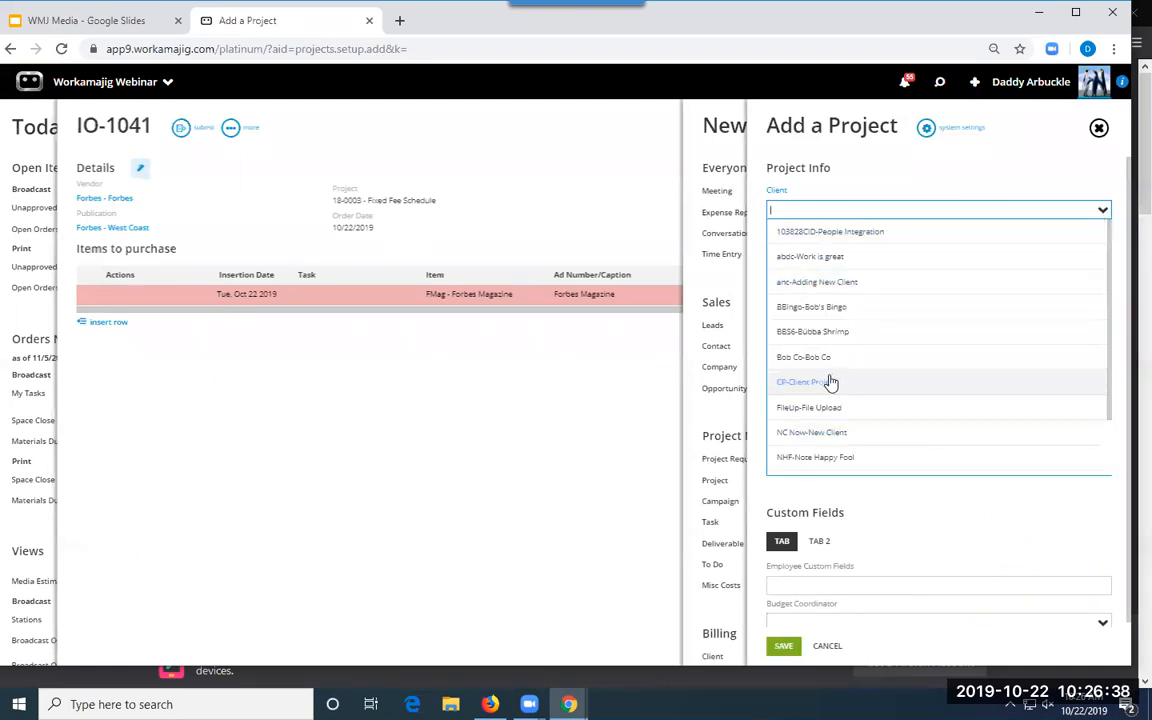
left_click(825, 332)
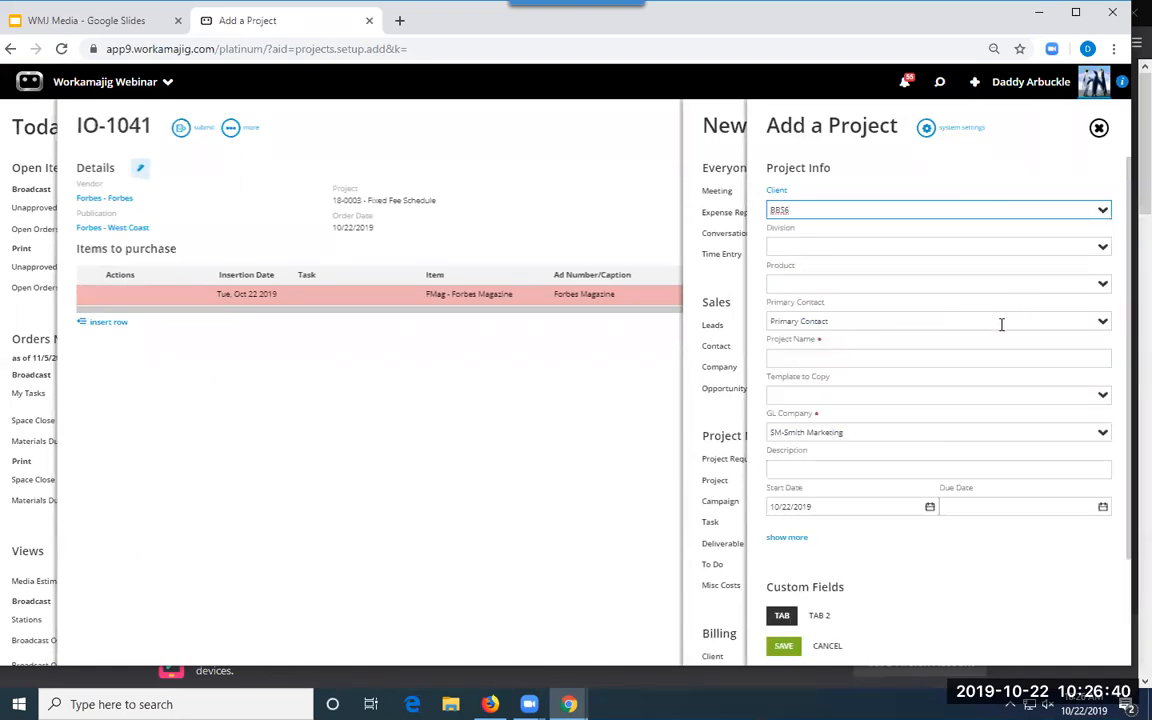
left_click(809, 358)
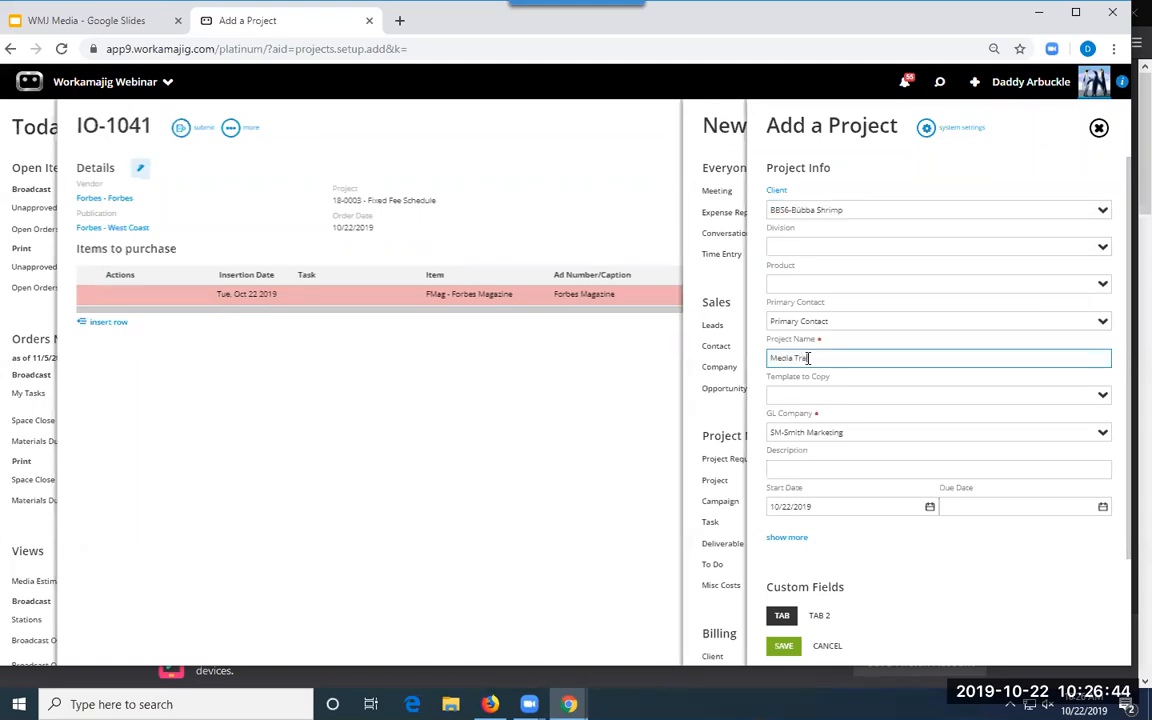
scroll(964, 571, "down", 1)
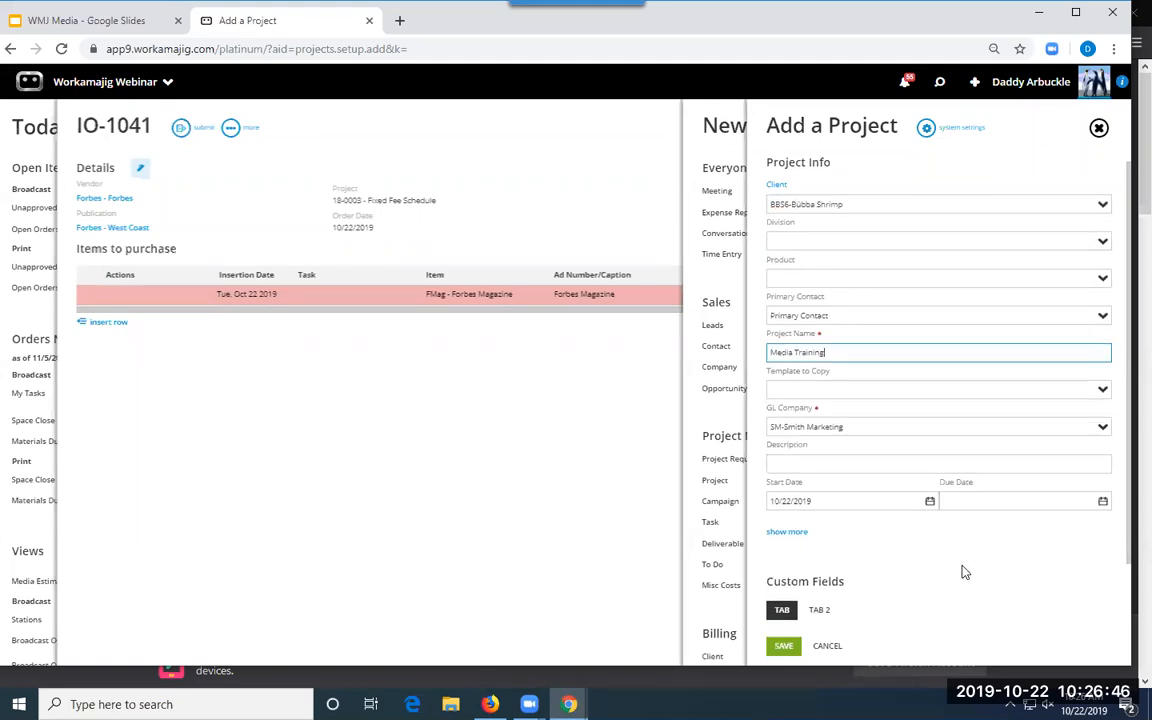
left_click(785, 647)
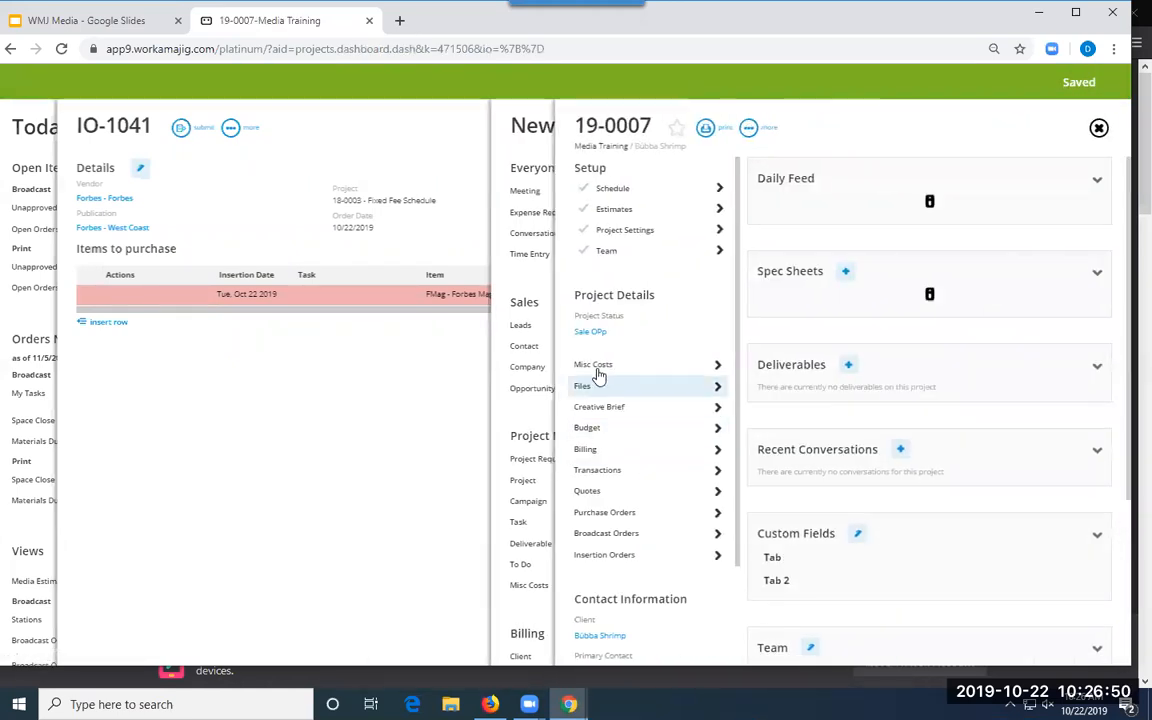
left_click(590, 333)
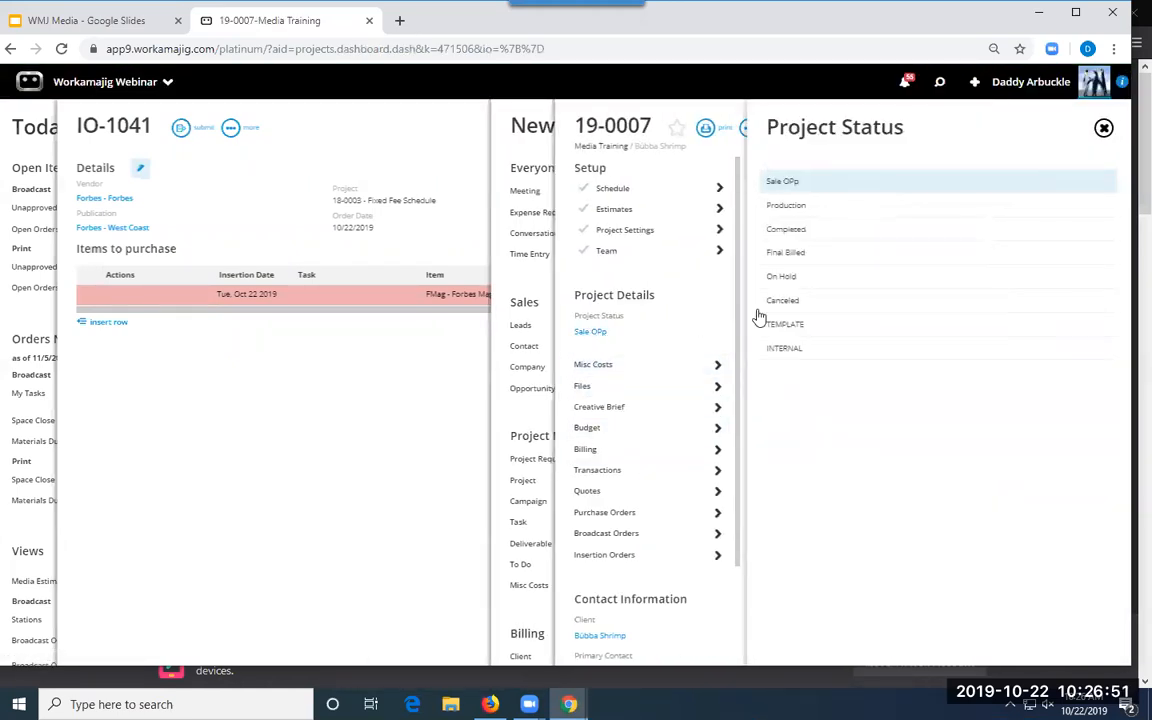
left_click(785, 205)
- Add the Creative Brief task from the Collateral template to the Media Training project's schedule and save it
left_click(607, 188)
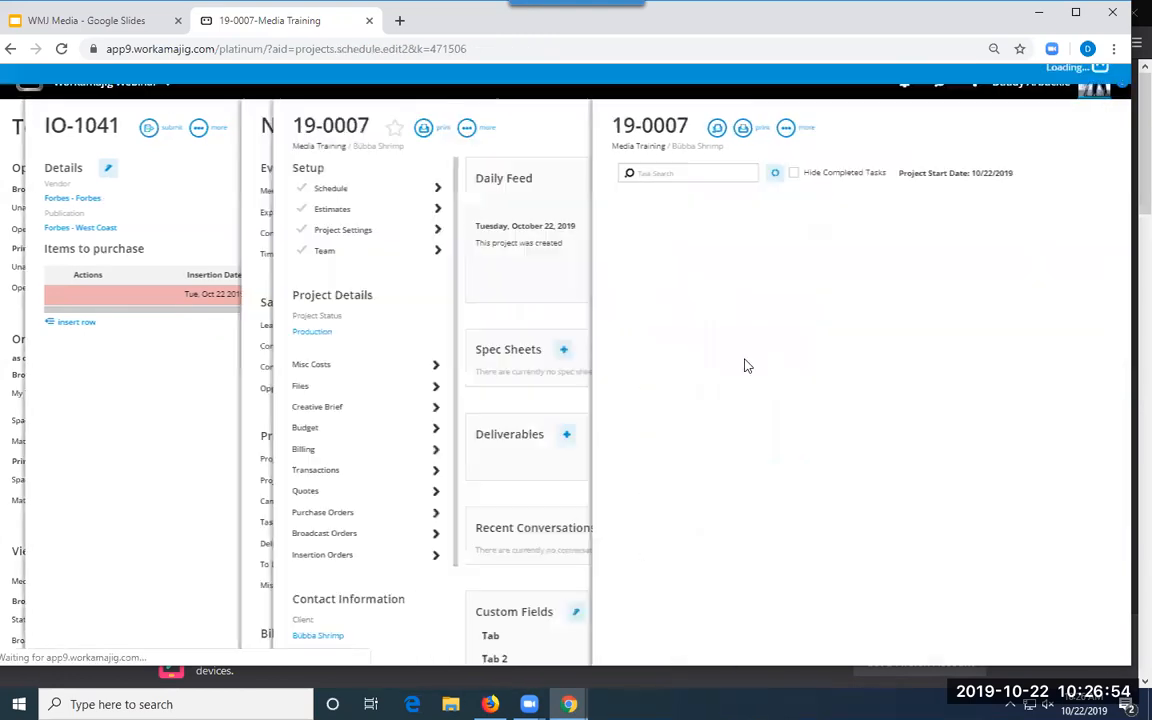
left_click(227, 217)
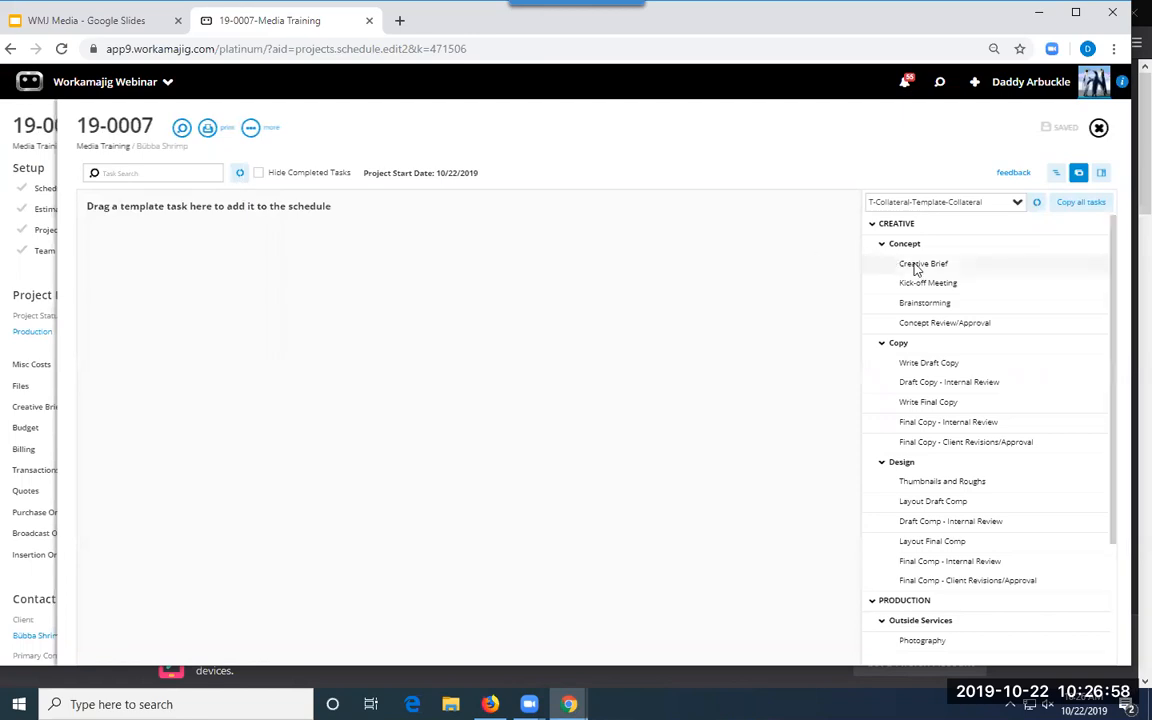
left_click_drag(208, 275, 160, 268)
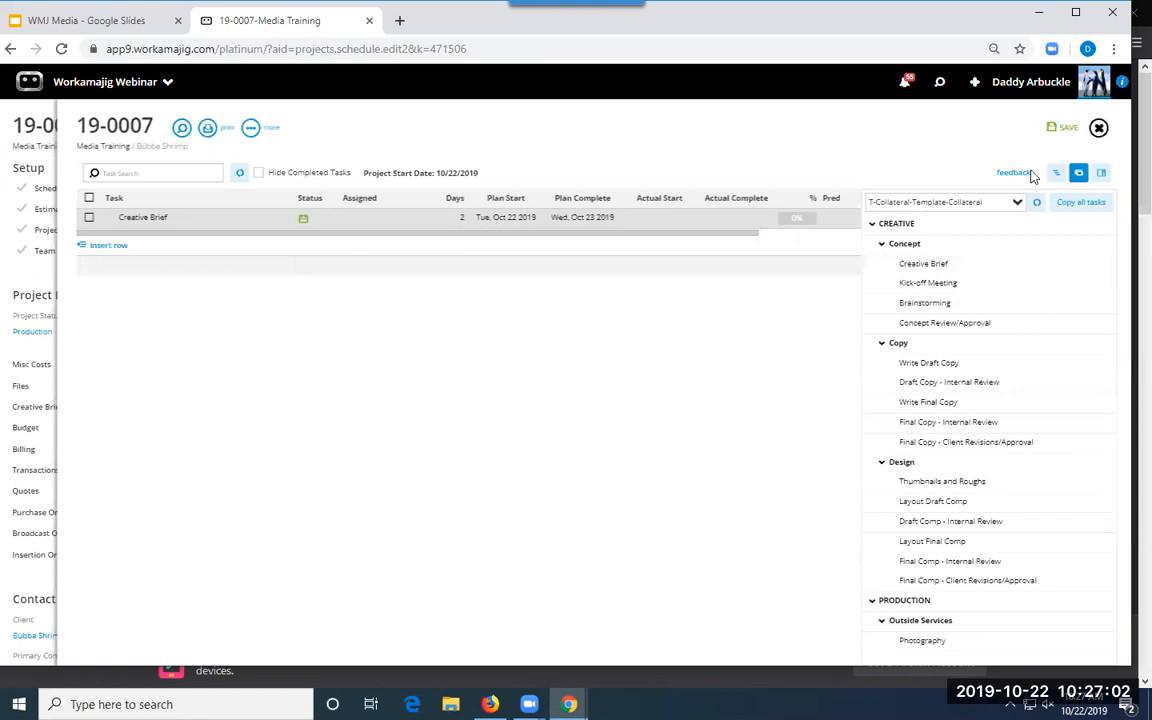
left_click(1053, 125)
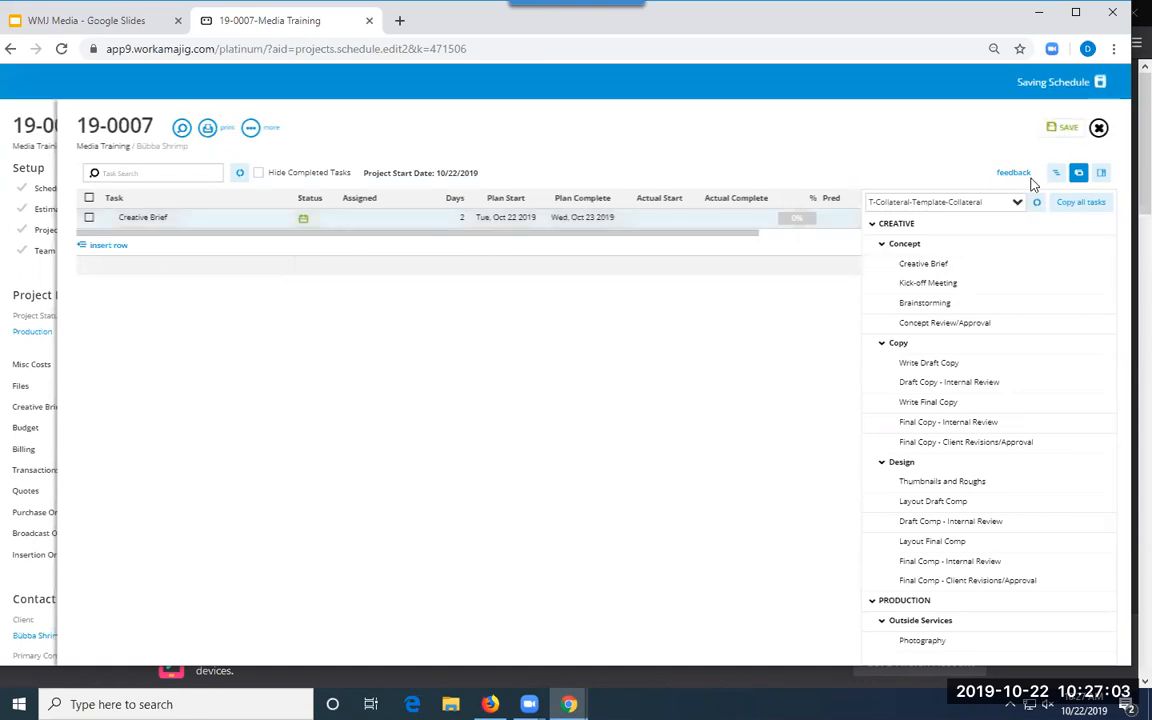
- Close the project and the Forbes insertion order to return to the Today - Media page
left_click(22, 286)
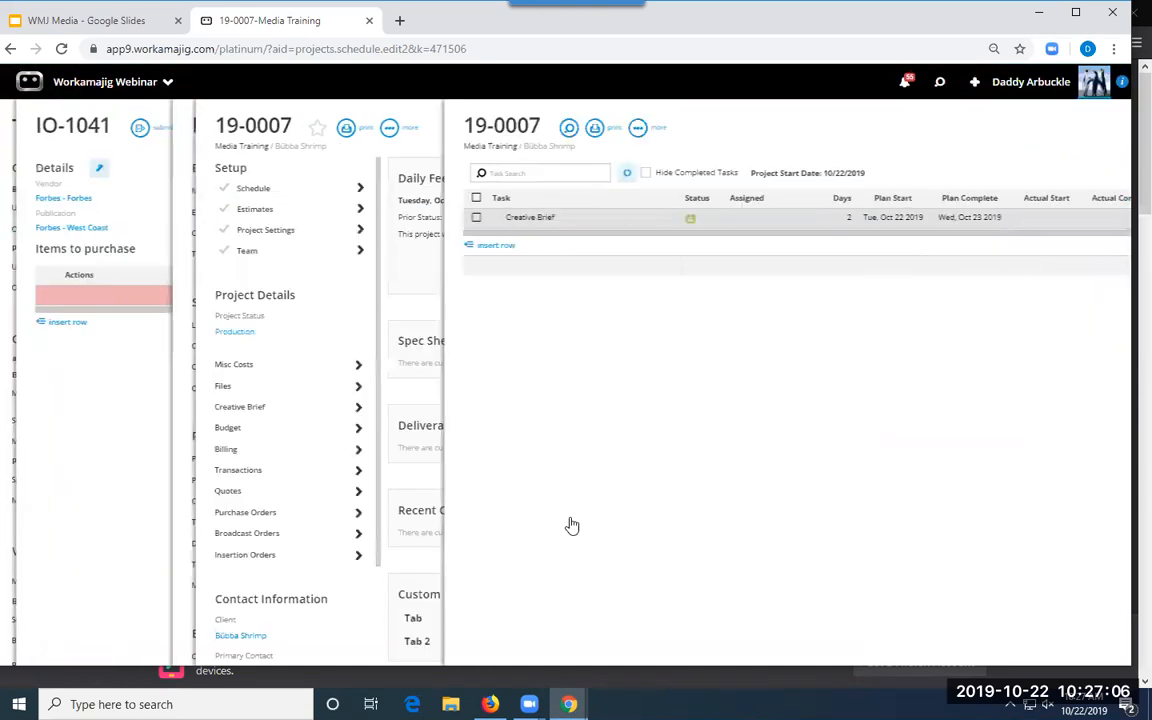
left_click(390, 487)
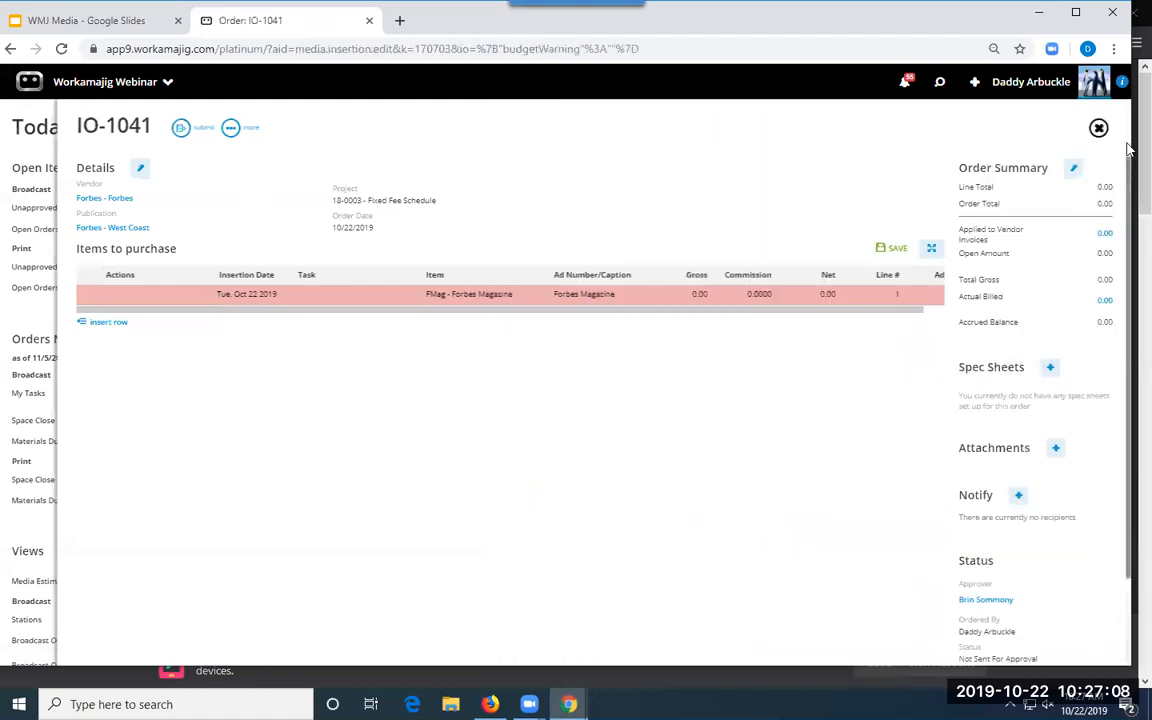
left_click(1098, 130)
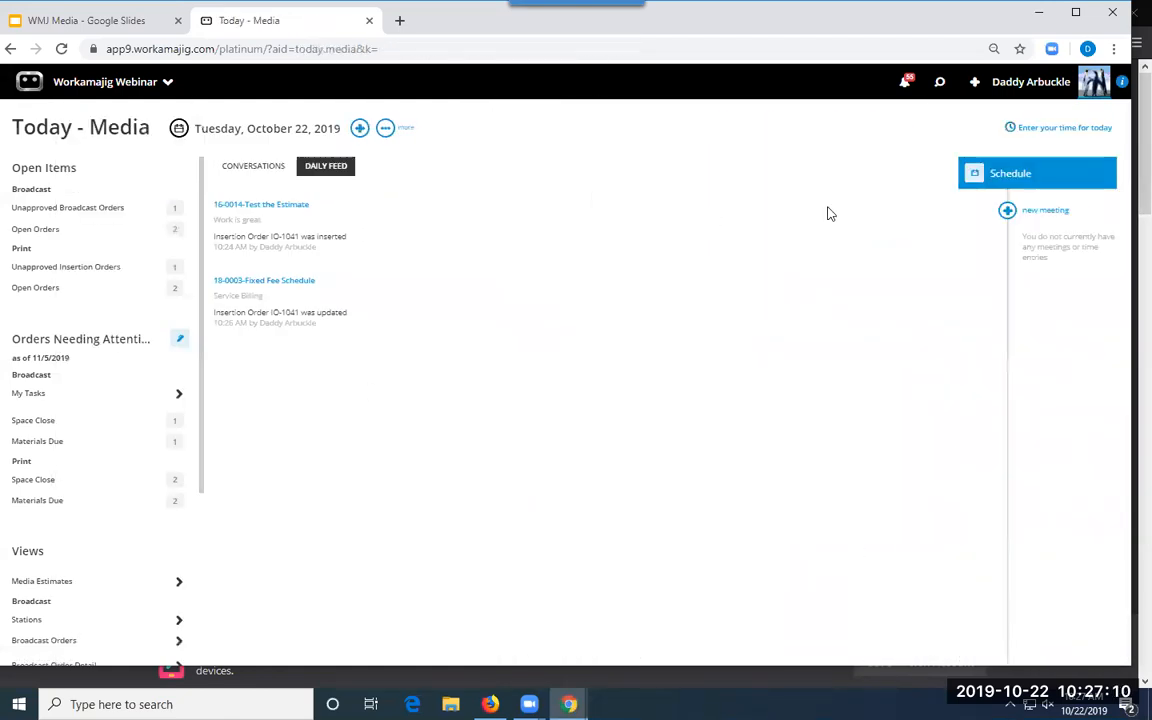
left_click(939, 83)
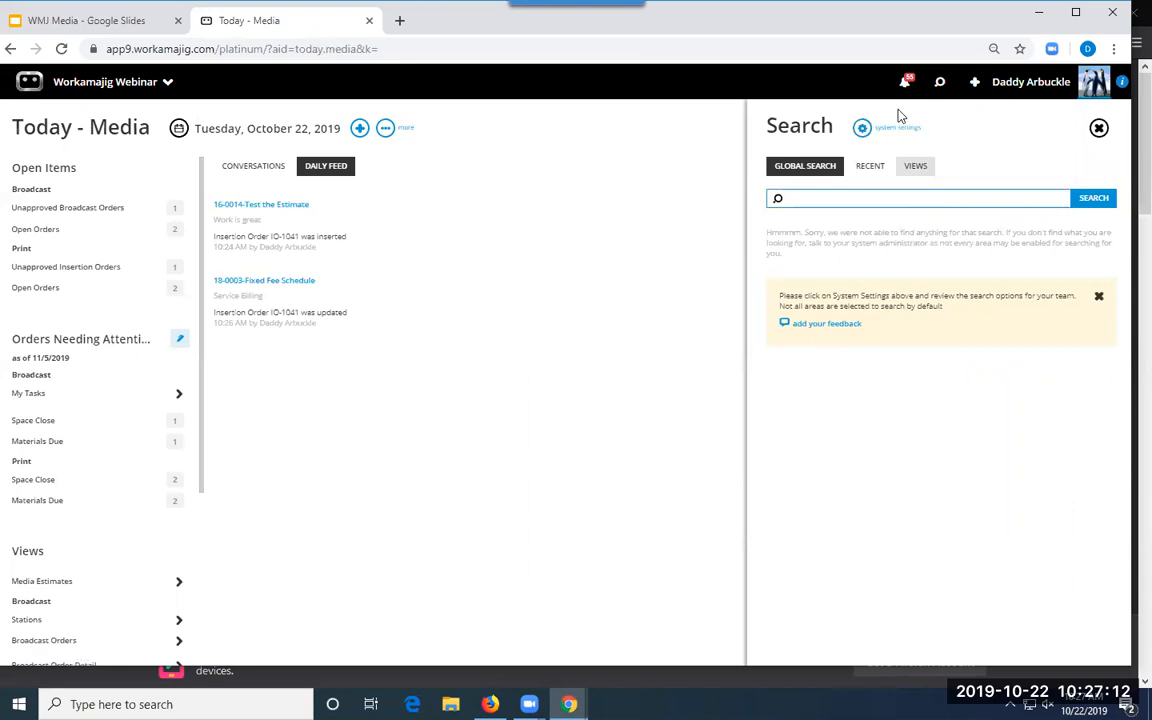
left_click(486, 212)
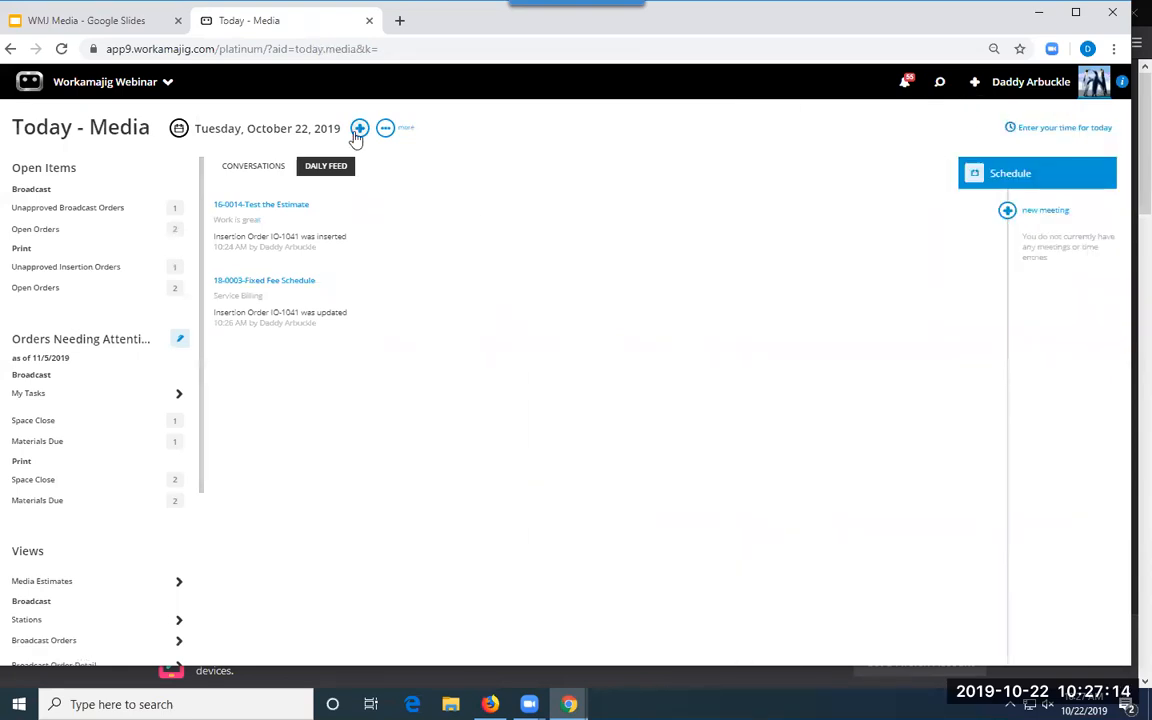
- Start a new insertion order with vendor BMC-Big Media Company, publication TM-The Magazine and GL company Smith Marketing
left_click(358, 130)
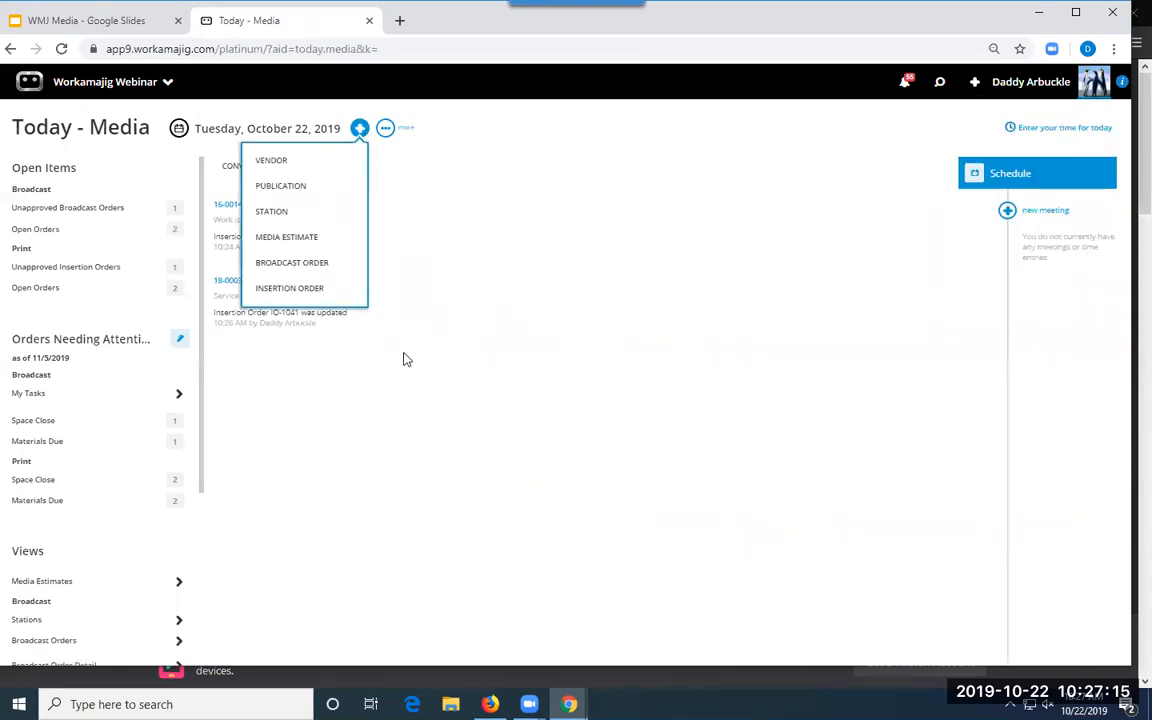
left_click(316, 289)
left_click(1106, 184)
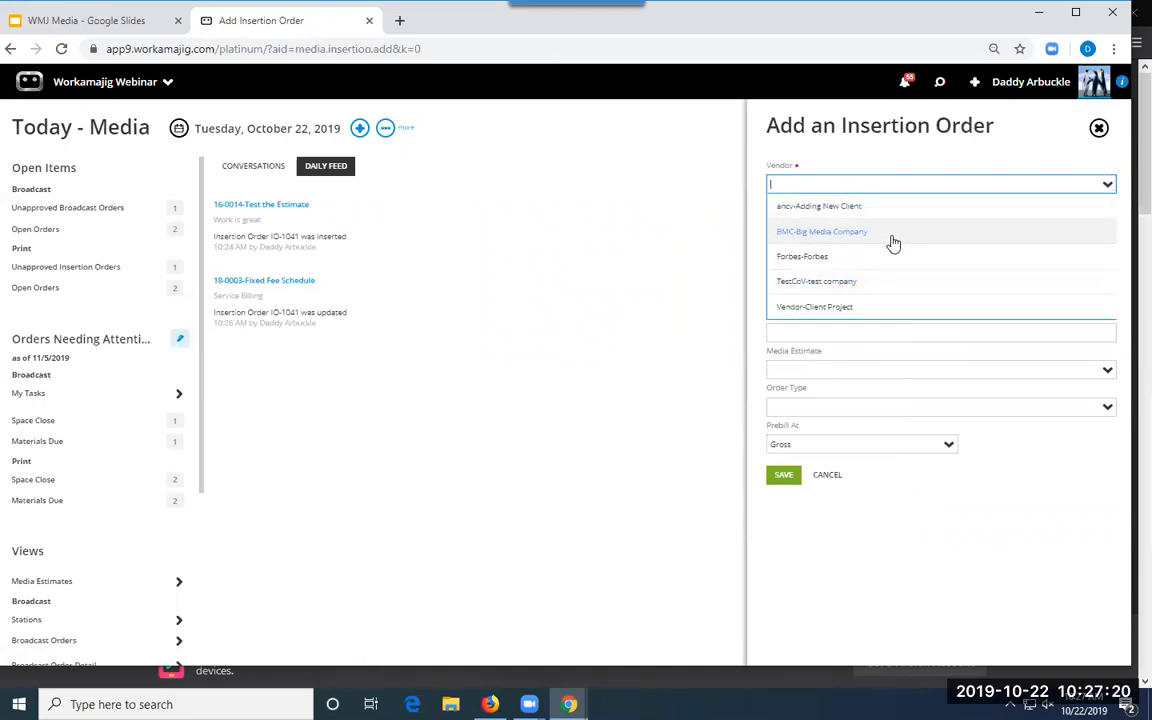
left_click(891, 234)
left_click(1107, 221)
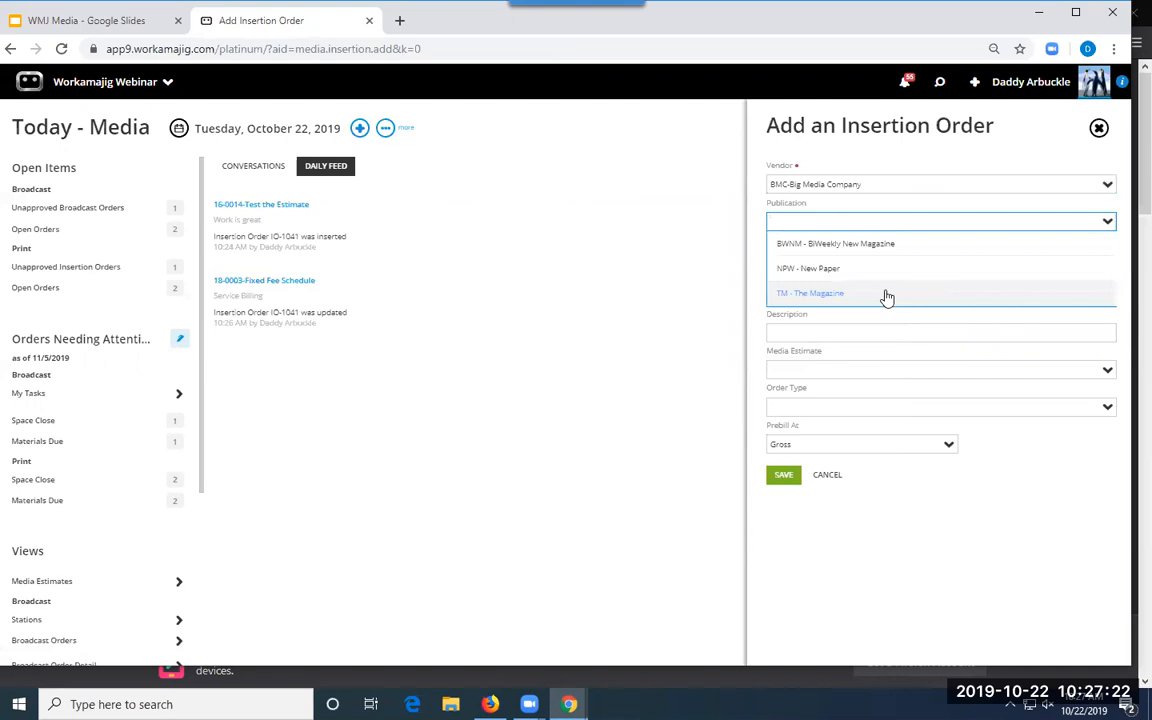
left_click(886, 294)
left_click(1107, 262)
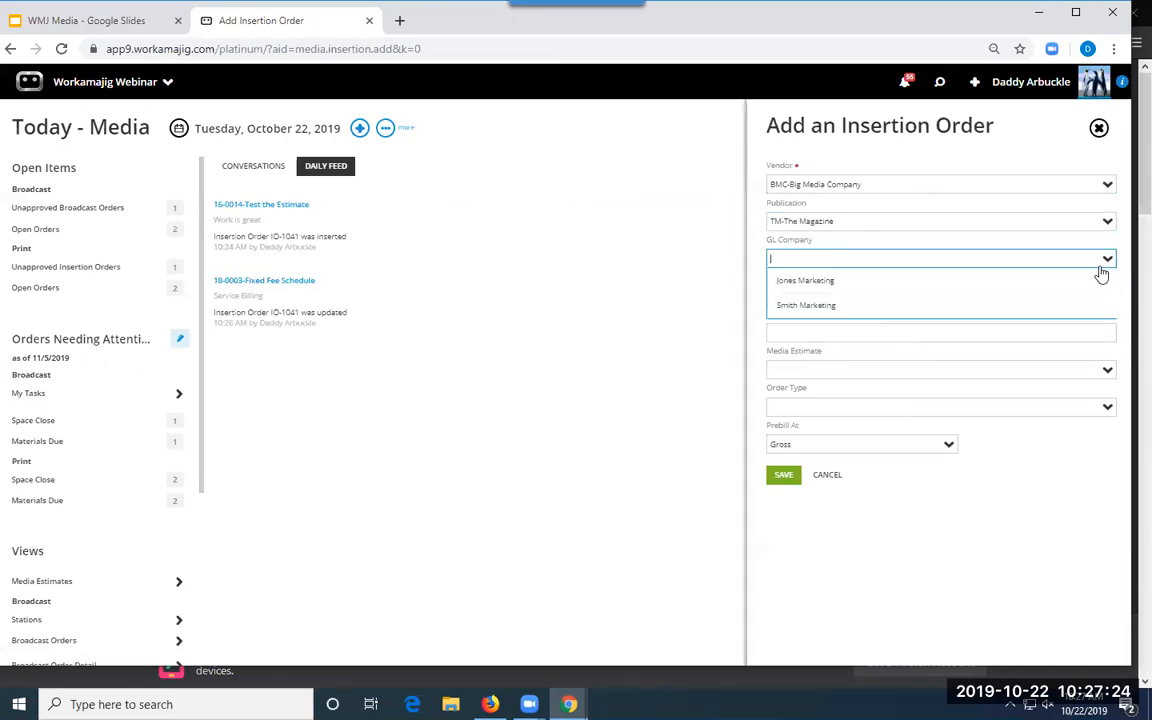
left_click(836, 310)
- Assign the new insertion order to project 19-0007 - Media Training with order type Facebook and save it
left_click(1107, 296)
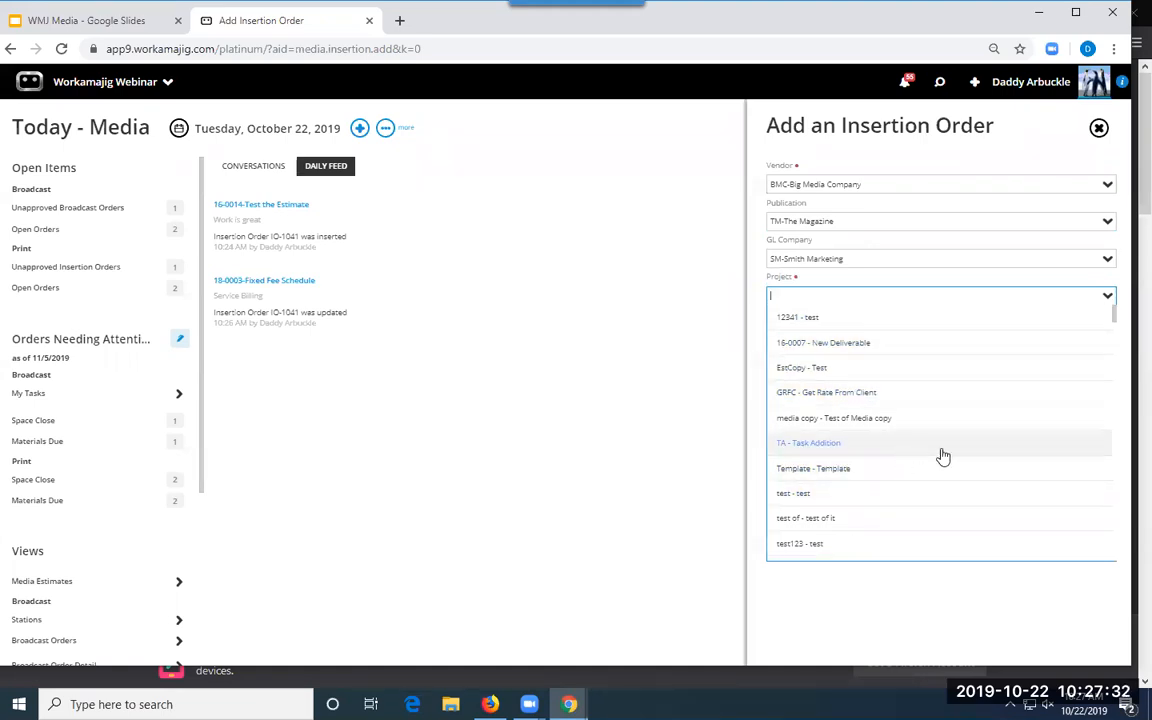
scroll(947, 473, "down", 5)
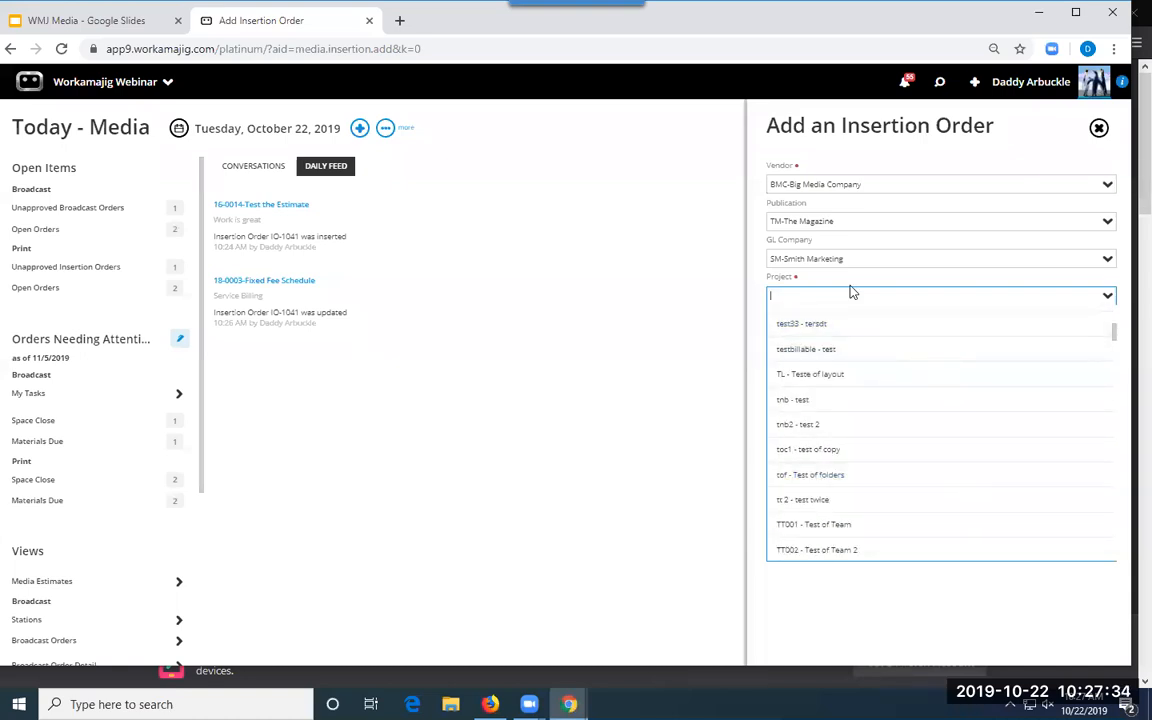
type("media")
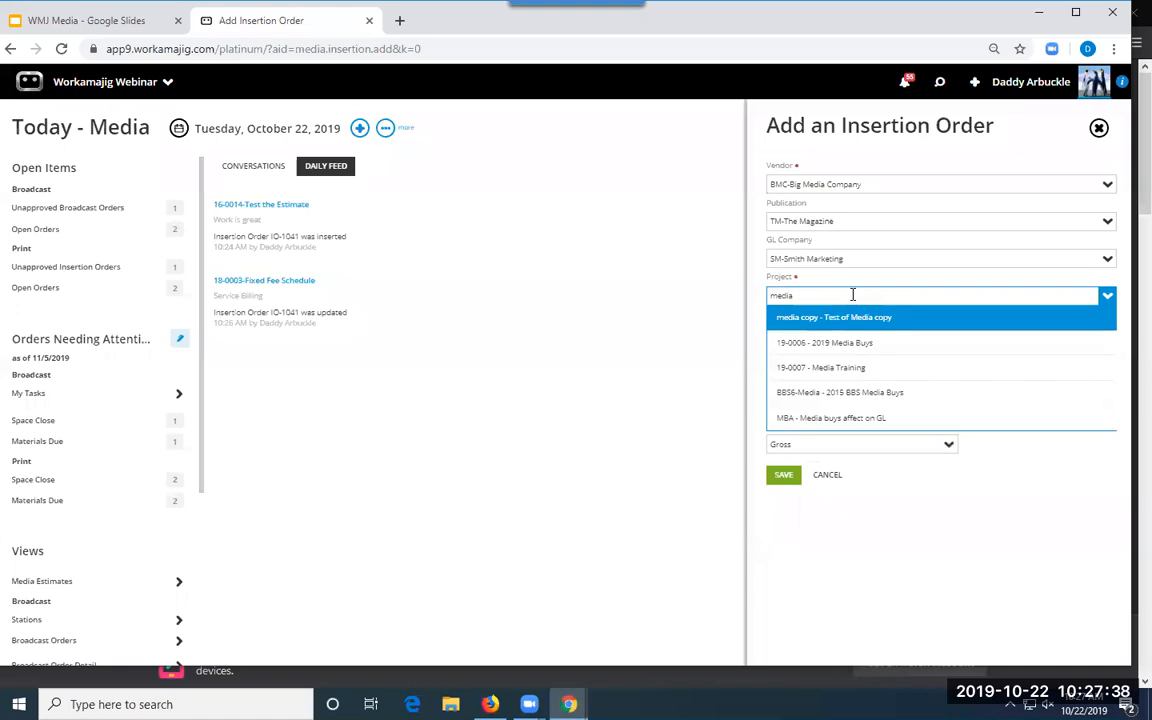
left_click(853, 366)
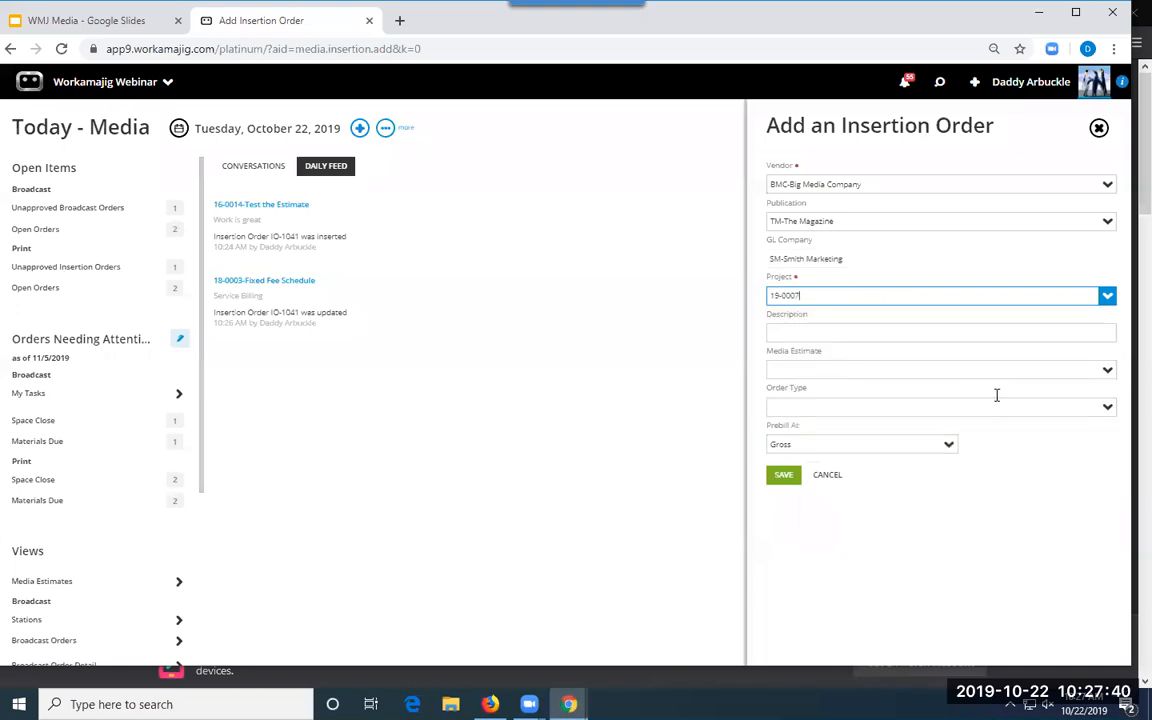
left_click(1106, 407)
left_click(802, 444)
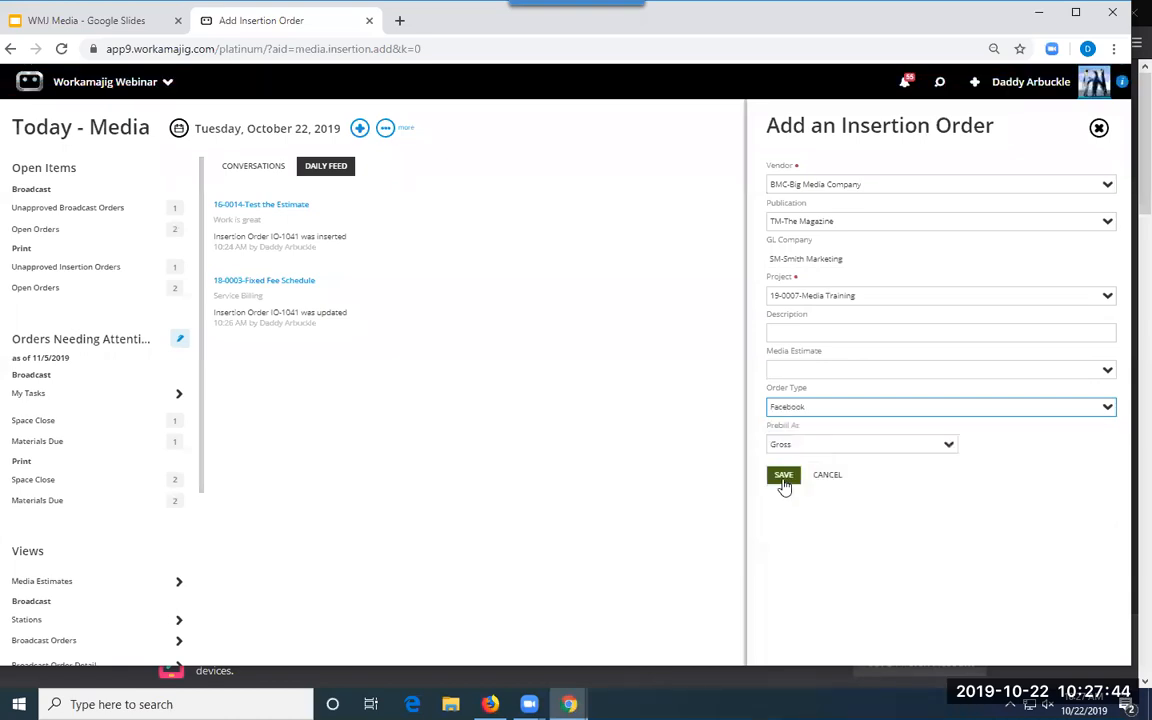
left_click(782, 478)
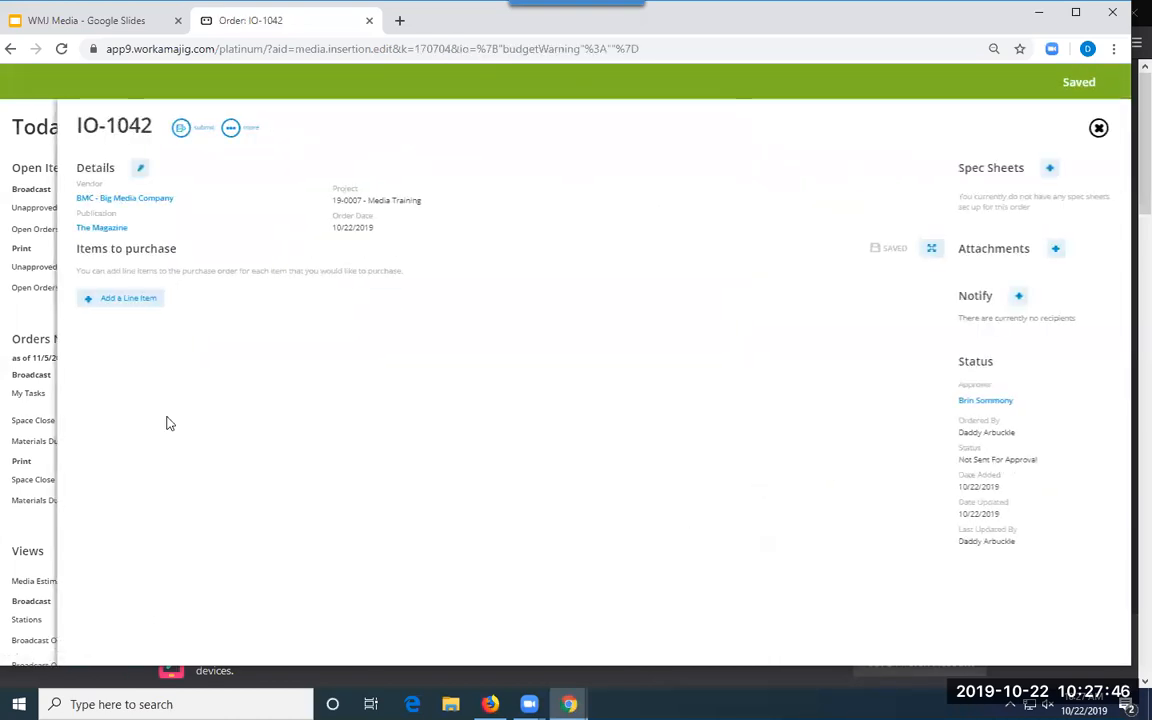
- Add a line item to the order with insertion date 10/28/2019 and check which tasks are available for it
left_click(134, 300)
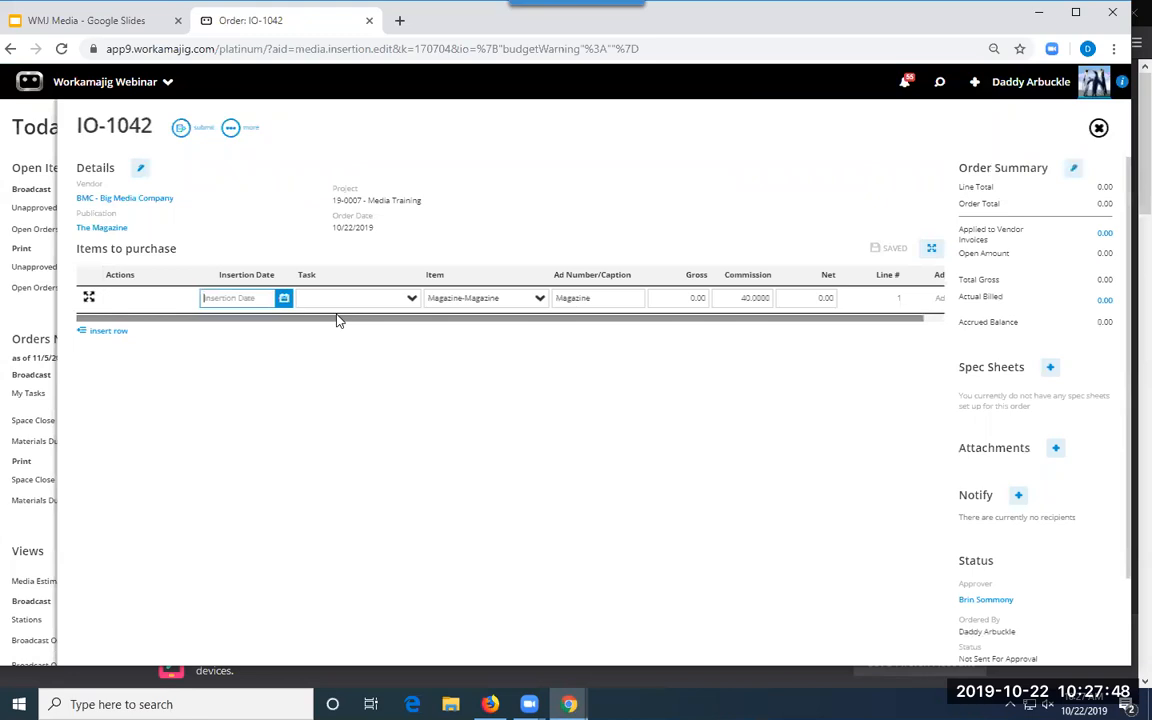
left_click(284, 298)
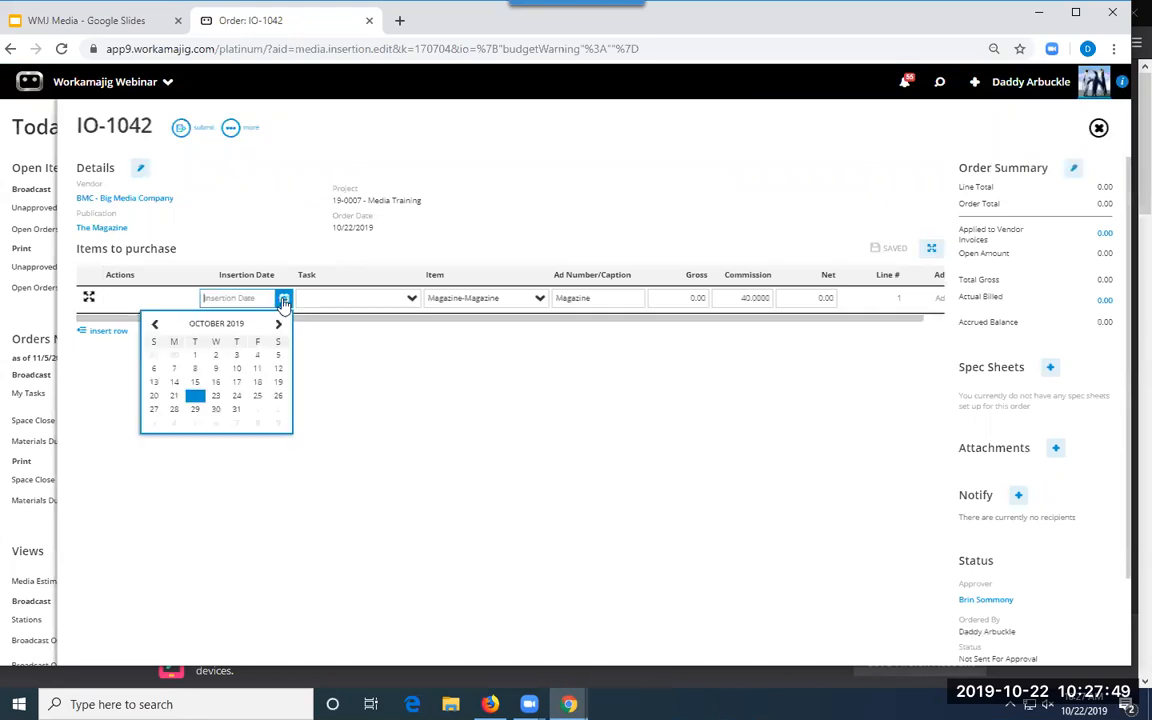
left_click(174, 409)
left_click(413, 302)
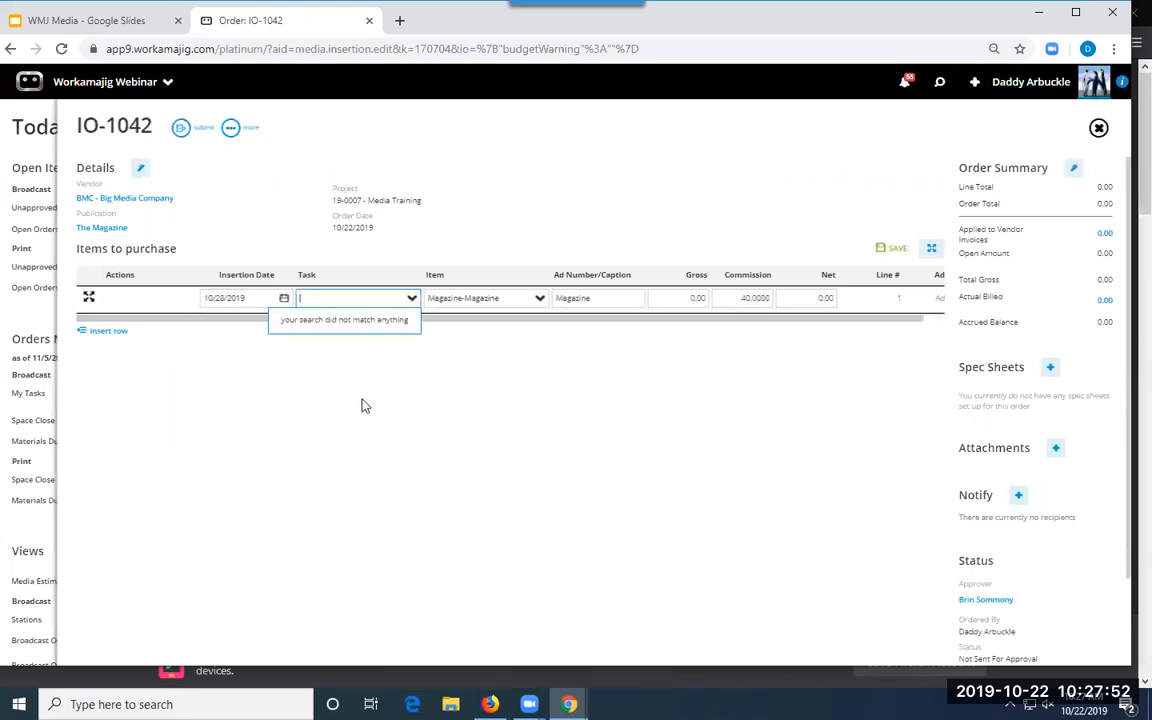
left_click(438, 384)
left_click(360, 297)
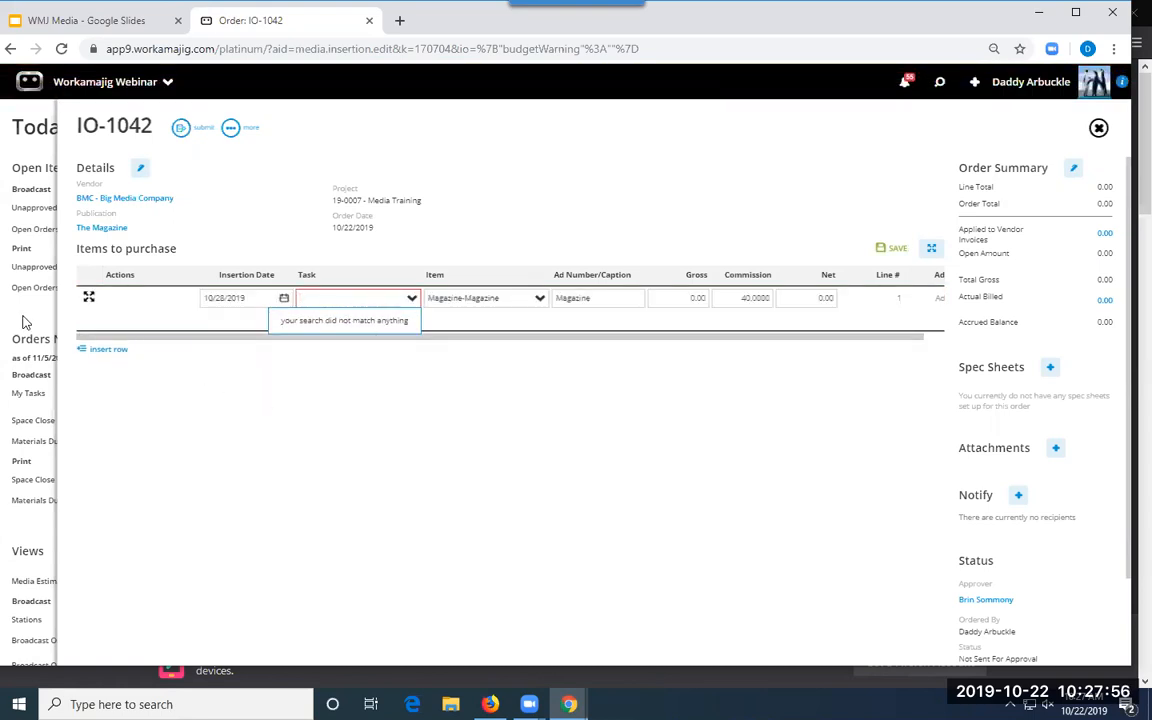
- Open the schedule of project 19-0007 - Media Training from the recently viewed records
left_click(939, 82)
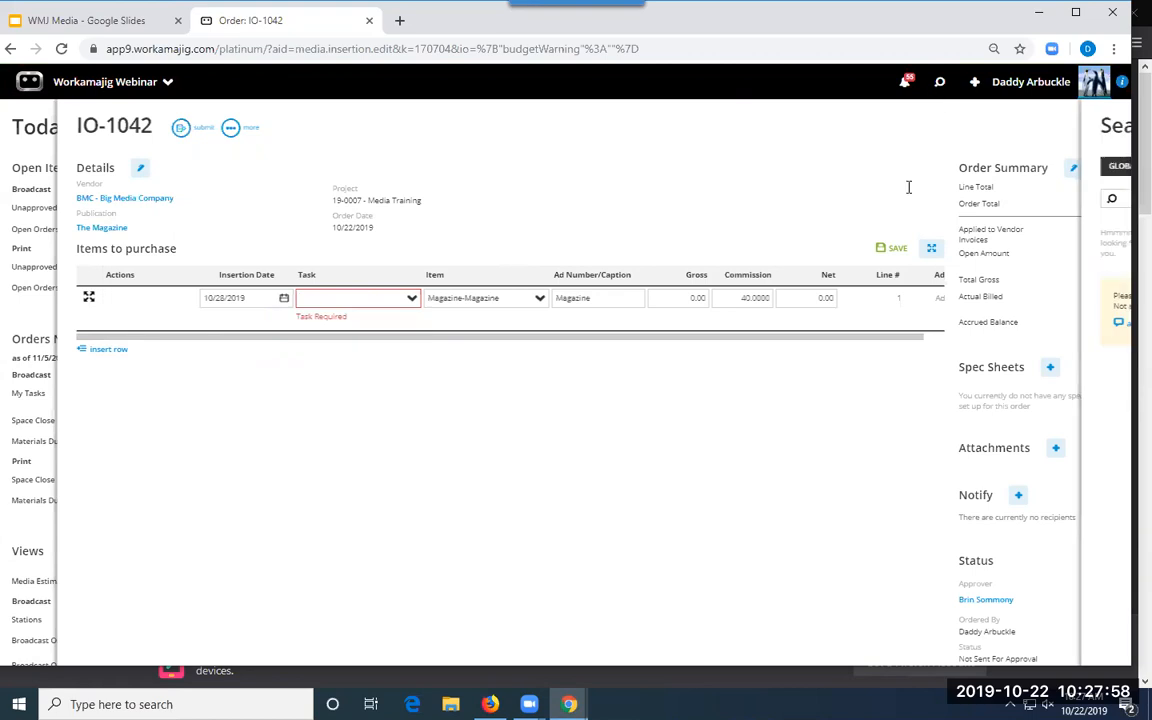
left_click(870, 167)
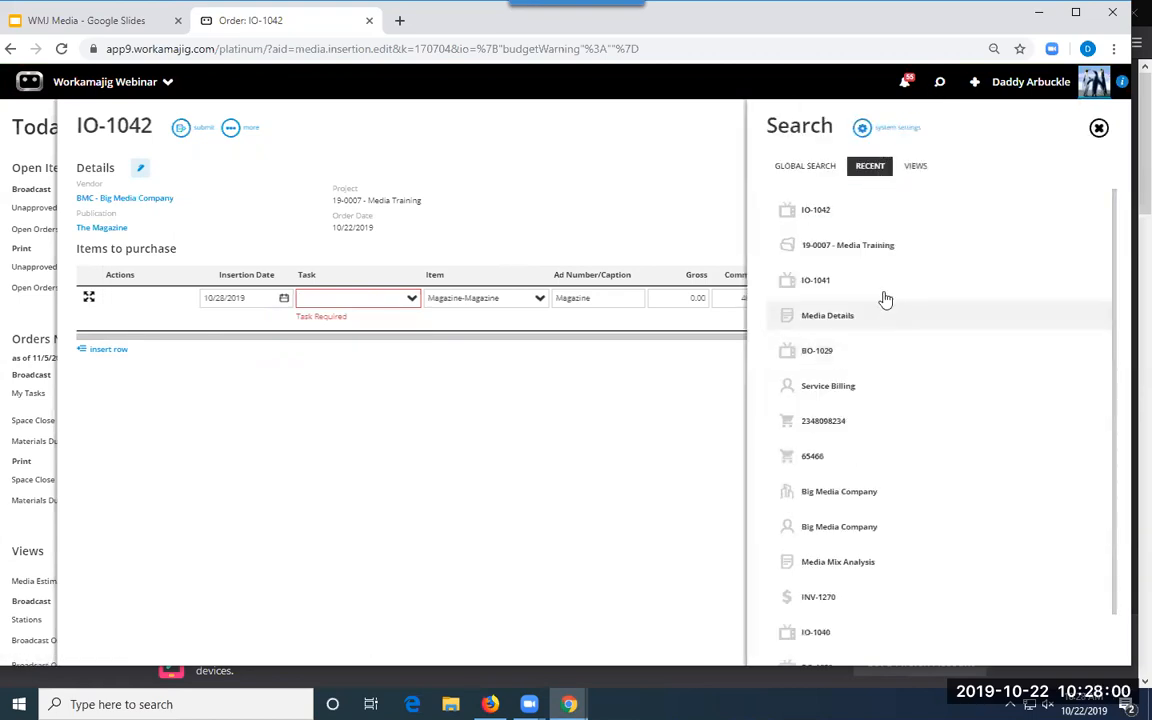
left_click(874, 248)
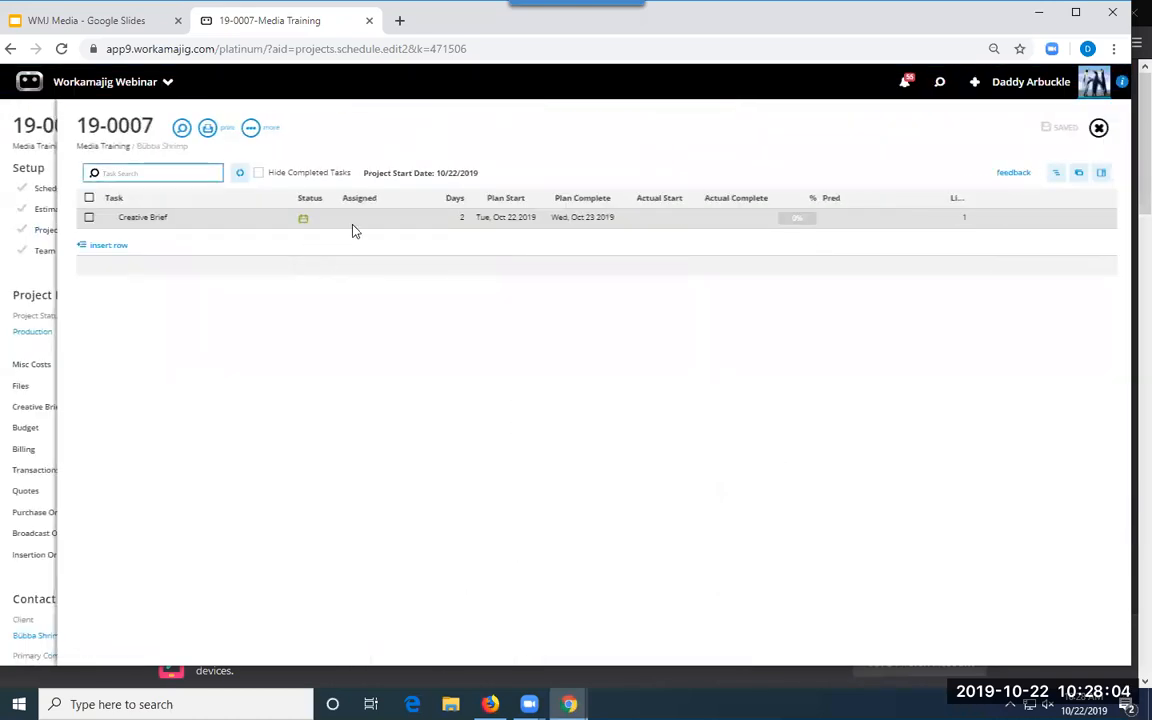
- Enable Track Budgets on the Creative Brief task and save the project schedule
left_click(1101, 172)
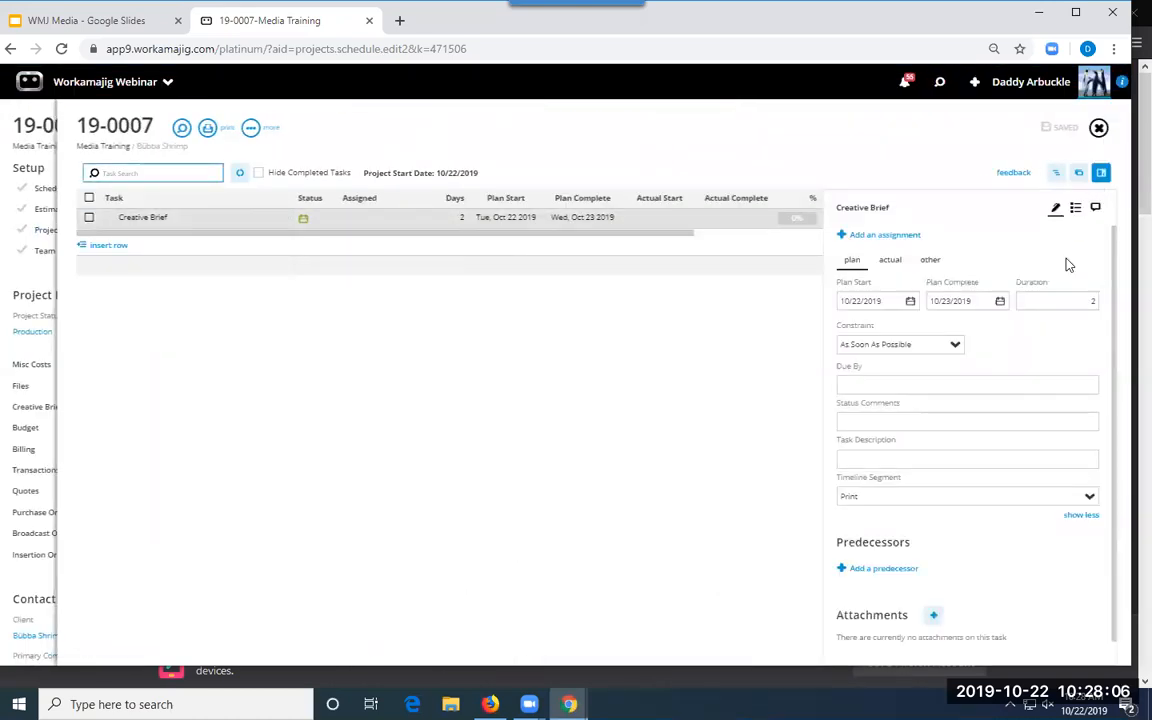
scroll(1007, 339, "down", 1)
scroll(1007, 339, "up", 1)
left_click(930, 260)
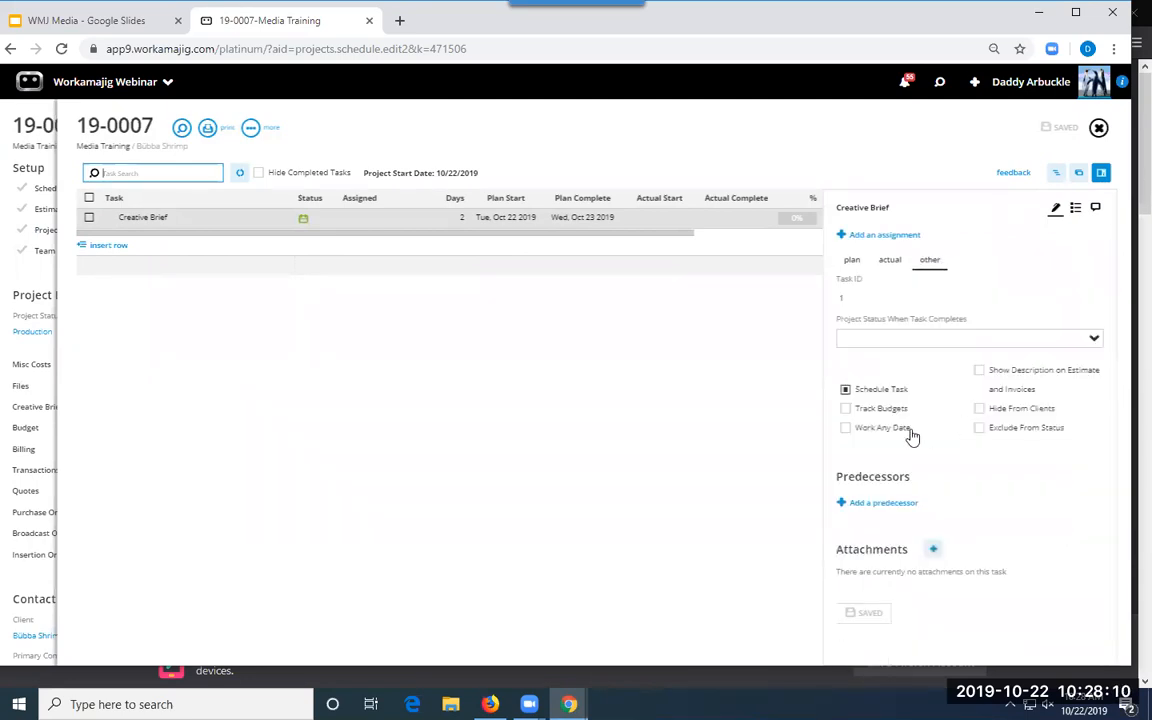
left_click(845, 389)
left_click(1060, 130)
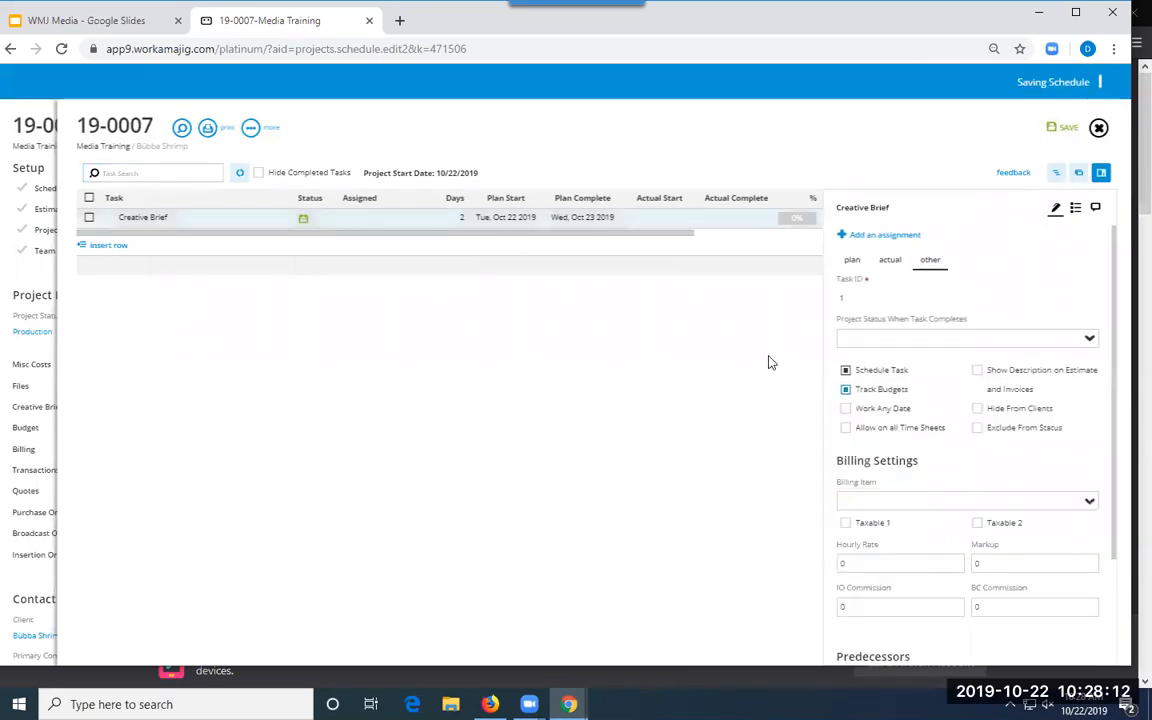
- Return to the insertion order, assign task 1 - Creative Brief to its line item and set the gross amount to 400.00
left_click(36, 364)
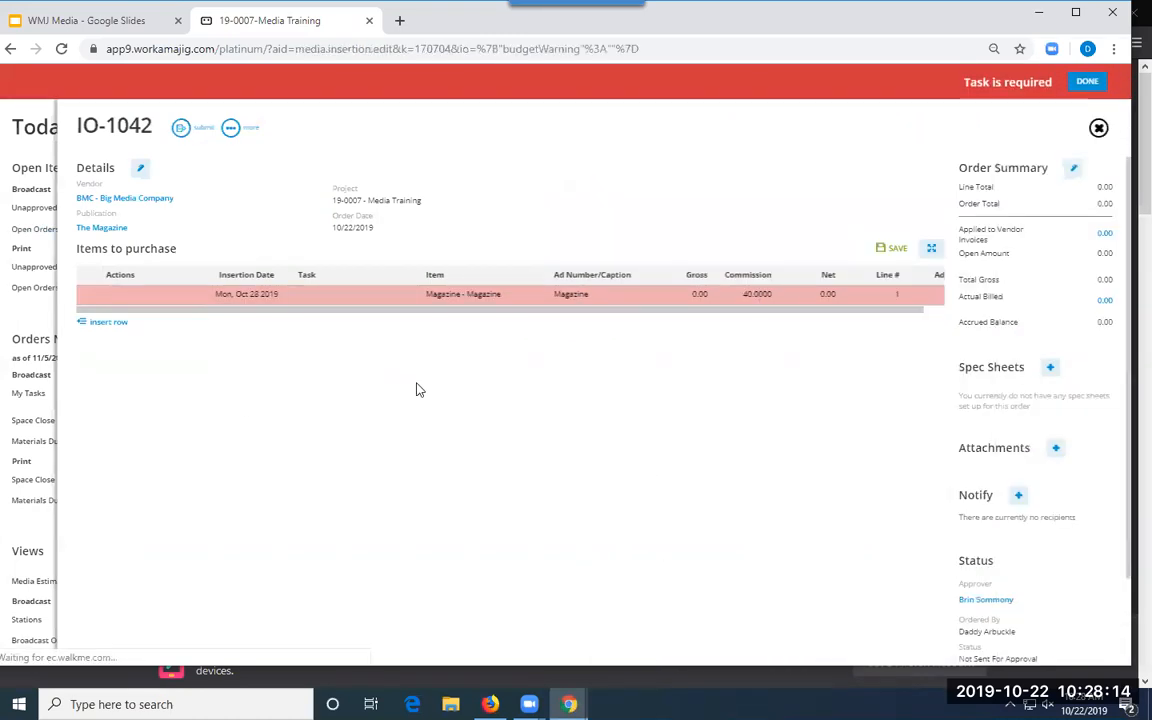
left_click(378, 300)
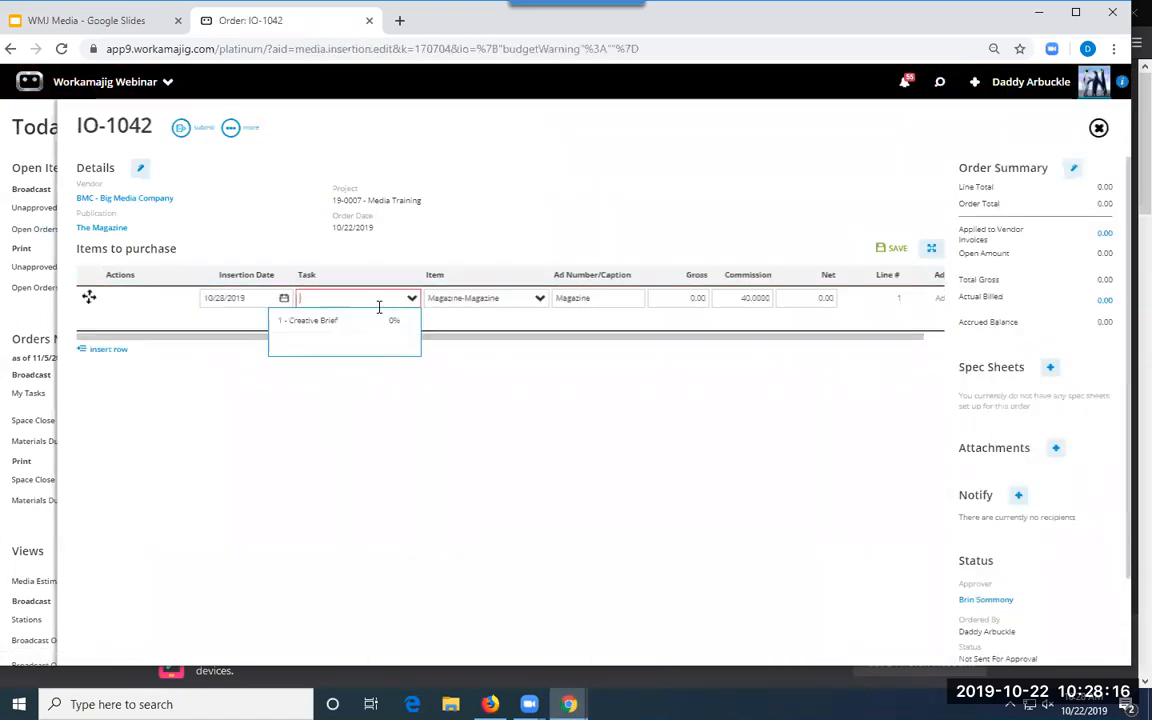
left_click(328, 322)
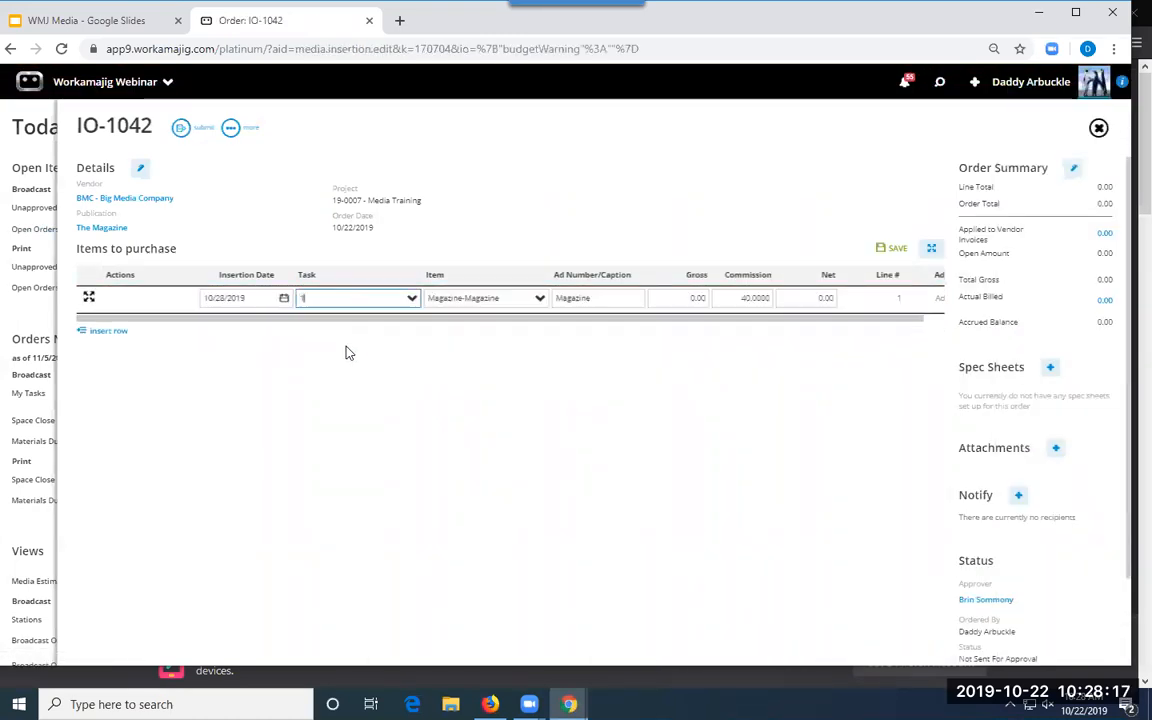
left_click(664, 355)
left_click(700, 298)
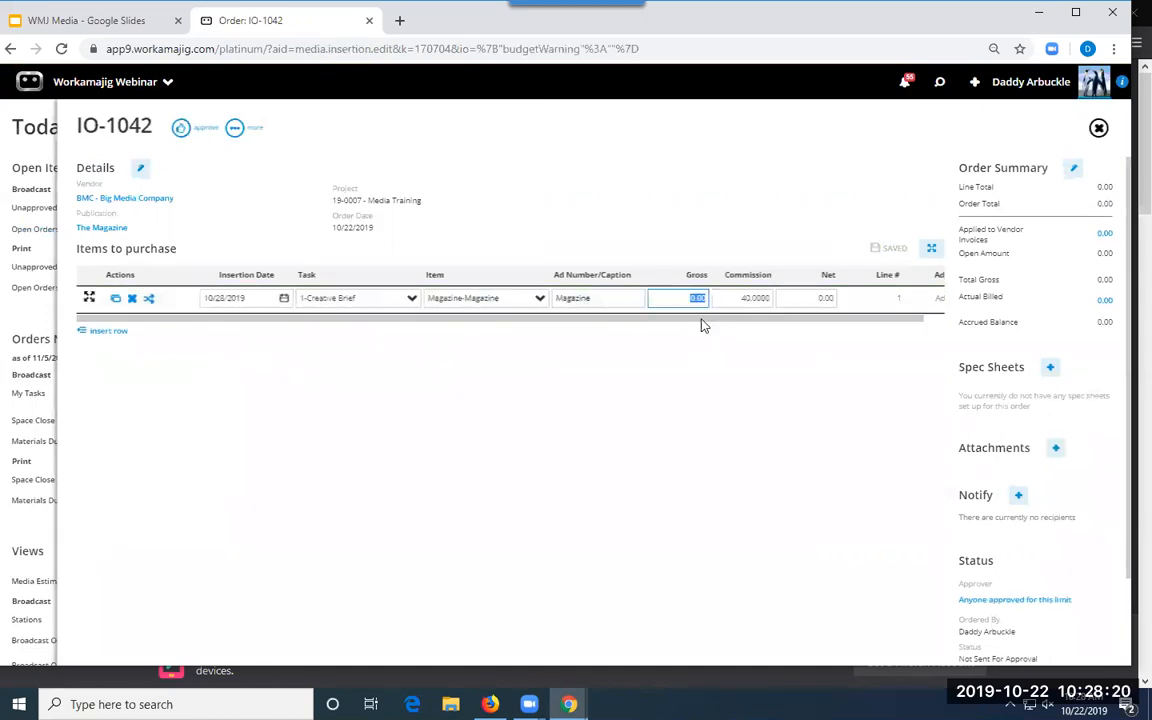
left_click(715, 380)
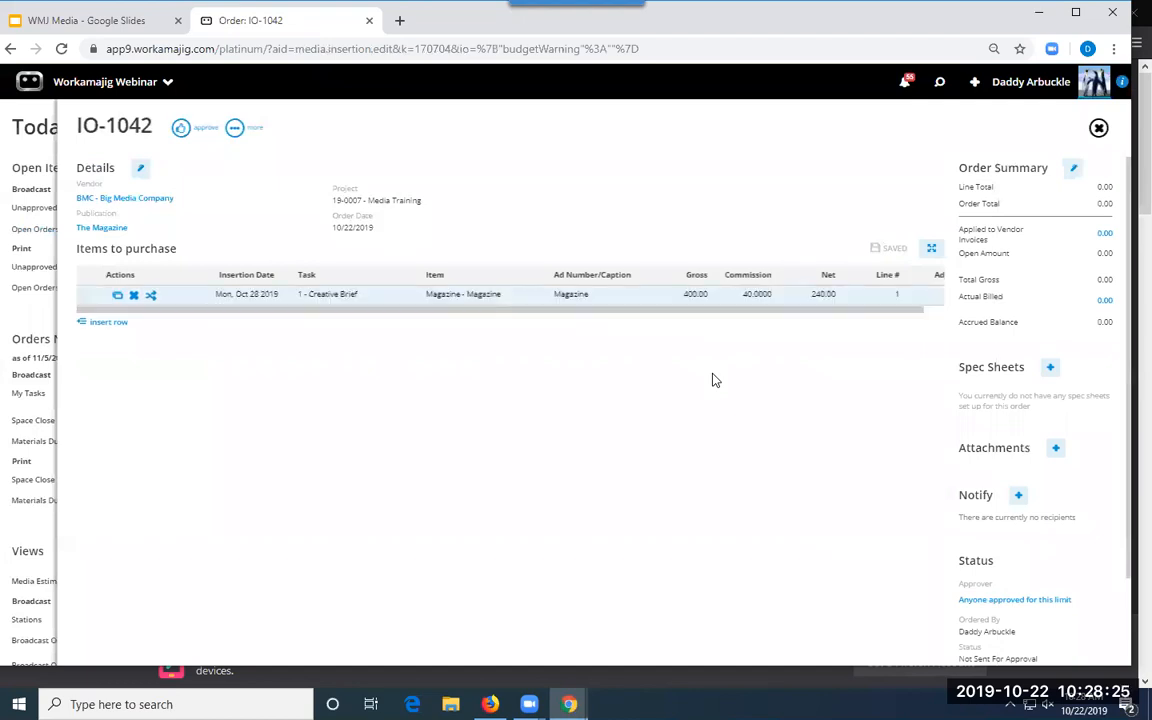
- Examine the line item's commission, net and item fields
left_click(757, 300)
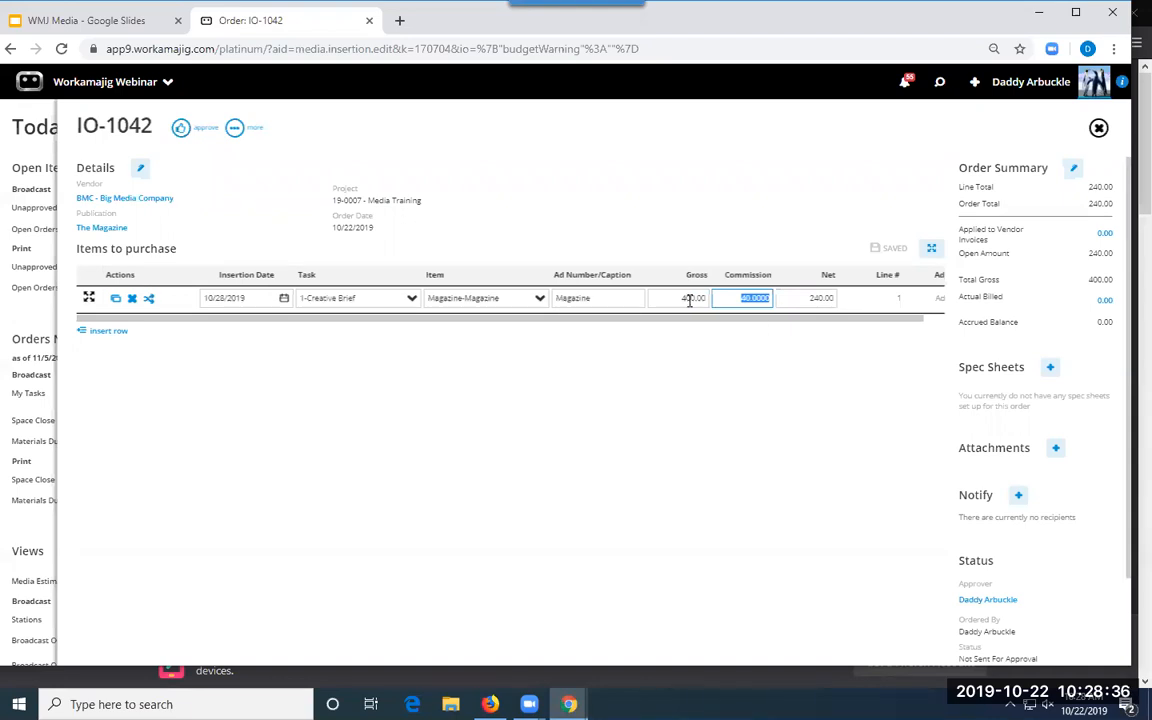
left_click(825, 303)
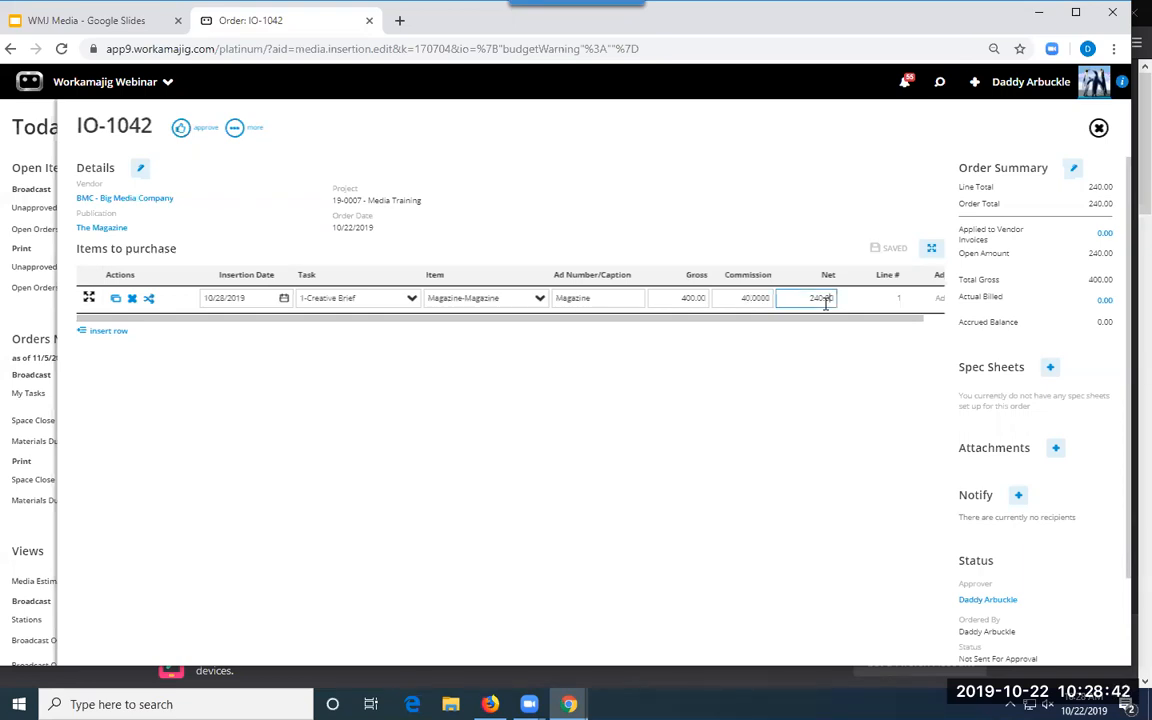
left_click(837, 403)
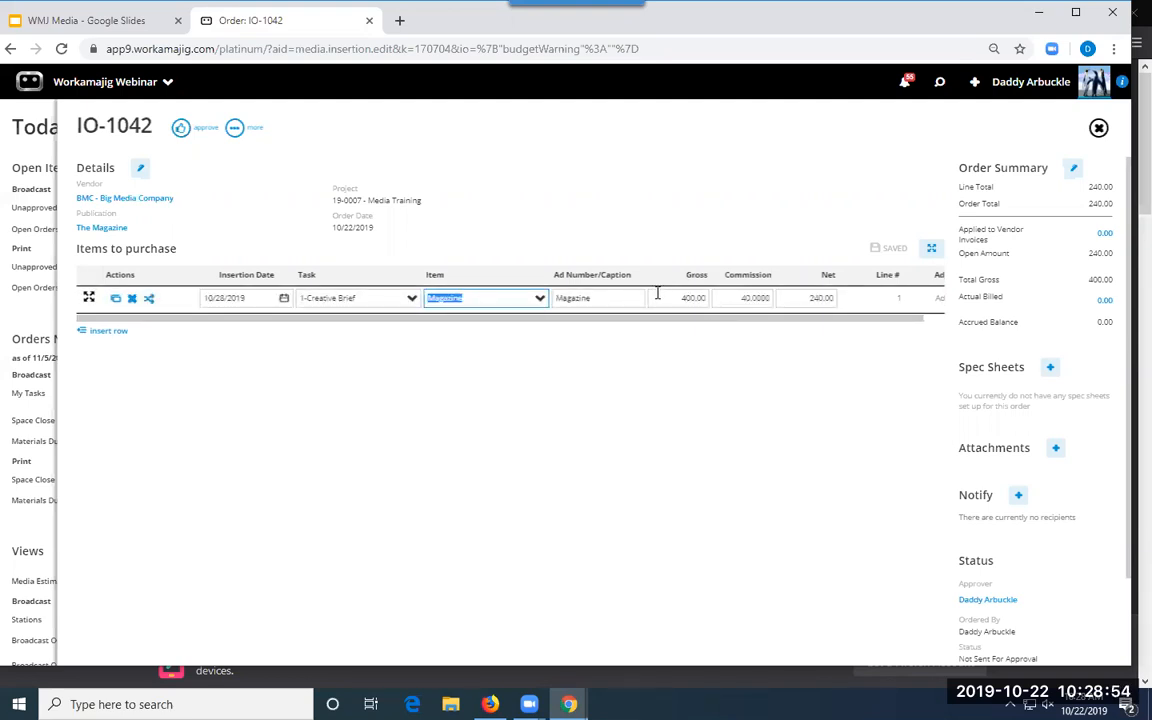
- Expand the line item's details, set the number of impressions to 200 and the ad type to Display Ad, and save
left_click(88, 298)
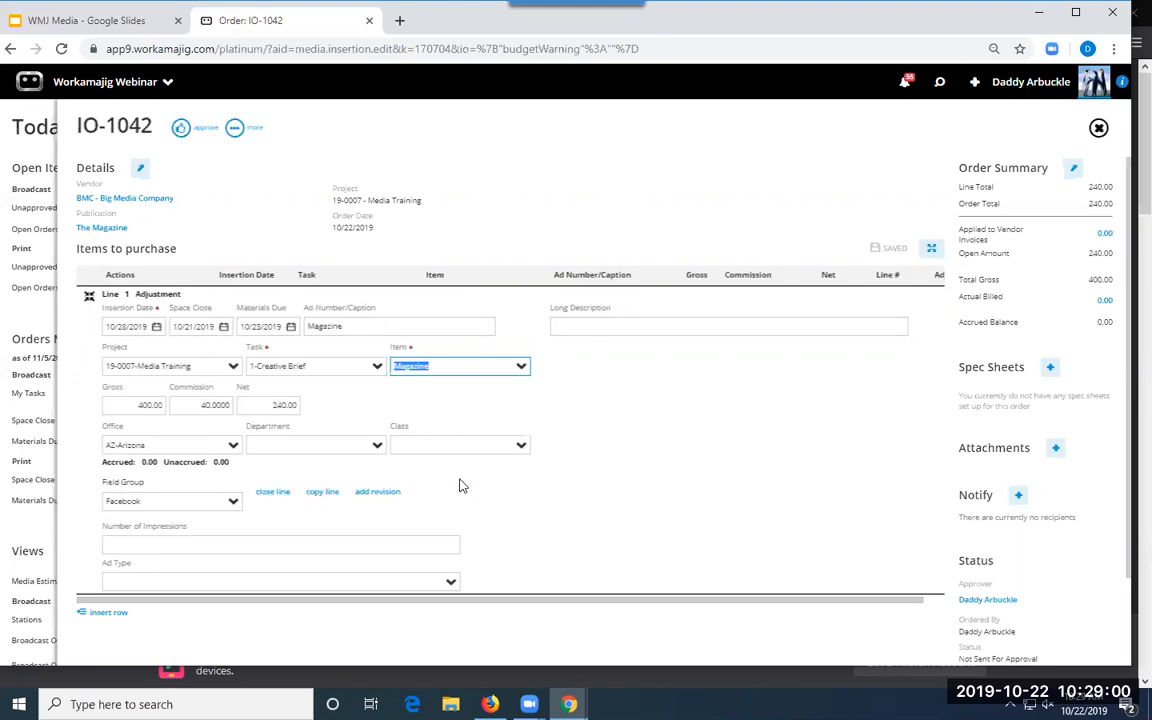
left_click(157, 543)
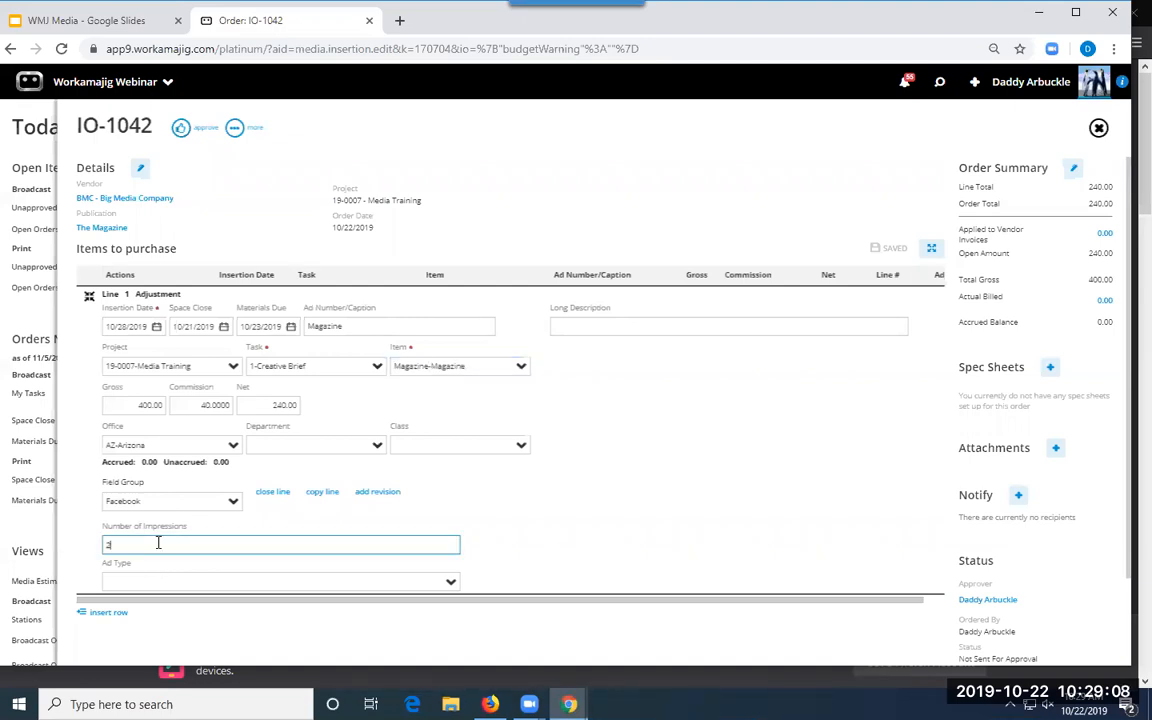
left_click(450, 582)
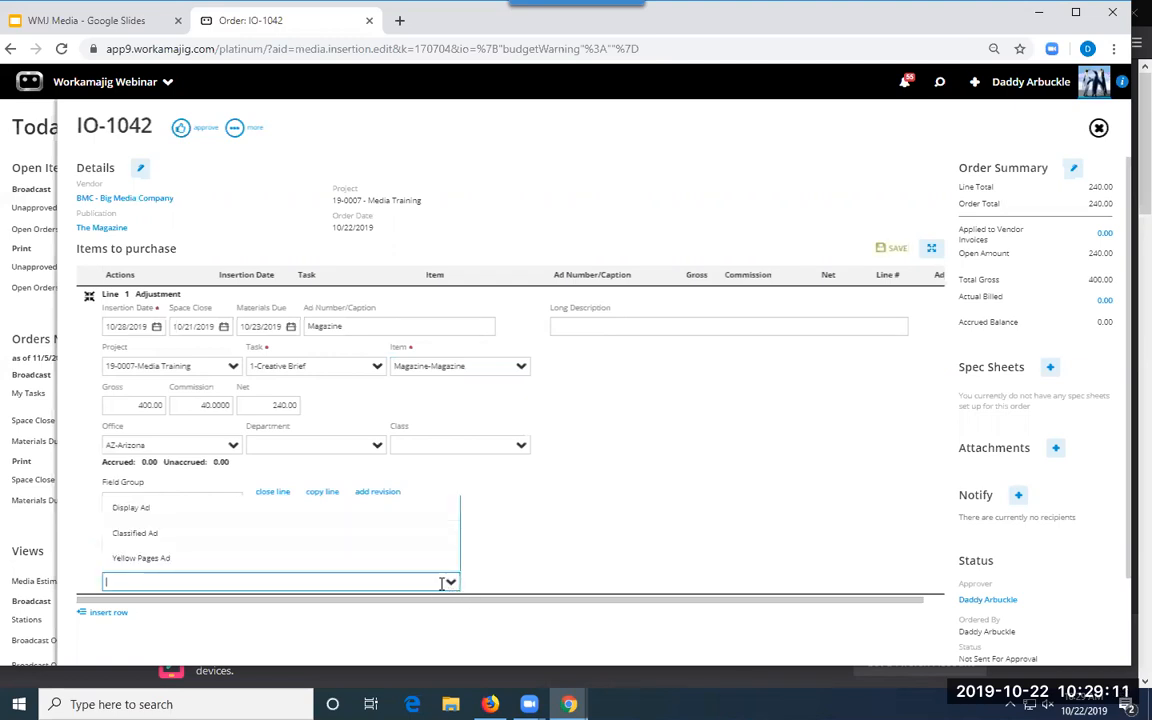
left_click(144, 508)
left_click(547, 487)
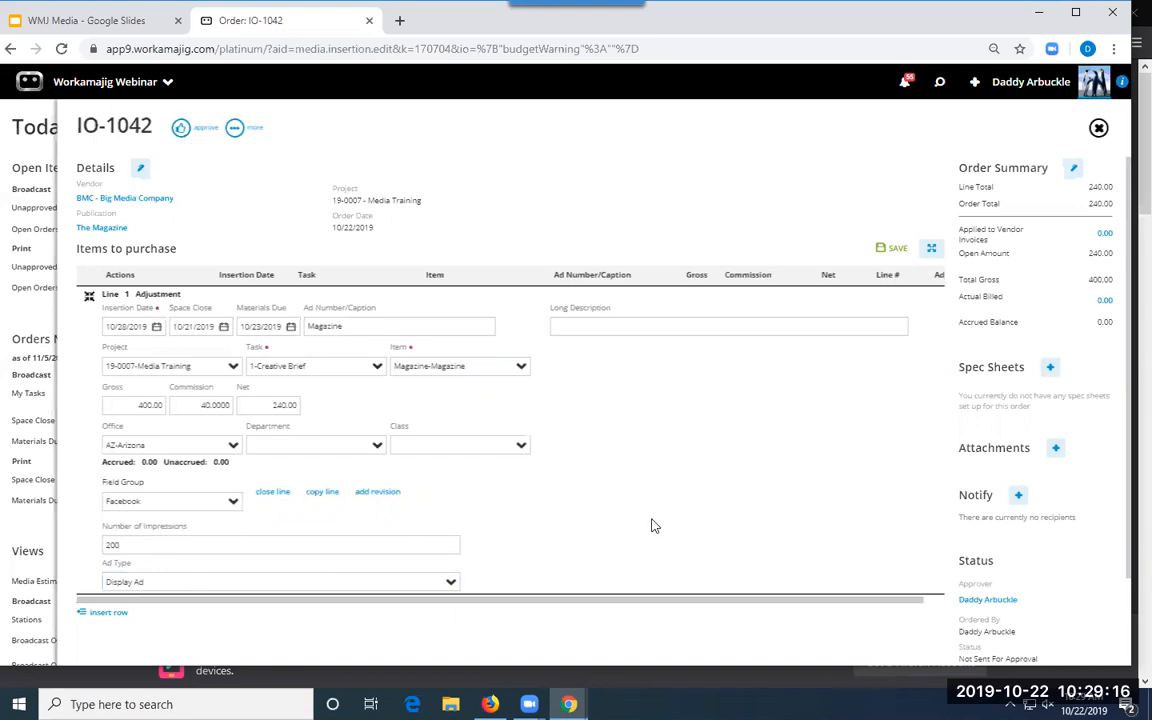
left_click(632, 184)
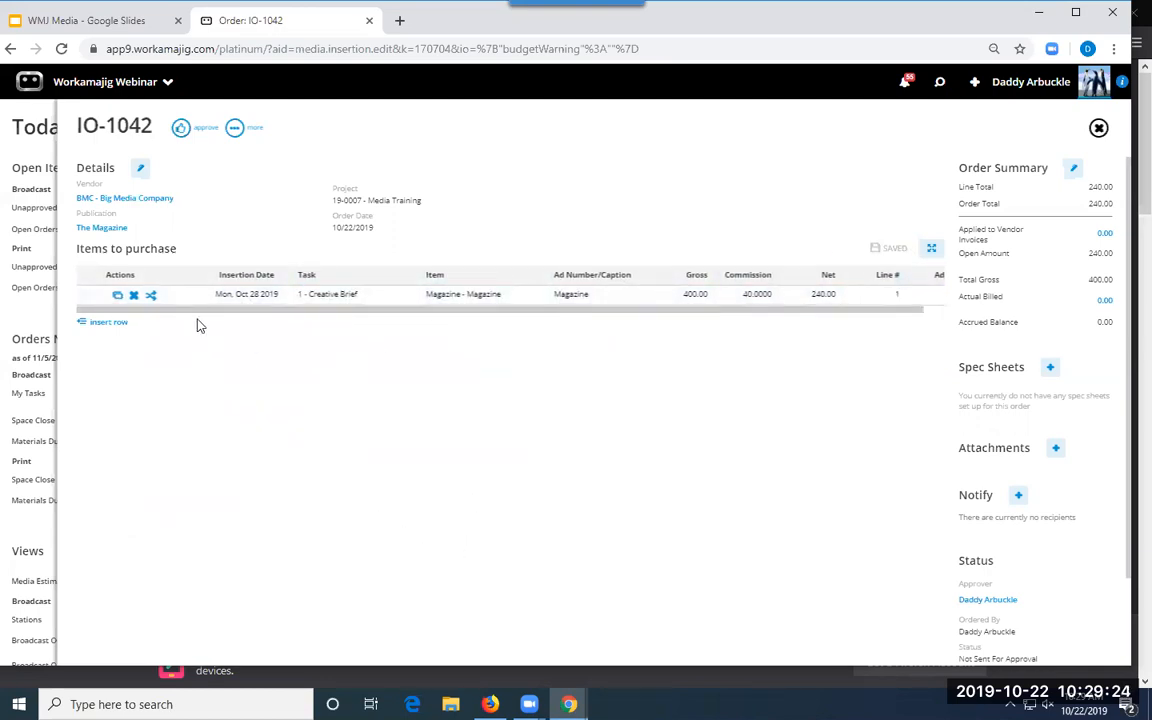
- Duplicate the line item and set the copy's insertion date to 11/4/2019
left_click(117, 296)
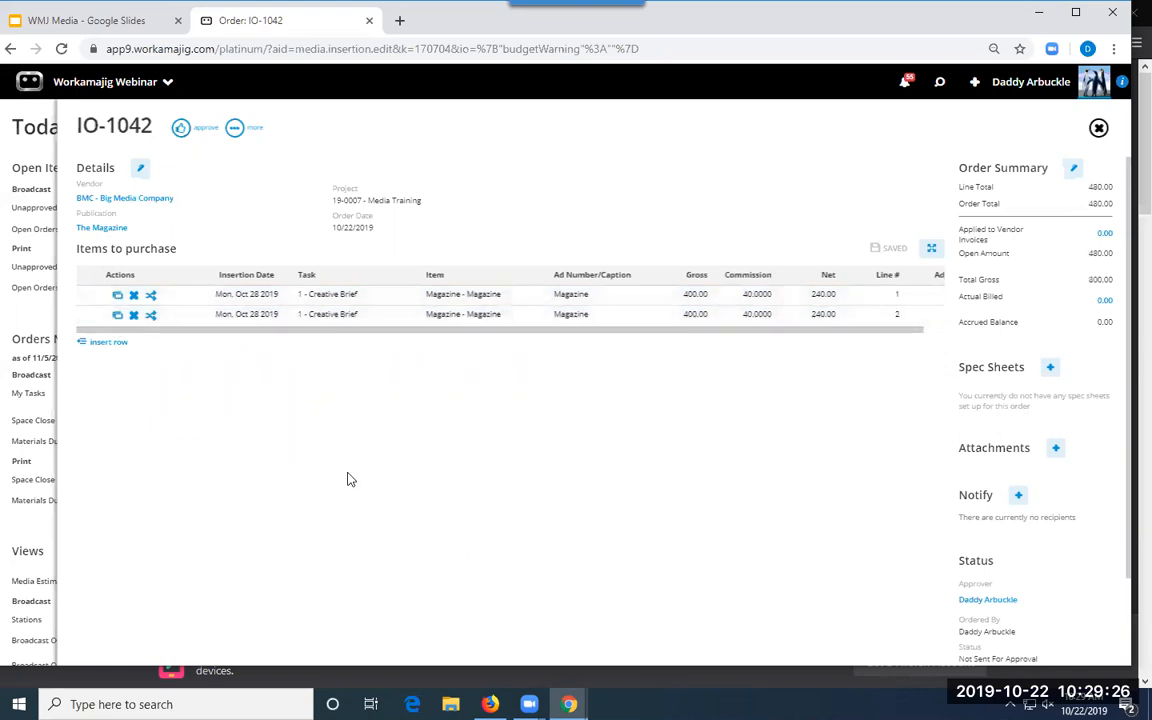
left_click(252, 318)
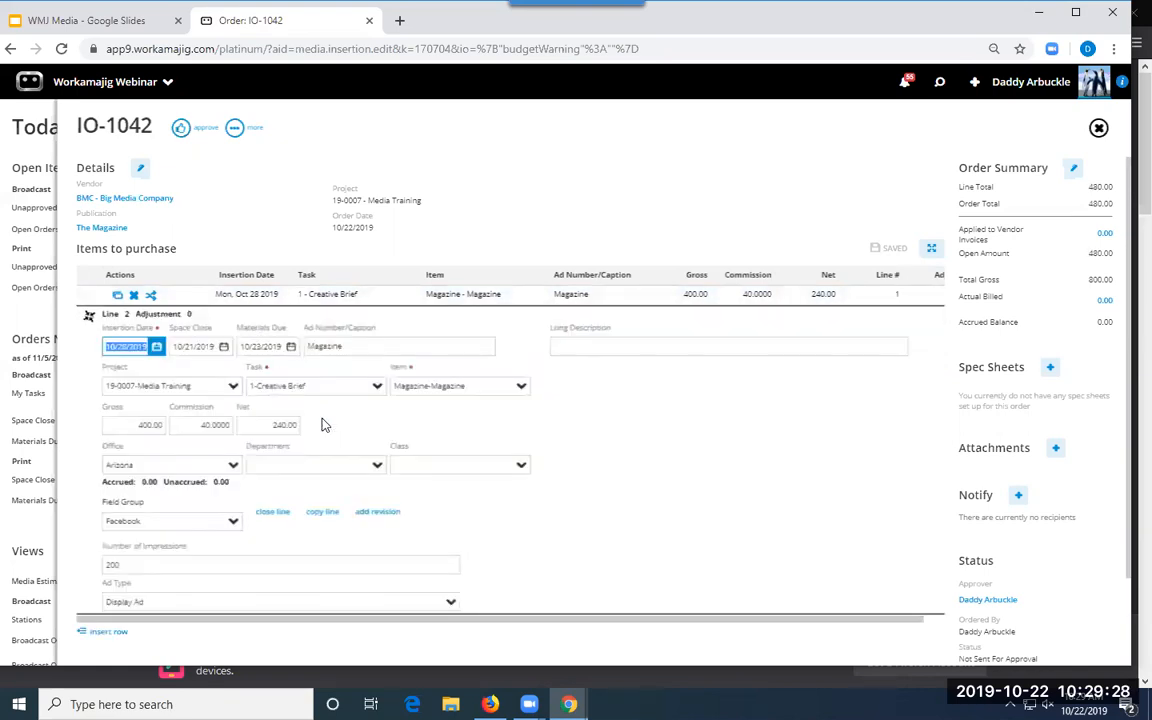
left_click(156, 346)
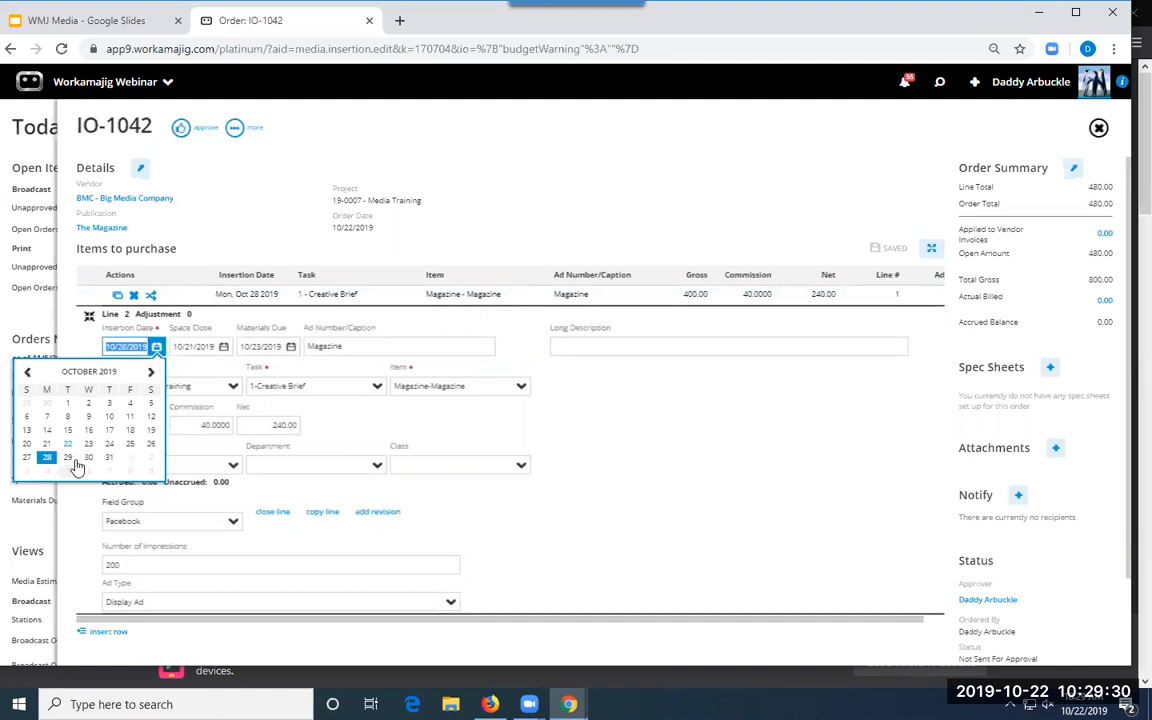
left_click(151, 371)
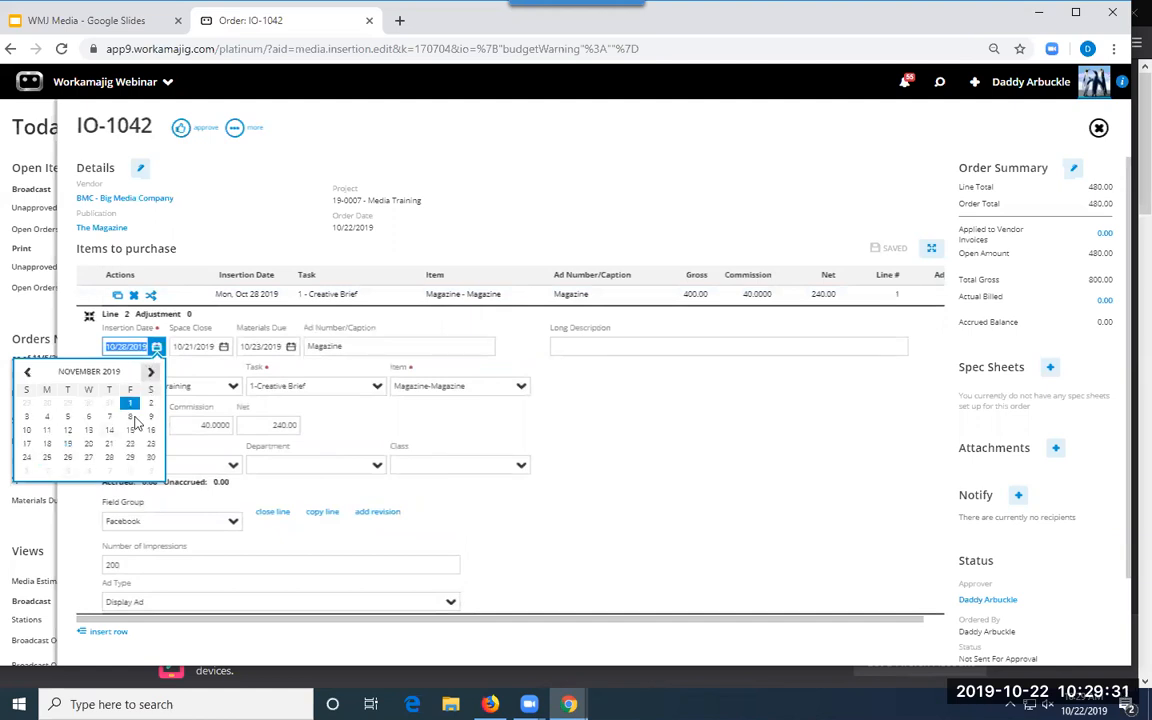
left_click(46, 417)
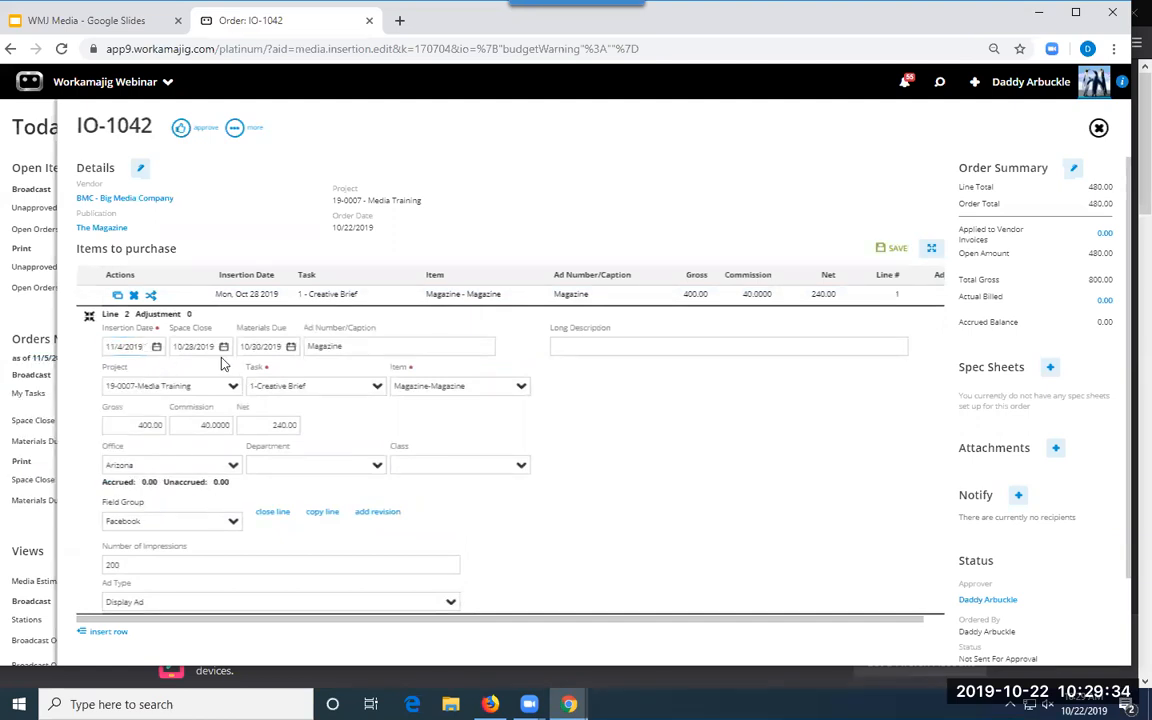
left_click(558, 184)
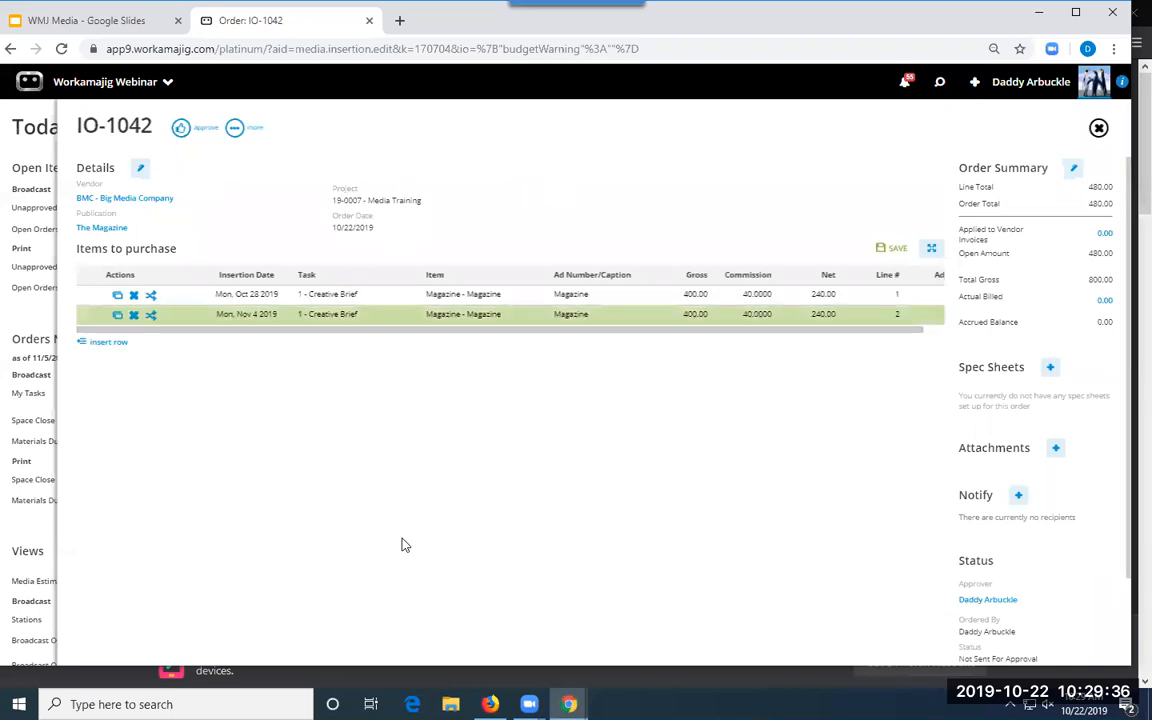
- Reopen the second line item's details and examine its space close and materials due dates
left_click(185, 314)
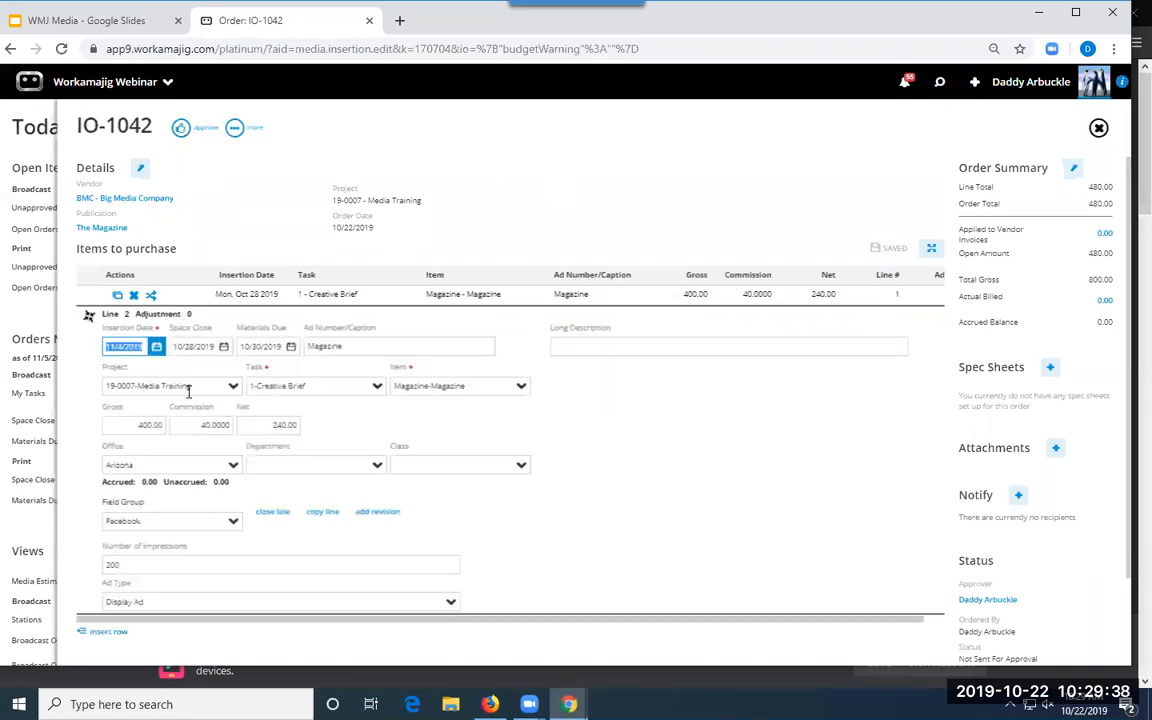
left_click(223, 346)
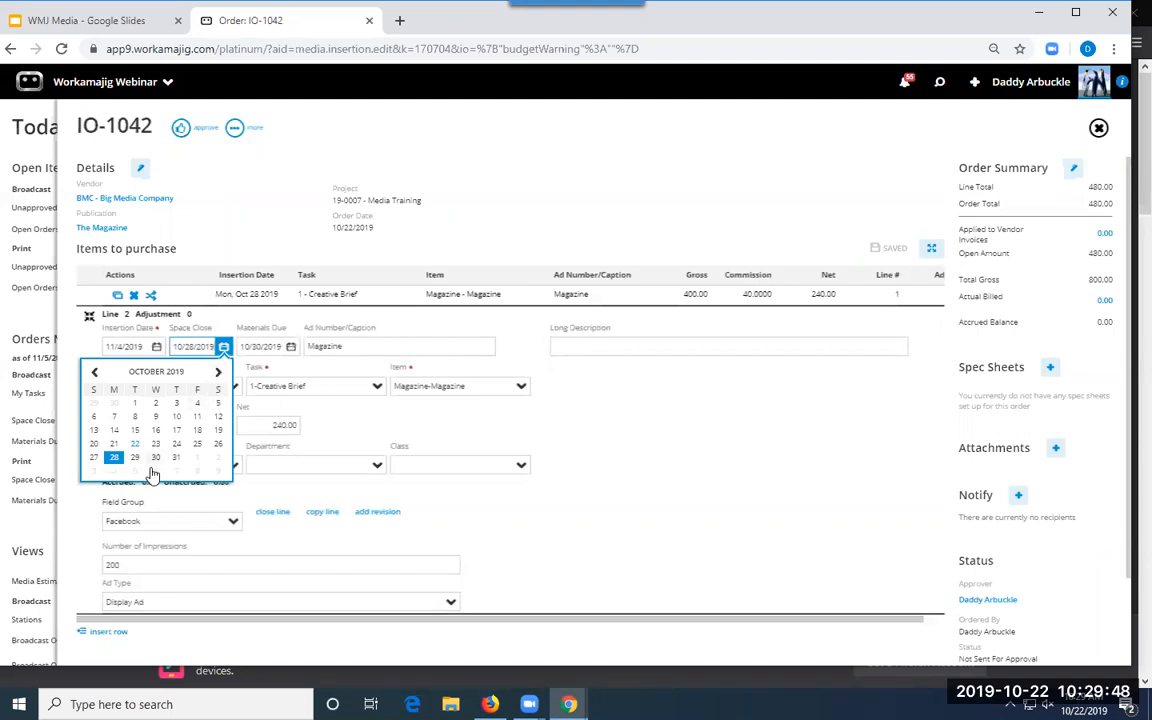
left_click(113, 457)
left_click(290, 350)
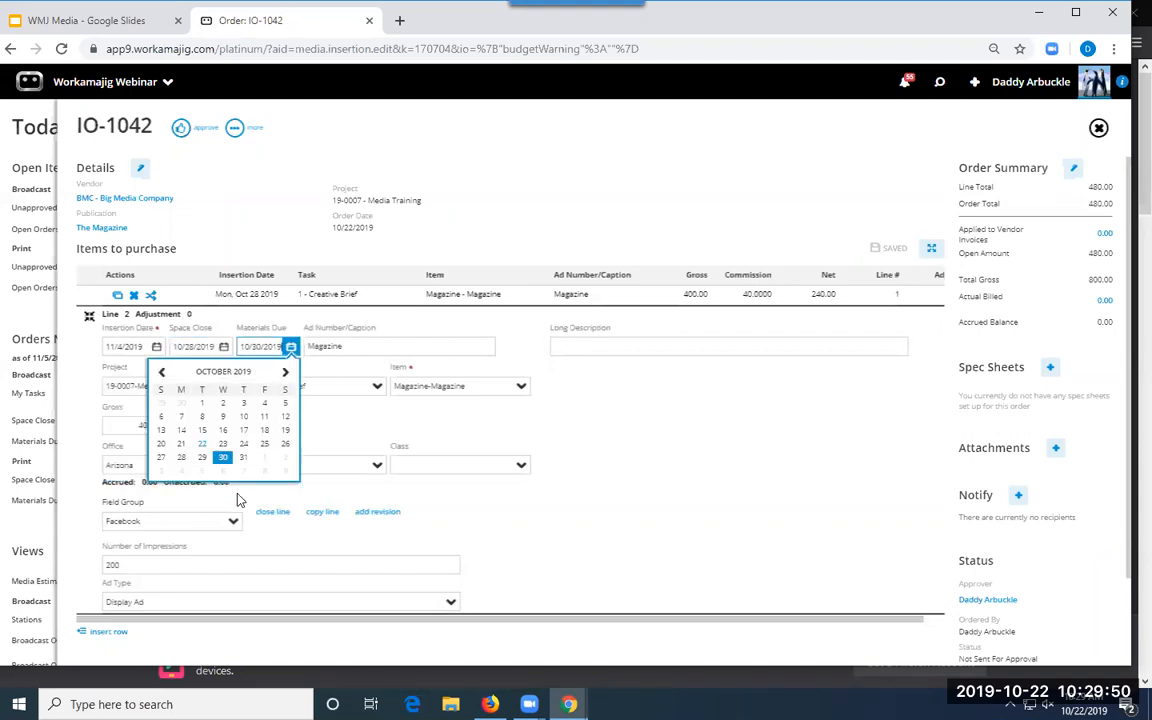
left_click(195, 418)
left_click(570, 181)
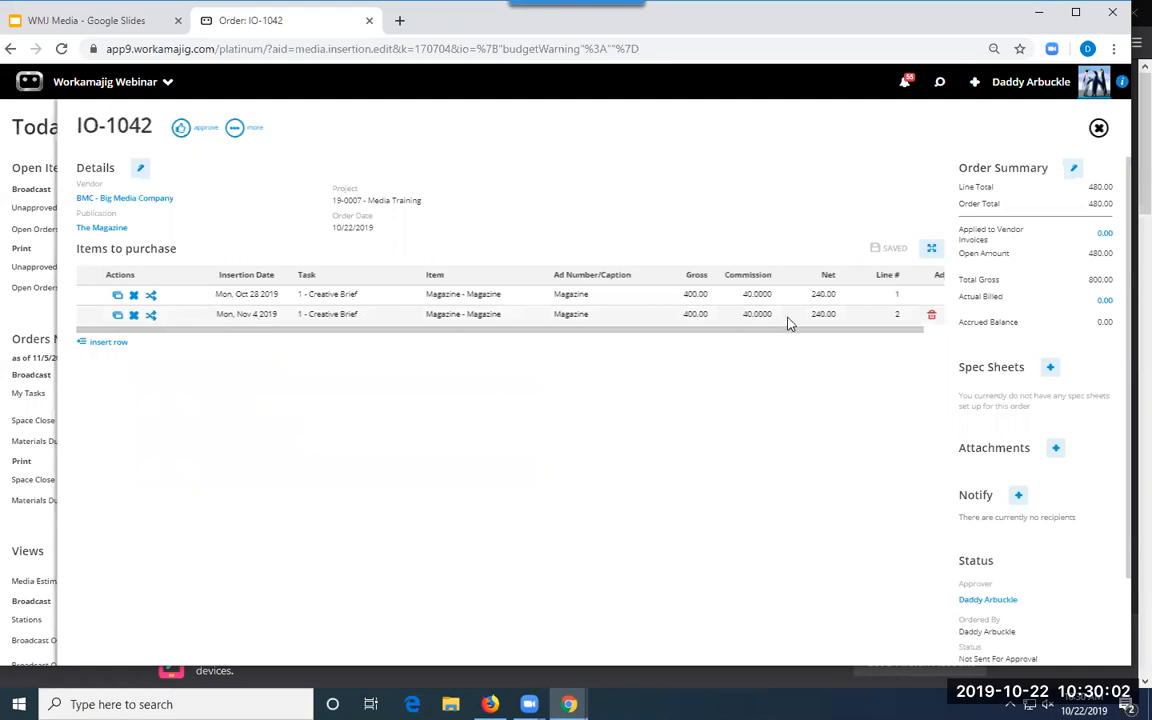
- Insert a third line item in the order with an insertion date of 11/11/2019
left_click(109, 343)
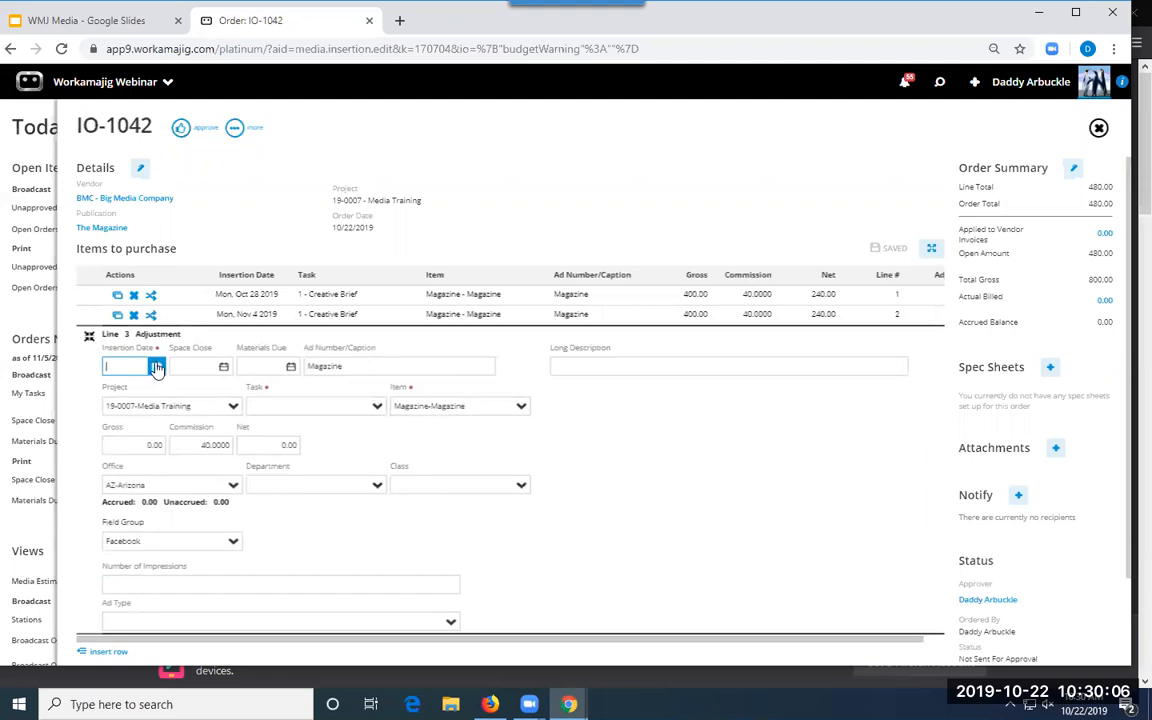
left_click(156, 368)
left_click(149, 393)
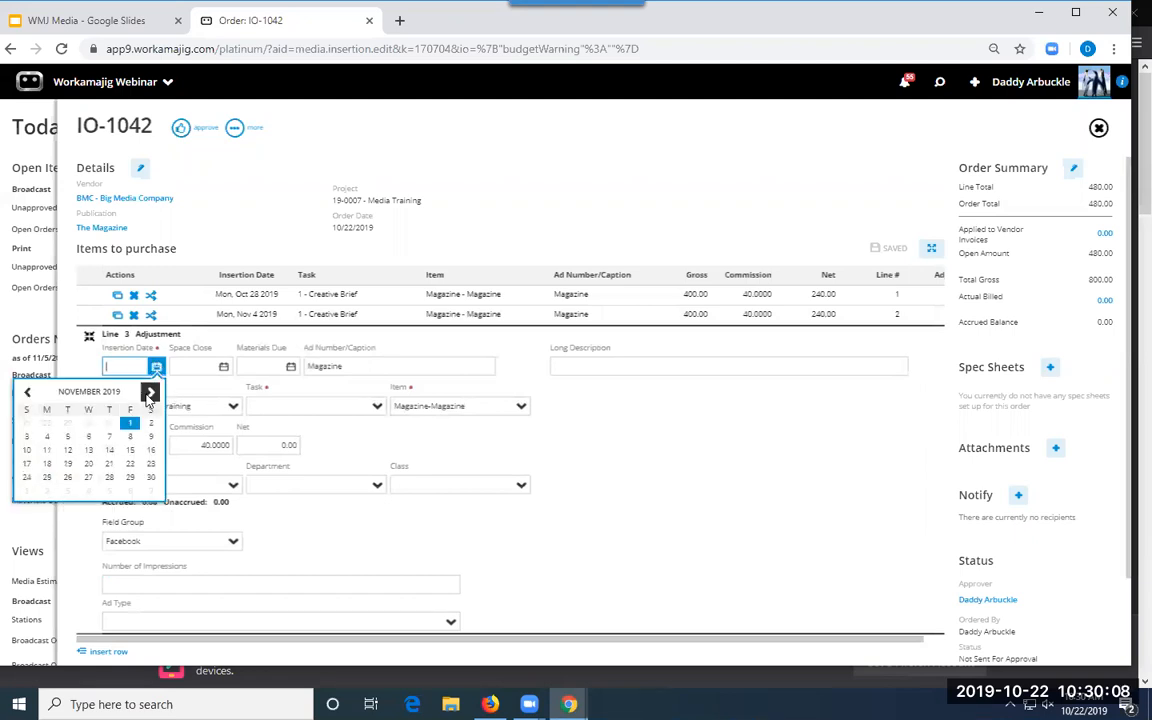
left_click(46, 449)
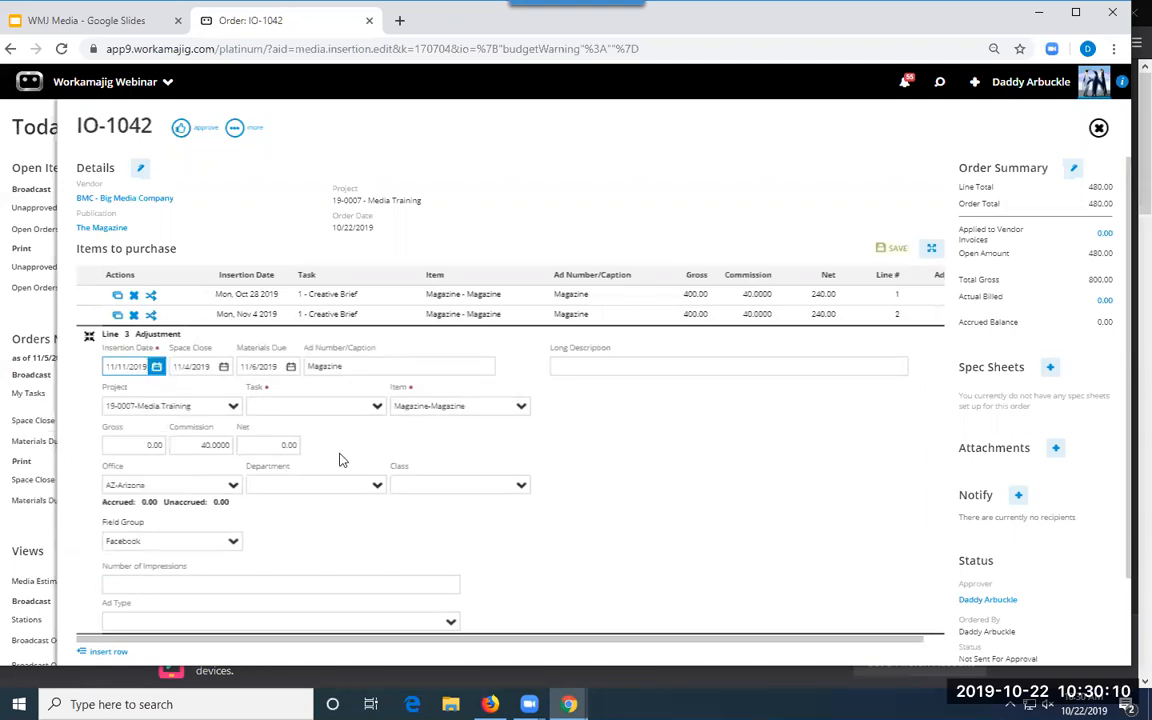
- Assign the third line item to the 1-Creative Brief task, set its gross to 400.00, and save the line
left_click(377, 406)
left_click(284, 437)
left_click_drag(136, 445, 169, 442)
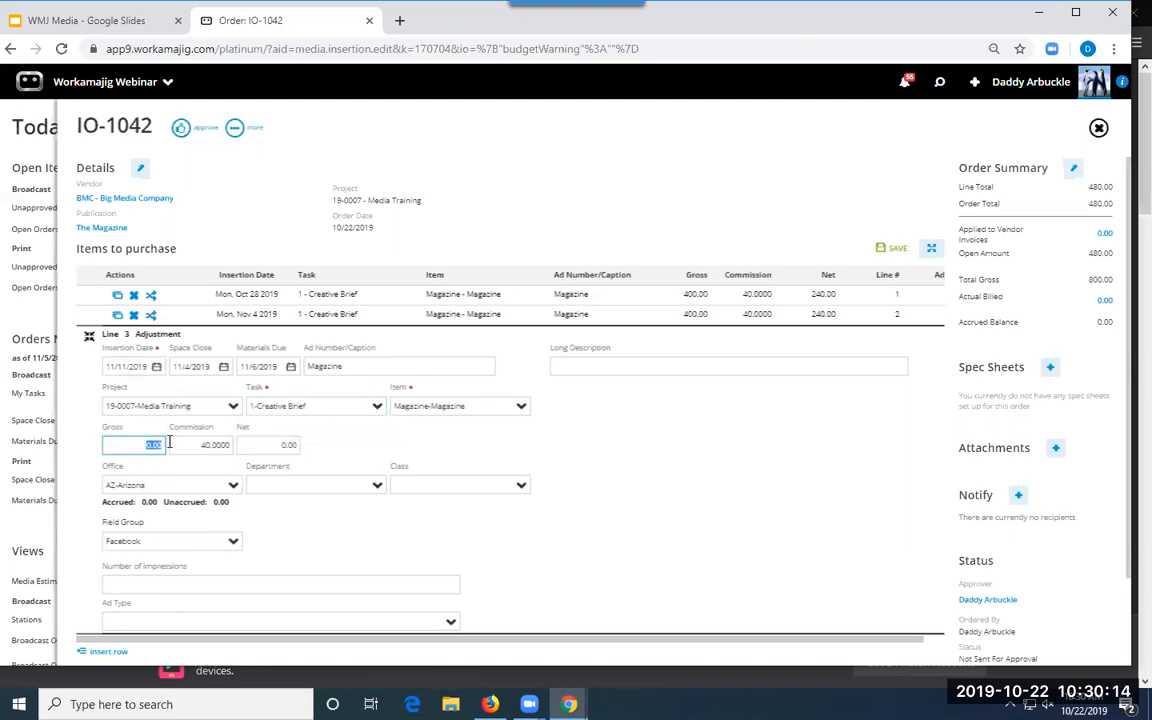
type("4")
key("BackSpace")
left_click(566, 374)
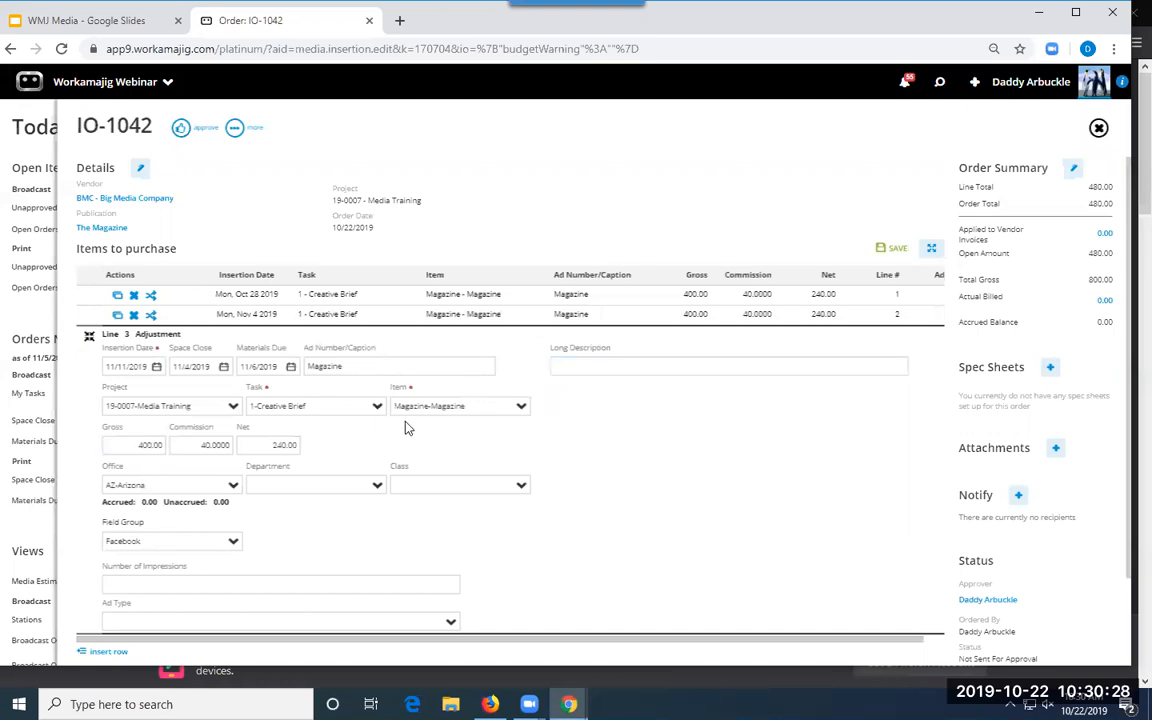
left_click(89, 336)
left_click(707, 214)
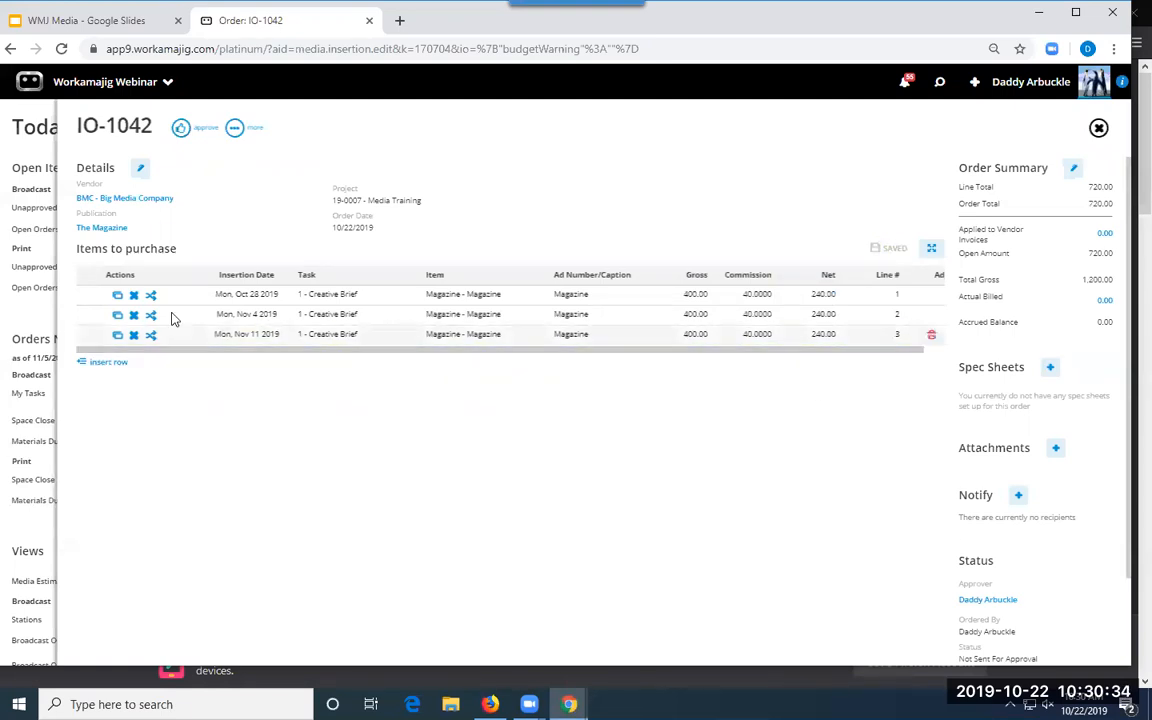
- Examine the approvers available for the insertion order and the expanded details of the first line item
left_click(979, 601)
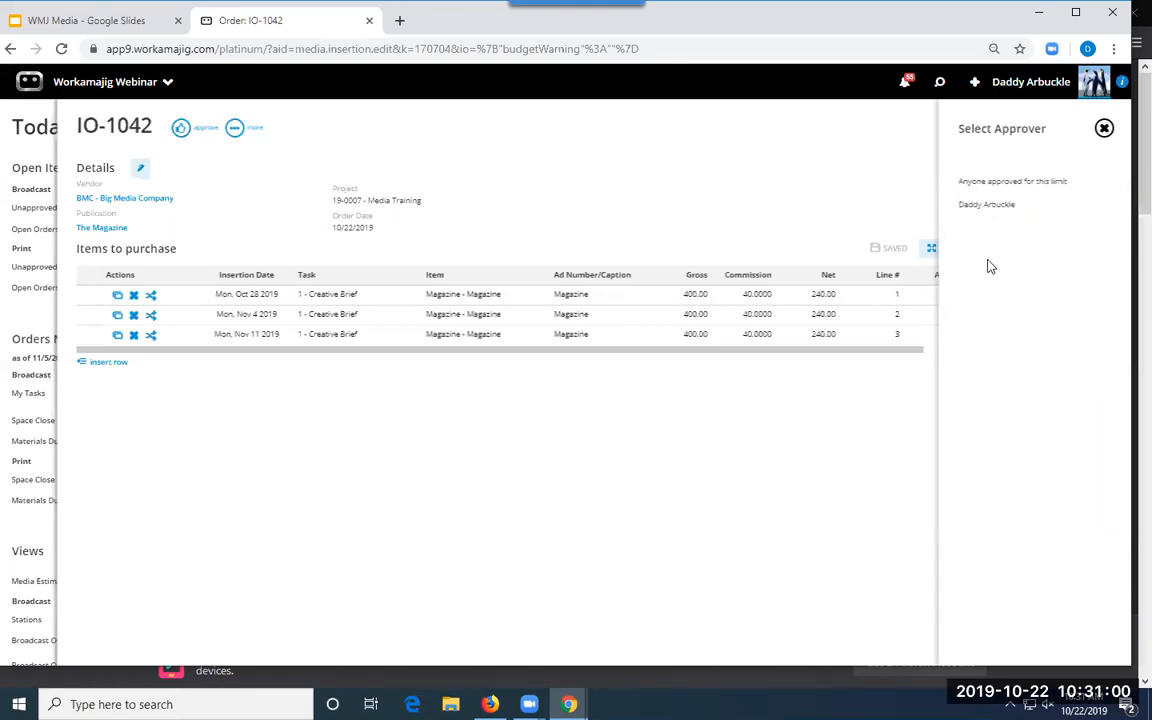
left_click(619, 465)
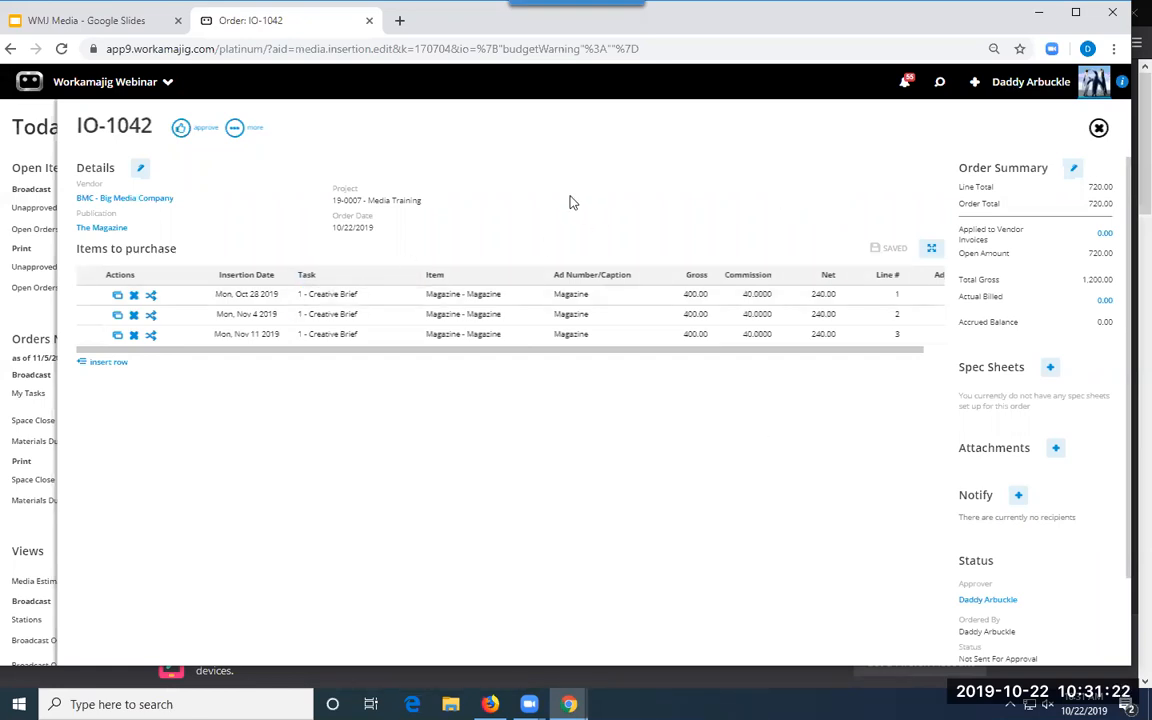
left_click(297, 301)
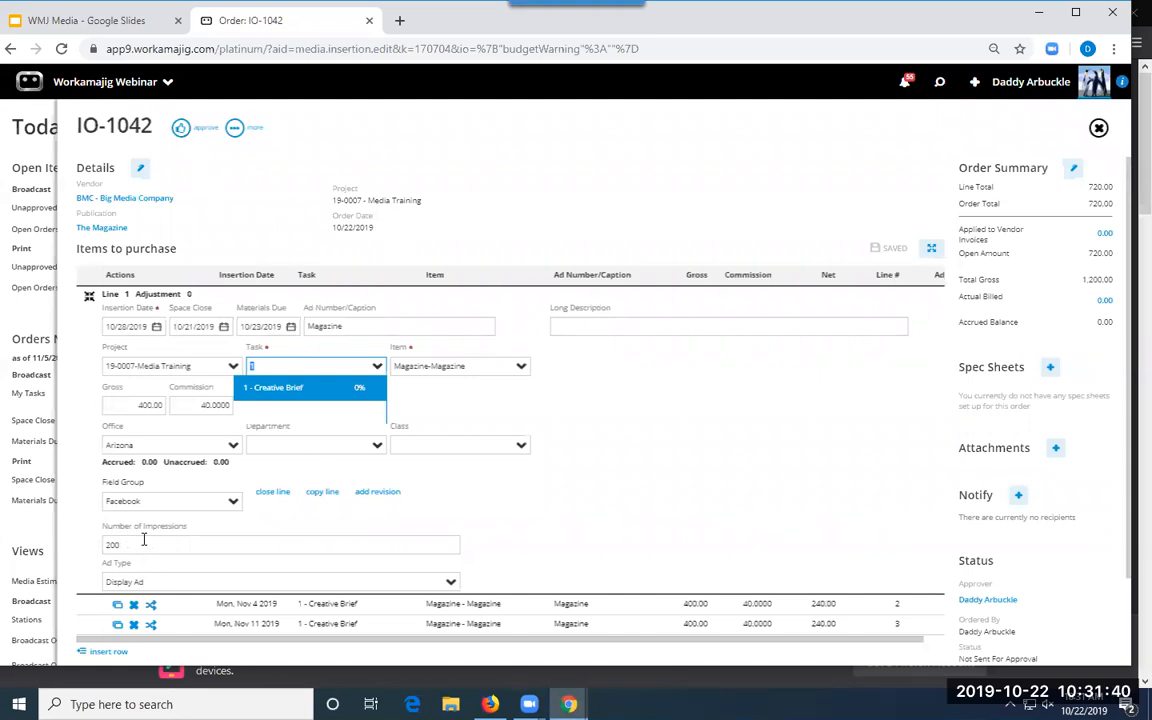
left_click(648, 441)
left_click(638, 214)
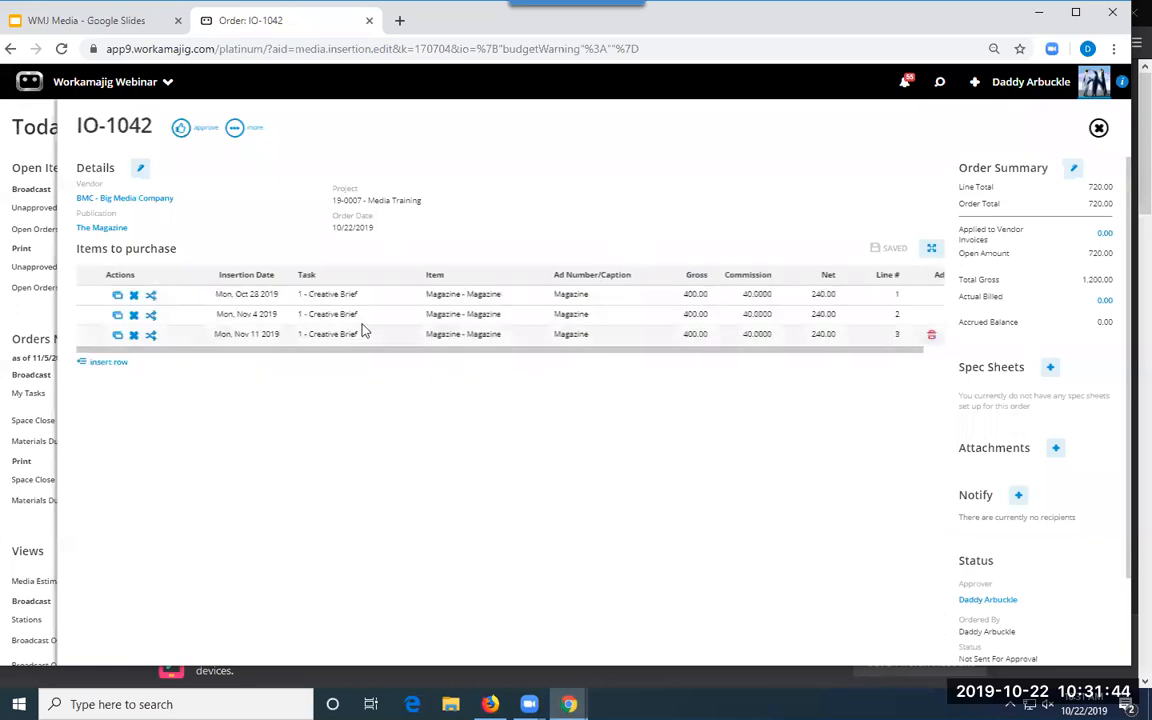
- Open the insertion order's system settings and examine the columns available for the Company Defaults group, leaving the selection as is
left_click(236, 128)
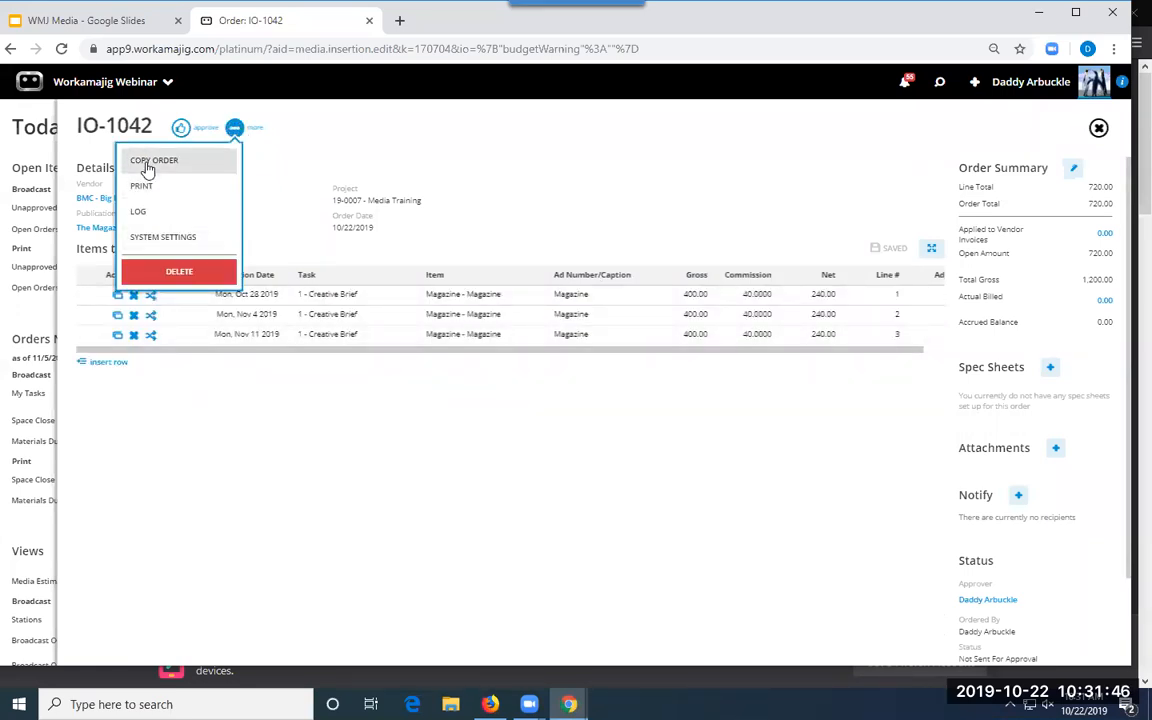
left_click(181, 241)
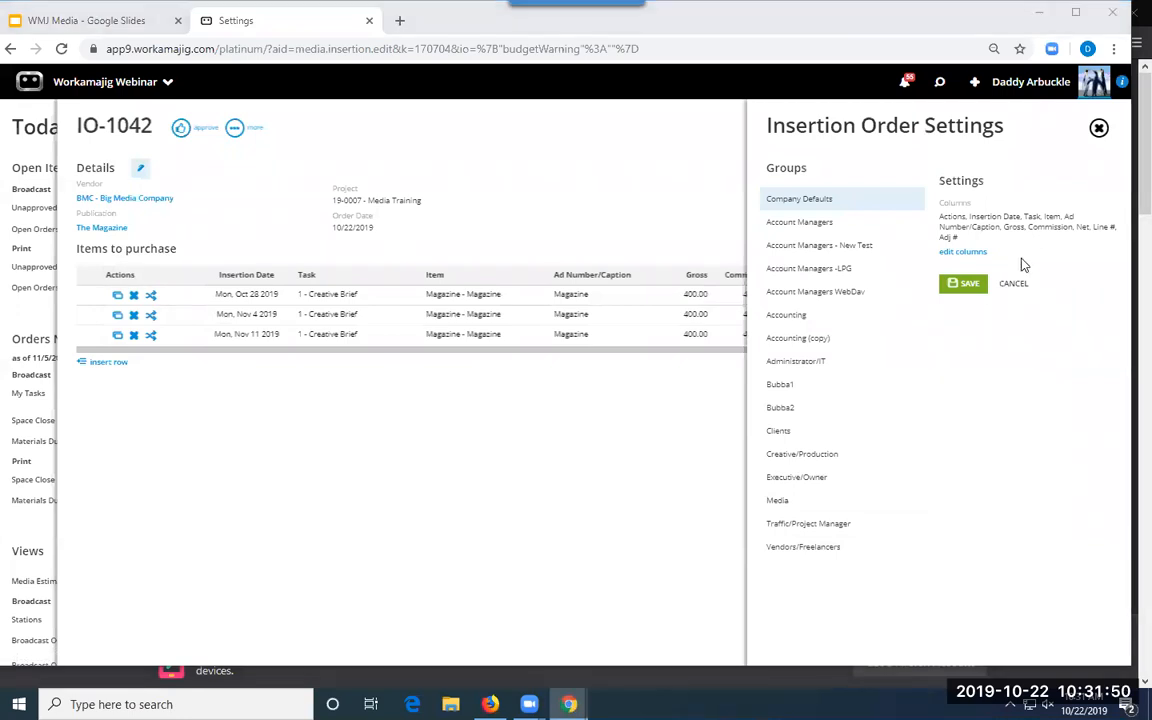
left_click(946, 253)
scroll(1029, 442, "down", 3)
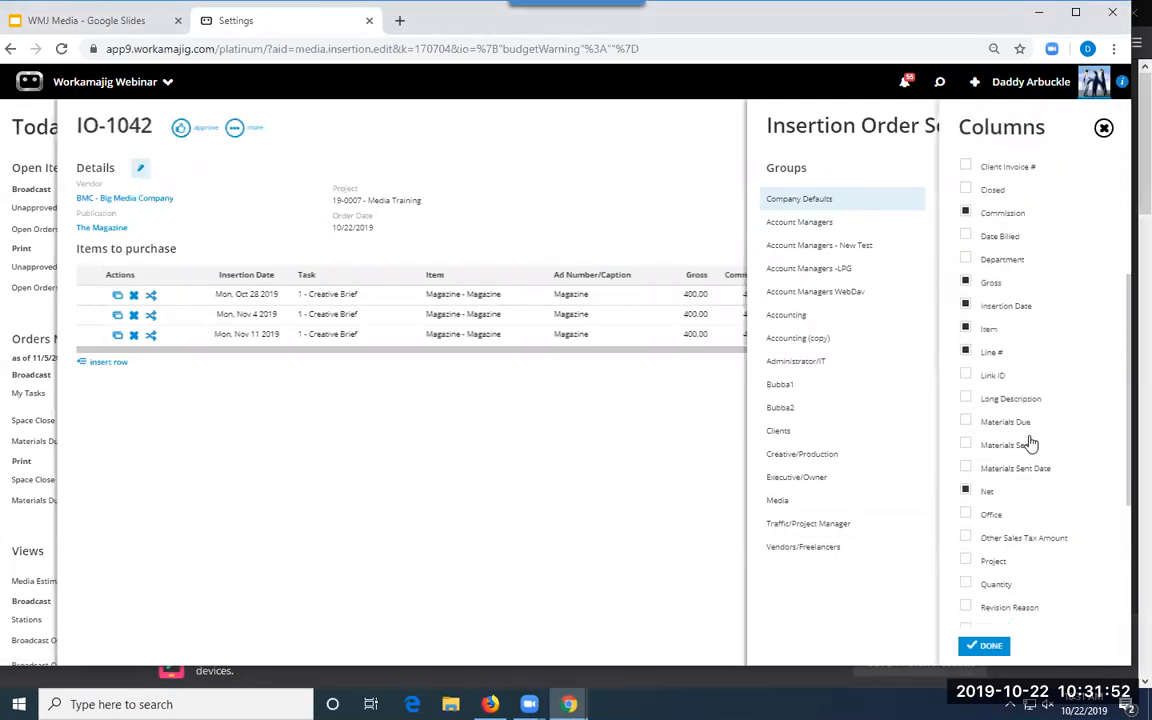
scroll(1025, 430, "up", 5)
scroll(1016, 410, "down", 1)
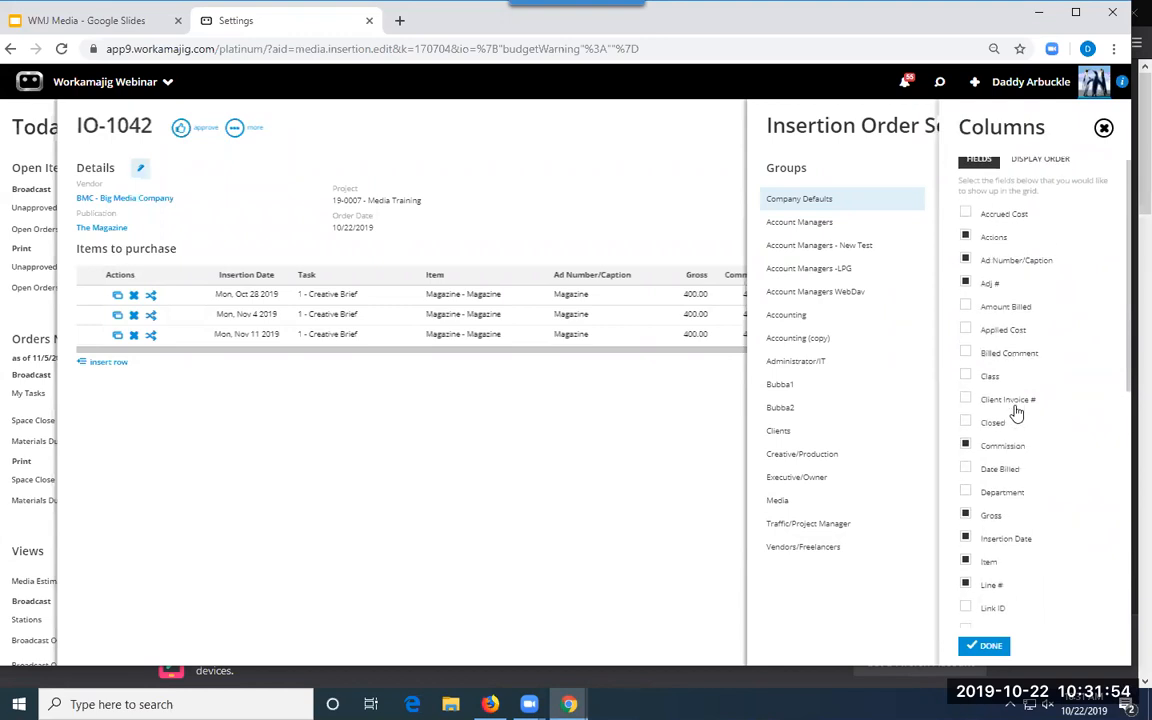
scroll(1016, 410, "down", 6)
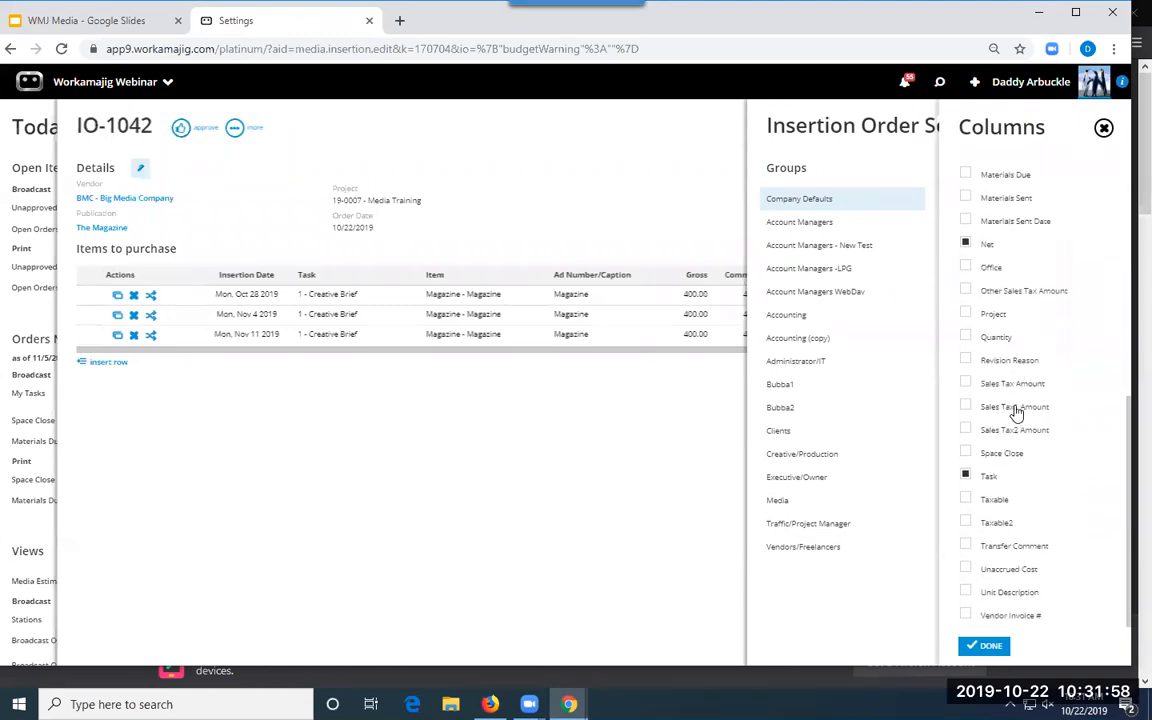
scroll(1016, 410, "up", 6)
left_click(1104, 128)
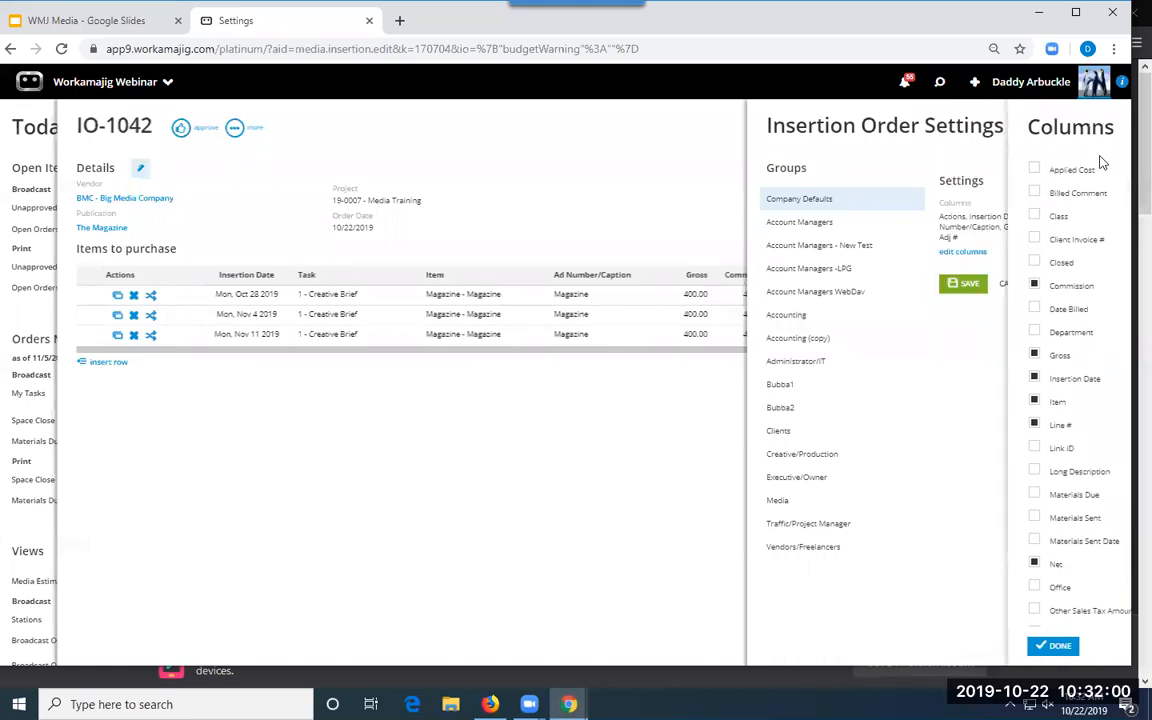
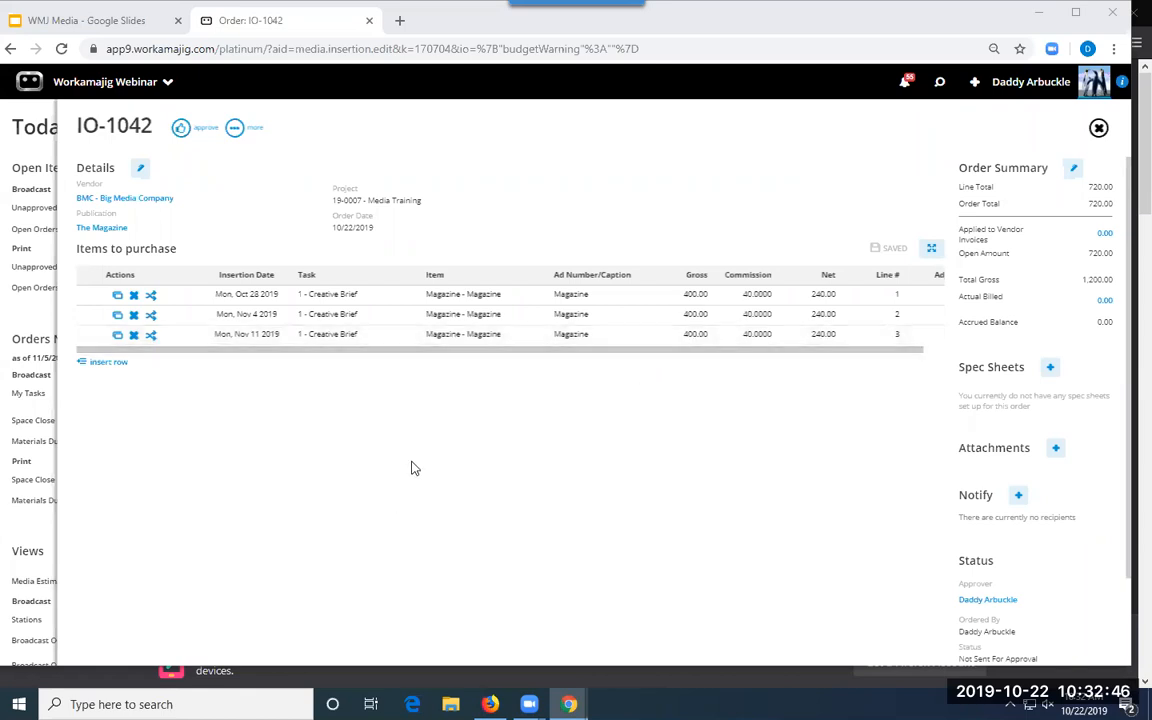
- Add a revision to the November 11 line item with reason Make Good and a gross adjustment of -120.00, and save it
left_click(151, 338)
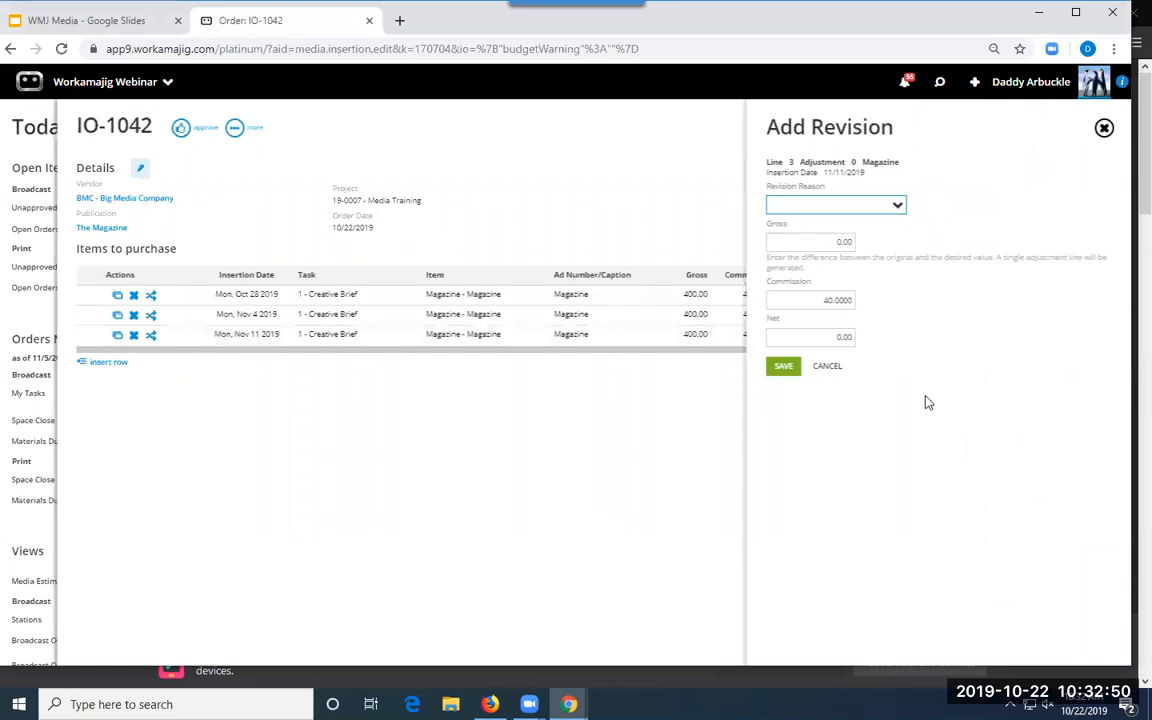
left_click(895, 205)
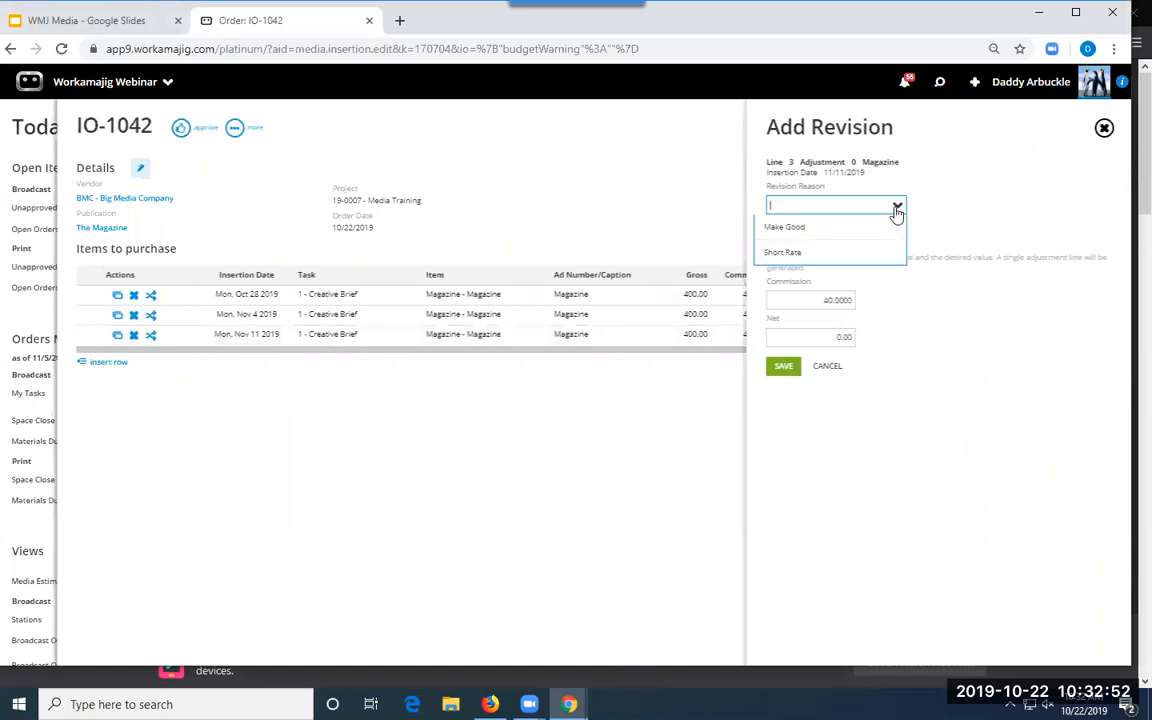
left_click(838, 232)
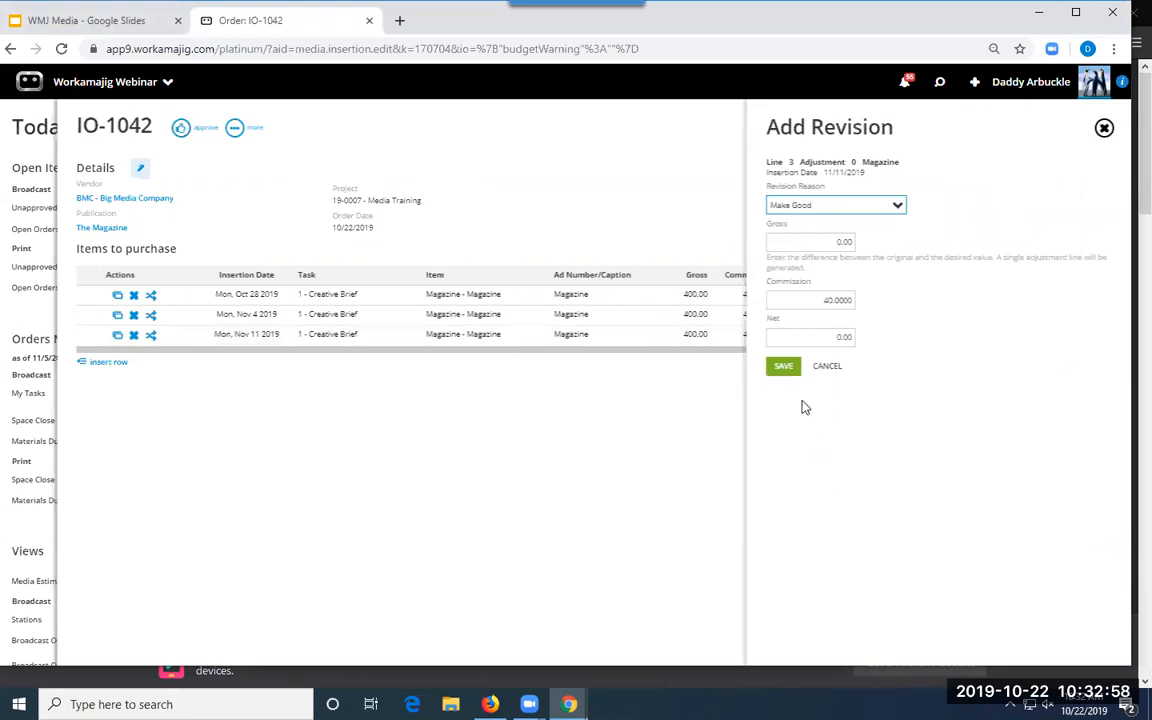
left_click(828, 241)
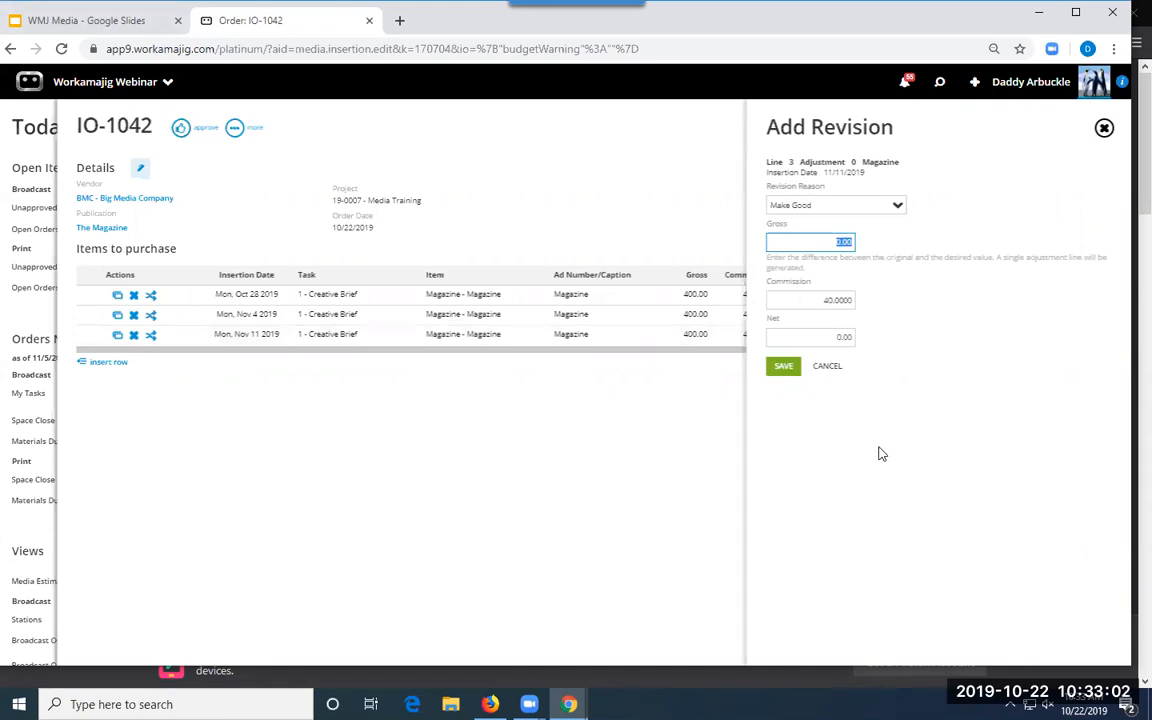
key("BackSpace")
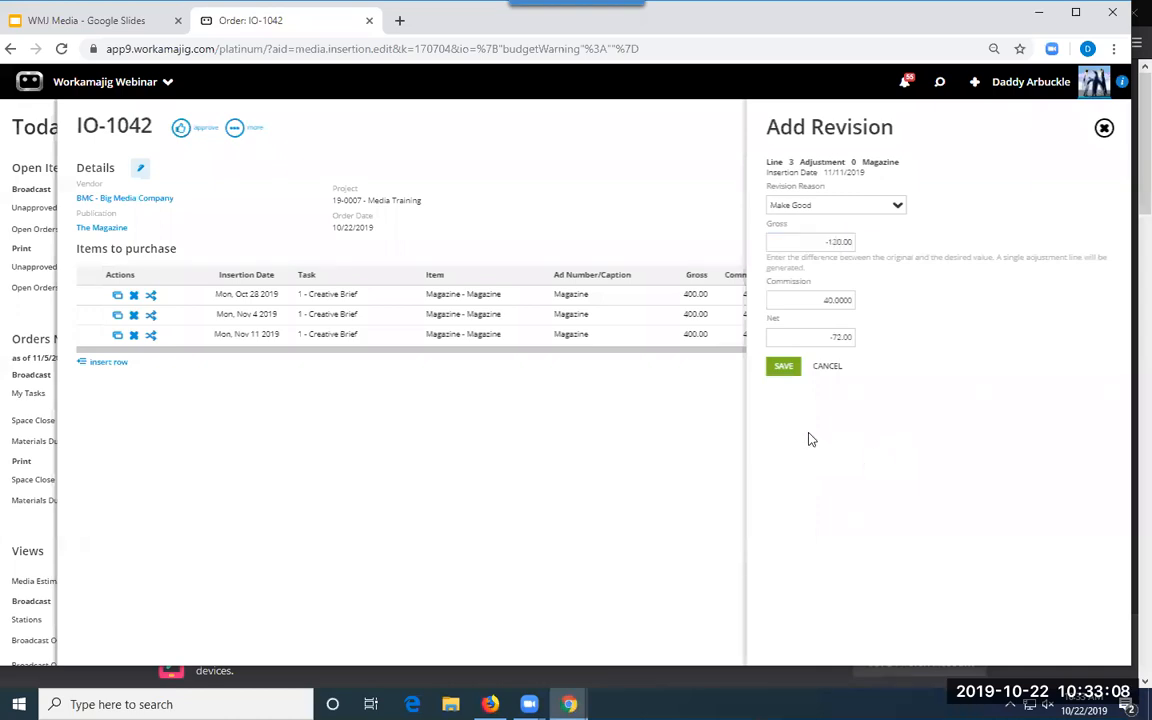
left_click(786, 367)
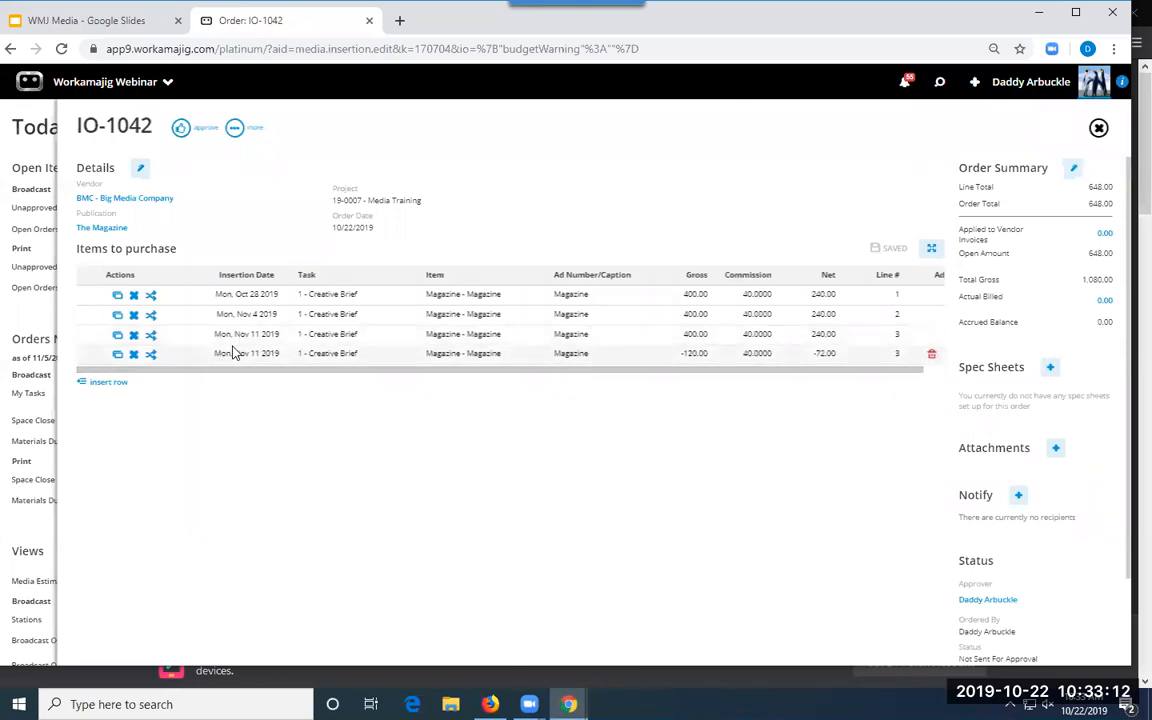
left_click_drag(383, 371, 597, 378)
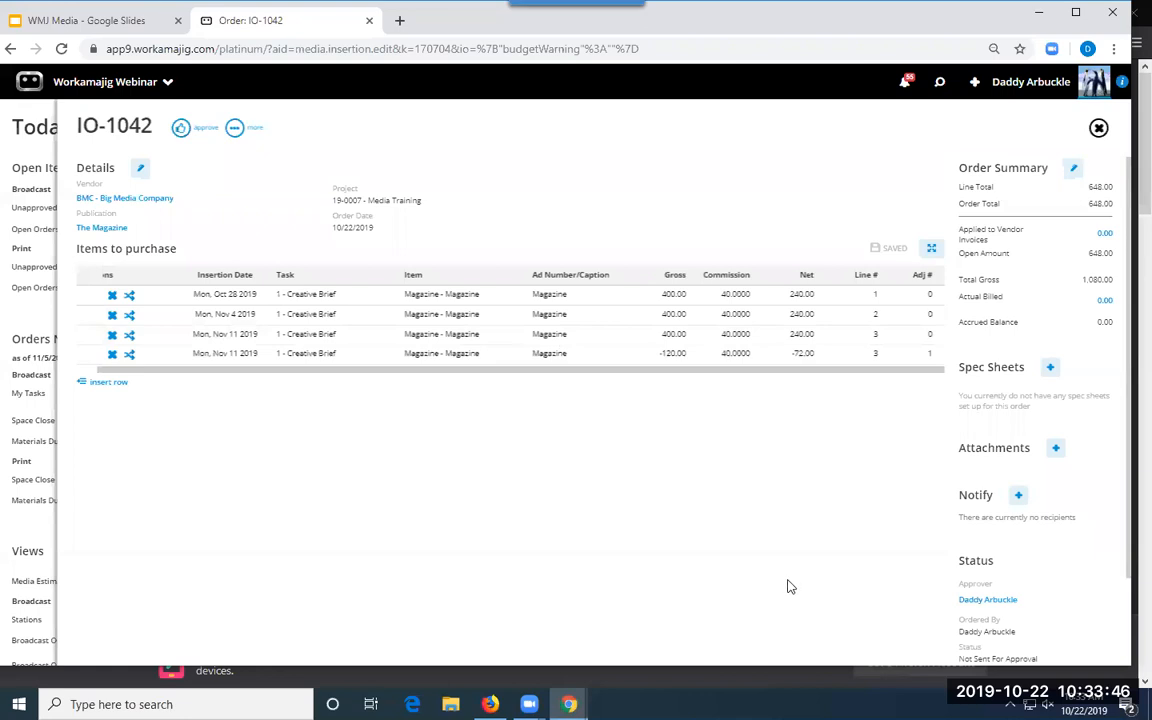
- Start approving the insertion order by opening its approval comments
left_click(184, 128)
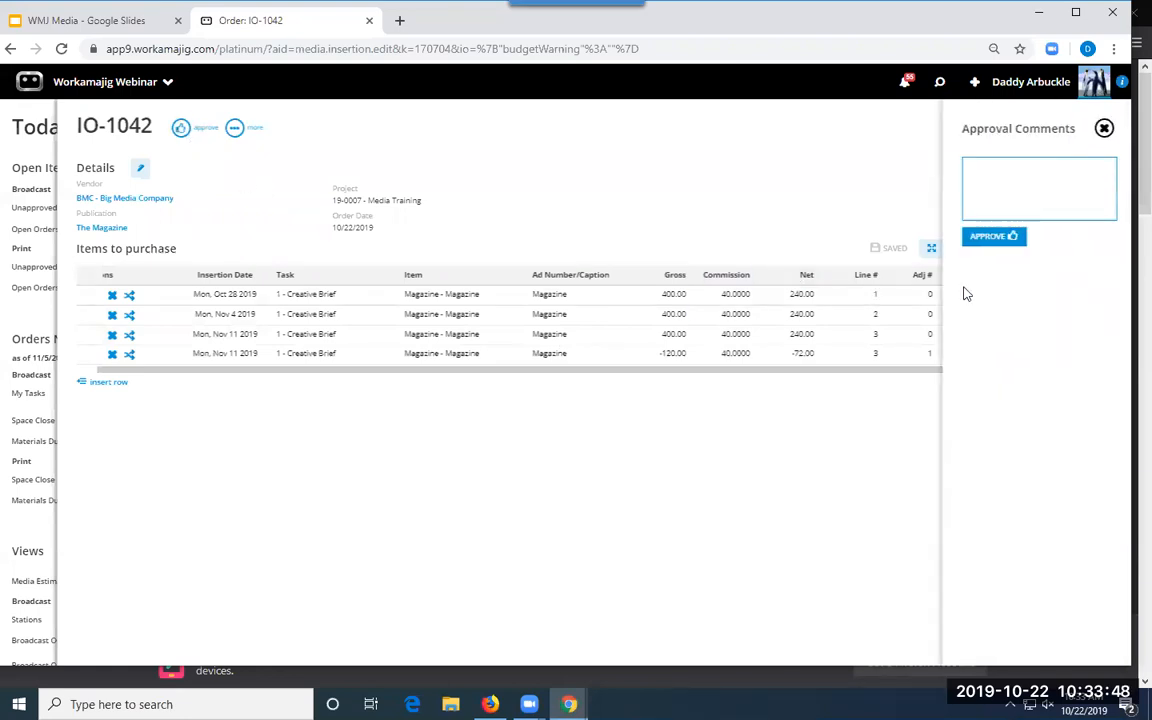
- Approve the open insertion order without a comment and close it to return to the media overview
left_click(982, 240)
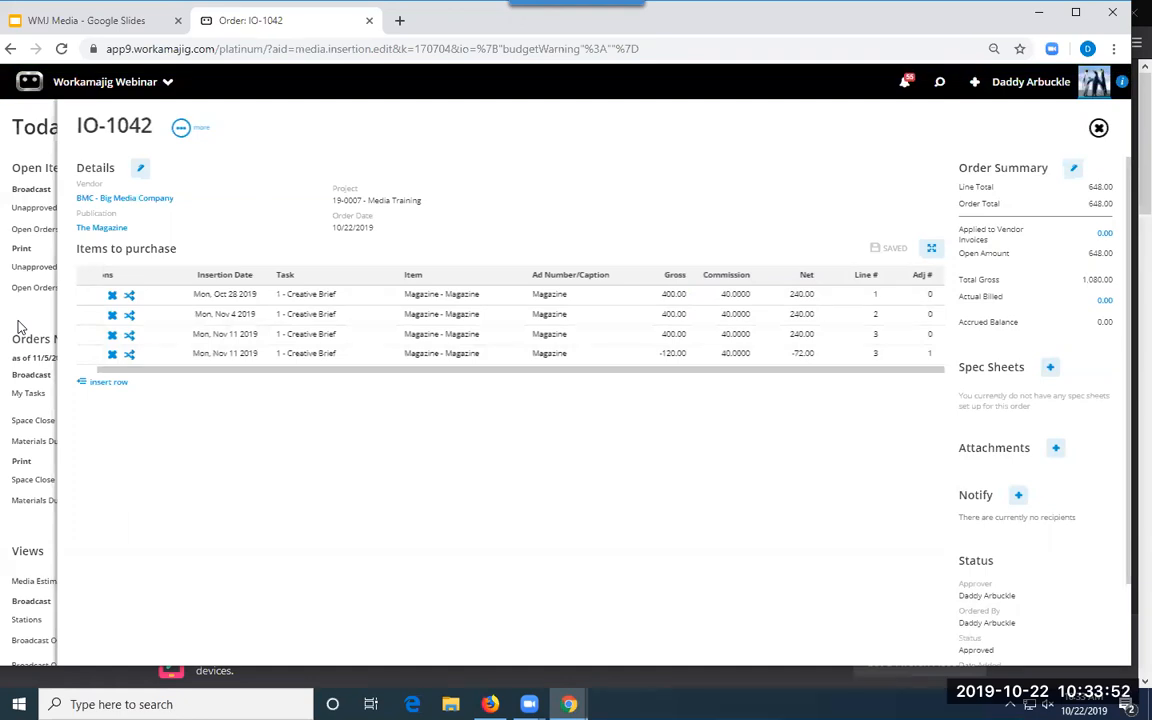
left_click(18, 326)
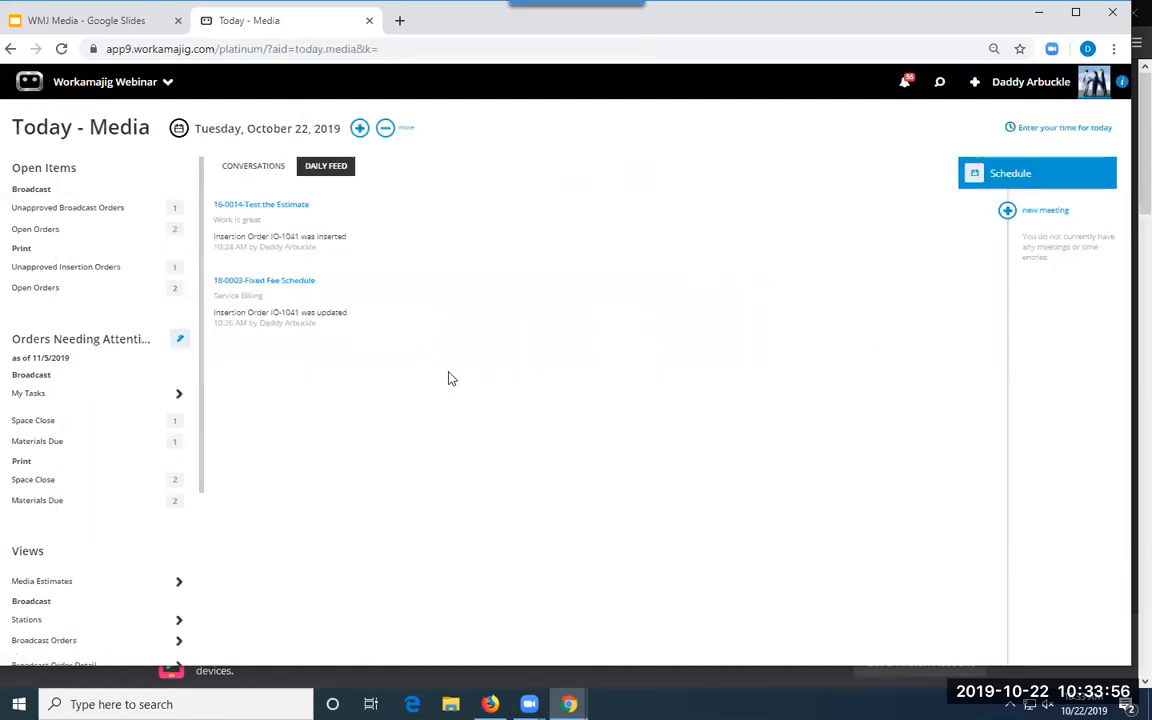
- Start a new broadcast order with vendor BMC-Big Media Company, station KWAT-KWAT and GL company Smith Marketing
left_click(359, 128)
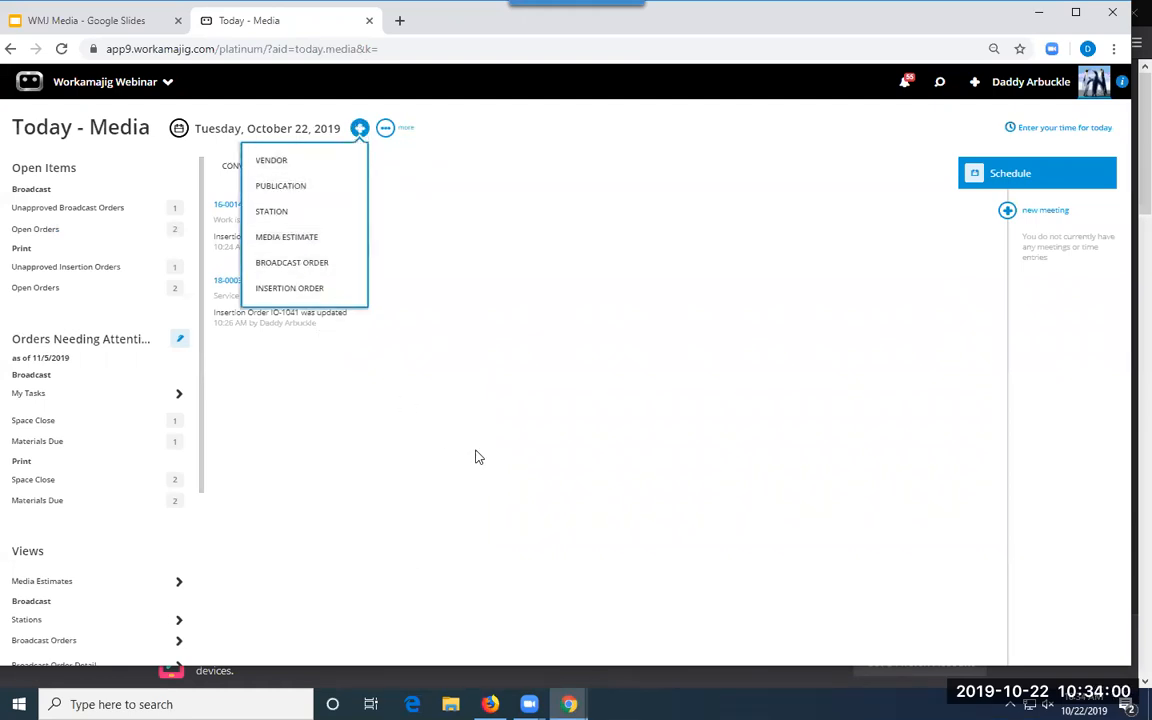
left_click(312, 265)
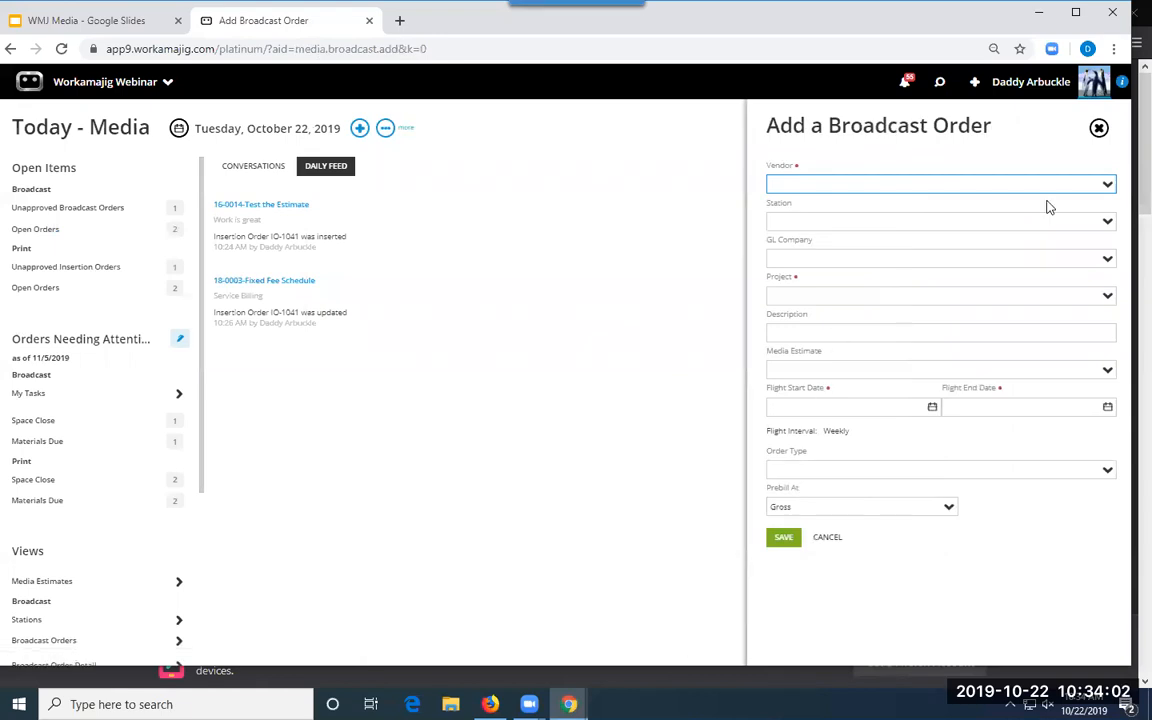
left_click(1106, 186)
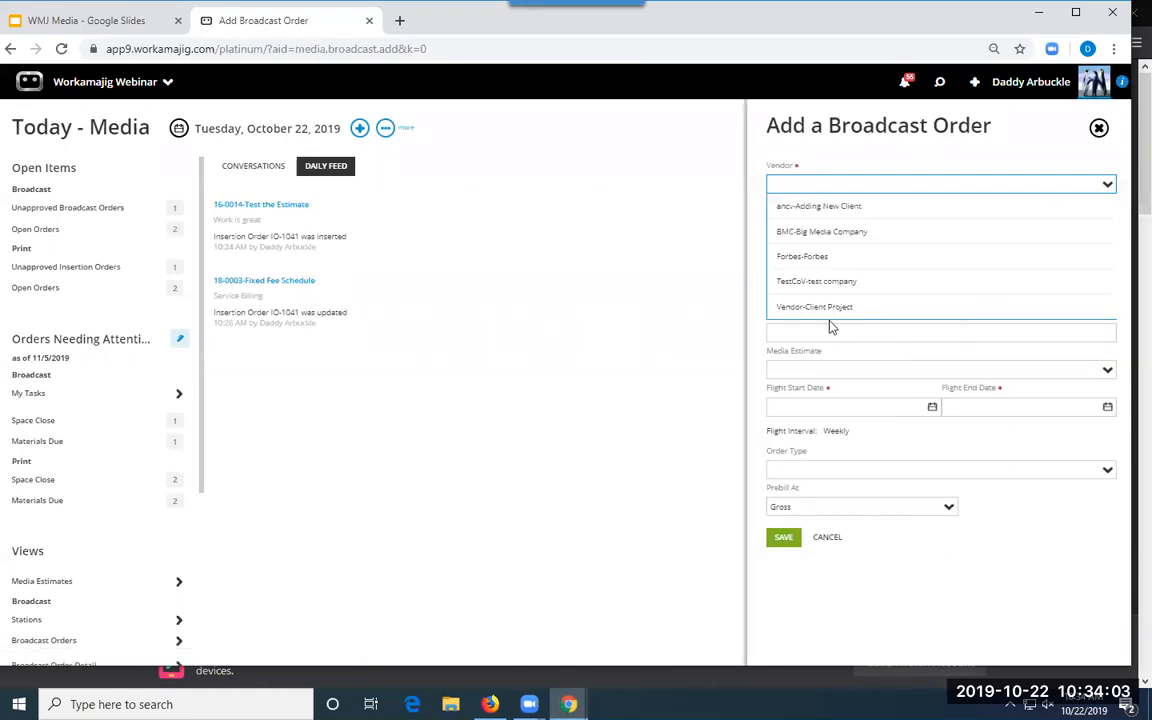
left_click(828, 235)
left_click(1106, 221)
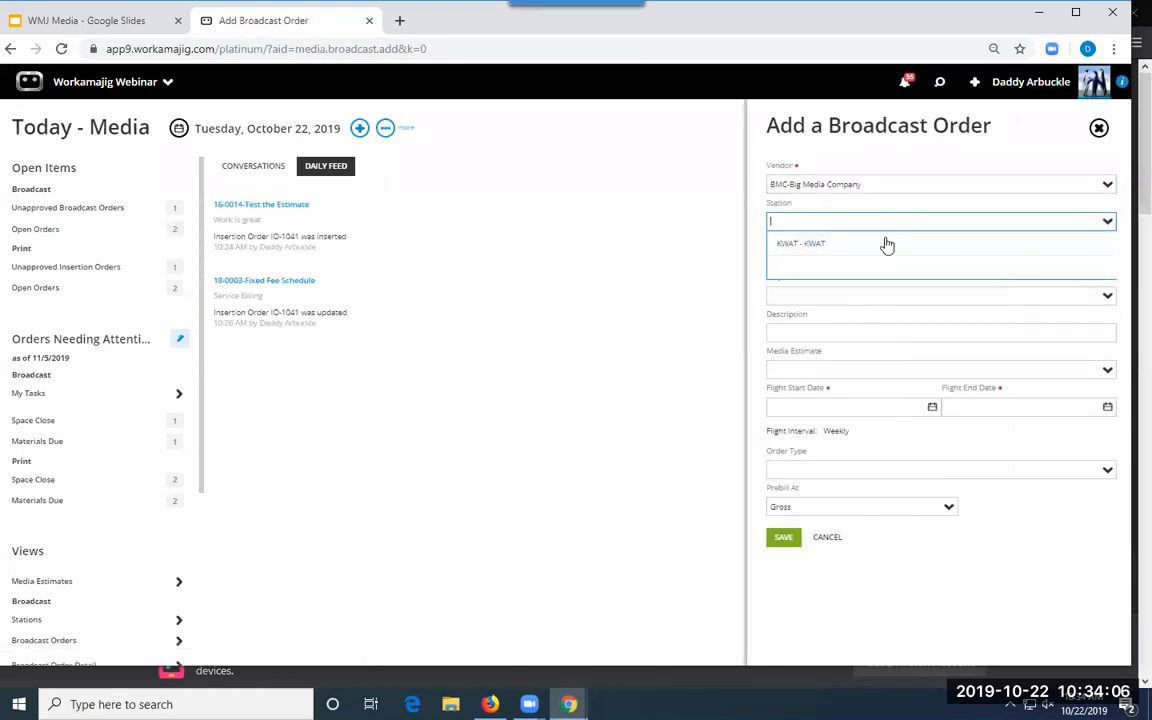
left_click(808, 245)
left_click(1065, 259)
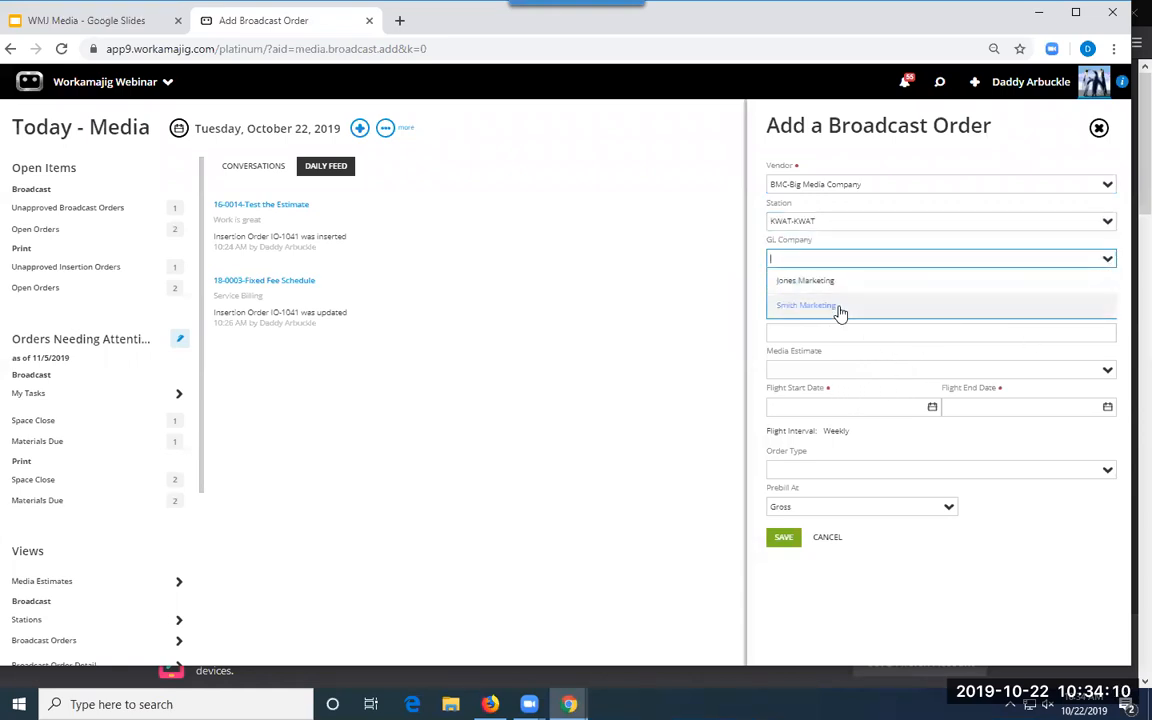
left_click(840, 313)
- Assign the broadcast order to project 19-0006 - 2019 Media Buys
left_click(1108, 299)
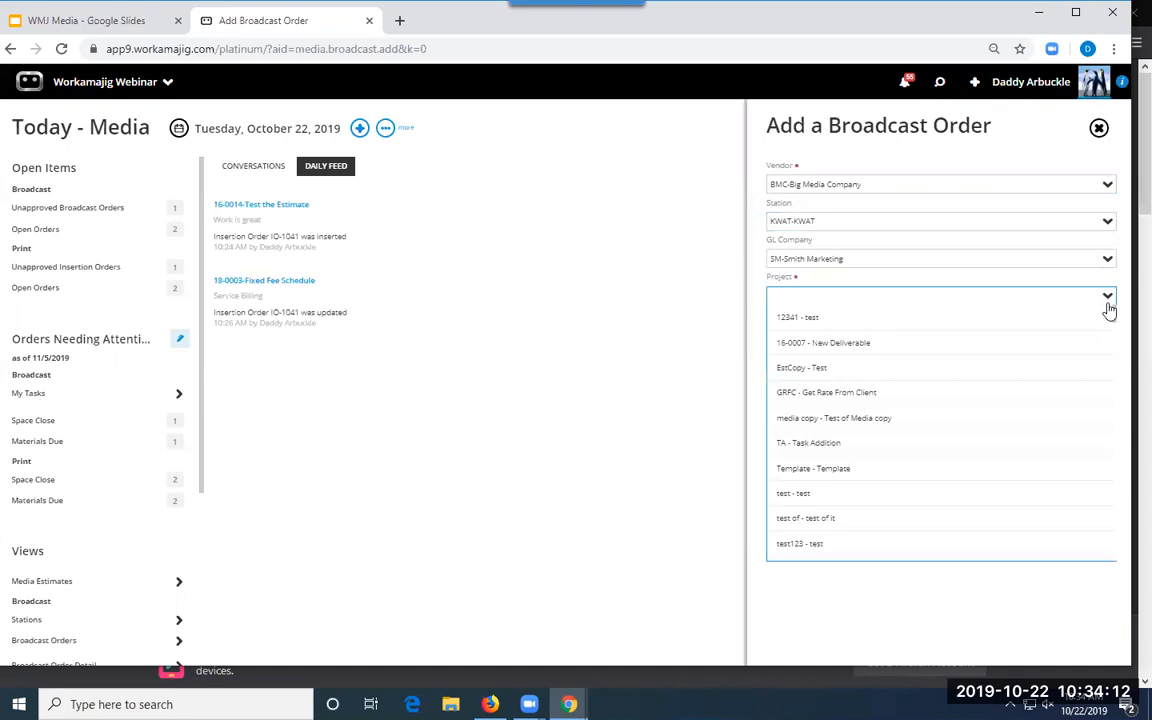
type("medi")
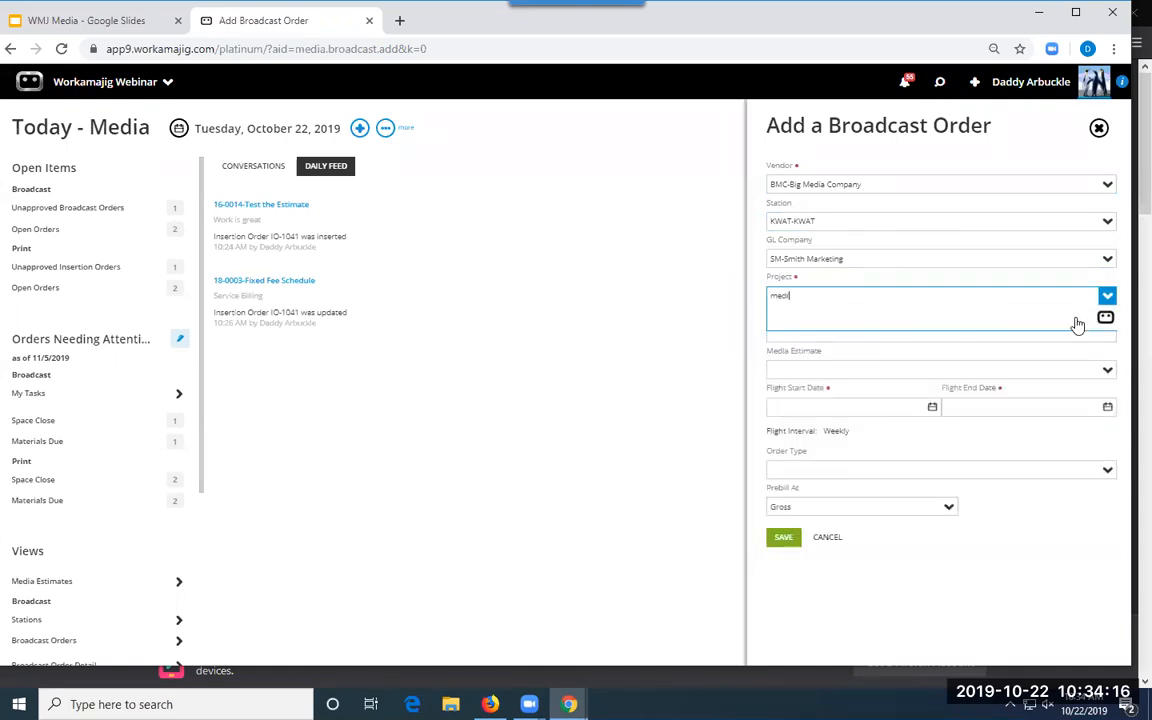
type("a")
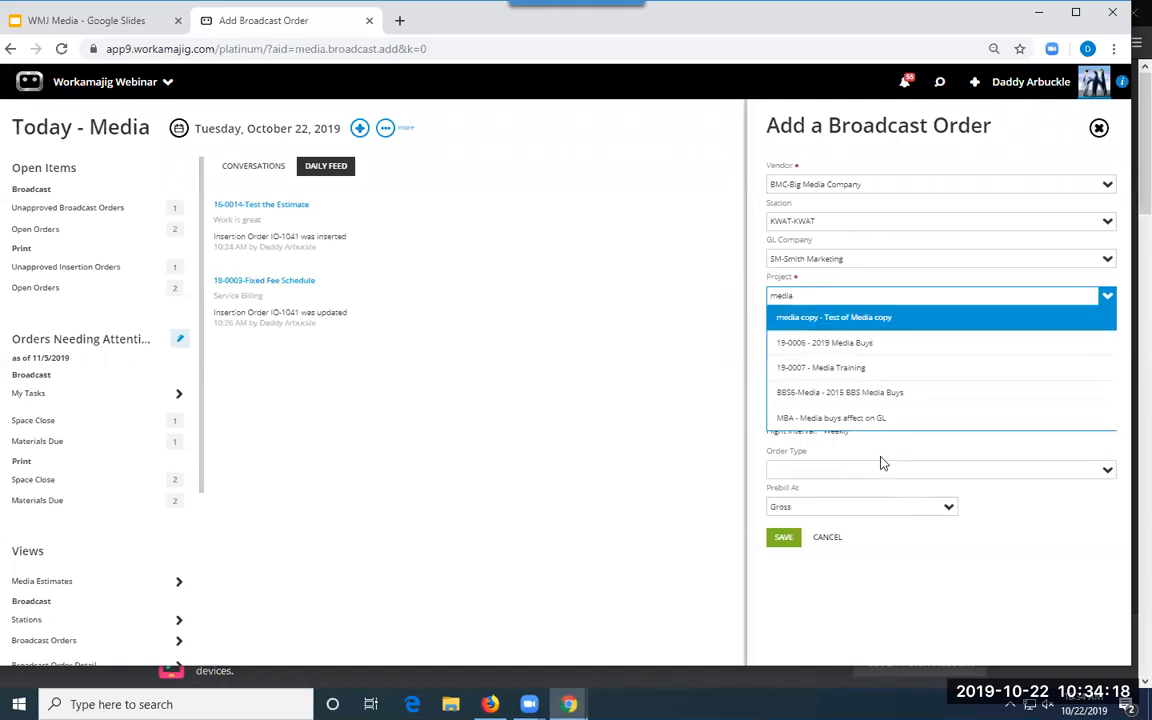
left_click(849, 345)
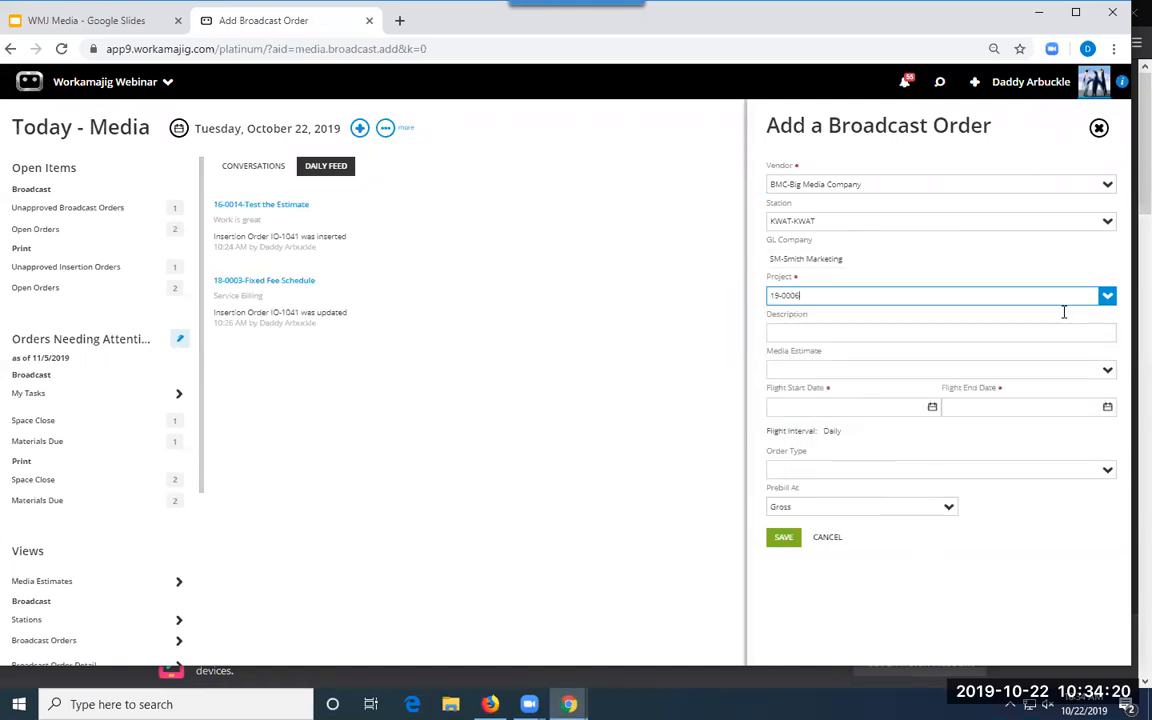
- Change the broadcast order's project to 19-0007 - Media Training
left_click(1107, 296)
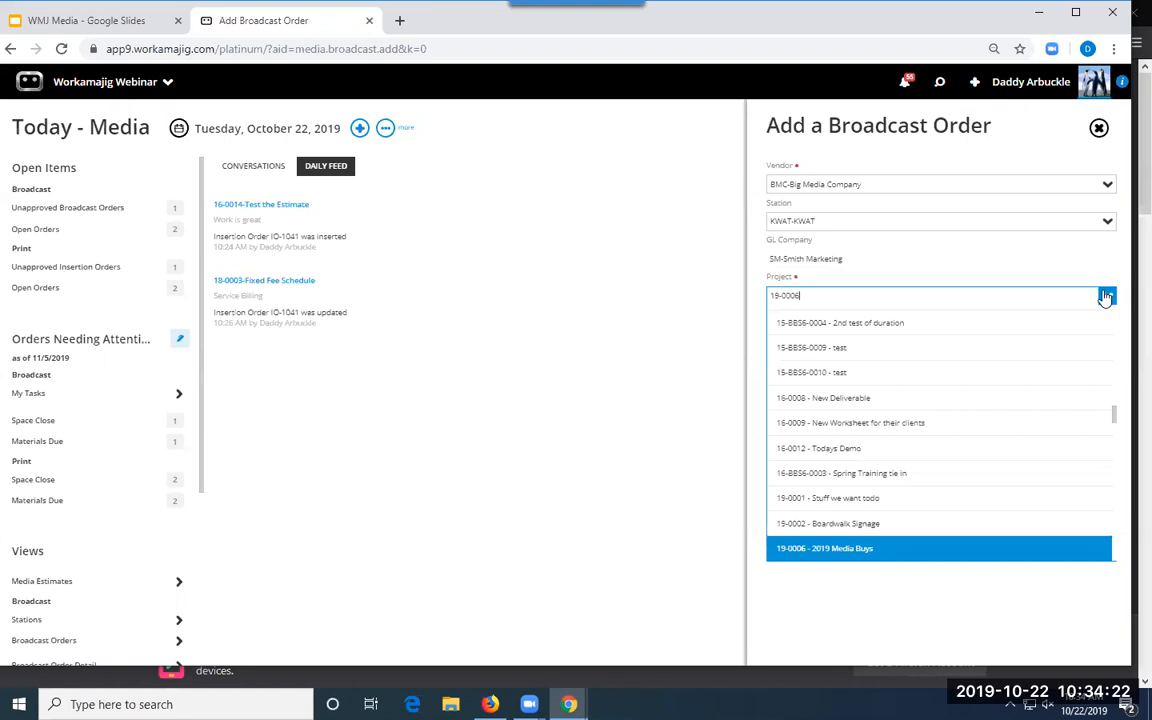
type("med")
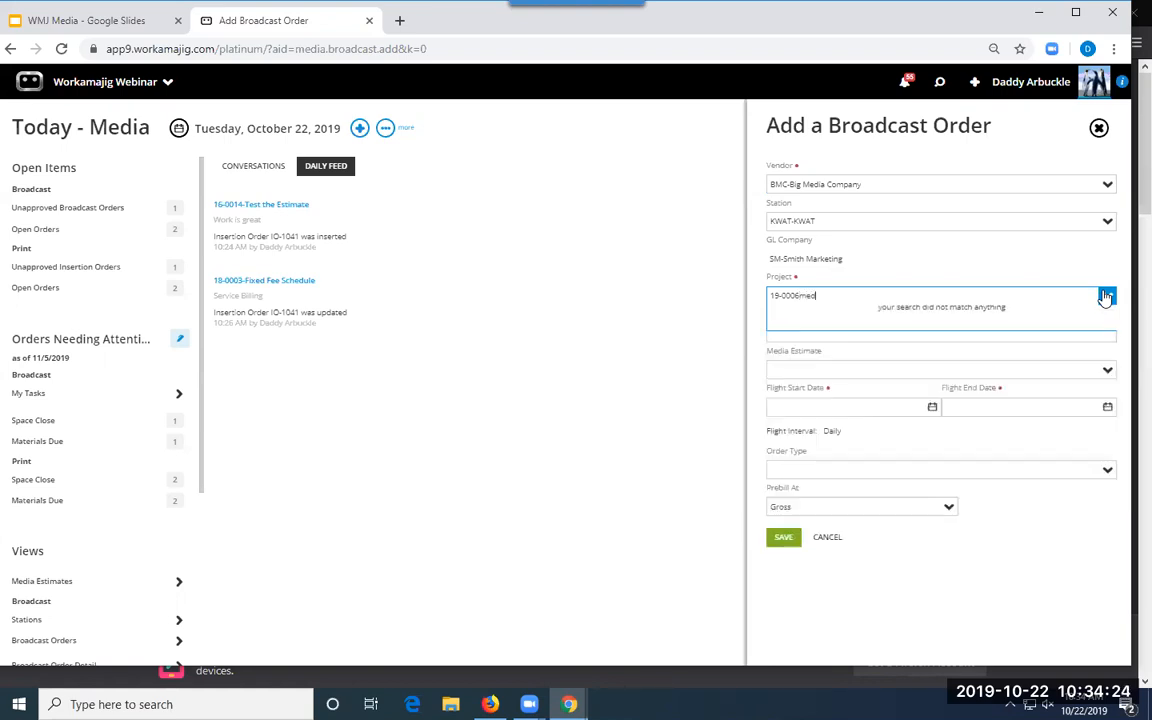
key("BackSpace")
key("BackSpace")
key("BackSpace")
key("BackSpace")
key("BackSpace")
key("BackSpace")
key("BackSpace")
key("BackSpace")
type("media")
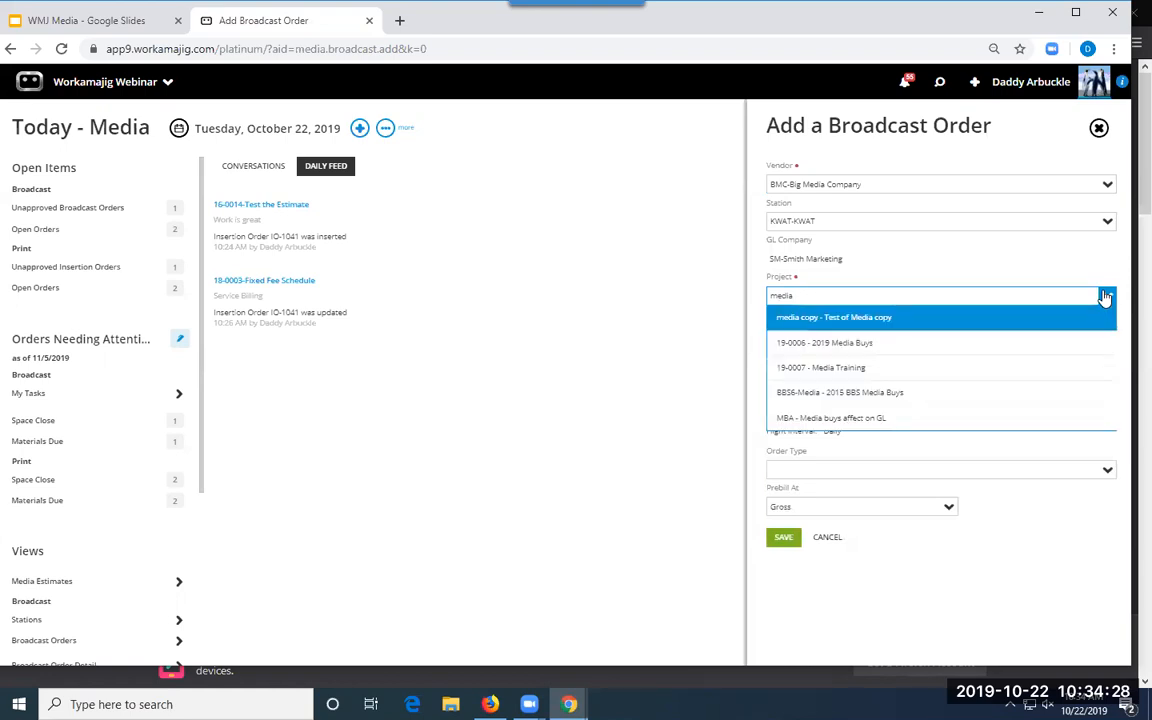
left_click(845, 368)
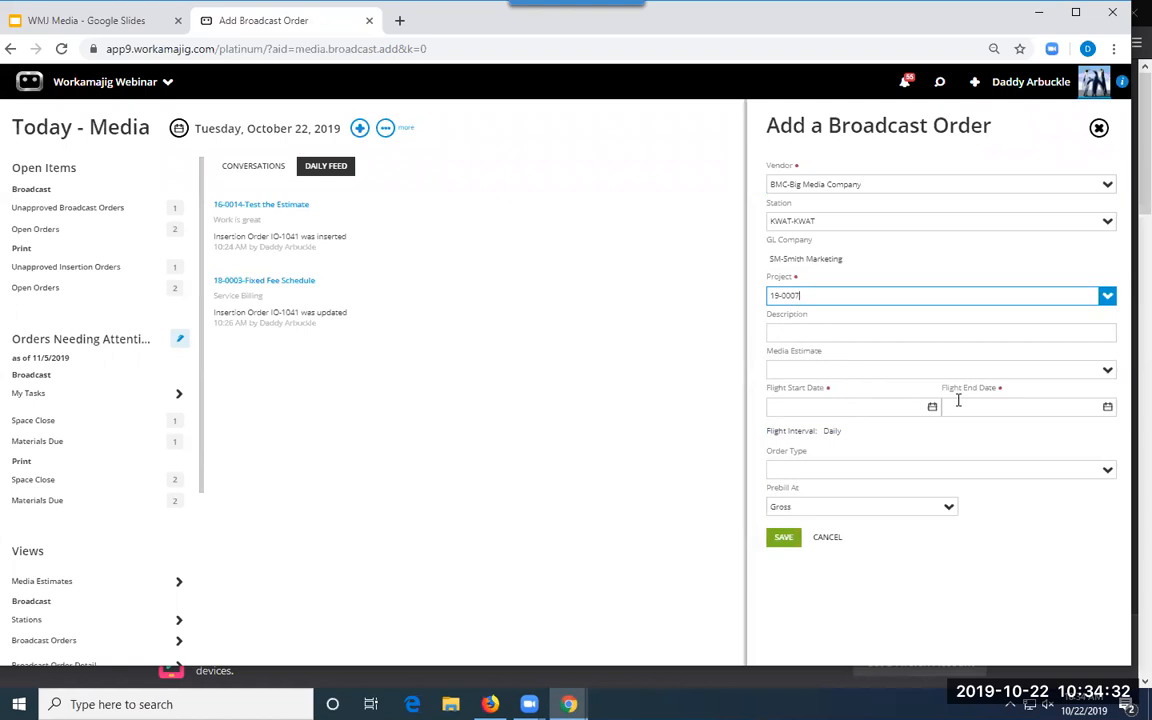
- Set the flight dates to run from 10/27/2019 to 1/4/2020
left_click(932, 407)
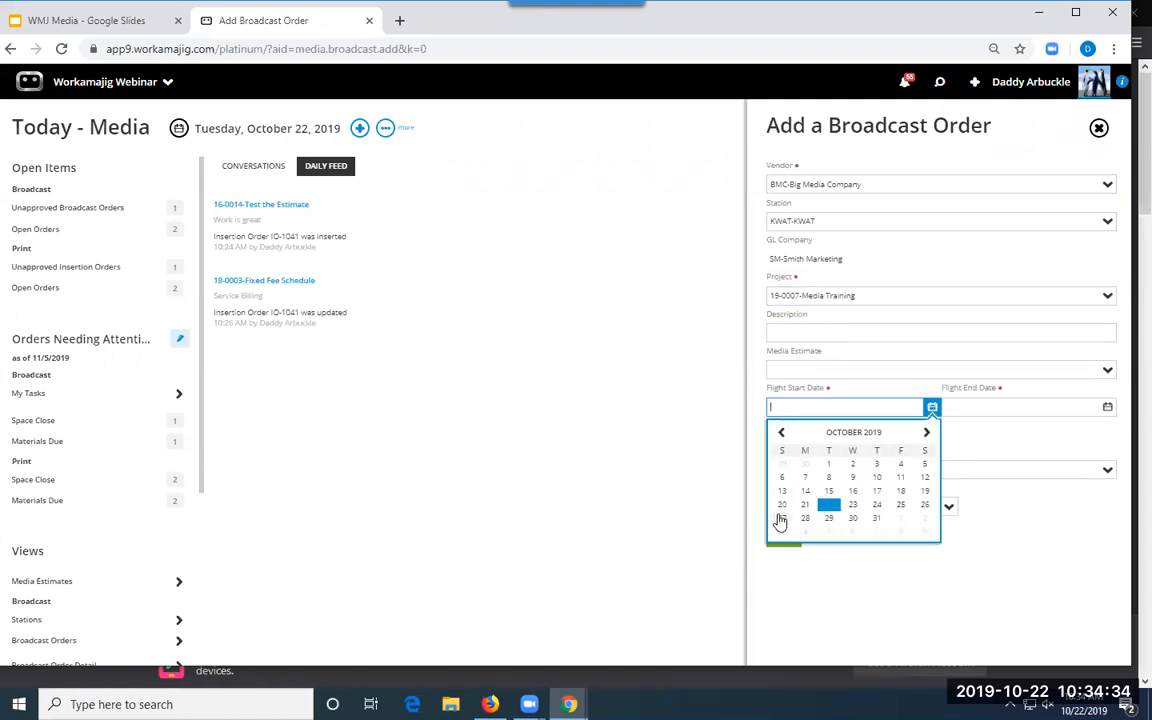
left_click(781, 519)
left_click(1107, 409)
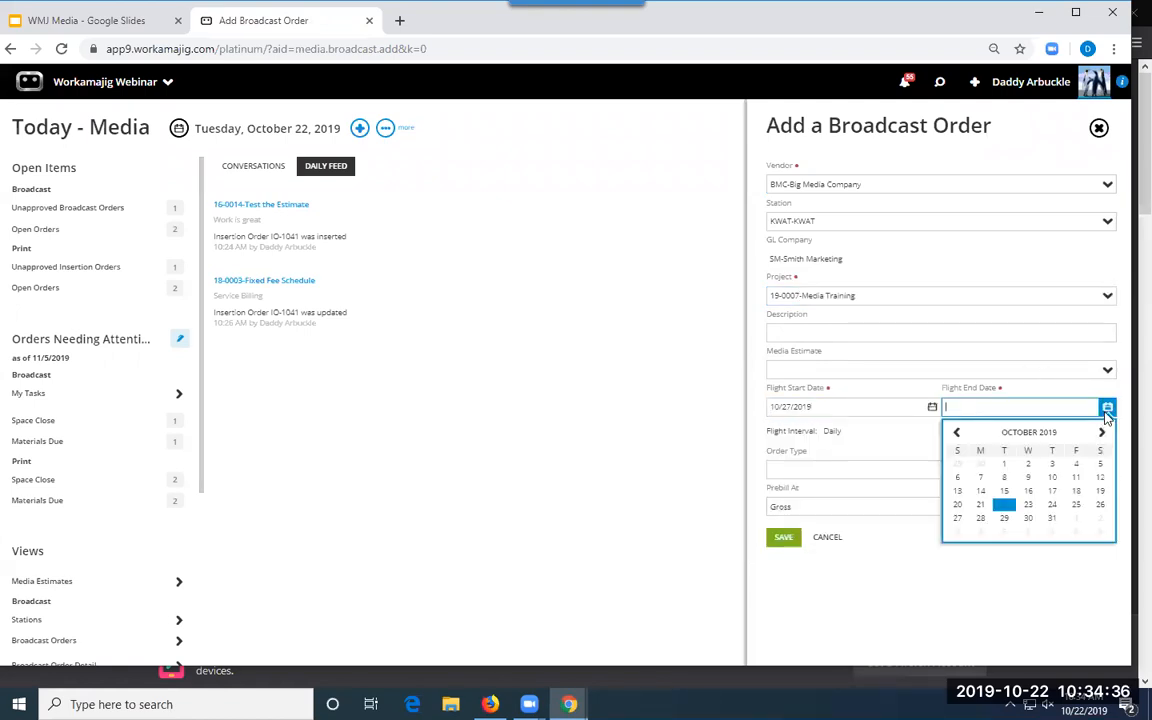
left_click(1101, 432)
left_click(1101, 432)
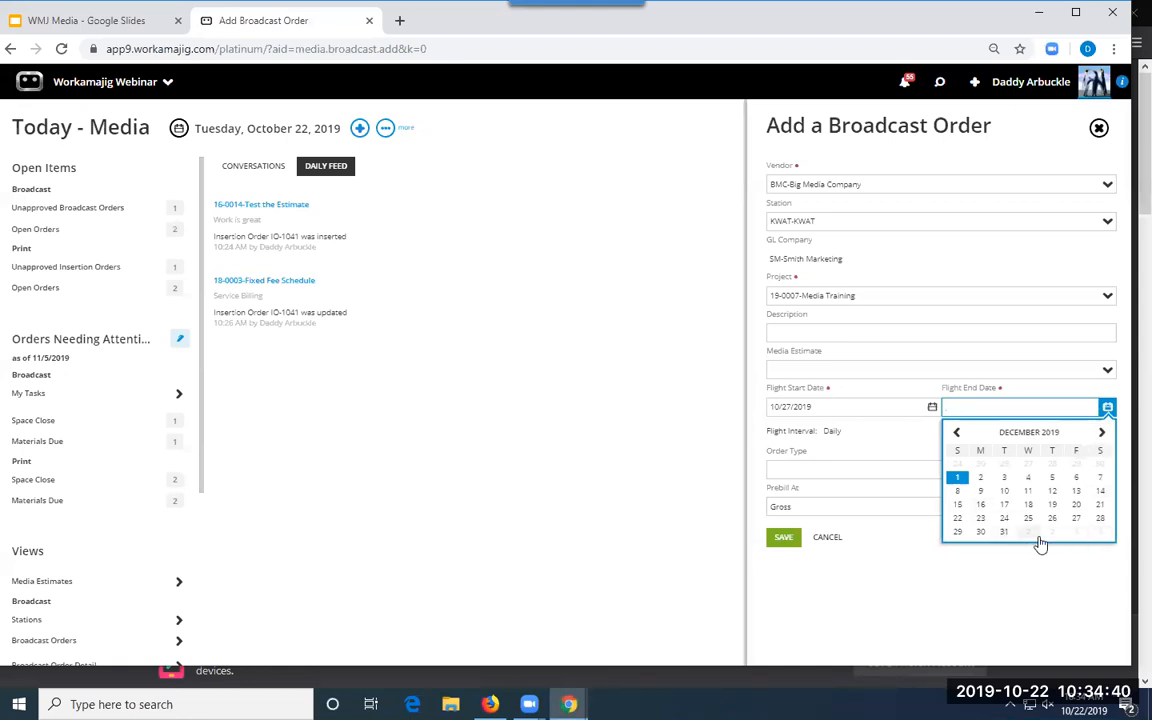
left_click(1100, 535)
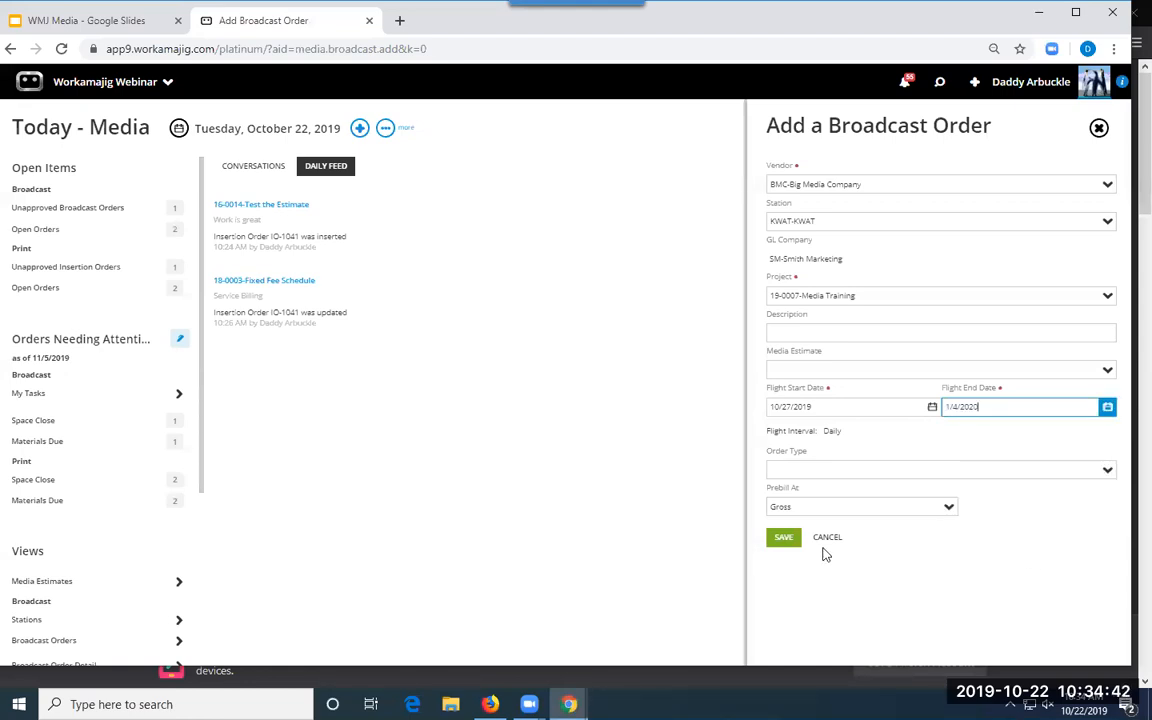
- Choose Typical Order as the order type and save the new broadcast order
left_click(1106, 470)
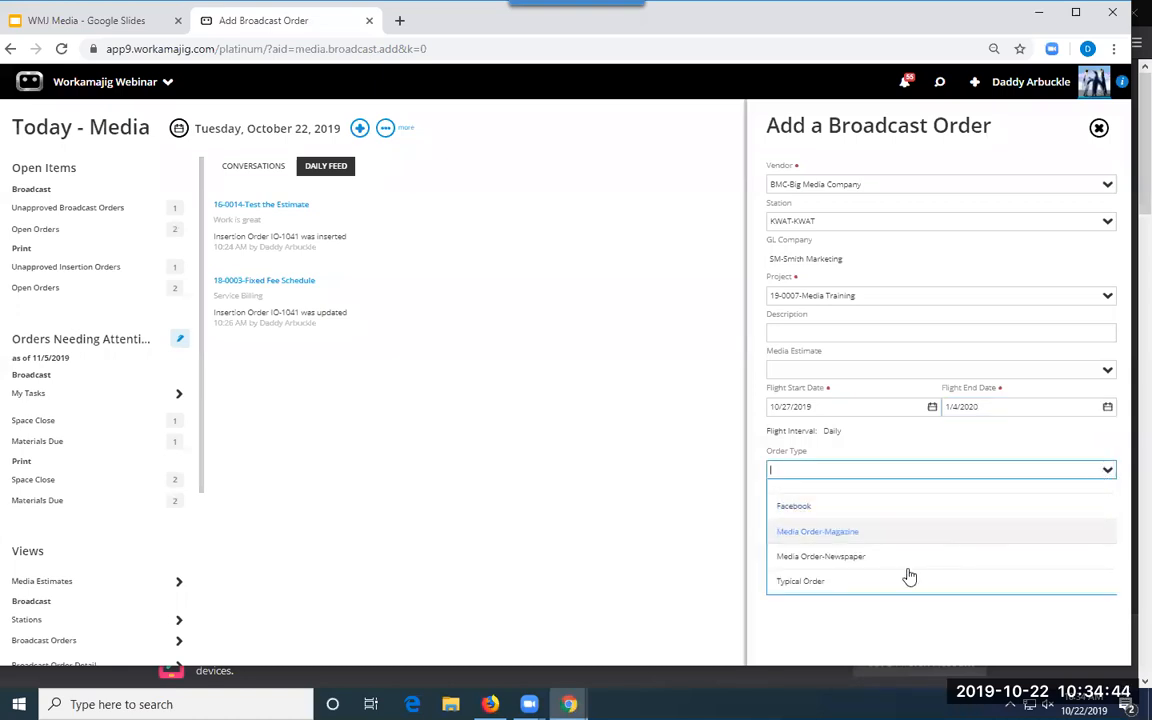
left_click(804, 583)
left_click(783, 538)
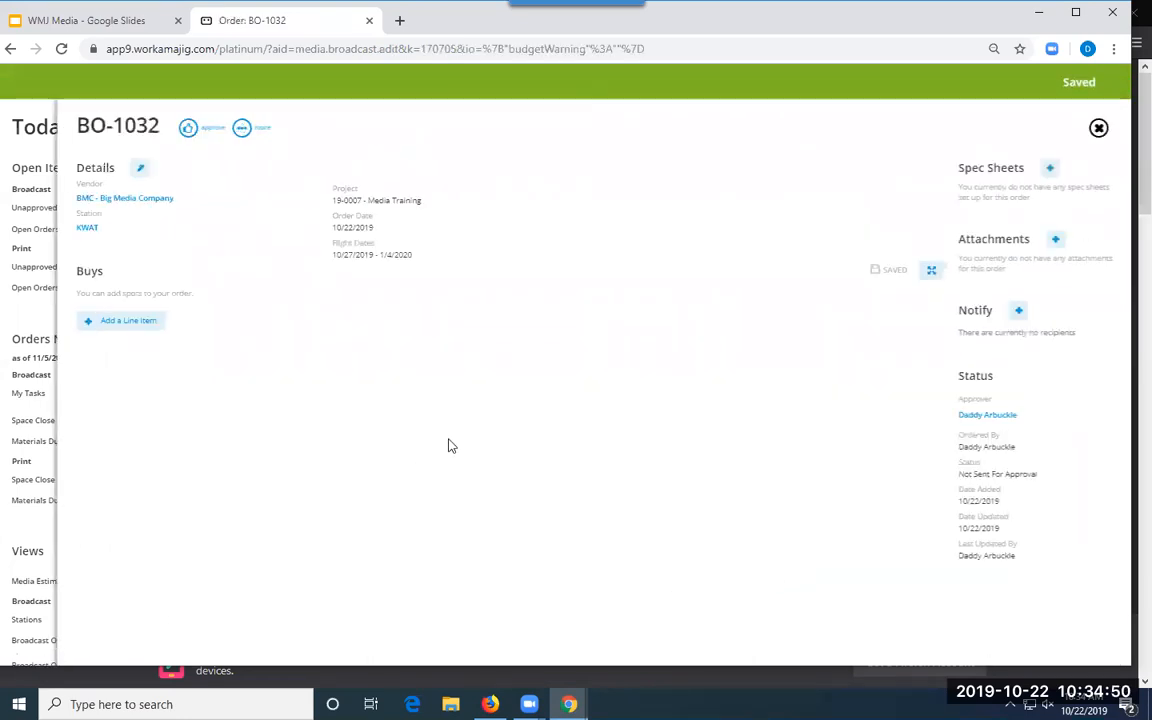
- Add a line item with task 1 - Creative Brief, program Murray 2PM, 10 spots and a gross of 300.00, and save it
left_click(128, 321)
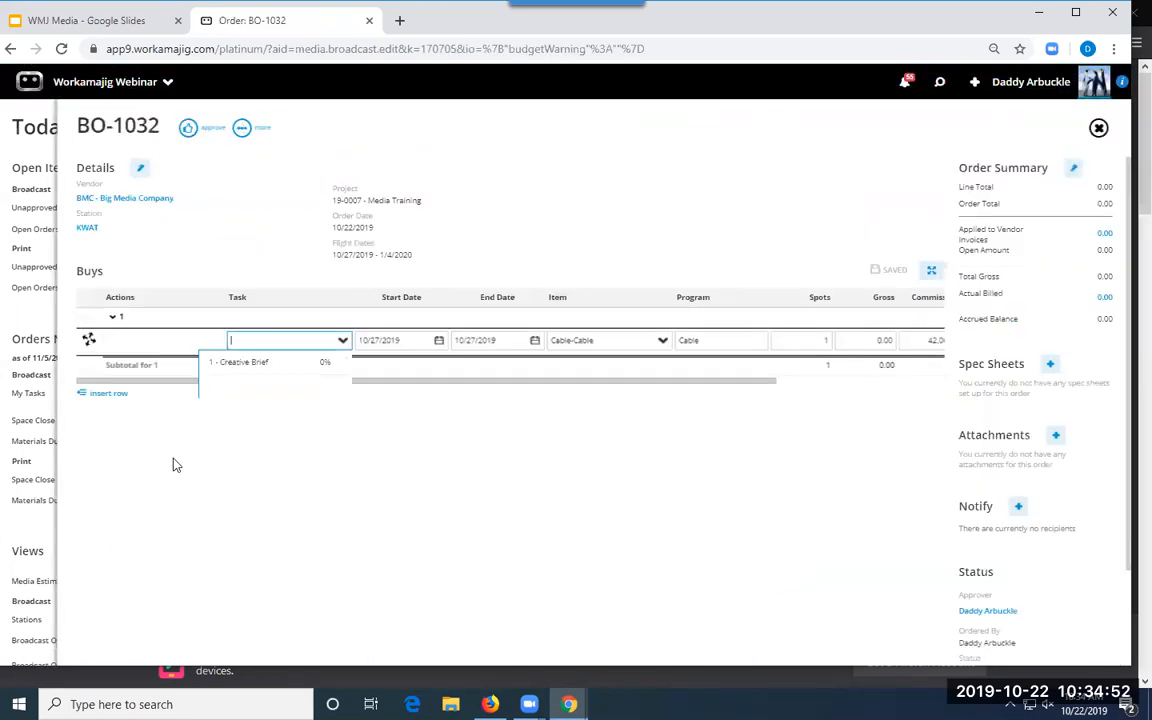
left_click(255, 364)
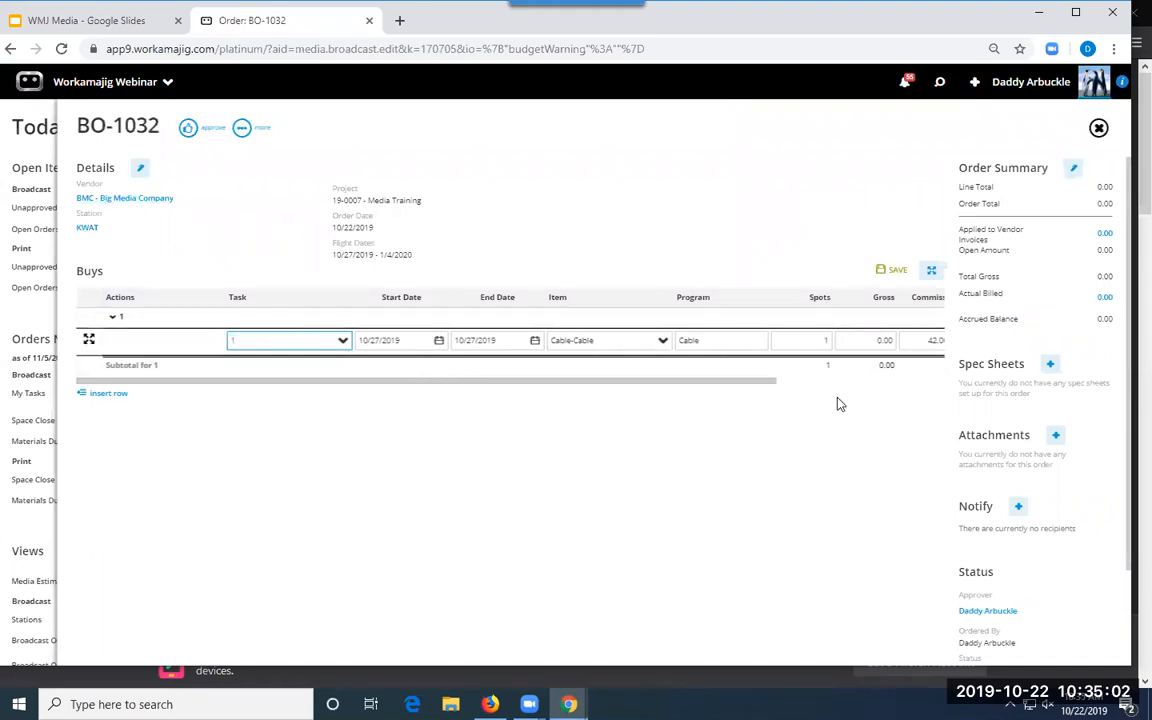
left_click(715, 342)
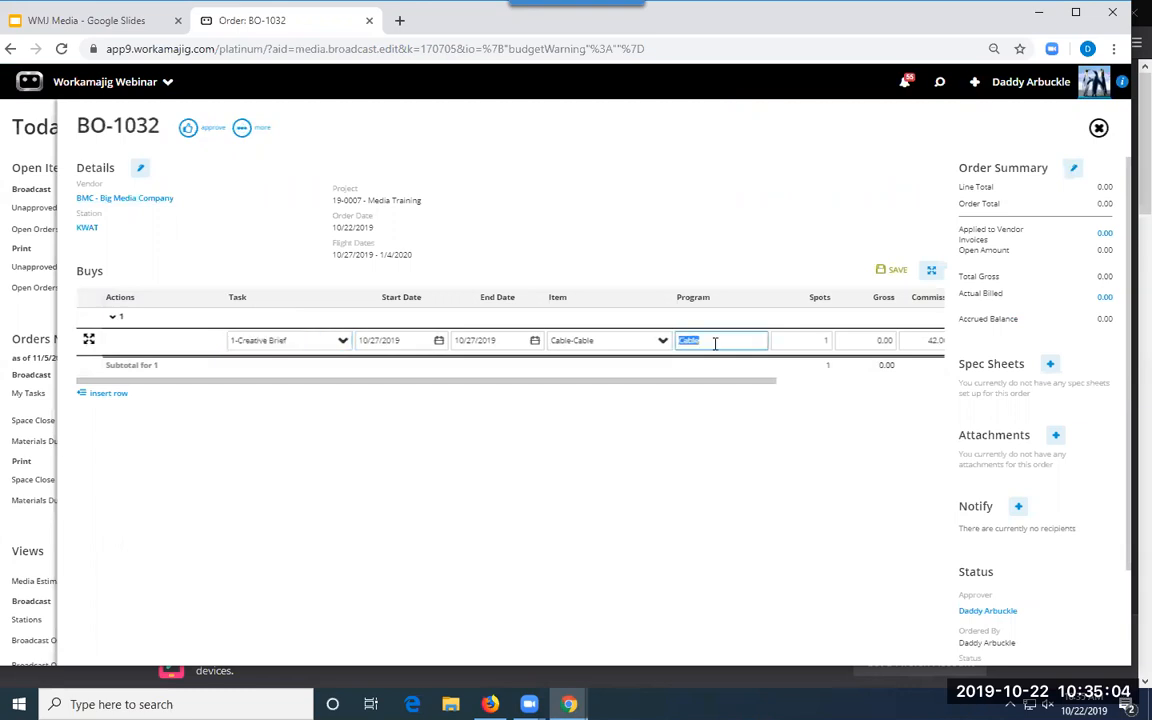
type("Mun")
key("Tab")
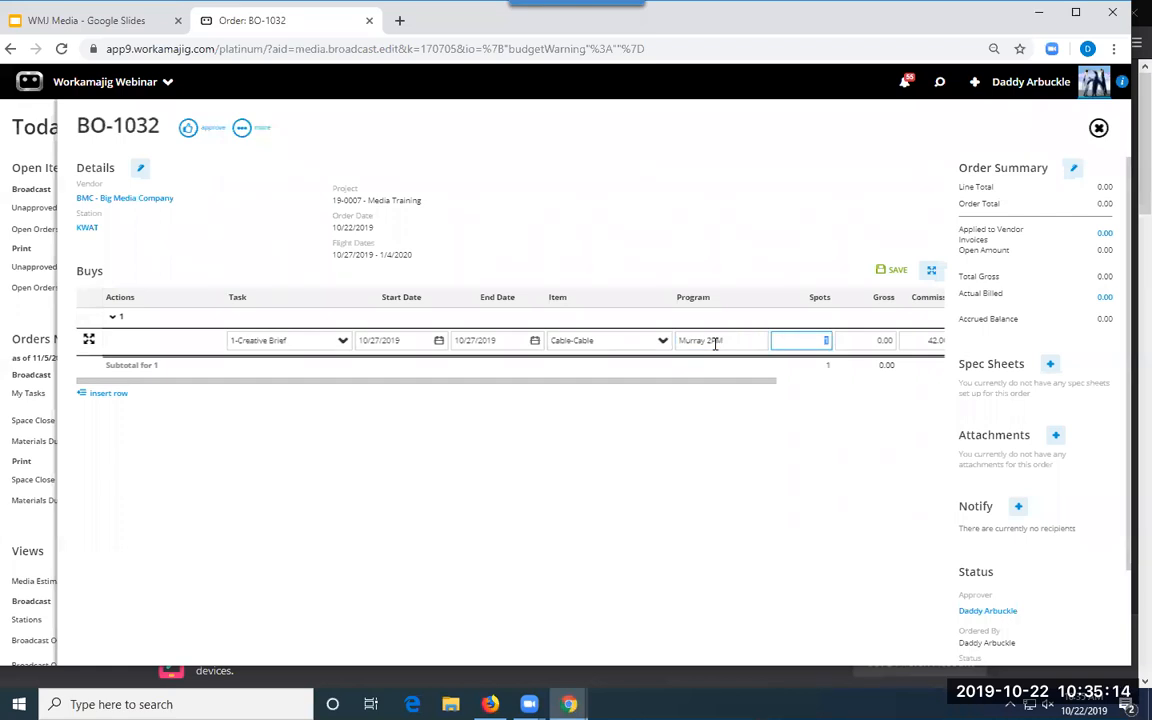
key("Tab")
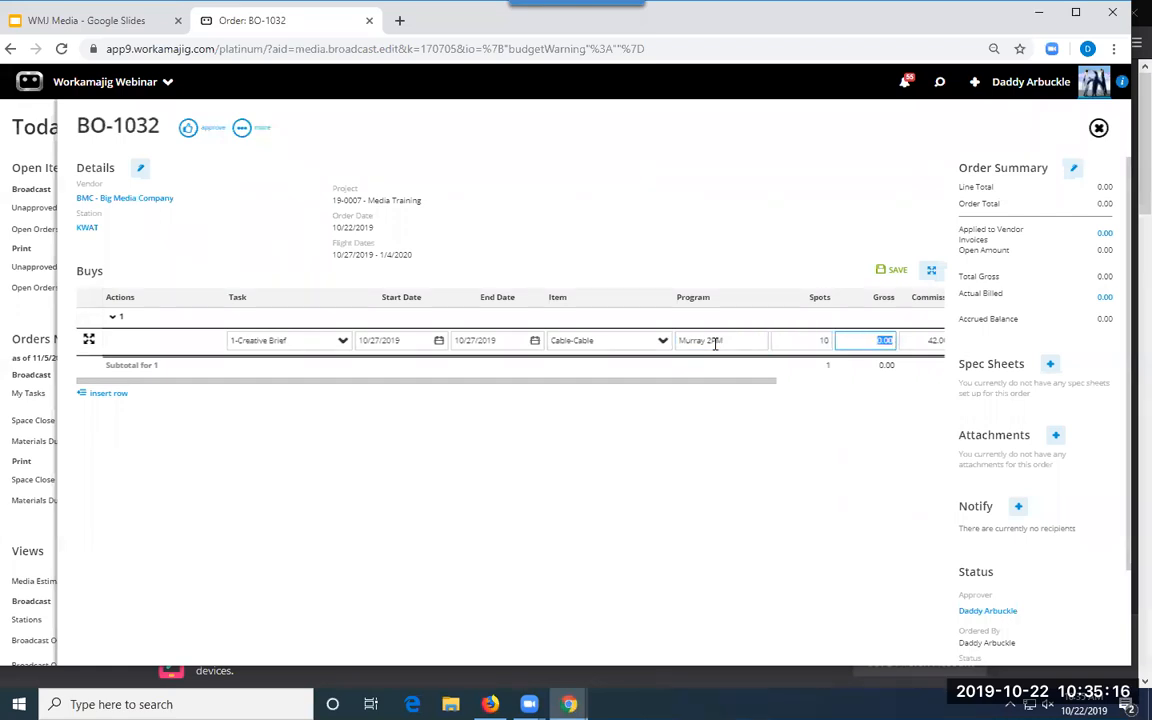
key("Tab")
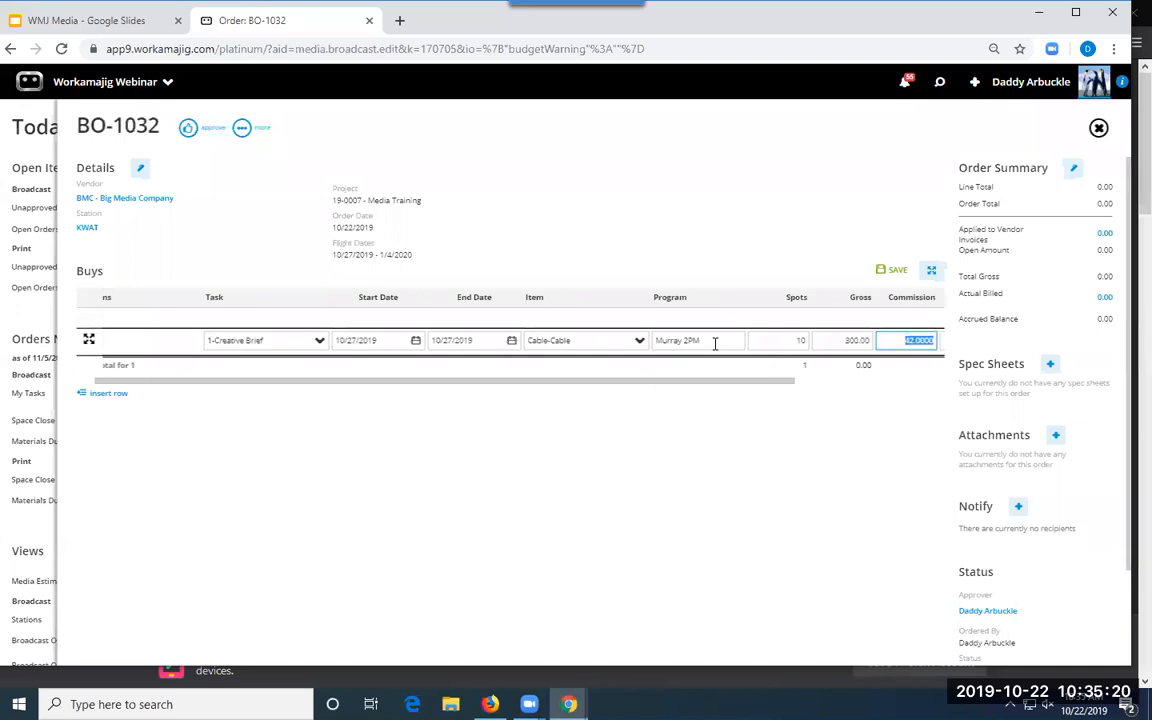
left_click(685, 444)
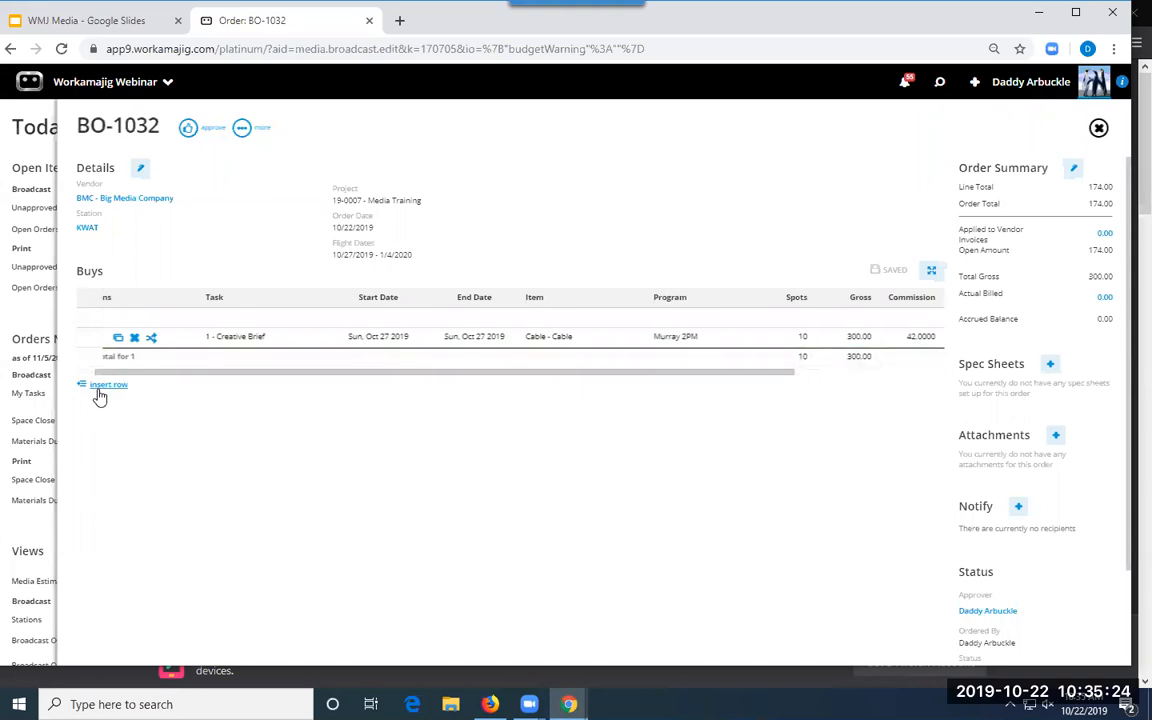
- Duplicate the Murray 2PM buy and move the copy's start date to 10/29/2019
left_click(117, 339)
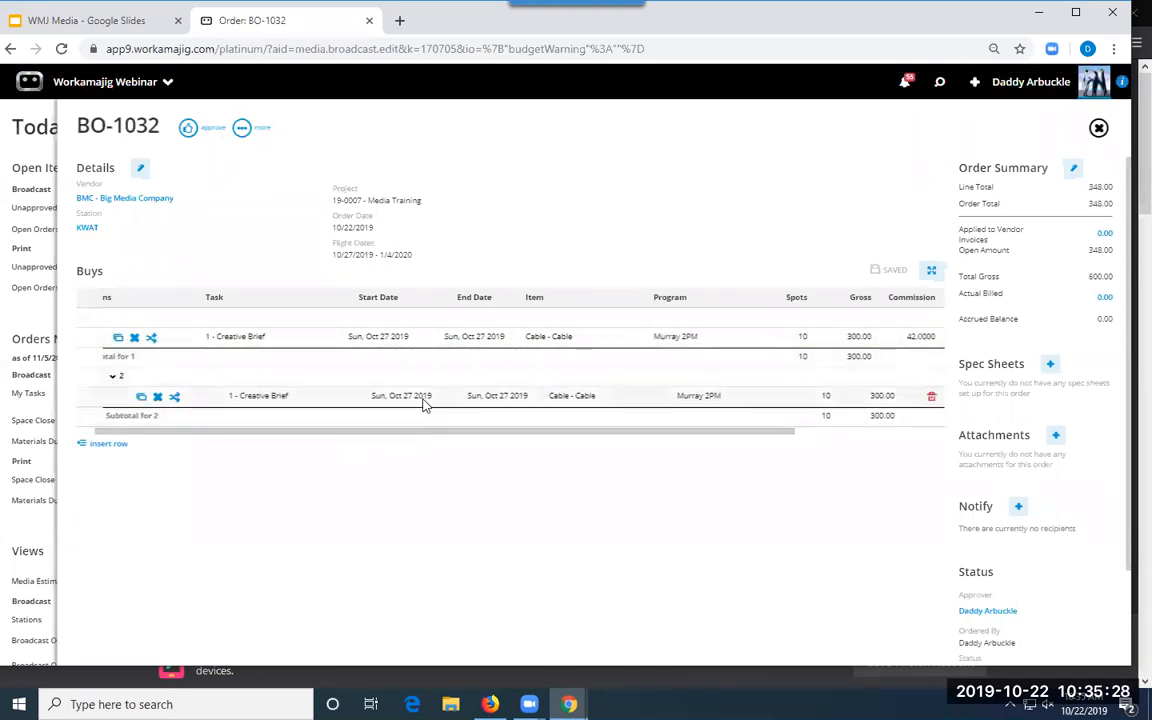
left_click(422, 402)
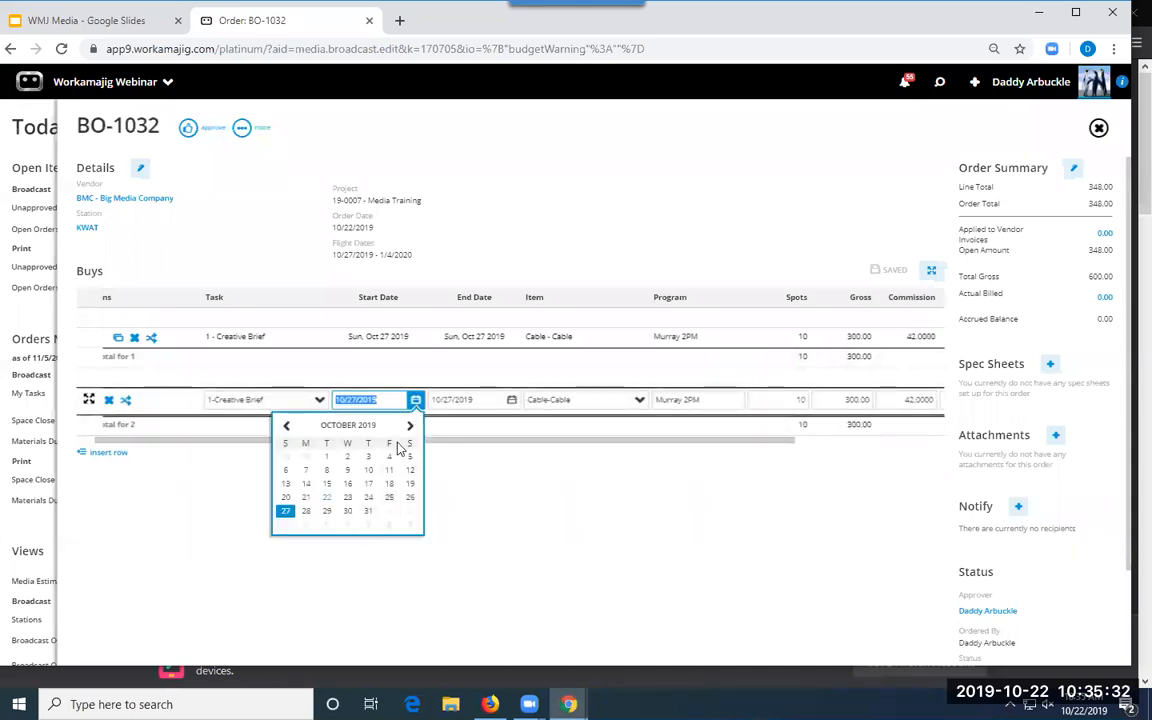
left_click(326, 511)
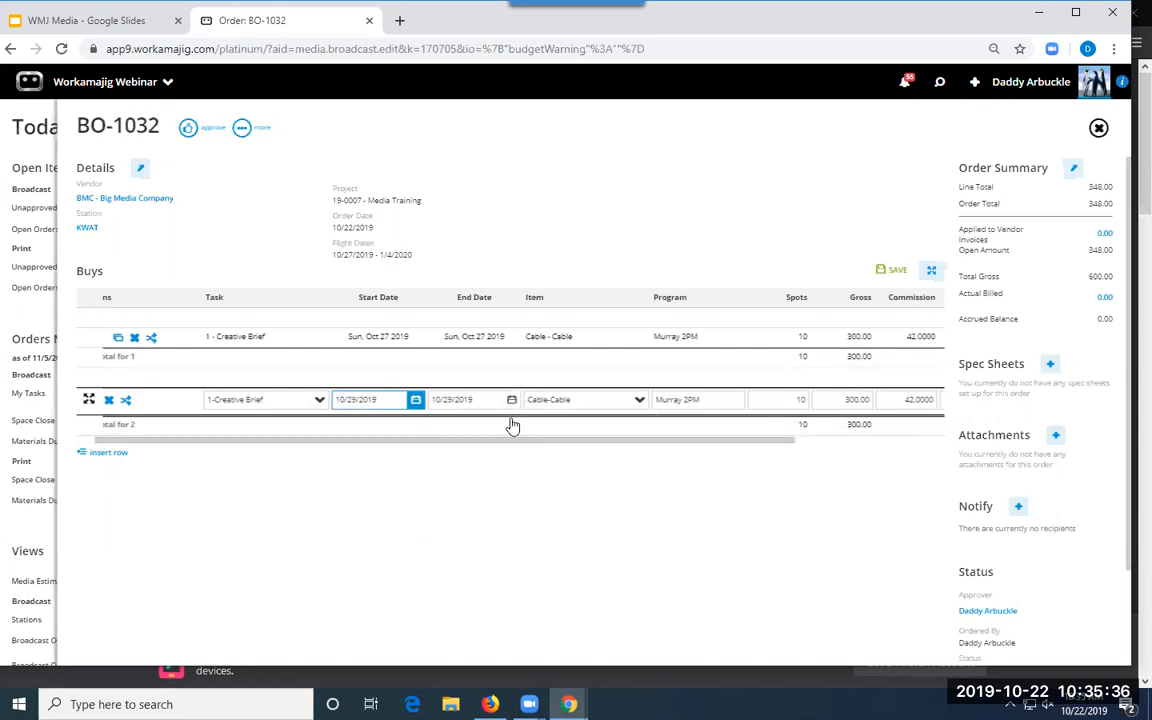
left_click(515, 478)
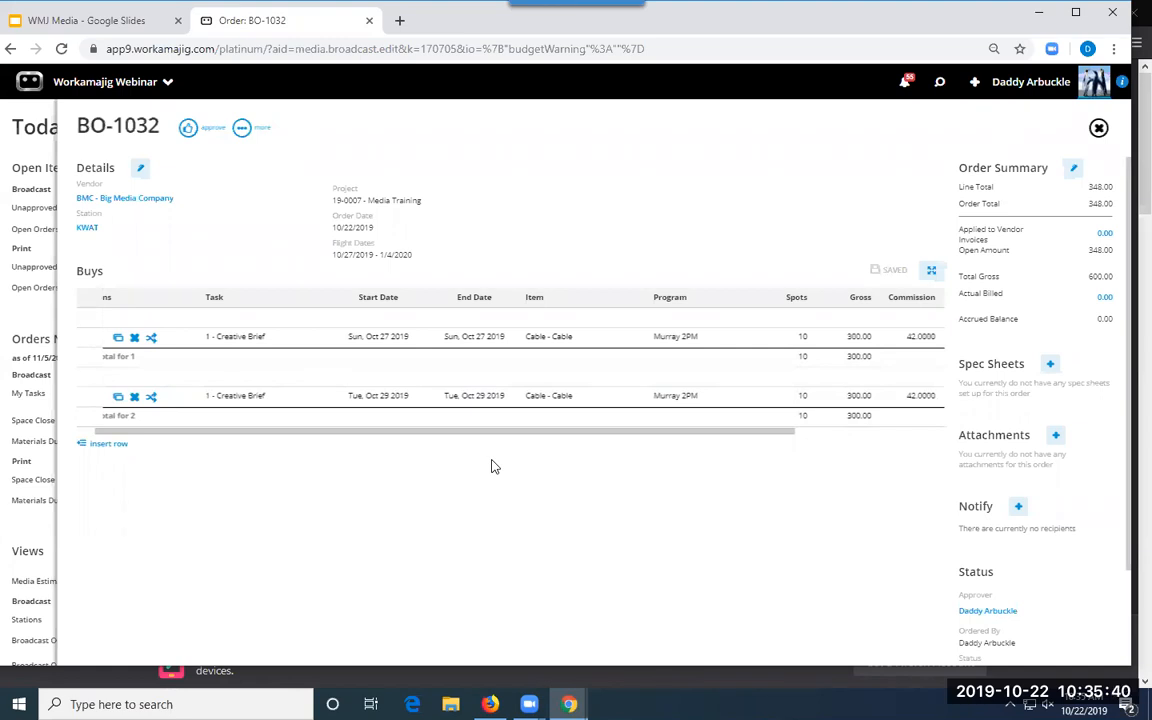
- Add a revision to line 2 with reason Short Rate and a gross difference of 200, and save it
left_click(152, 399)
left_click(898, 206)
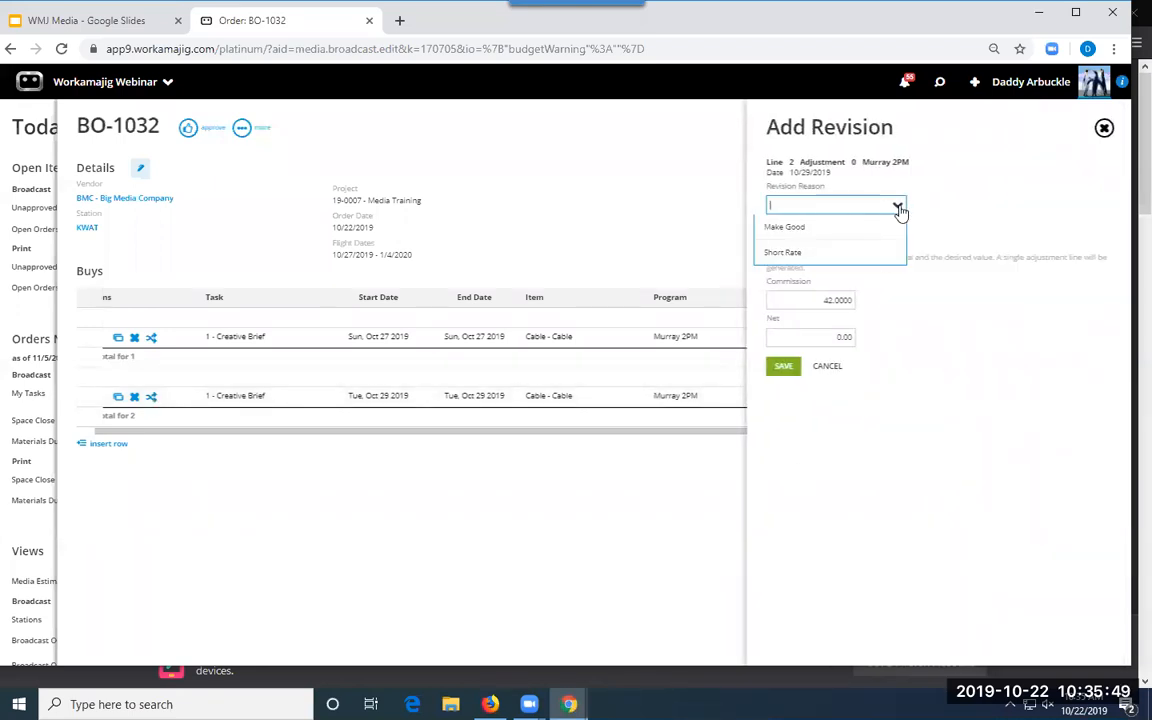
left_click(829, 254)
left_click(818, 244)
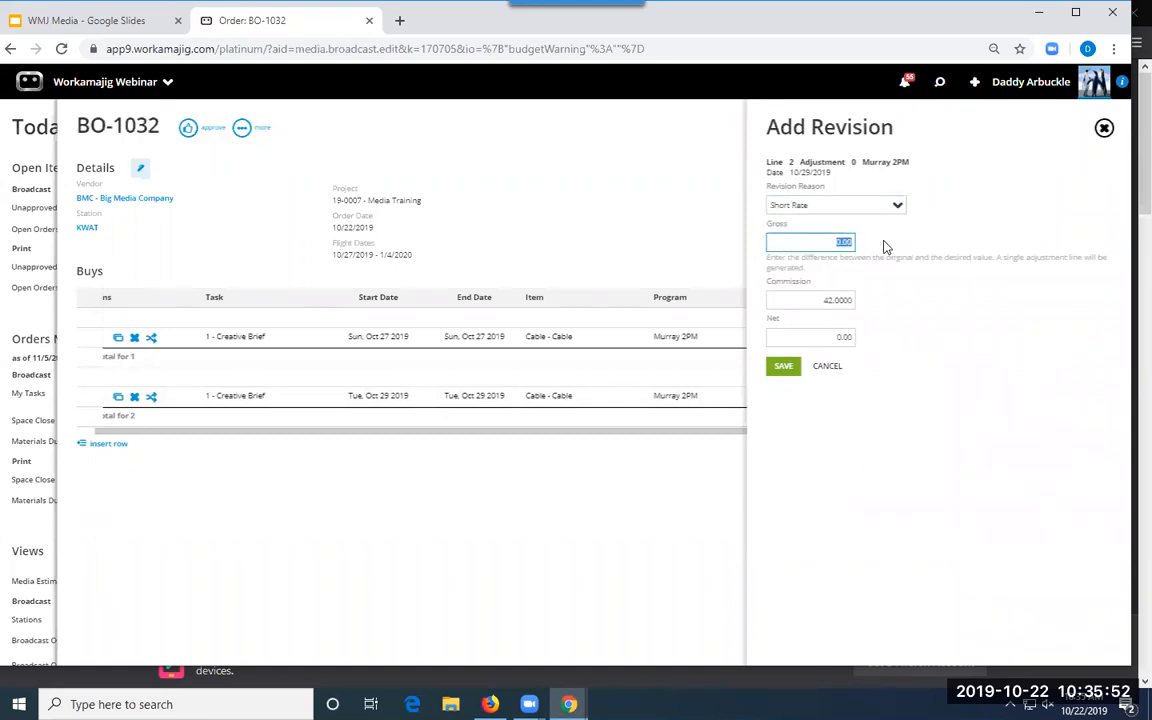
type("200")
left_click(784, 367)
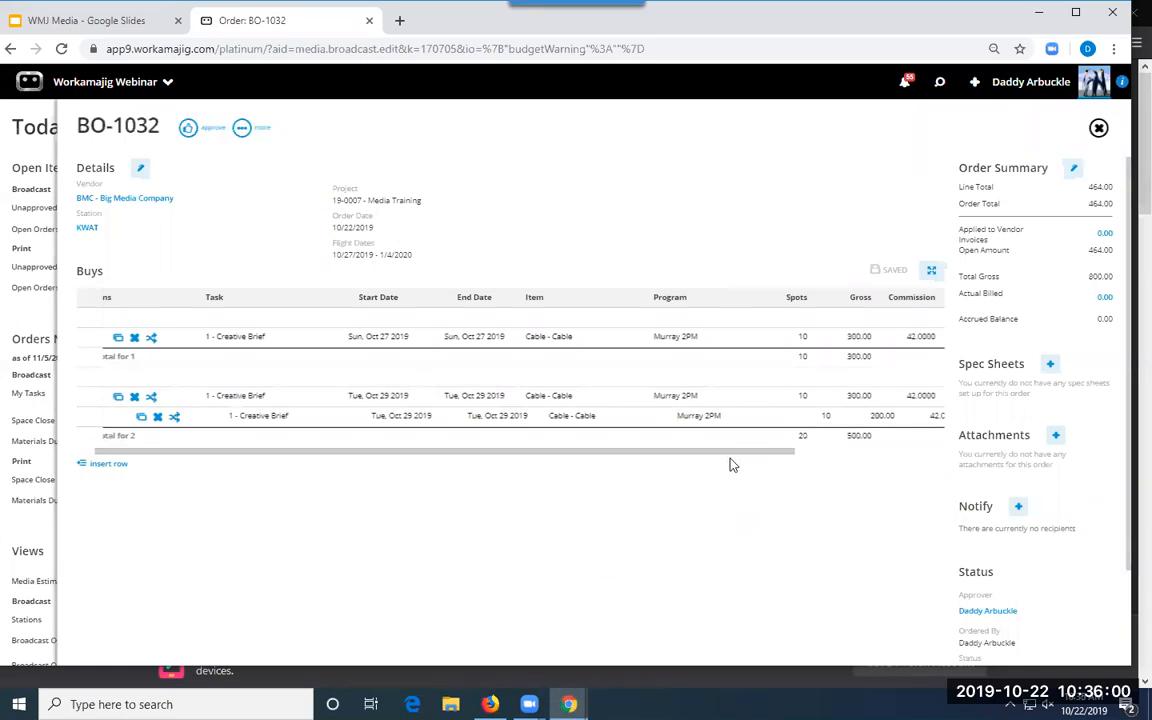
- Set the spots of the line 2 revision to 5
left_click_drag(774, 455, 828, 451)
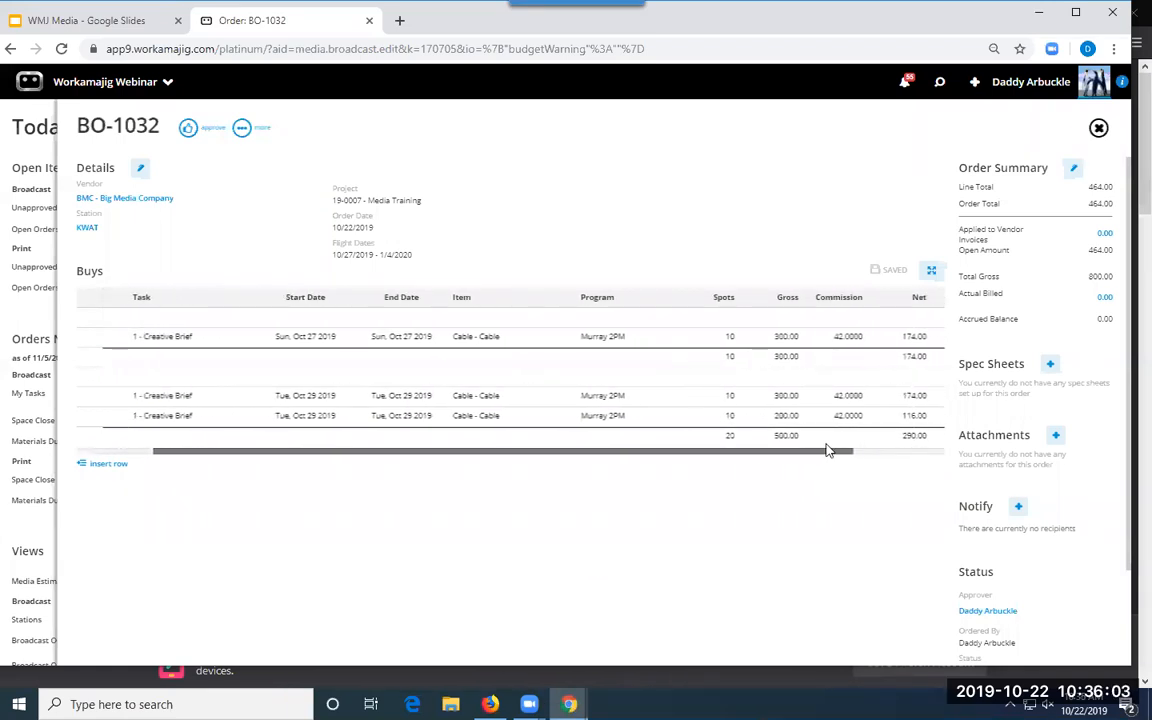
left_click(737, 417)
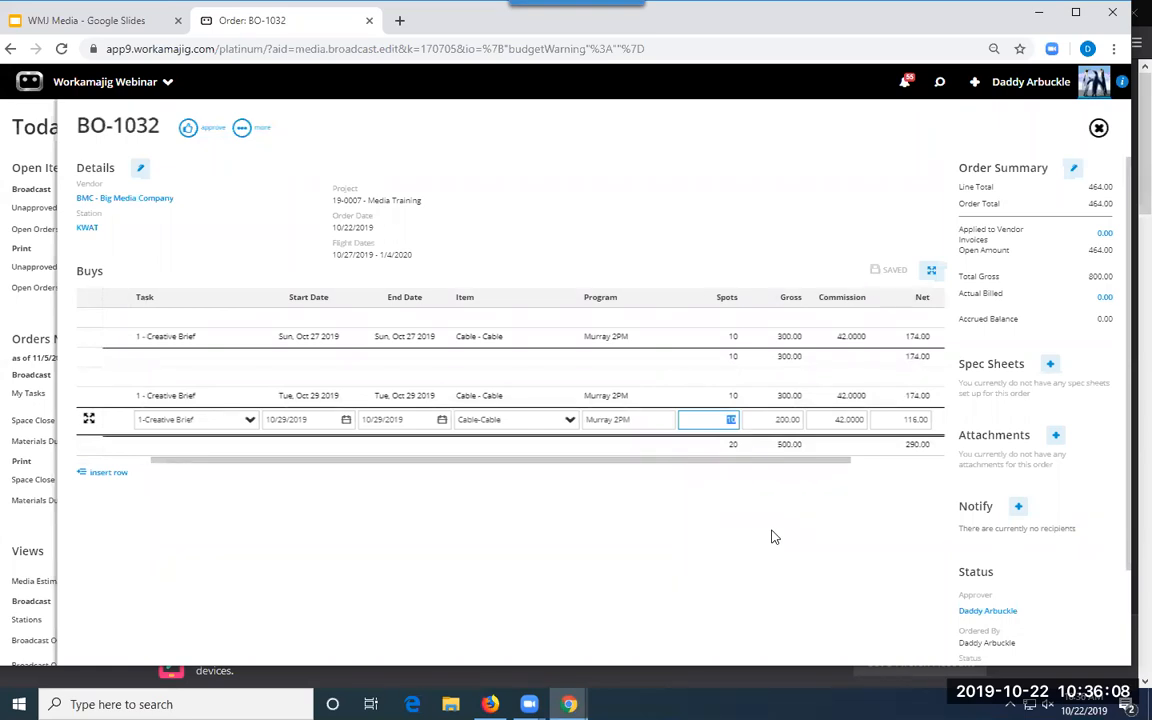
type("5")
key("Return")
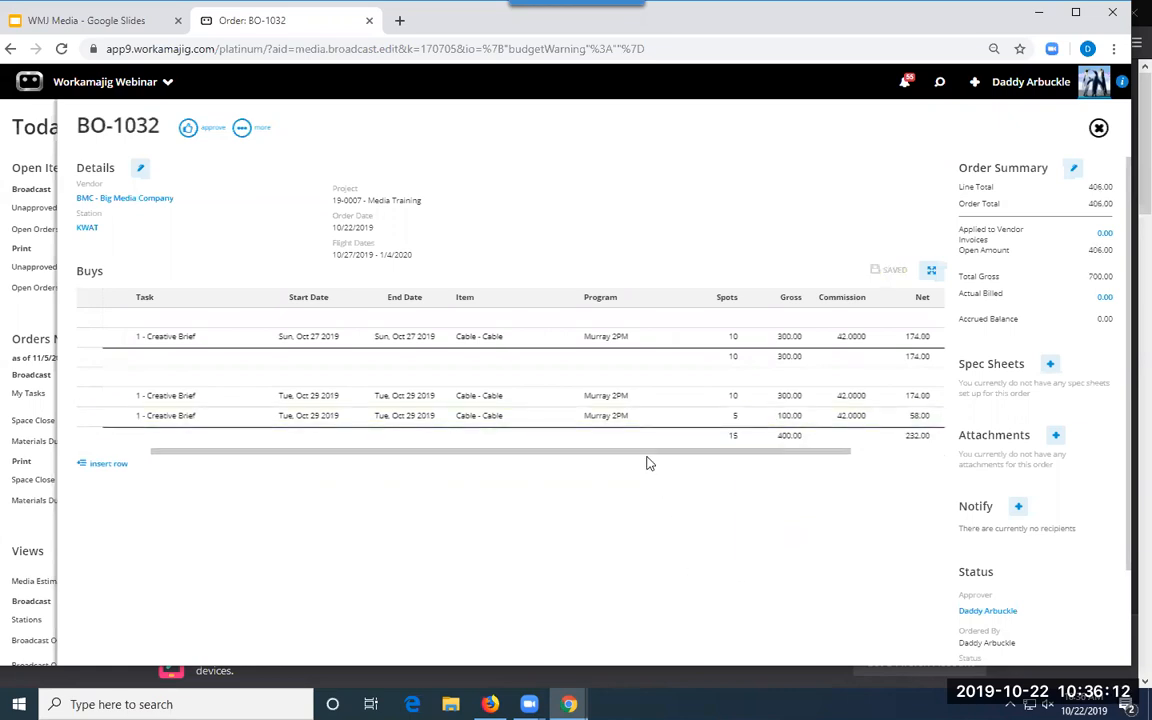
- Set the spots of the line 2 revision to -5 so it reduces the Murray 2PM buy
left_click_drag(648, 458, 696, 462)
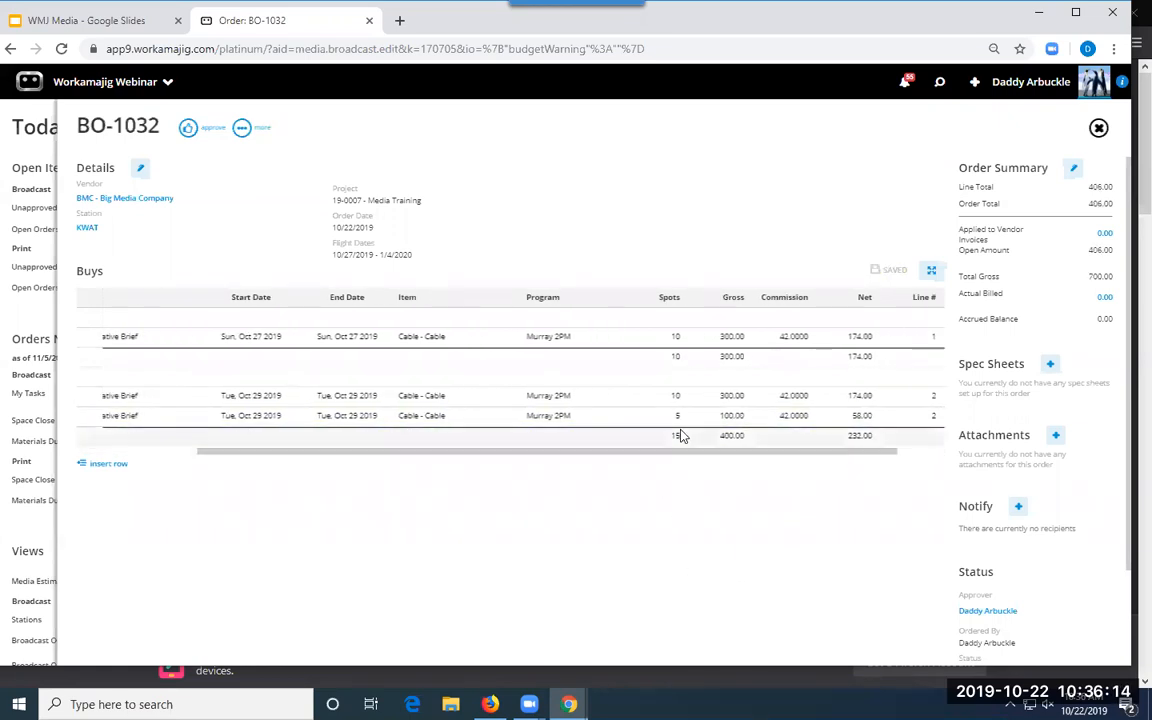
left_click(677, 417)
type("5")
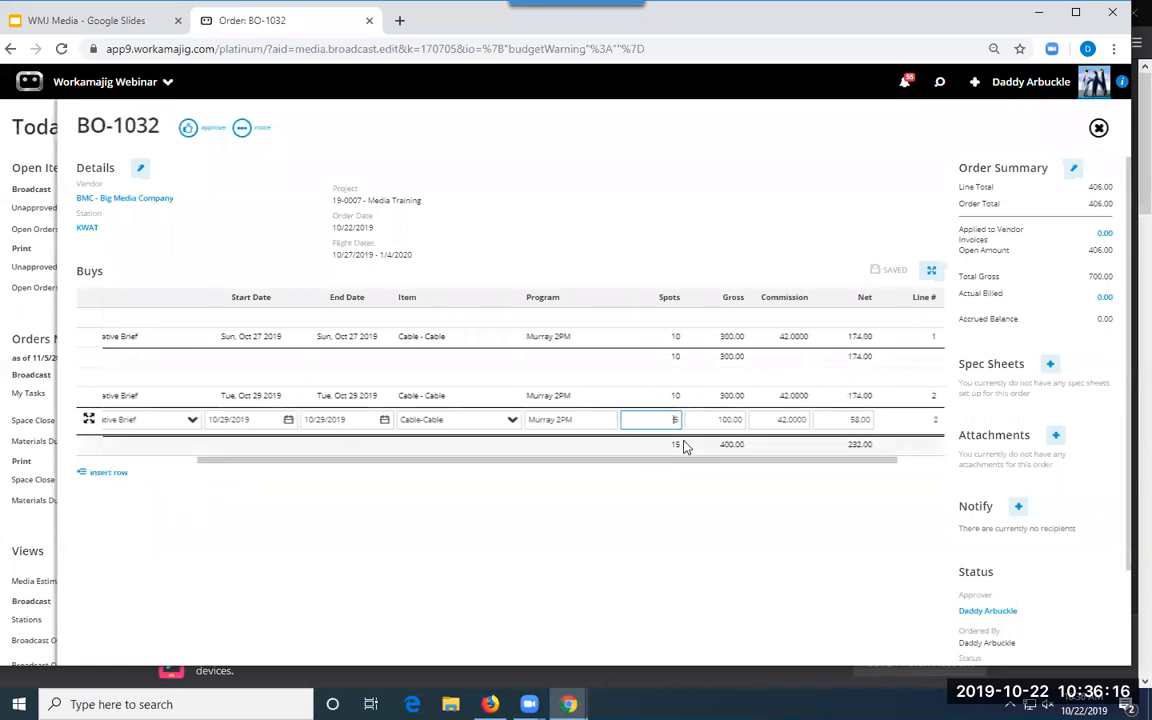
type("-55")
left_click(668, 530)
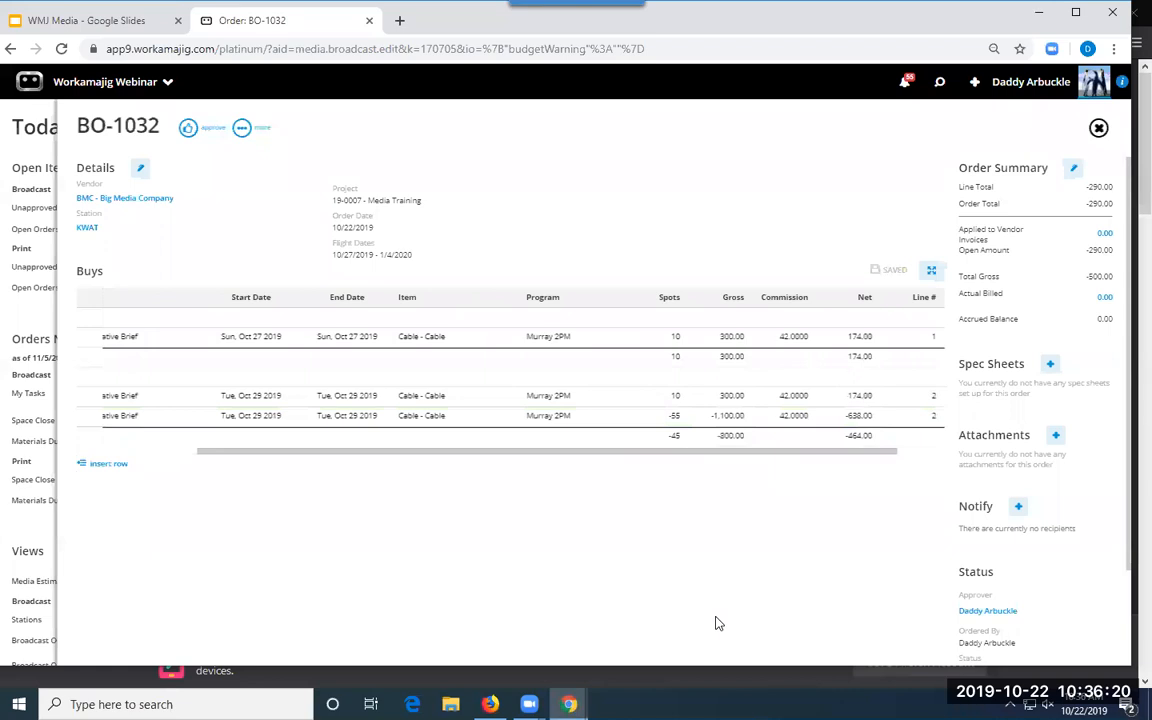
left_click(676, 417)
left_click(683, 420)
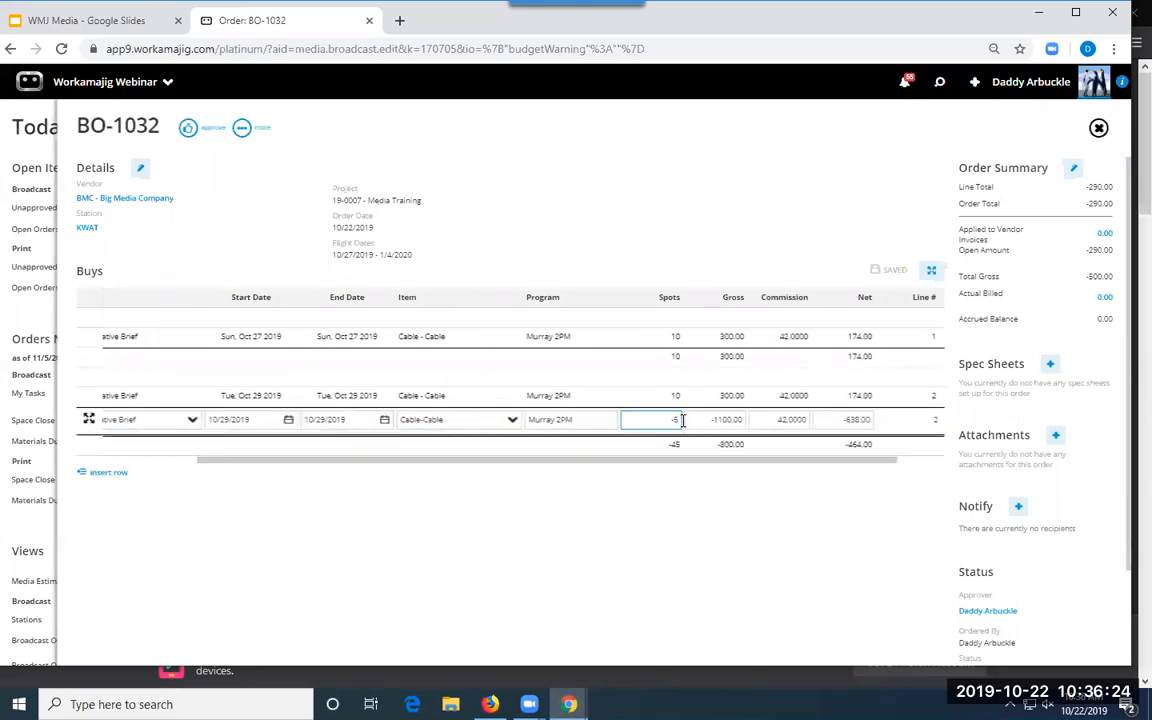
left_click(661, 507)
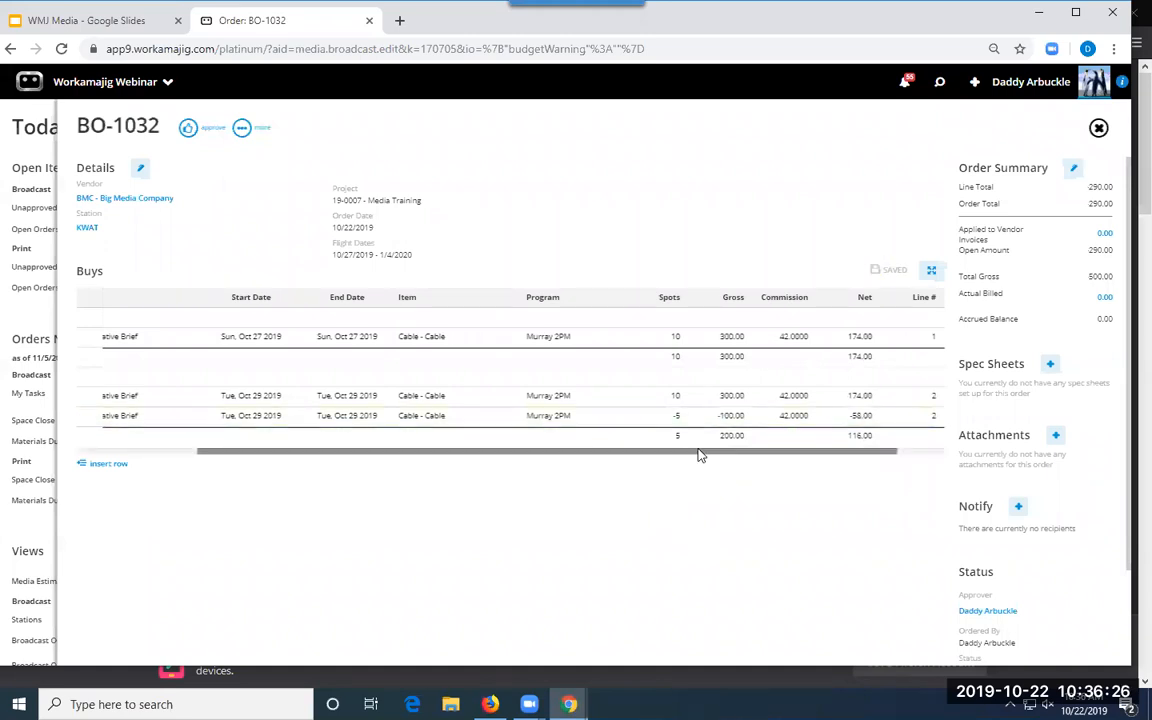
- Approve the broadcast order without a comment and close it to return to the media overview
left_click_drag(383, 455, 287, 461)
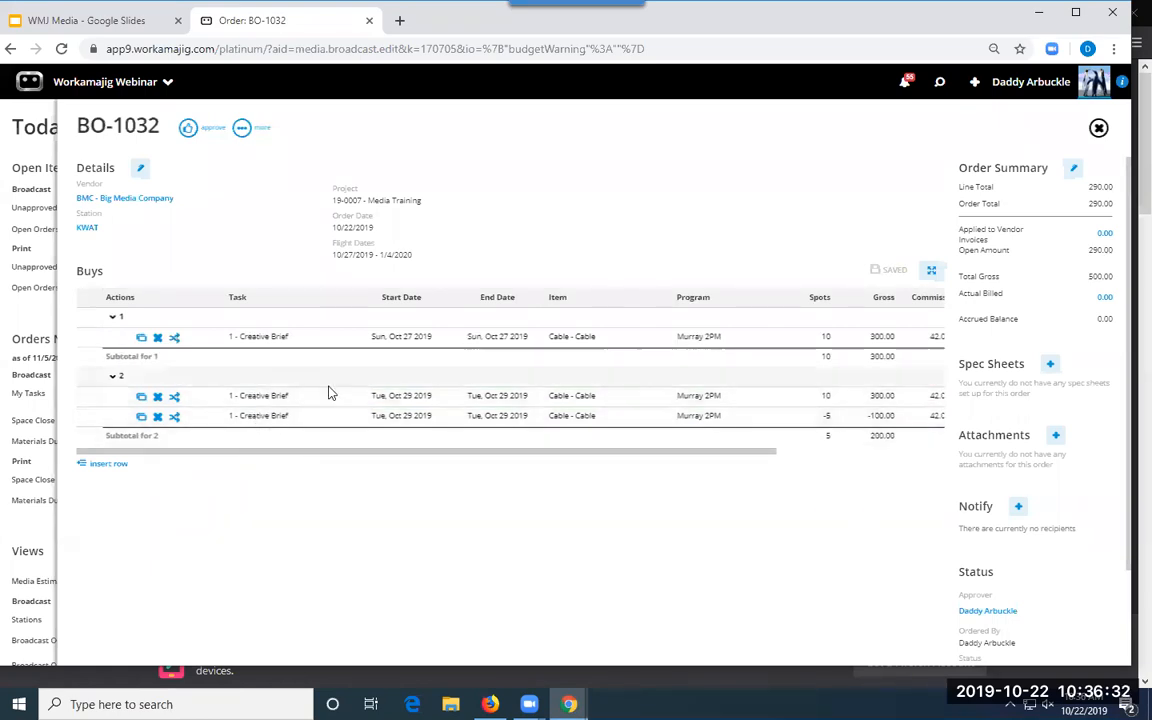
left_click(188, 127)
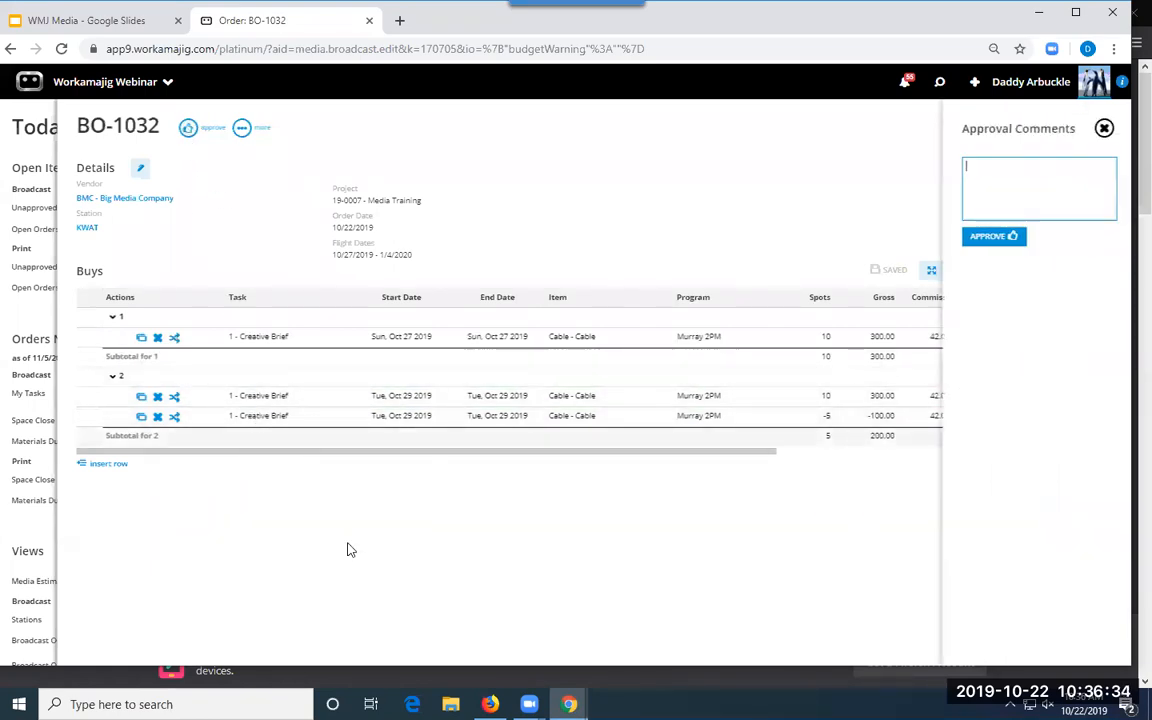
left_click(991, 237)
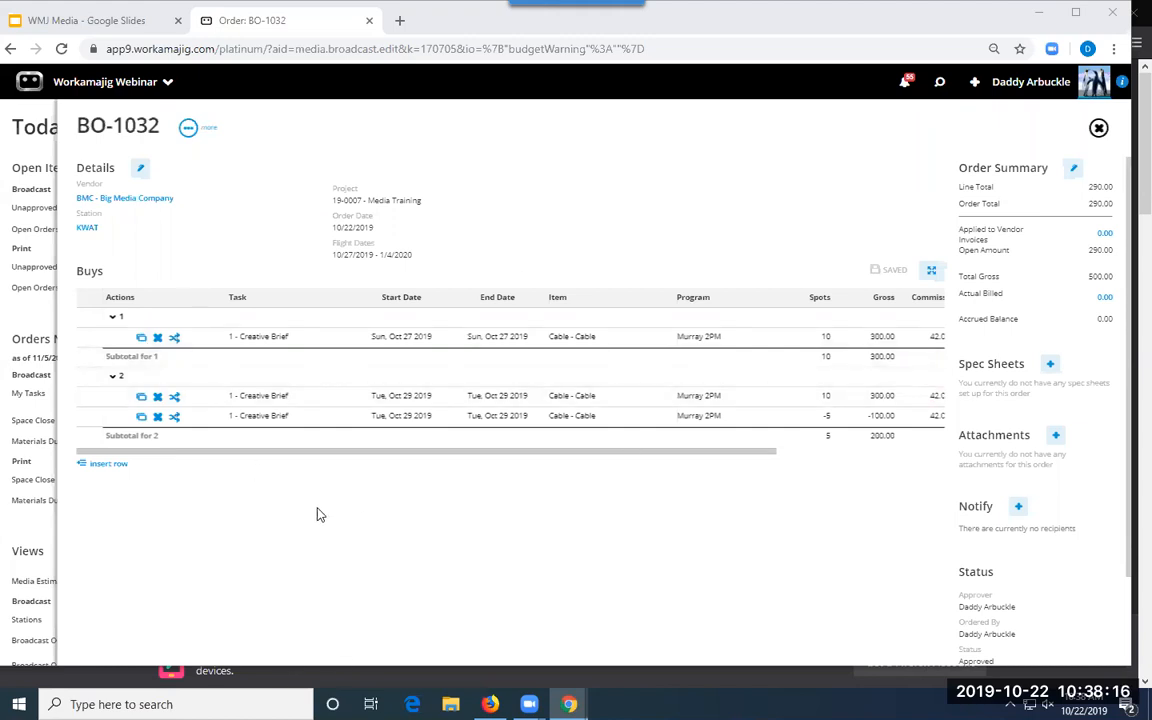
left_click(21, 532)
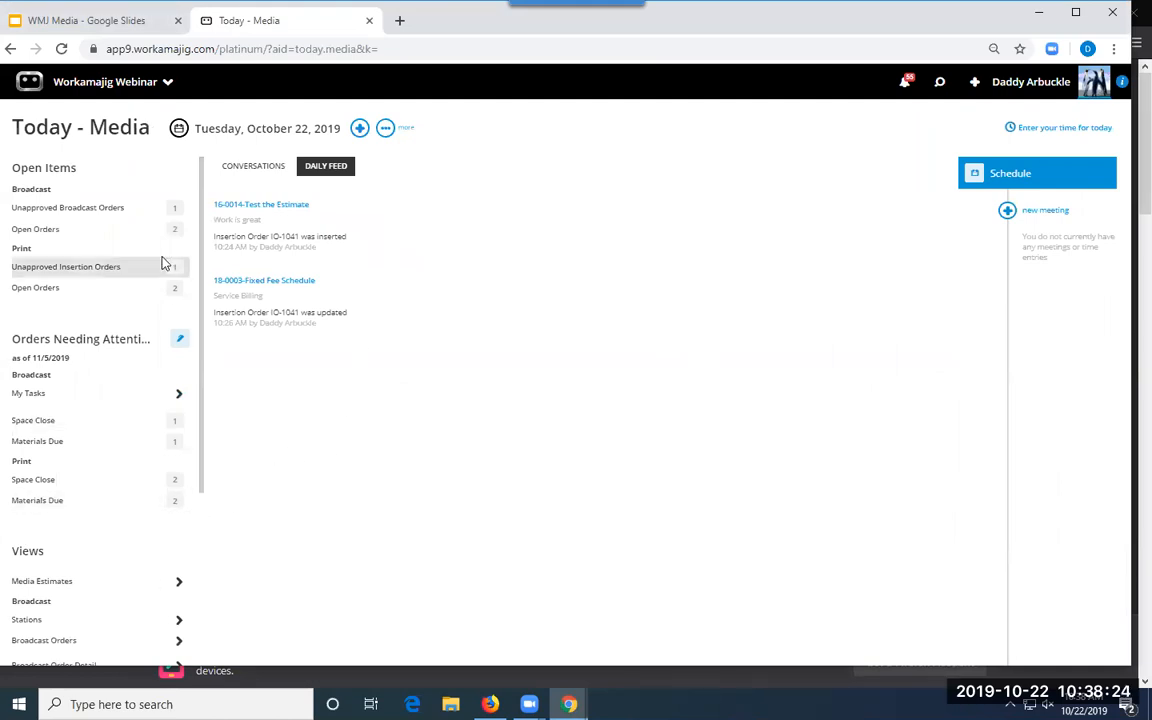
- Switch to the Today - Billing page and open mass billing for the media amounts to bill
left_click(114, 88)
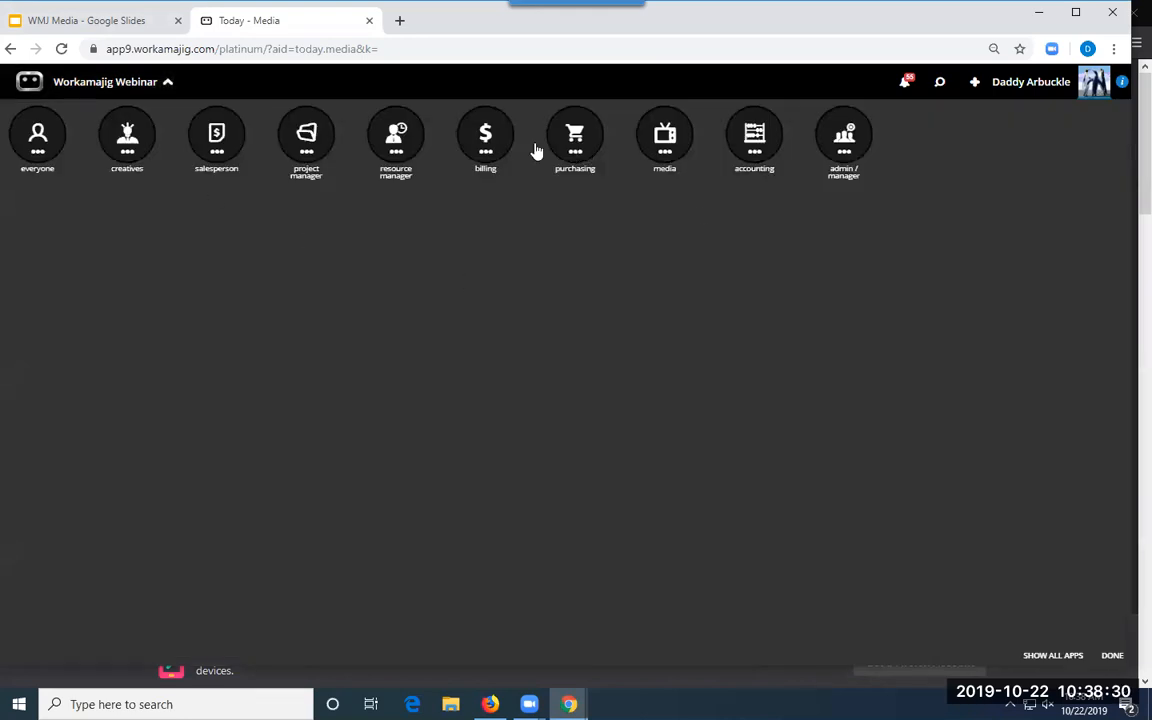
left_click(479, 131)
left_click(37, 238)
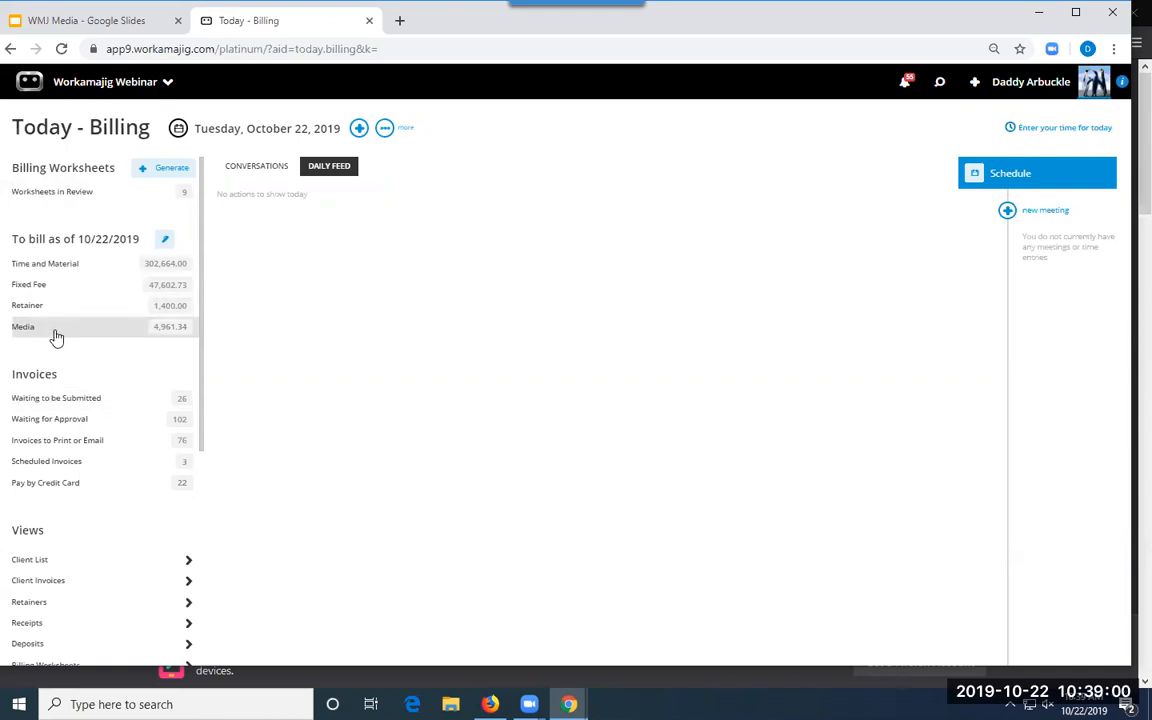
left_click(98, 338)
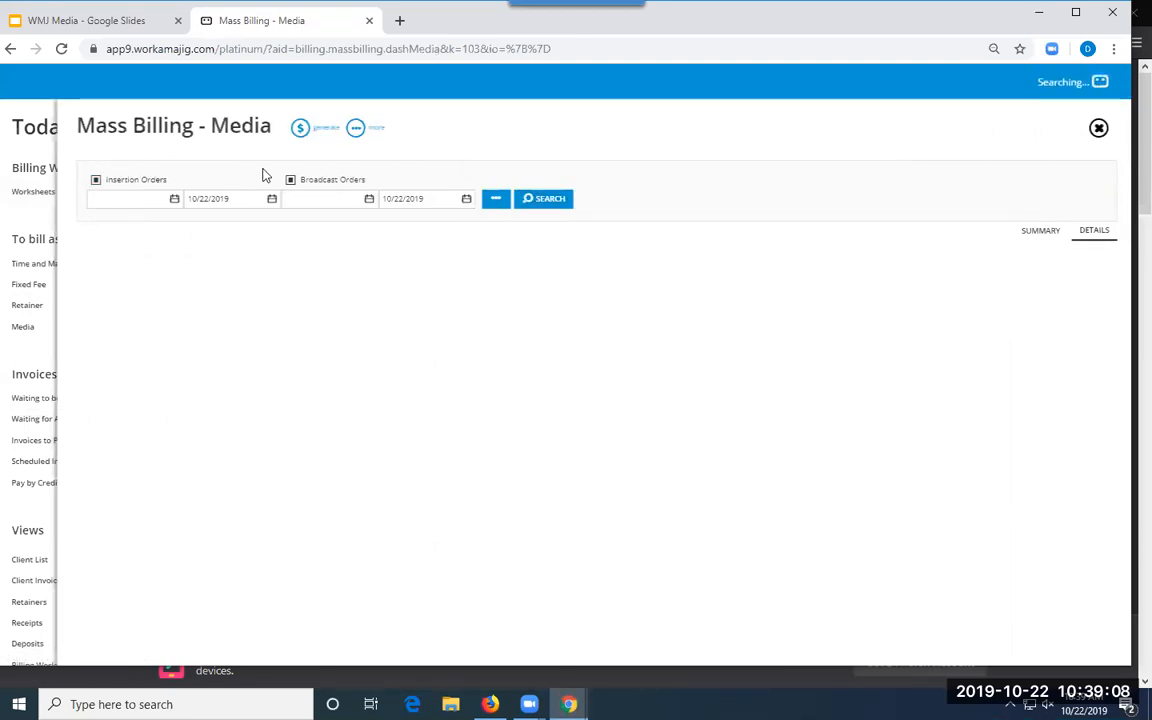
- Set the end date to 11/9/2019 for insertion orders and 10/31/2019 for broadcast orders, and search for billable media
left_click(271, 198)
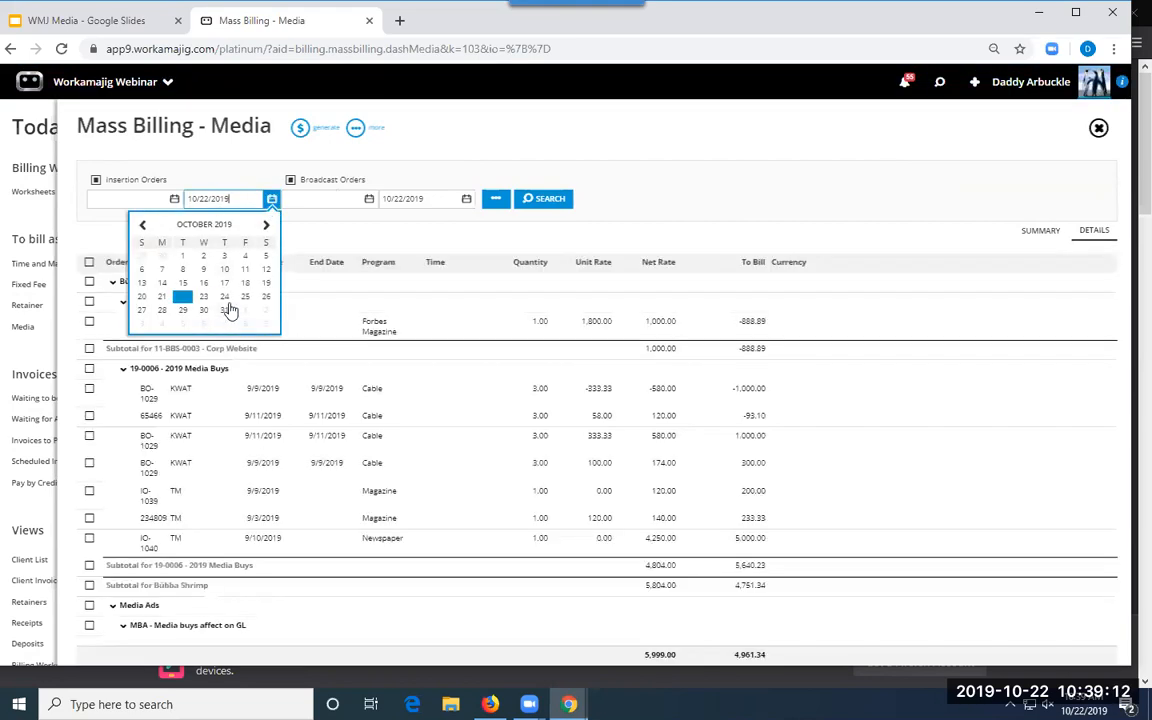
left_click(266, 224)
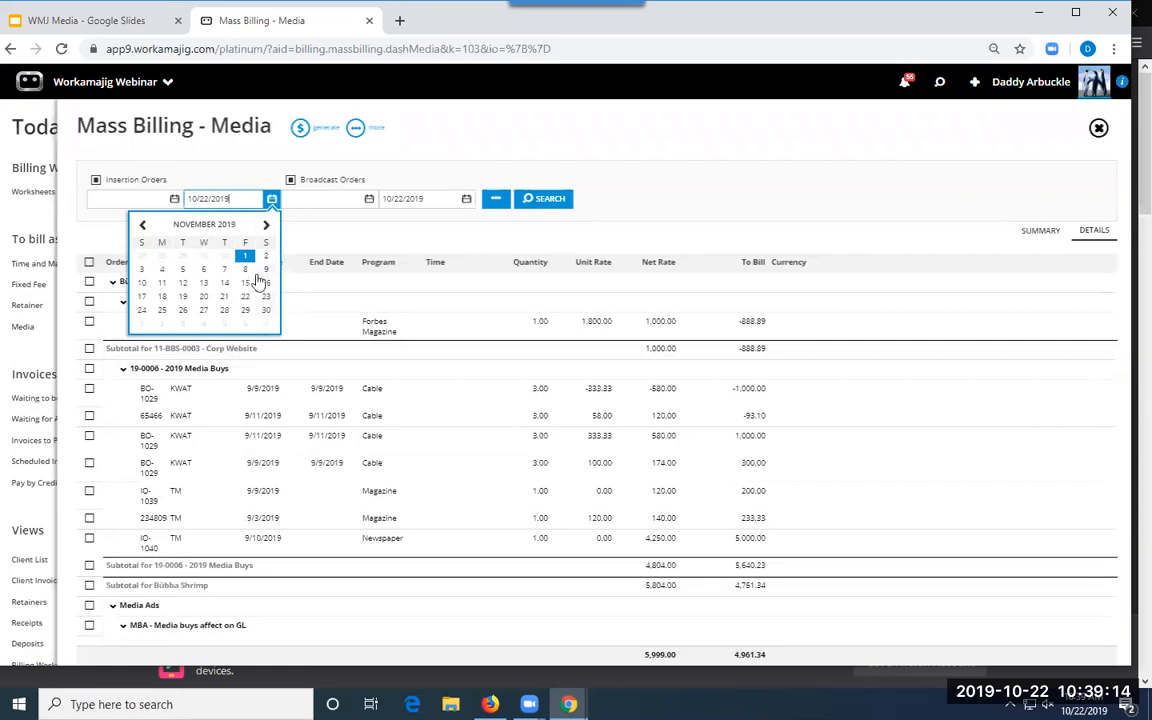
left_click(265, 269)
left_click(467, 199)
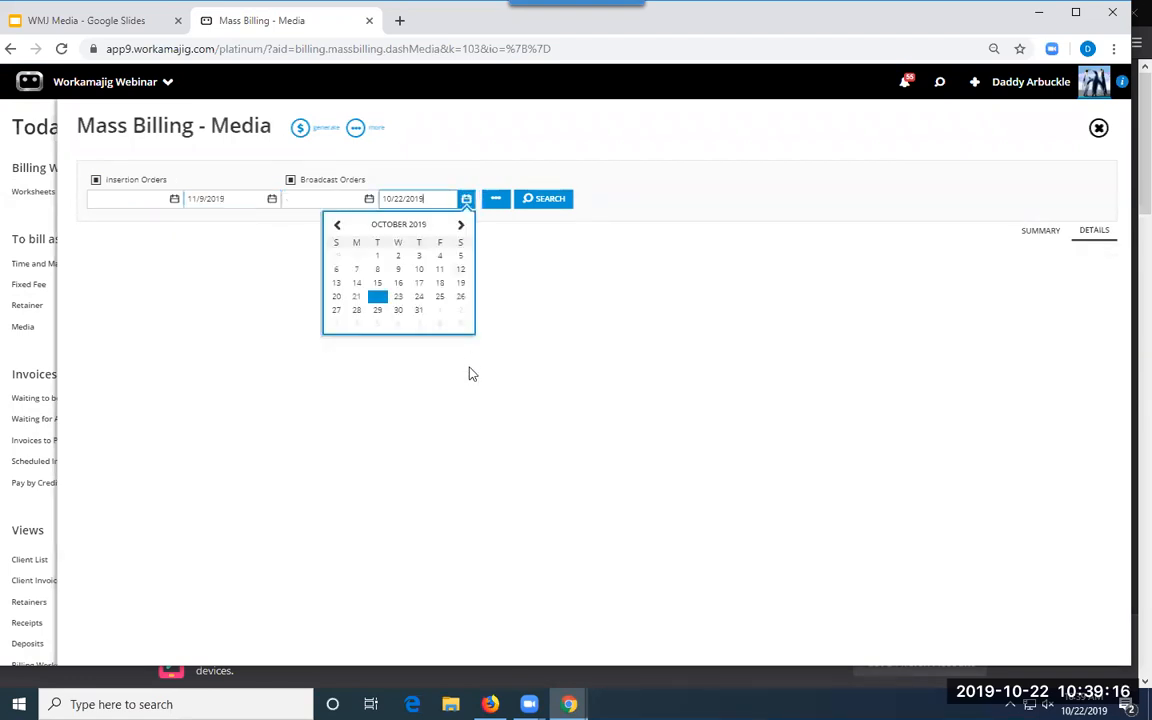
left_click(419, 313)
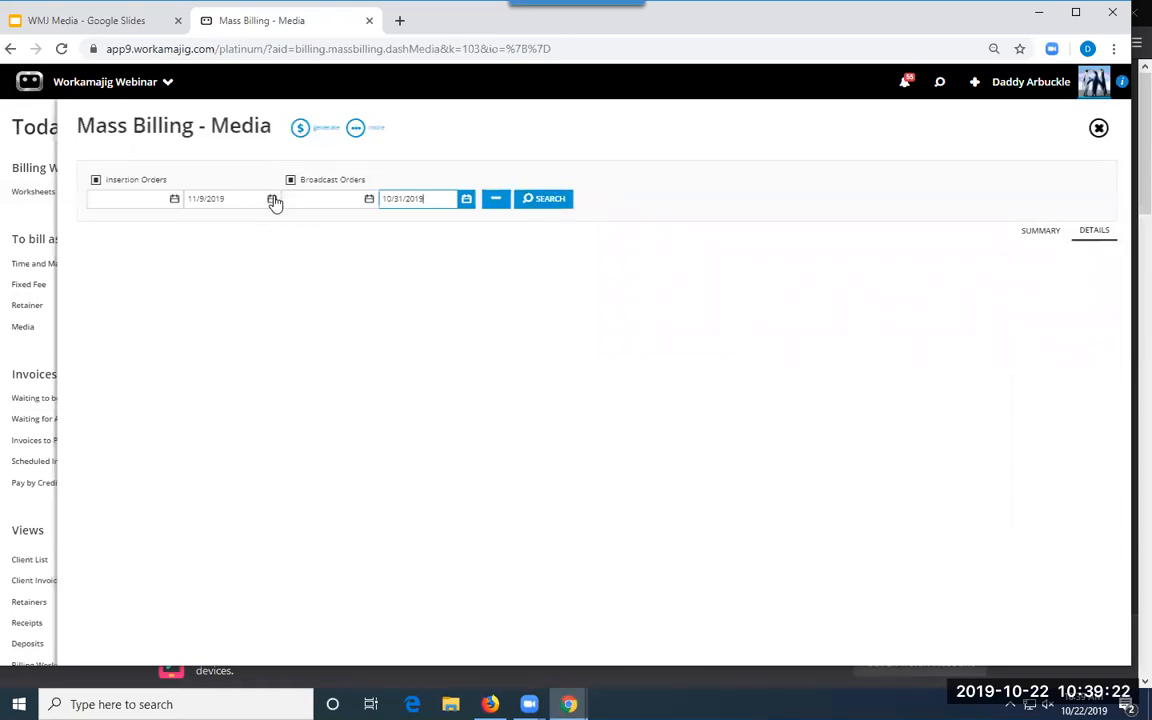
left_click(545, 199)
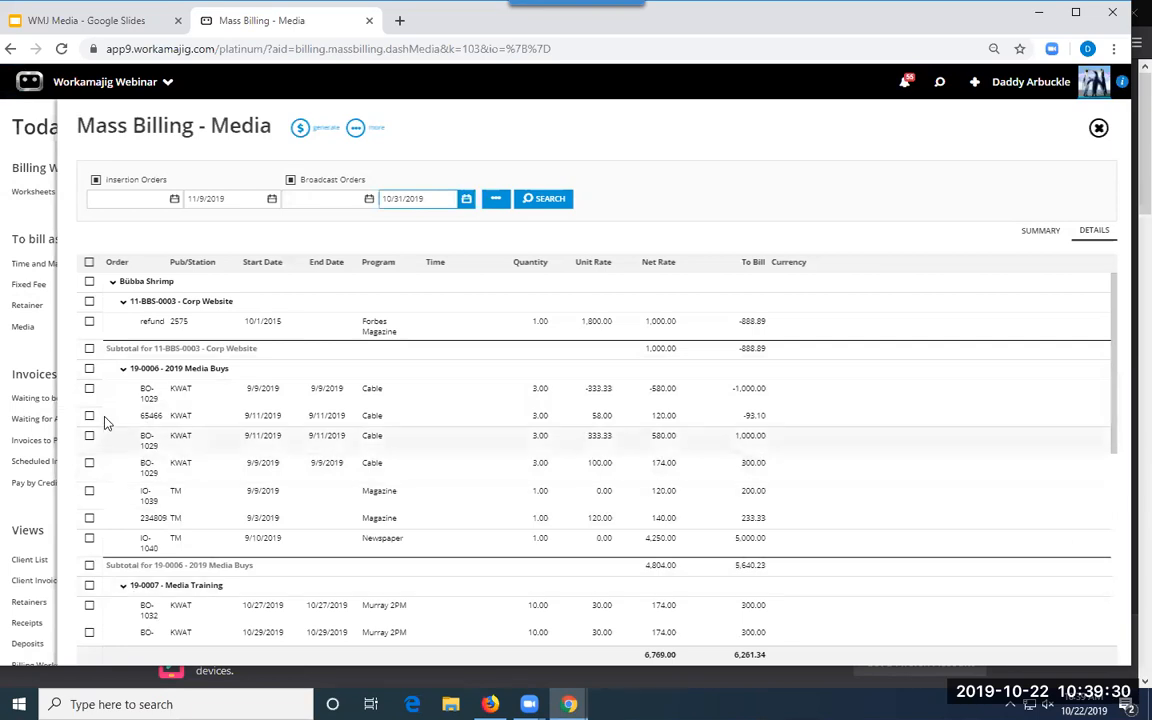
- Select all listed media order lines for billing and look through the selection, including the Media Training project
left_click(89, 390)
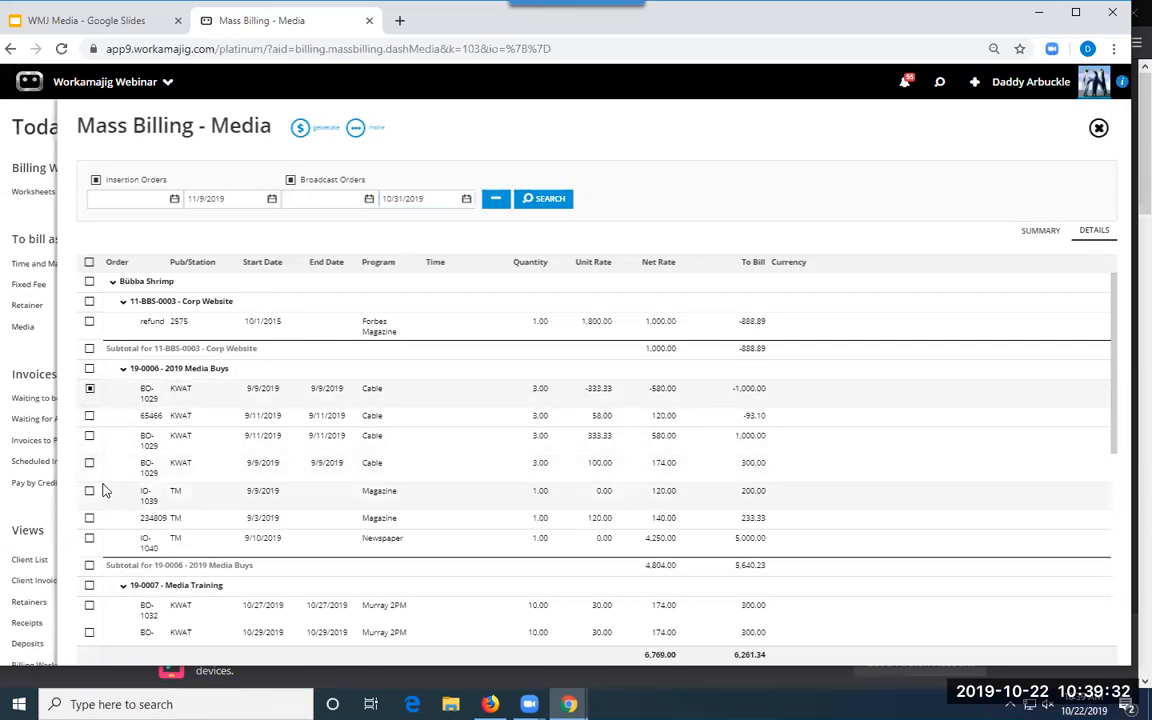
left_click(89, 369)
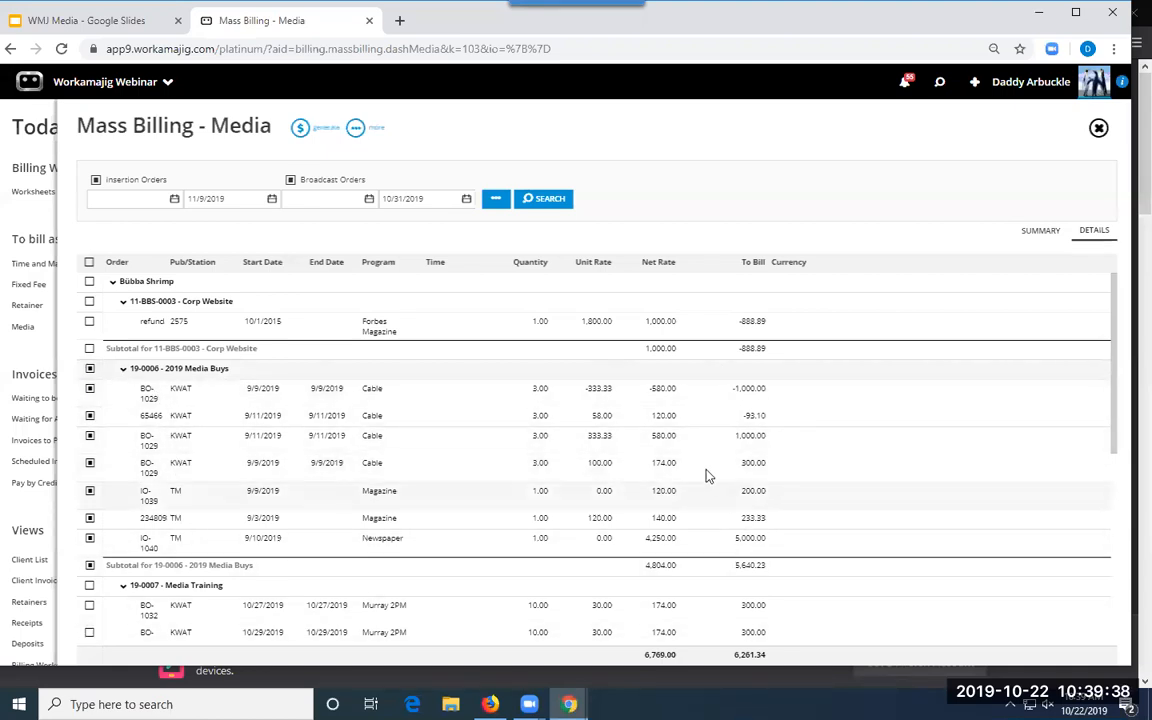
left_click(89, 263)
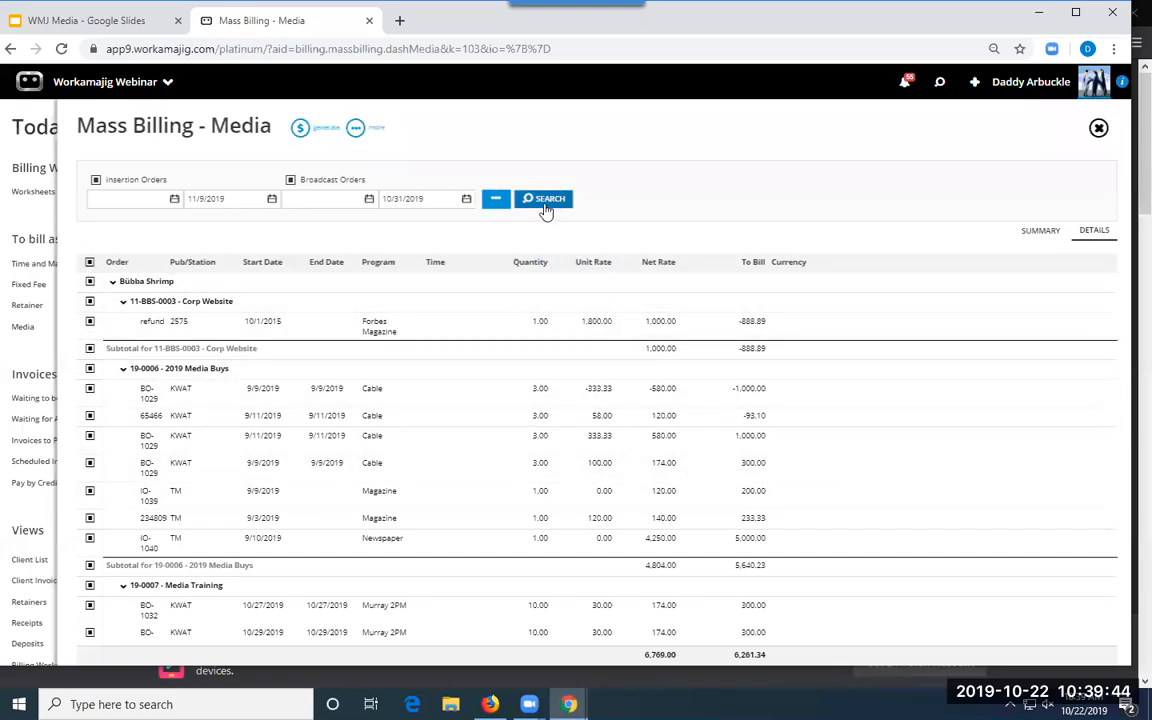
scroll(530, 442, "down", 3)
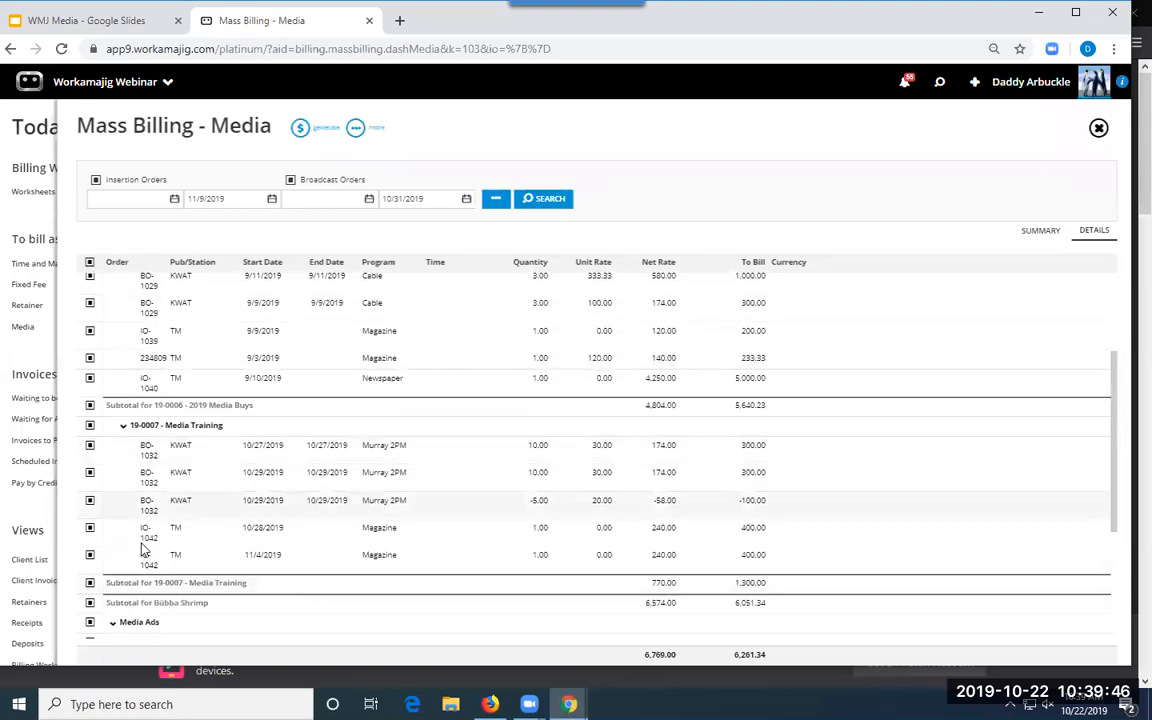
scroll(140, 580, "down", 4)
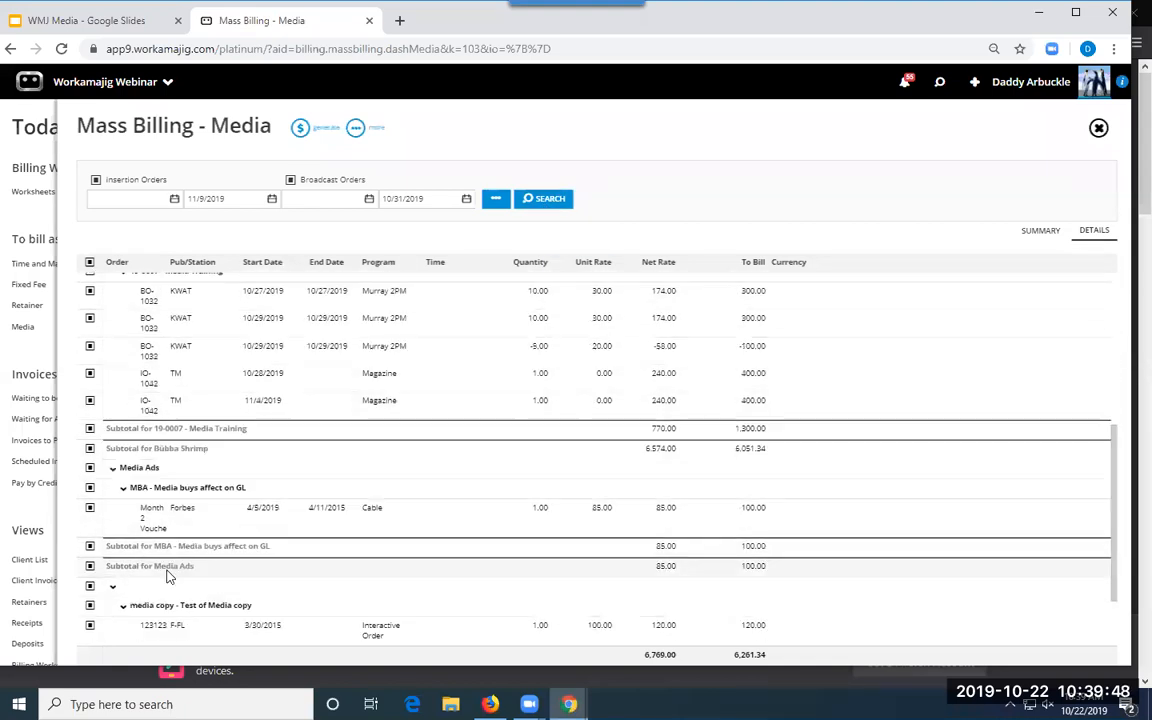
scroll(170, 577, "up", 7)
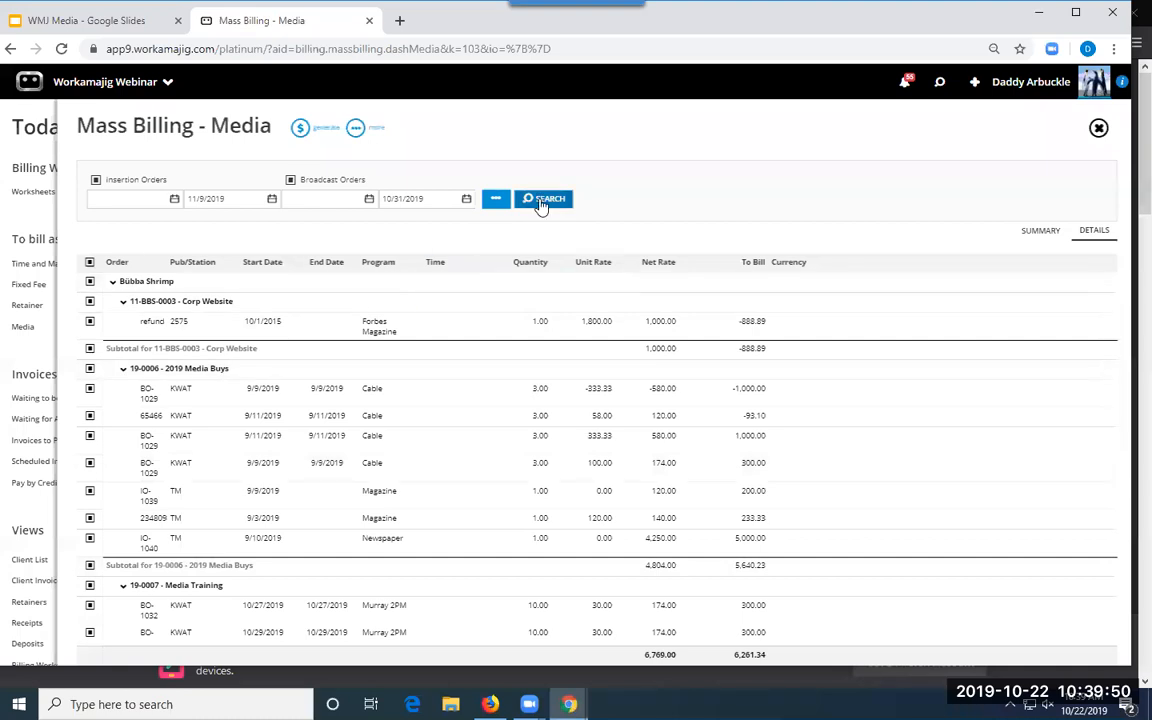
- Generate invoices dated 10/22/2019 with one invoice per Project and one line item per Publication/Station
left_click(299, 128)
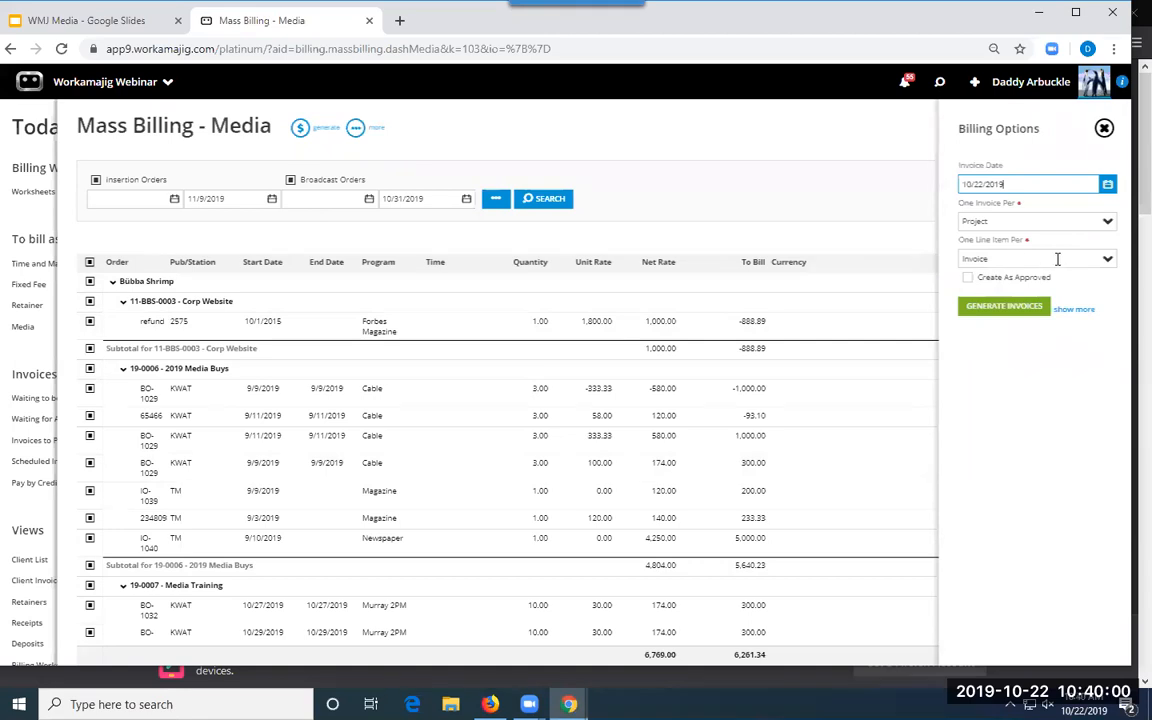
left_click(1103, 260)
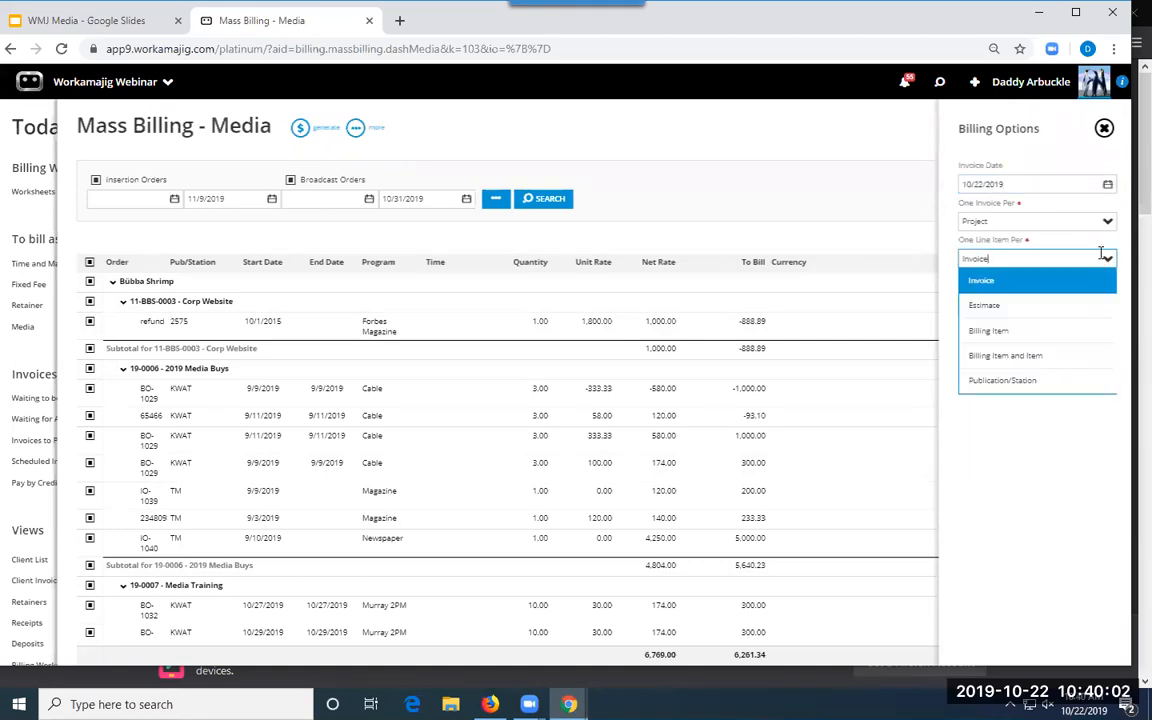
left_click(1015, 382)
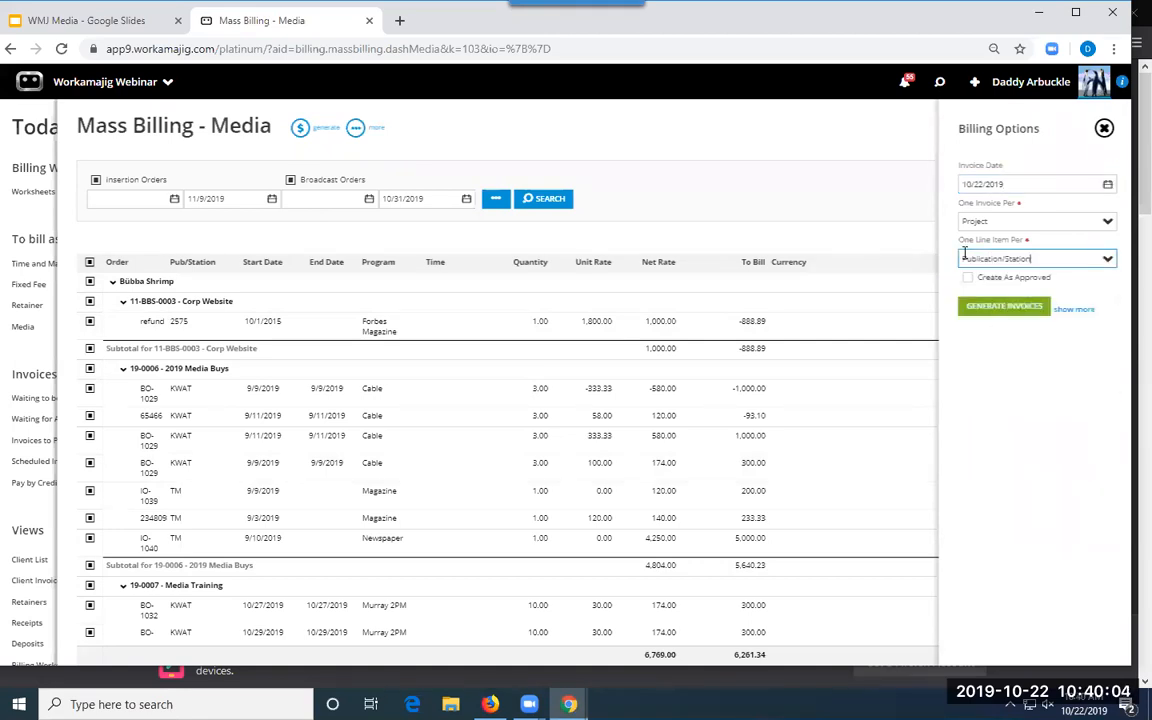
left_click(998, 309)
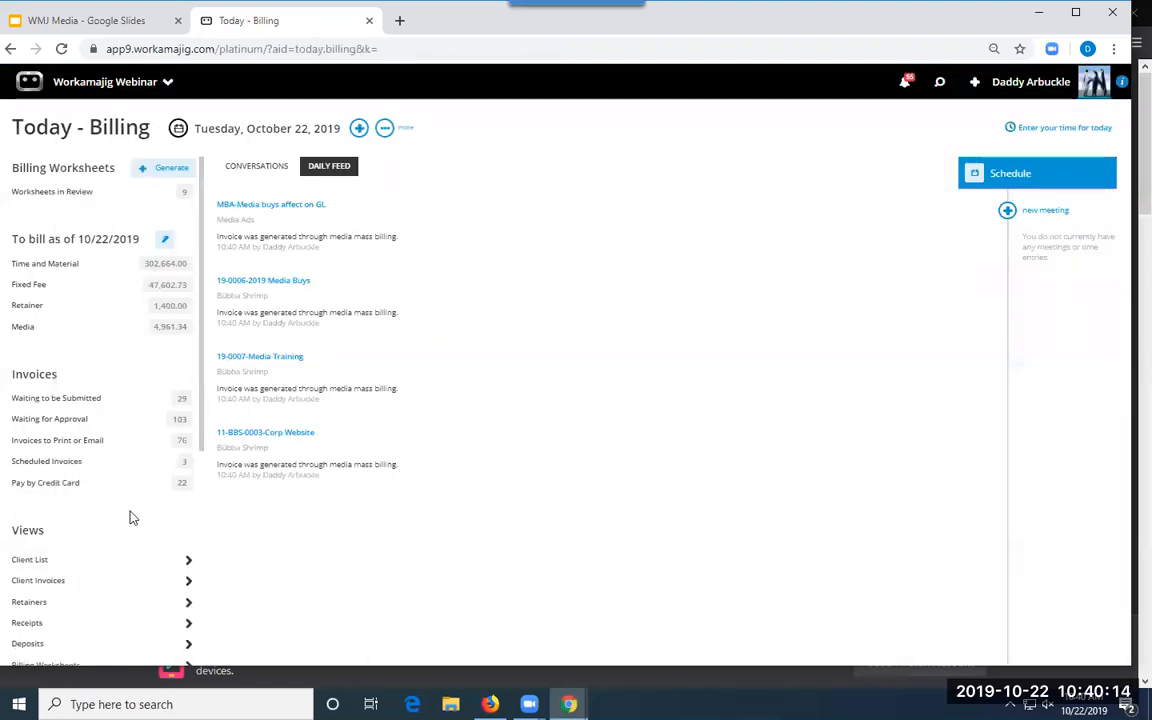
- Sort the client invoices waiting for approval by newest invoice date and open the 10/22/2019 Media Ads invoice
left_click(73, 400)
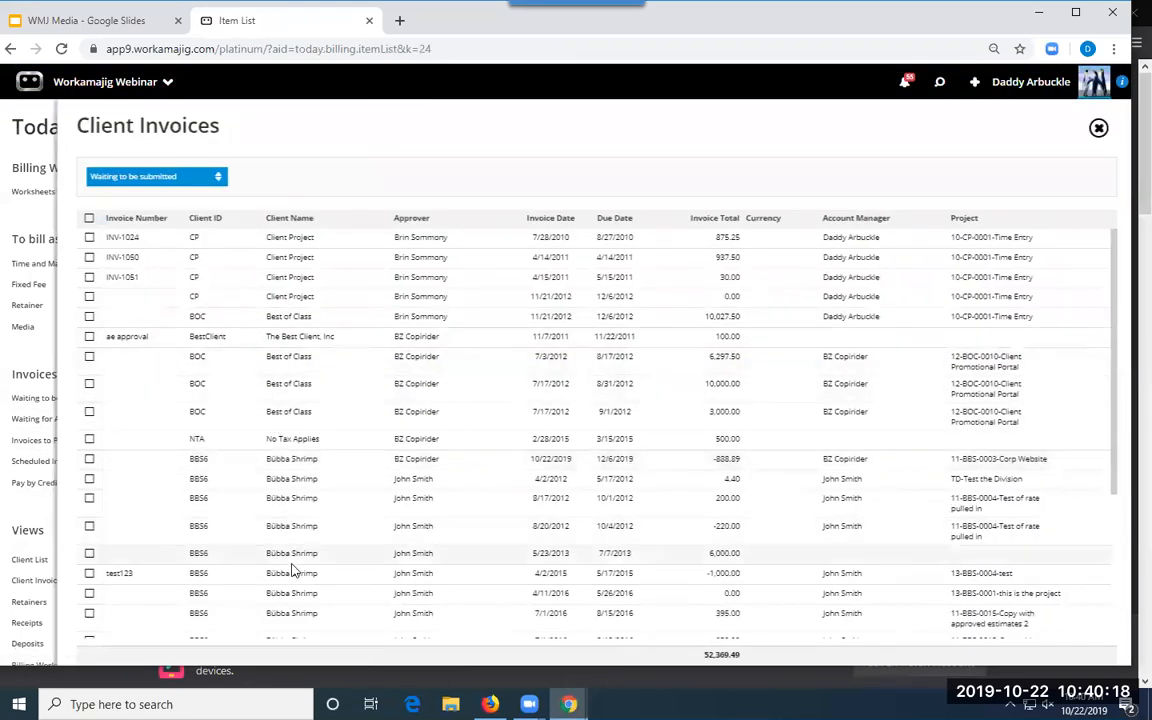
left_click(12, 447)
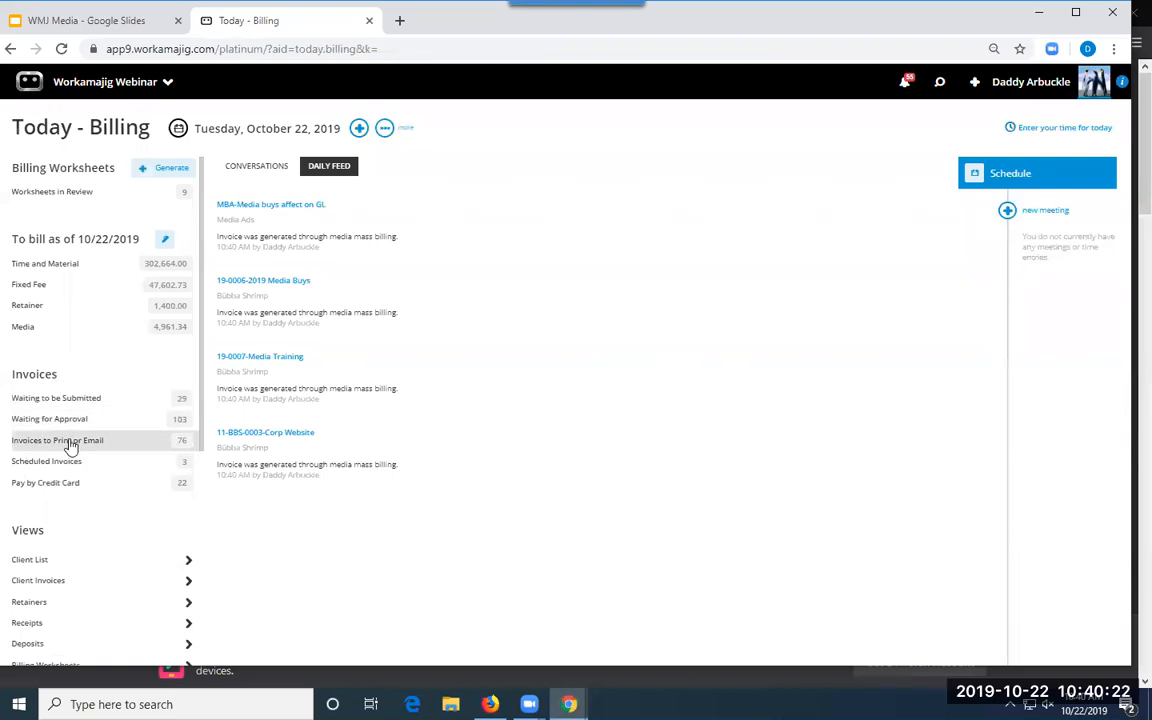
left_click(62, 419)
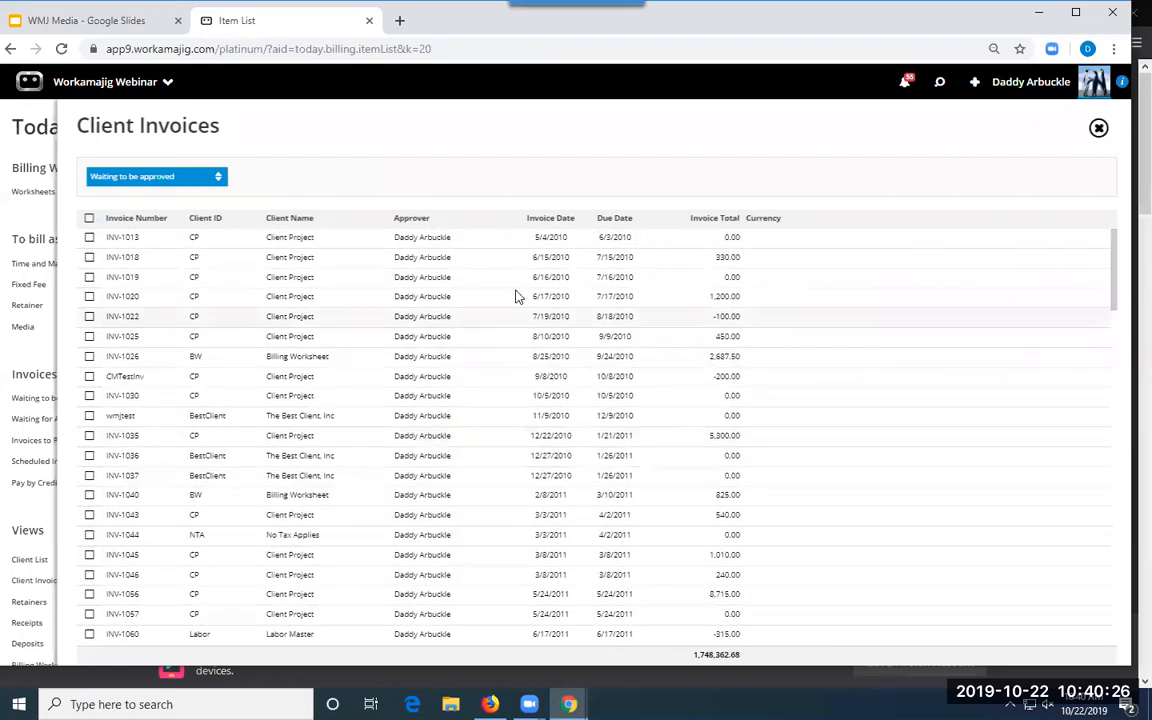
left_click(548, 219)
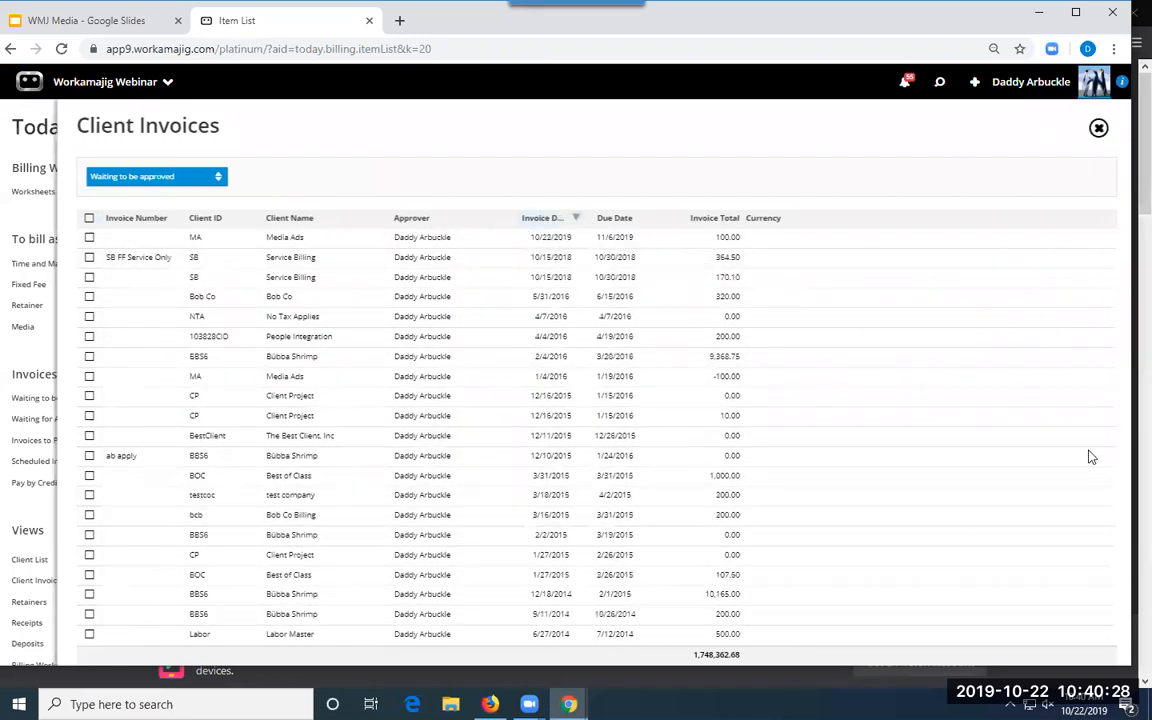
left_click(292, 240)
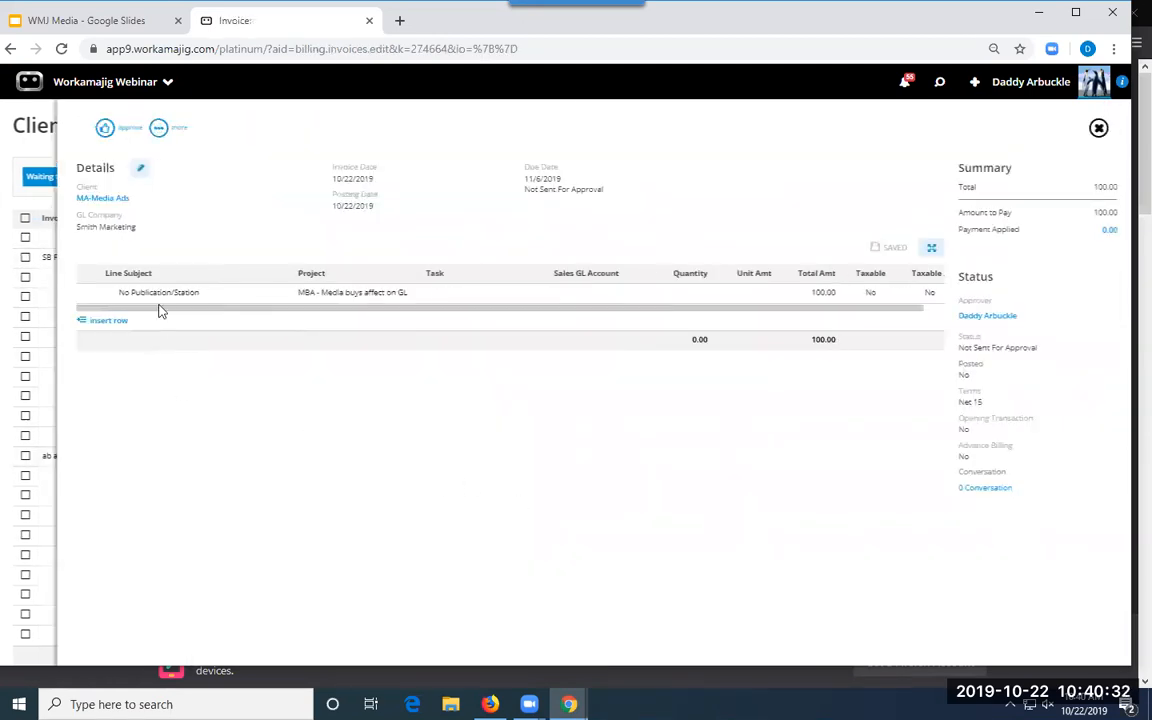
- Review the expenses behind the No Publication/Station line of the Media Ads invoice and return to the invoice list
left_click(159, 295)
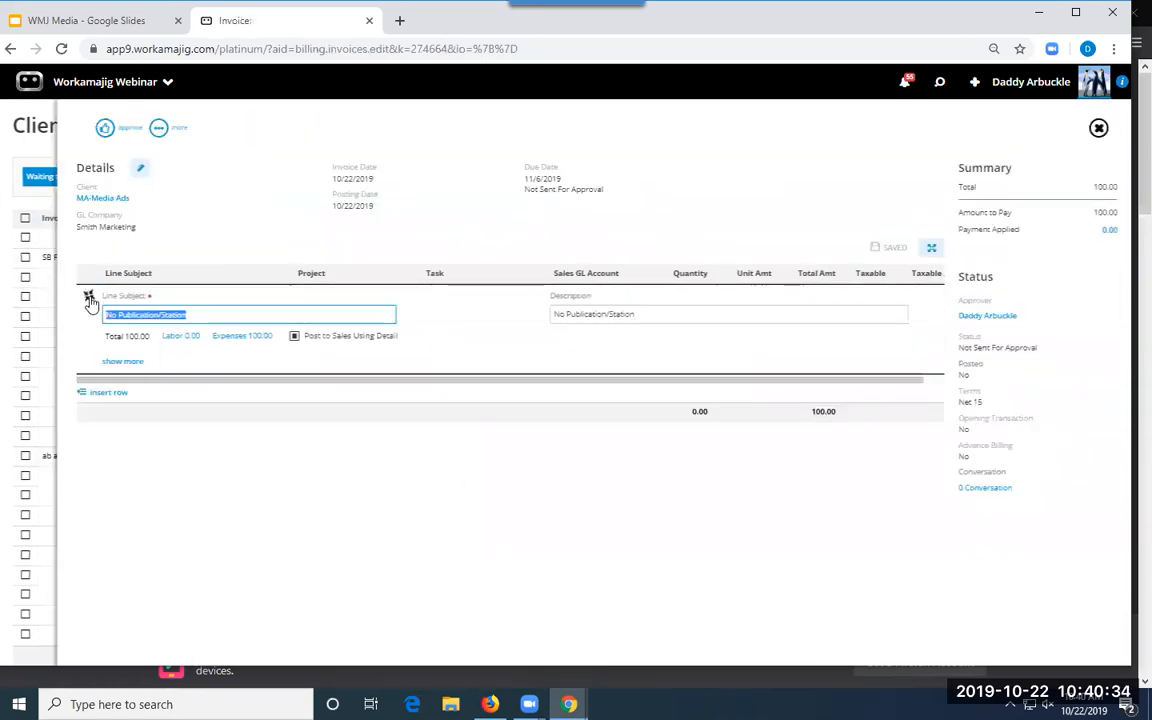
left_click(222, 337)
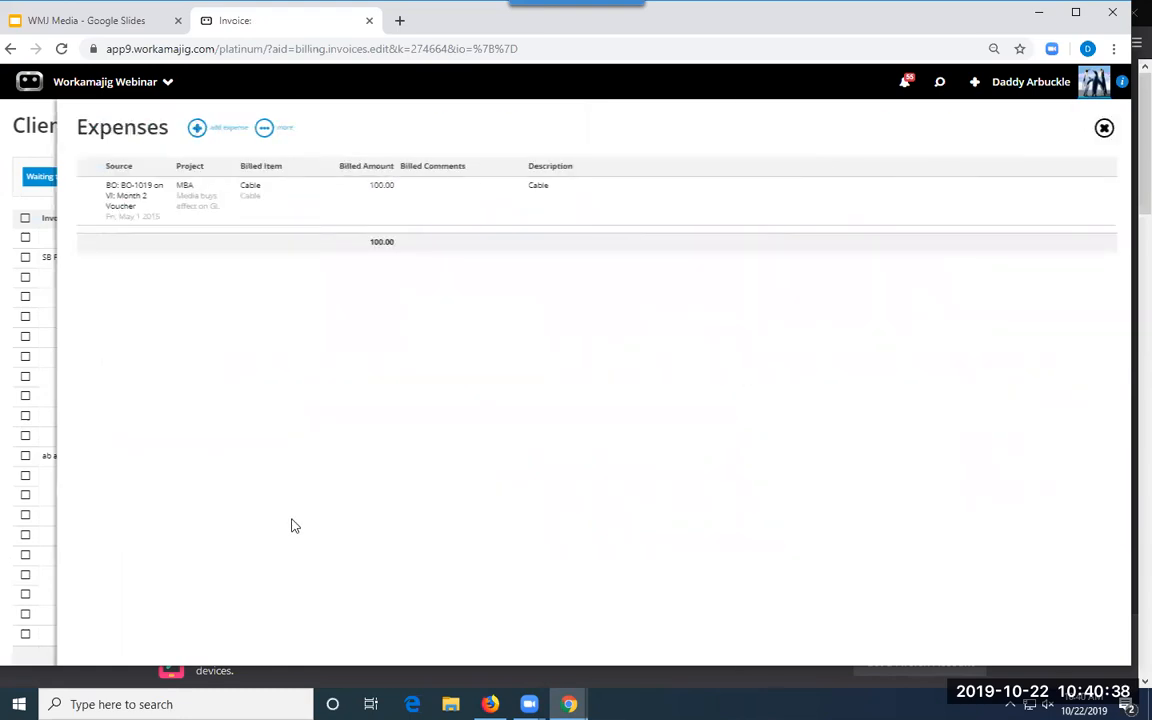
left_click(10, 245)
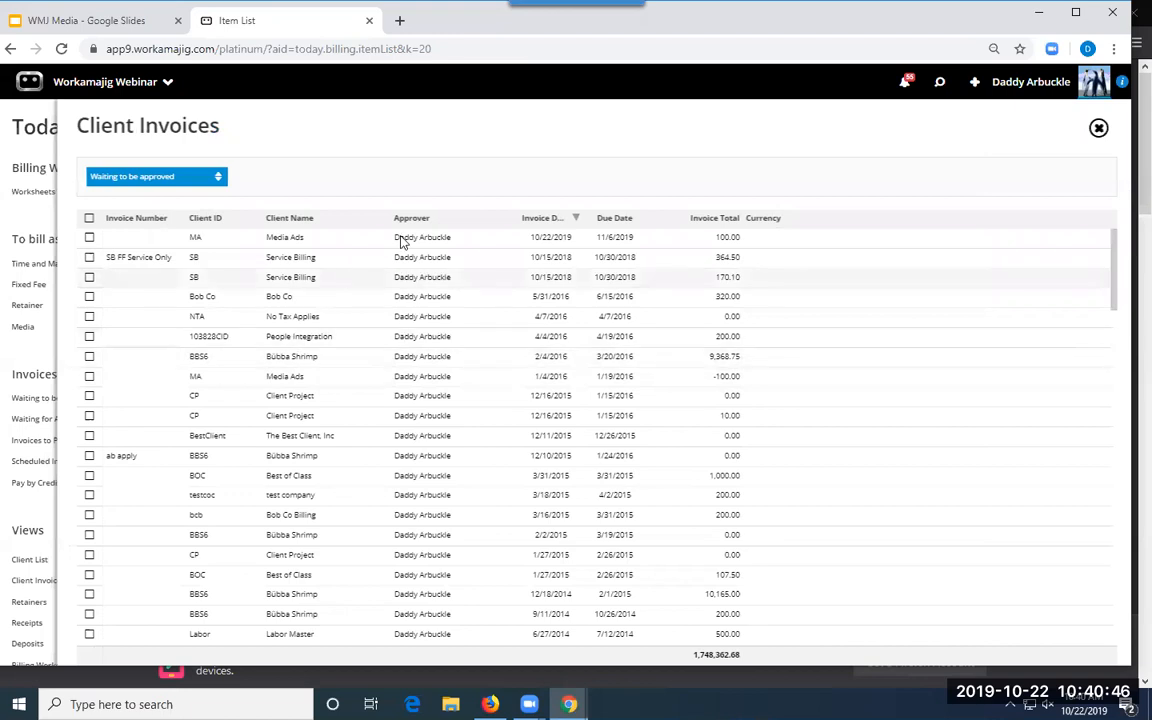
- Sort the invoices waiting to be approved by newest invoice date, look through them and return to the billing overview
left_click(534, 219)
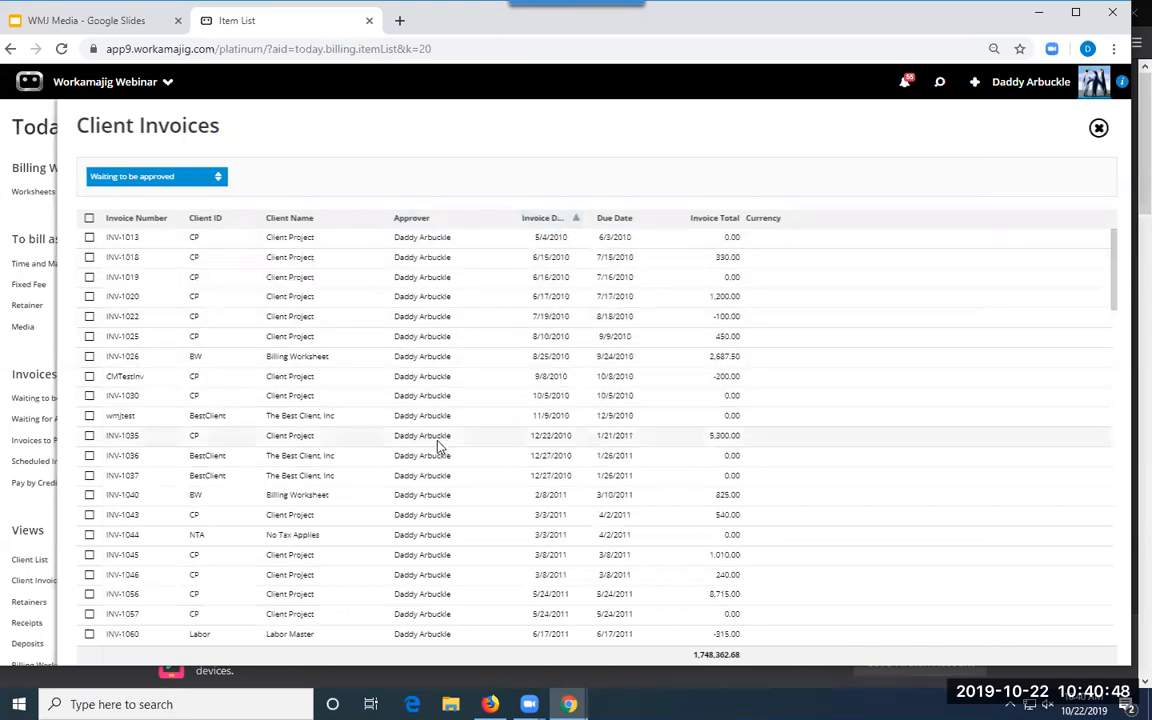
left_click(540, 218)
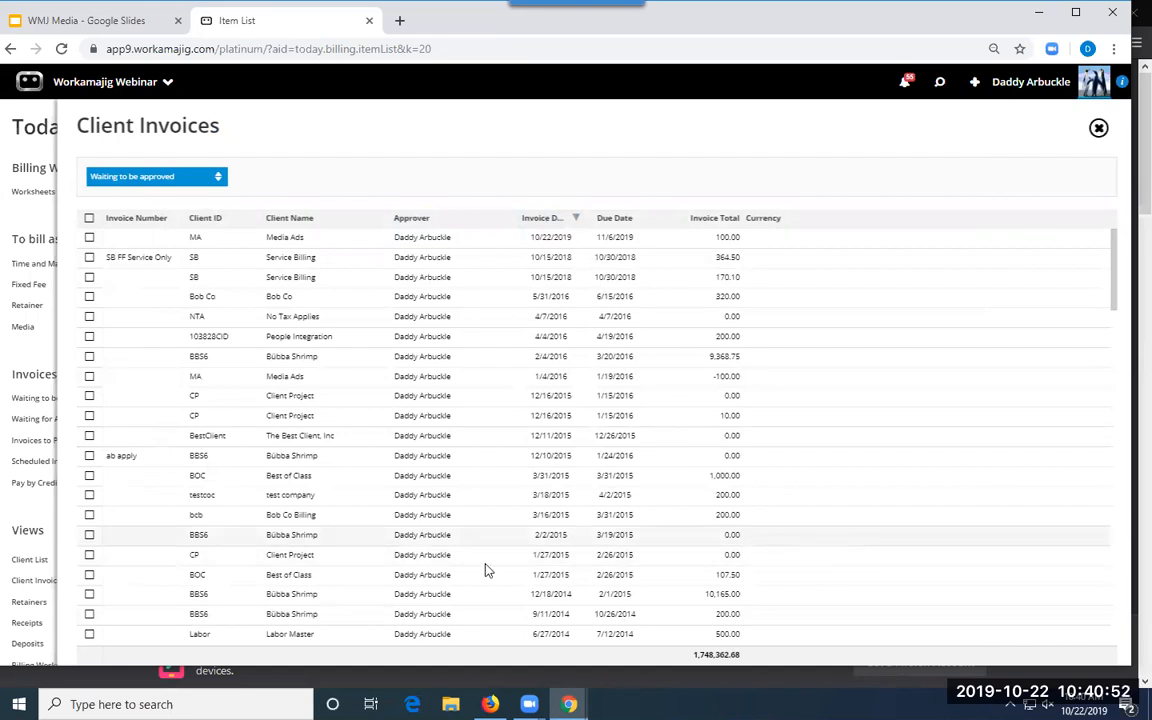
left_click(34, 395)
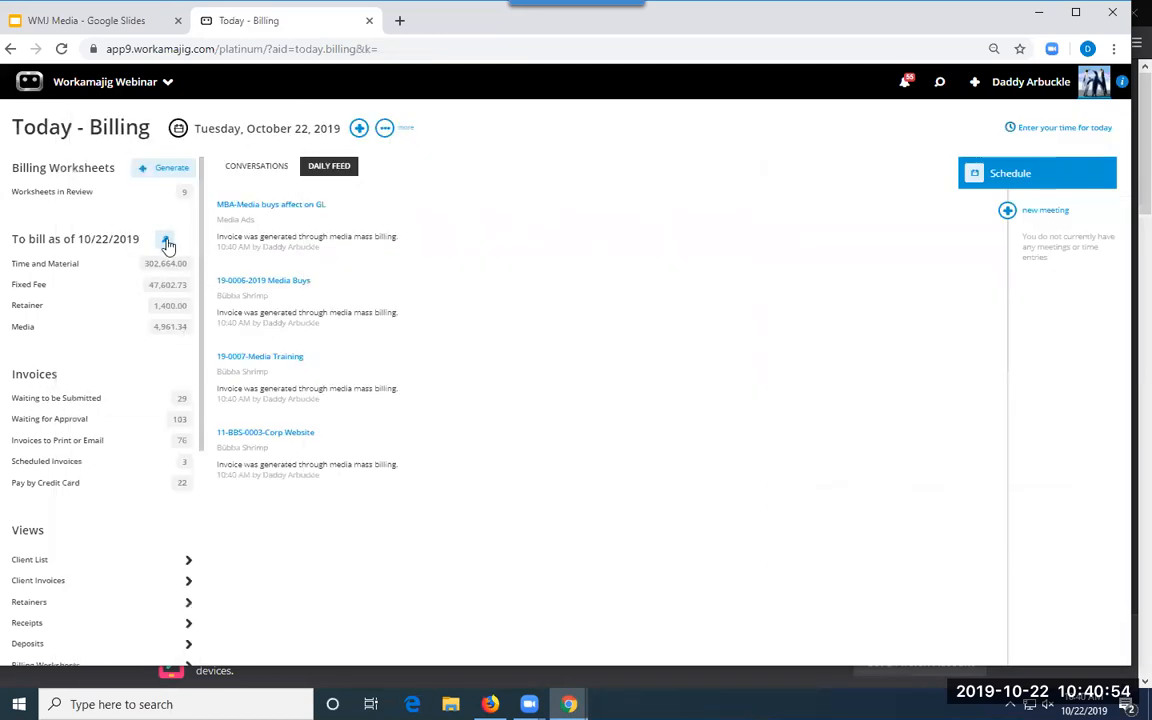
- Set the date for amounts to bill to 12/31/2019
left_click(166, 245)
left_click(159, 264)
left_click(159, 264)
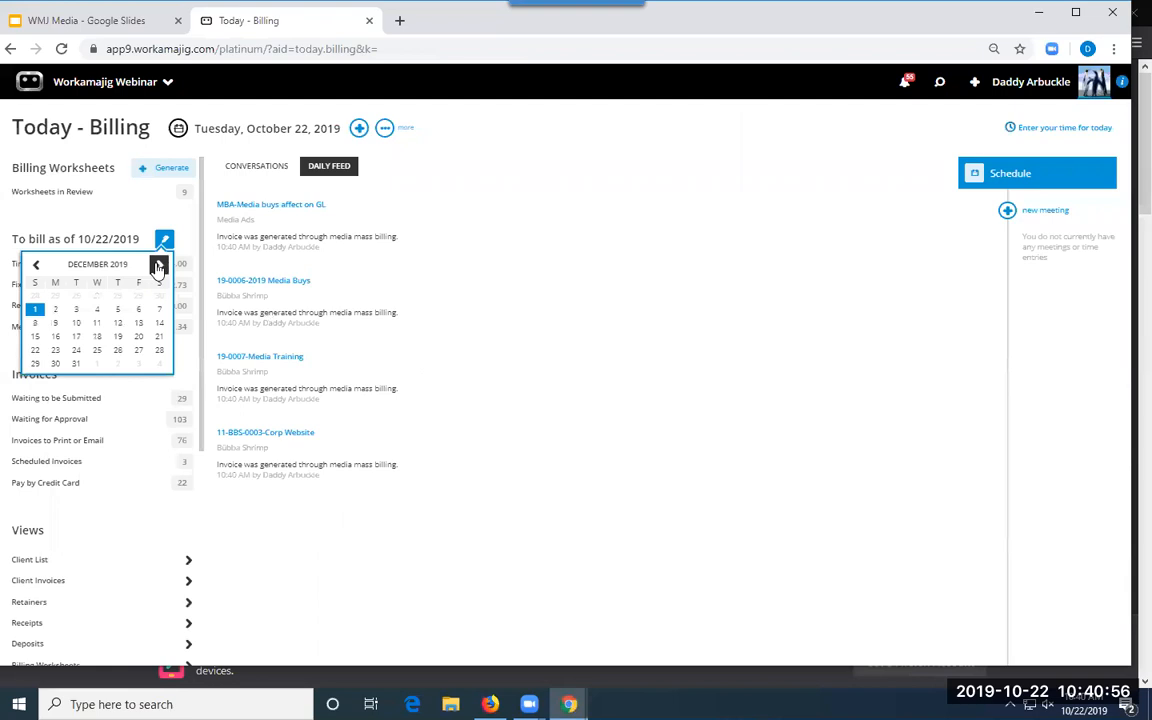
left_click(75, 365)
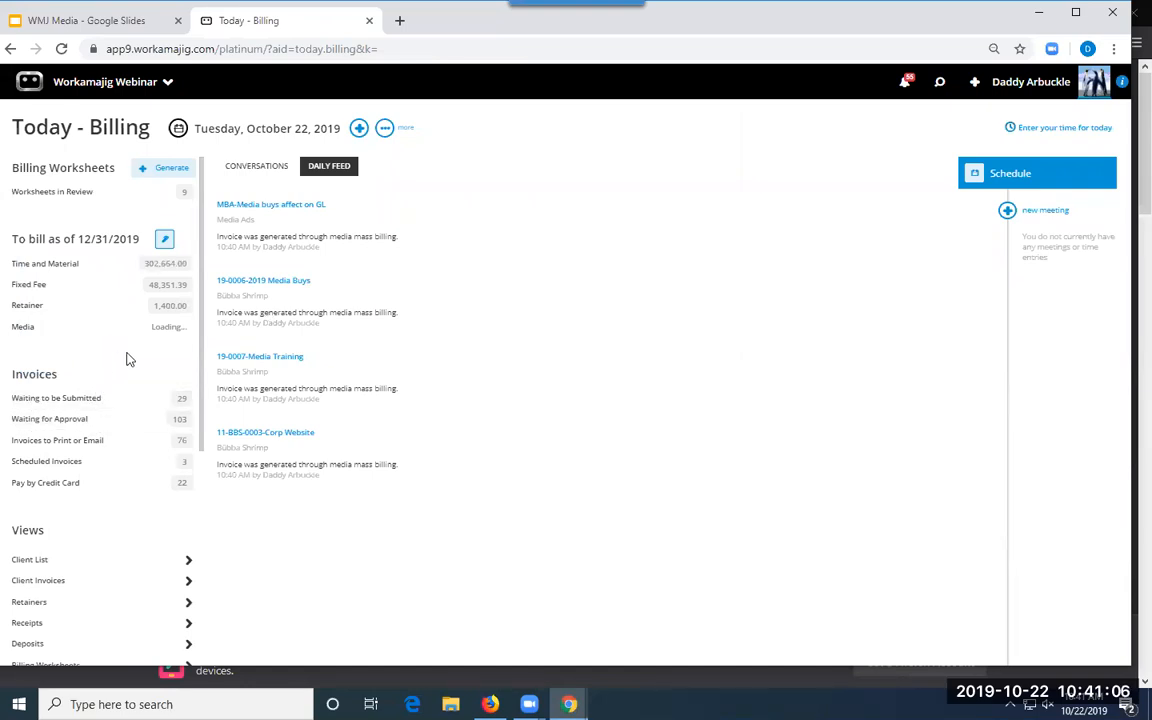
- Review the order summary and buys of the recently used broadcast order BO-1032, and close the order
left_click(941, 85)
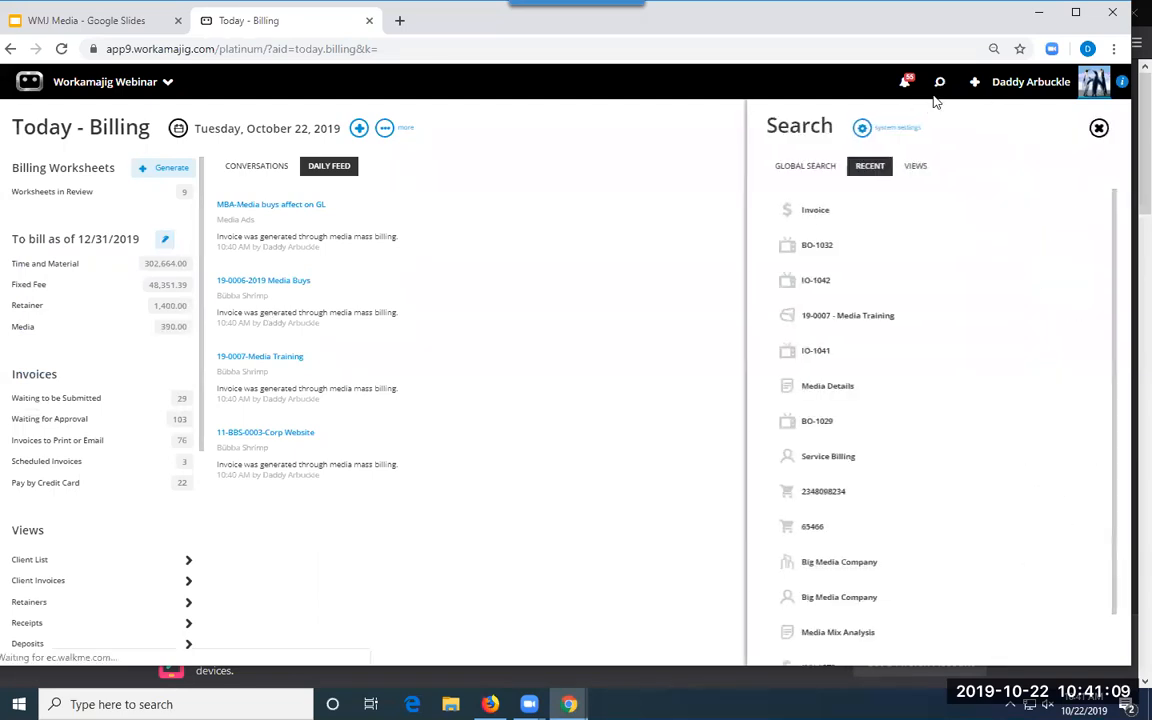
left_click(841, 245)
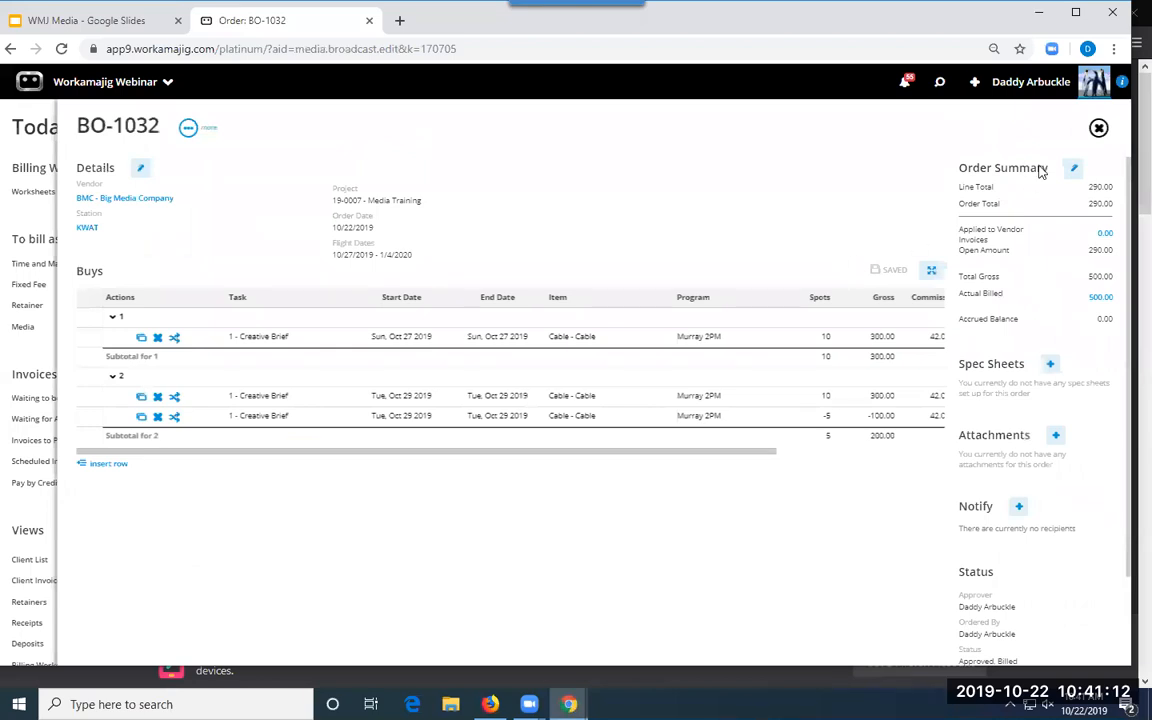
left_click(17, 362)
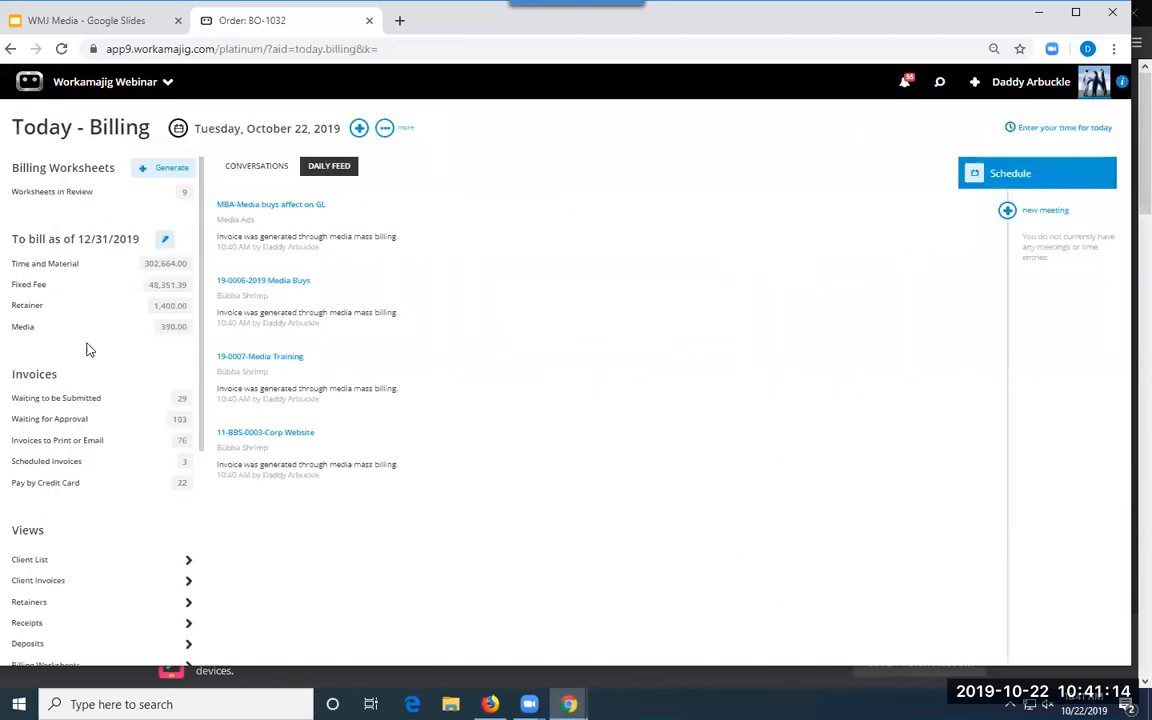
- Mass-bill the Bübba Shrimp media lines, generating invoices dated 12/31/2019 with one invoice per Project and one line item per Invoice
left_click(174, 334)
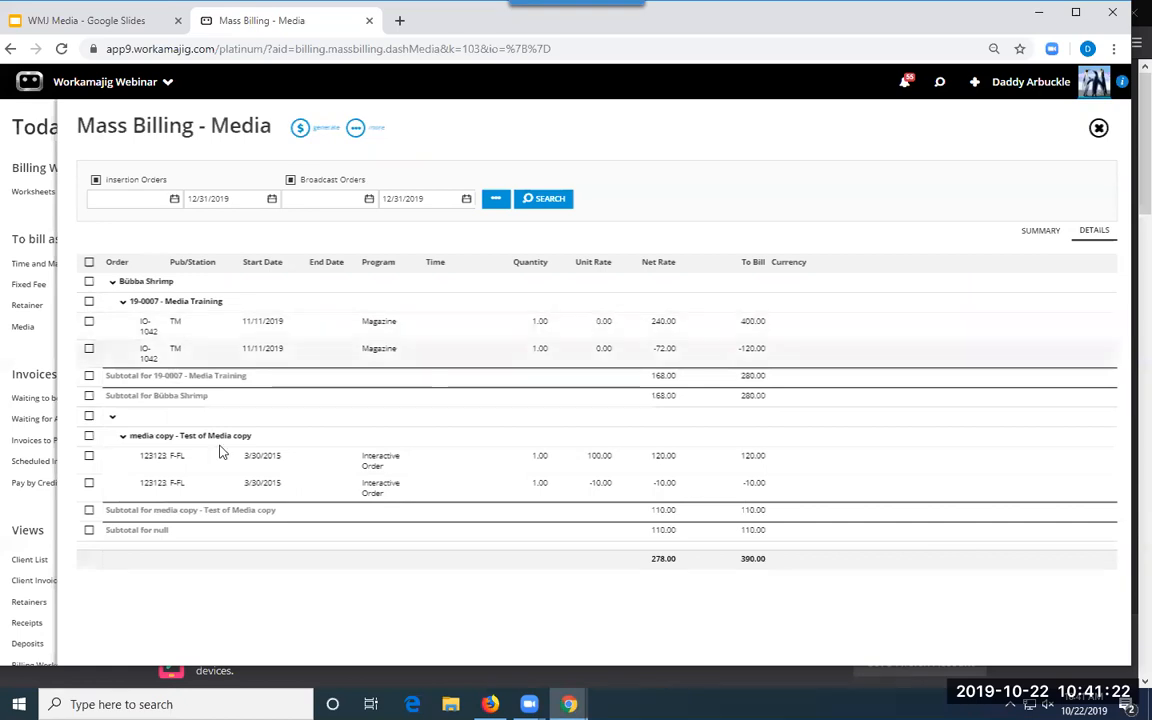
left_click(89, 281)
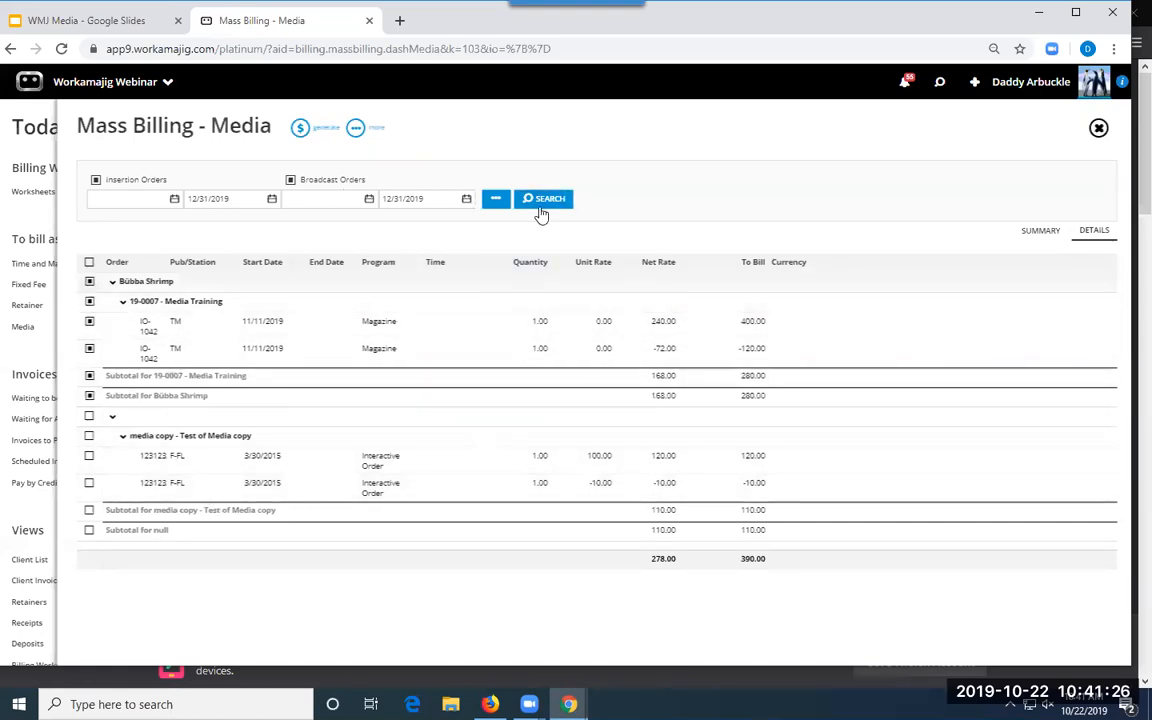
left_click(299, 131)
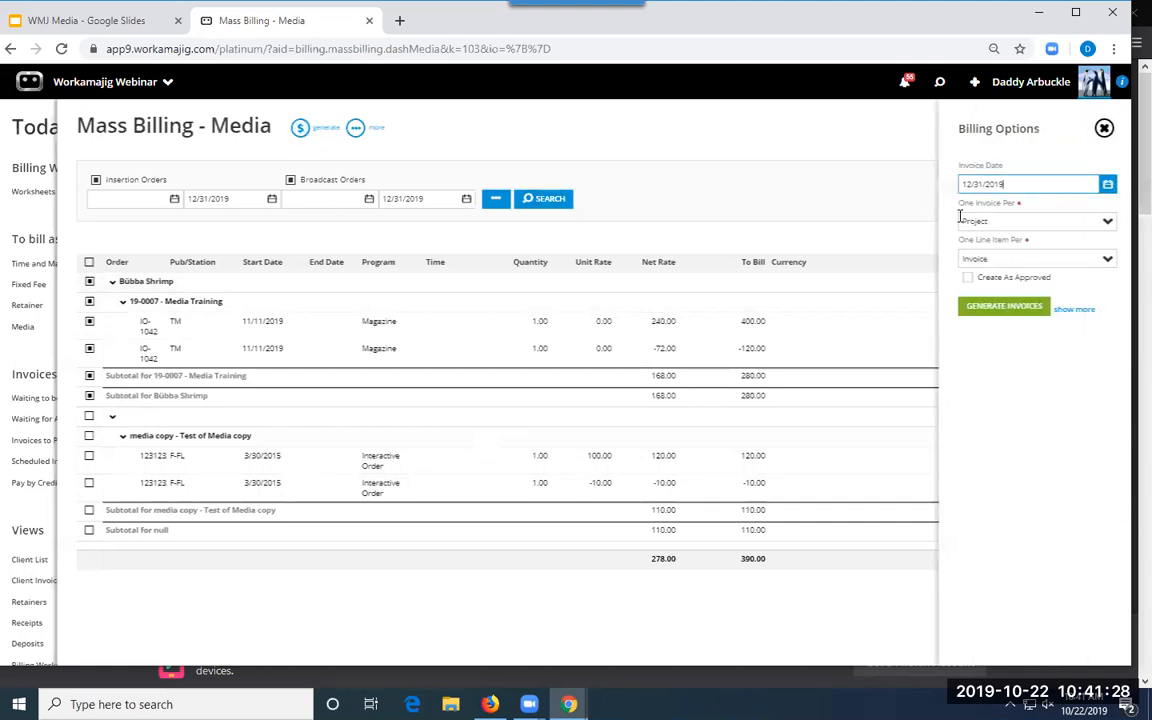
left_click(995, 308)
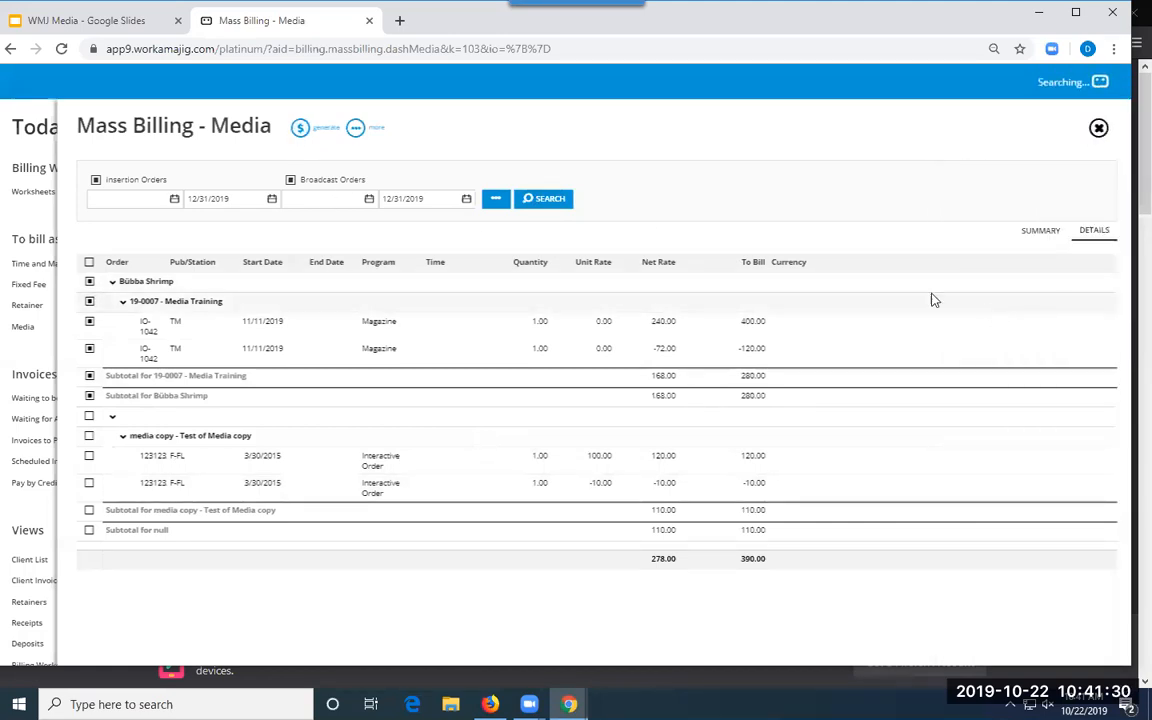
- Check the client invoices waiting for approval, sorted by newest invoice date, and close that list
left_click(25, 354)
left_click(124, 423)
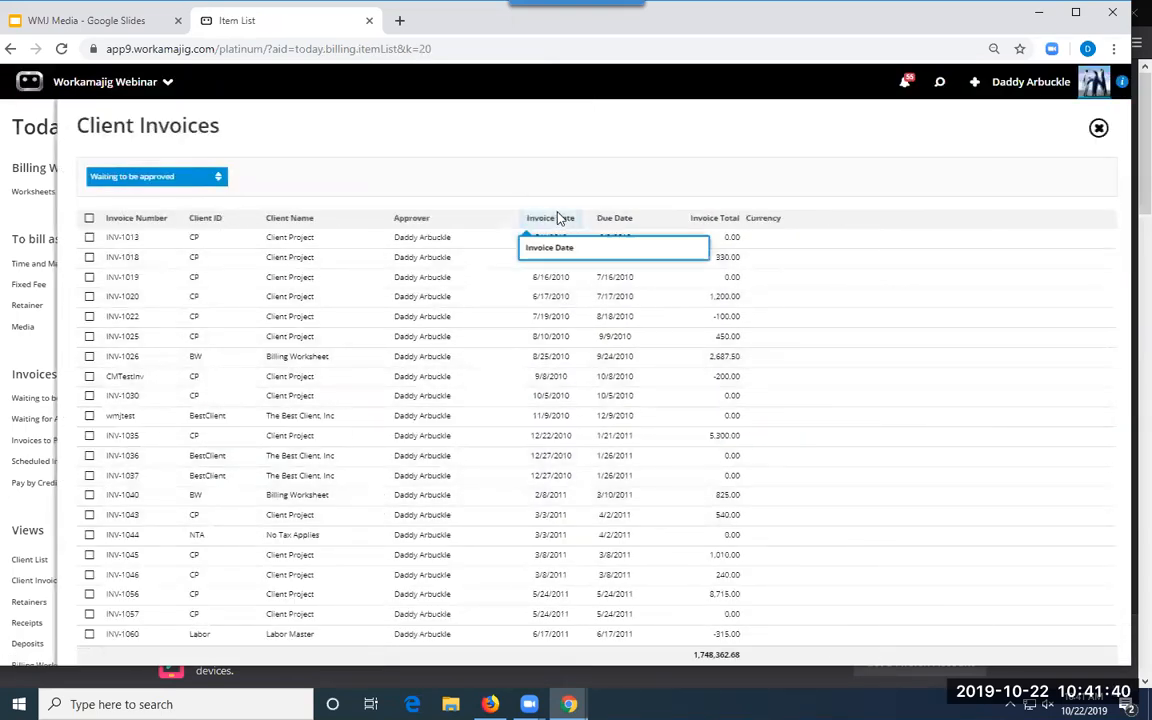
left_click(558, 222)
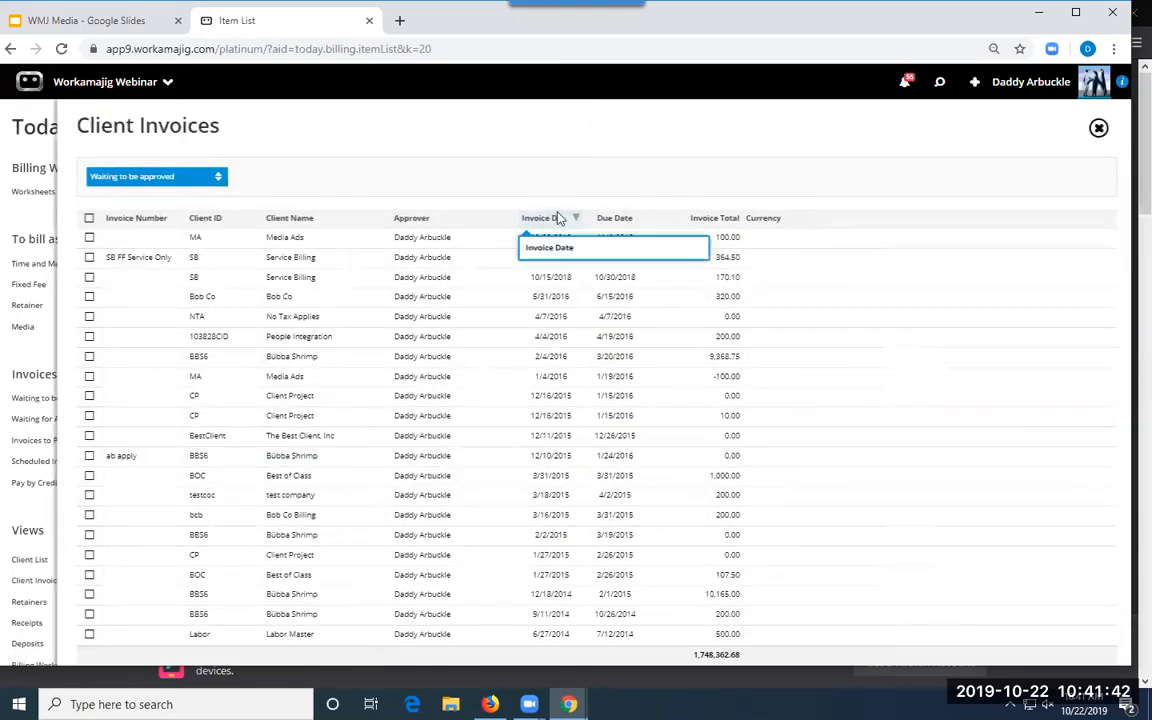
left_click(54, 398)
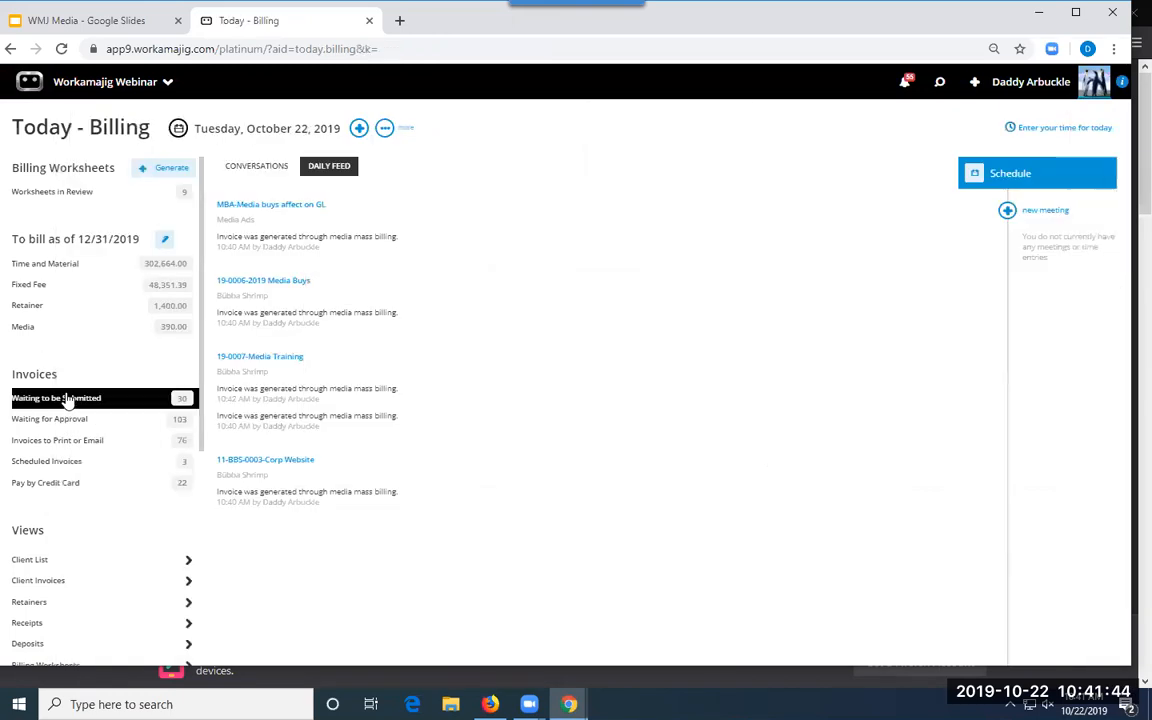
- Sort the client invoices waiting to be submitted by newest invoice date and open the 10/22/2019 Media Training invoice
left_click(541, 224)
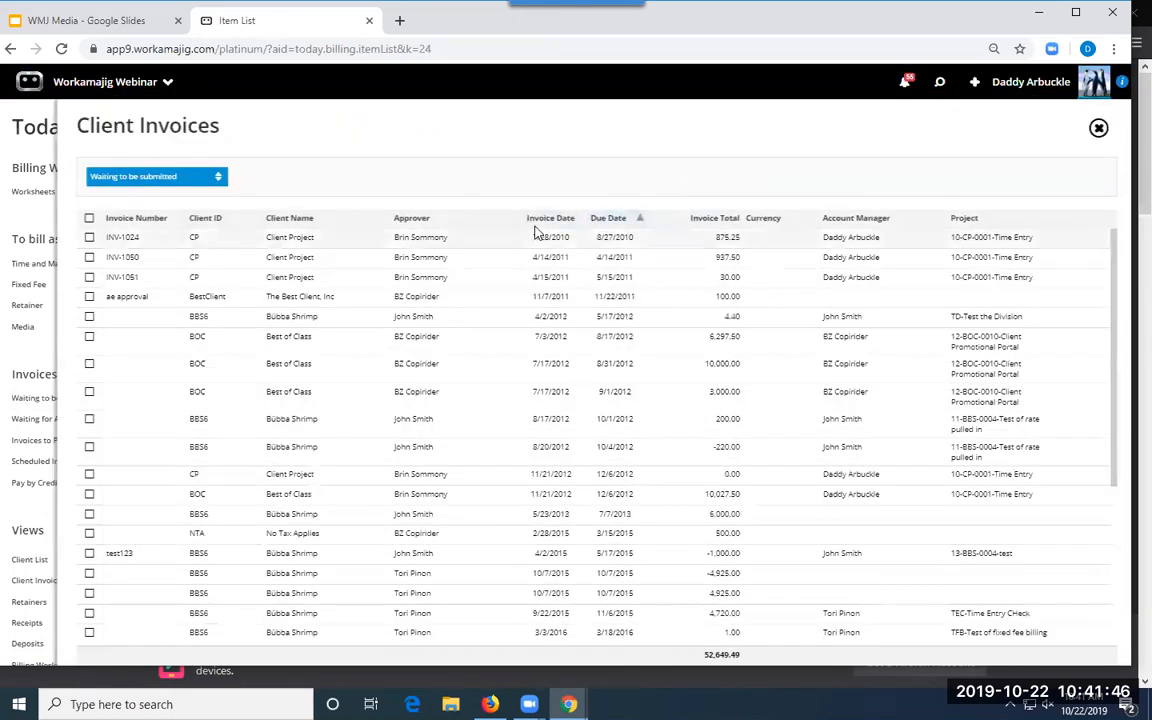
left_click(543, 224)
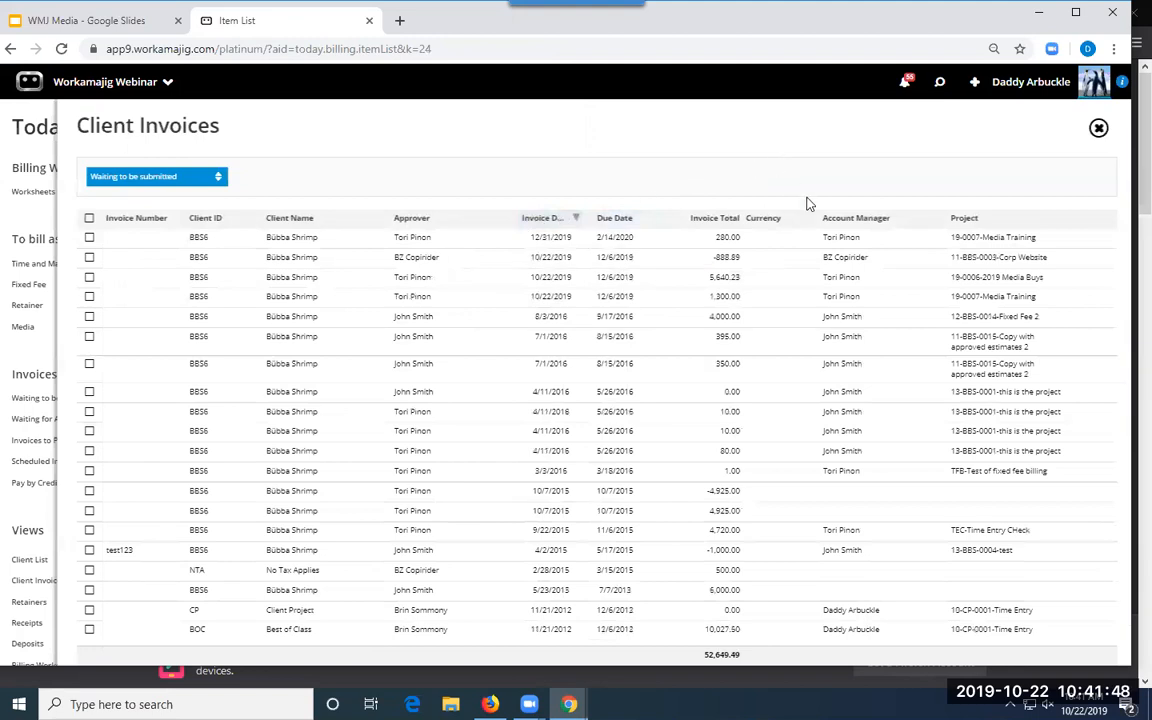
left_click(409, 299)
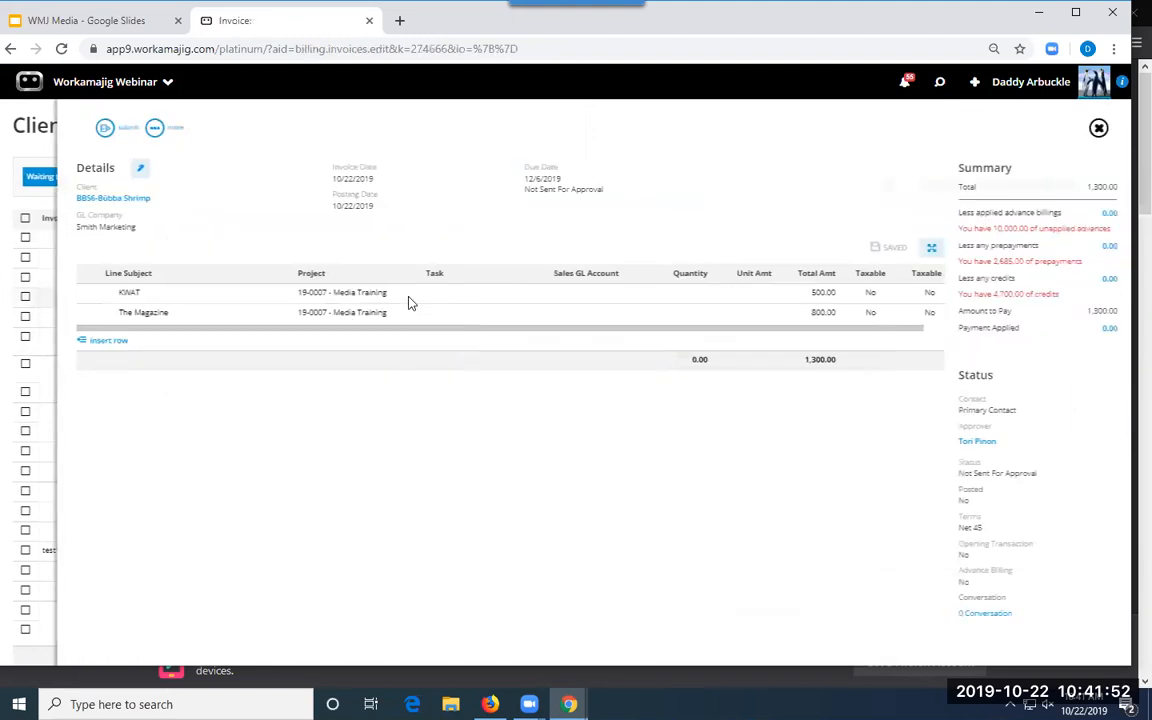
- Generate the printed PDF of the Media Training invoice, look through its station and publication lines, and close it
left_click(155, 129)
left_click(139, 264)
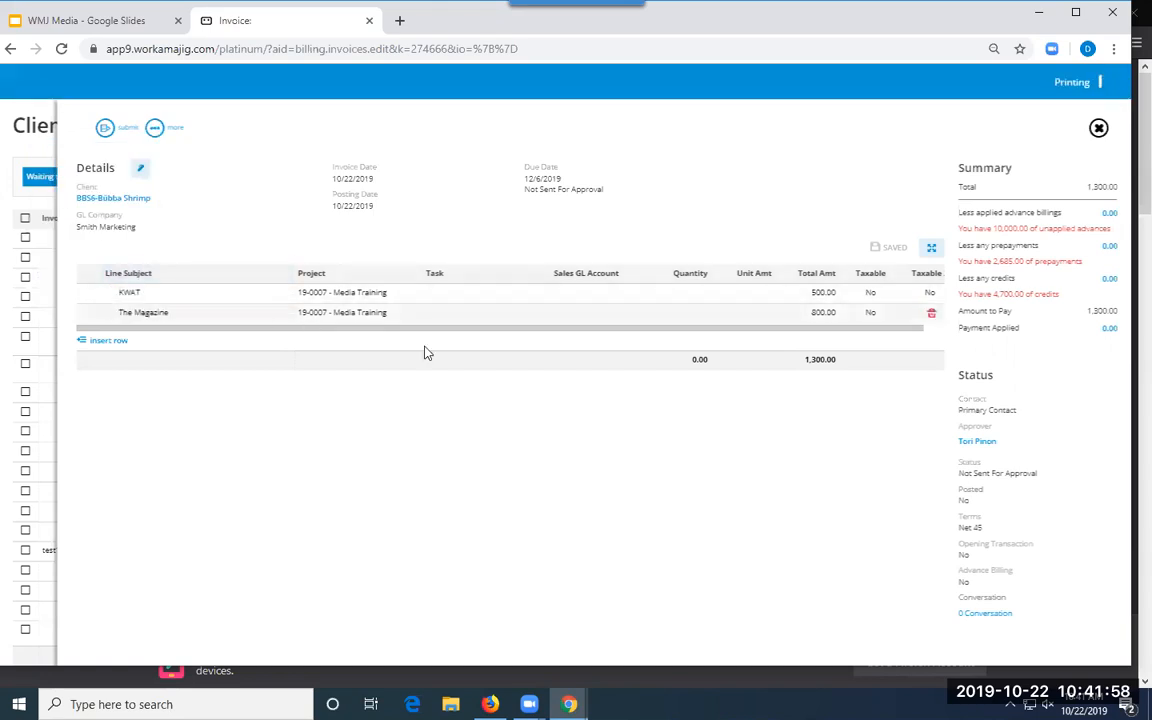
scroll(560, 430, "down", 3)
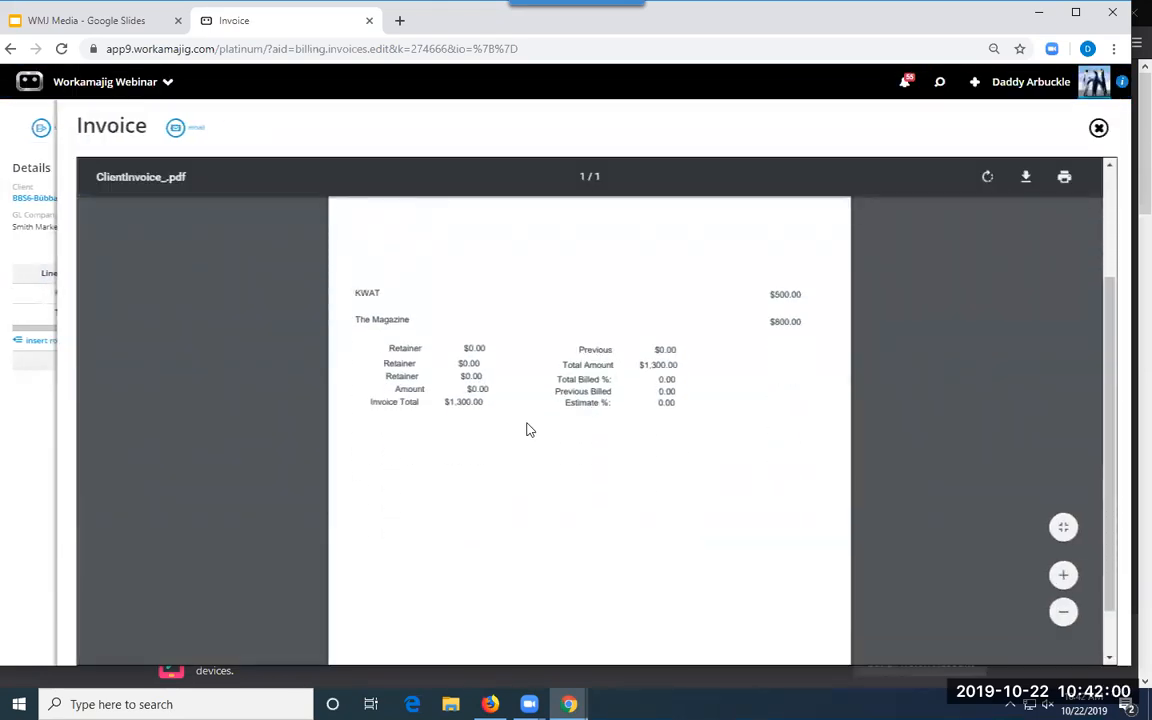
scroll(617, 396, "up", 3)
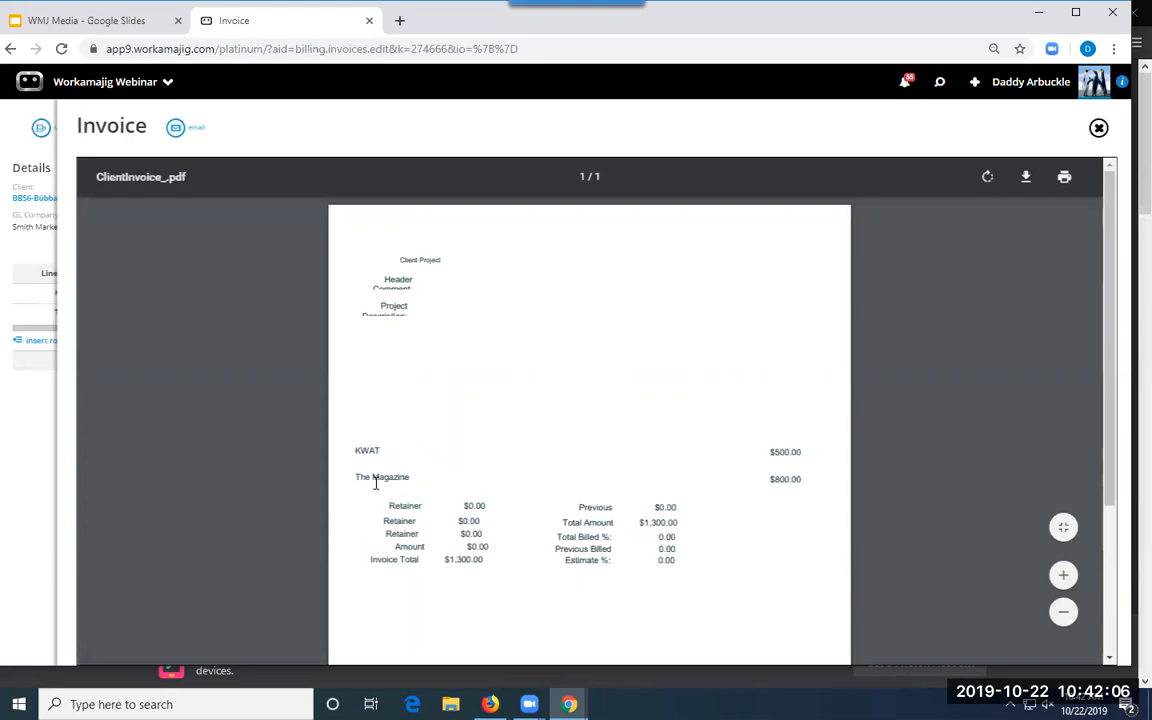
left_click(5, 421)
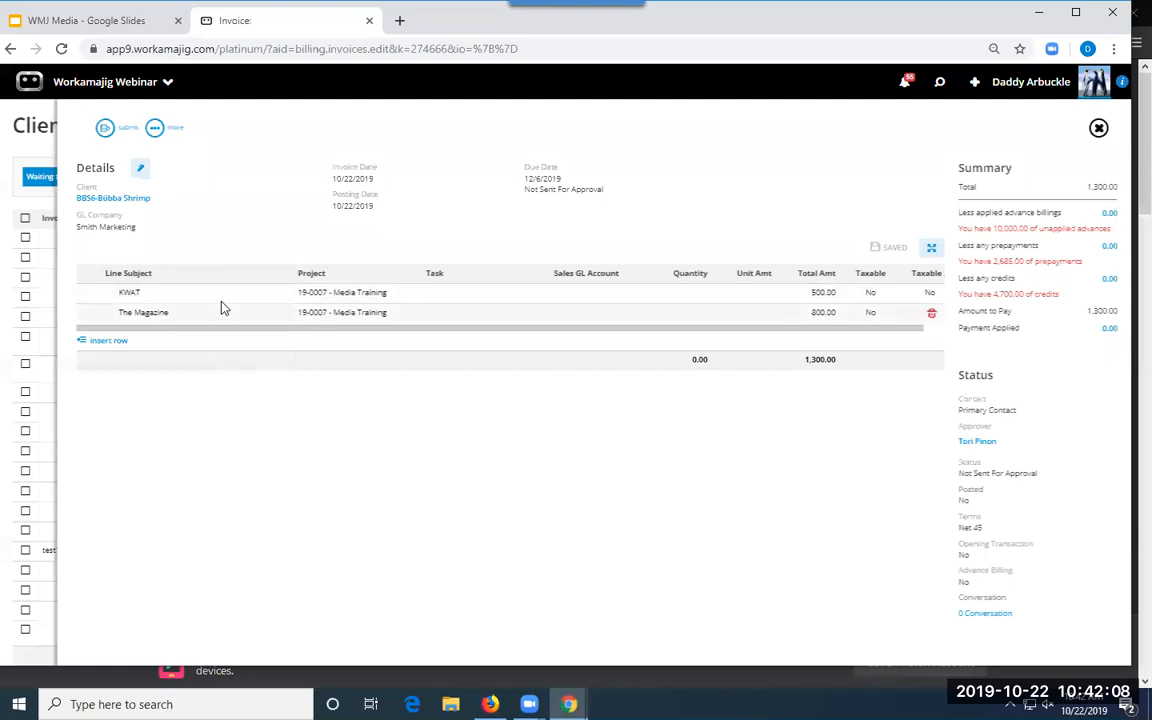
- Clear the invoice's Layout, set its invoice template to Detailed, and save the details
left_click(142, 174)
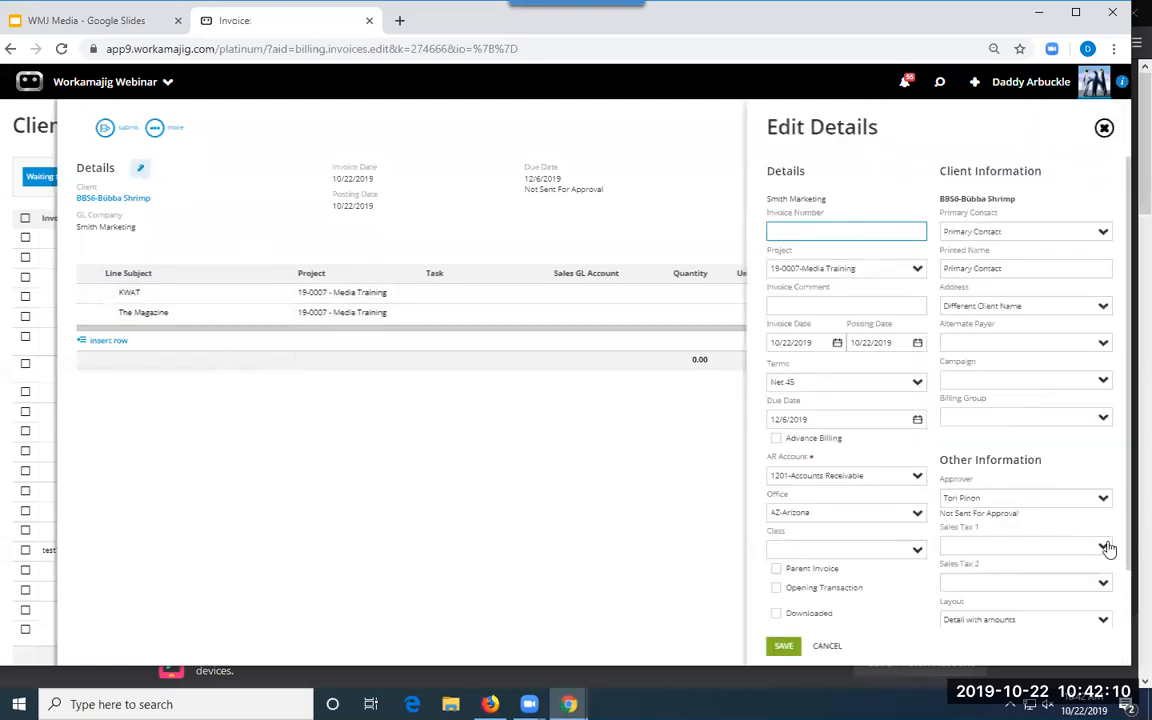
scroll(1107, 548, "down", 1)
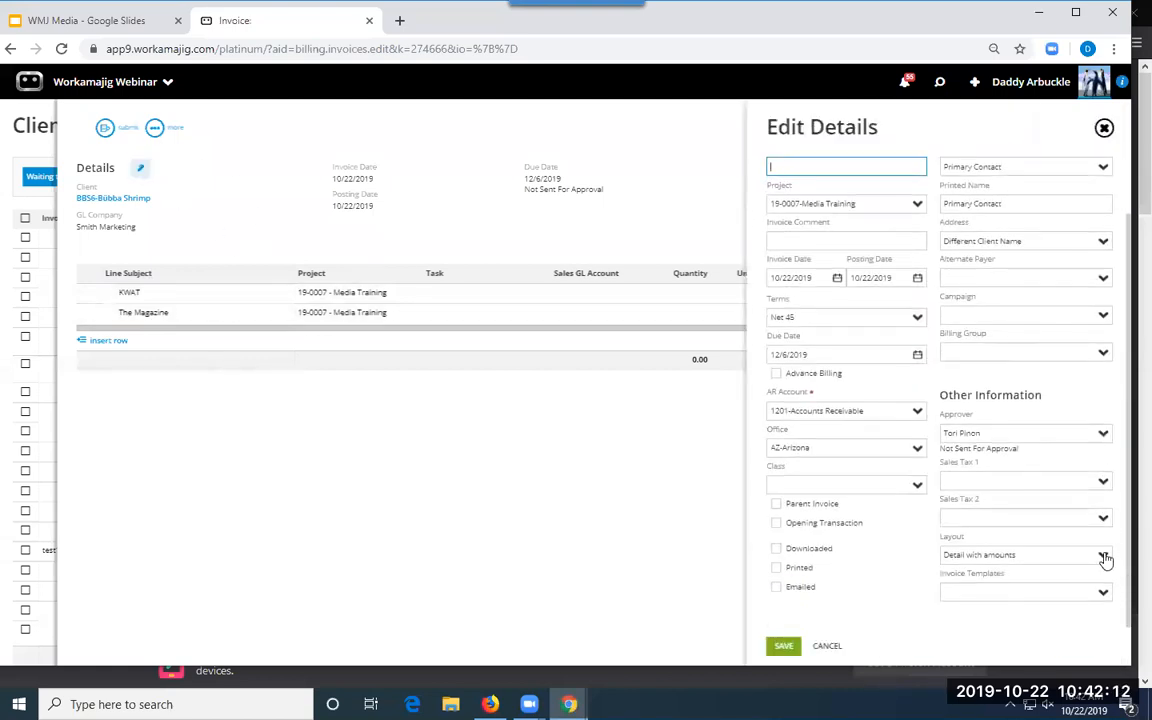
left_click_drag(1070, 554, 897, 560)
key("BackSpace")
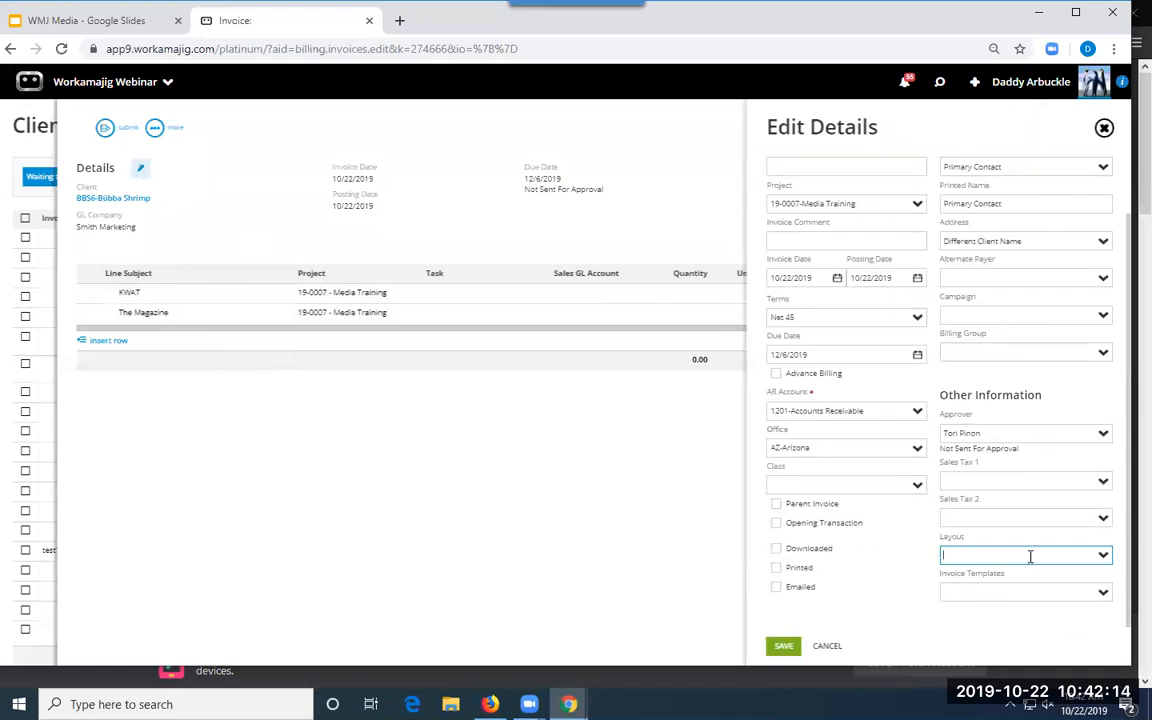
left_click(1101, 595)
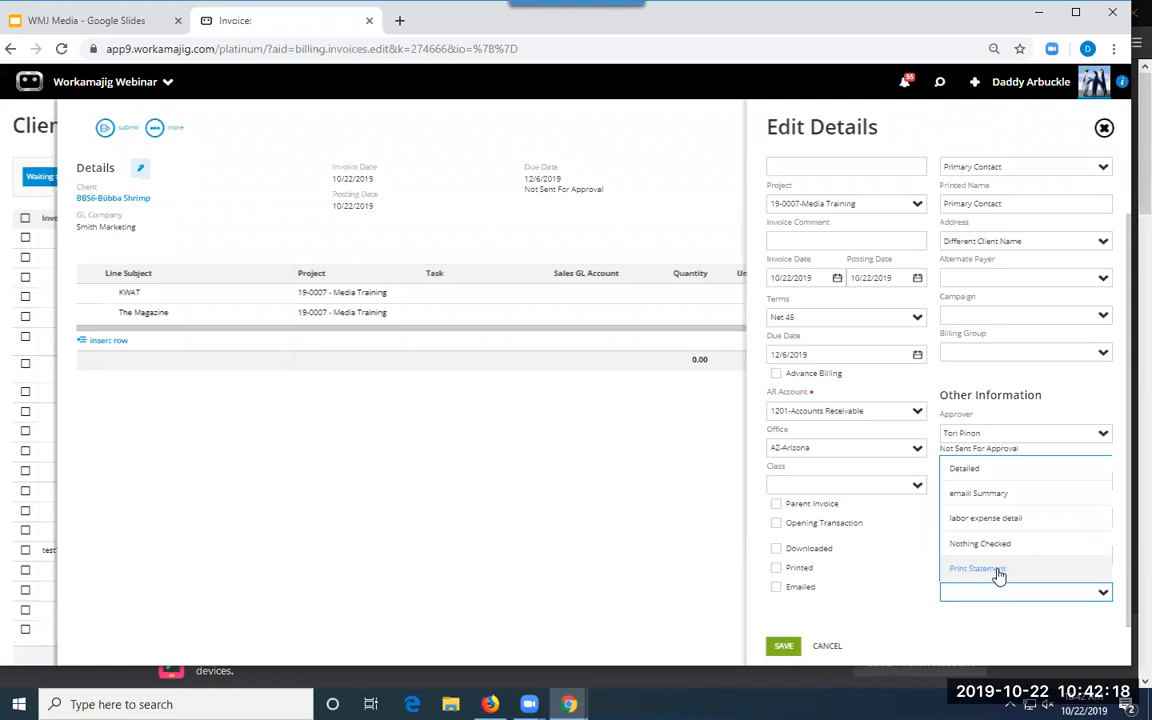
left_click(965, 469)
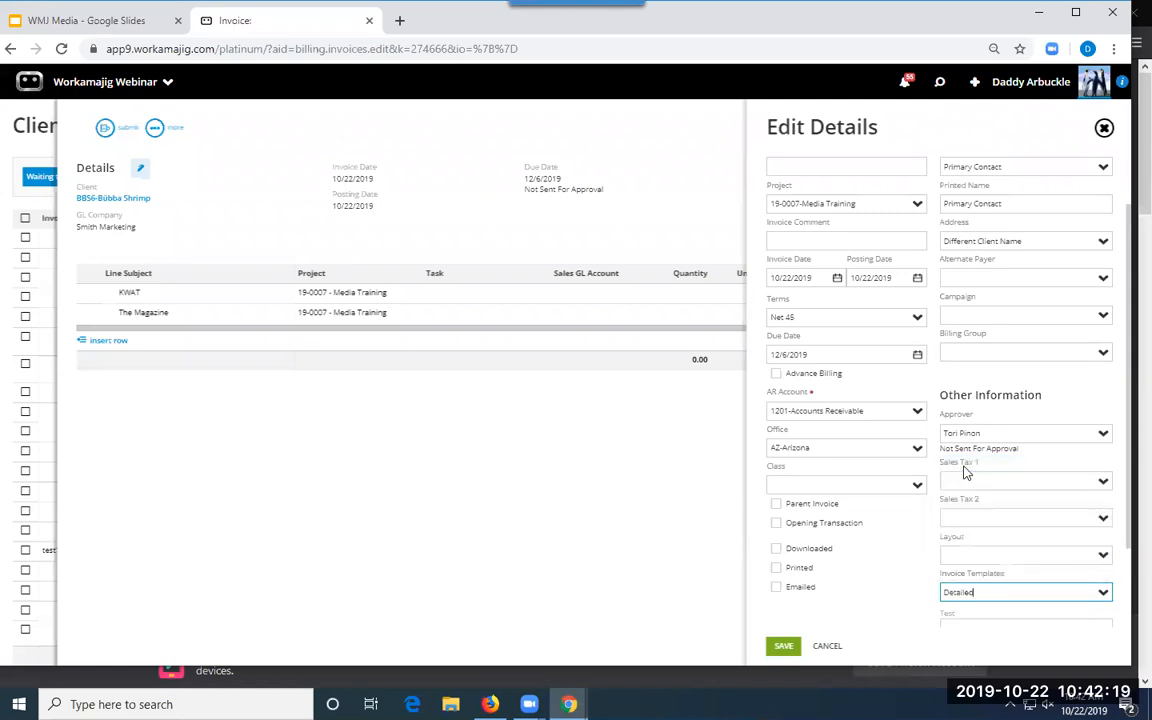
left_click(783, 645)
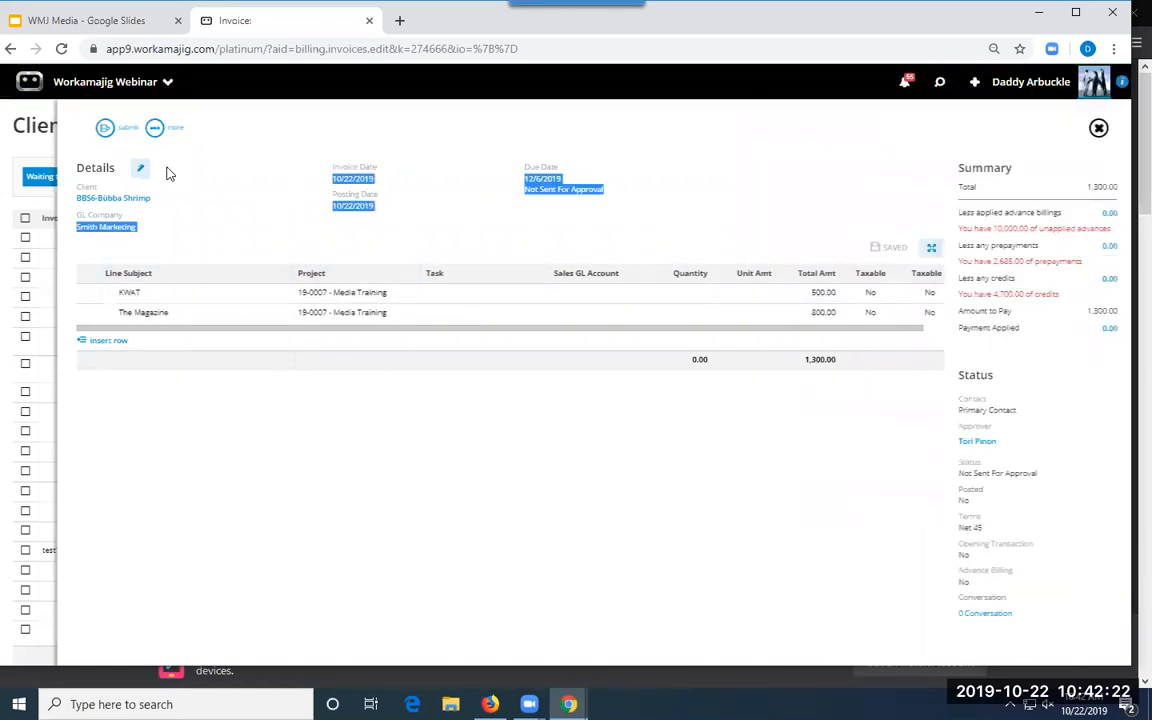
- Generate the invoice PDF with the Detailed template and examine the enlarged Broadcast Orders section for KWAT
left_click(155, 128)
left_click(123, 263)
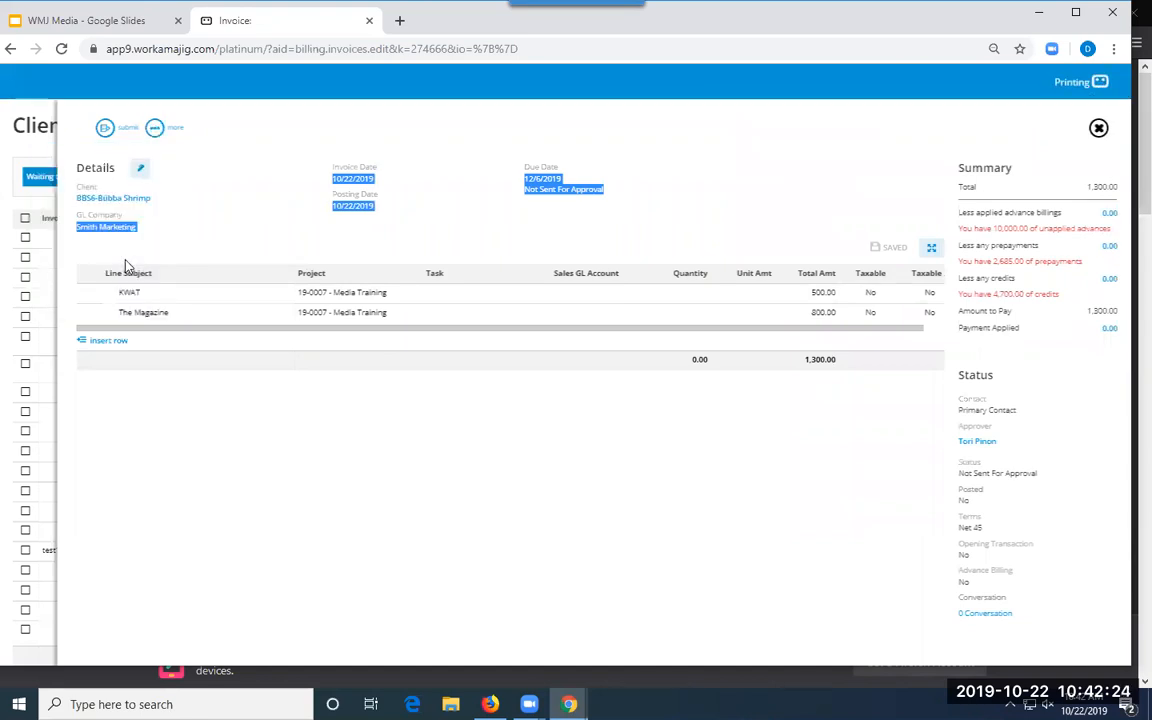
scroll(597, 452, "down", 3)
scroll(597, 452, "down", 2)
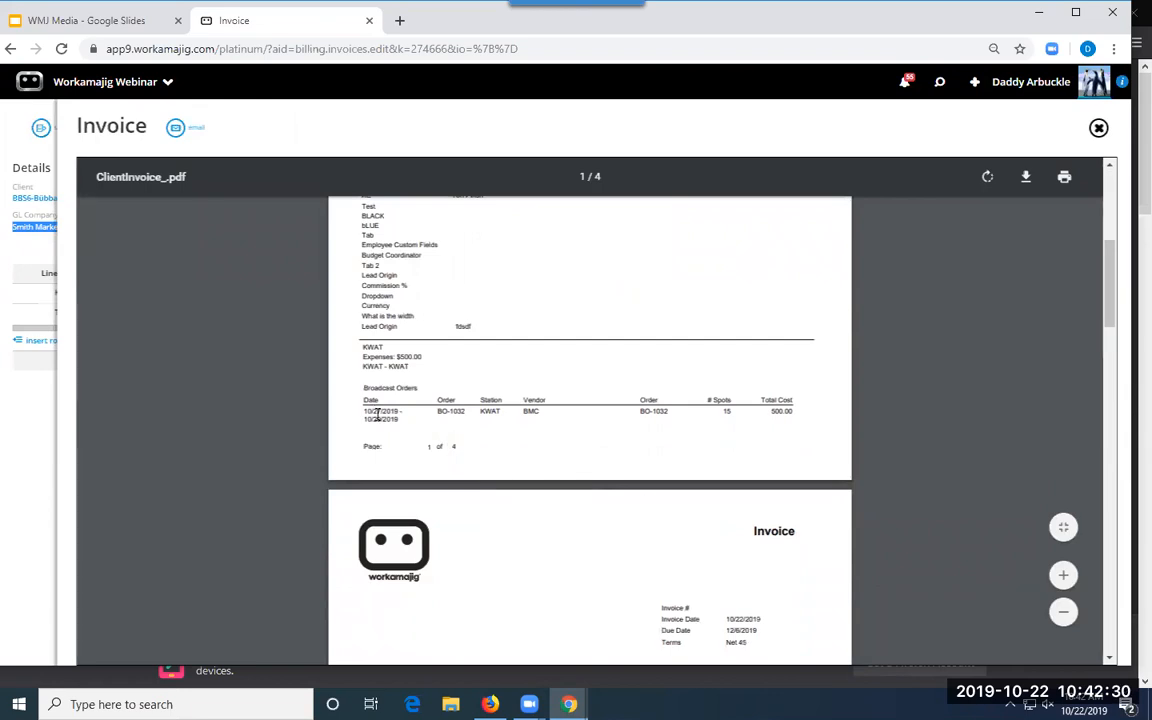
scroll(566, 448, "down", 1)
scroll(566, 449, "up", 1)
left_click(1063, 573)
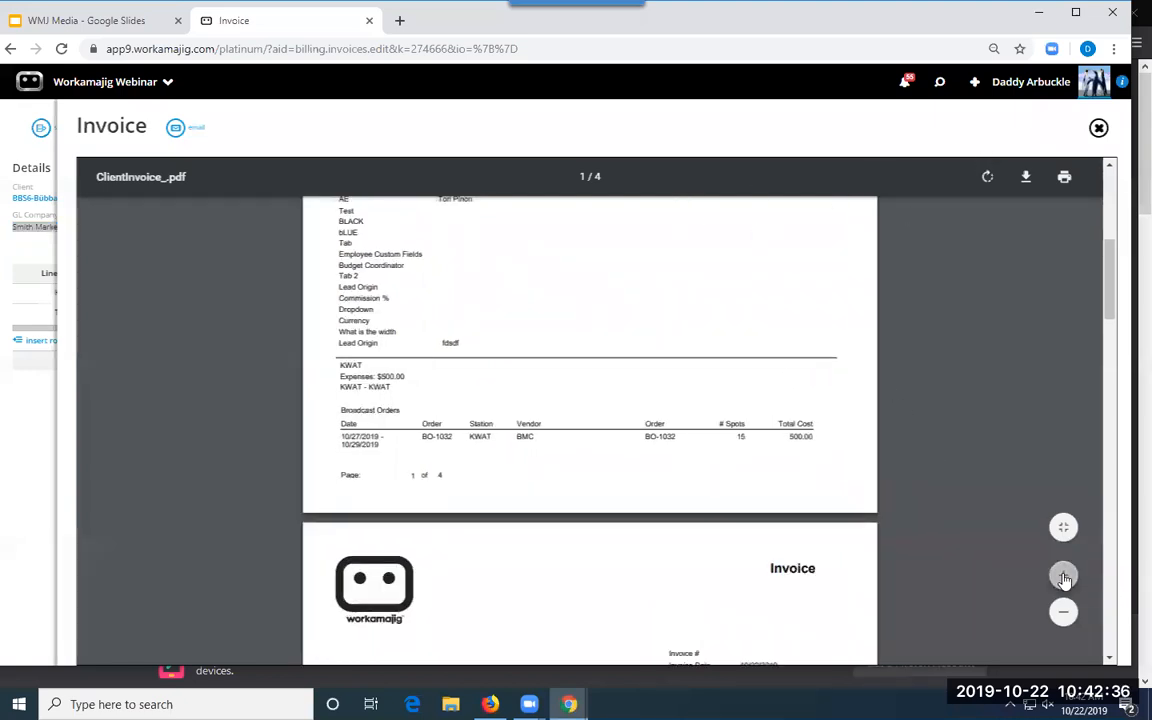
left_click(1063, 573)
scroll(764, 460, "down", 1)
scroll(764, 460, "up", 1)
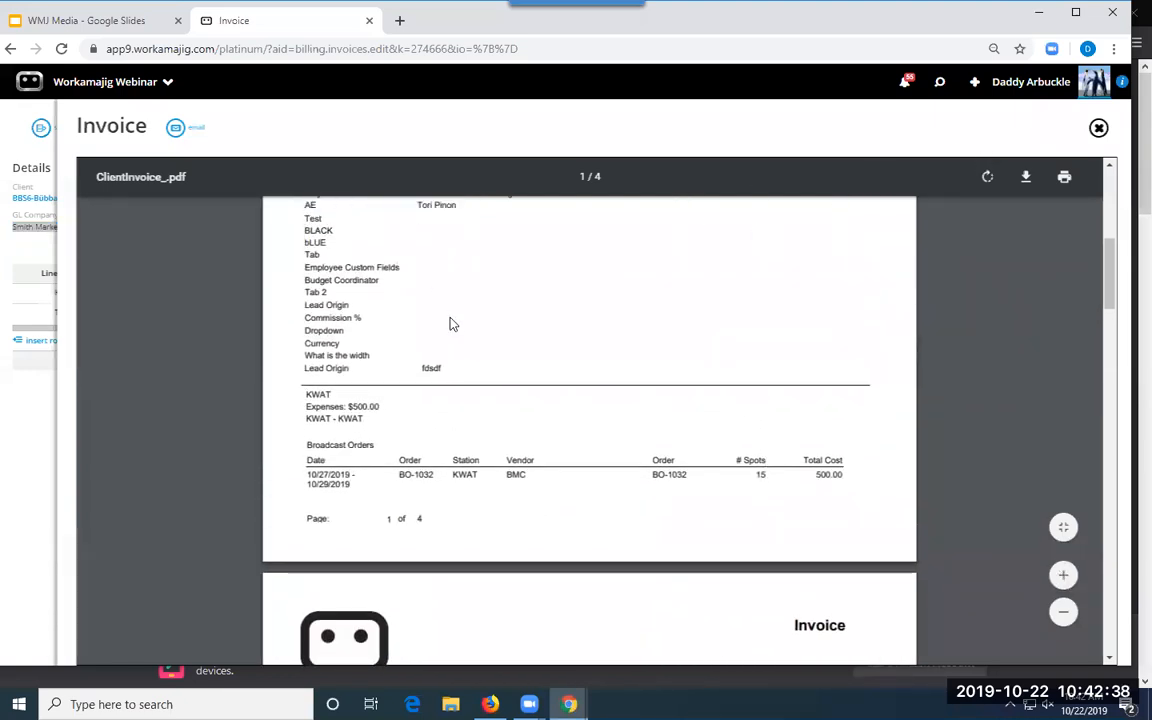
- Review the KWAT broadcast line, the broadcast subtotal and The Magazine section in the Detailed invoice PDF, and close it
scroll(450, 321, "up", 3)
scroll(375, 476, "down", 5)
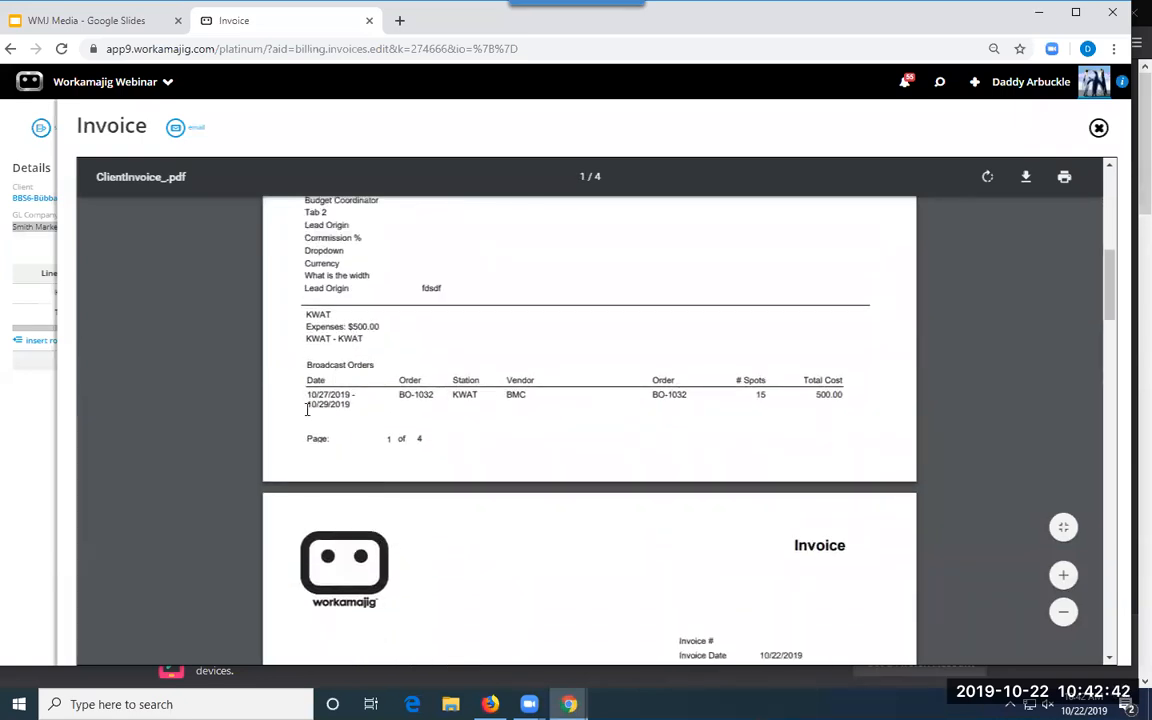
left_click_drag(387, 396, 800, 403)
scroll(792, 432, "down", 6)
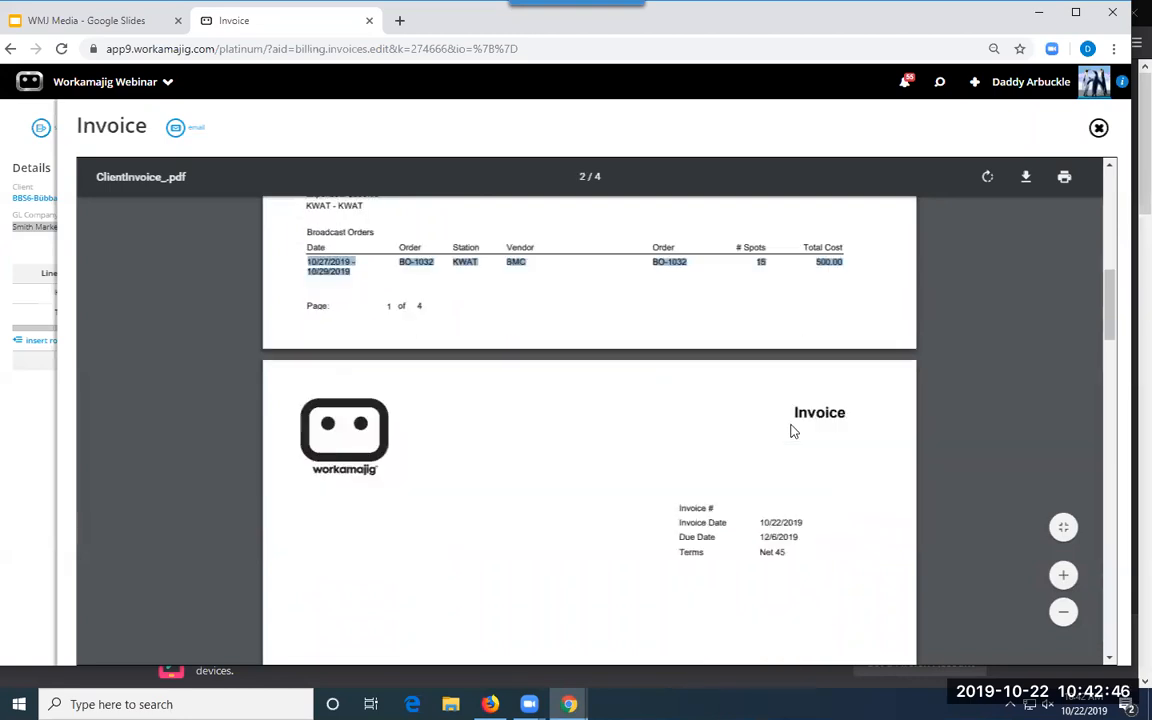
scroll(792, 432, "down", 7)
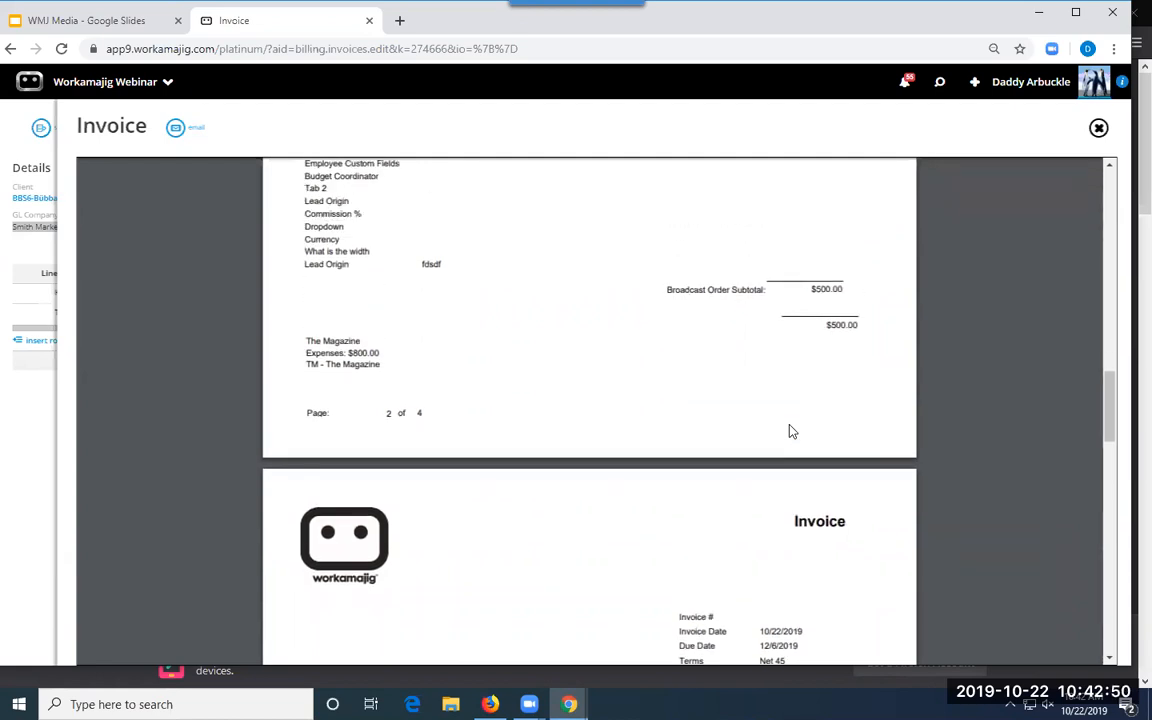
scroll(790, 432, "up", 5)
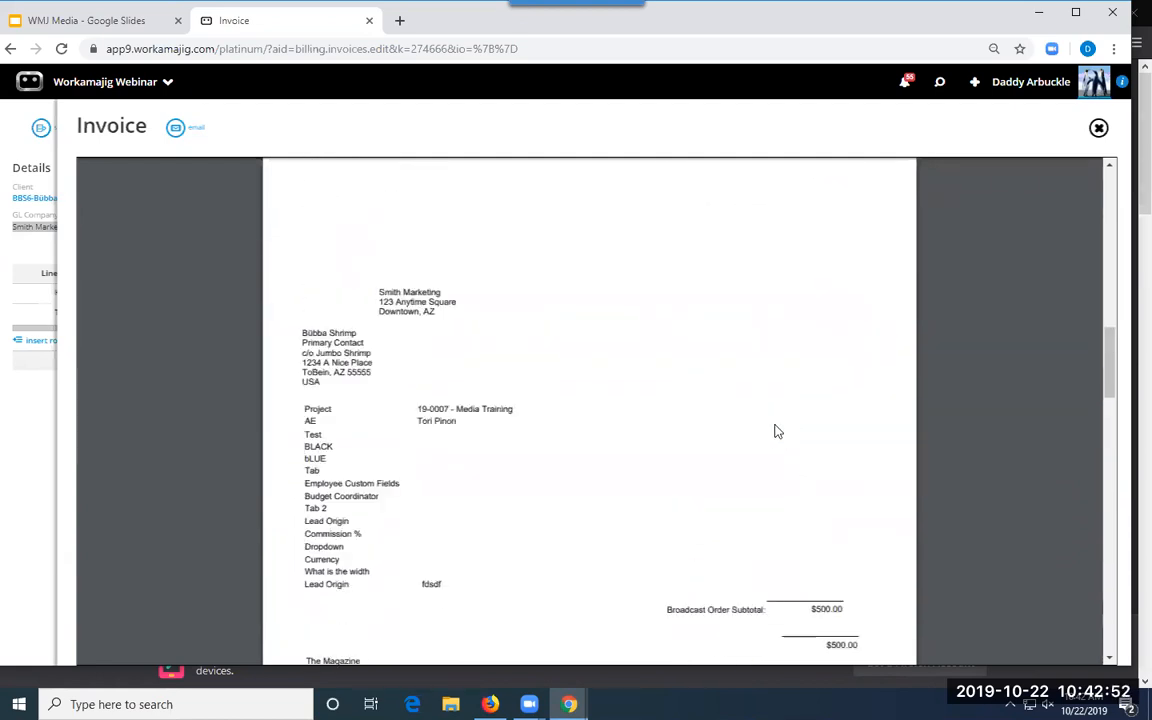
mouse_move(1095, 170)
left_click(1099, 128)
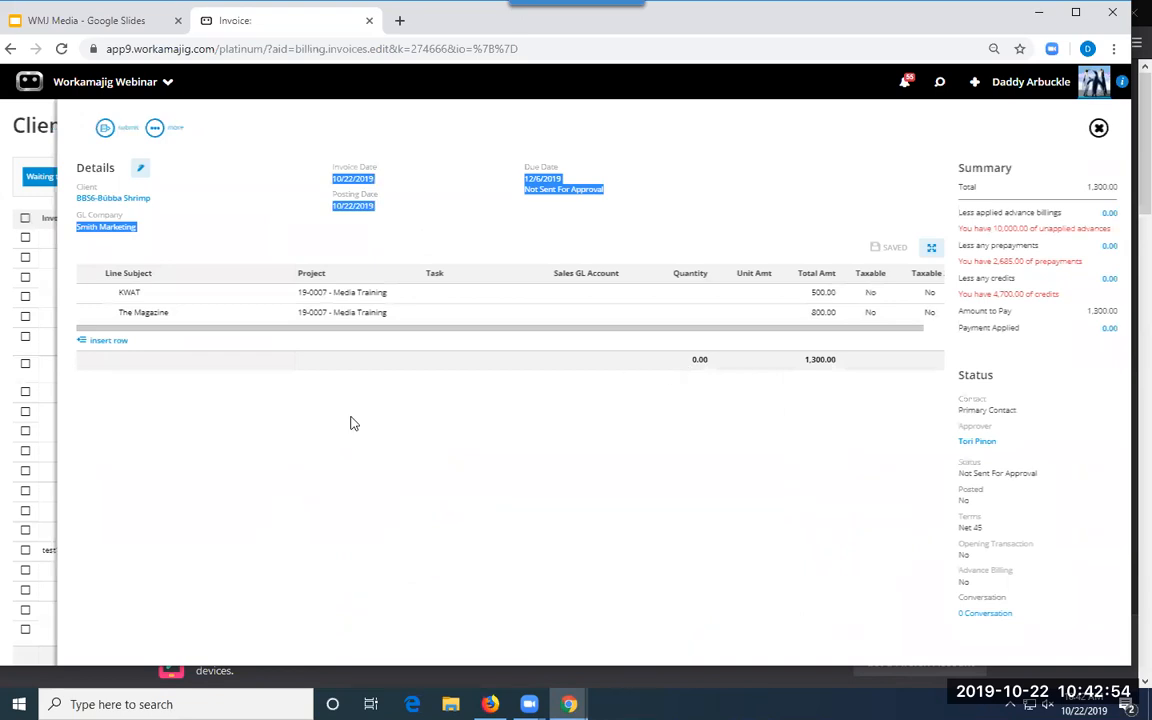
- Close the invoice and the client invoice list, and open the Today - Purchasing page
left_click(12, 223)
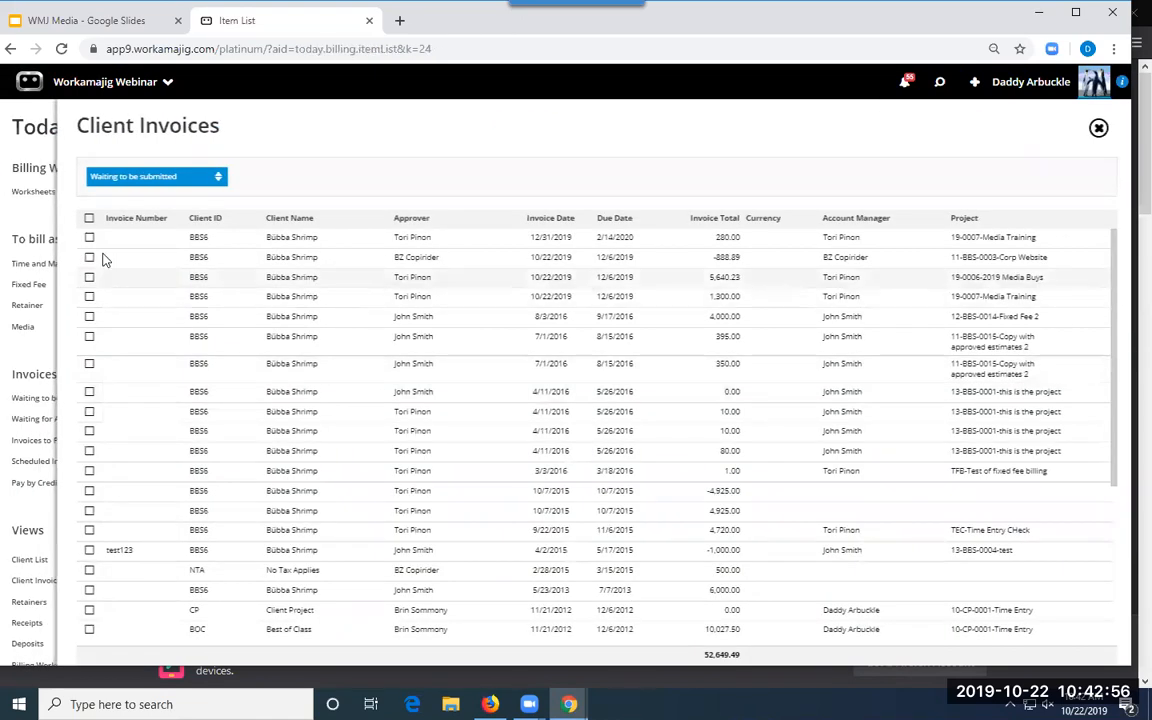
left_click(27, 223)
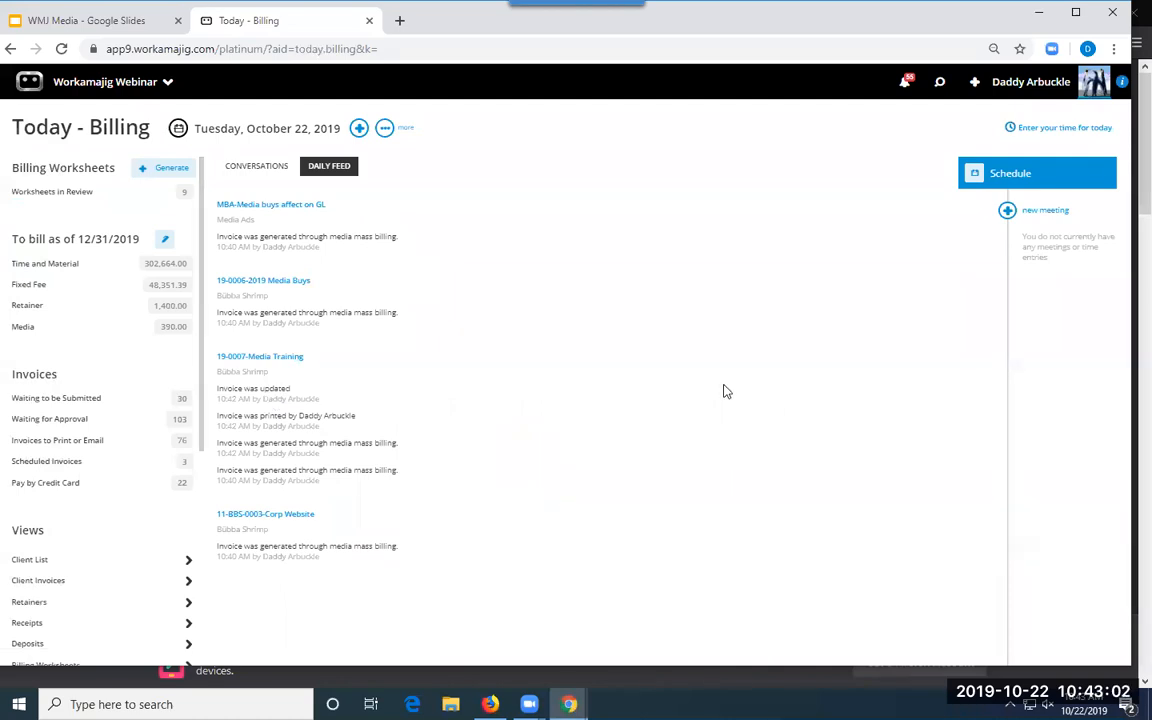
left_click(385, 128)
left_click(110, 81)
left_click(590, 170)
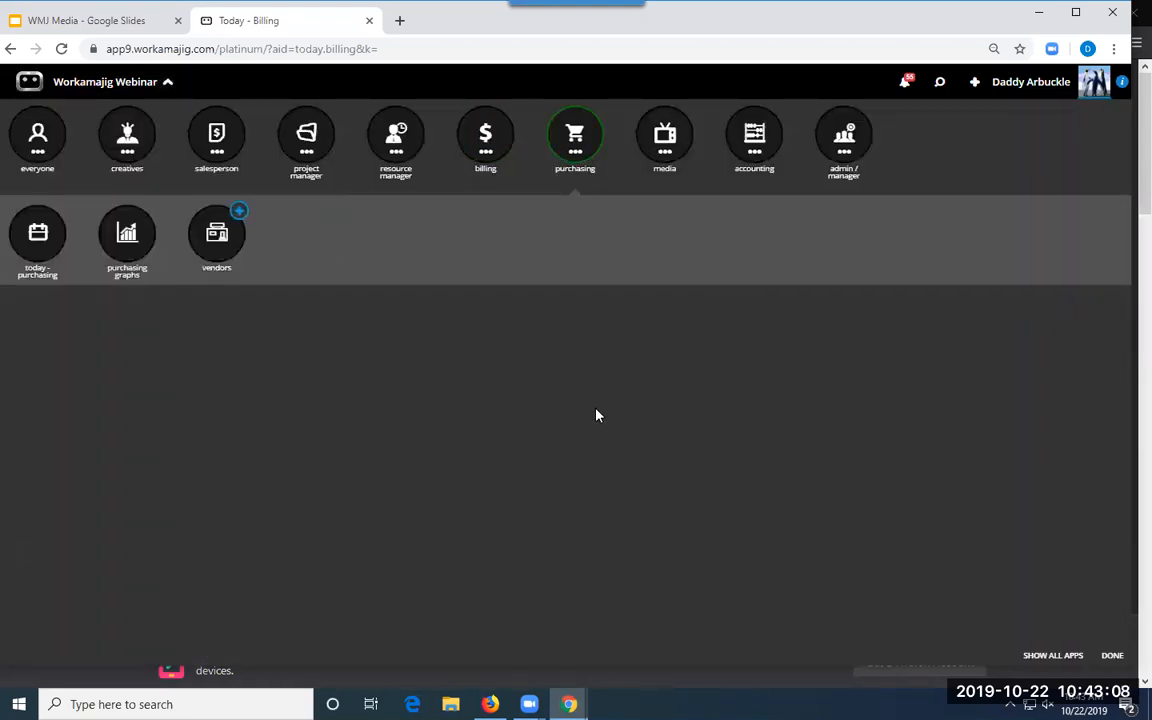
left_click(27, 252)
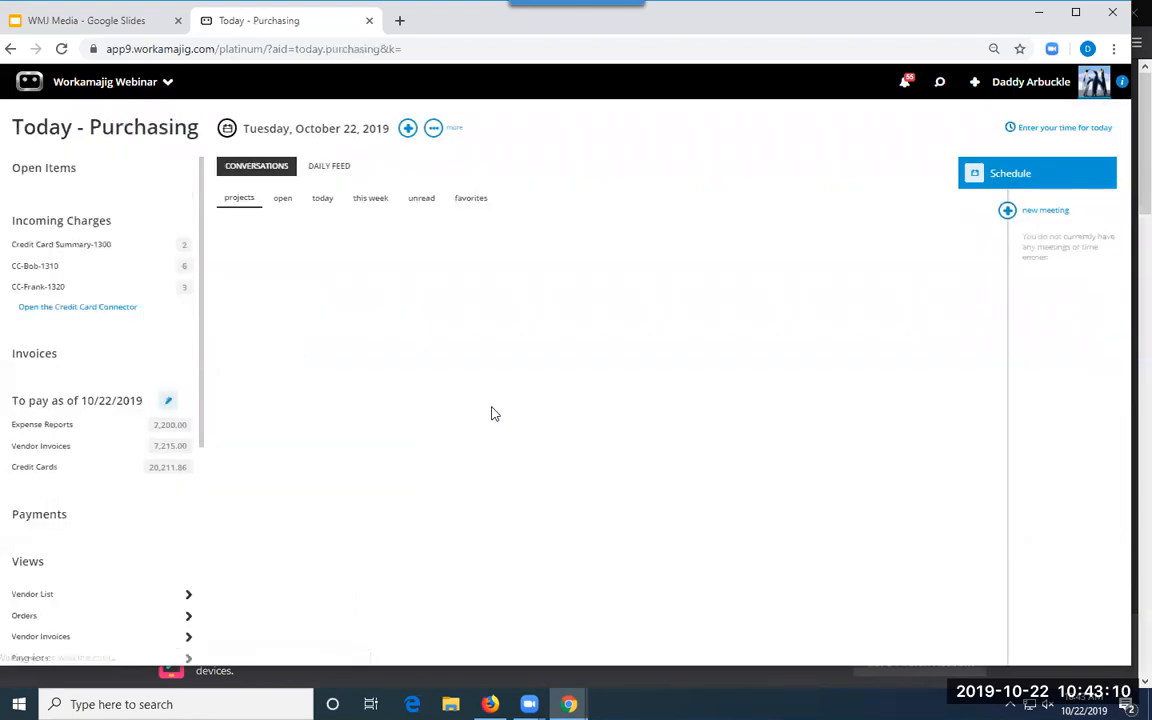
left_click(405, 131)
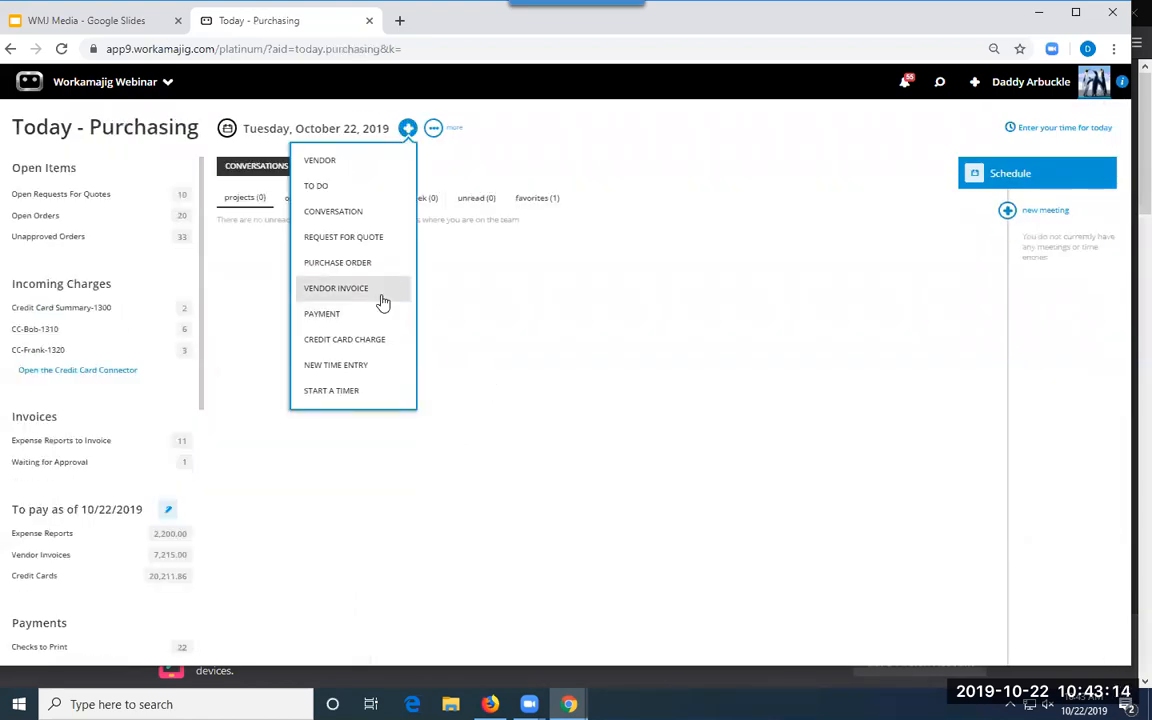
left_click(974, 81)
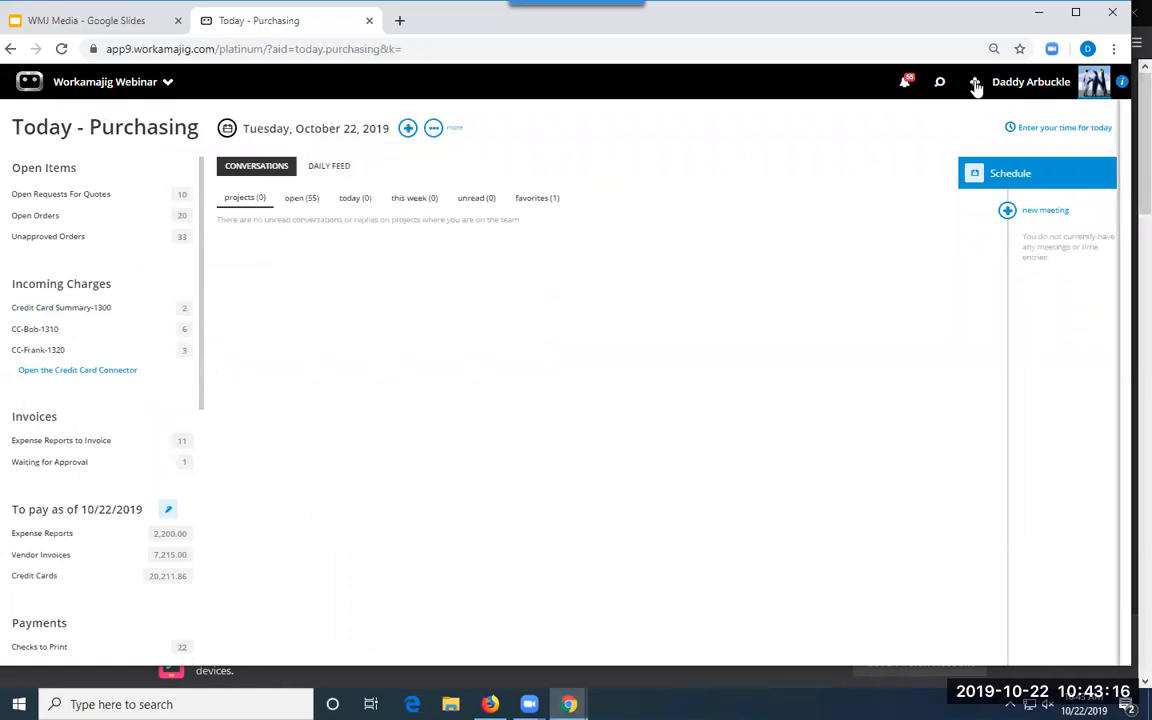
left_click(407, 129)
left_click(318, 289)
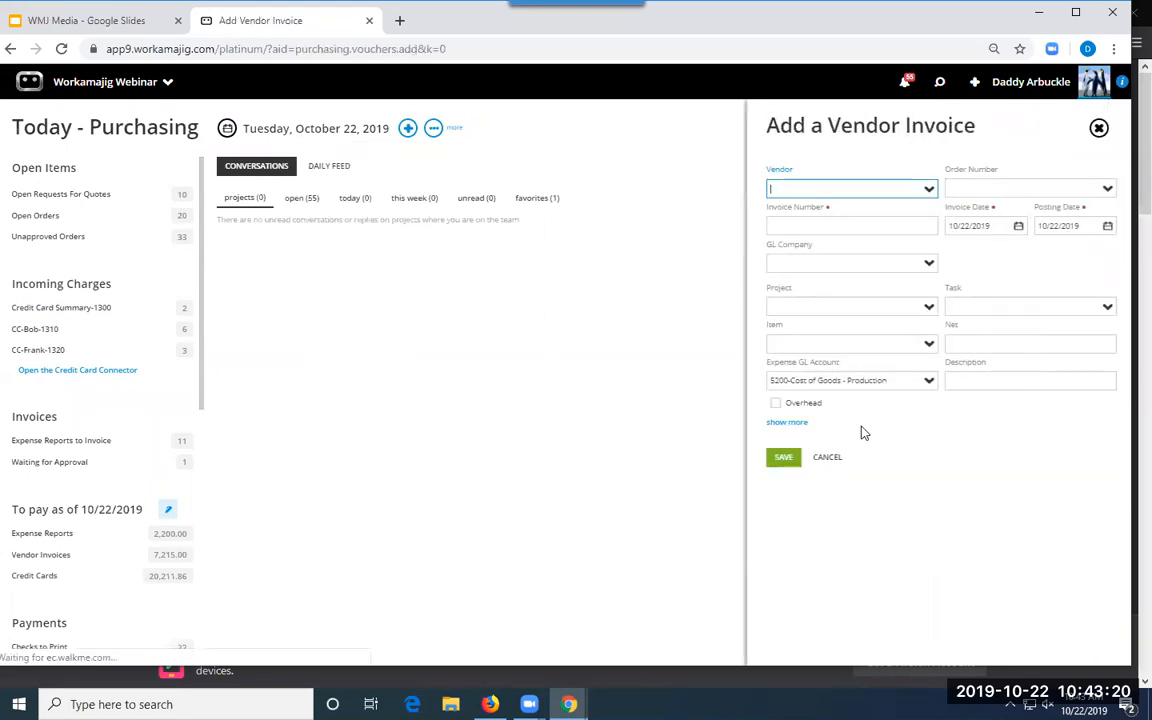
left_click(929, 190)
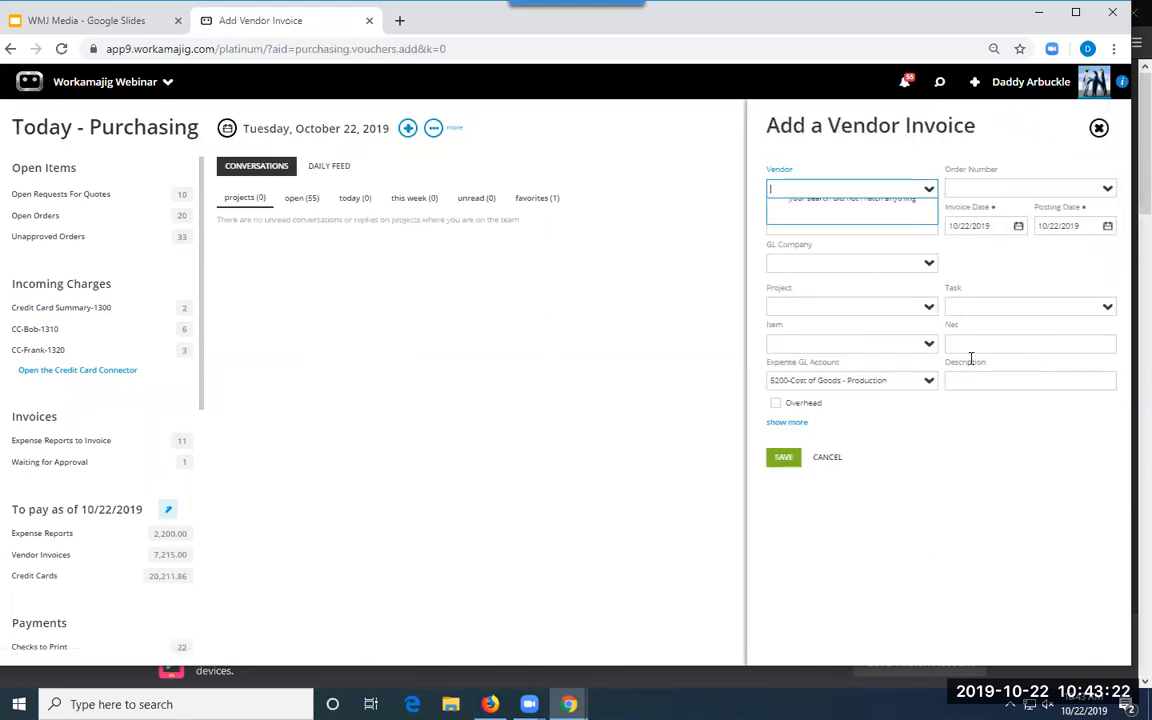
type("sig n")
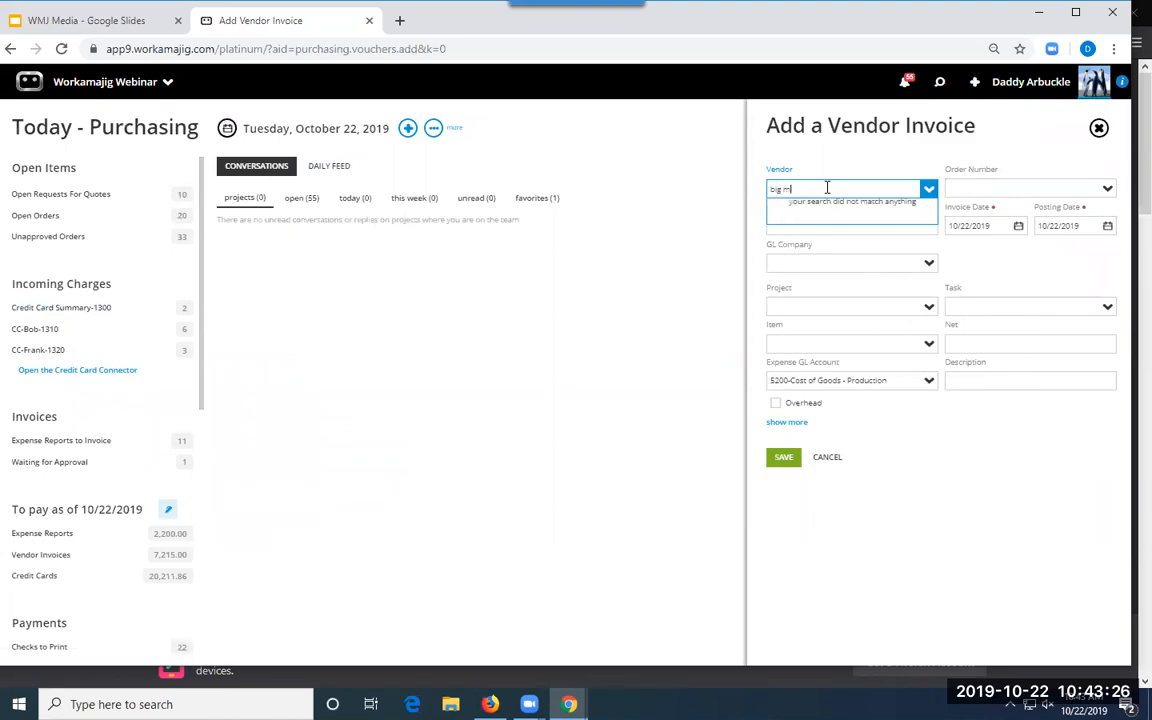
key("BackSpace")
key("BackSpace")
key("BackSpace")
key("BackSpace")
key("BackSpace")
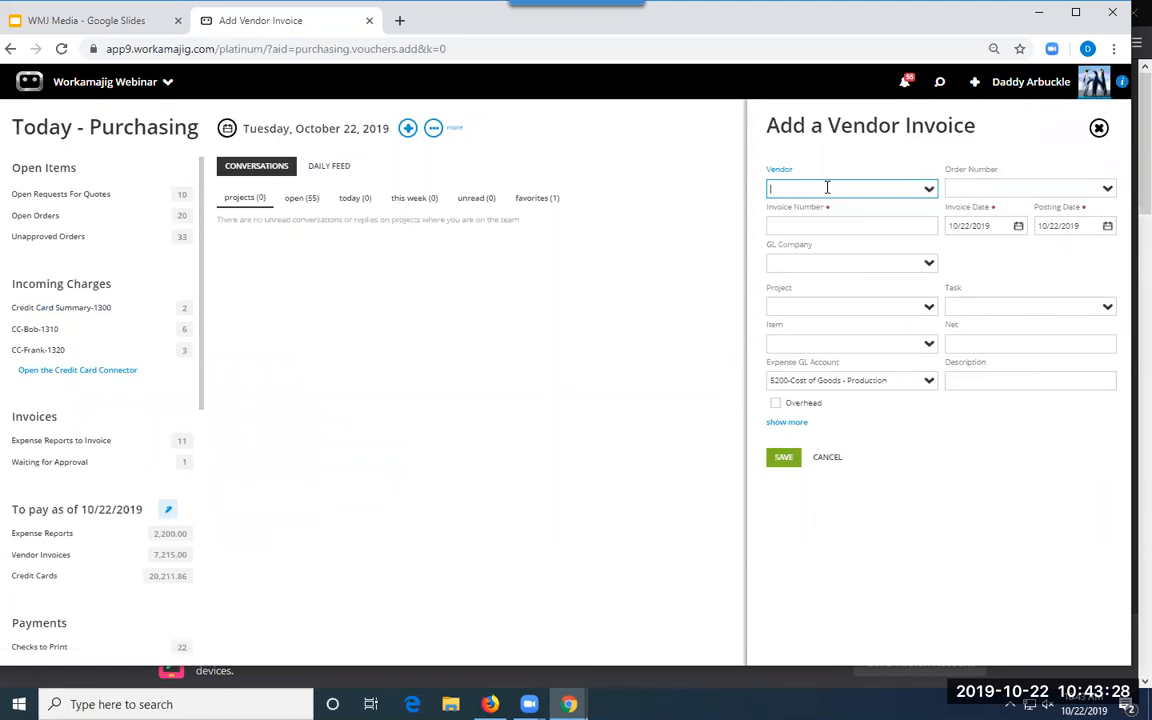
left_click(827, 456)
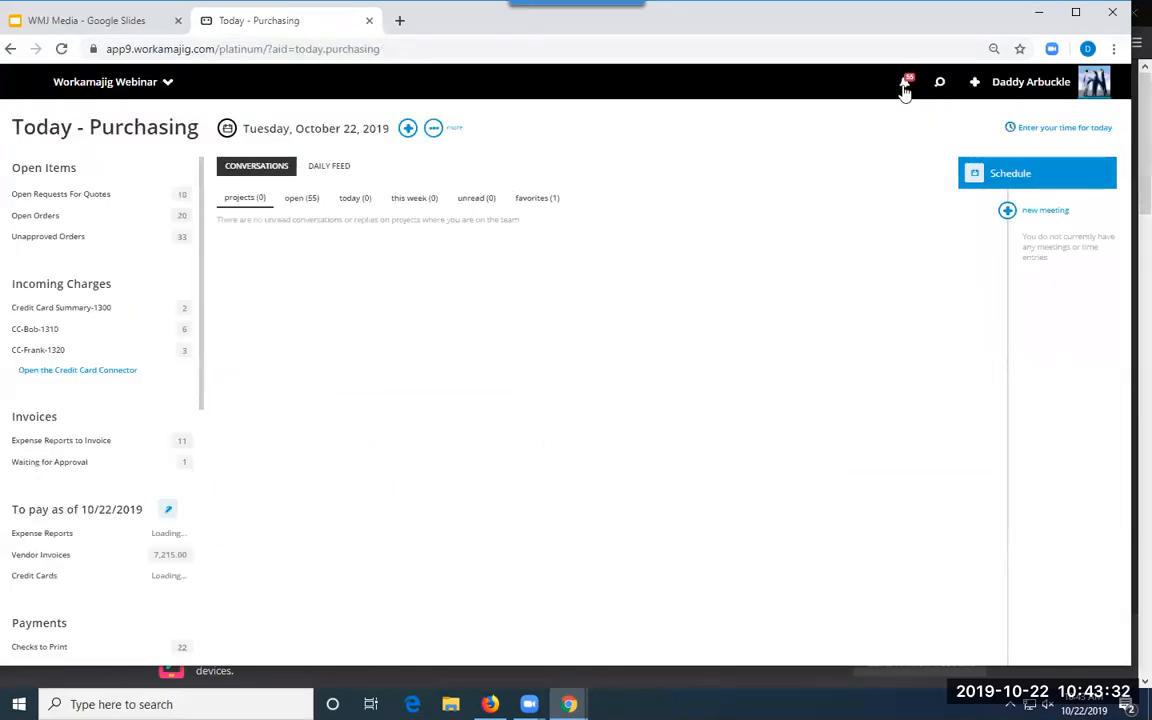
- Start a new vendor invoice, try "big media" as the vendor, and set the GL company to SM-Smith Marketing
left_click(974, 82)
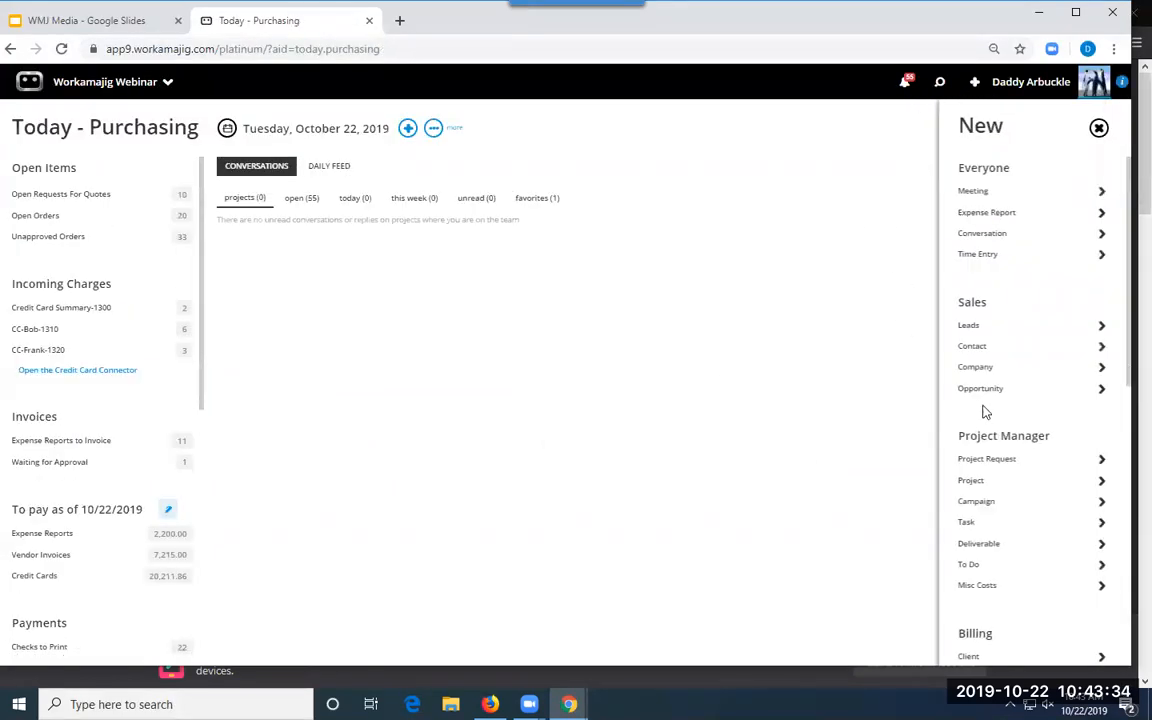
scroll(988, 440, "down", 3)
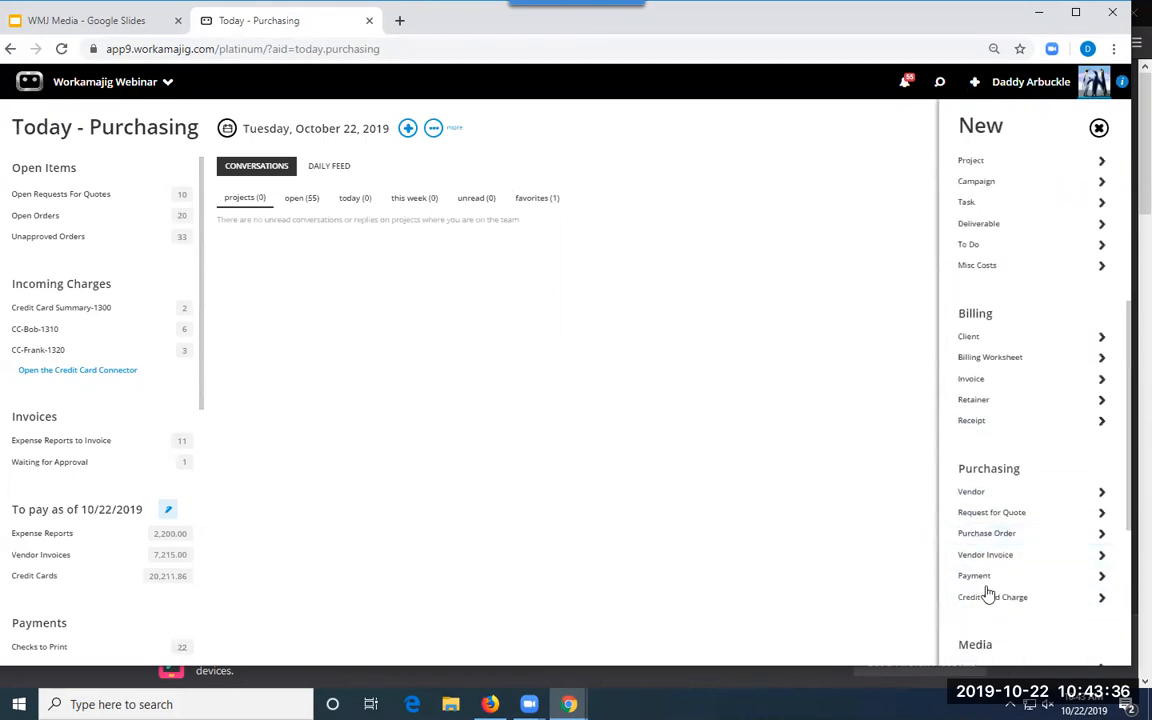
left_click(988, 554)
type("big m")
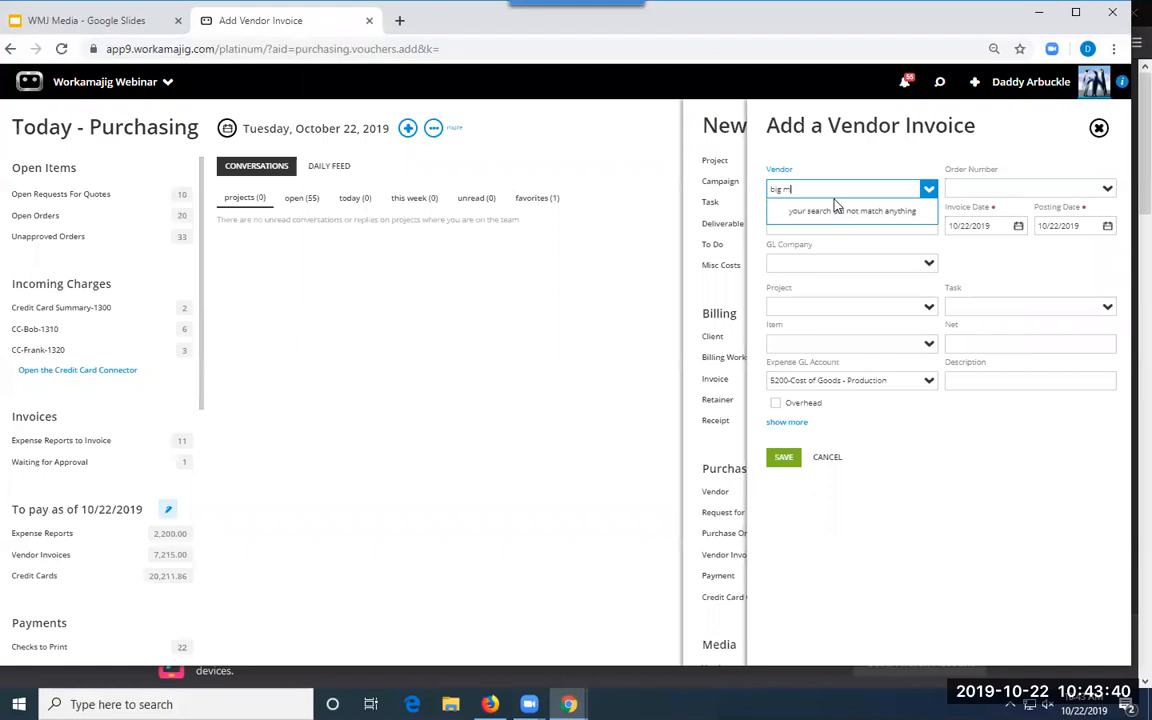
type("edia")
left_click(830, 262)
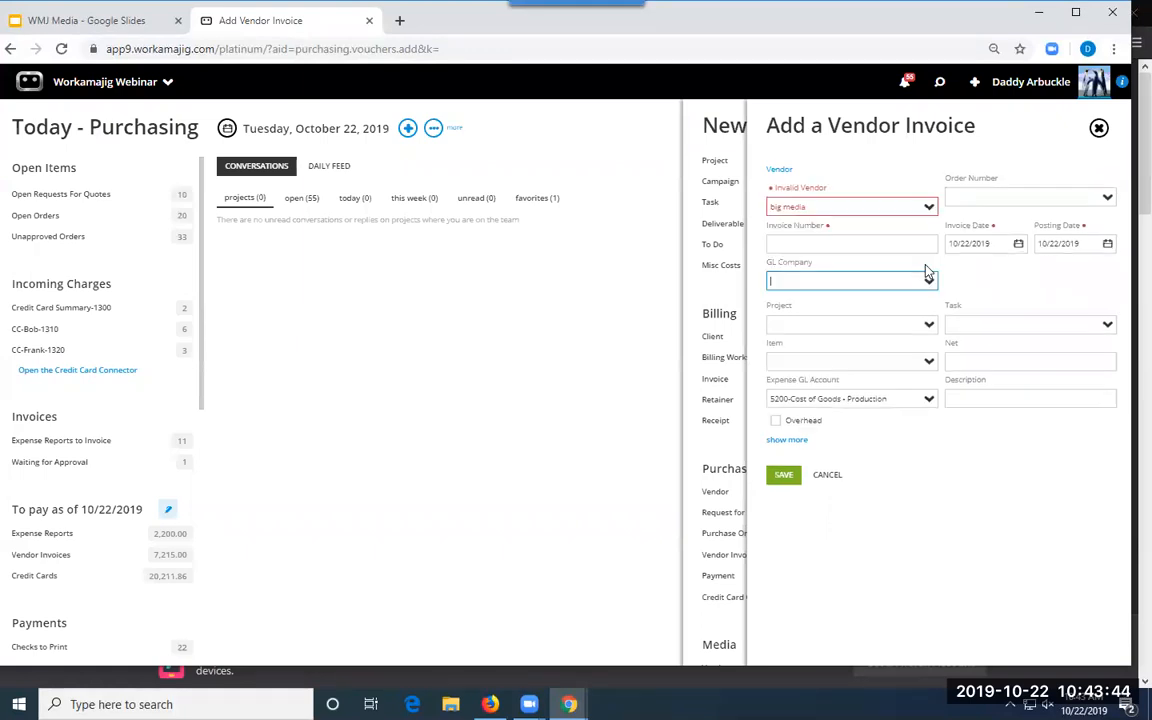
left_click(822, 330)
- Set the vendor to BMC-Big Media Company and enter 234323423 as the invoice number
left_click(825, 205)
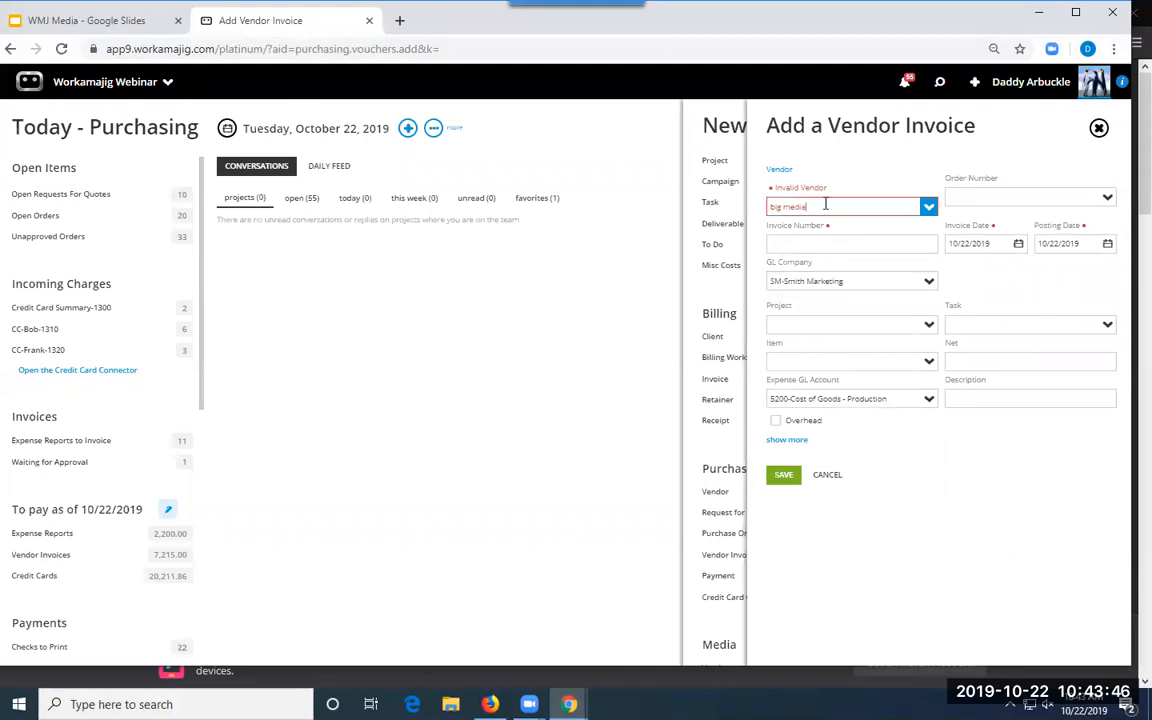
triple_click(787, 205)
type("big")
left_click(785, 229)
left_click(803, 242)
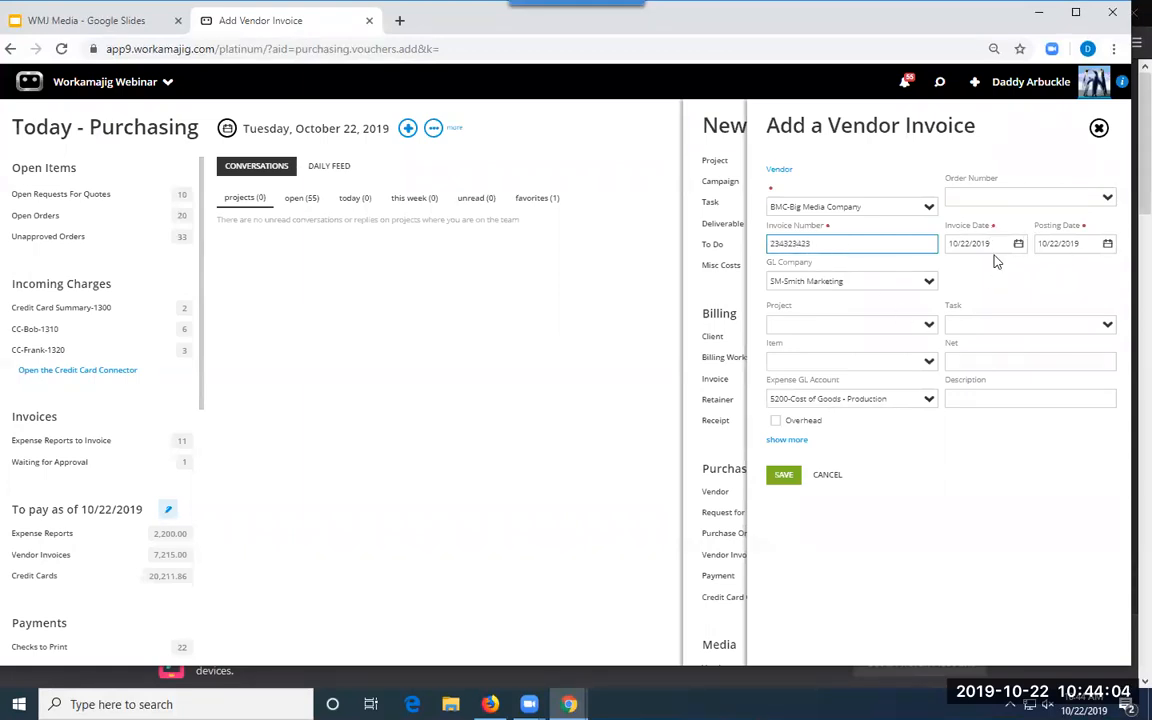
- Check the vendor's open orders, leave the order number blank, and save the vendor invoice with a 0 amount
left_click(1106, 200)
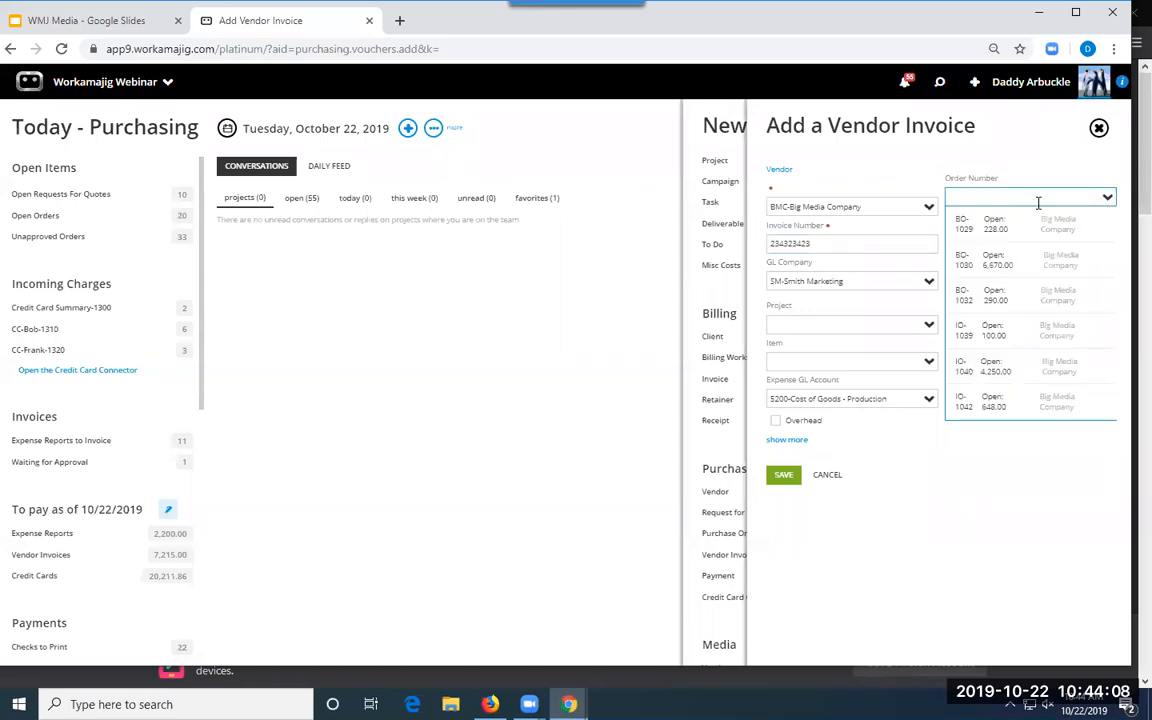
left_click(1010, 480)
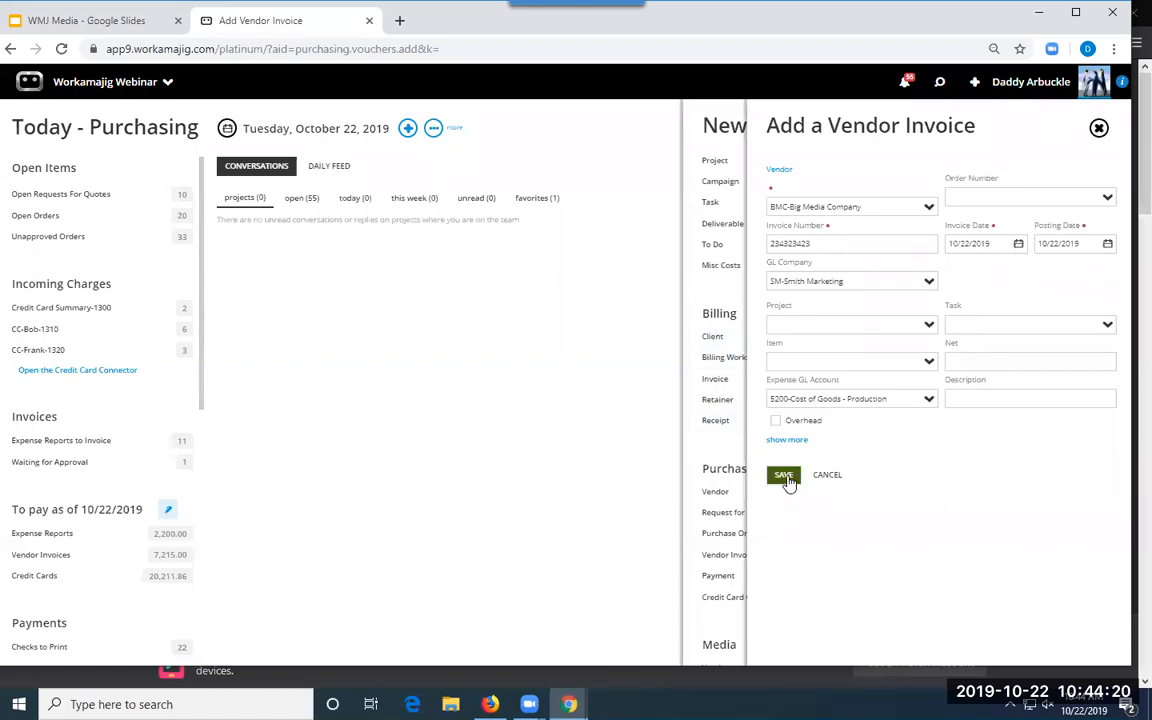
left_click(1108, 196)
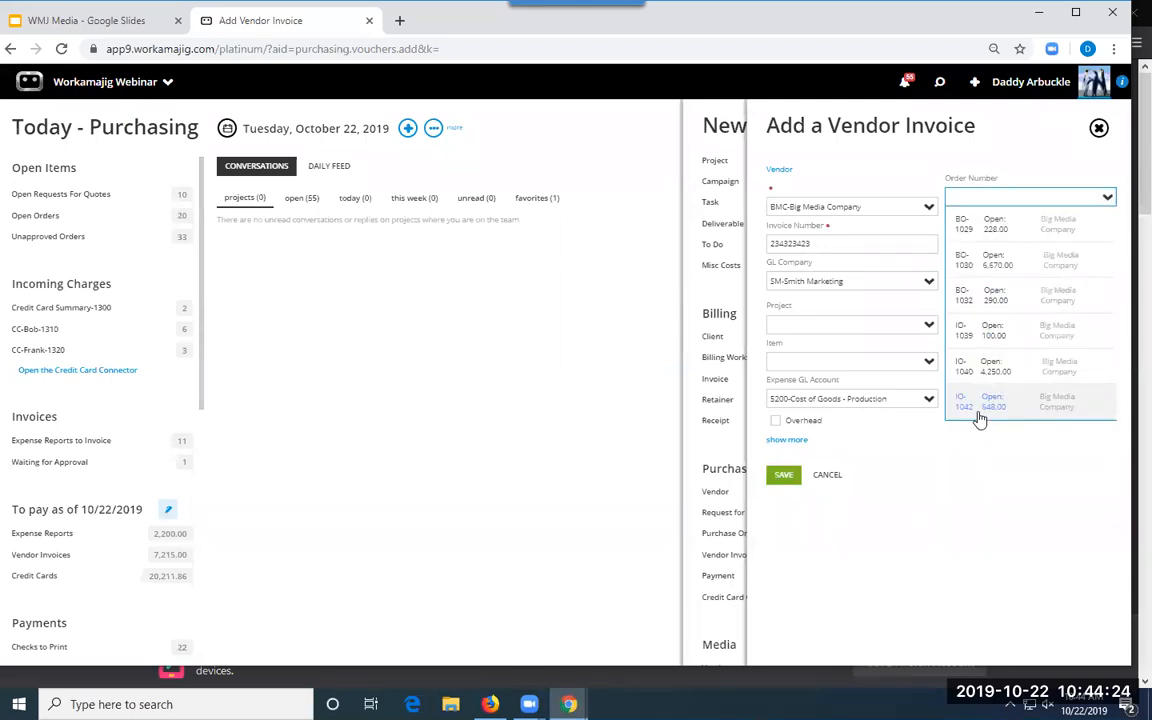
left_click(985, 468)
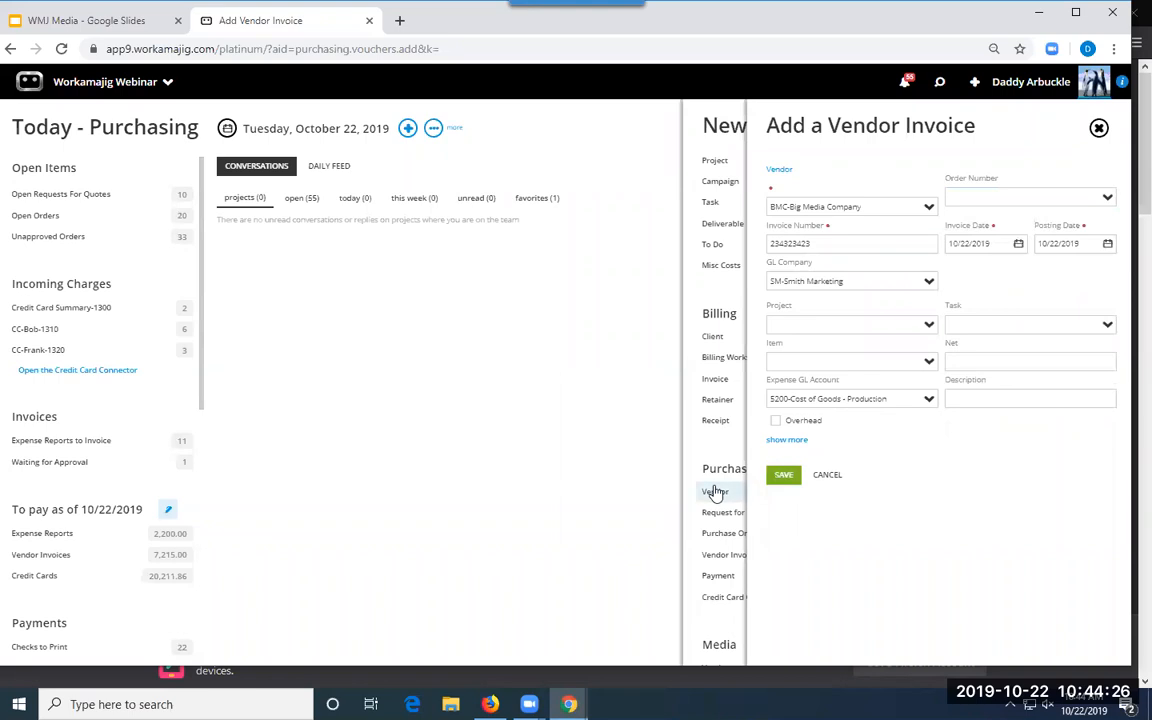
left_click(779, 477)
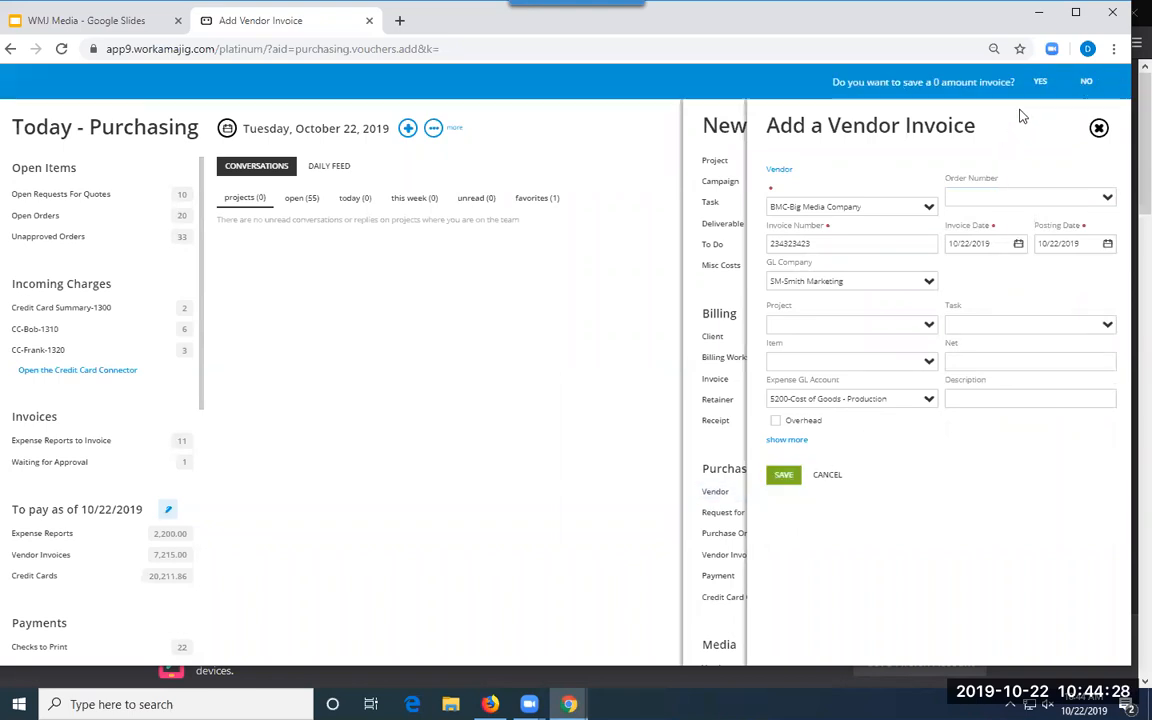
left_click(1039, 84)
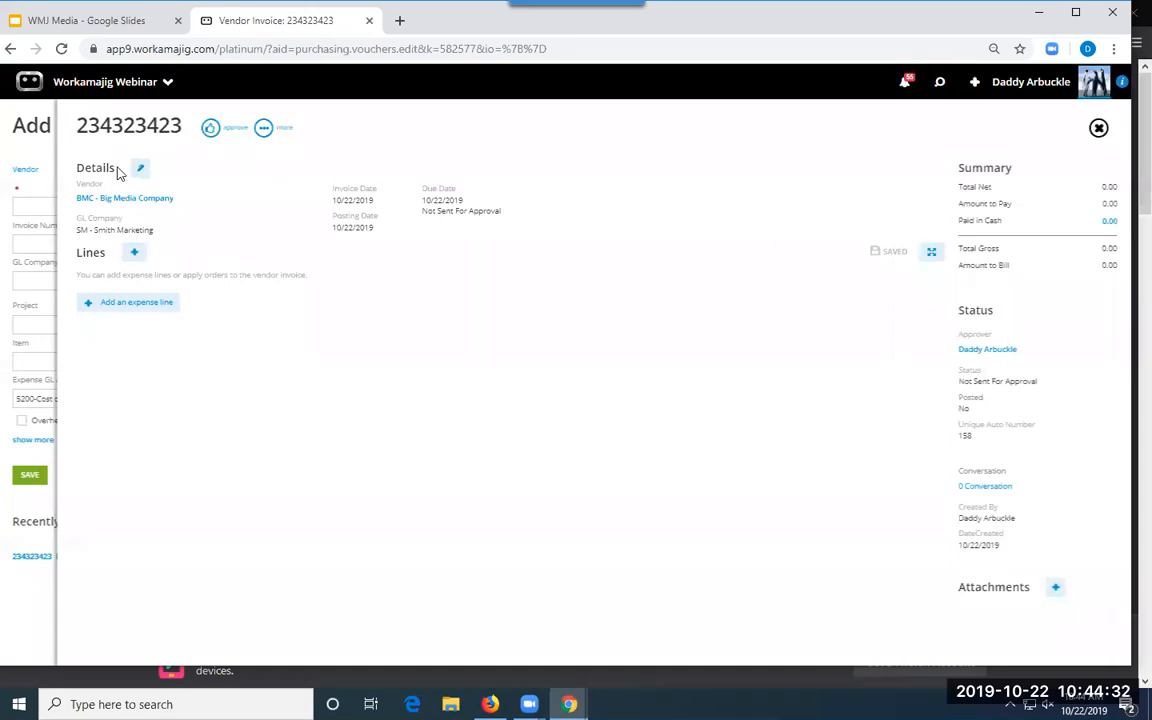
- Start adding broadcast orders to the vendor invoice and select only Cable line 3 dated 9/9/2019 in the first order
left_click(134, 252)
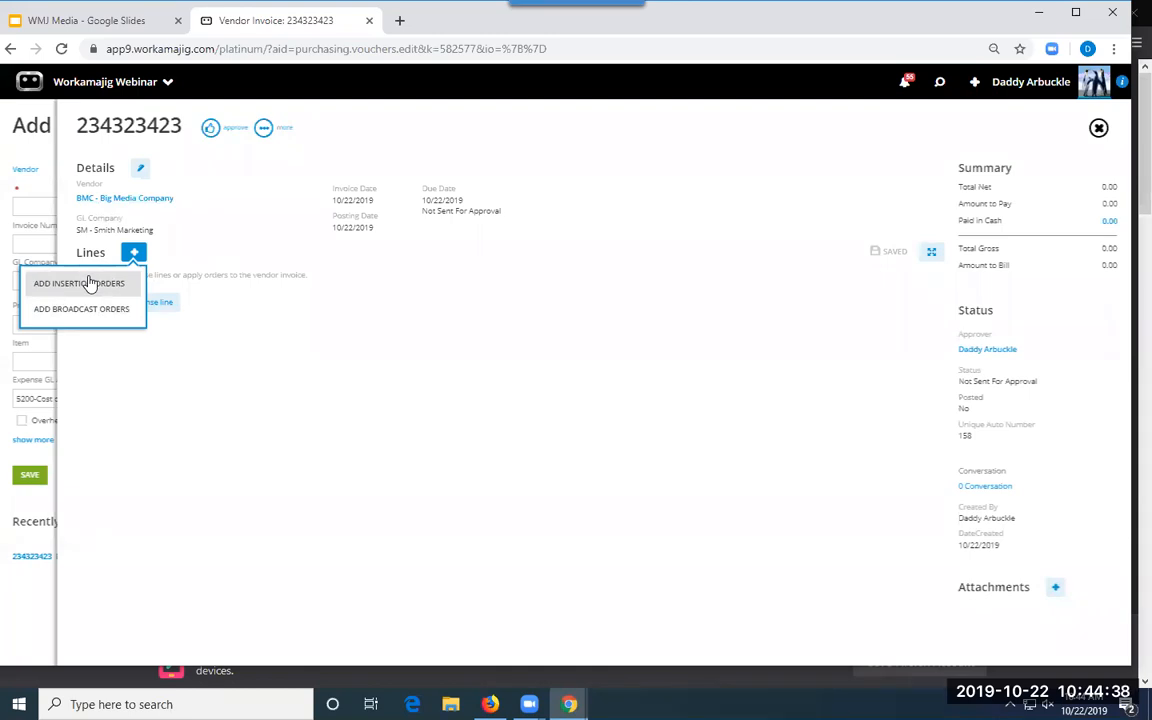
left_click(82, 318)
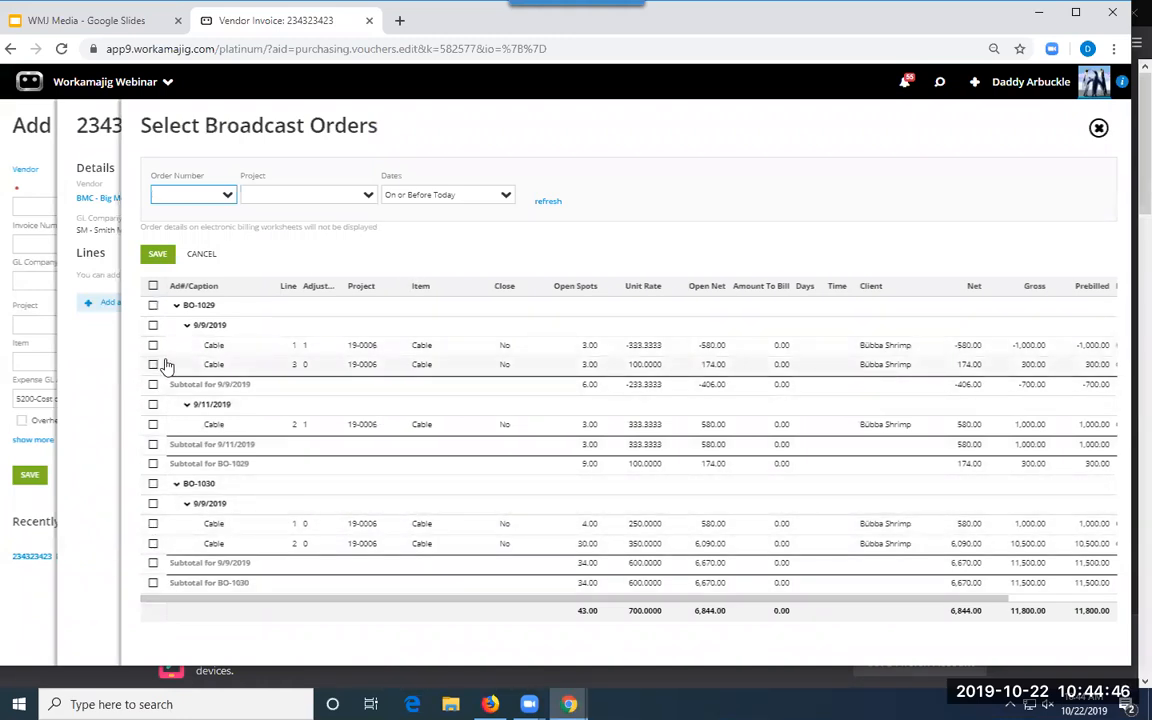
left_click(153, 345)
left_click(153, 366)
left_click(154, 365)
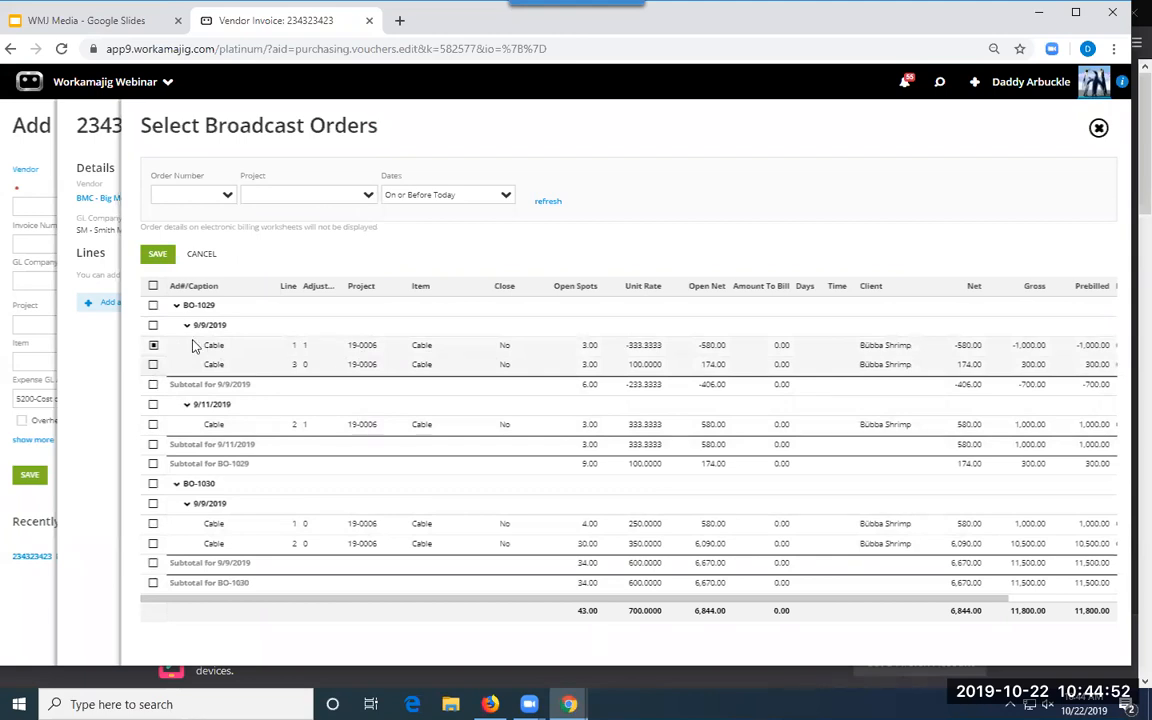
left_click(154, 365)
left_click(153, 346)
- Set the selected Cable line's open spots to 1 and look over its remaining columns
left_click(589, 366)
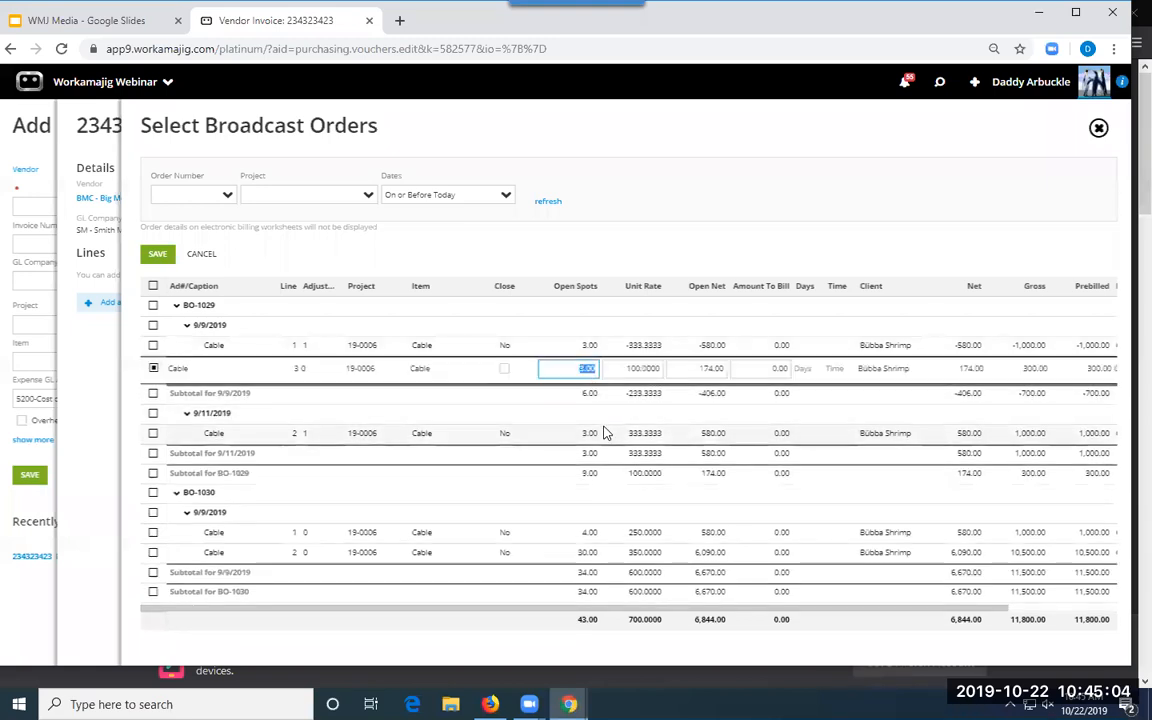
left_click(687, 384)
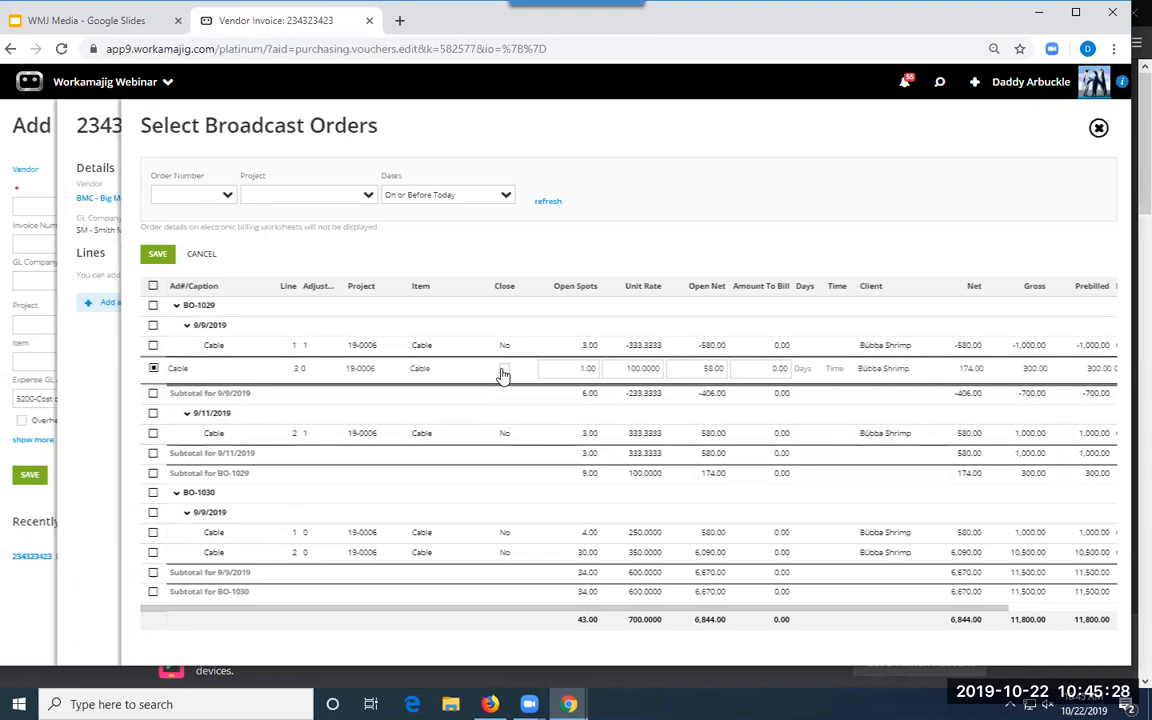
left_click_drag(571, 609, 756, 612)
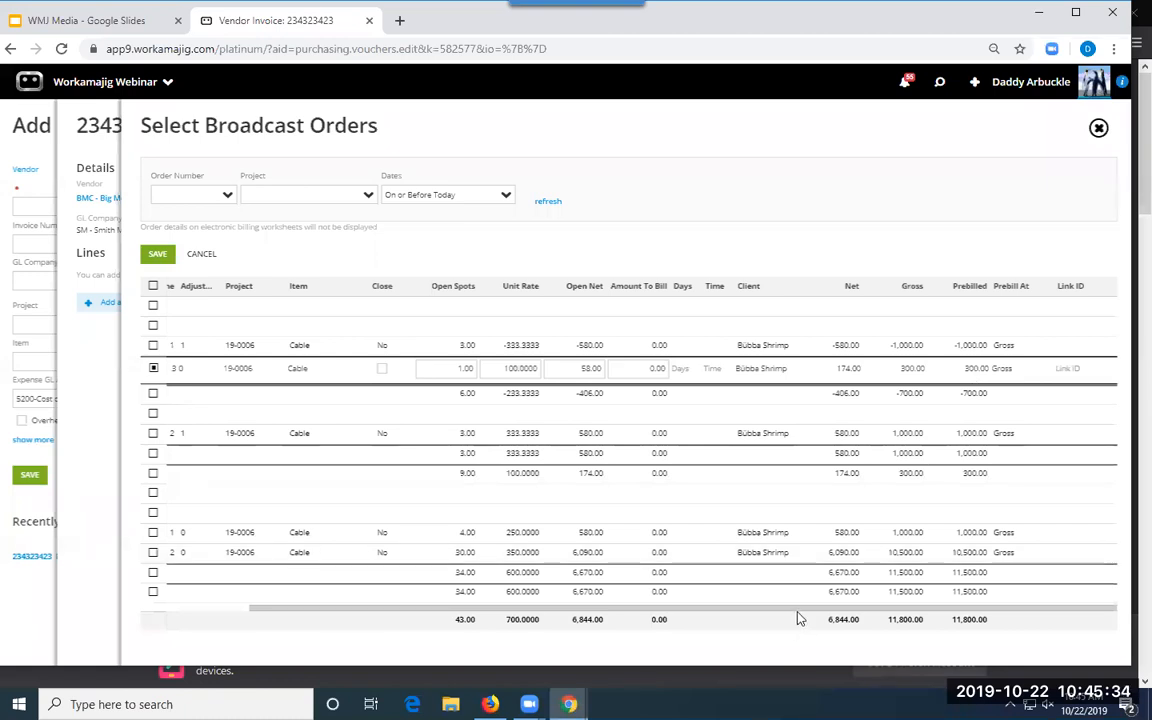
left_click_drag(797, 610, 545, 612)
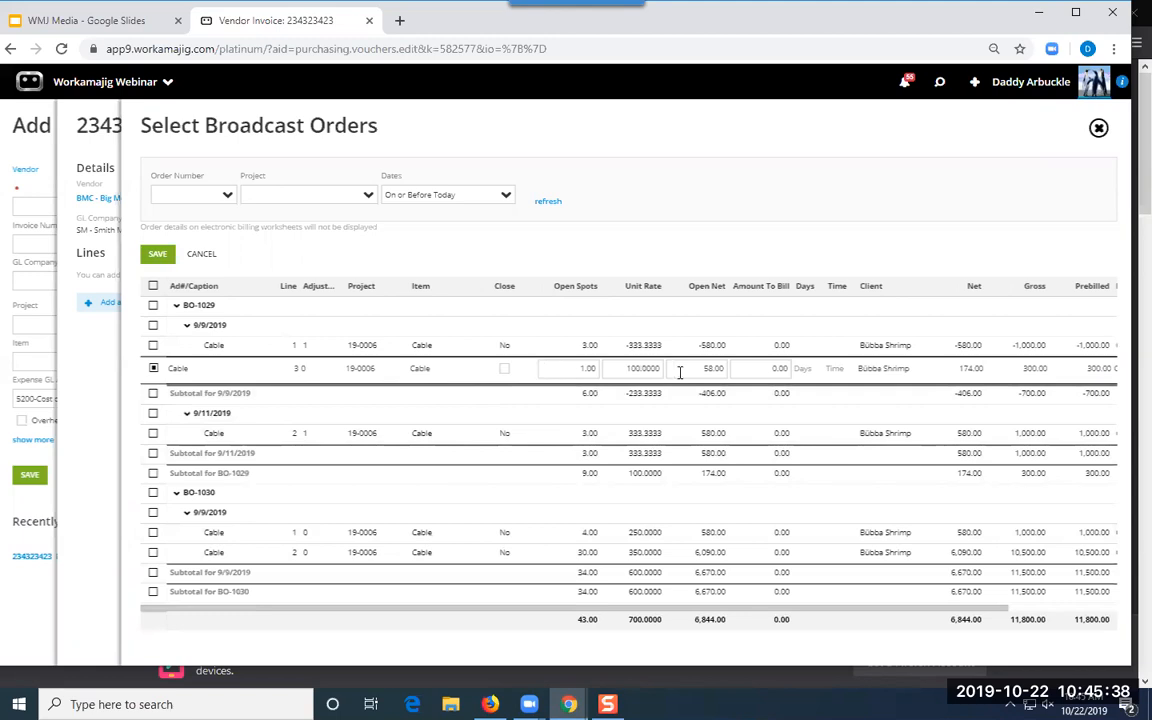
- Mark the selected Cable line 3 as closed and accept the change to its amount to bill
left_click(504, 370)
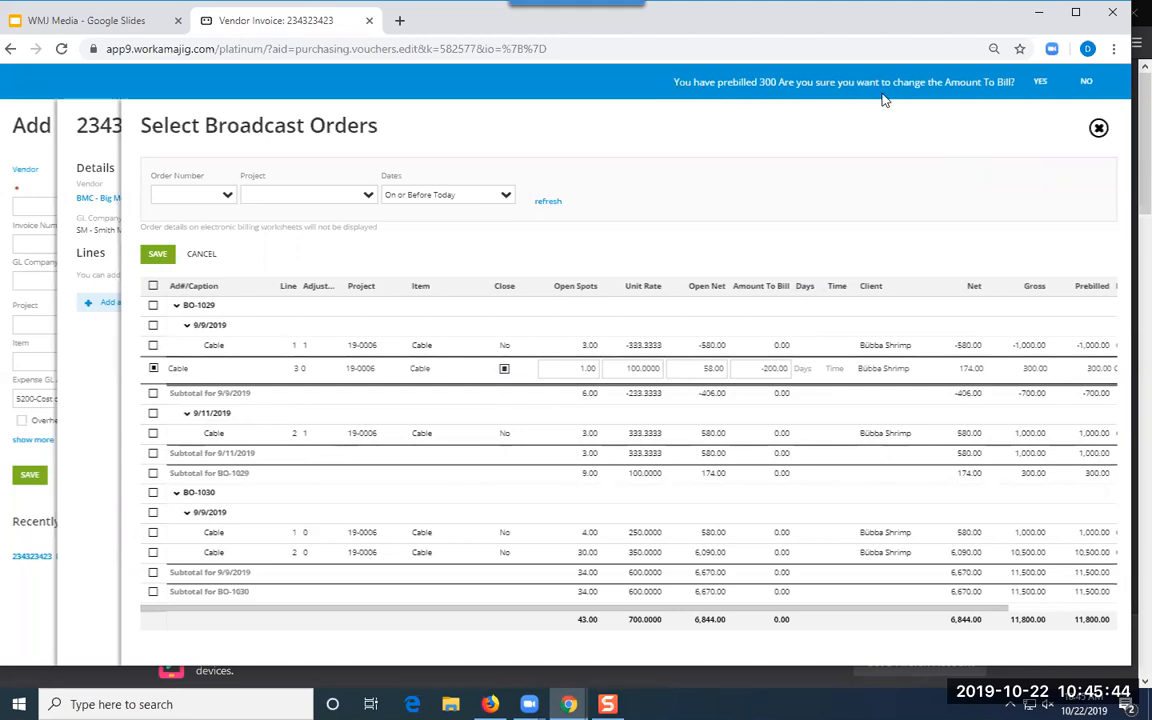
left_click(1040, 85)
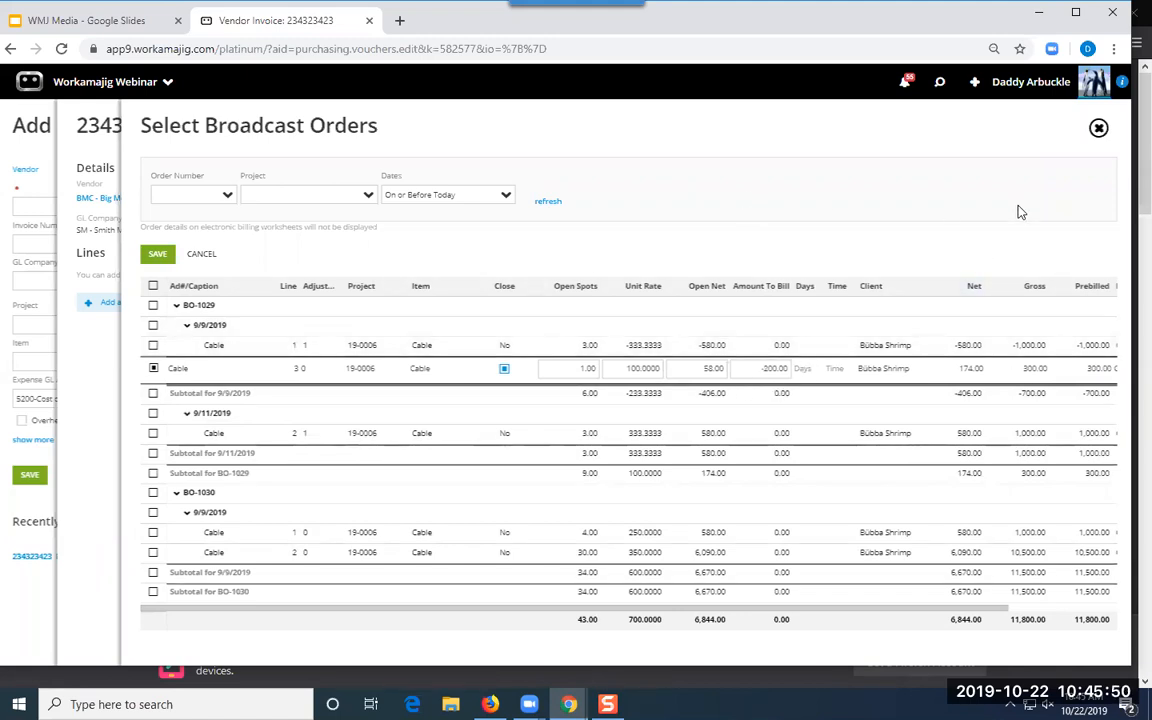
- Enlarge the browser page zoom to 90%
left_click(1113, 48)
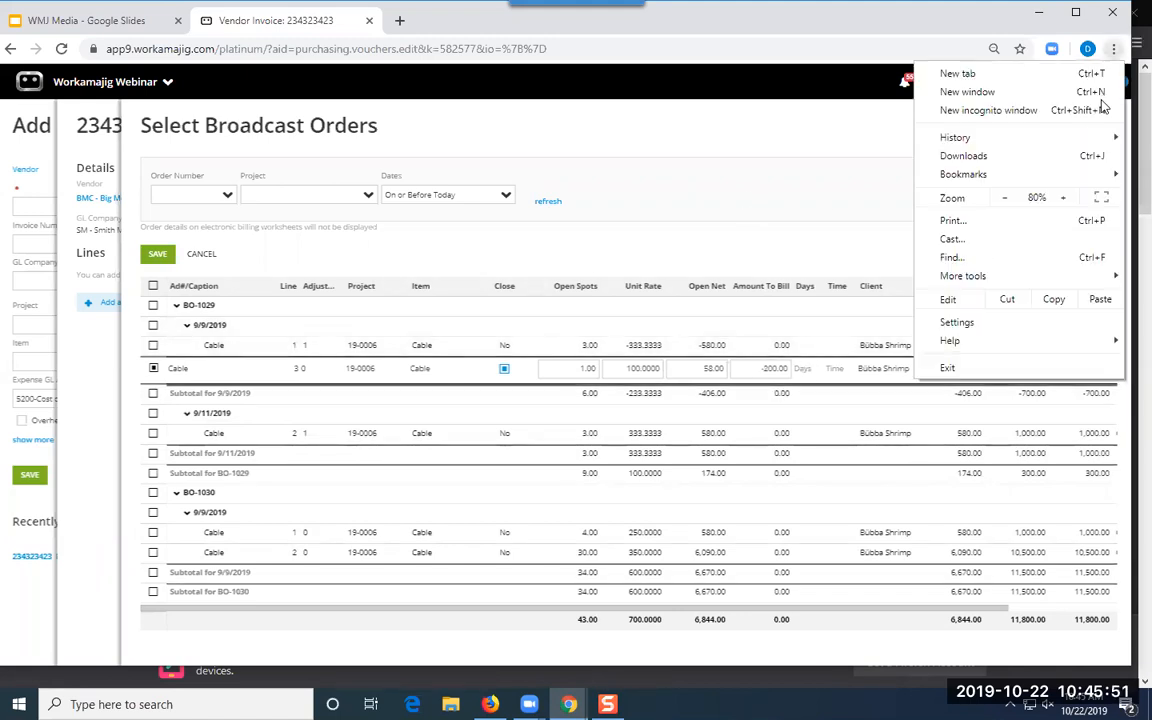
left_click(1064, 198)
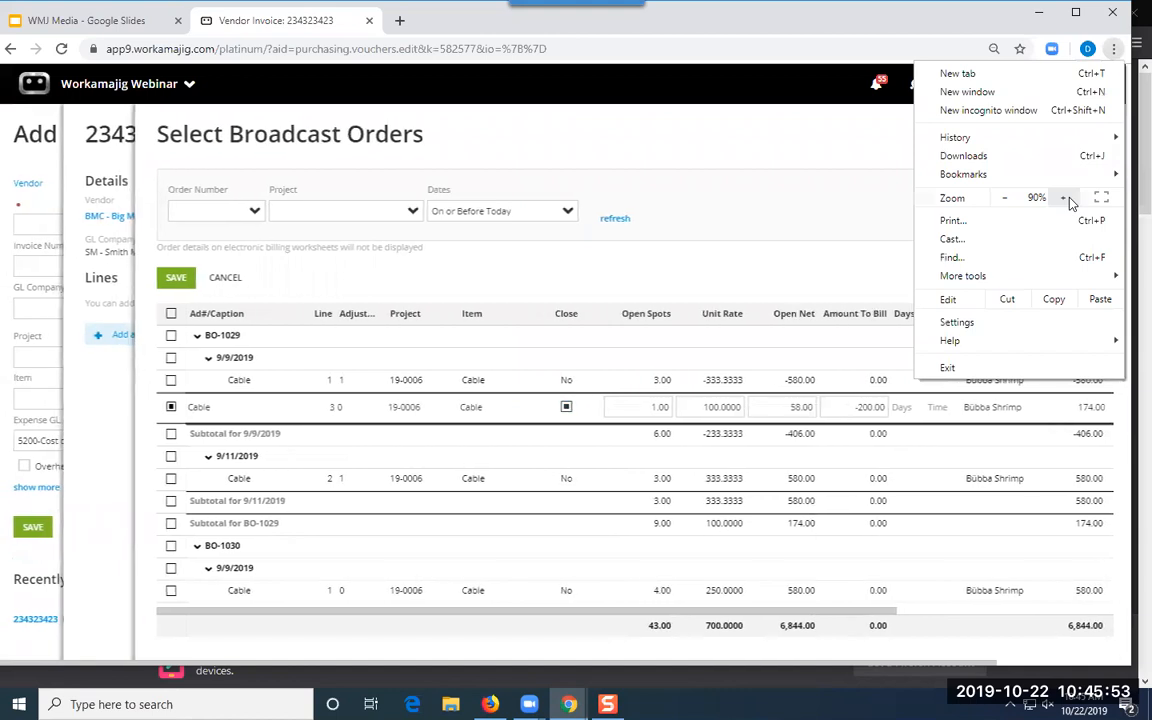
left_click(828, 208)
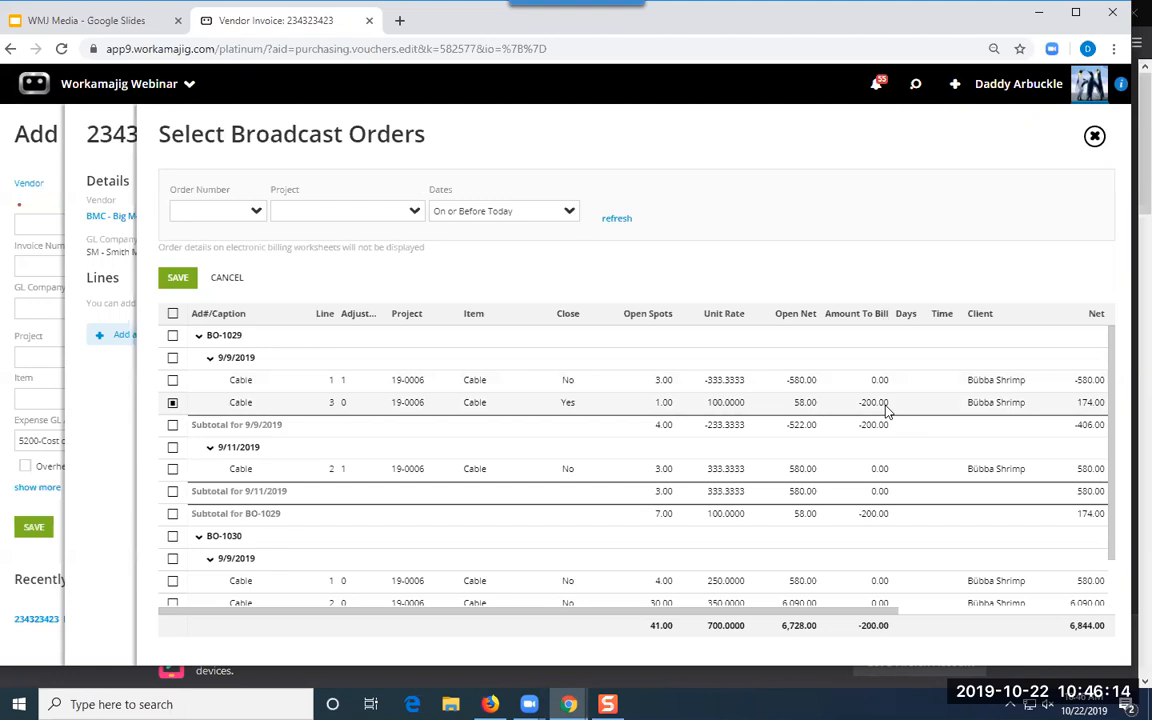
- Set Cable line 3's amount to bill to 0, unmark the line as closed, and cancel the broadcast order selection
left_click(880, 404)
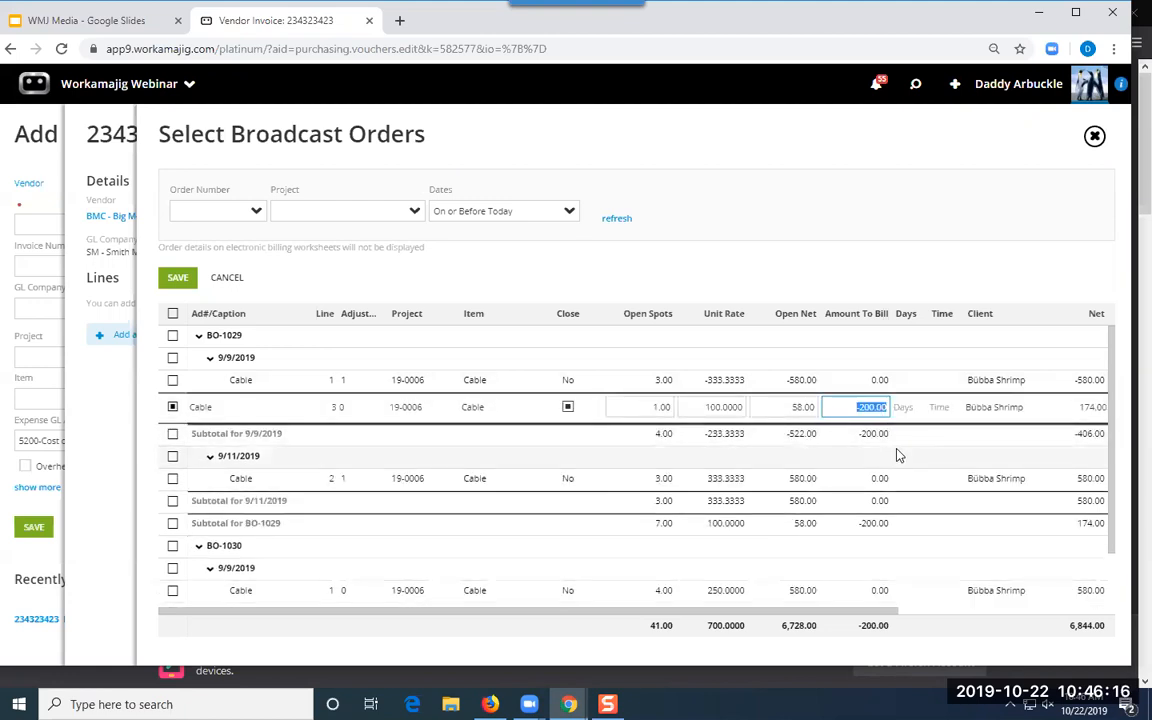
type("0")
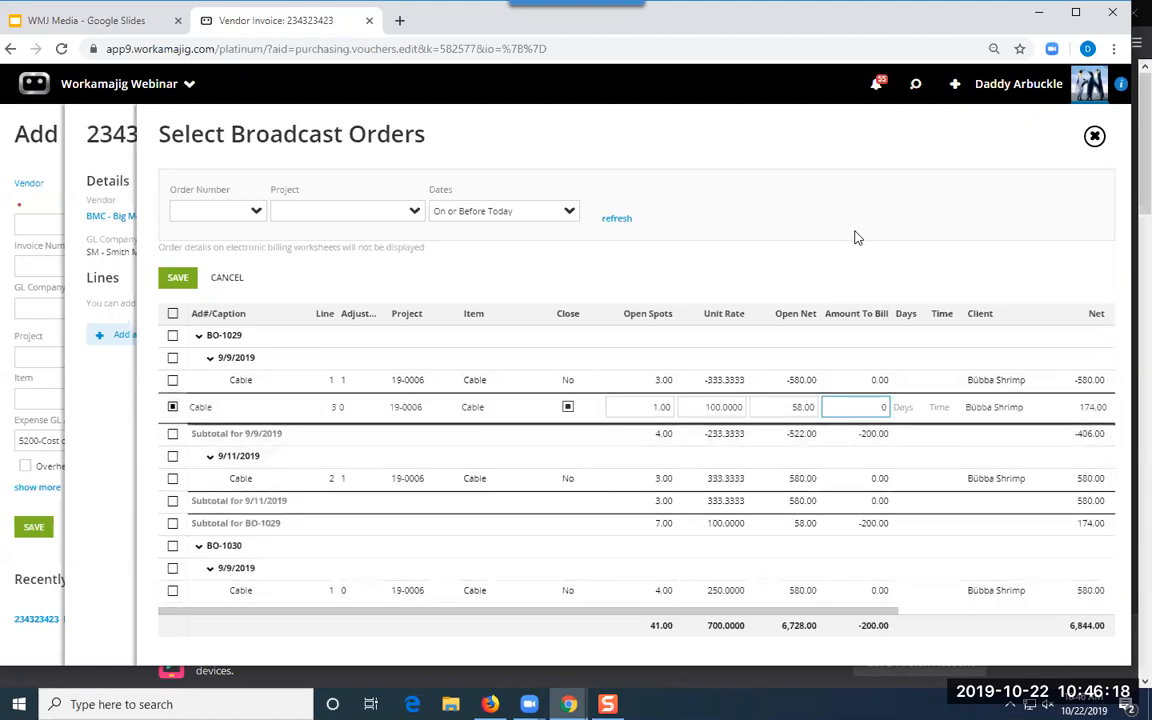
left_click(860, 241)
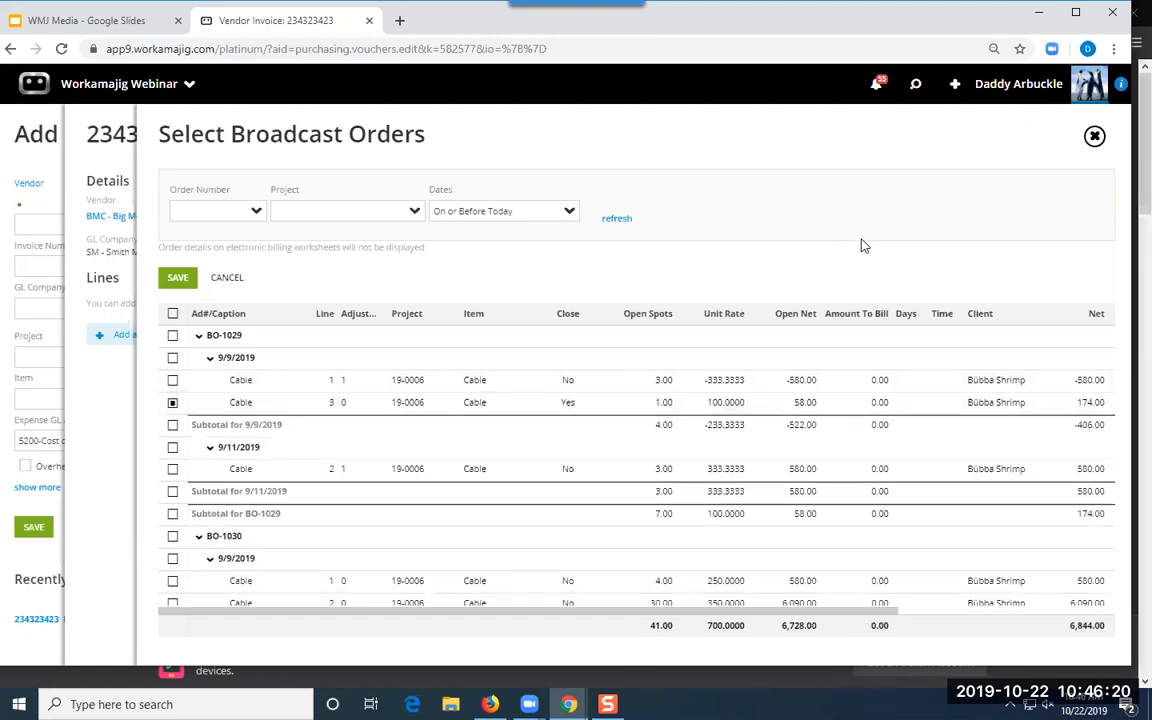
left_click(880, 404)
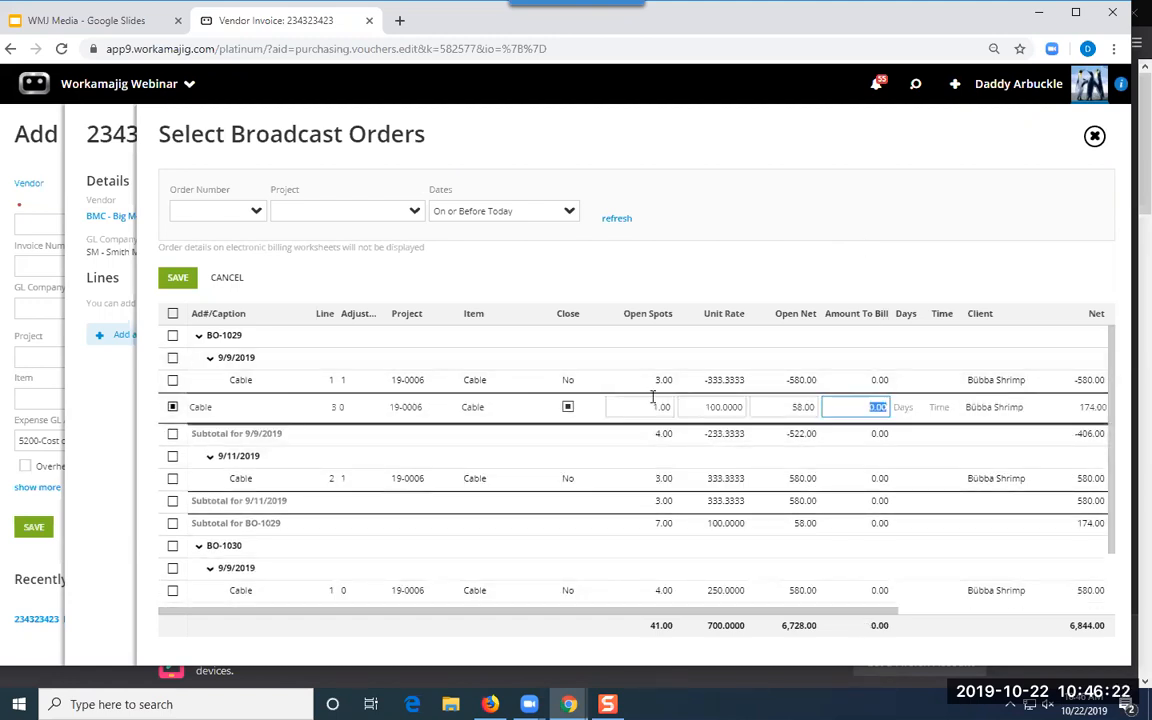
left_click(568, 407)
left_click(722, 203)
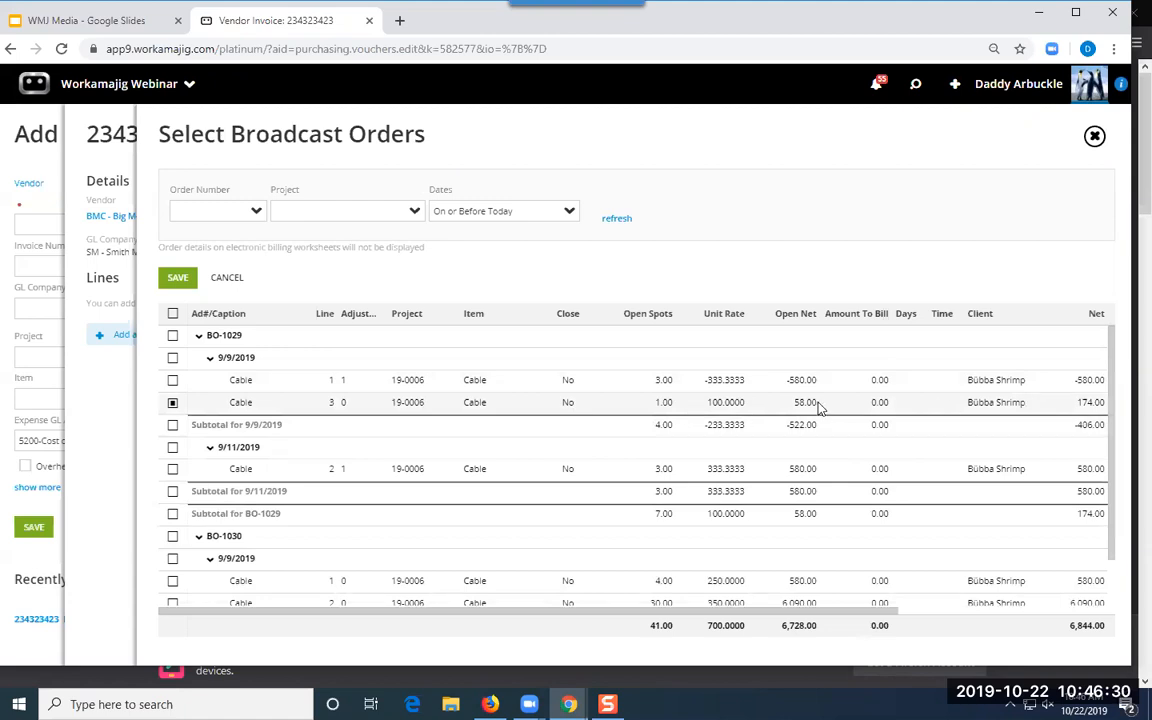
left_click_drag(846, 612, 532, 607)
left_click(227, 279)
- Add Cable line 3 dated 9/9/2019 from broadcast order BO-1029 to the vendor invoice with 2 open spots
left_click(151, 279)
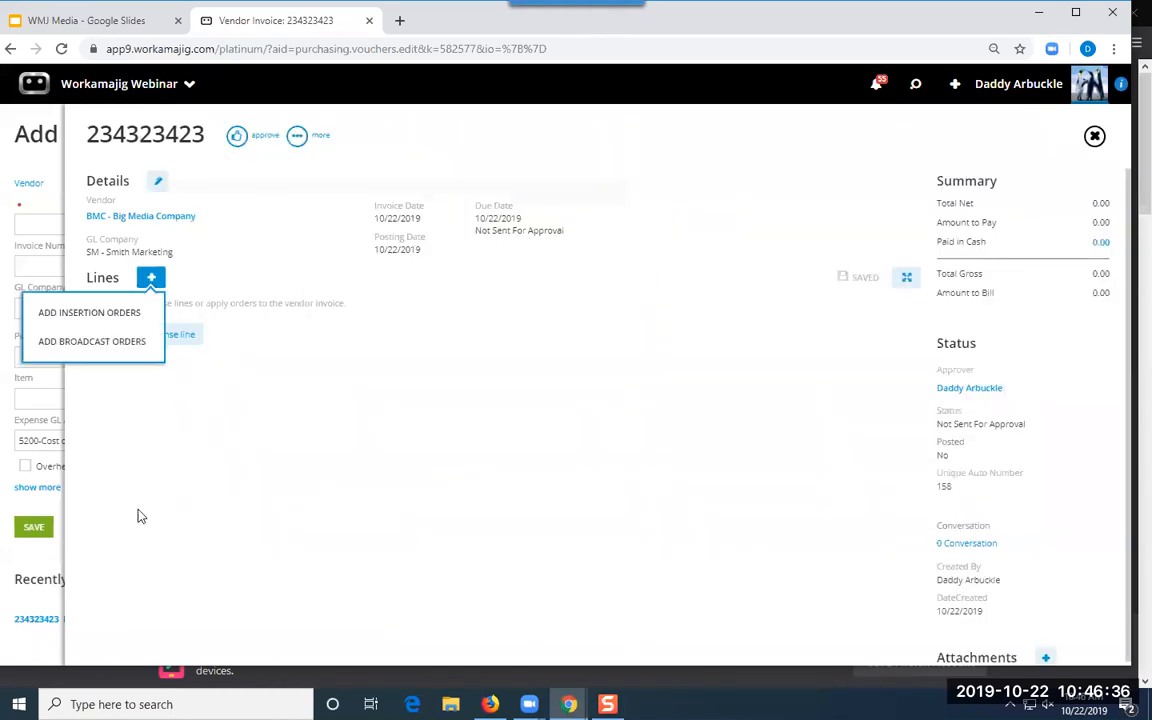
left_click(90, 341)
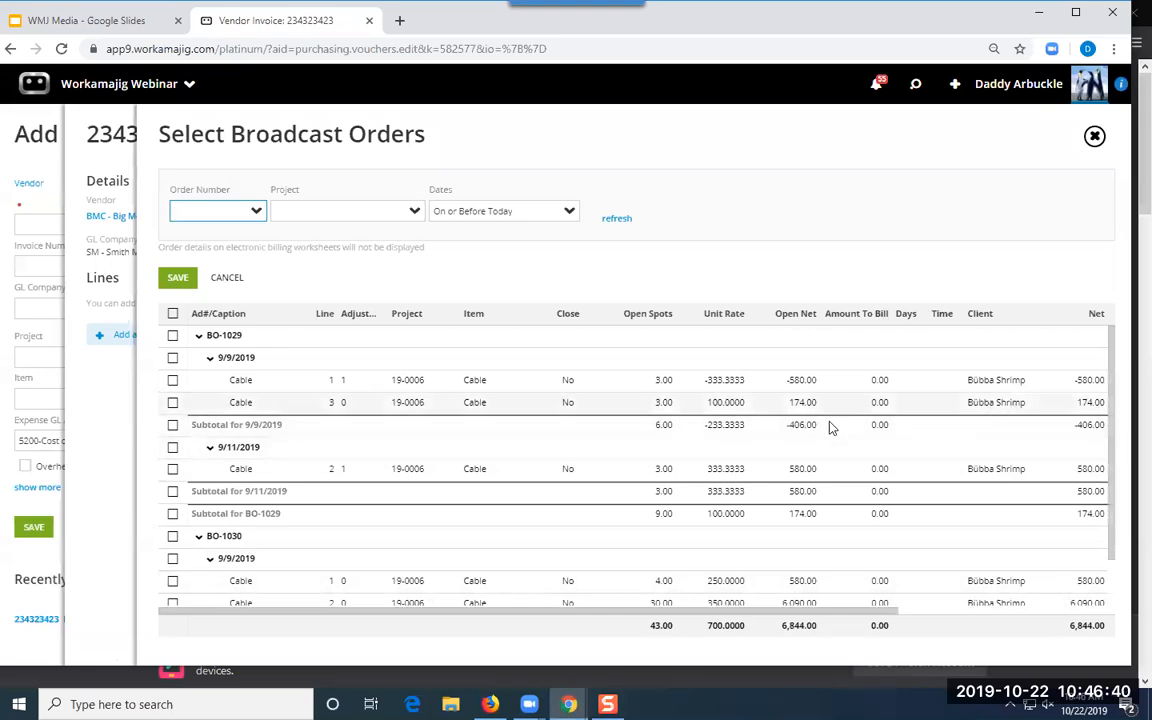
left_click(172, 402)
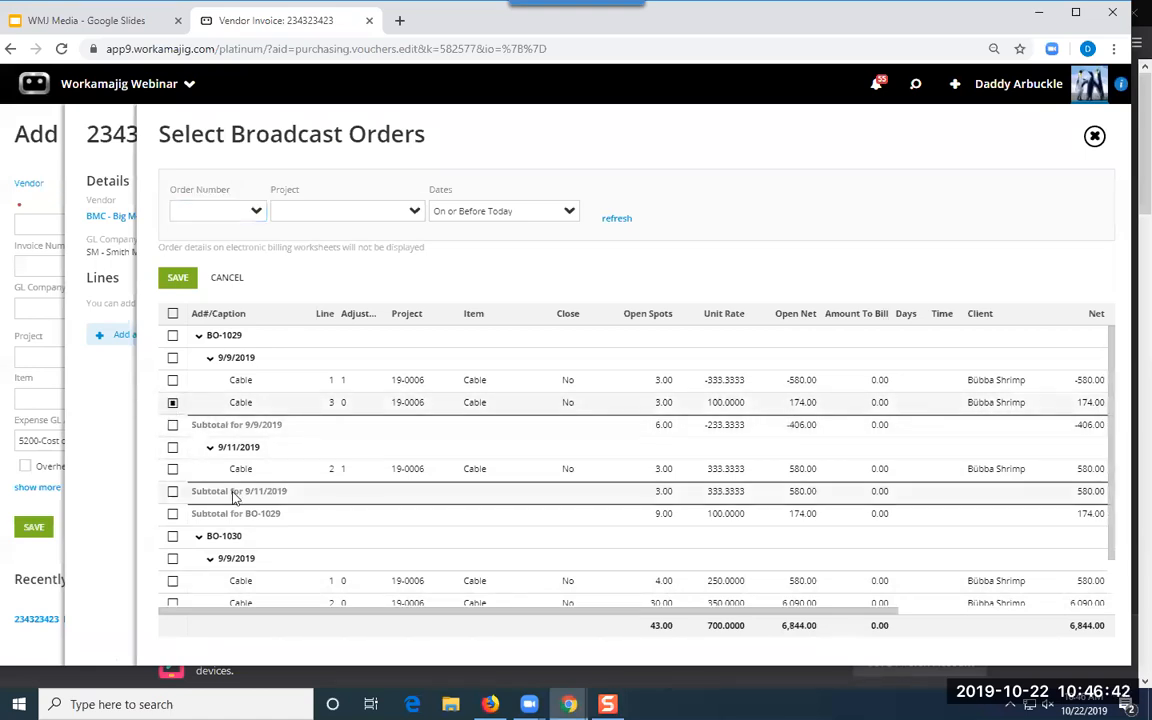
left_click(665, 404)
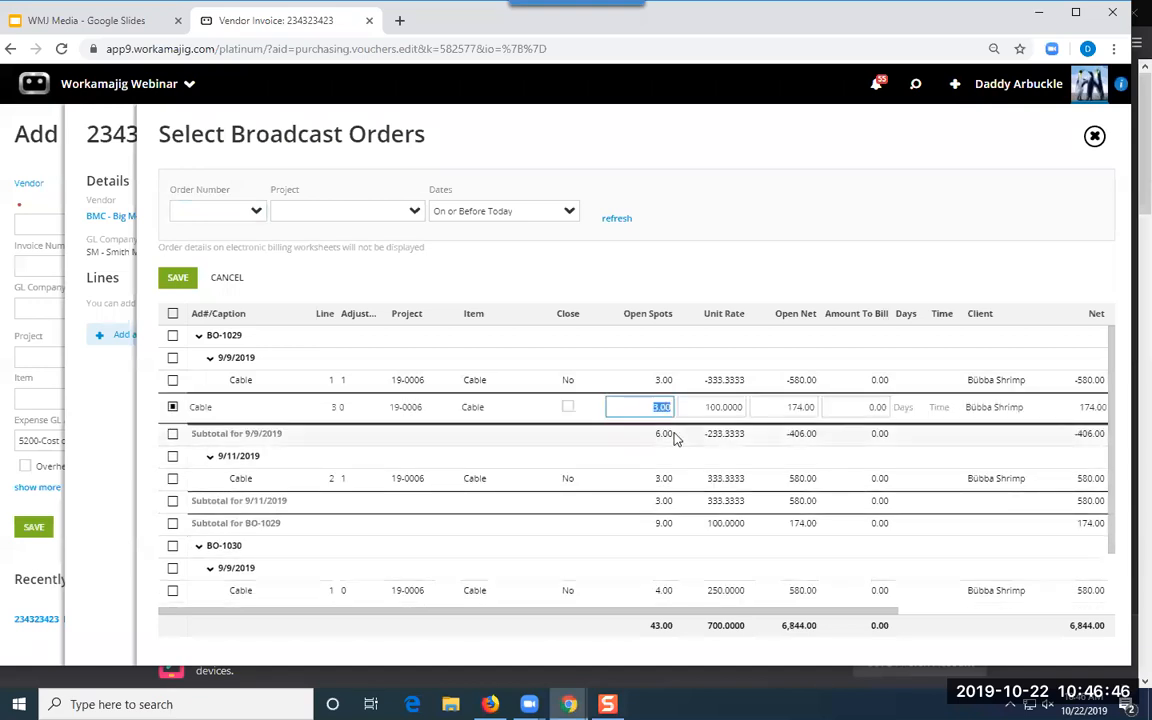
type("2")
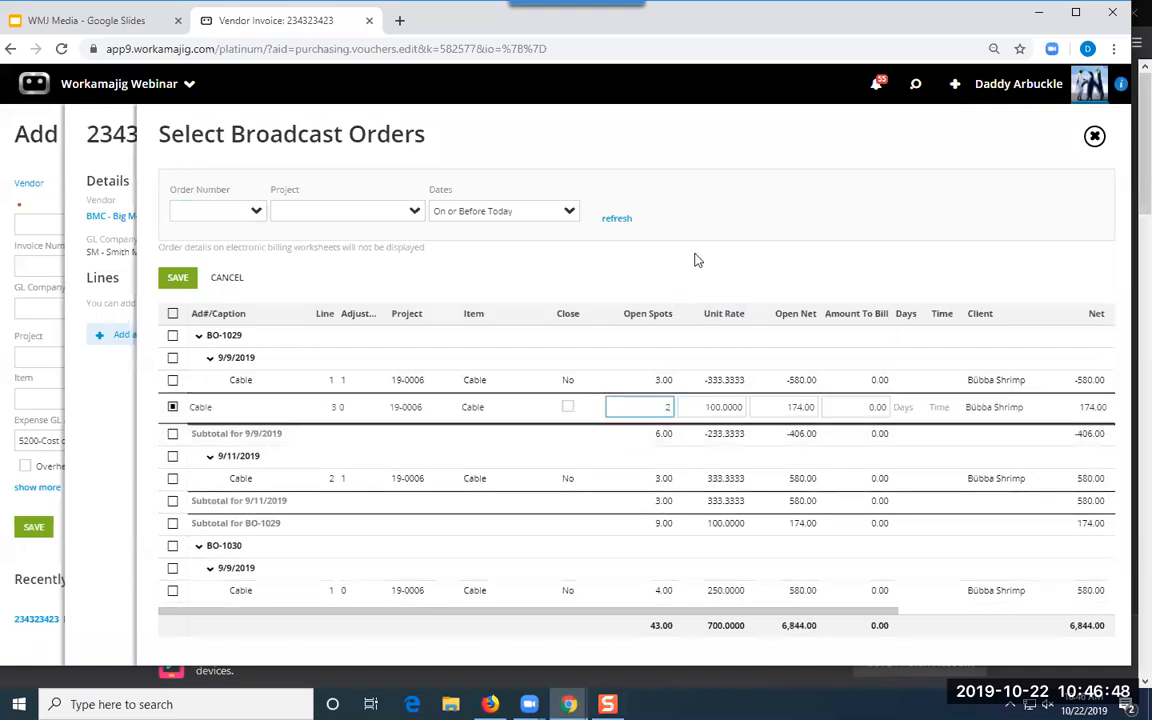
left_click(694, 257)
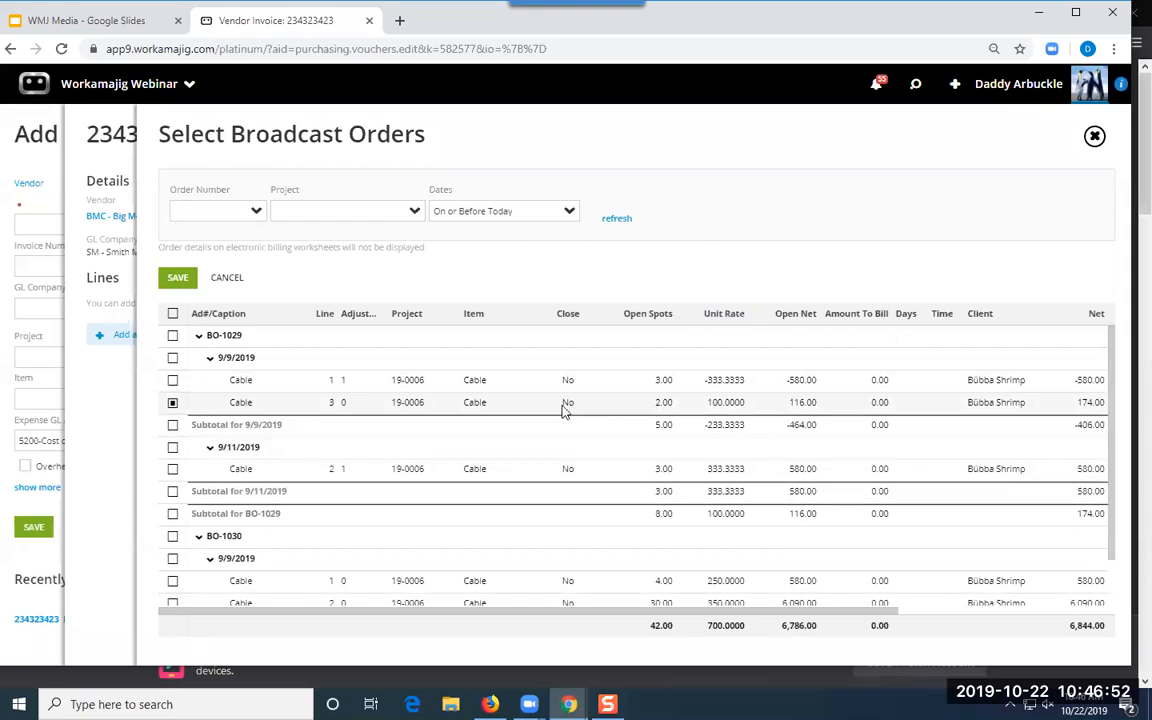
left_click(178, 280)
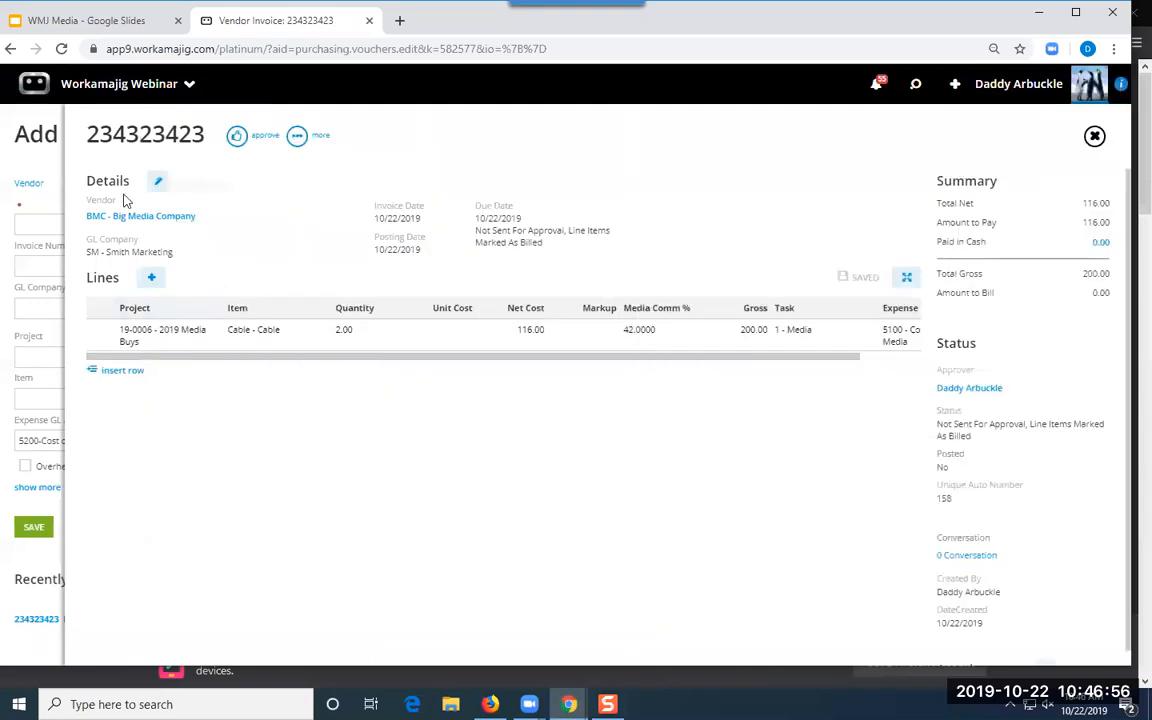
- Reload the vendor invoice and reopen the selection of broadcast orders to add
left_click(61, 48)
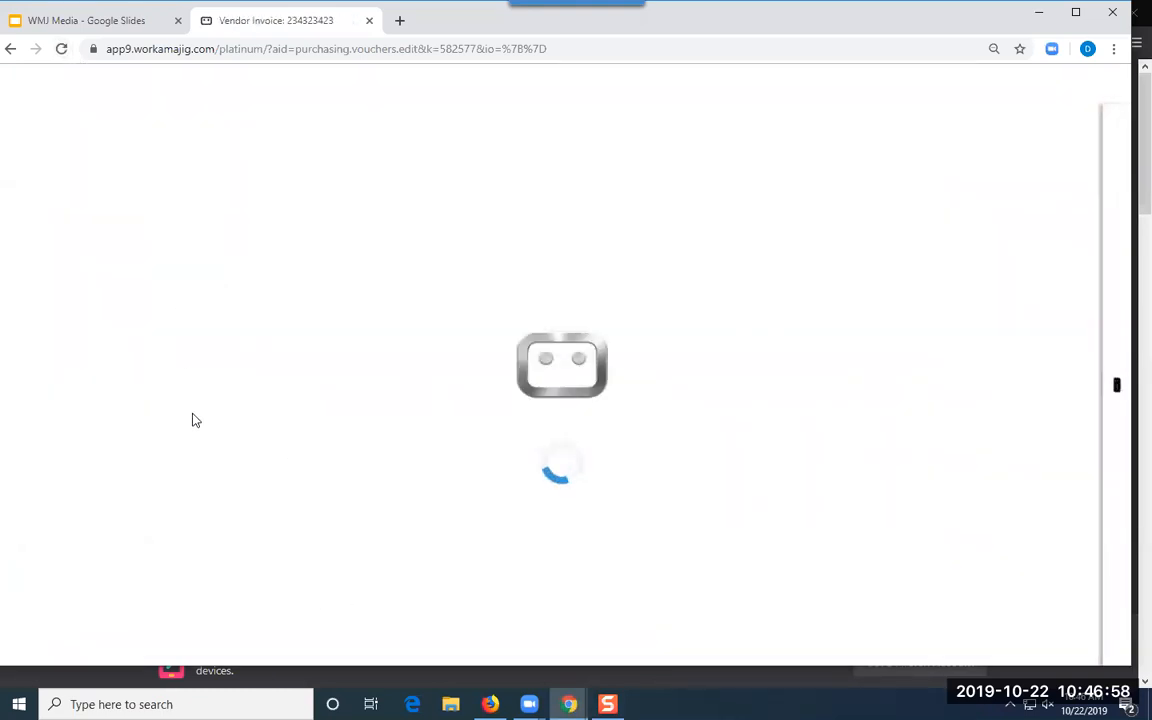
left_click(151, 277)
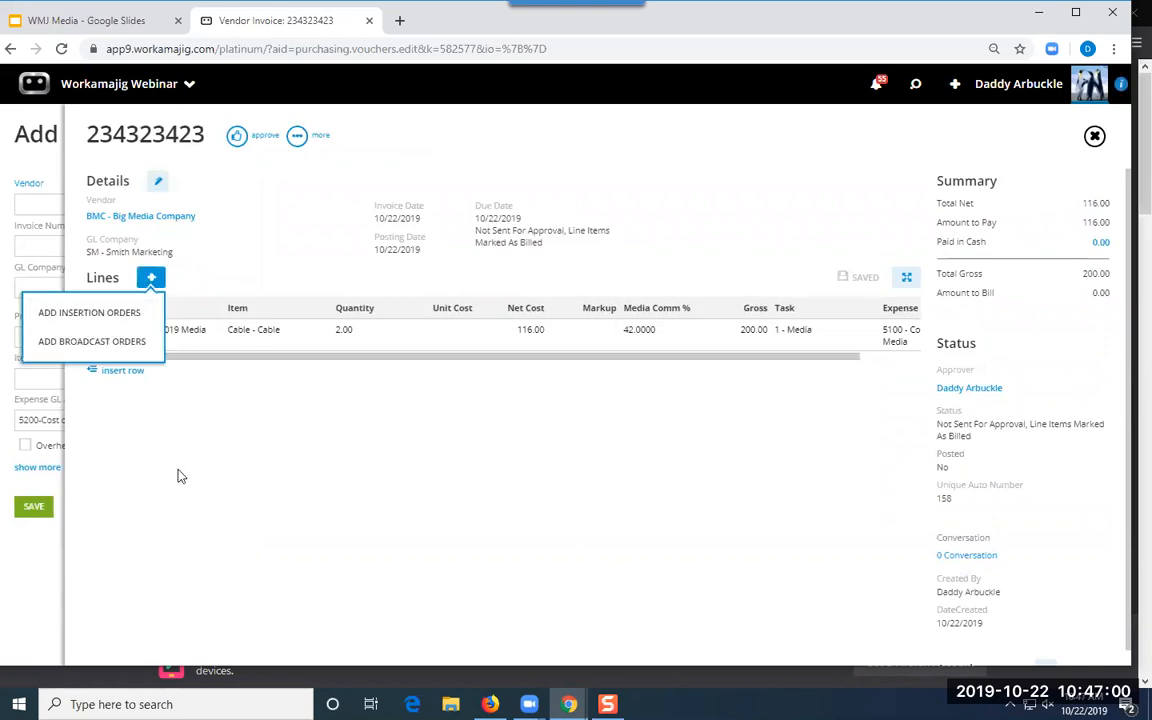
left_click(110, 338)
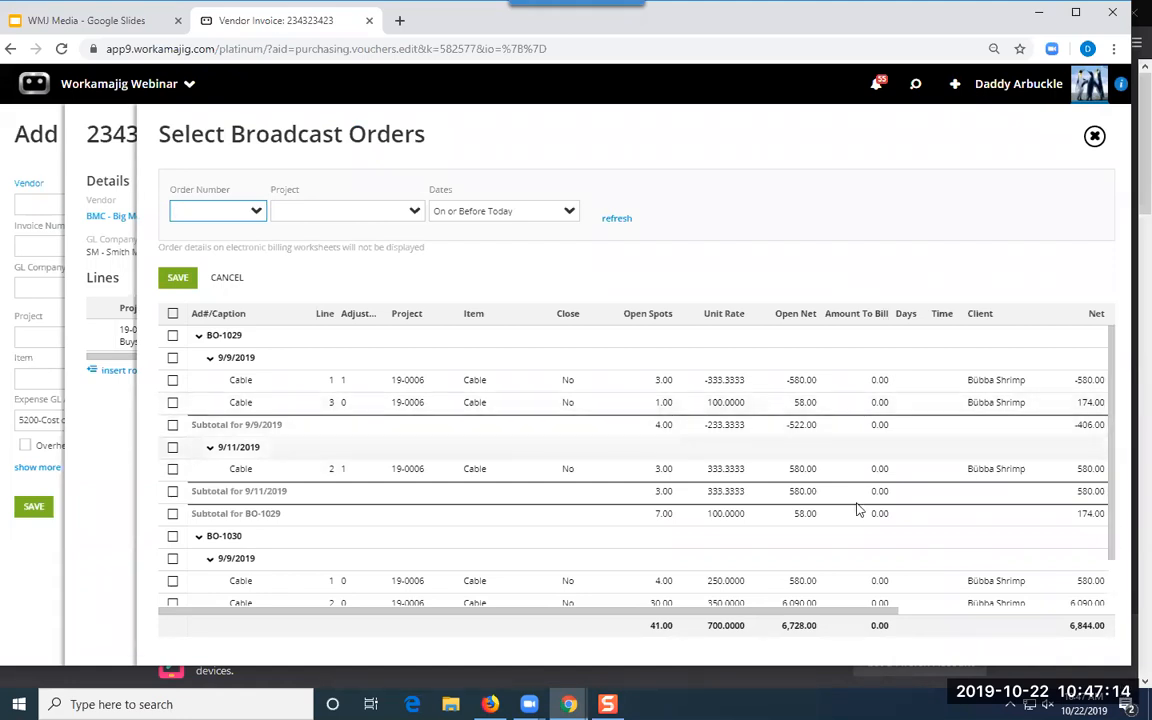
mouse_move(795, 612)
left_mouse_down()
mouse_move(1024, 600)
mouse_move(806, 605)
left_mouse_up()
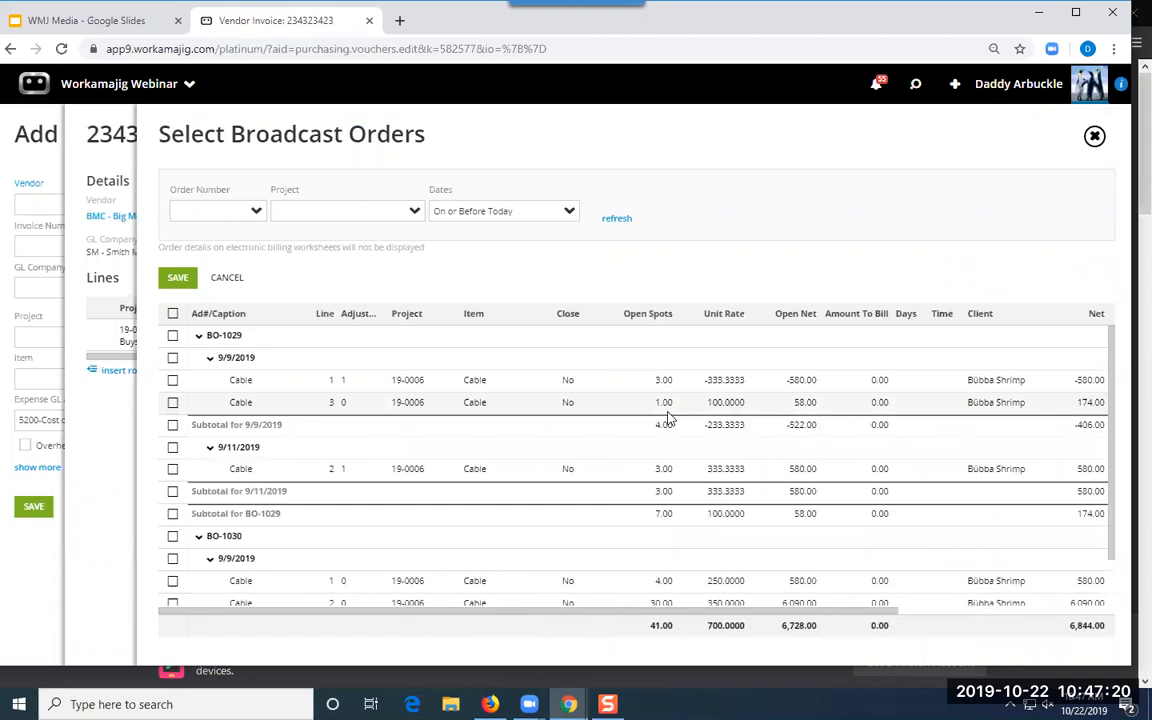
- Set the open net of BO-1029's Cable line 3 to 75 and accept changing its amount to bill
left_click(806, 404)
type("75")
left_click(797, 257)
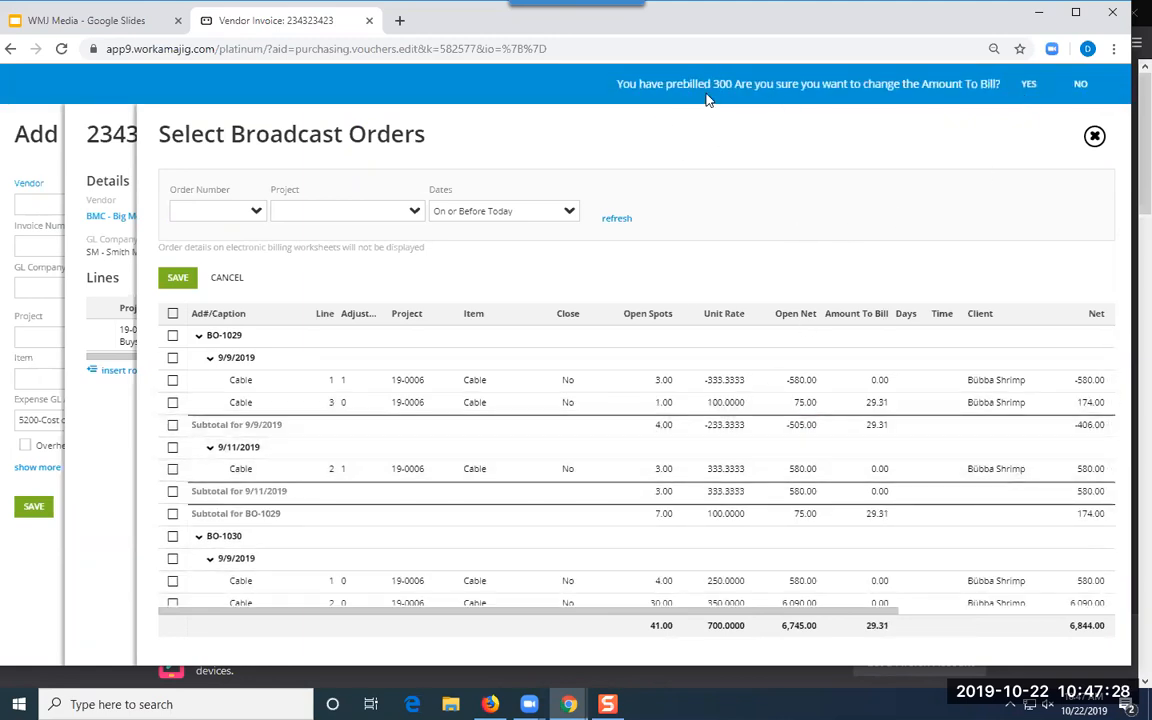
left_click(1026, 86)
- Check the edited Cable line's billing columns, then select only that line and save it to the vendor invoice
left_click_drag(555, 611, 643, 429)
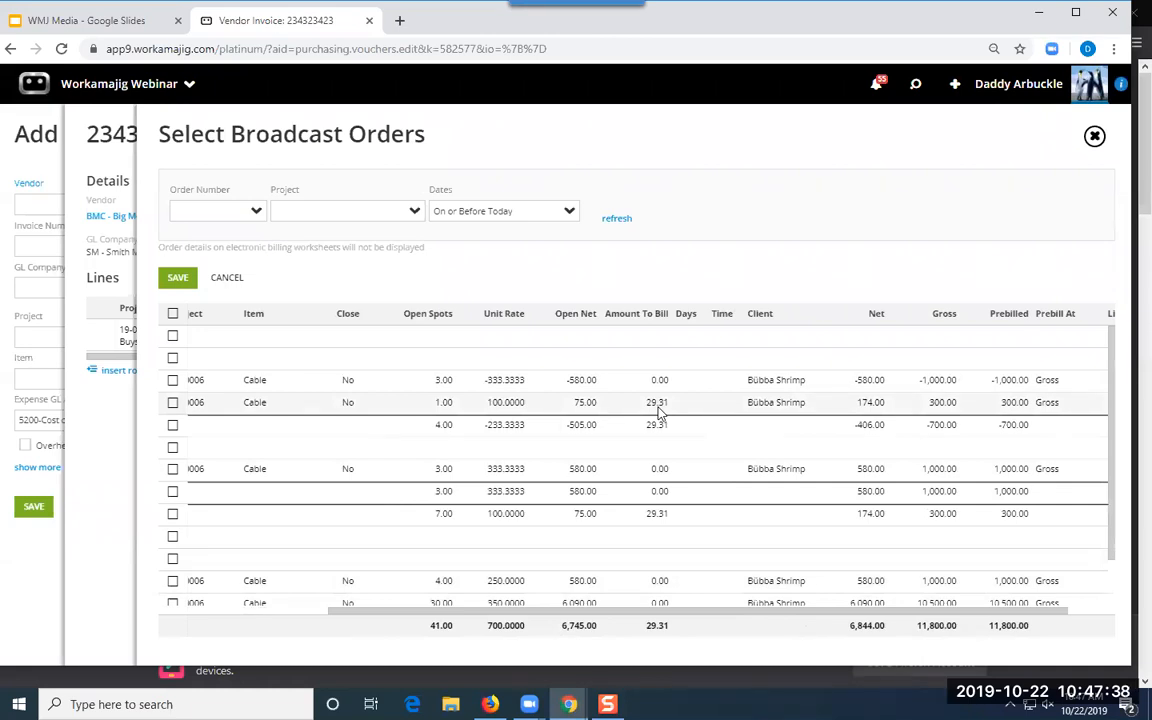
left_click_drag(591, 612, 262, 612)
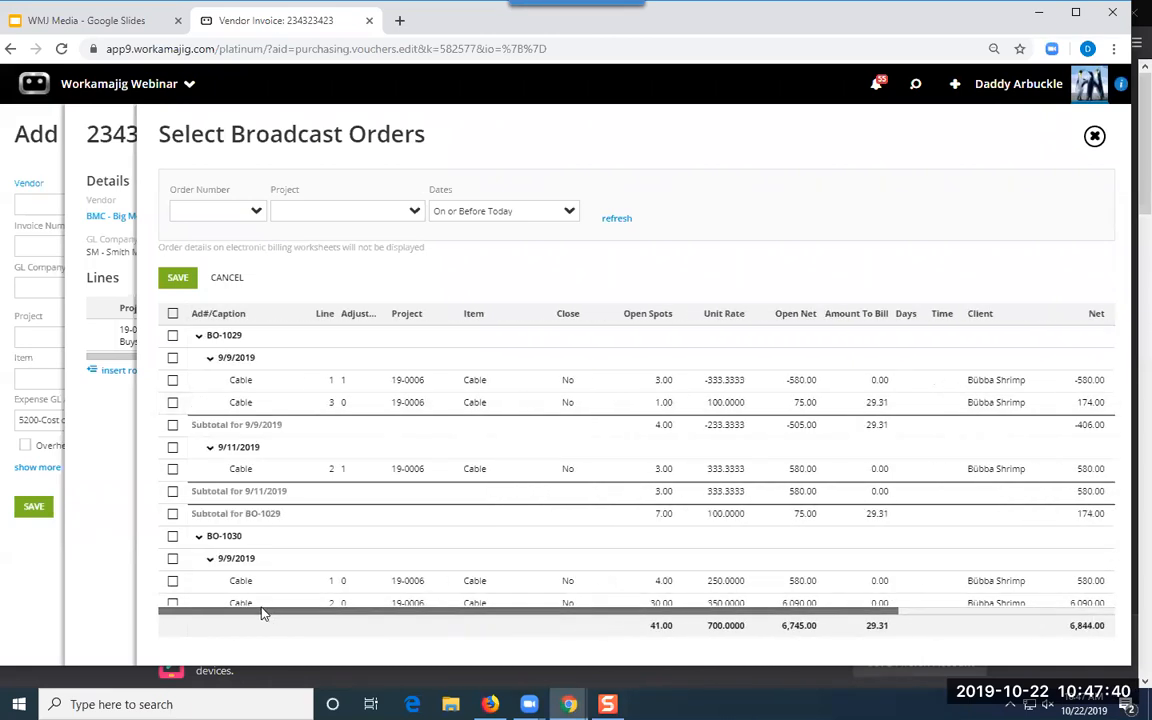
left_click(172, 402)
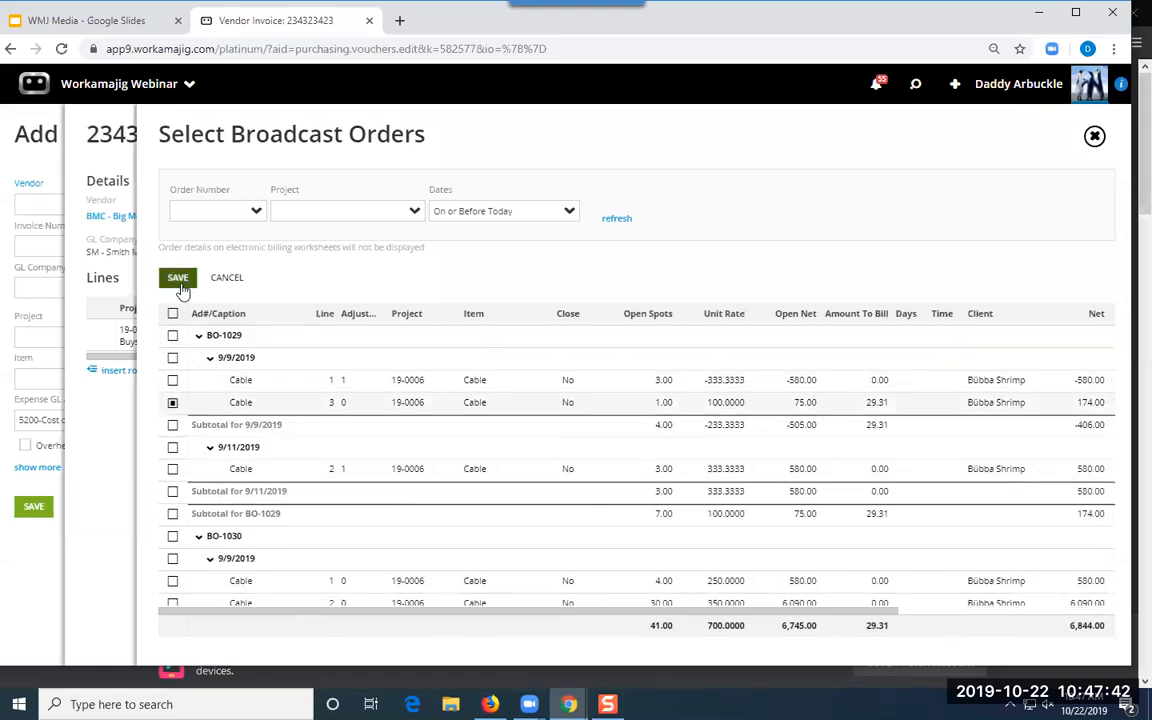
left_click(177, 277)
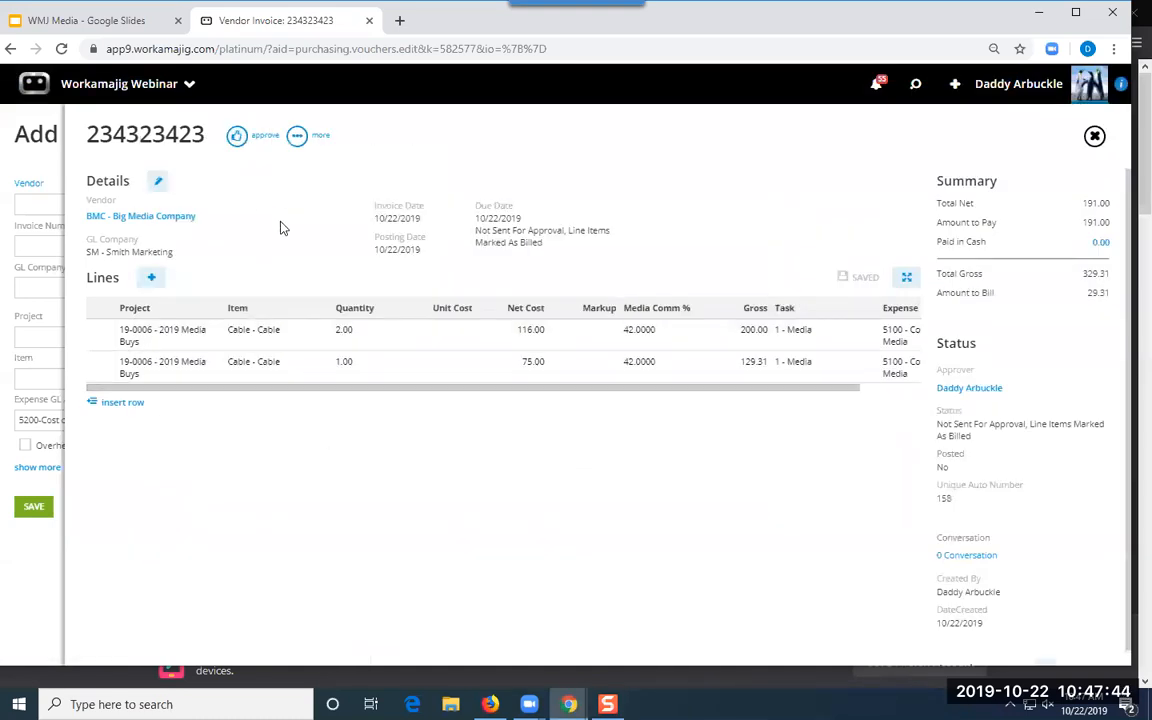
- Close the vendor invoice and go to the Today - Media page
left_click(42, 300)
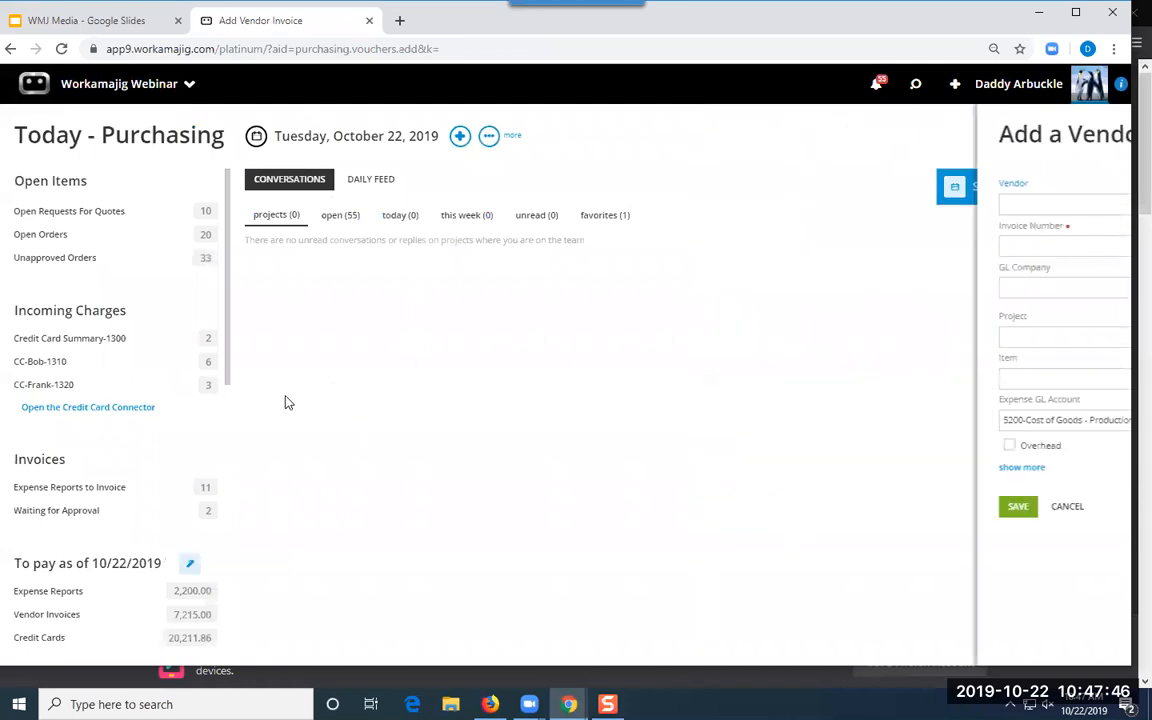
left_click(133, 86)
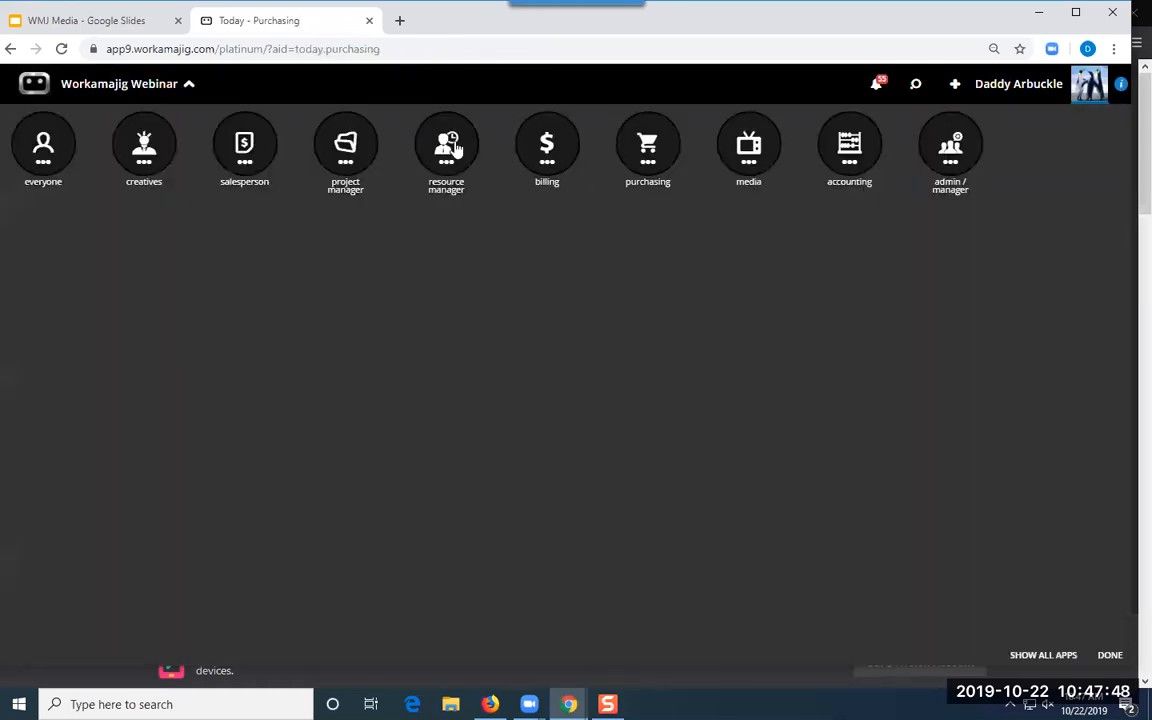
left_click(748, 145)
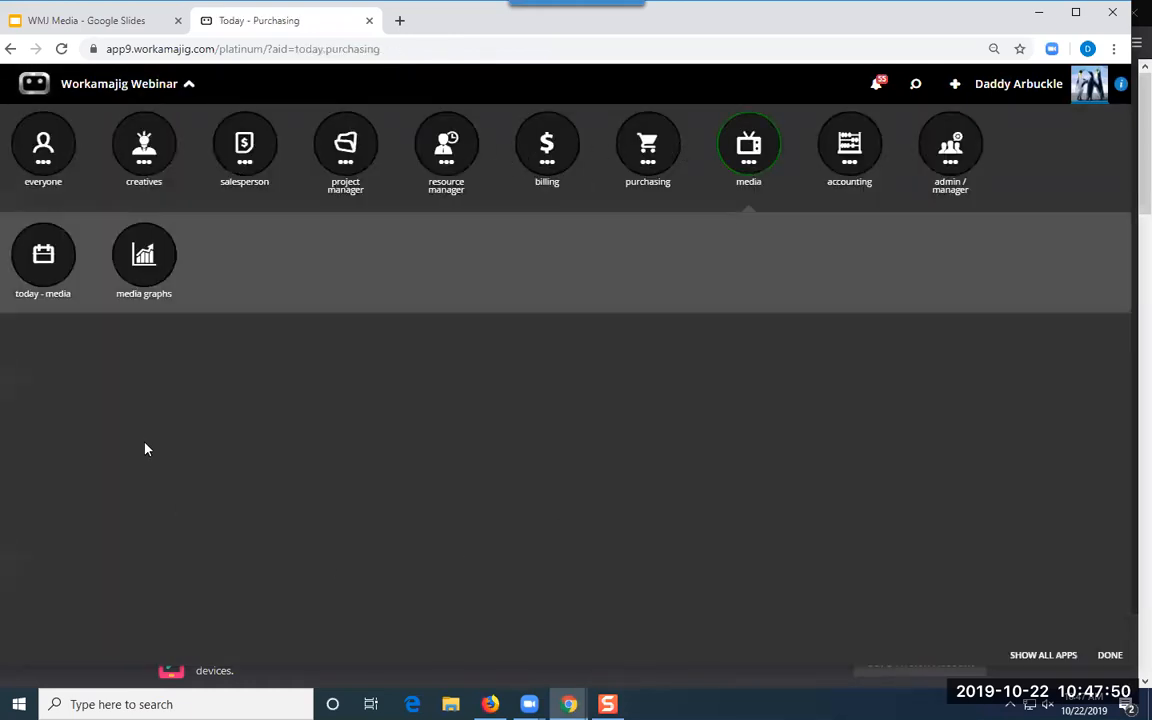
left_click(43, 262)
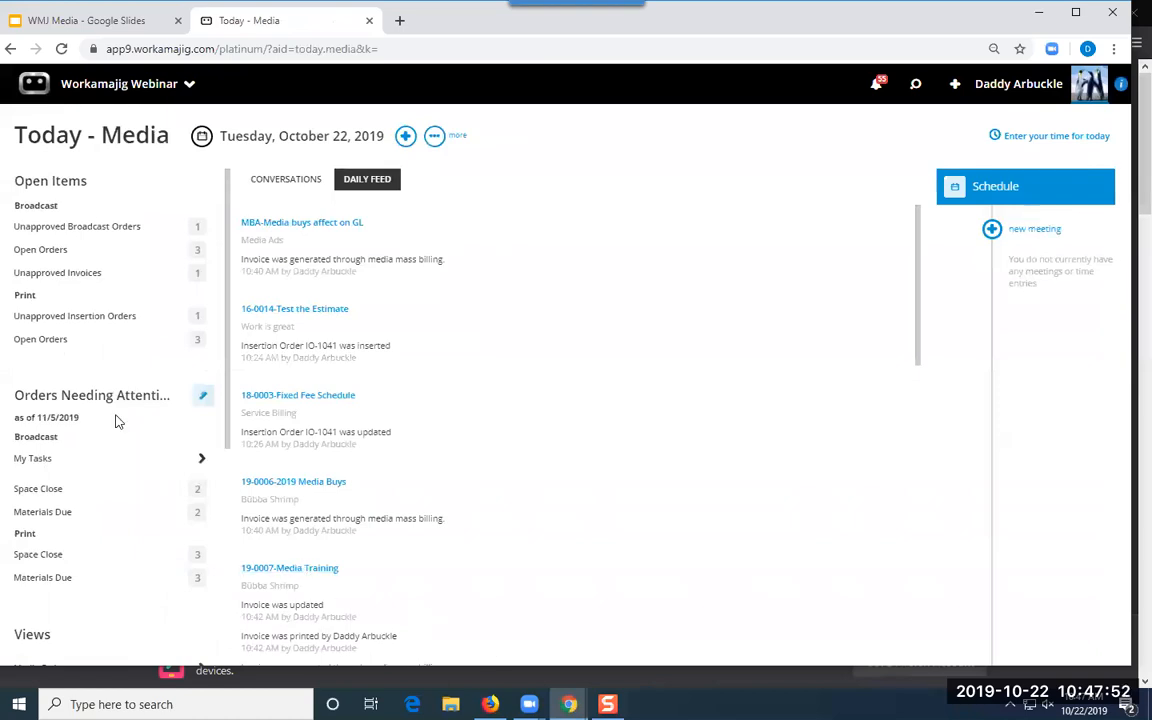
- Examine the unapproved broadcast vendor invoices, the daily feed, and the orders needing attention and views on the media page
left_click(42, 274)
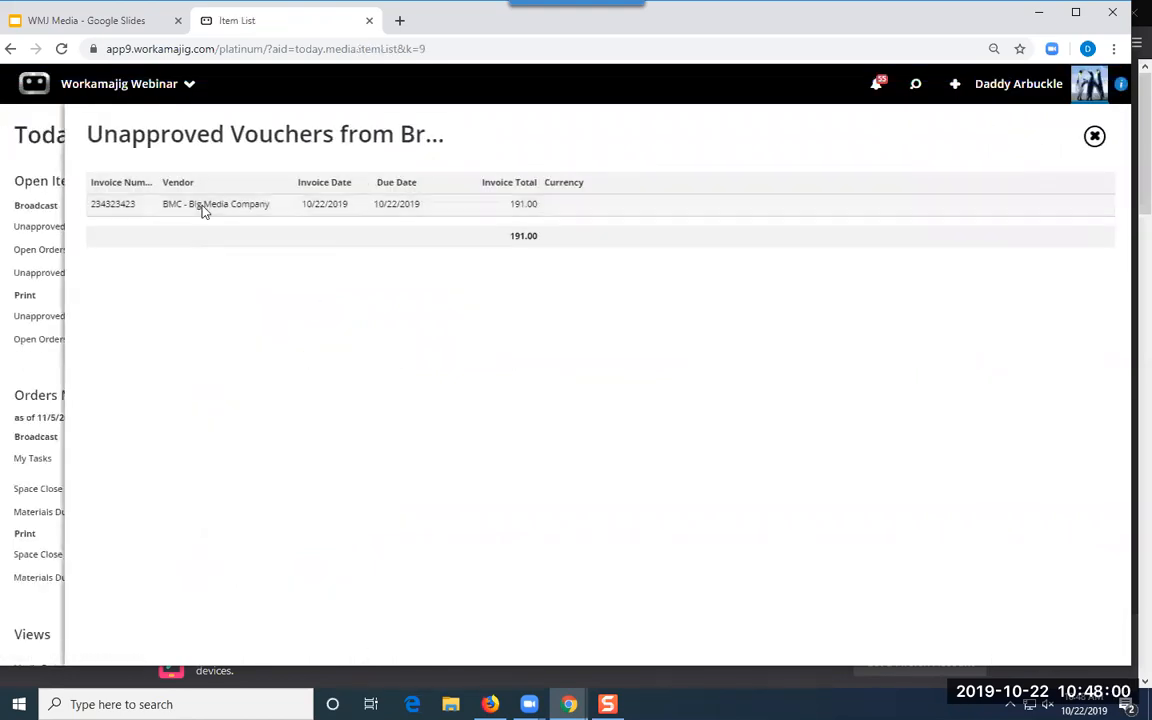
left_click(56, 294)
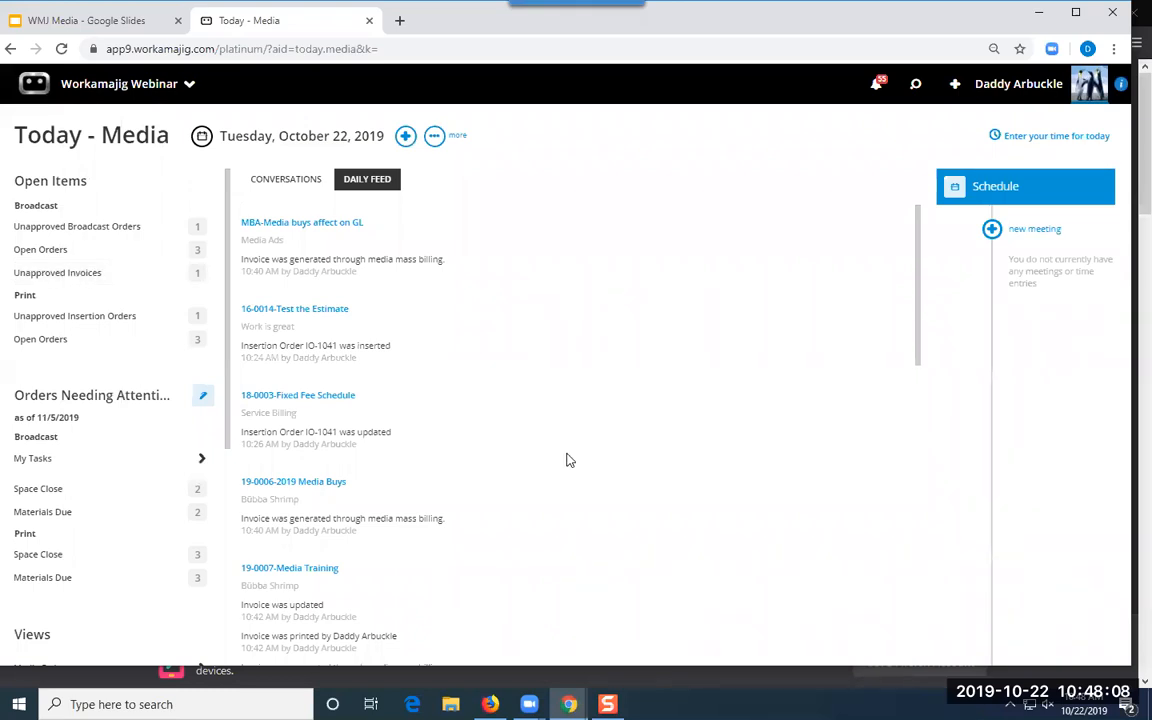
scroll(566, 460, "down", 3)
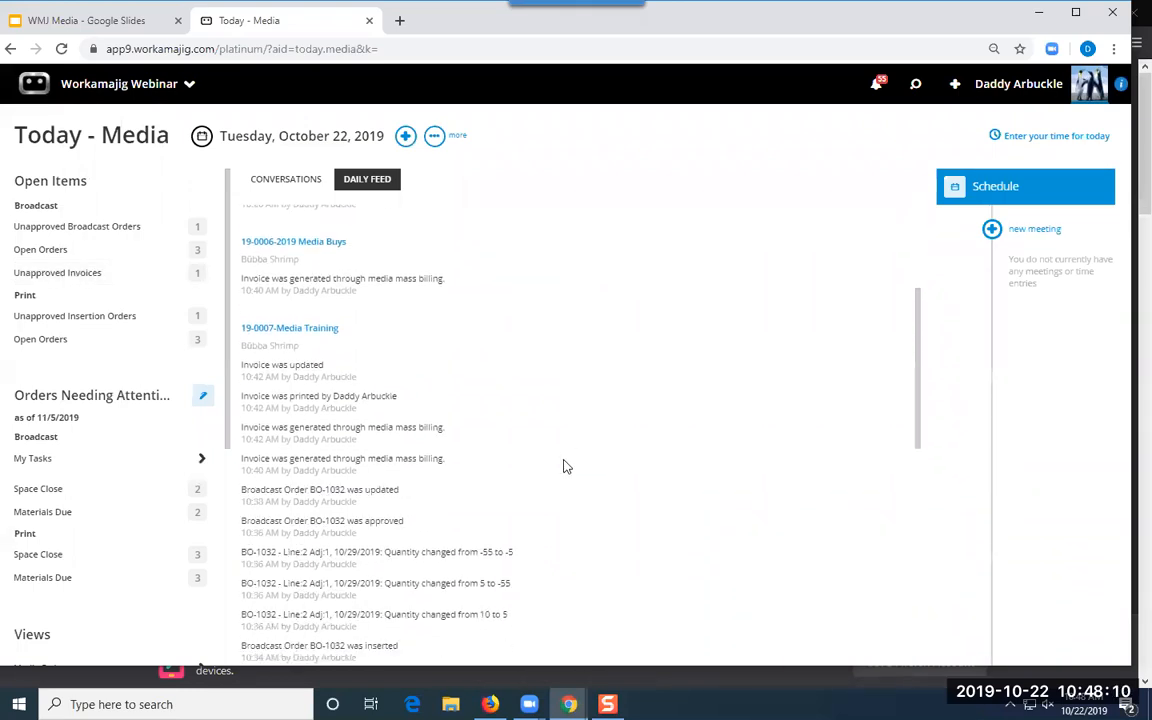
scroll(566, 465, "up", 2)
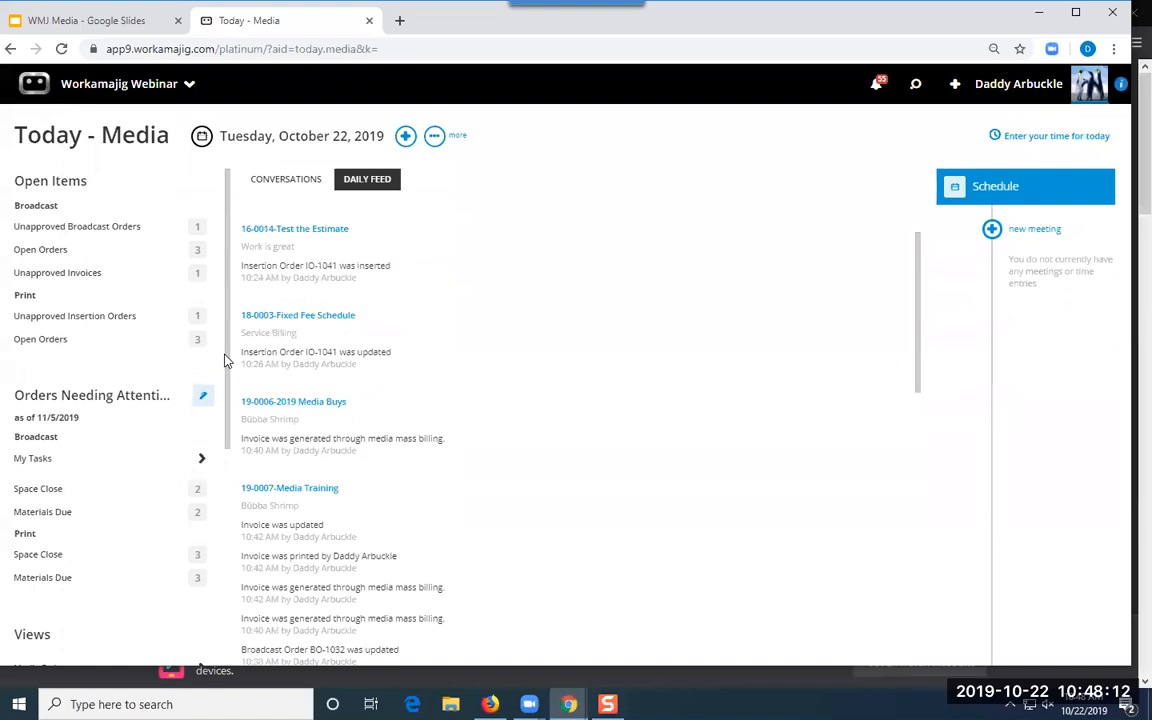
left_click_drag(226, 384, 226, 456)
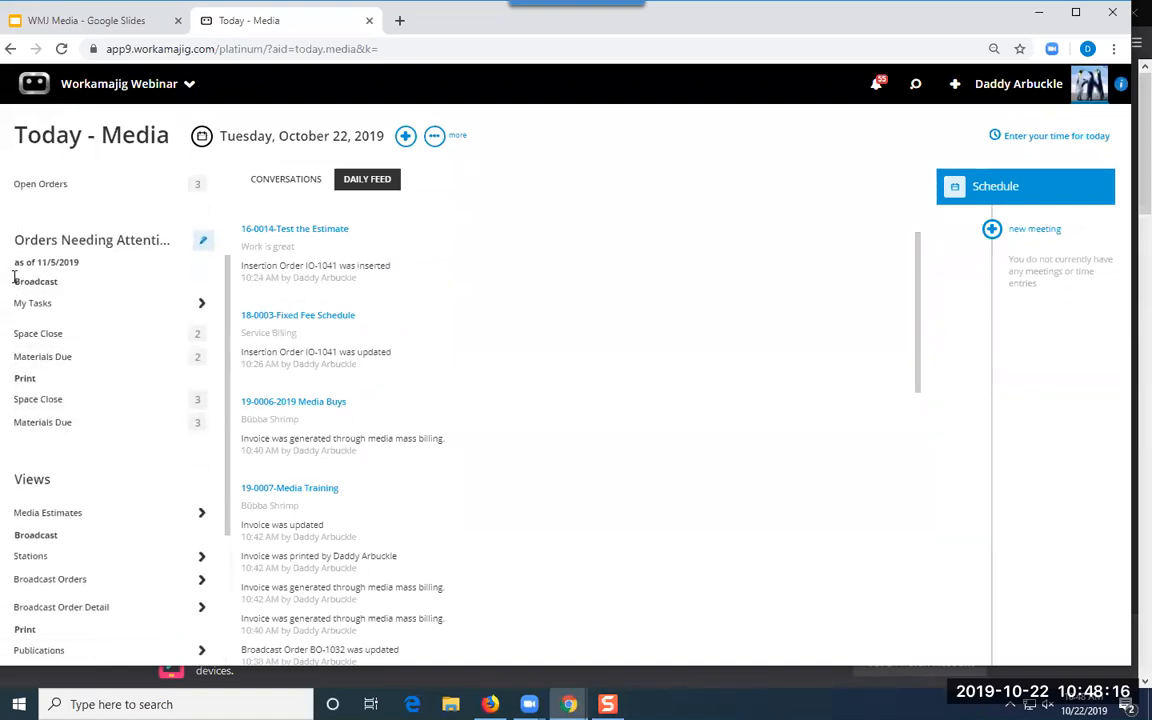
- Open the broadcast orders nearing space close and examine the editable traffic fields on the first line of BO-1031
left_click(44, 336)
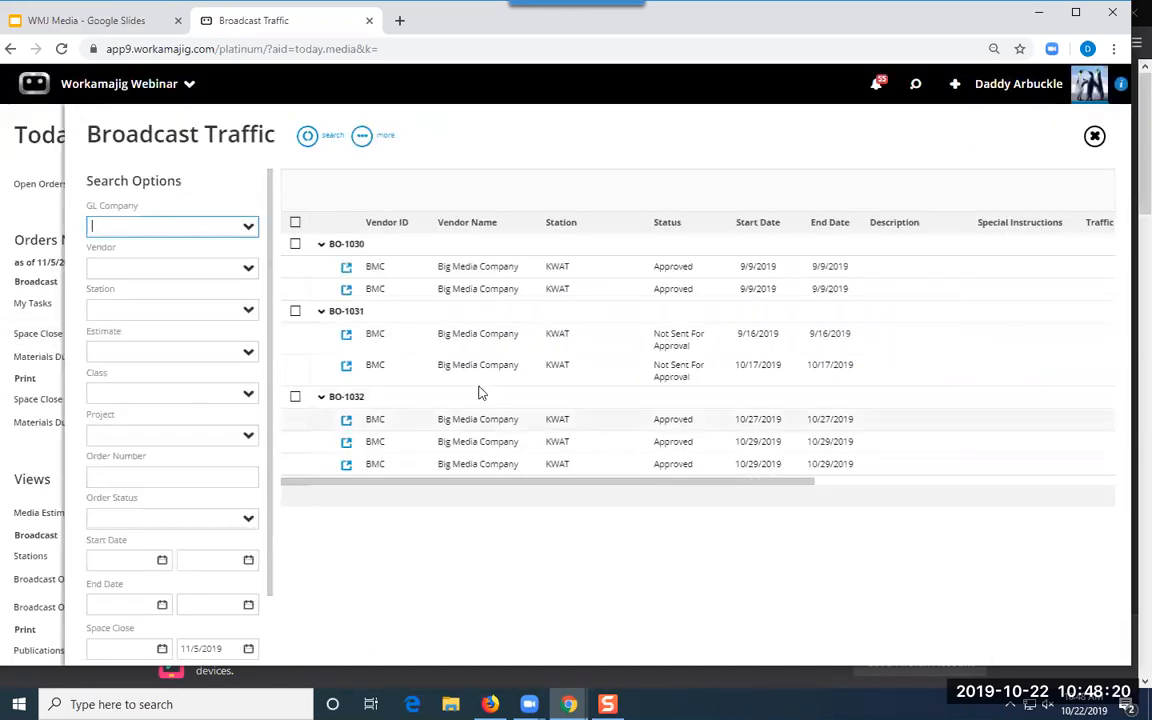
left_click(880, 337)
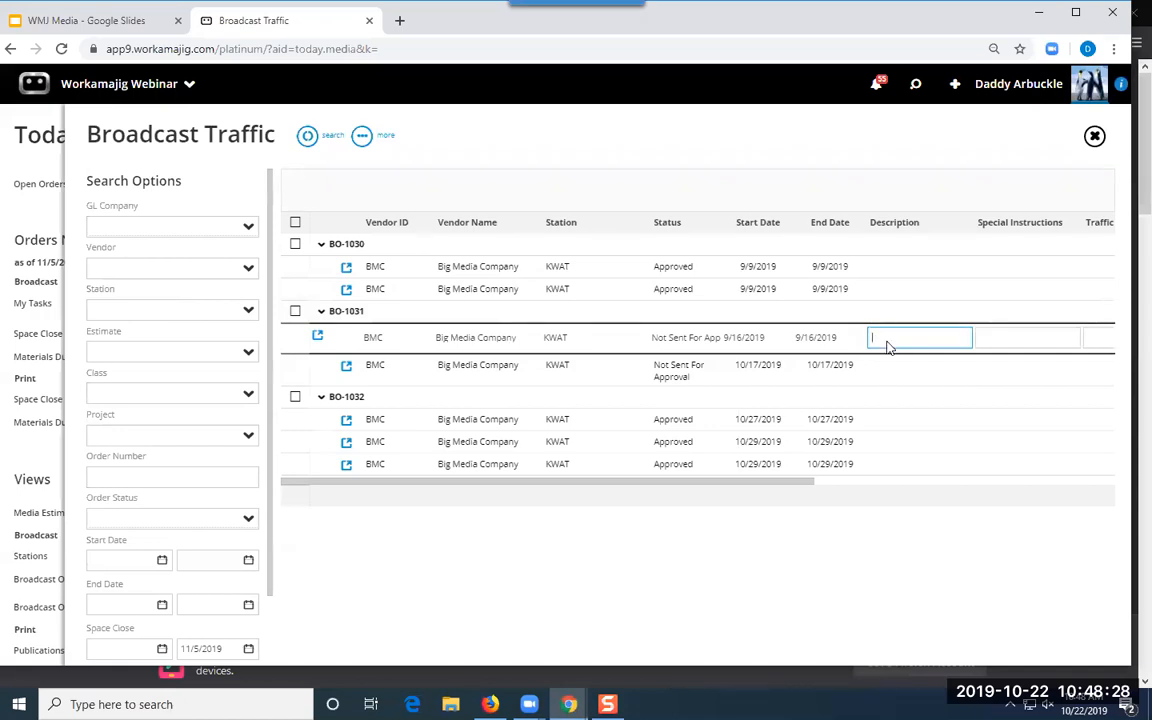
scroll(825, 486, "right", 3)
left_click(738, 337)
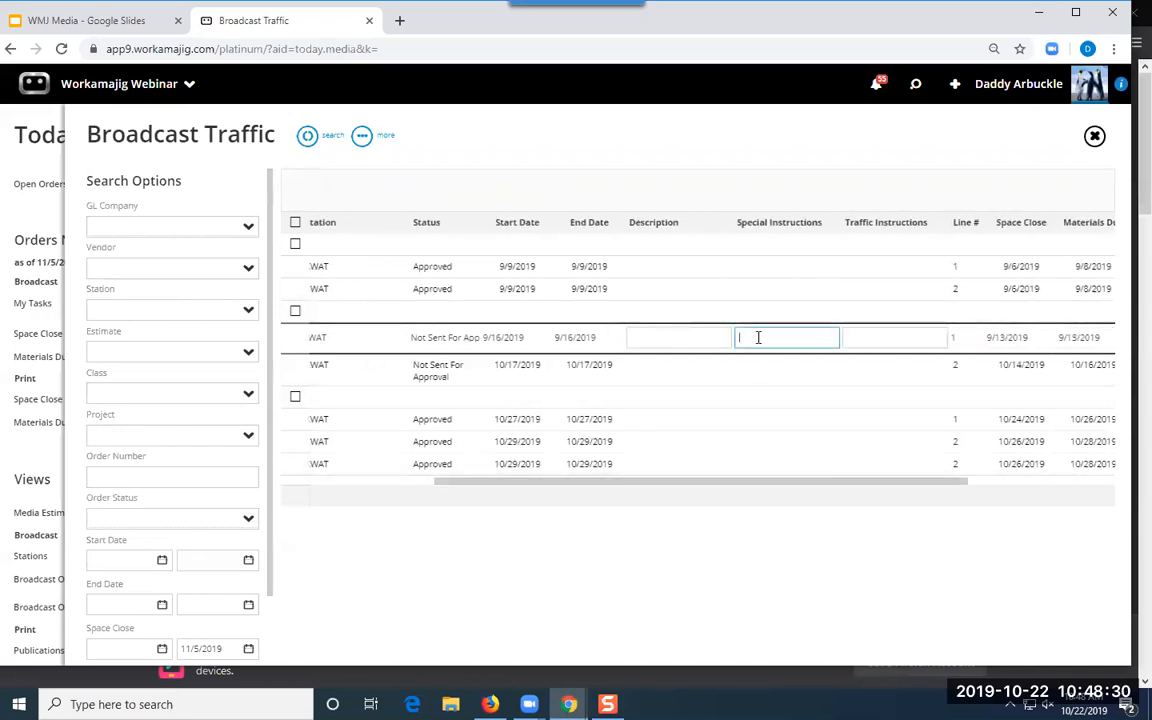
left_click_drag(805, 484, 1040, 478)
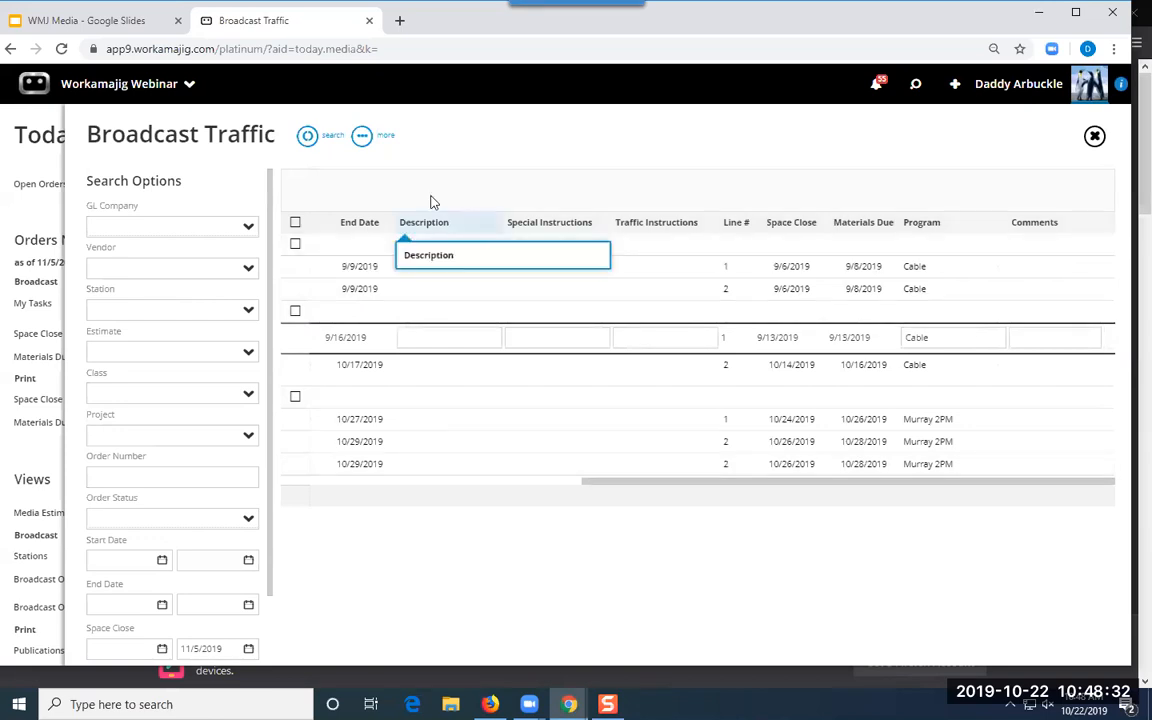
- Add the CF_Impression, CF_LineOrderField and CF_AdType columns to the Broadcast Traffic company defaults and save
left_click(361, 135)
left_click(318, 175)
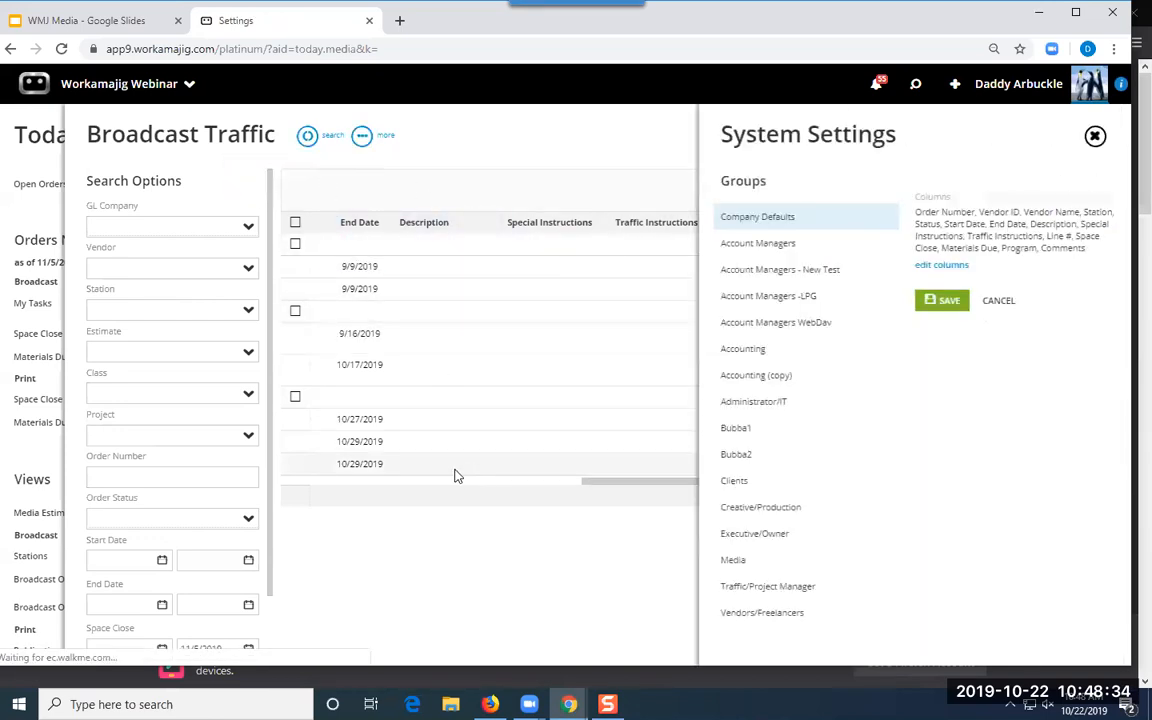
left_click(960, 272)
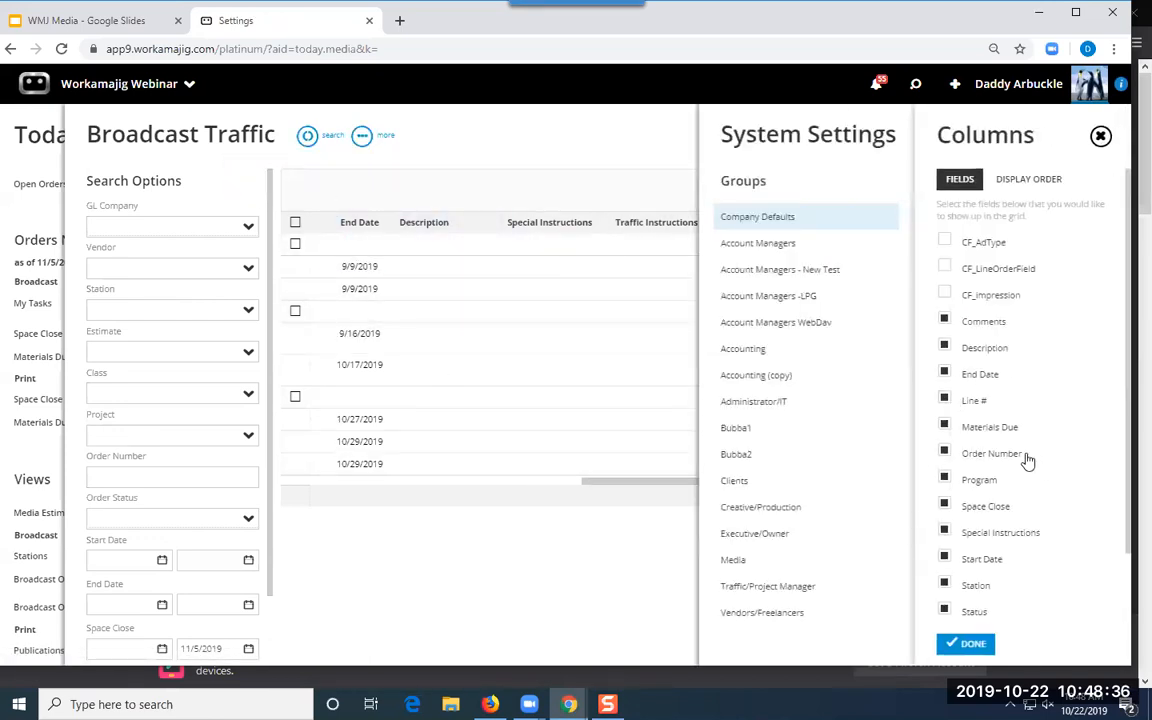
left_click(946, 292)
left_click(945, 268)
left_click(945, 242)
left_click(966, 643)
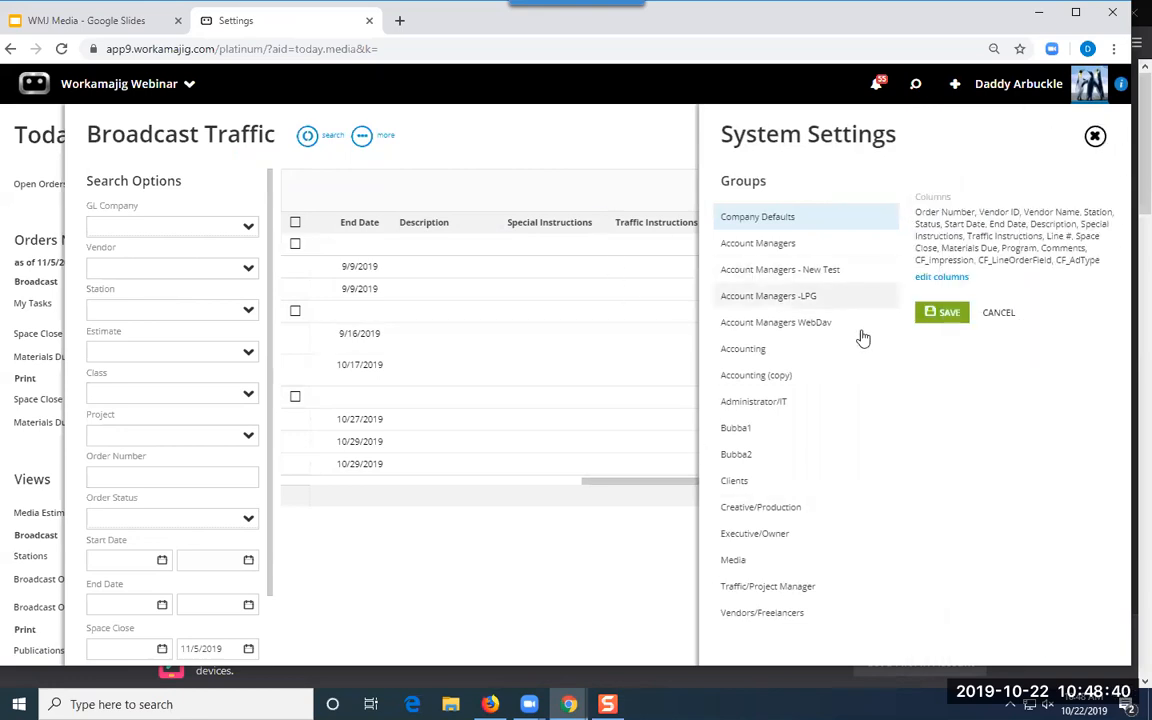
left_click(938, 314)
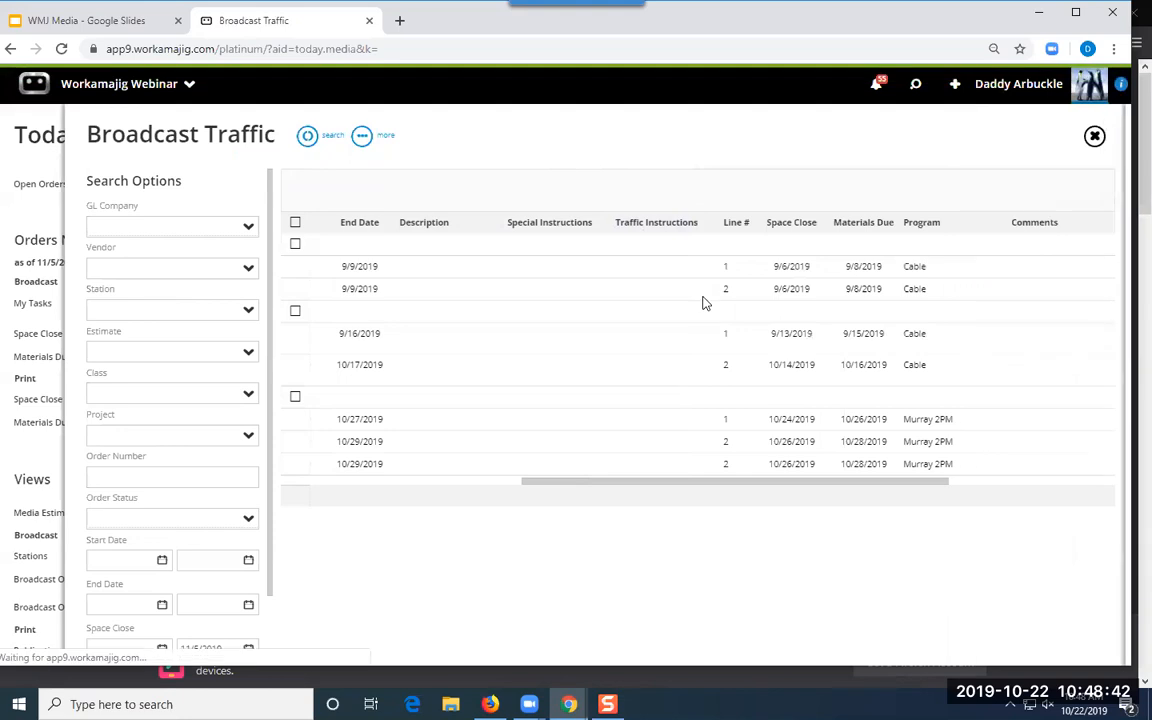
- Return to the Today - Media page and open the print orders nearing space close
left_click(12, 412)
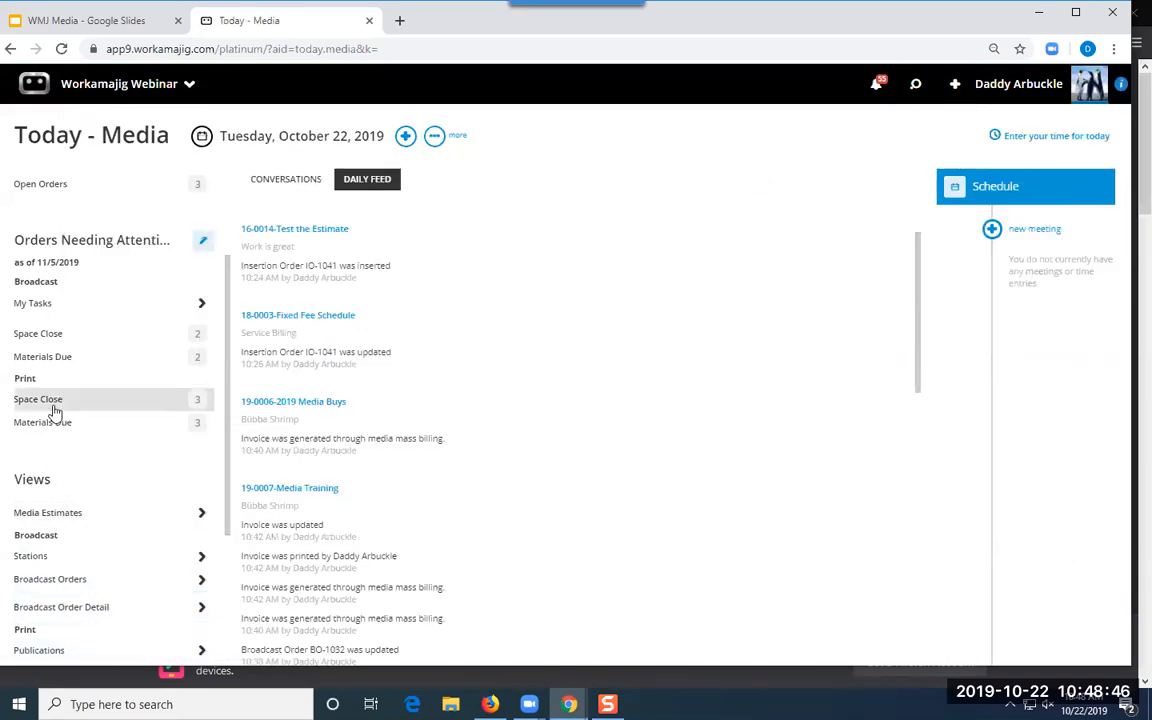
left_click(54, 405)
left_click_drag(627, 496, 440, 502)
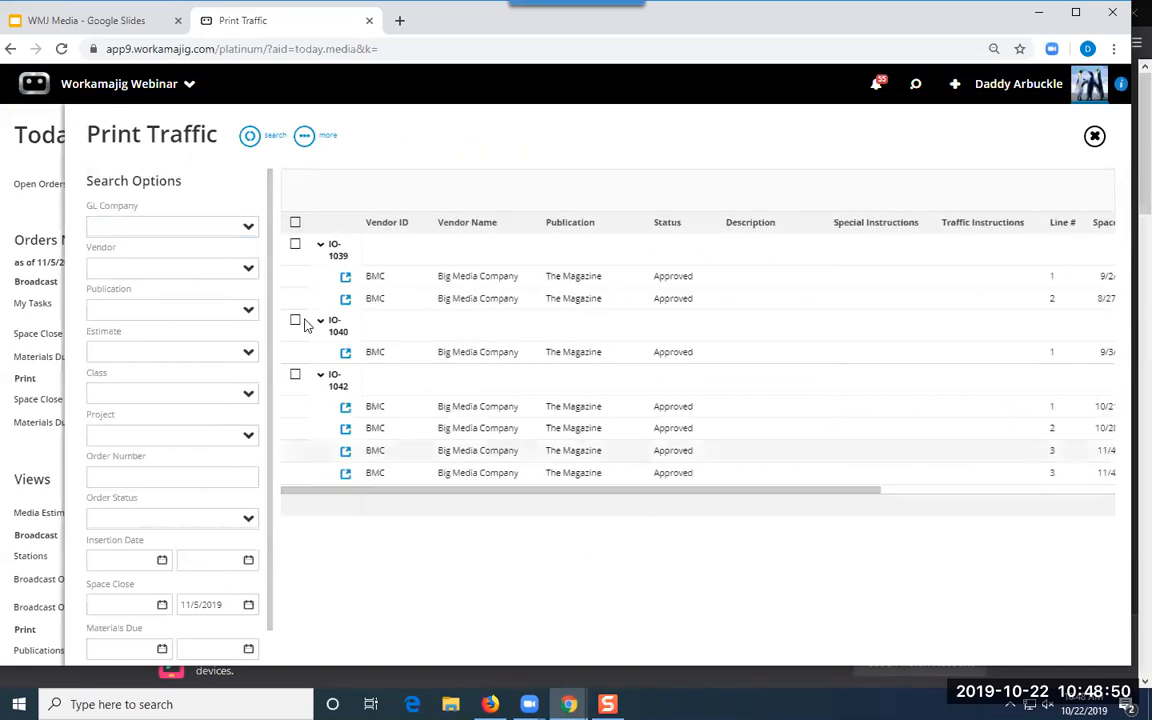
- Add the CF_AdType, CF_LineOrderField and CF_Impression columns to the Print Traffic company defaults and save
left_click(299, 140)
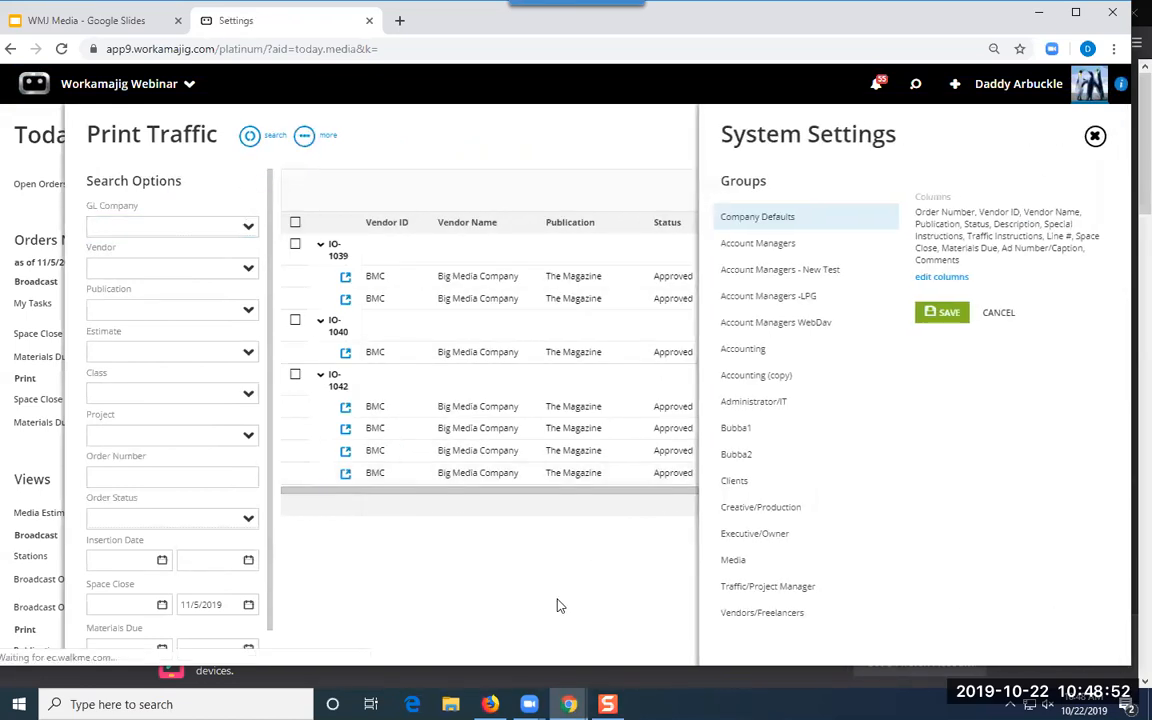
left_click(940, 278)
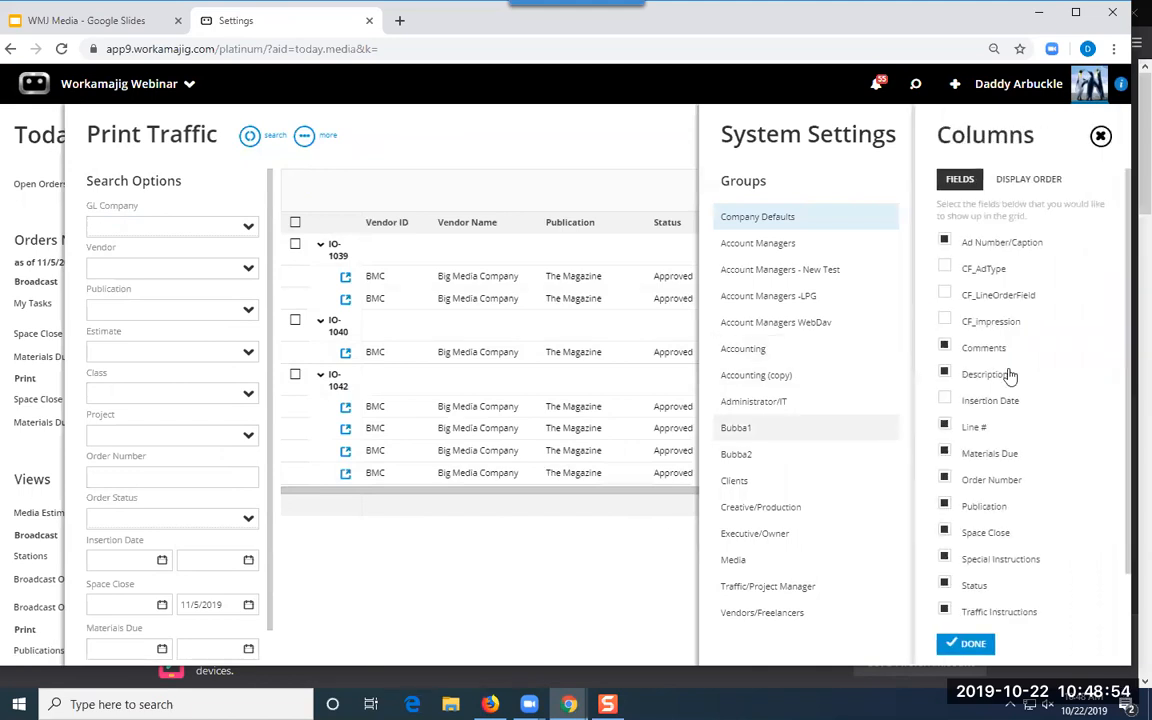
left_click(944, 267)
left_click(944, 293)
left_click(944, 321)
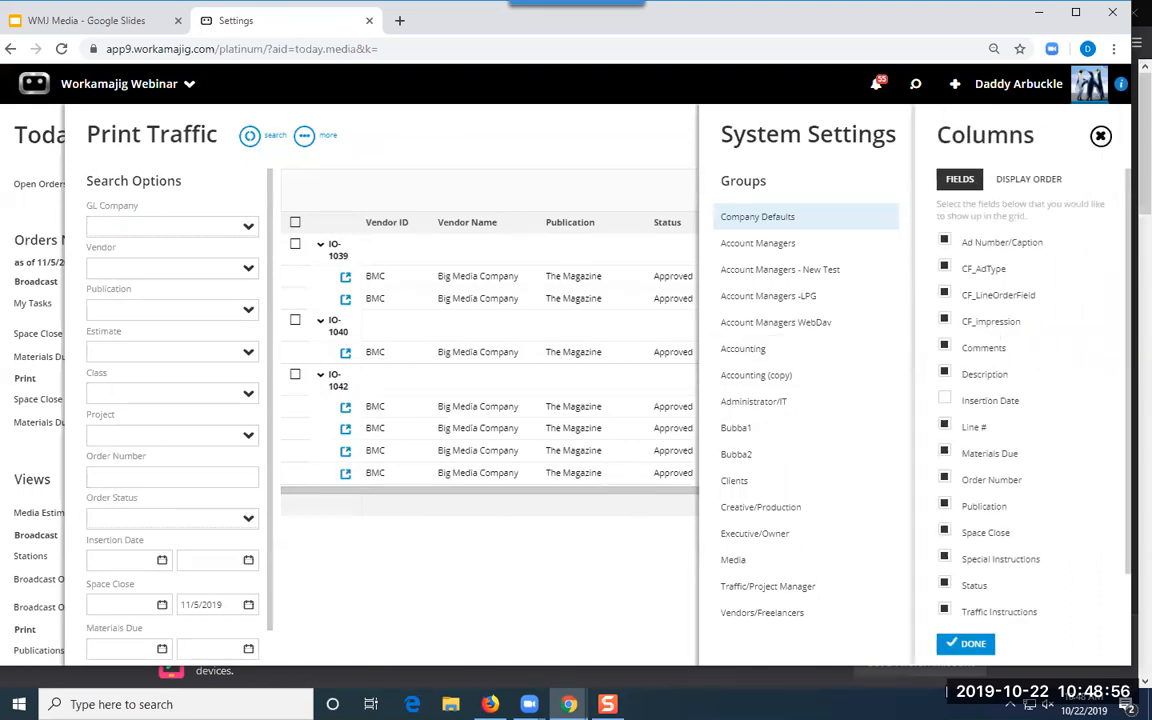
left_click(966, 646)
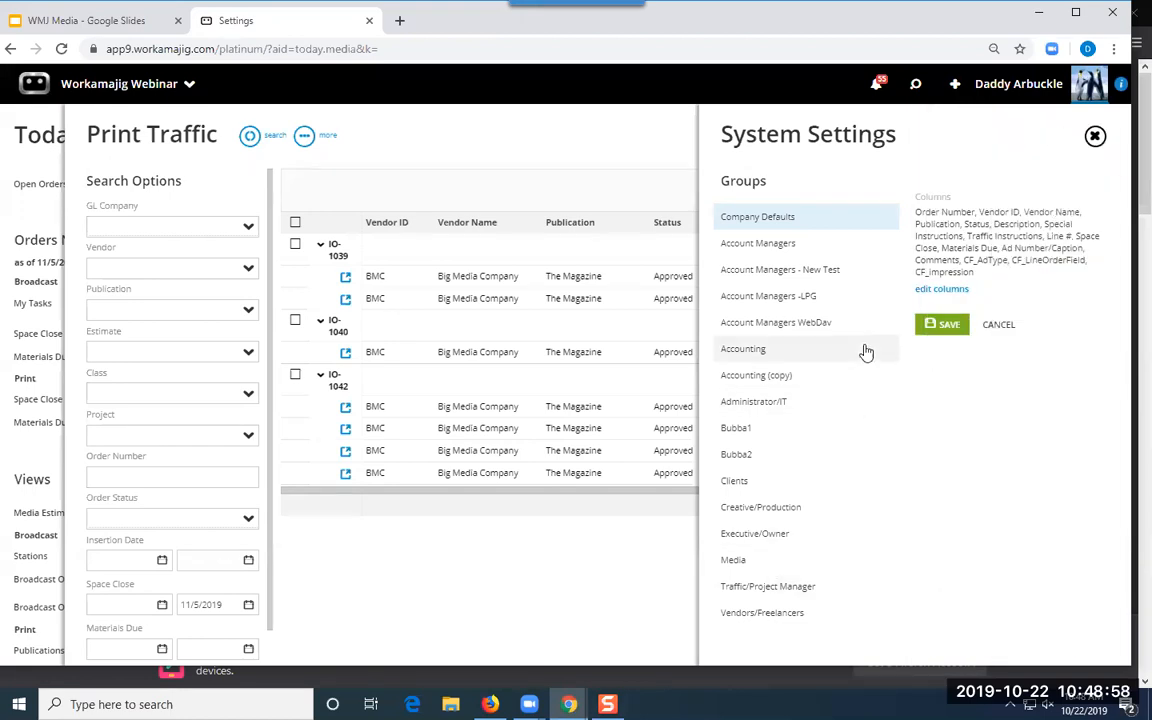
left_click(945, 324)
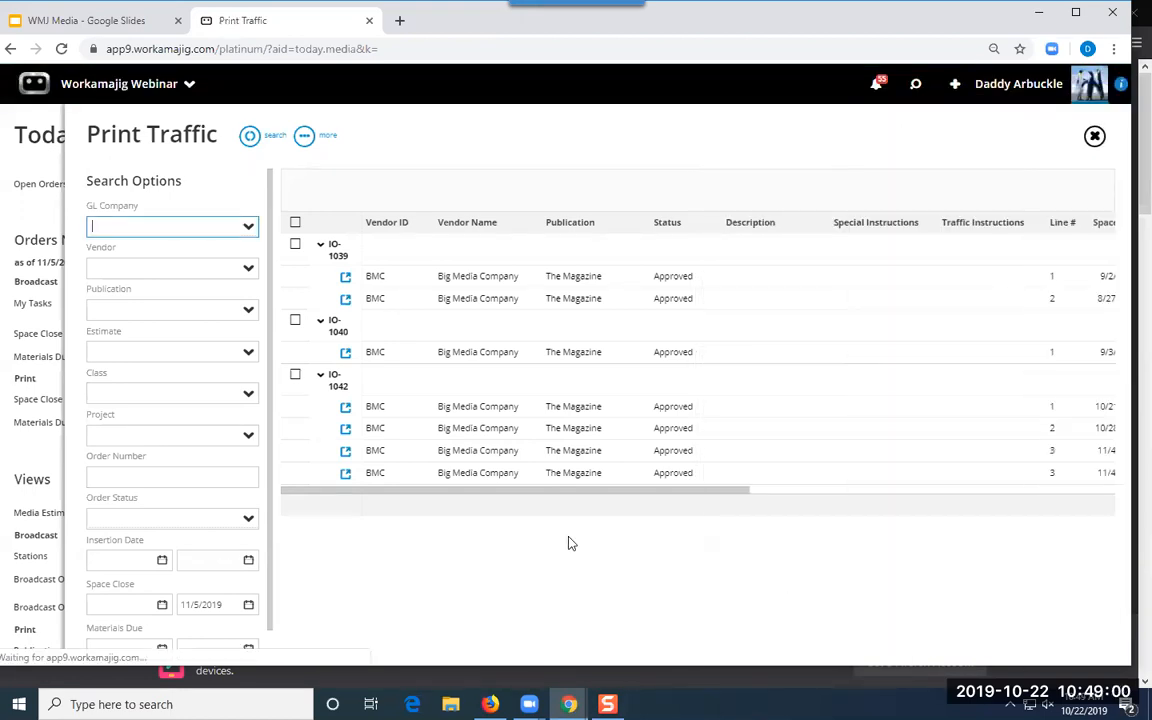
- Examine the added custom field columns and the editable fields on the first two lines of IO-1042
left_click_drag(568, 491, 1044, 478)
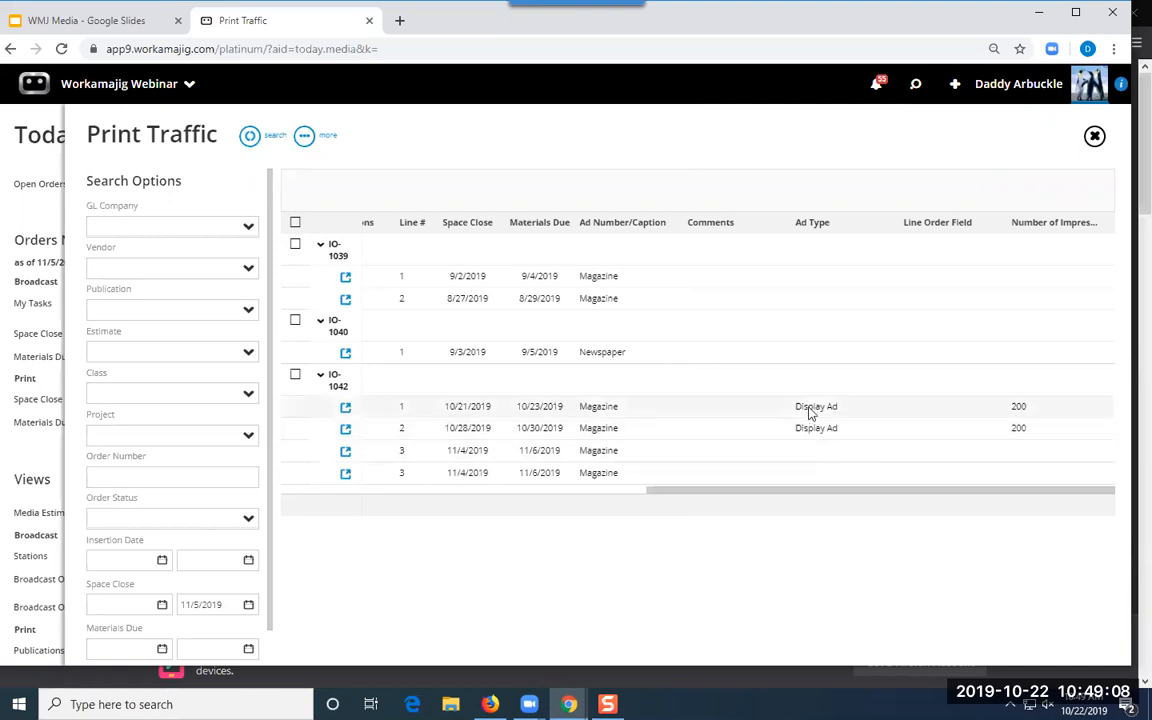
left_click(866, 408)
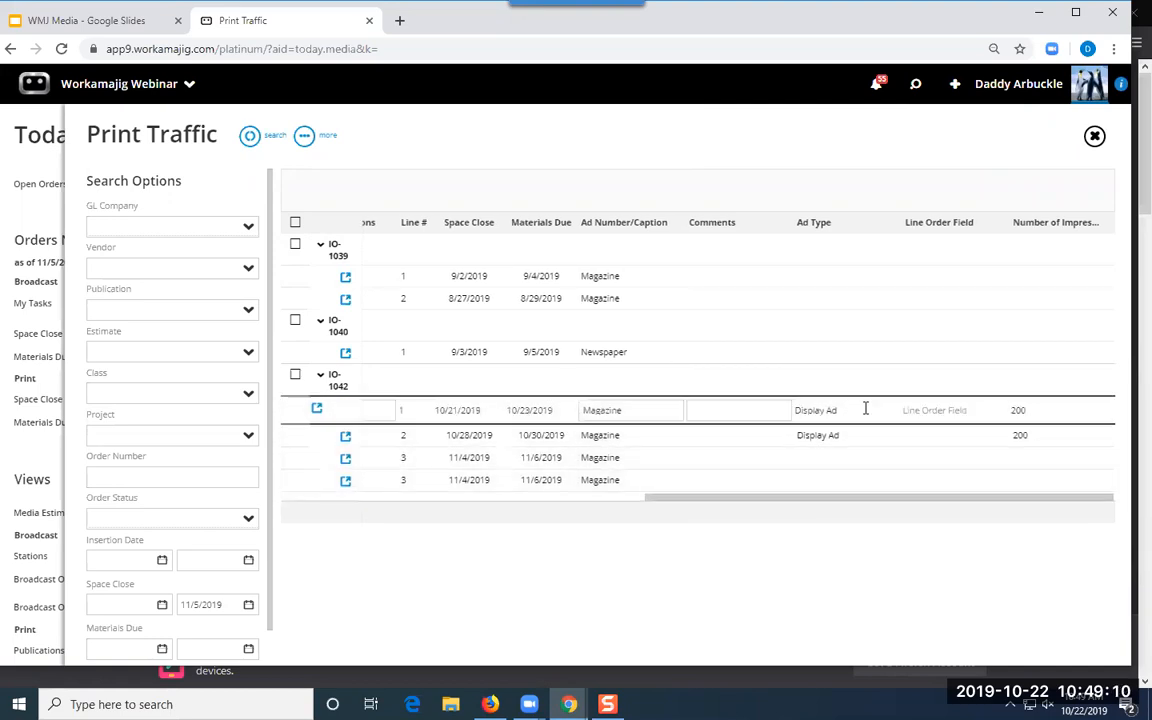
left_click_drag(905, 498, 1090, 502)
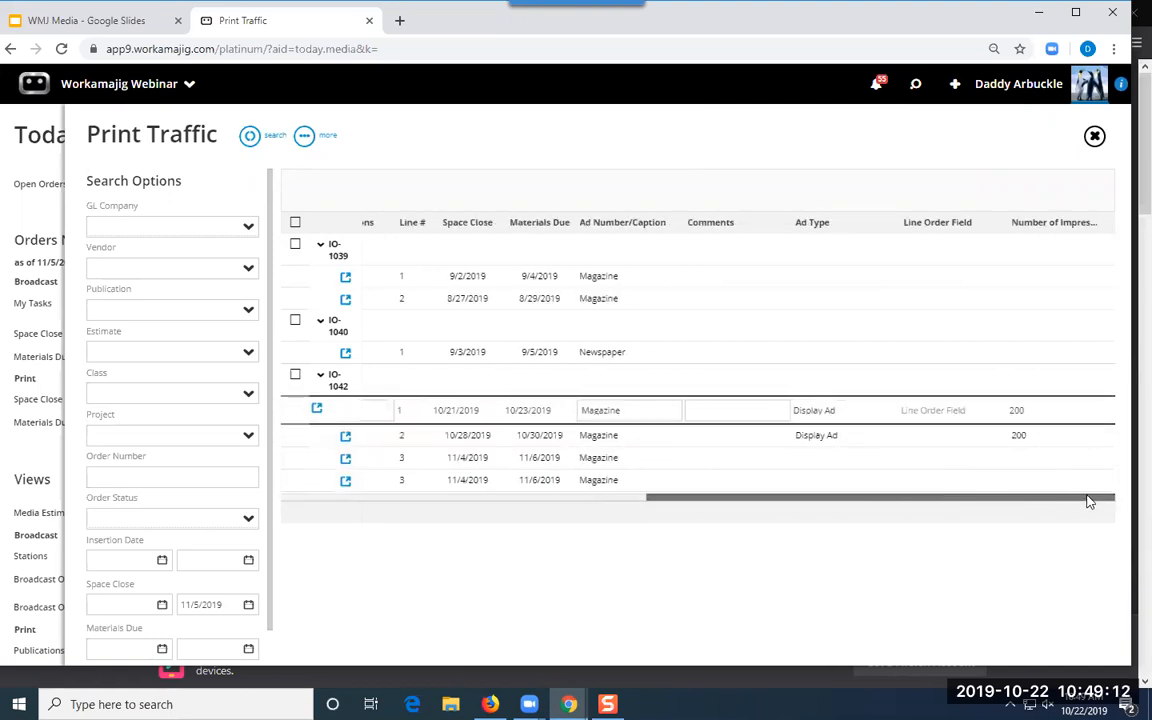
left_click(943, 438)
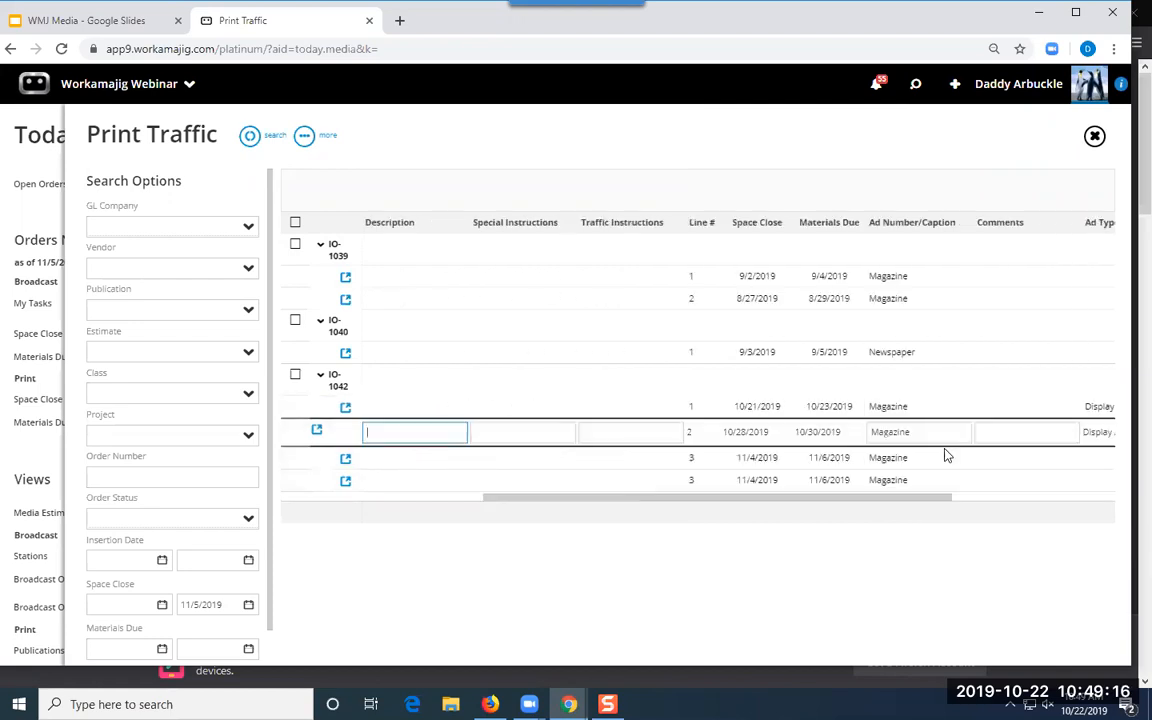
left_click(872, 508)
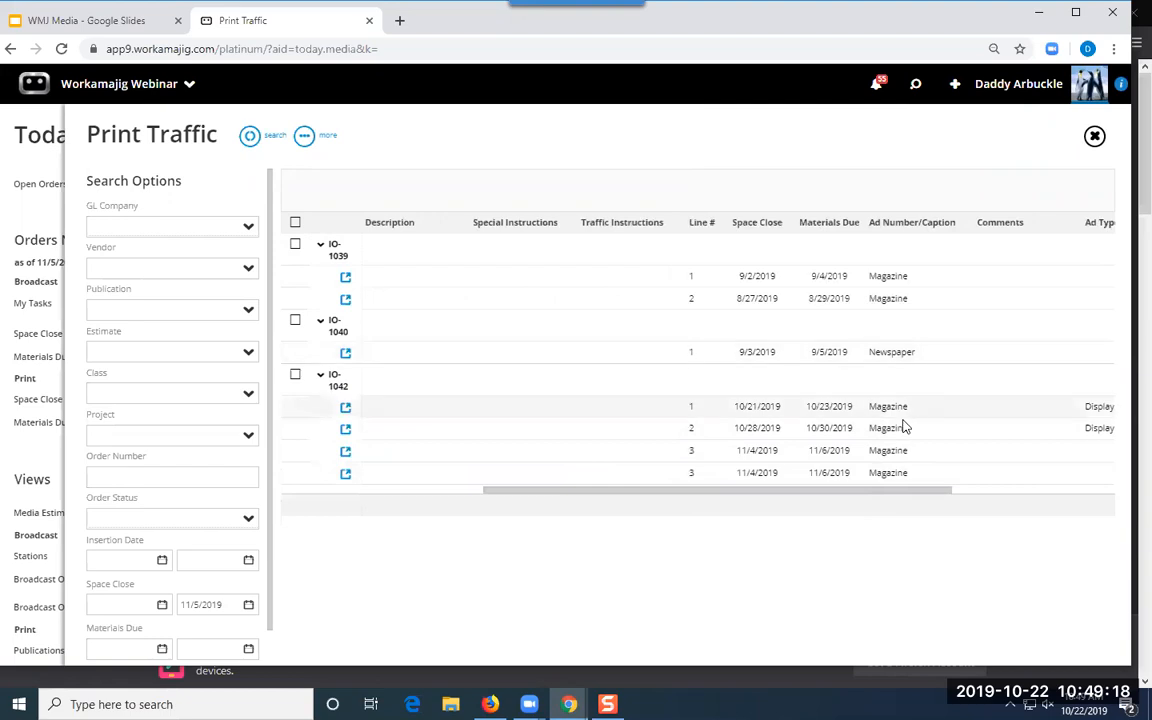
left_click_drag(763, 490, 381, 481)
left_click(650, 427)
- Select insertion order IO-1042, check its email options and recipients, and close the email form without sending
left_click(295, 375)
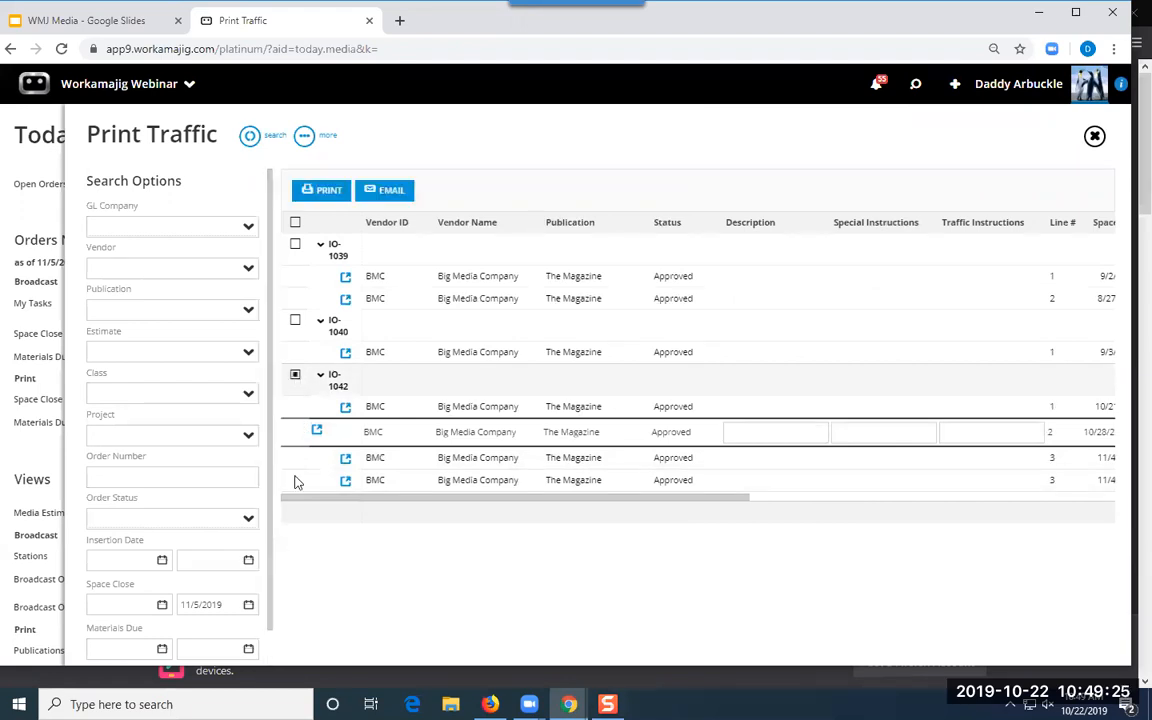
left_click(380, 191)
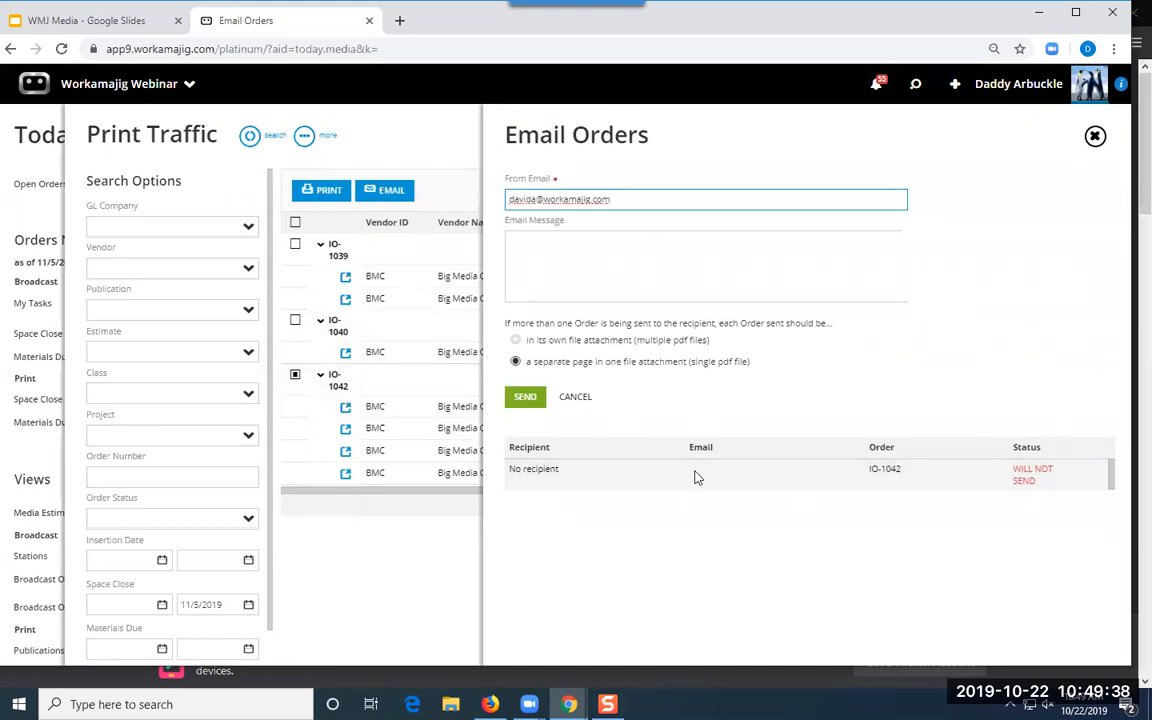
left_click(404, 579)
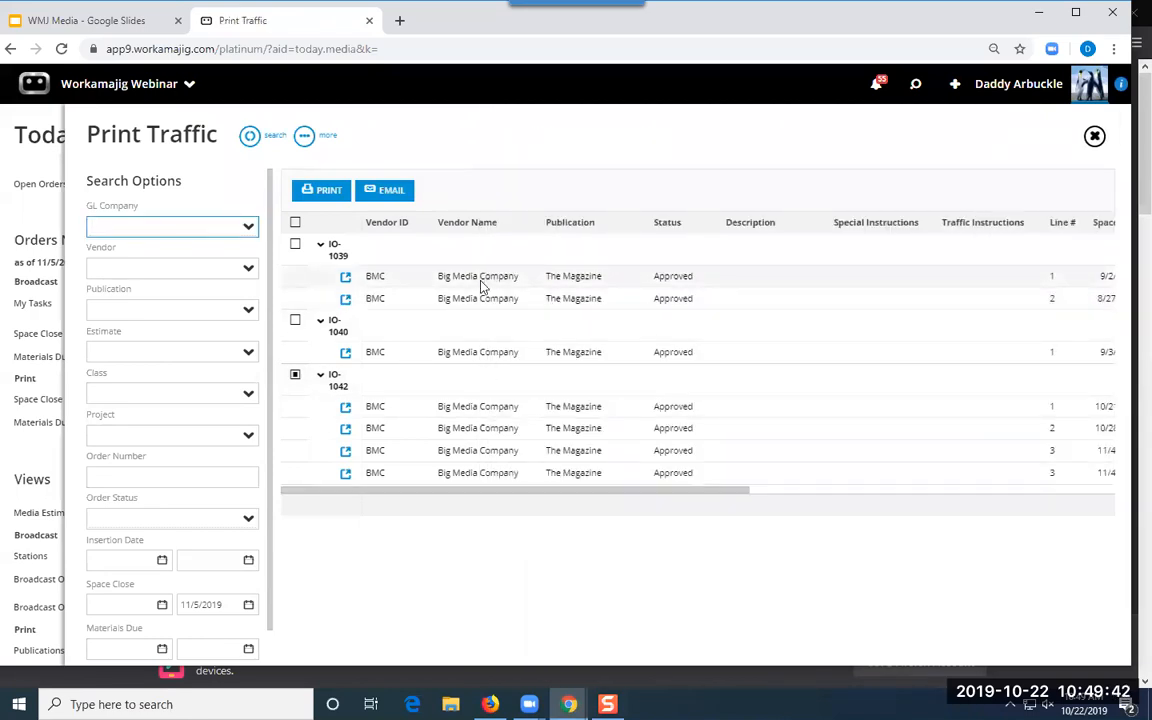
- Print insertion order IO-1042, review its custom fields and line costs in the PDF, and close the preview
left_click(326, 190)
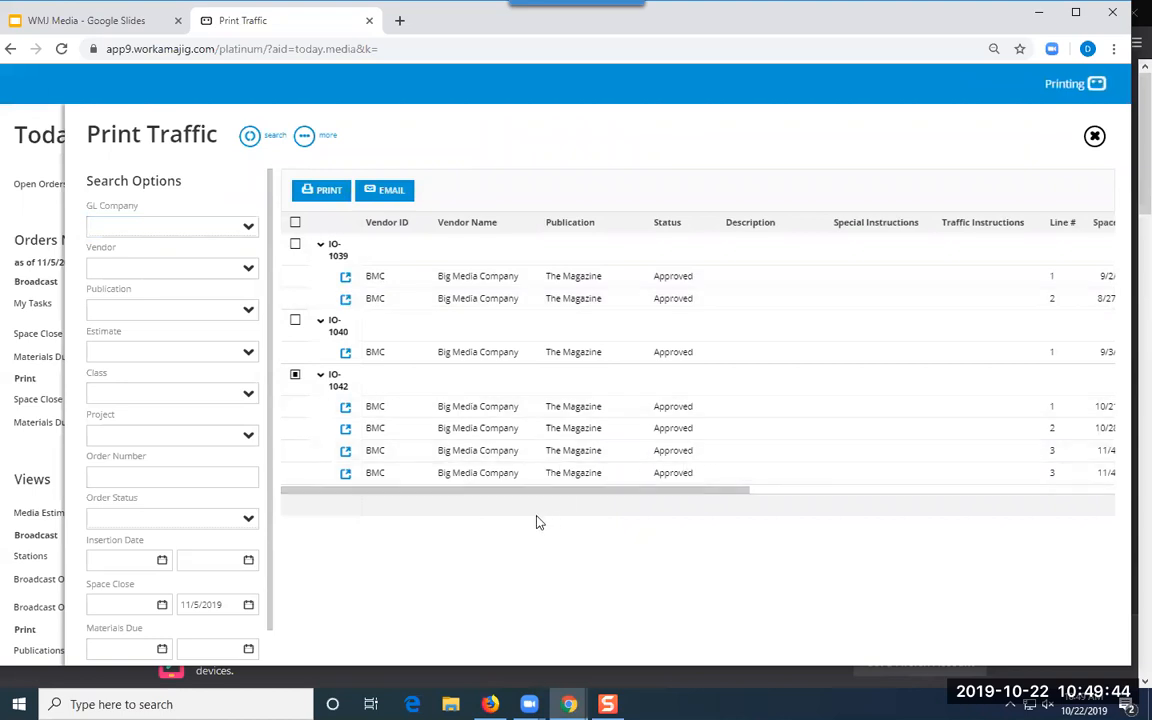
scroll(375, 375, "down", 5)
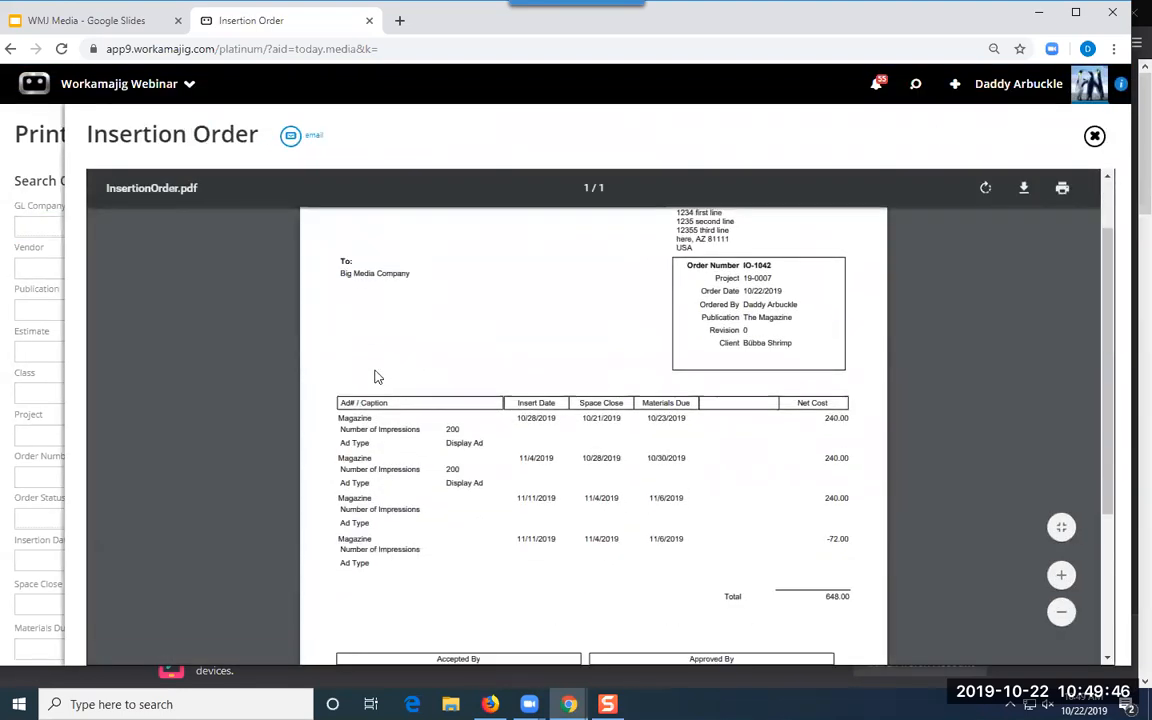
scroll(380, 378, "up", 1)
scroll(381, 388, "up", 2)
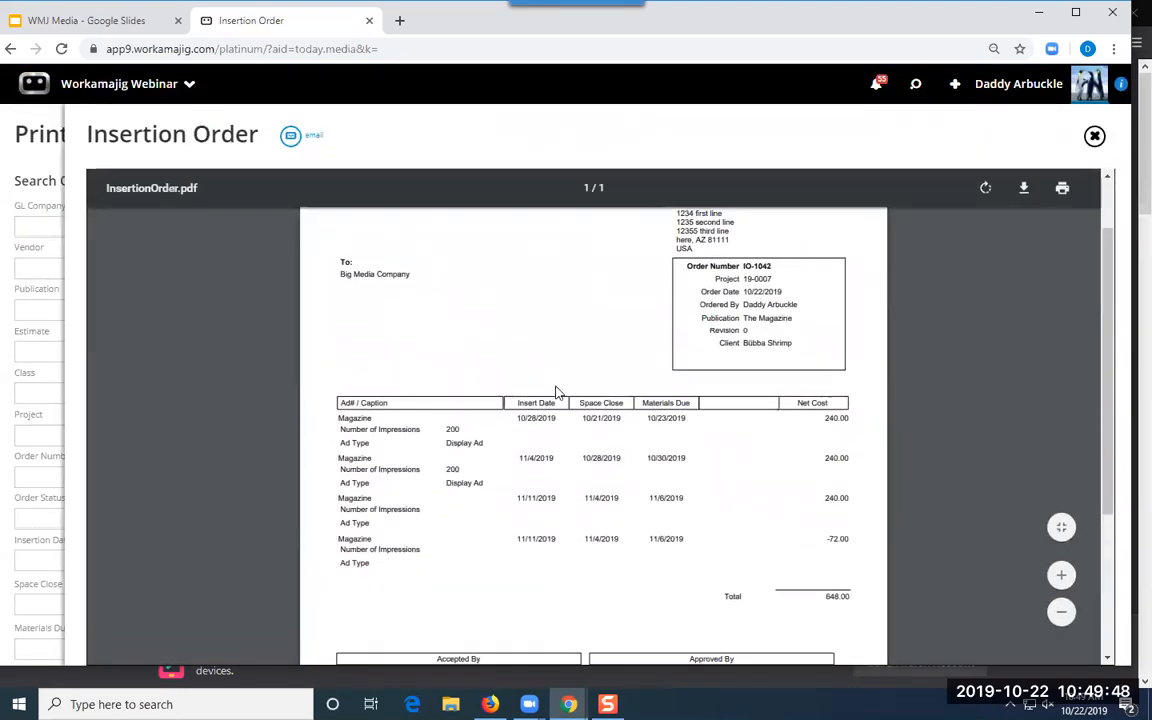
scroll(557, 393, "down", 2)
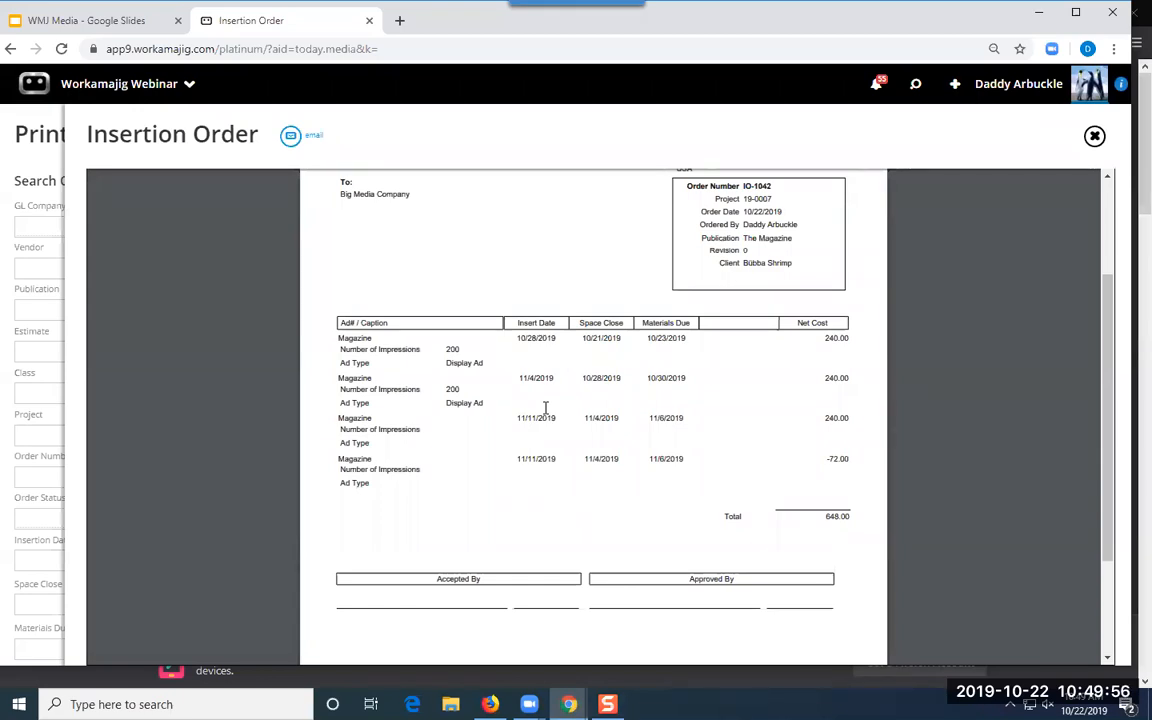
scroll(545, 405, "up", 2)
left_click(1094, 136)
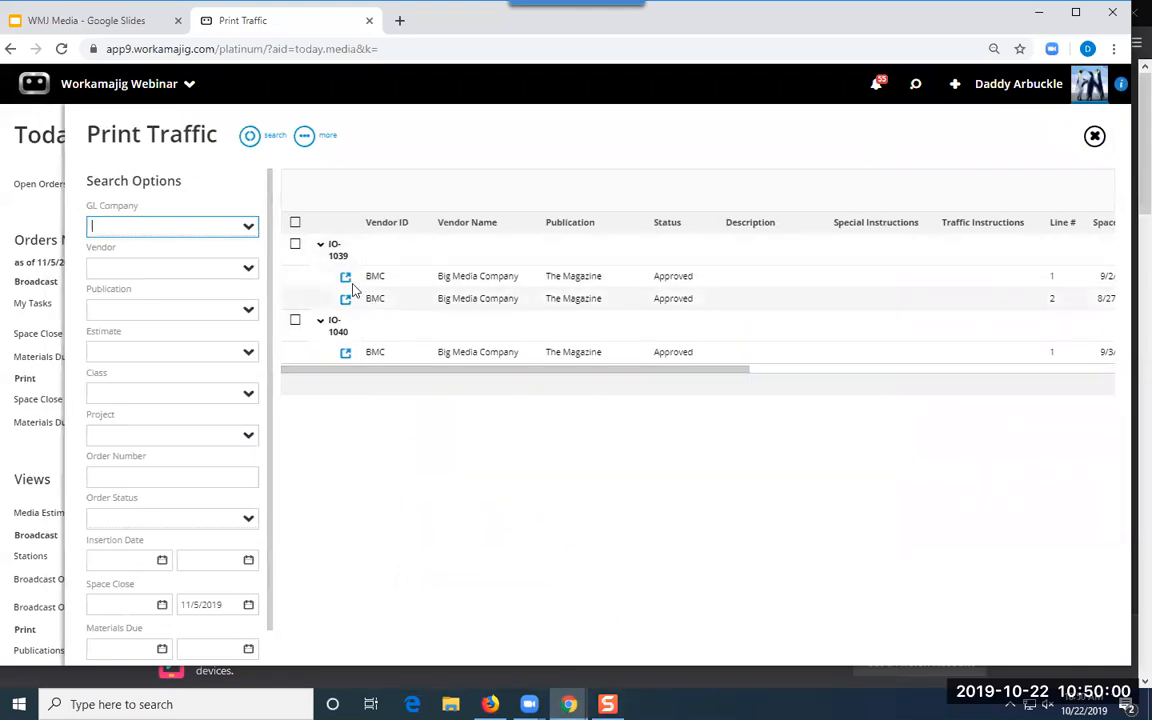
- Open the details of IO-1039, try the Ordered and Materials Sent options, and cancel the edit
left_click(321, 246)
left_click(321, 246)
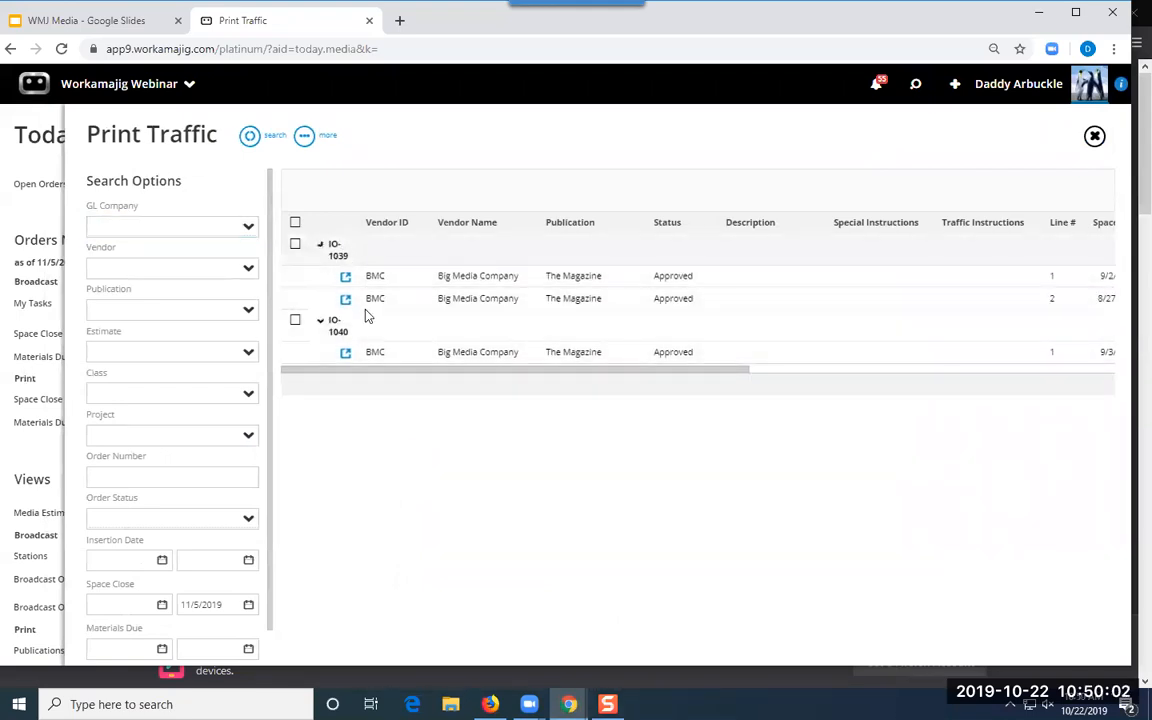
left_click(345, 298)
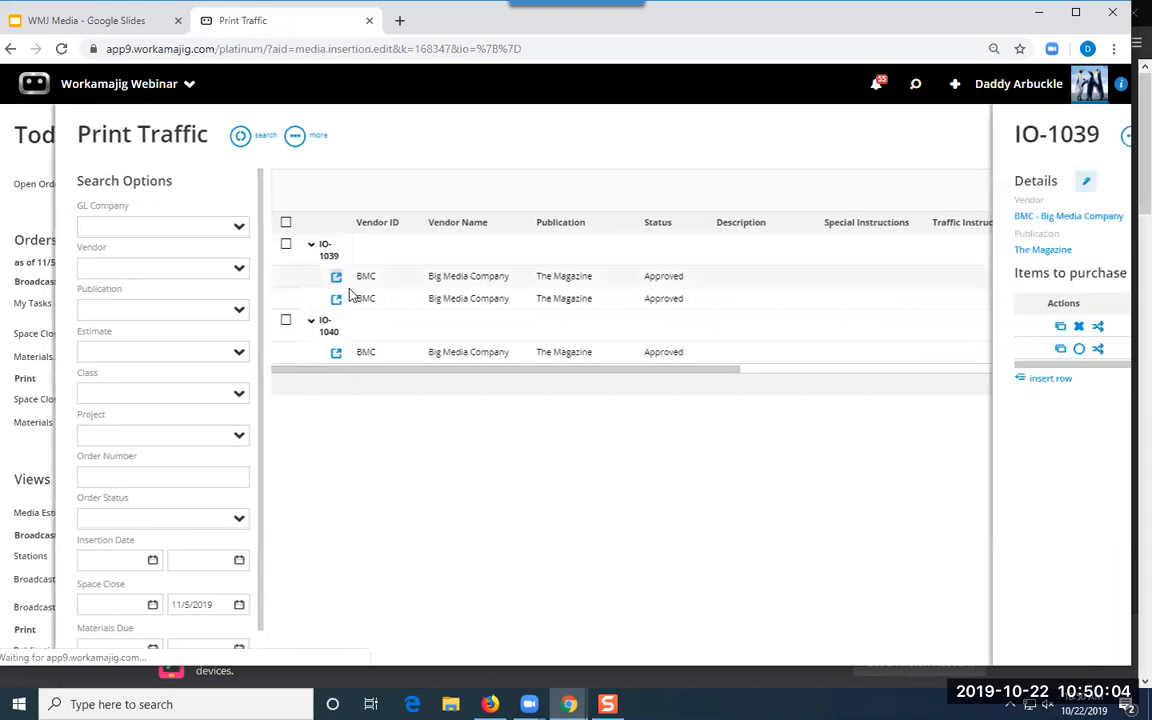
left_click(158, 182)
scroll(800, 430, "down", 3)
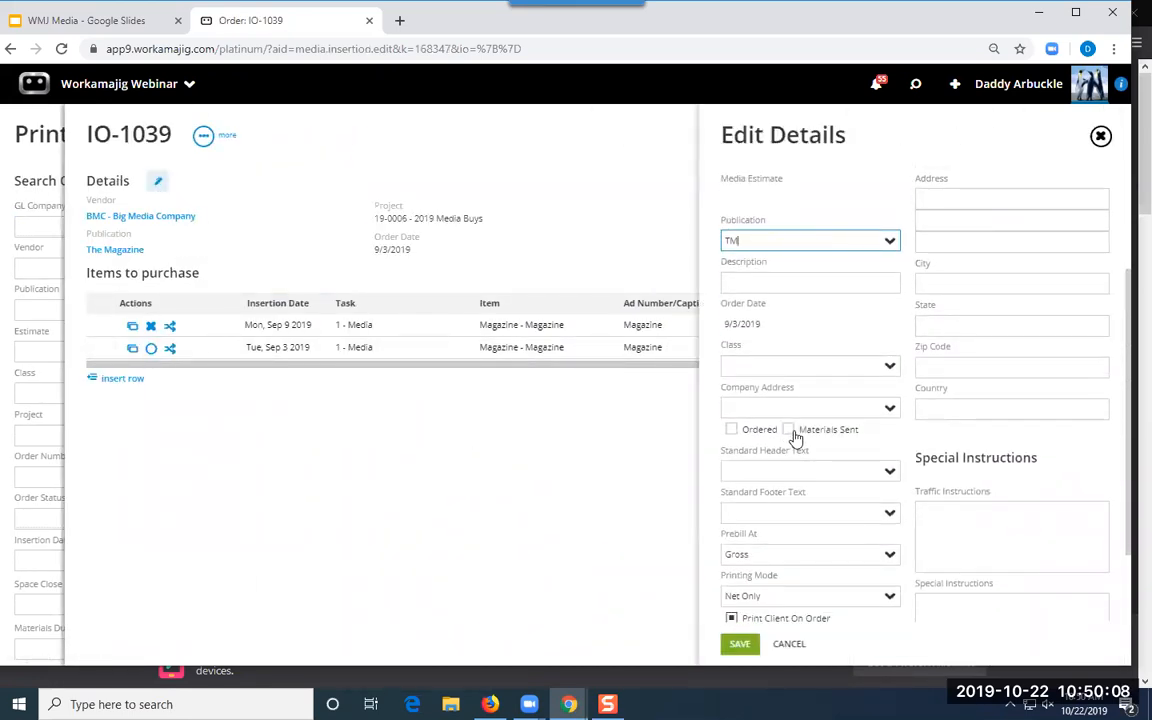
left_click(731, 430)
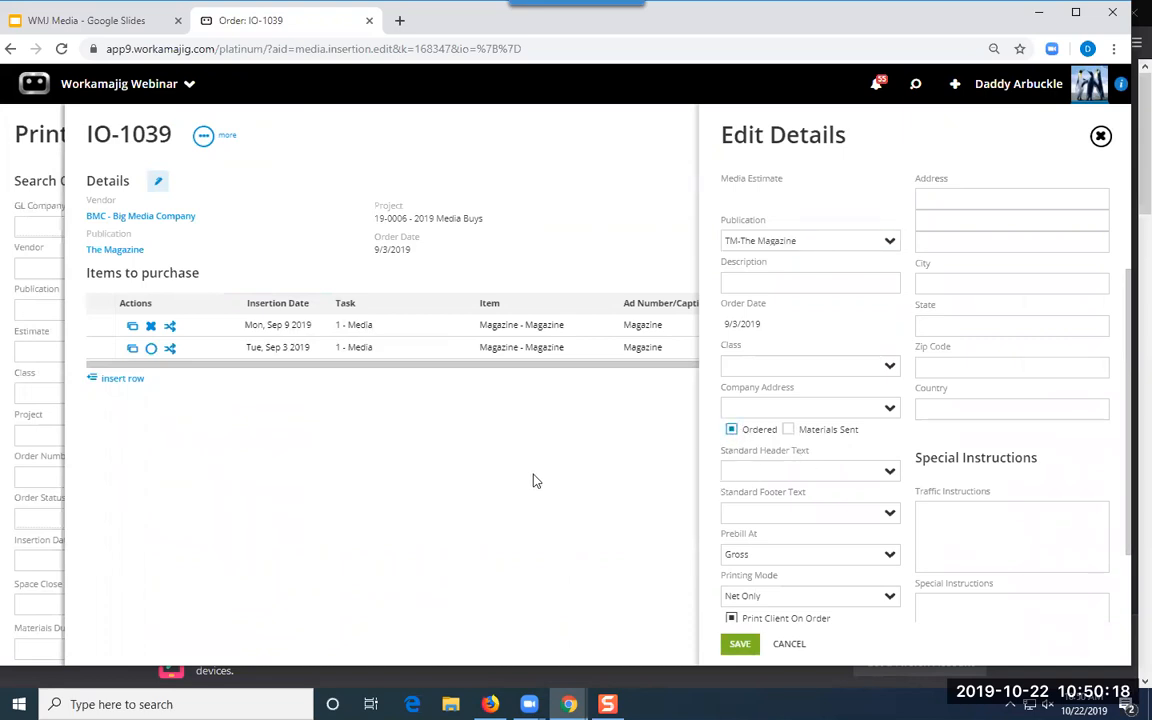
left_click(788, 430)
left_click(731, 429)
left_click(797, 646)
- Return to the Today - Media page, review its system settings for the security groups, and close them without saving
left_click(39, 426)
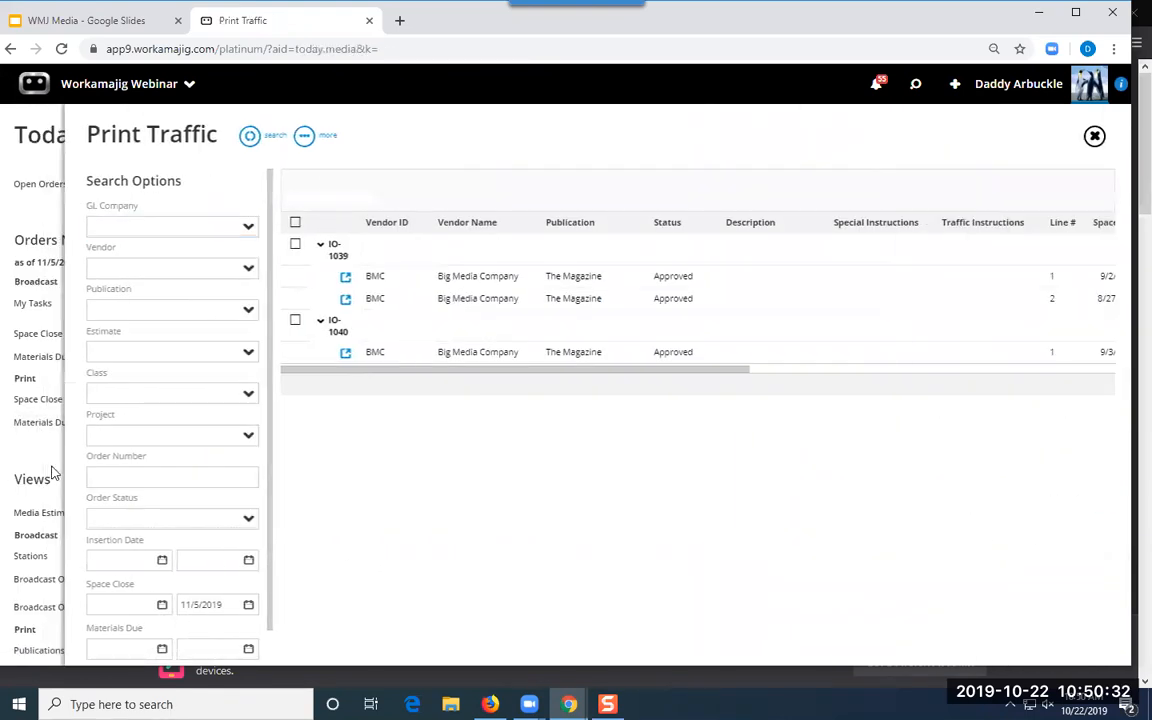
left_click(52, 472)
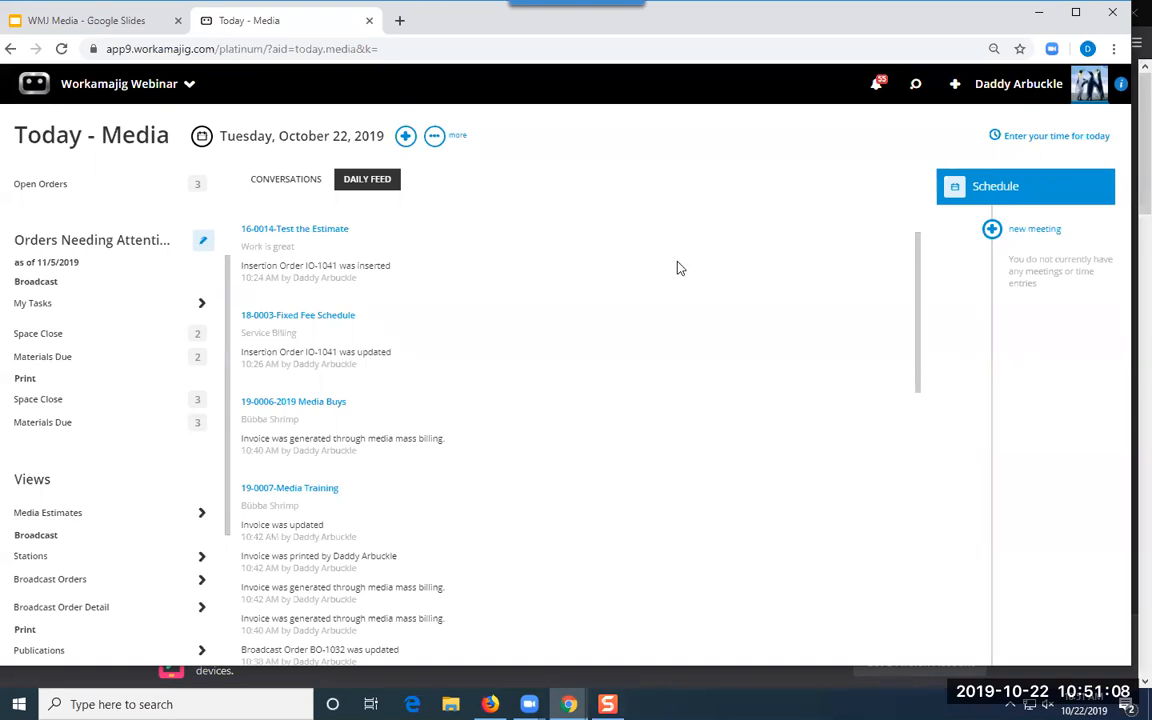
left_click(437, 137)
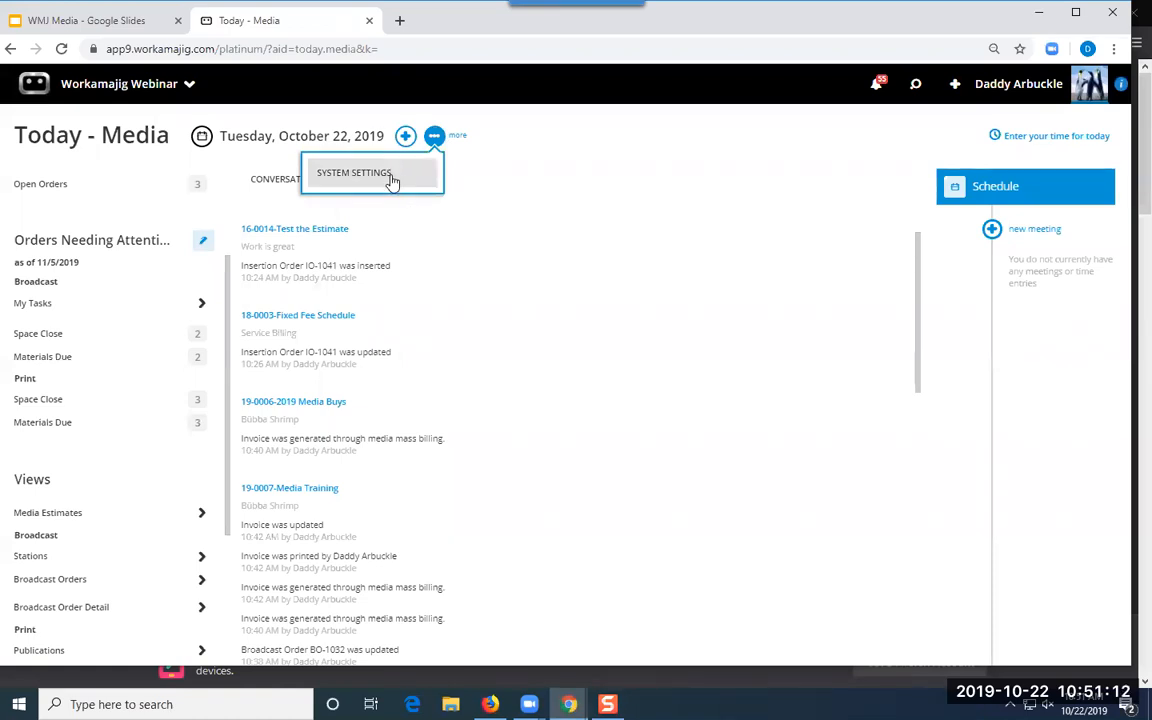
left_click(355, 173)
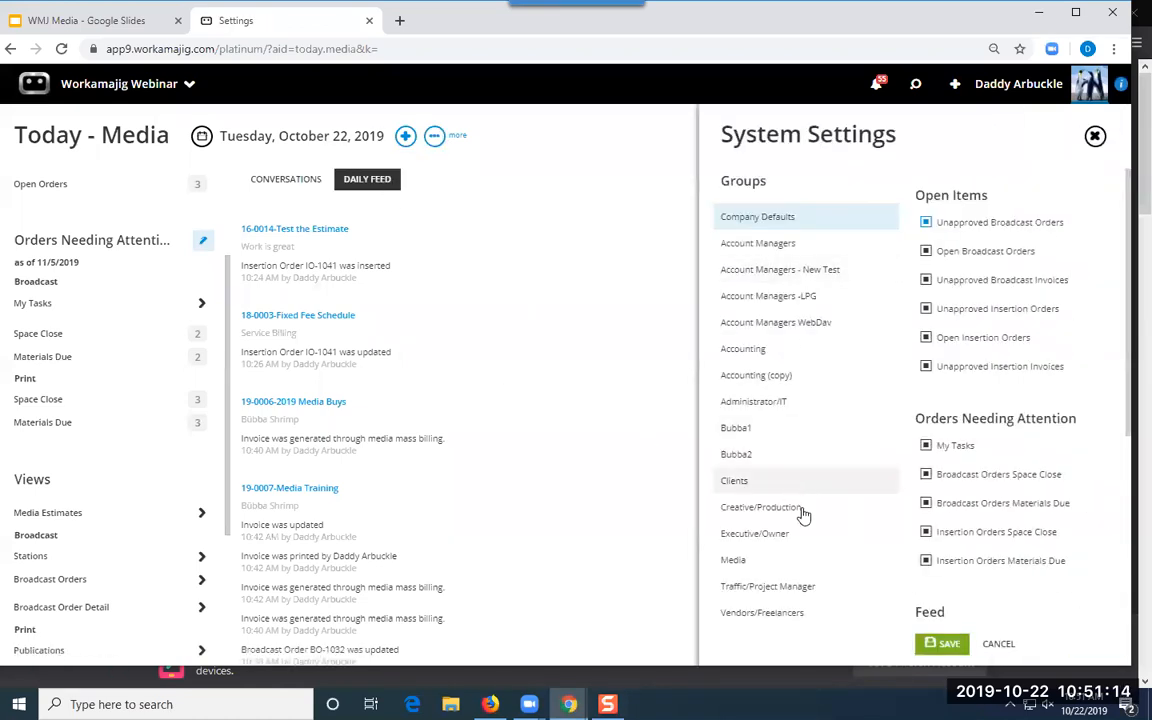
left_click(599, 247)
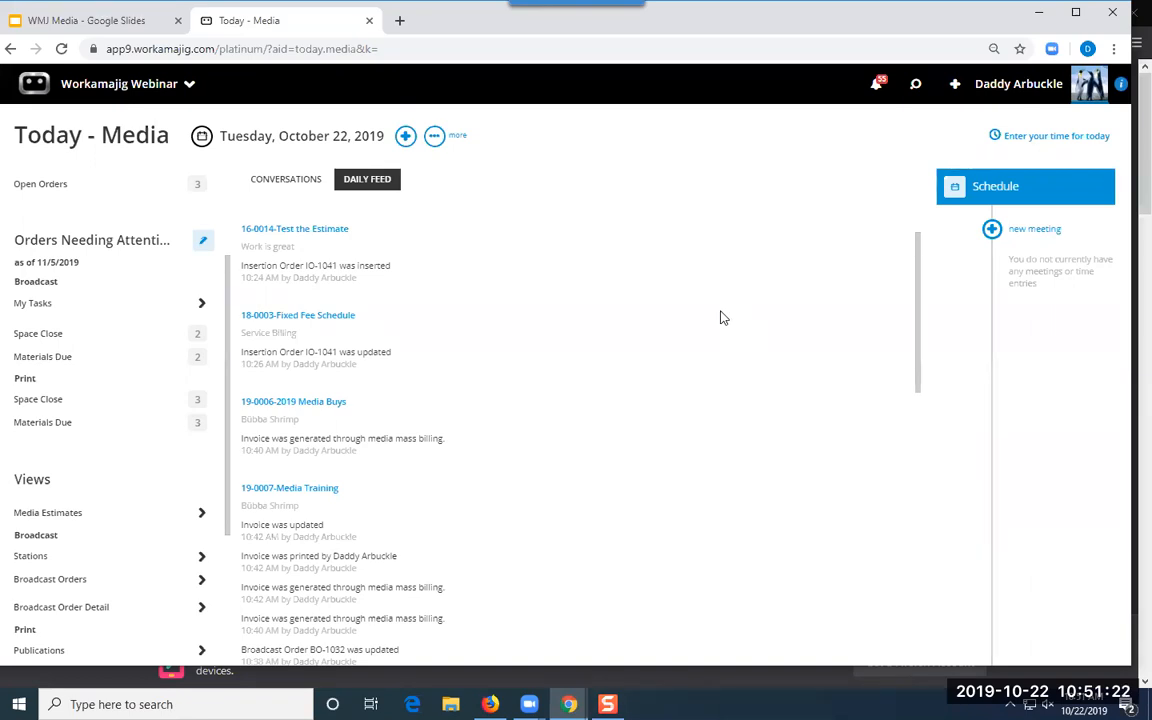
- Open the order line field groups definition in the Purchasing section of System Setup
left_click(113, 86)
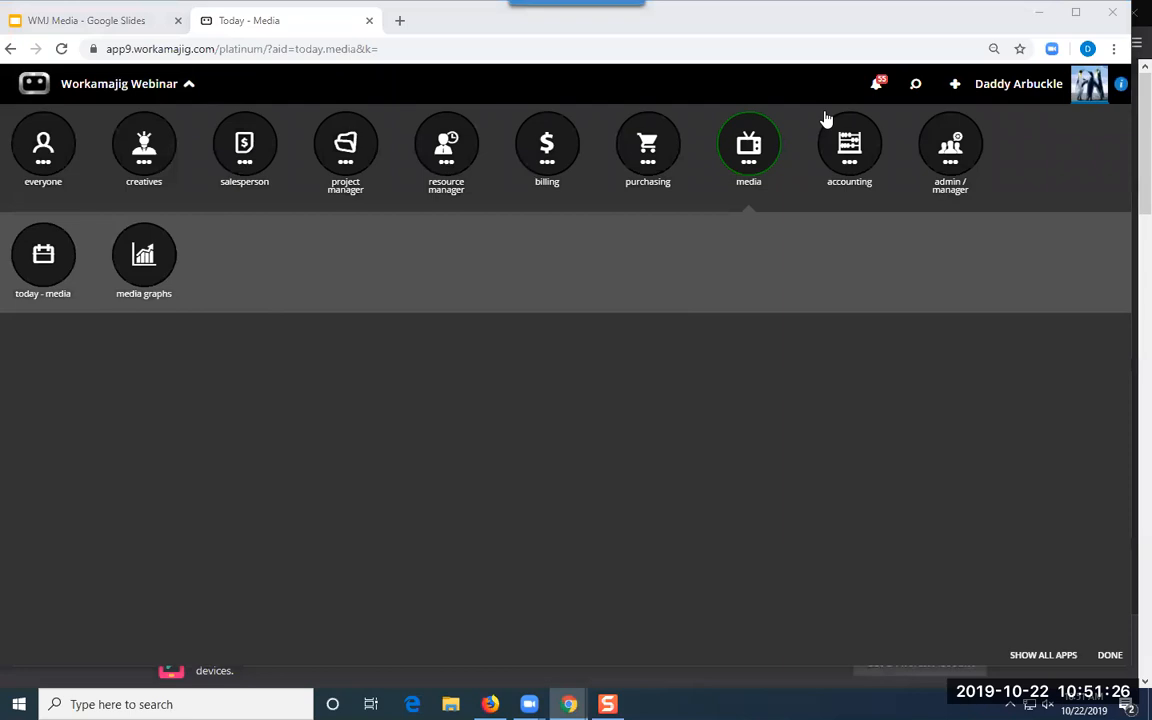
left_click(963, 150)
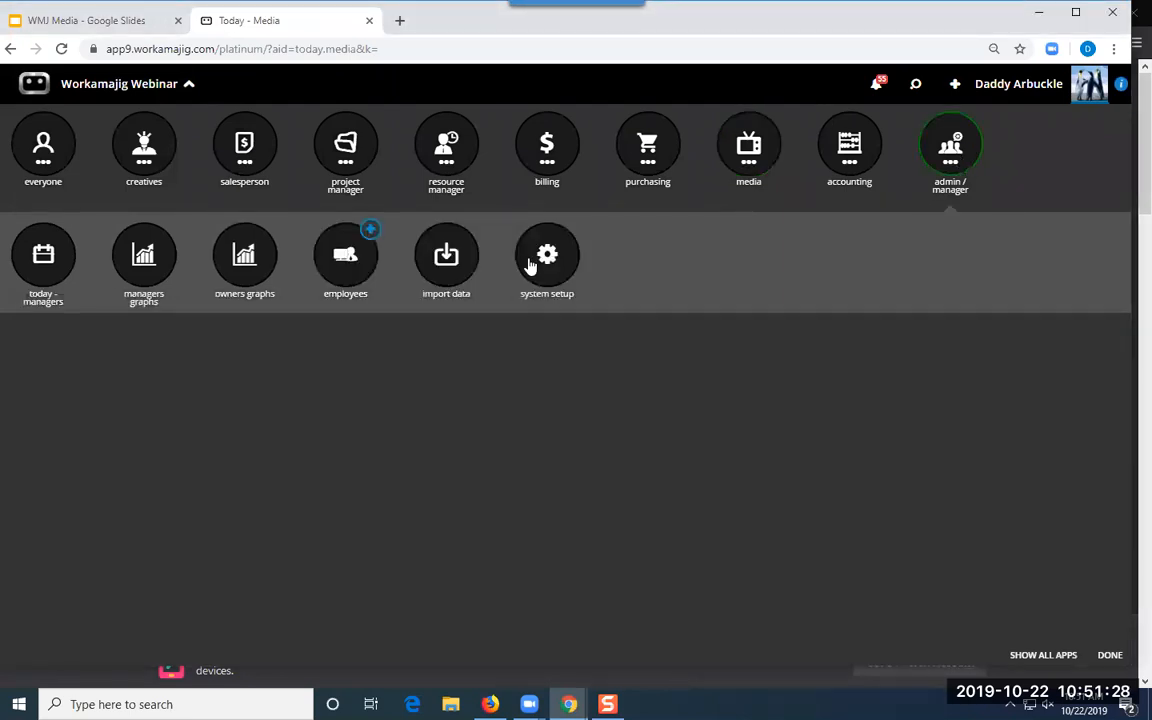
left_click(535, 286)
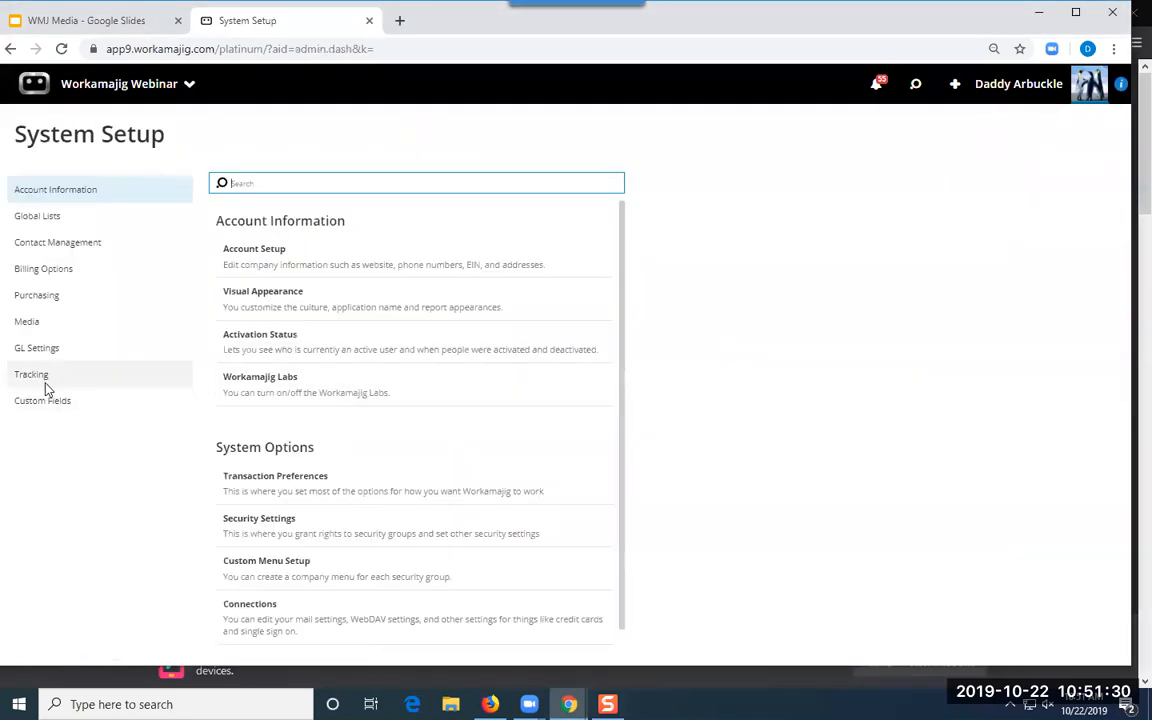
left_click(47, 327)
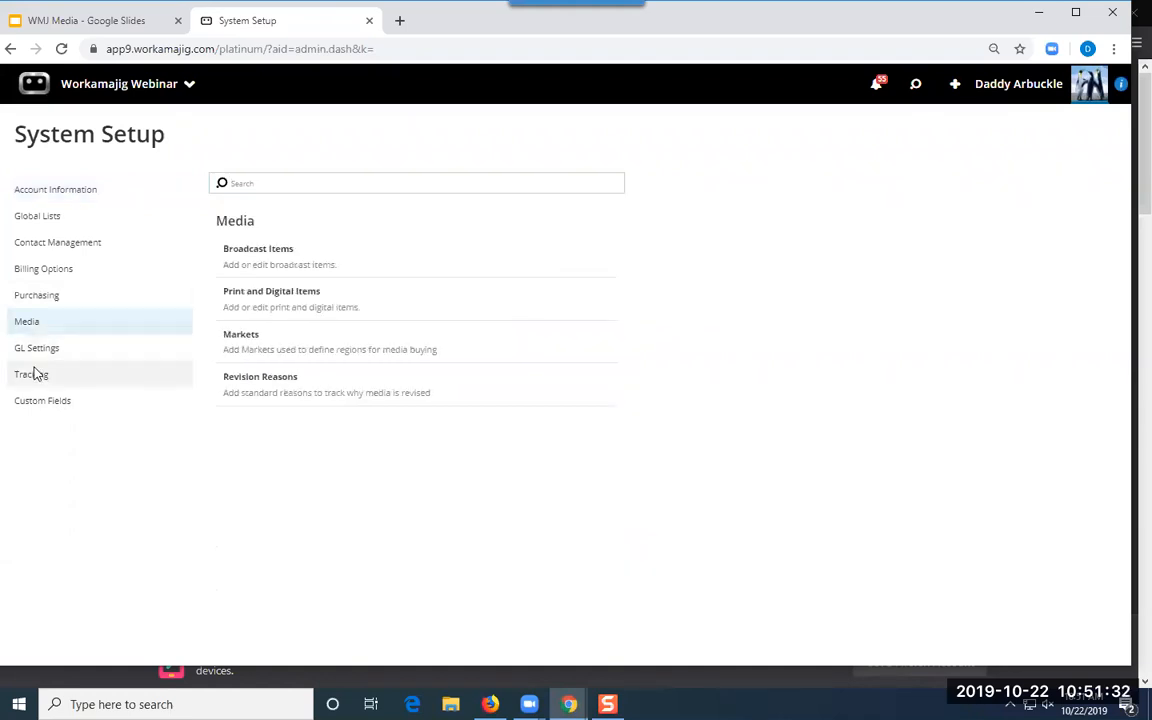
left_click(46, 296)
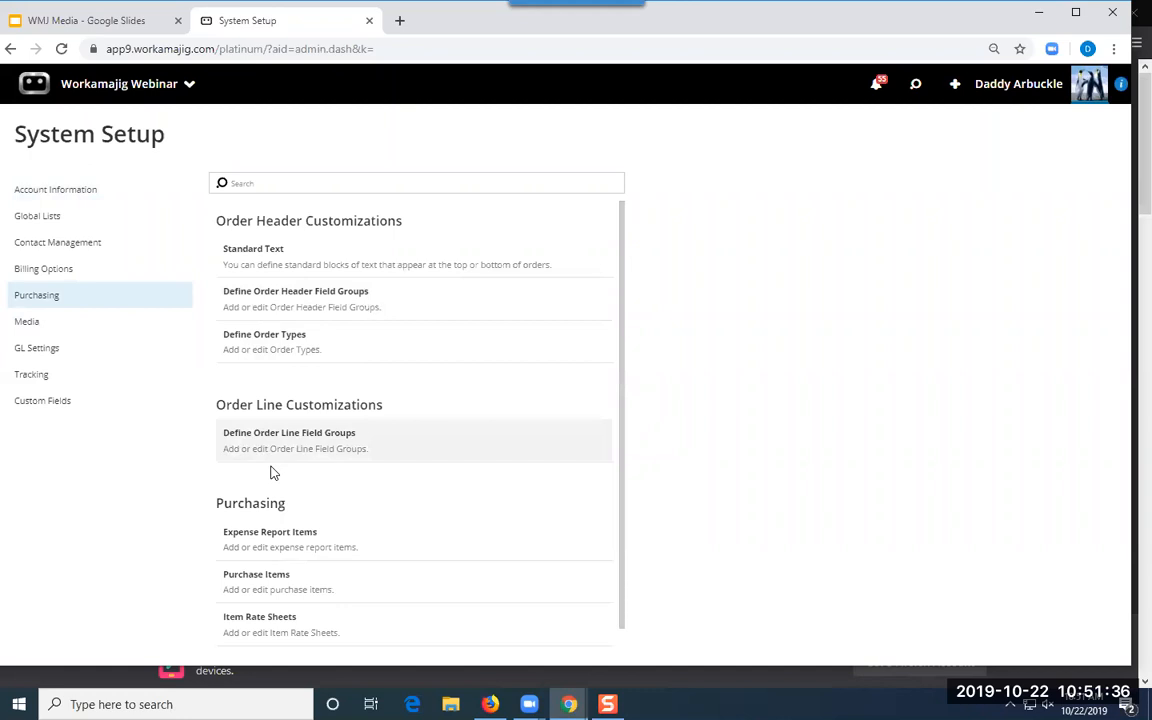
scroll(280, 450, "down", 1)
left_click(266, 402)
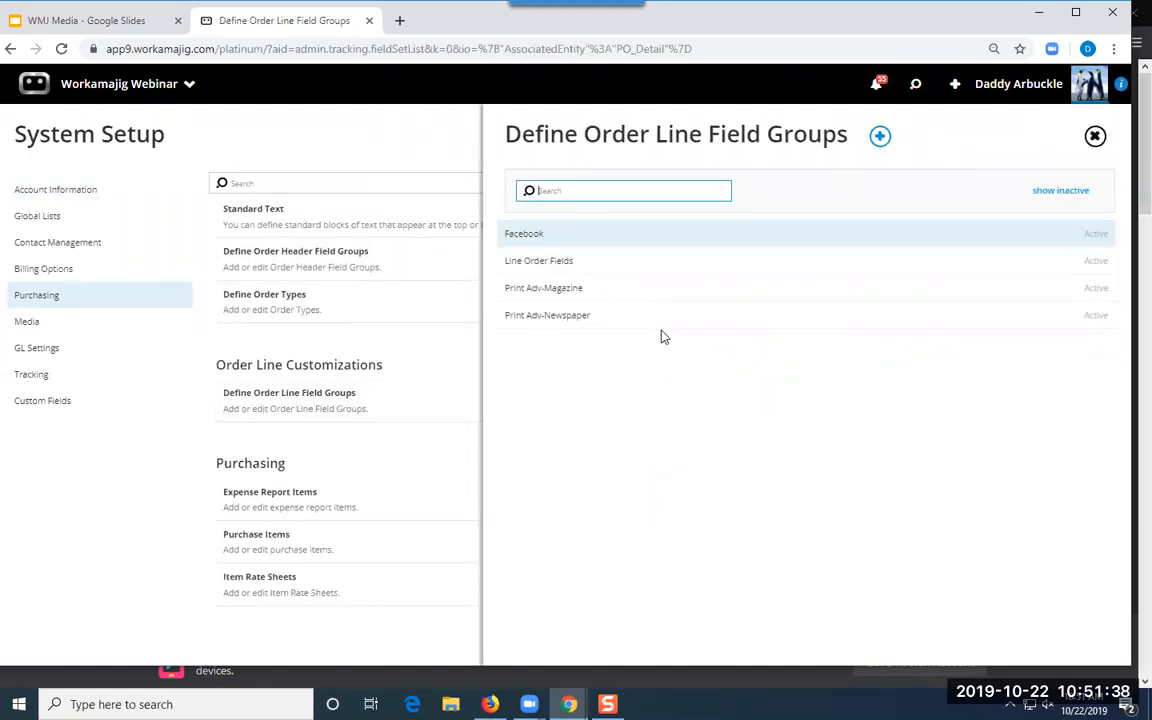
- Add the available Line Order Field to the Facebook field group's layout, between Number of Impressions and Ad Type
left_click(533, 238)
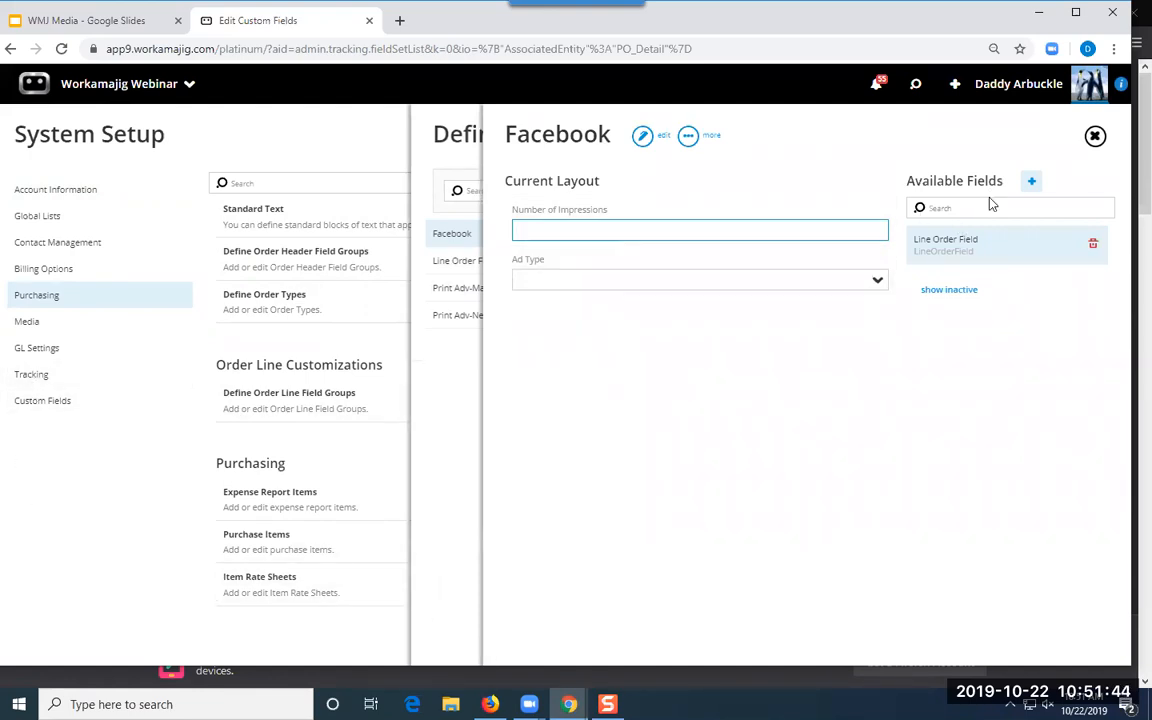
left_click_drag(1005, 252, 561, 398)
left_click_drag(983, 250, 571, 373)
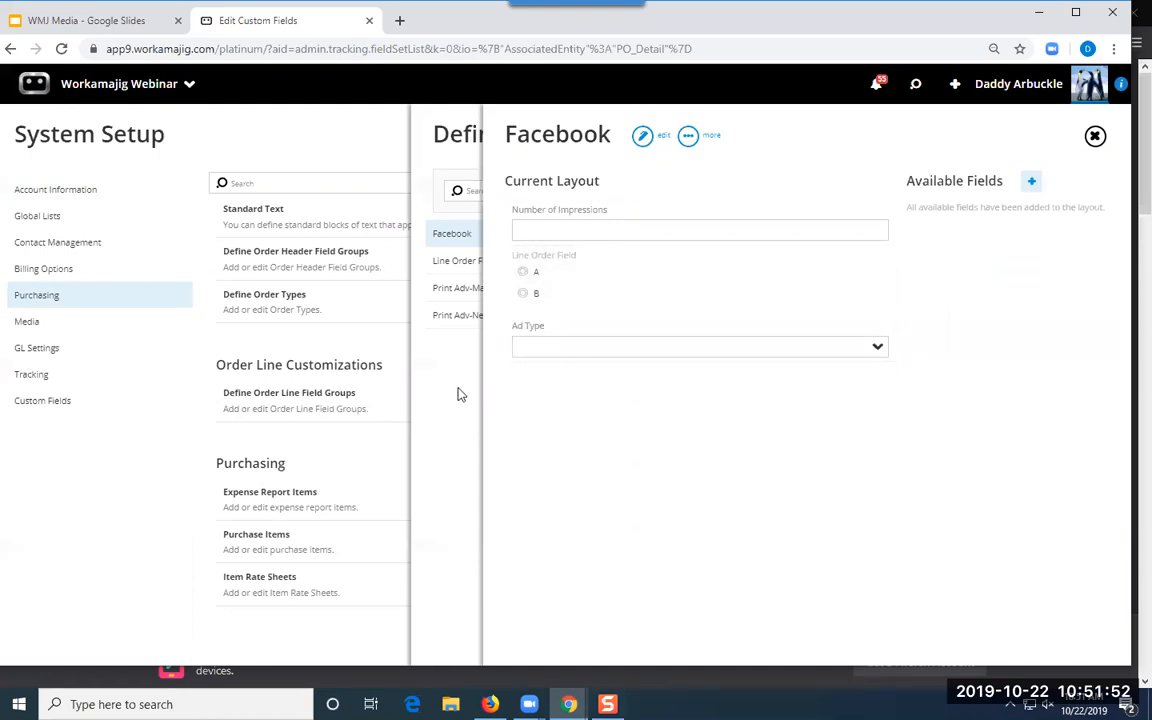
- Examine the options for creating a new custom field, cancel it, and close the order line field groups
left_click(1031, 181)
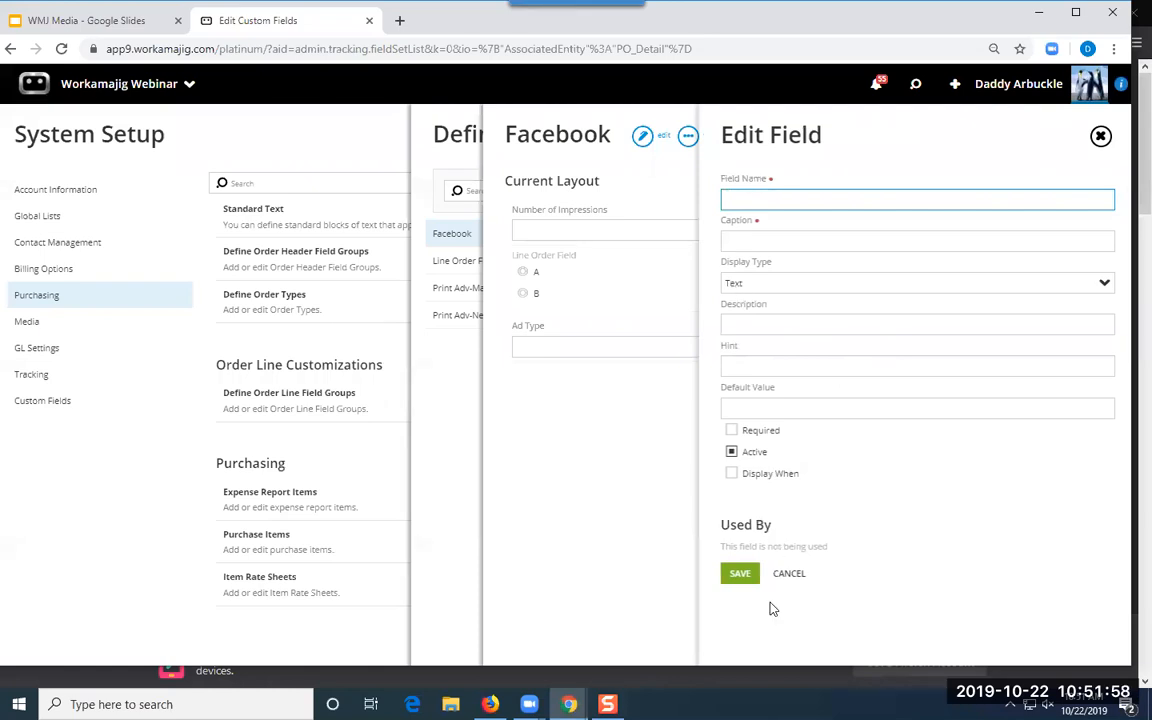
left_click(790, 574)
left_click(420, 415)
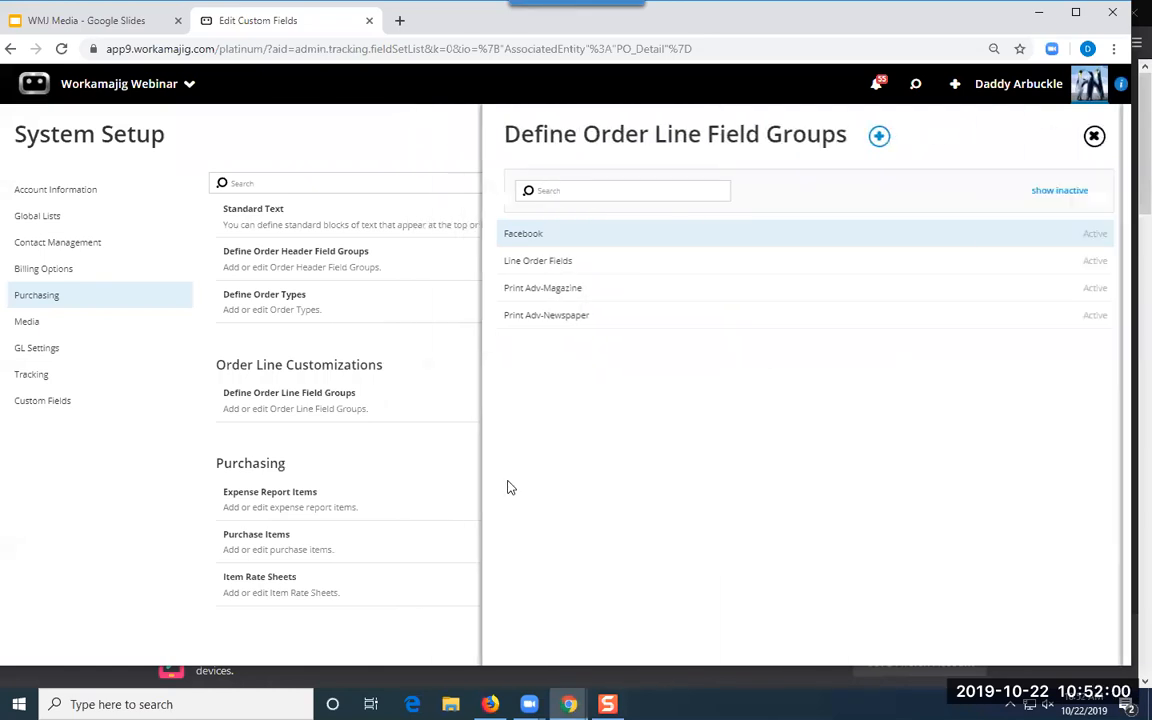
left_click(1094, 135)
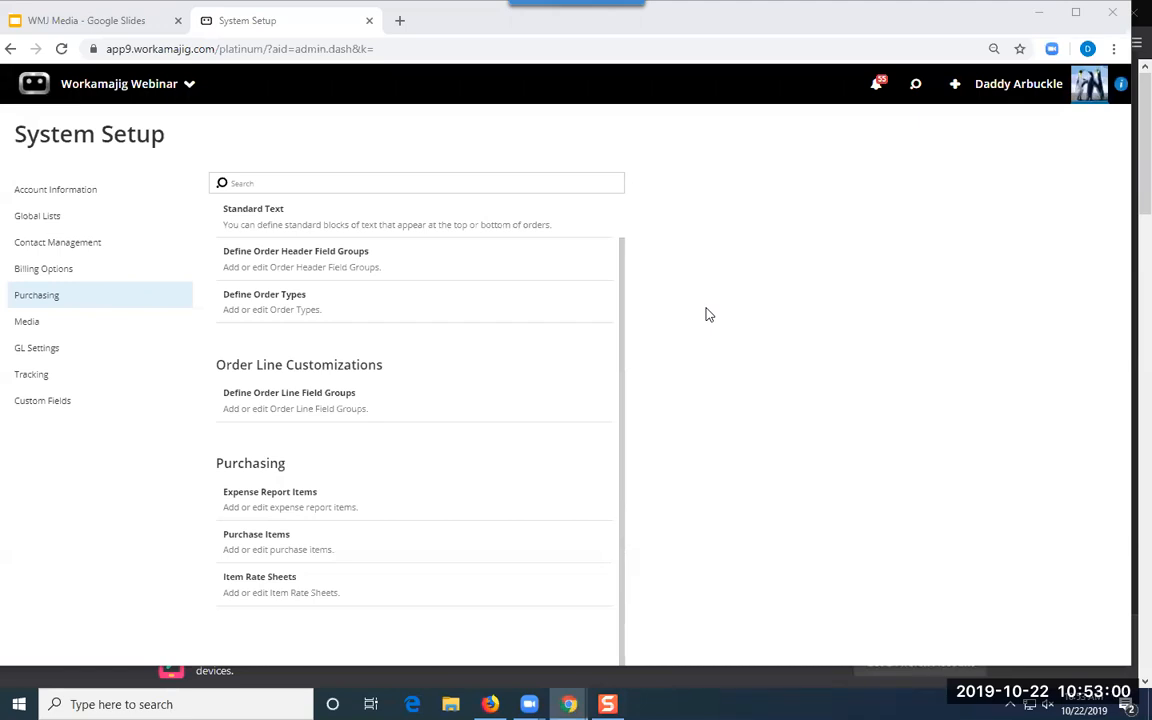
- Open the recently viewed order IO-1041 and review its detail fields, including order type, standard text and special instructions
left_click(912, 88)
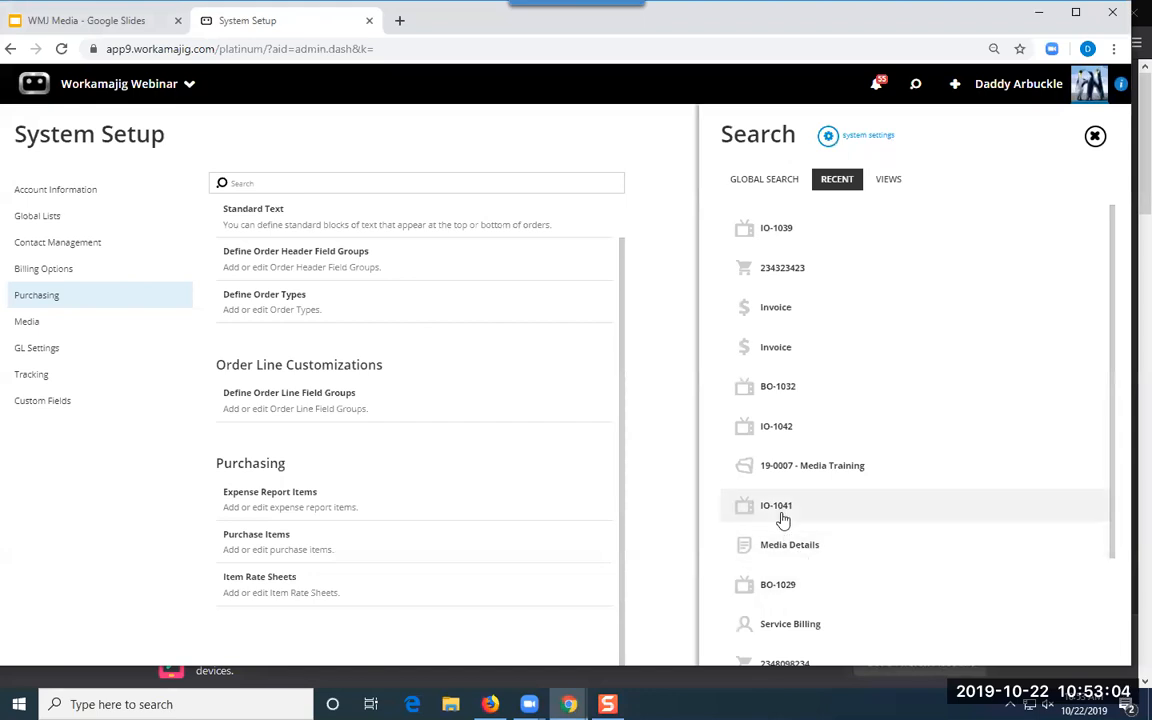
left_click(783, 518)
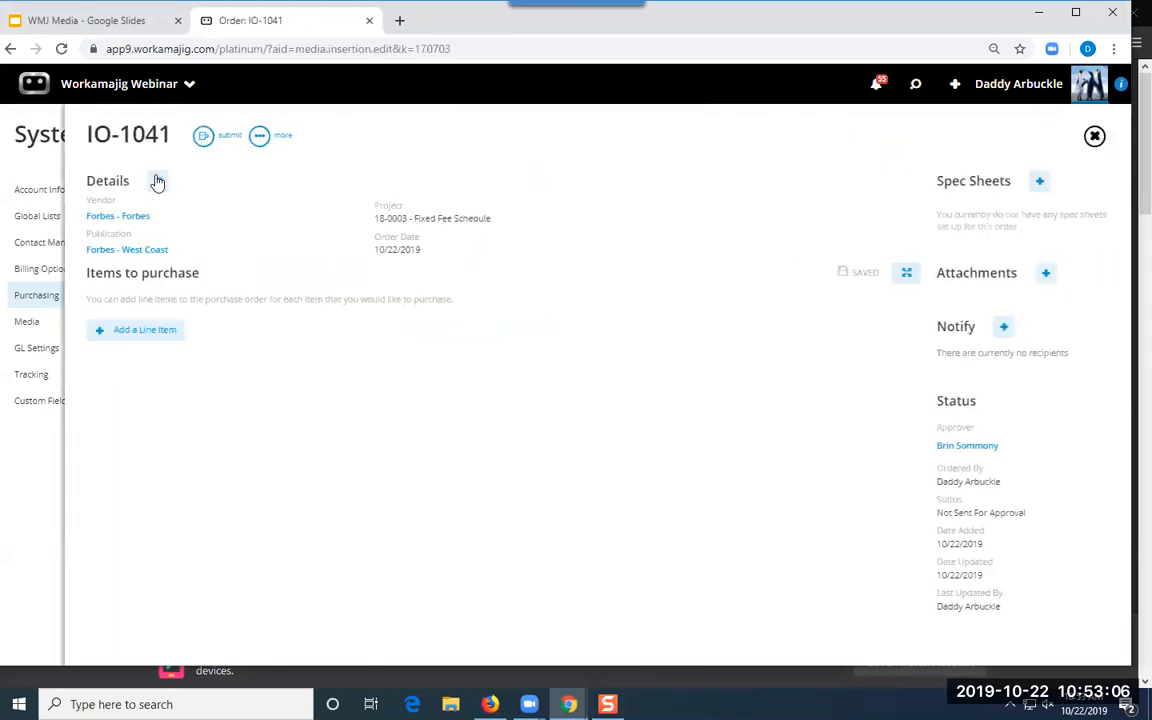
left_click(157, 182)
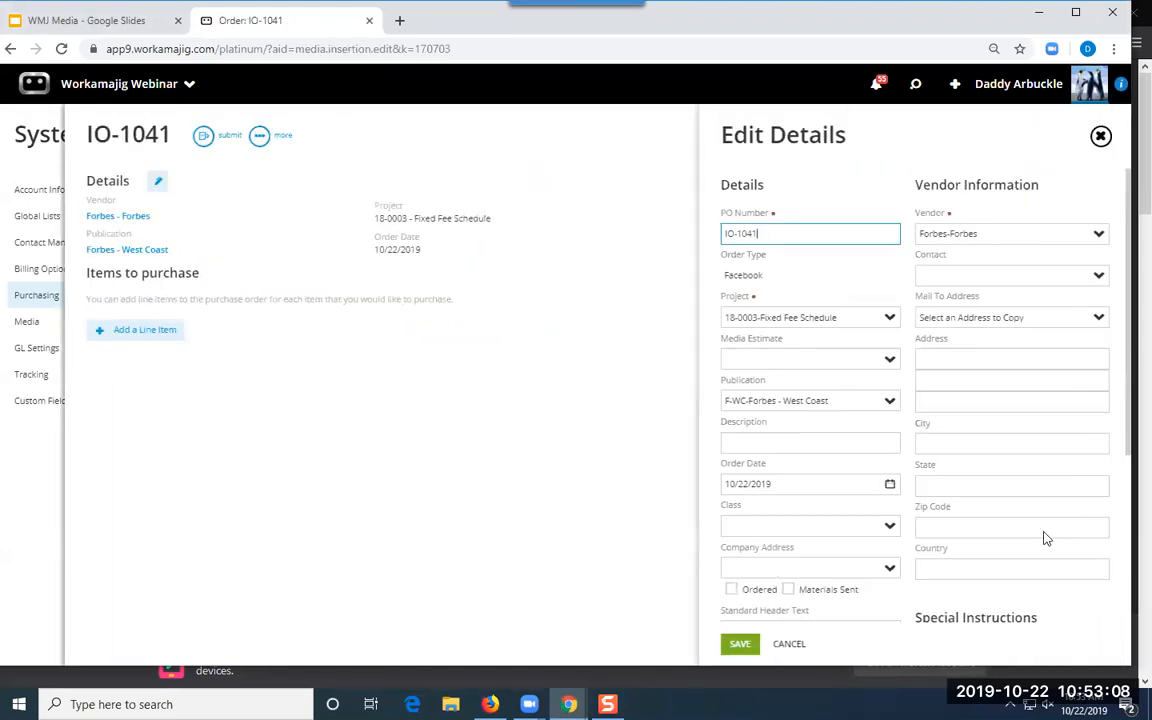
scroll(1043, 538, "down", 3)
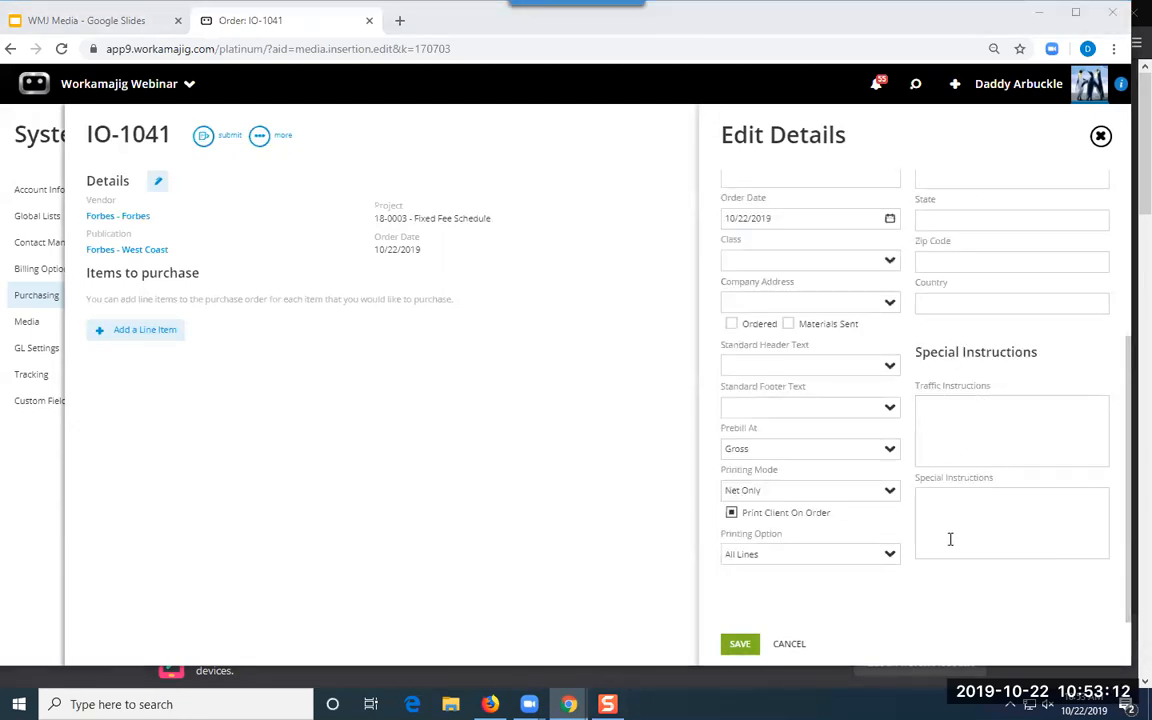
scroll(930, 530, "up", 1)
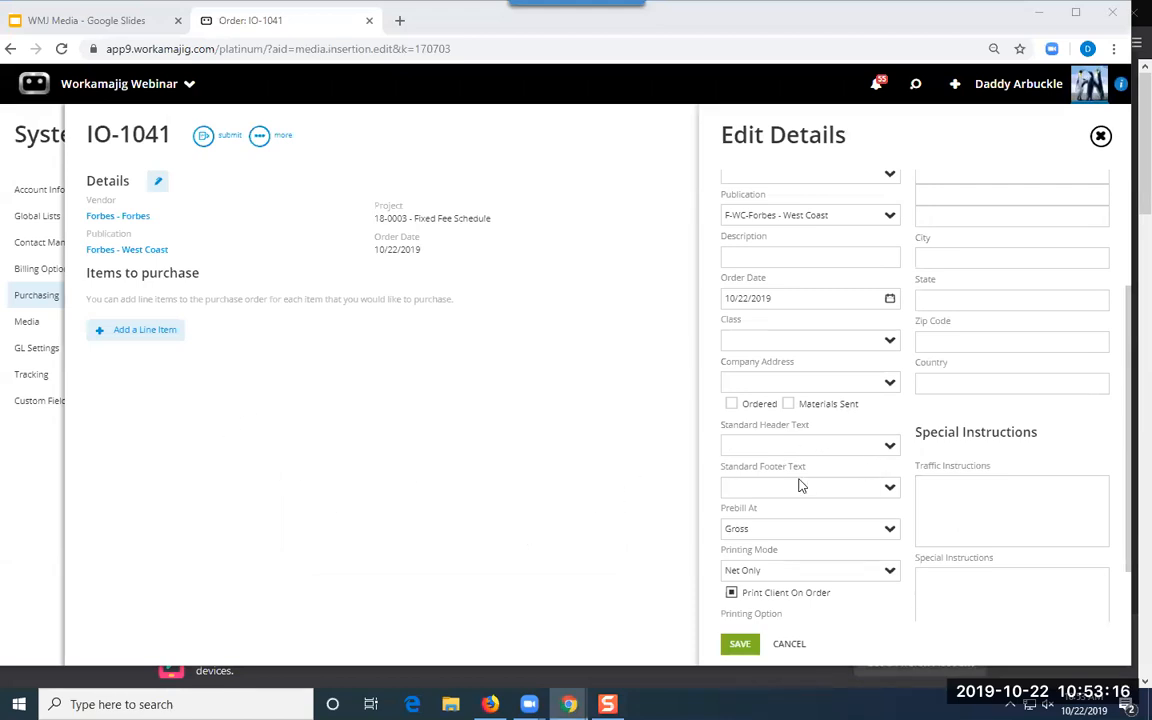
scroll(722, 437, "up", 1)
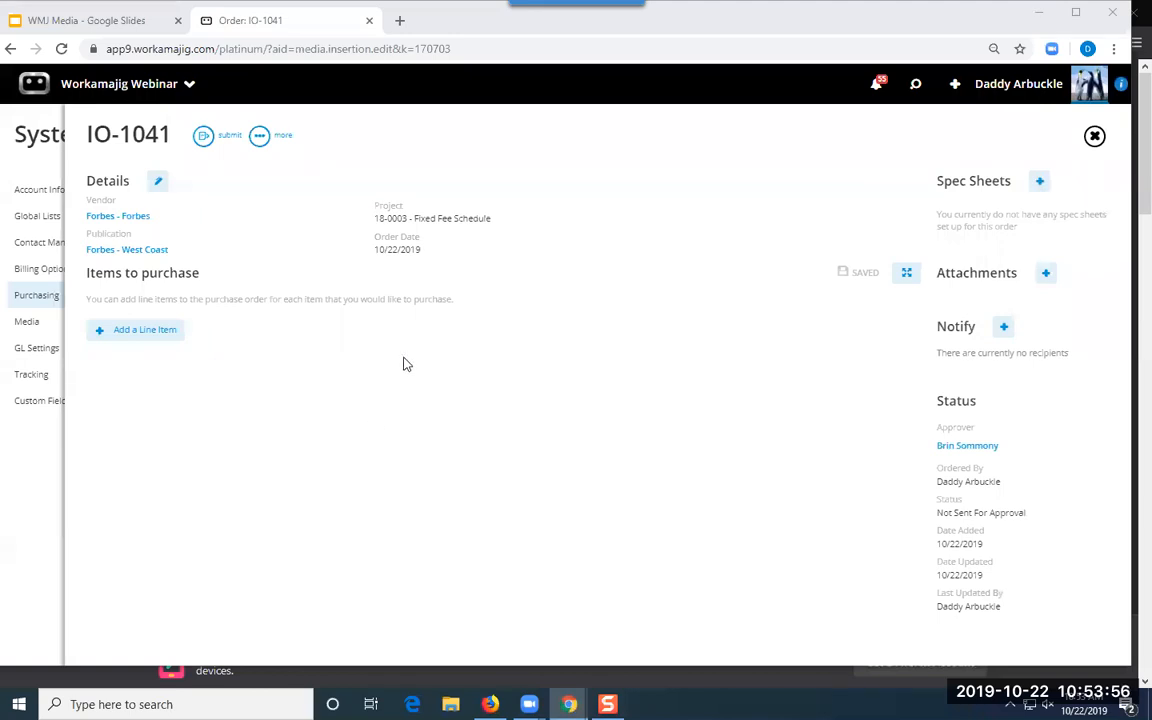
- Return to Today - Media and open order BO-1029 from the open broadcast orders
left_click(120, 92)
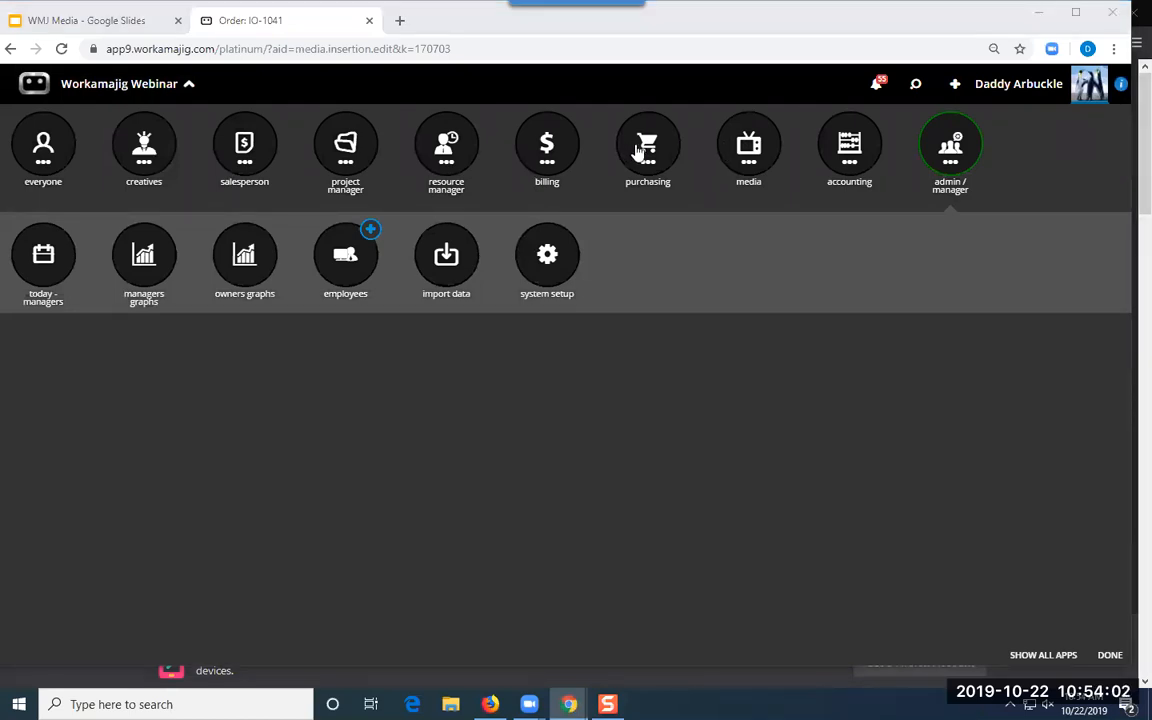
left_click(748, 146)
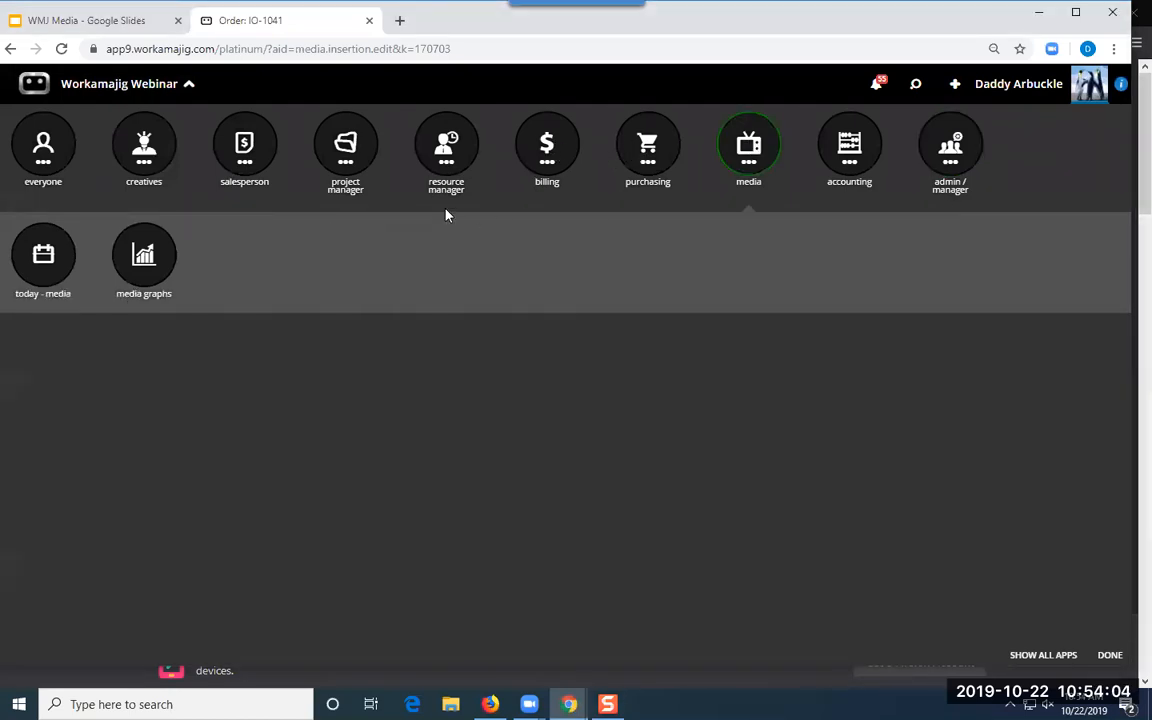
left_click(32, 262)
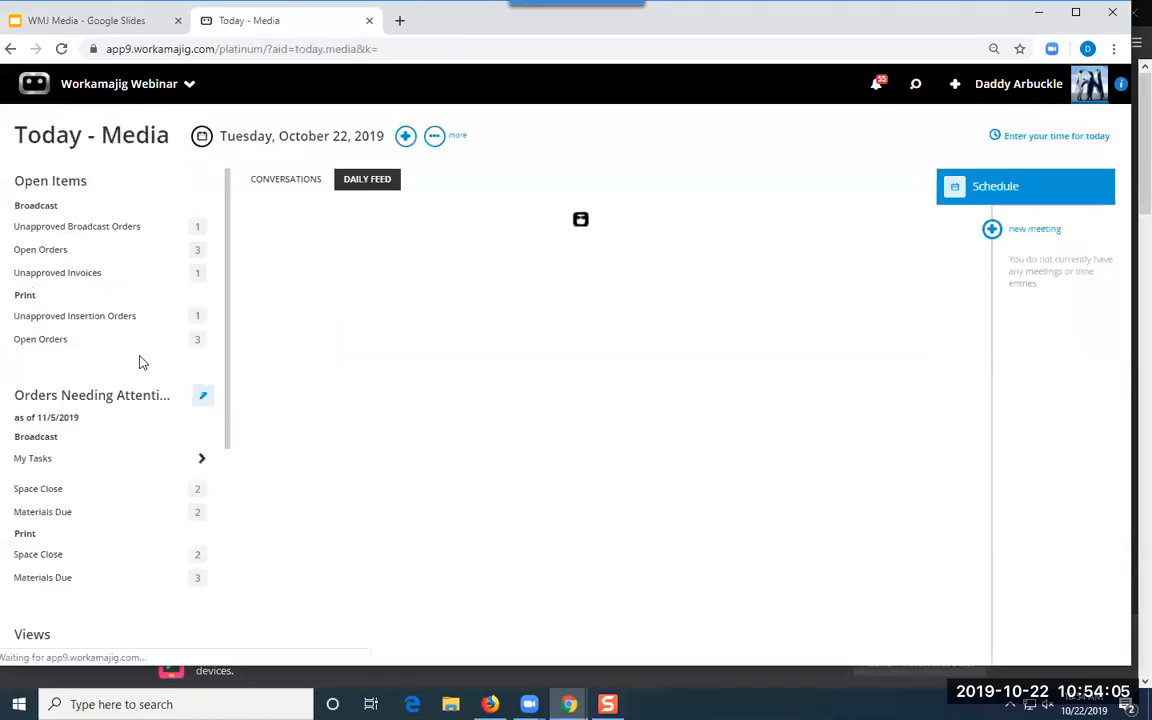
left_click(50, 252)
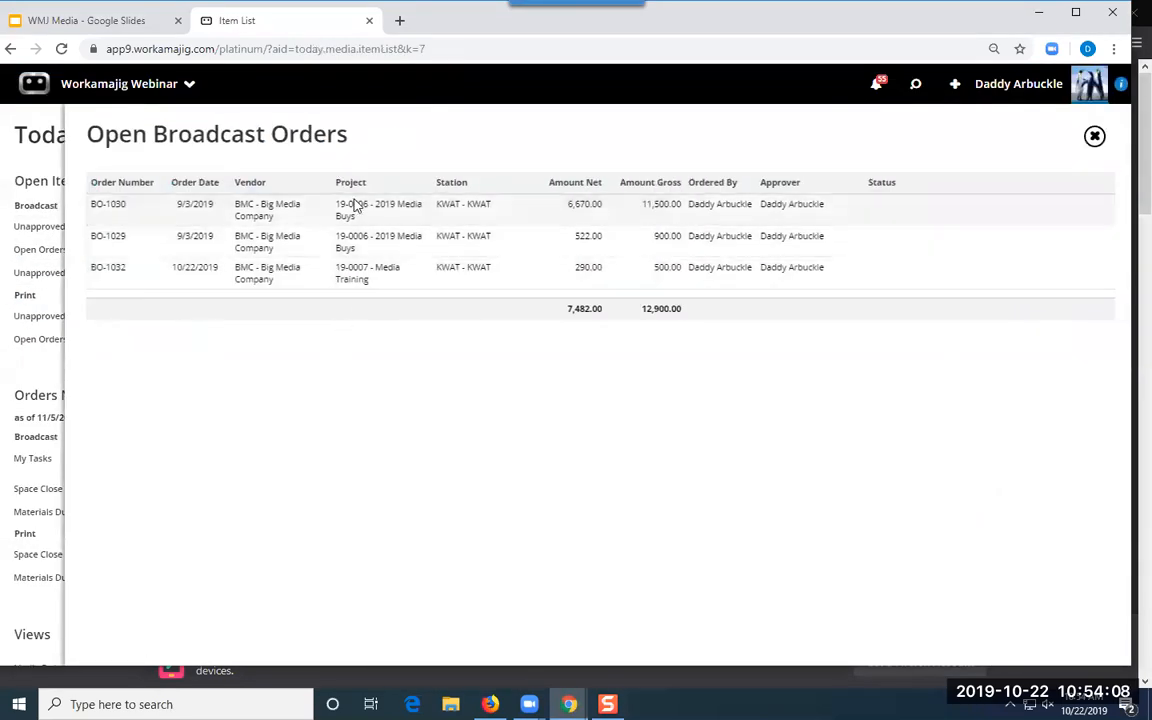
left_click(358, 245)
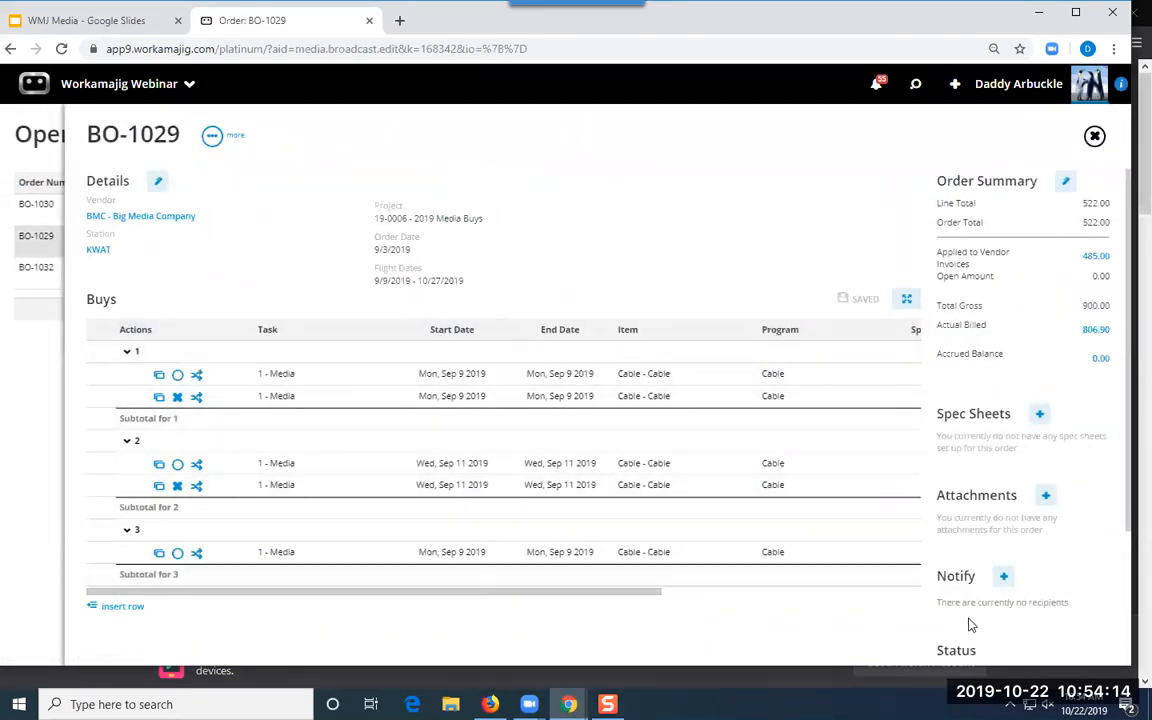
- Review the status, billed amounts and available order actions of BO-1029, and return to the Today - Media page
scroll(968, 624, "down", 3)
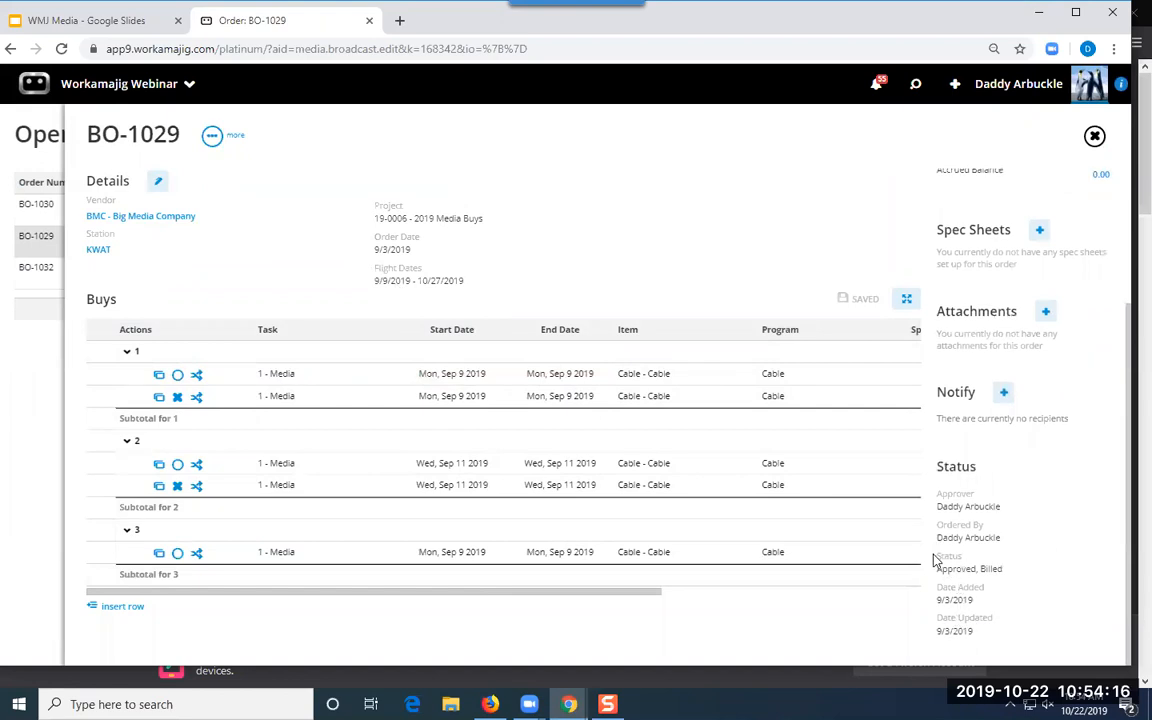
scroll(935, 560, "up", 2)
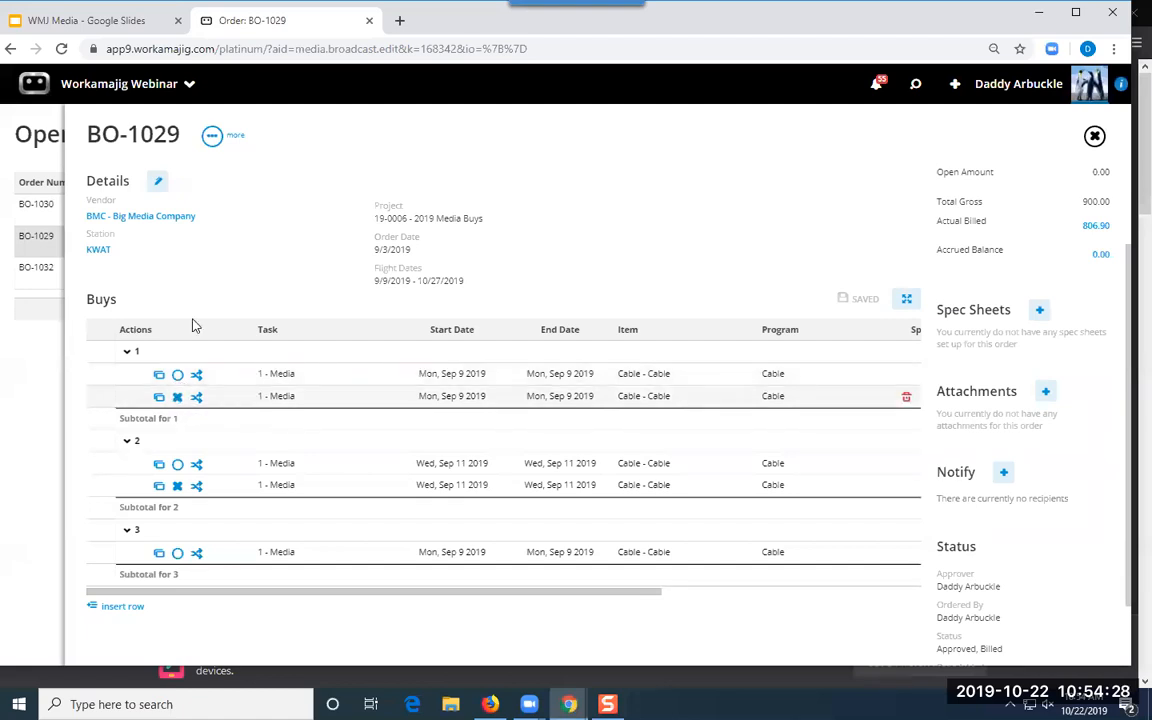
left_click(212, 136)
left_click(134, 168)
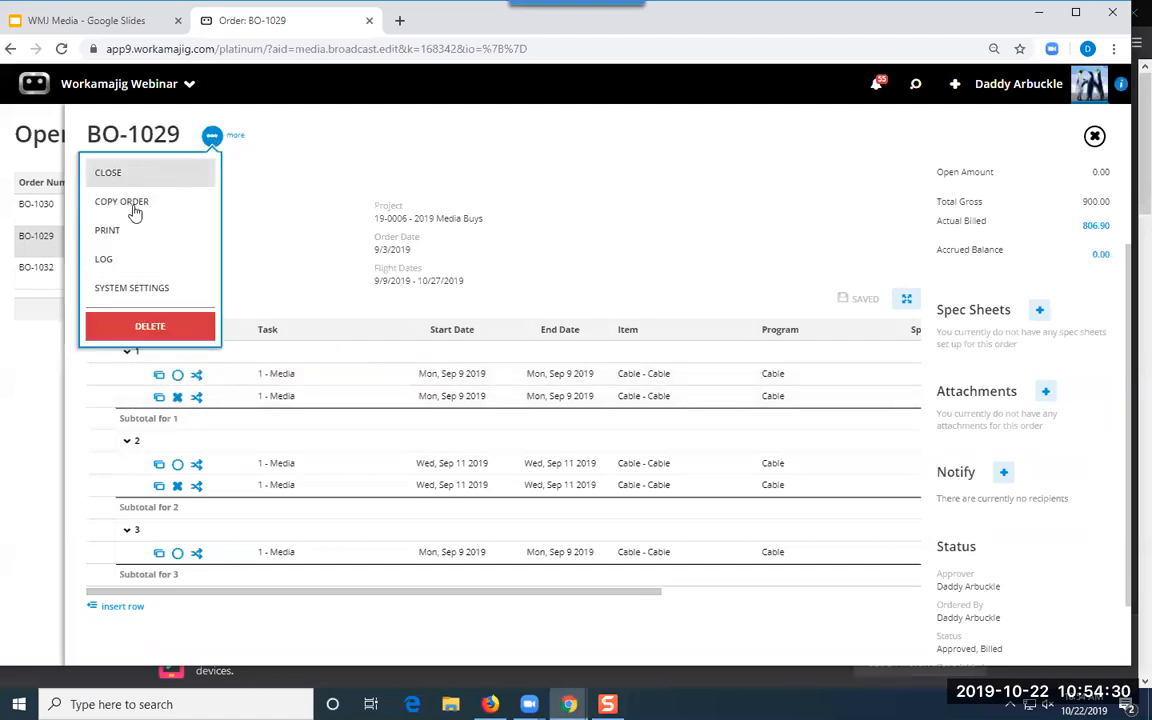
left_click(42, 415)
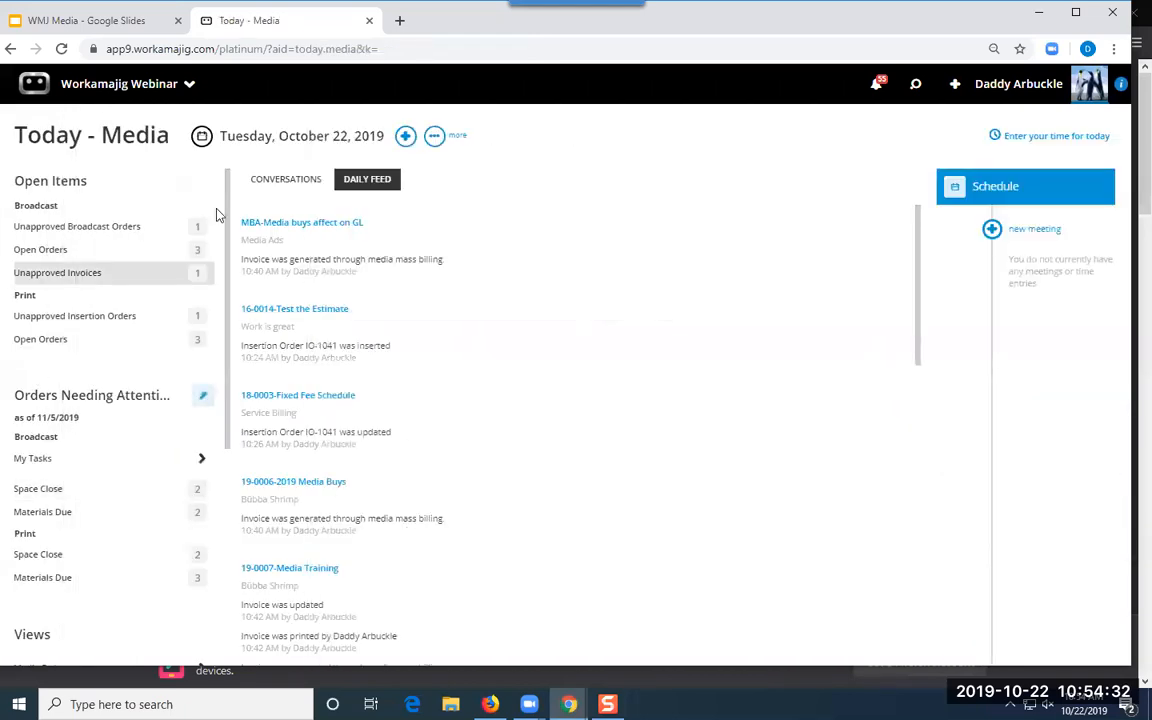
- Open the print orders nearing space close from Orders Needing Attention and select all of them in Print Traffic
scroll(90, 550, "down", 1)
scroll(90, 556, "down", 3)
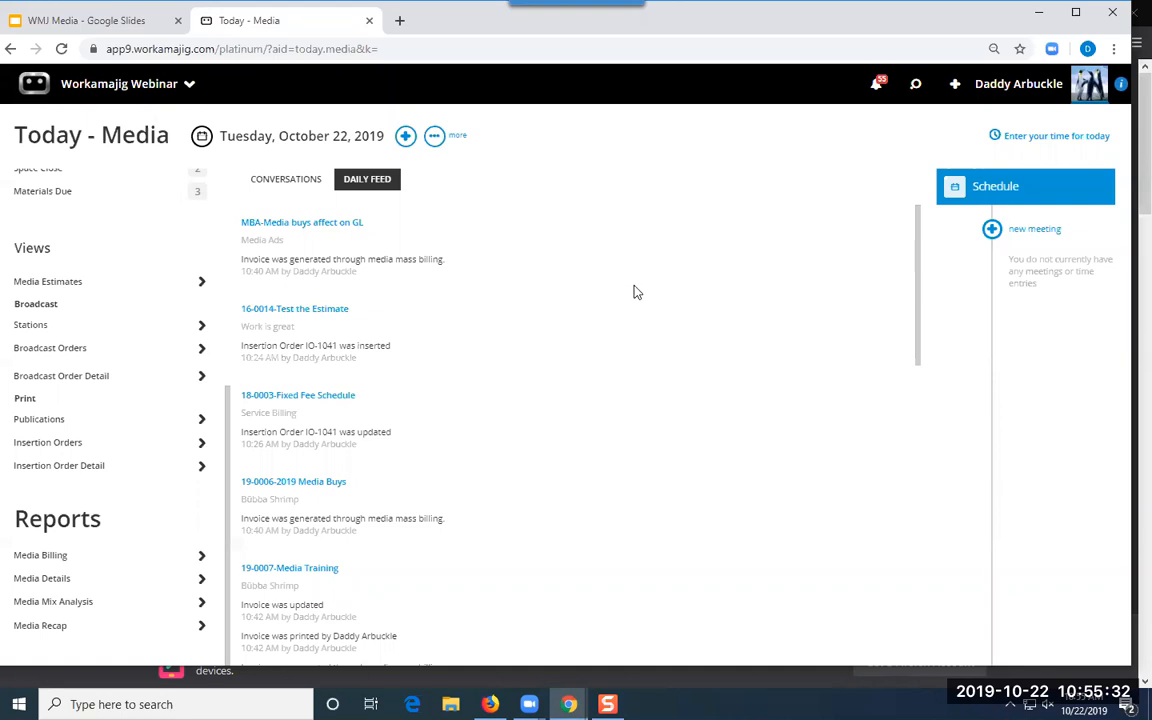
scroll(15, 478, "up", 3)
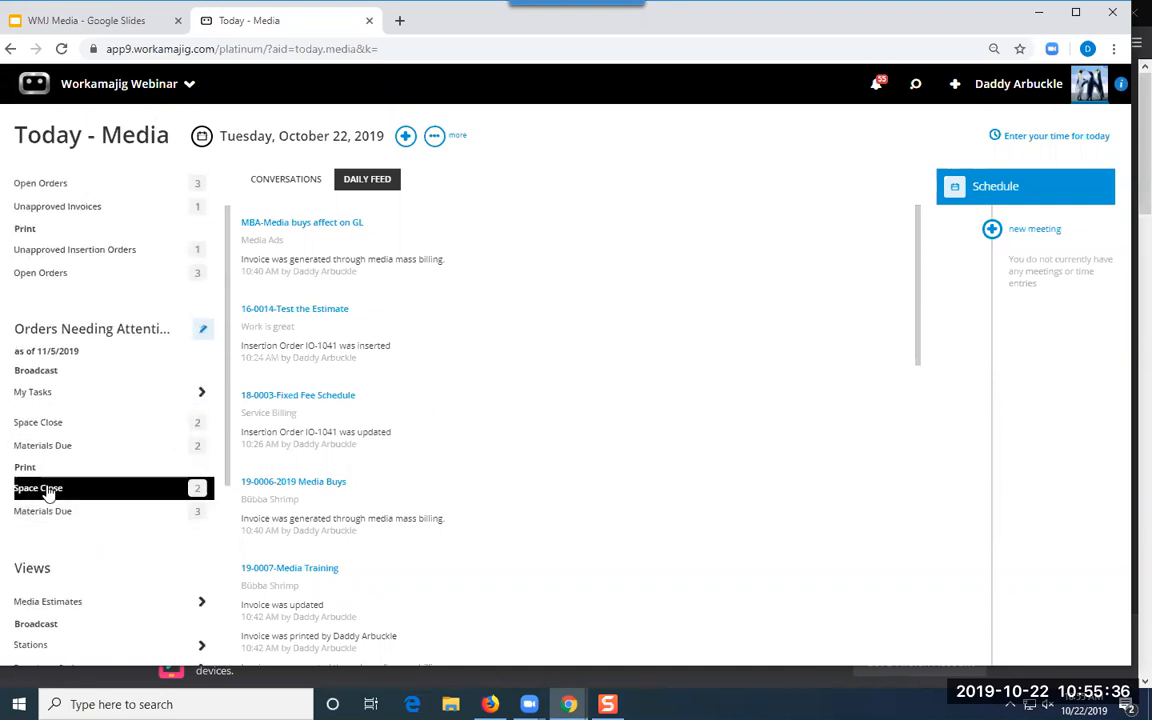
left_click(18, 490)
left_click(295, 224)
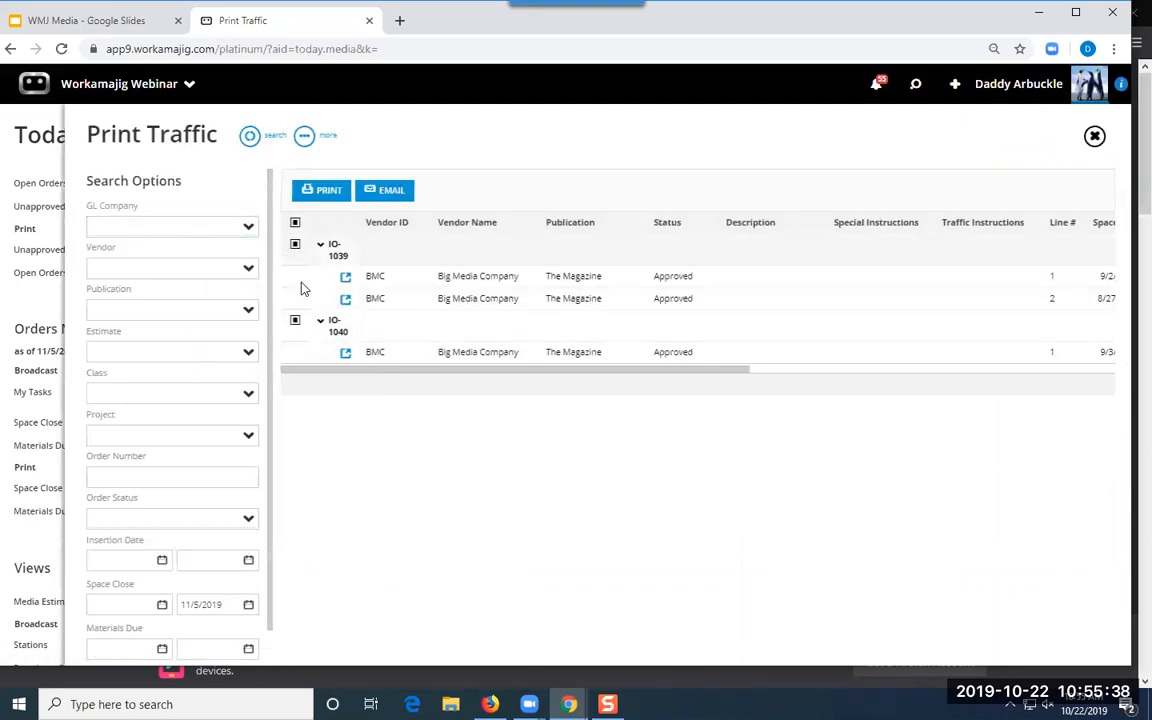
- Review the options for emailing the selected insertion orders, and return to Today - Media without sending
left_click(385, 191)
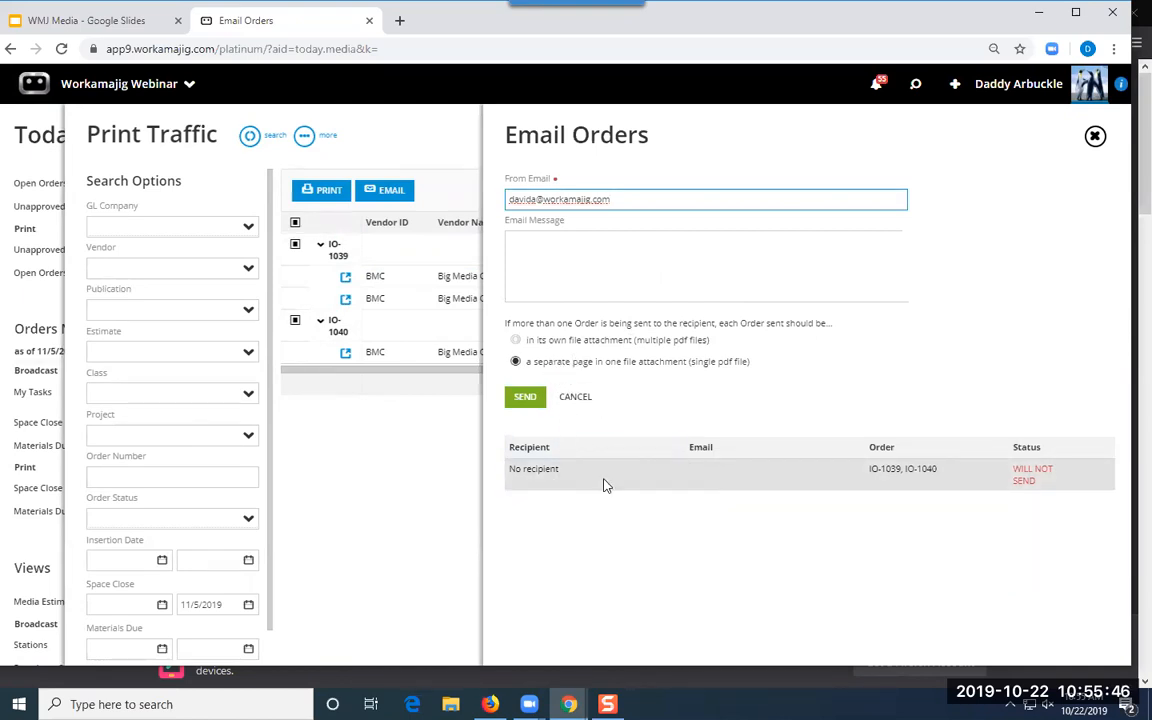
left_click(710, 408)
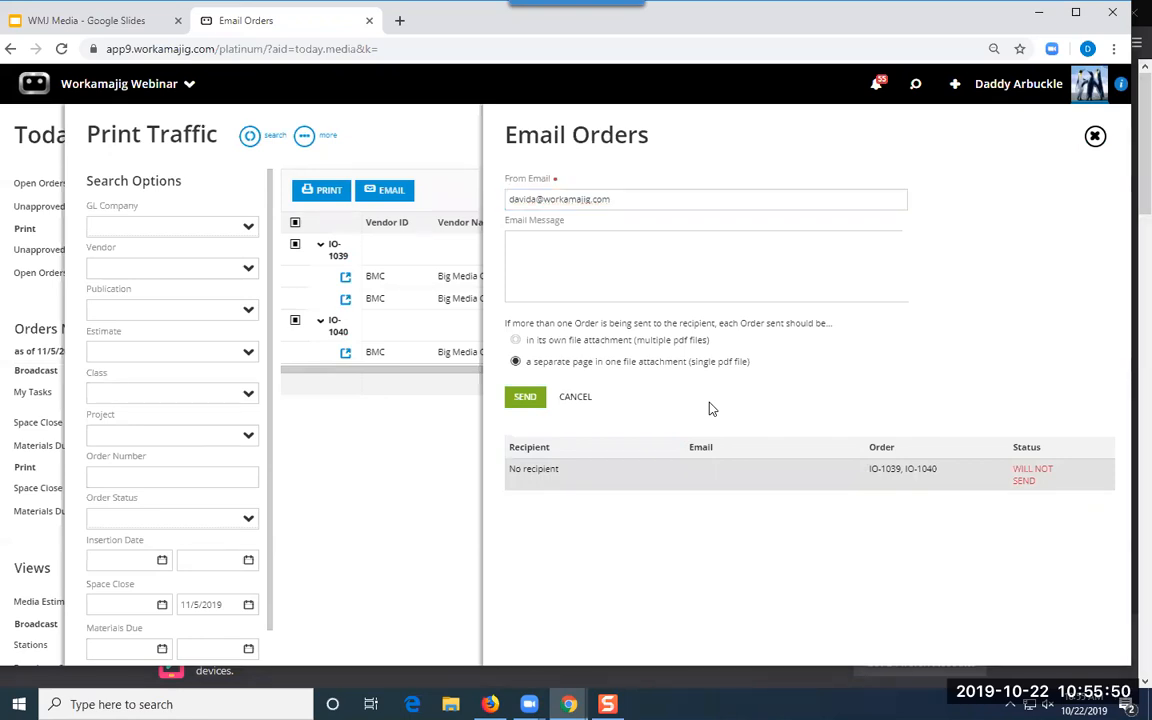
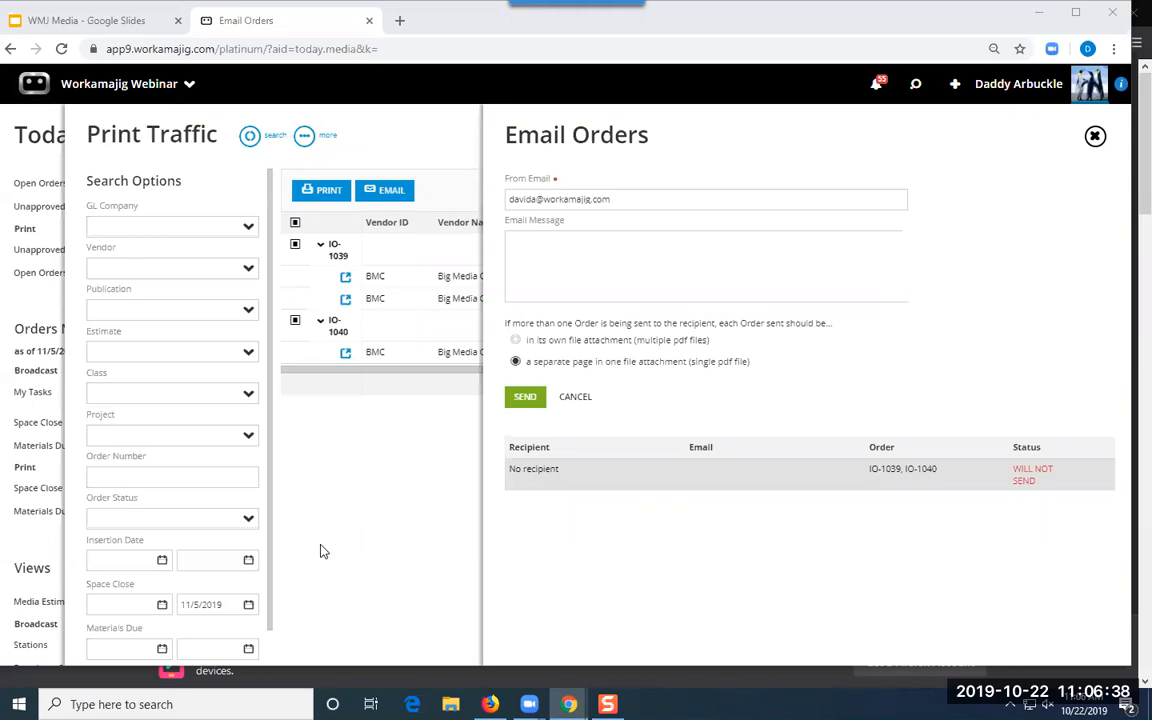
left_click(15, 314)
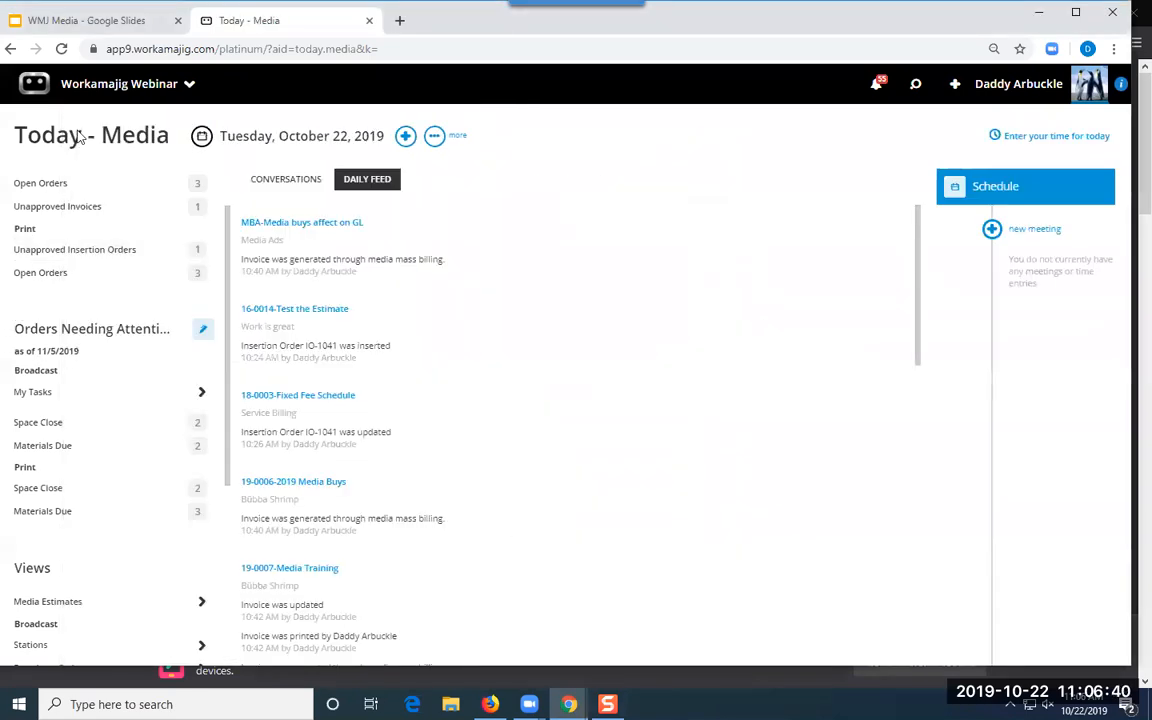
- Open Broadcast Items from the Media section of System Setup and expand the Cable item
left_click(121, 88)
left_click(952, 150)
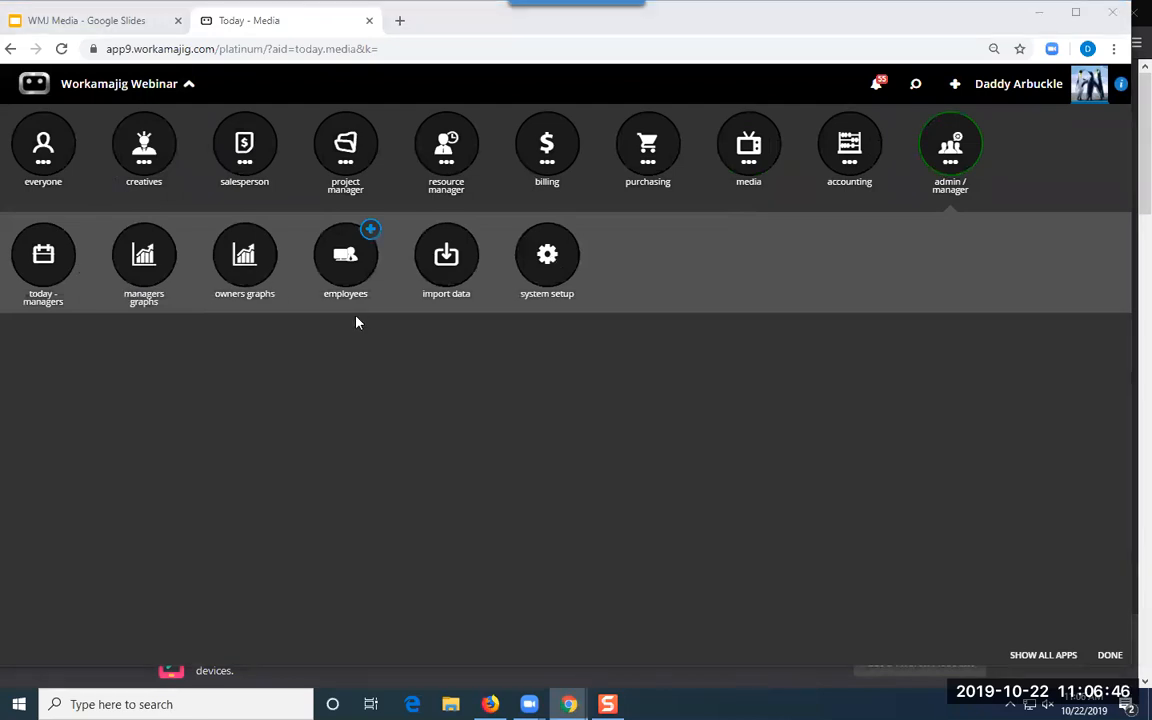
left_click(547, 256)
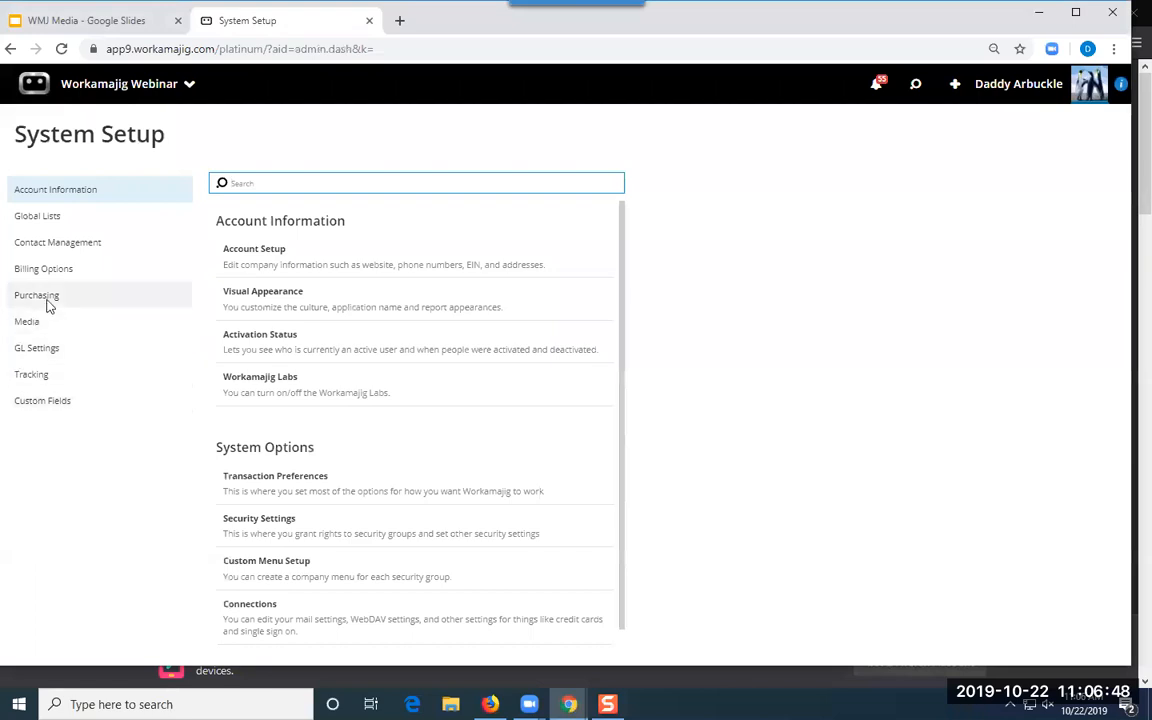
left_click(39, 321)
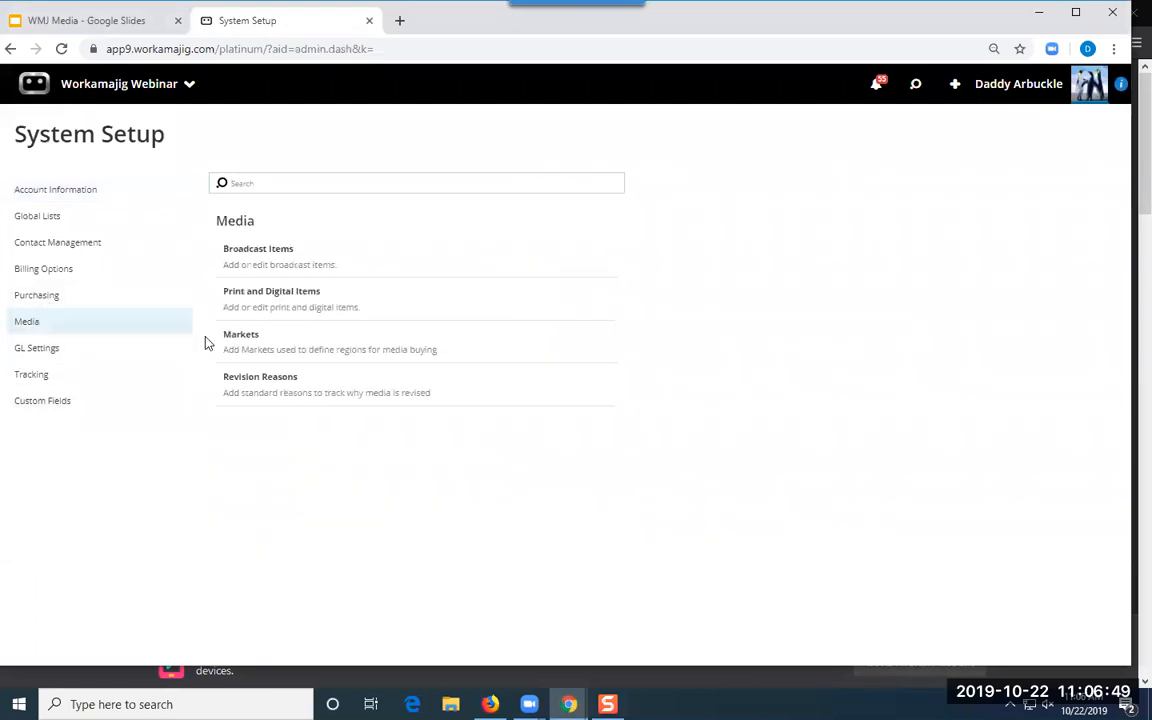
left_click(236, 272)
left_click(170, 245)
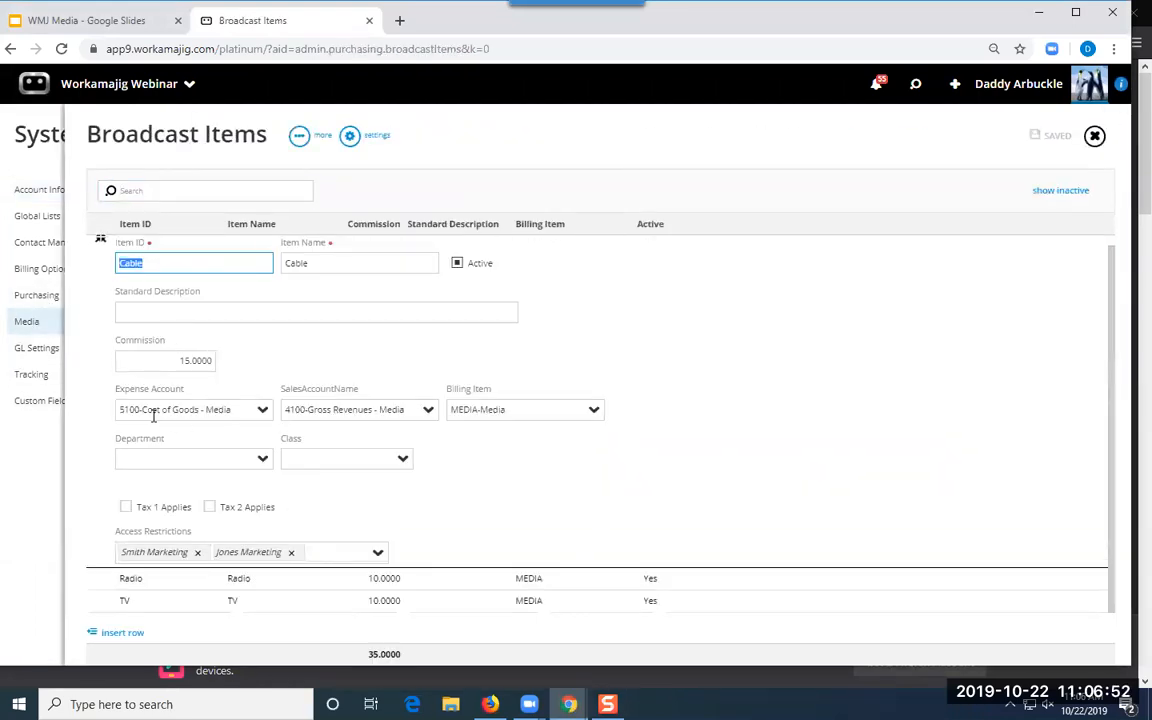
- Examine the Cable item's expense account, sales account and billing item
left_click(198, 406)
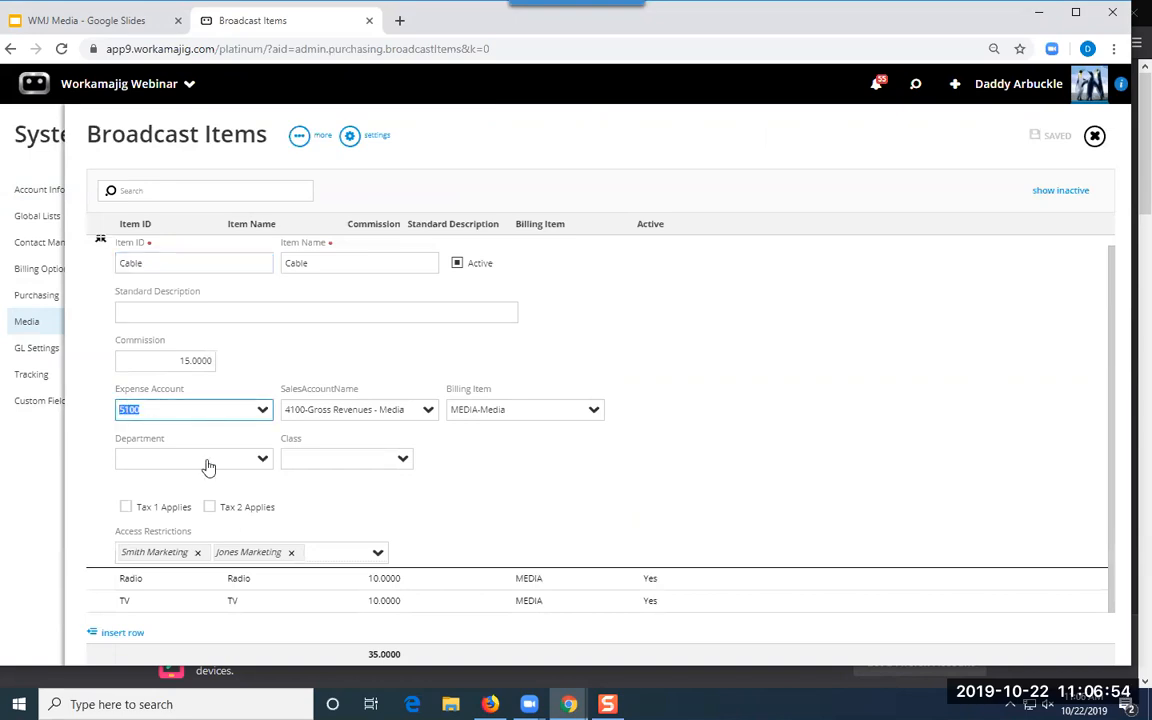
left_click(283, 410)
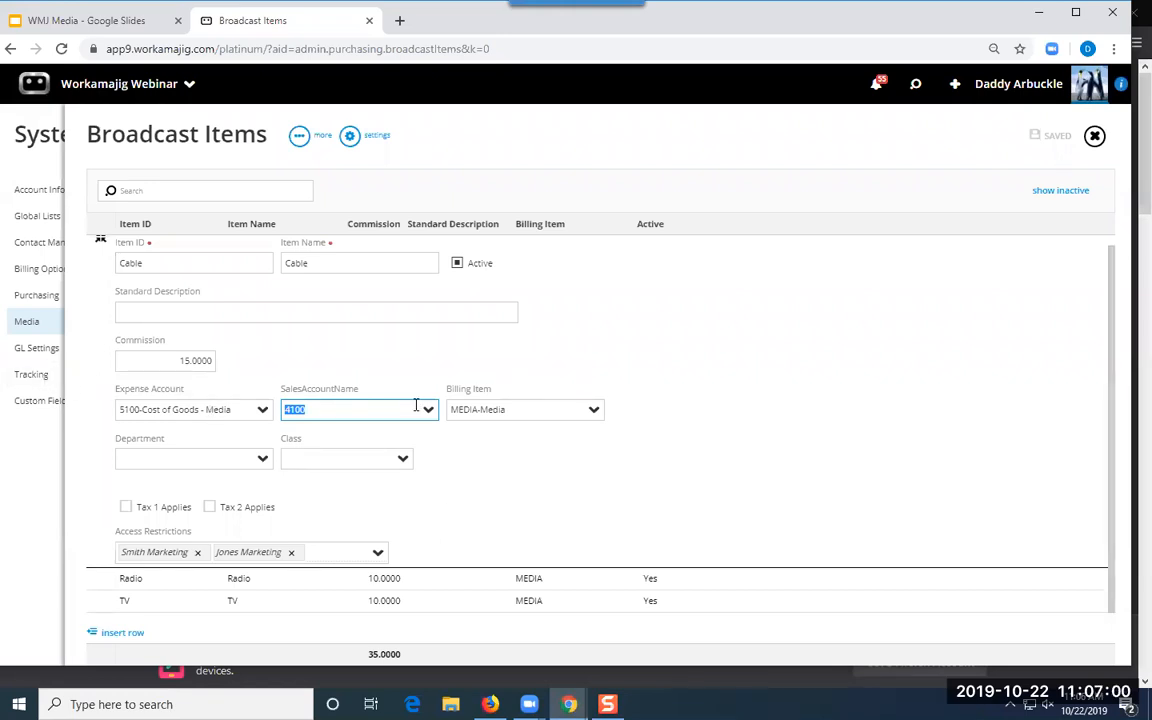
left_click(531, 401)
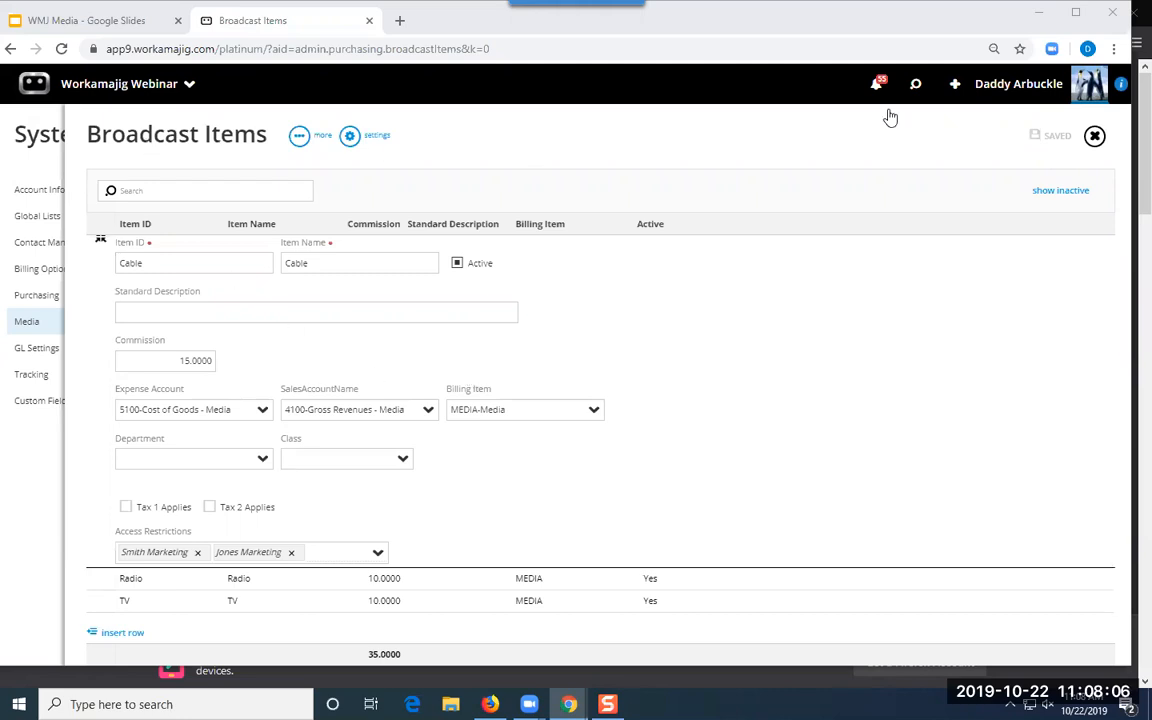
- Open the recently viewed vendor invoice for Big Media Company
left_click(955, 84)
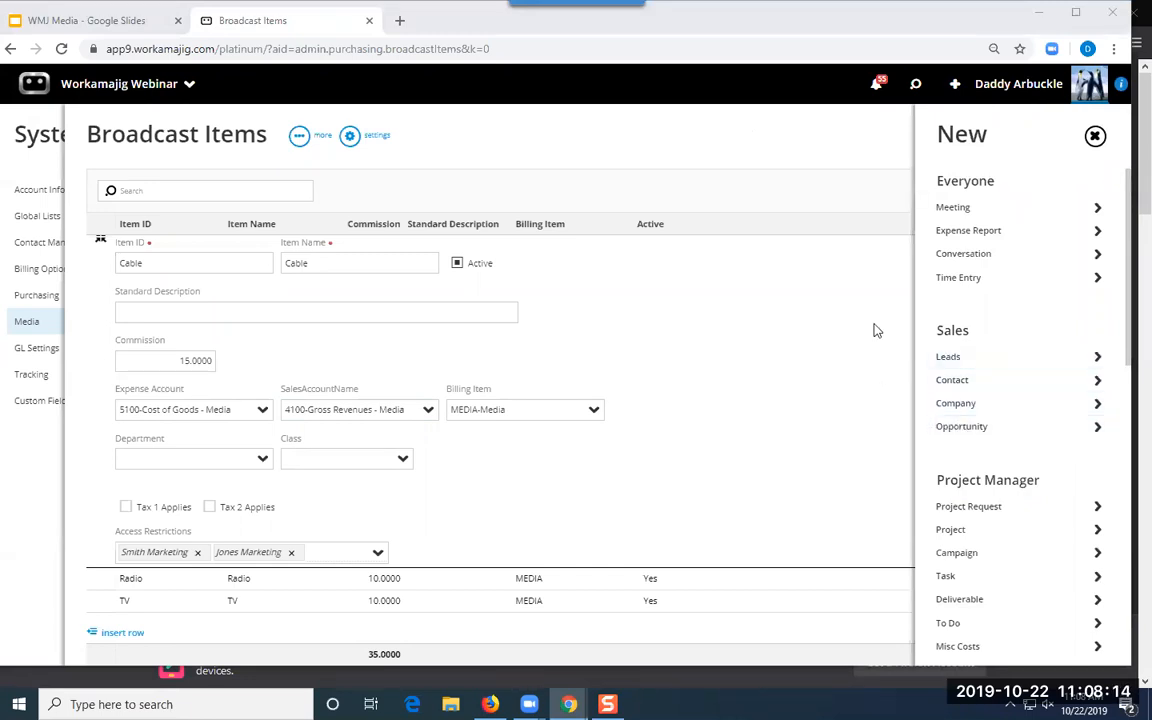
left_click(915, 85)
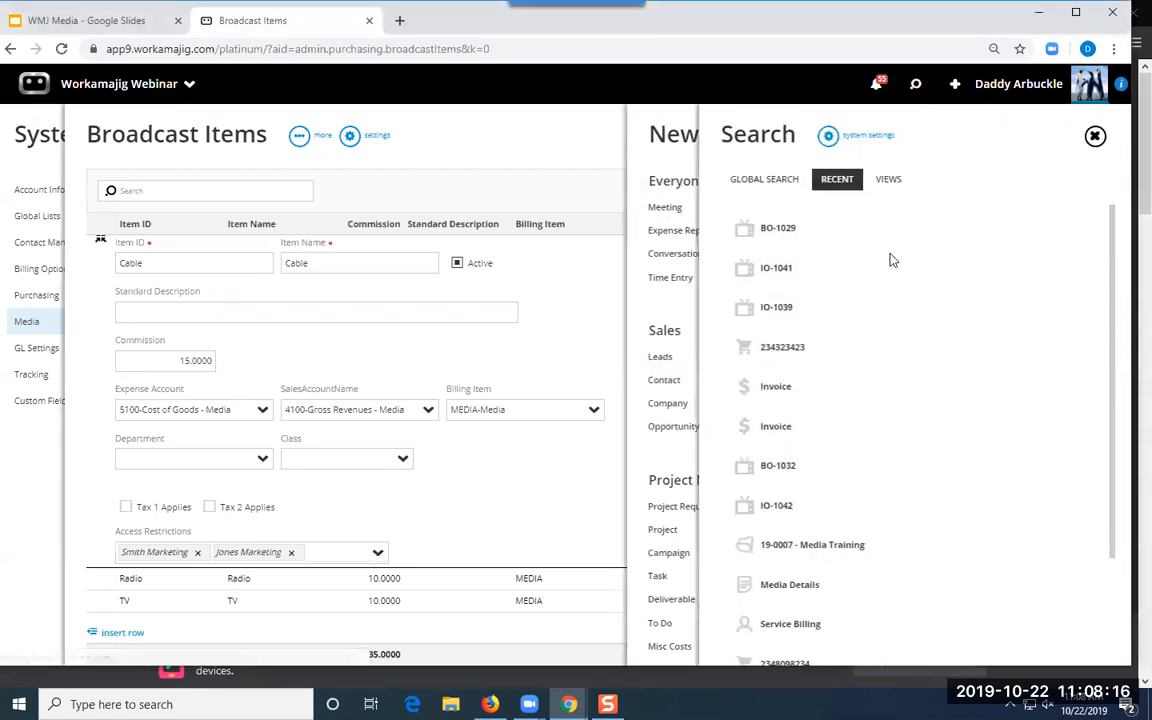
left_click(800, 350)
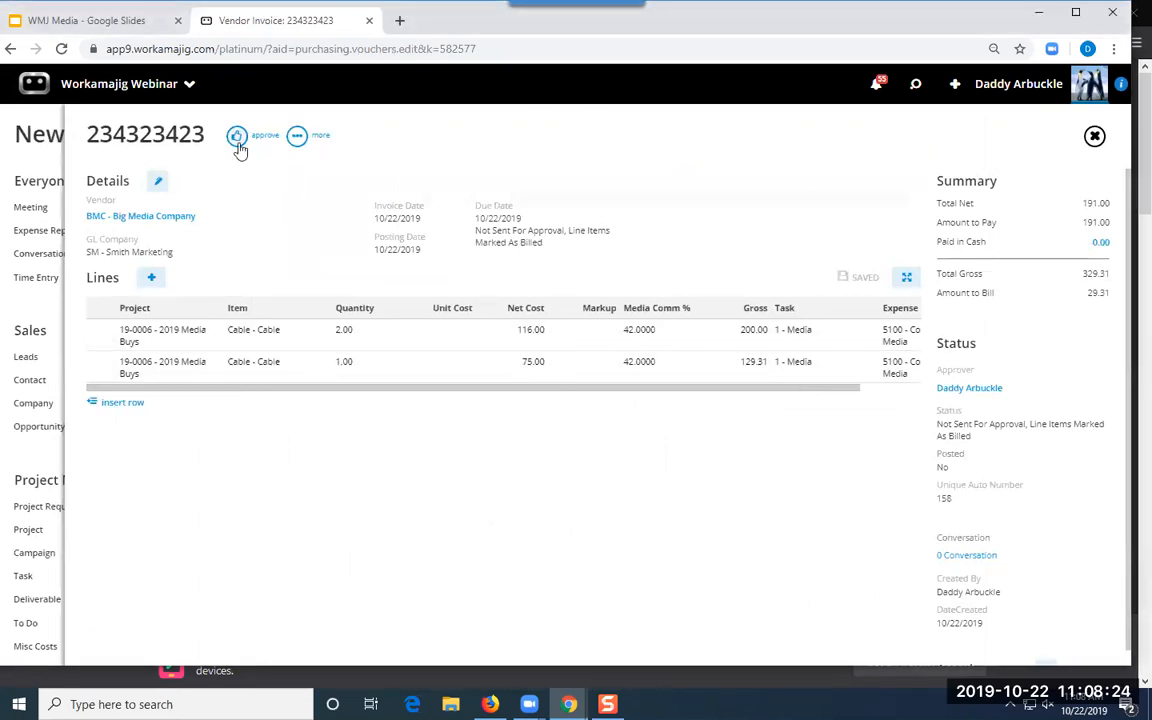
- Review the broadcast orders available for adding to the vendor invoice's lines, and return to the invoice without selecting any
left_click(152, 285)
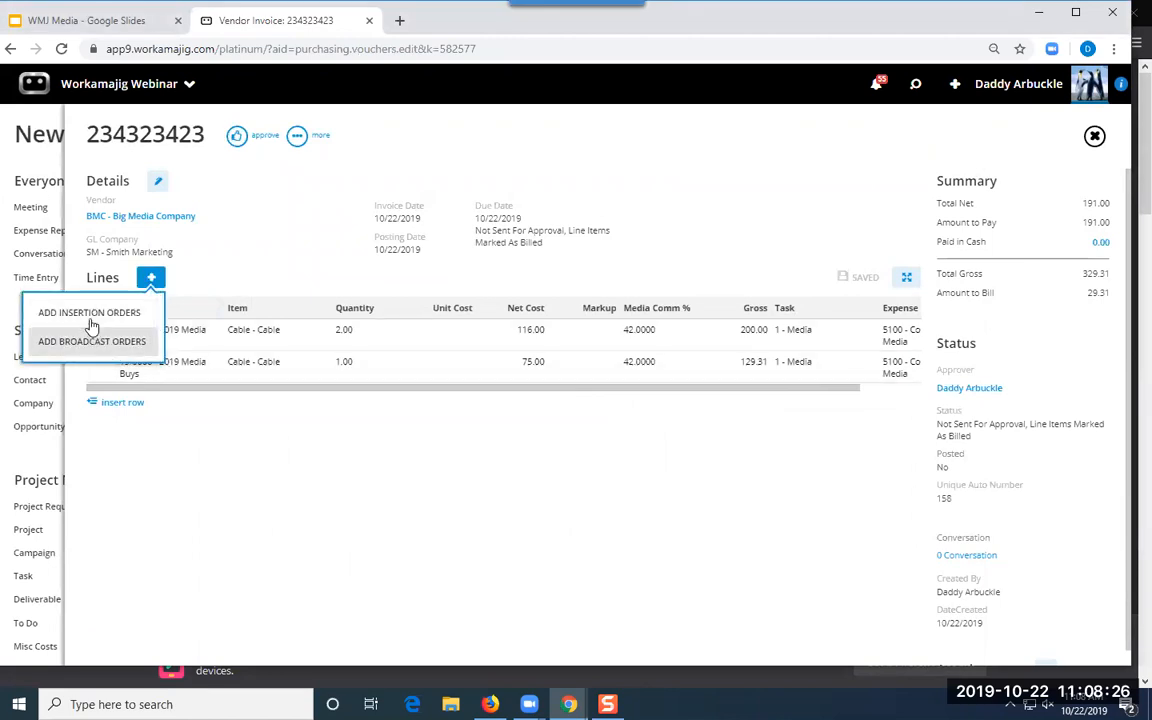
left_click(92, 342)
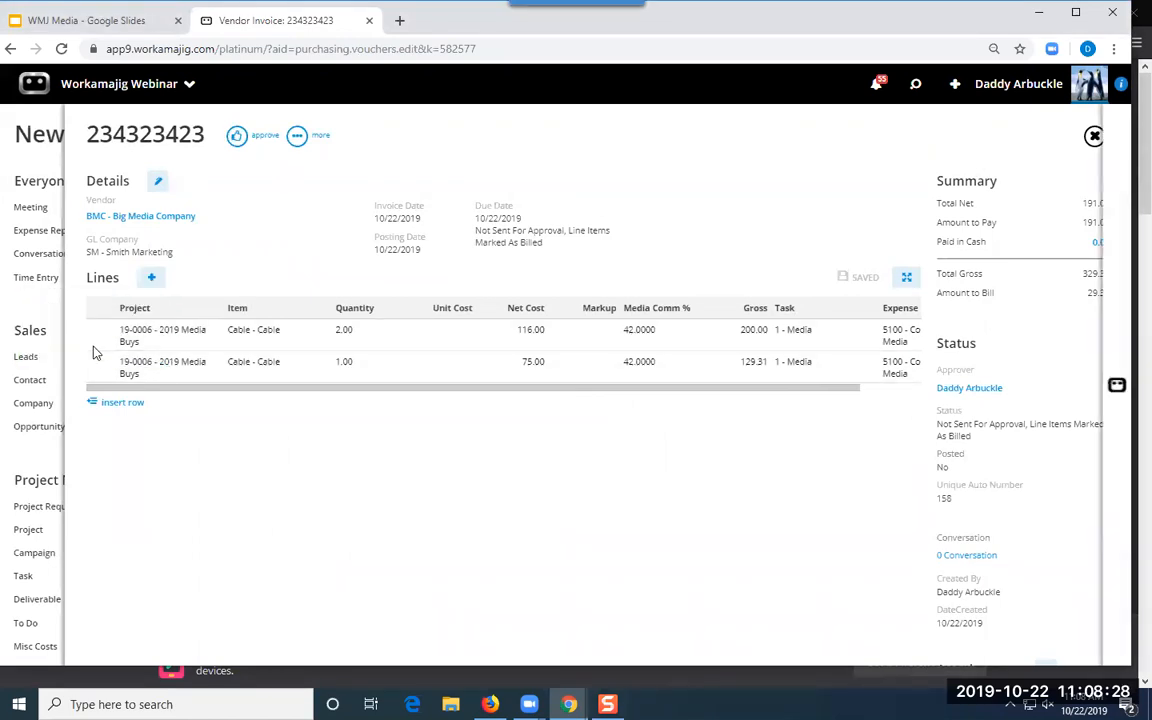
scroll(288, 495, "down", 2)
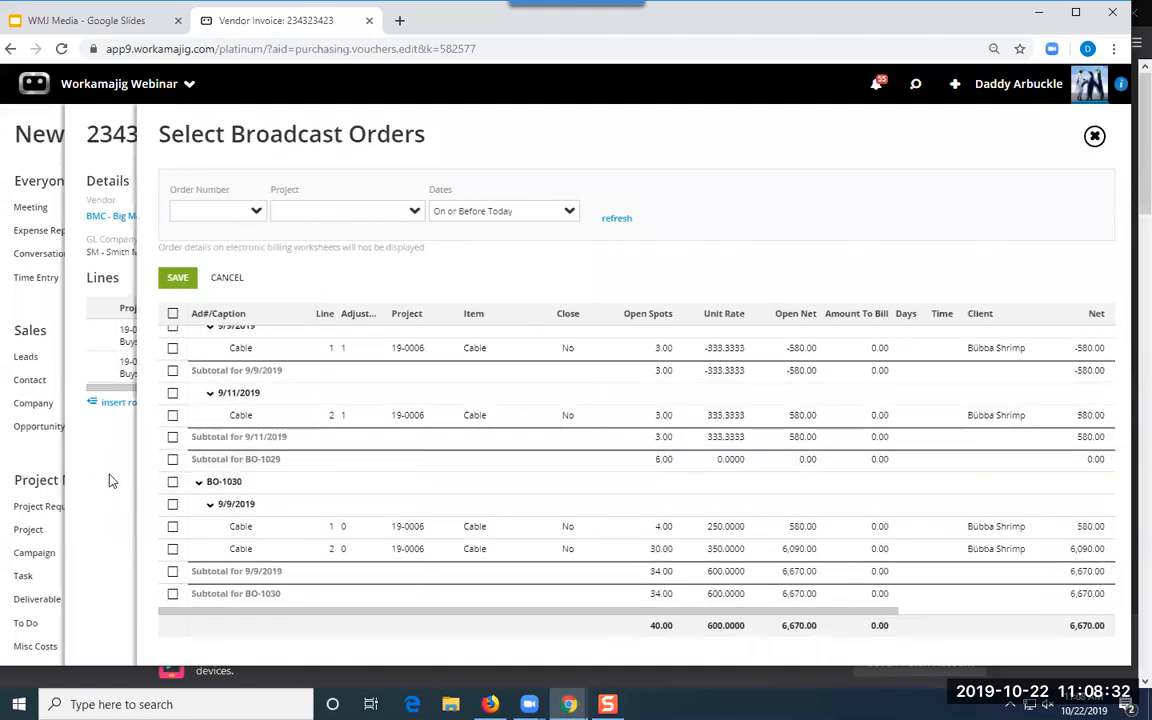
left_click(110, 481)
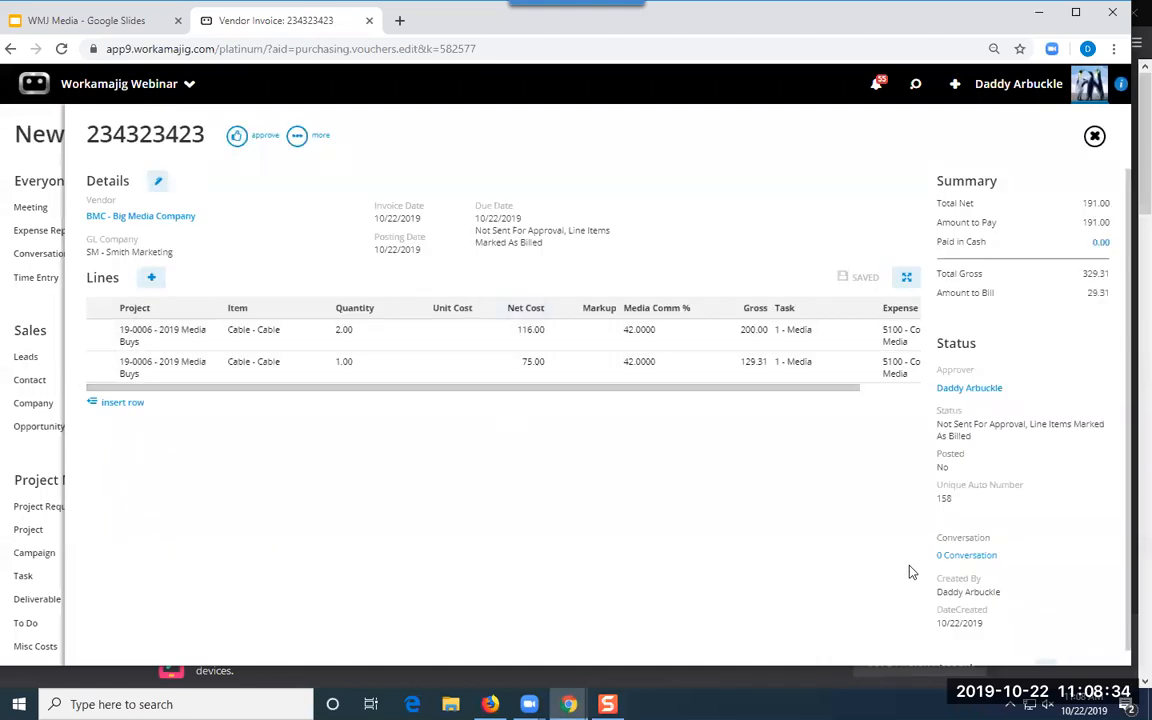
- Open the file selection for adding an attachment to the vendor invoice, and cancel it
left_click_drag(1117, 561, 1131, 632)
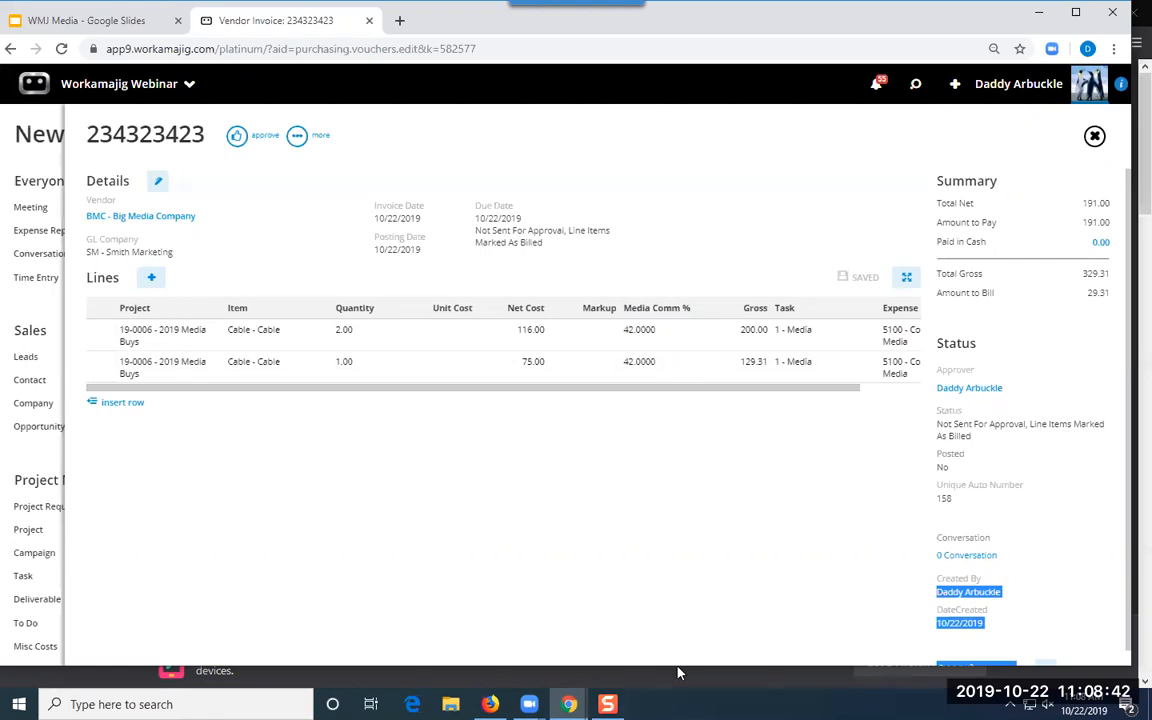
left_click(1046, 670)
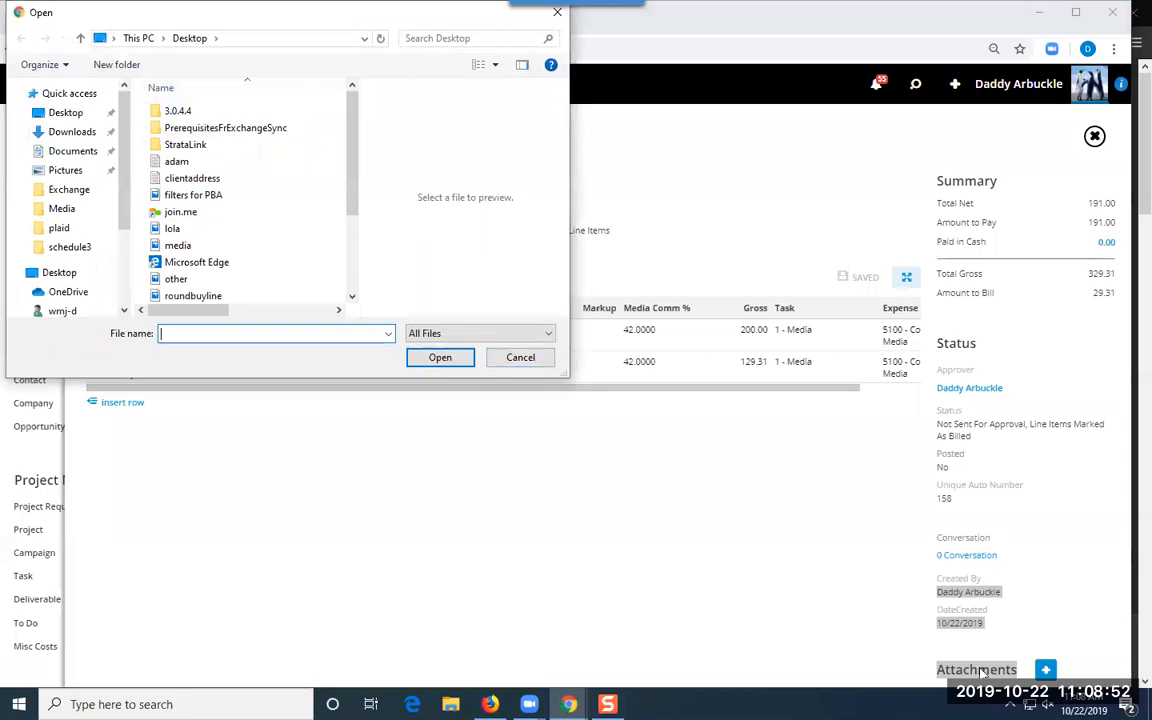
left_click(520, 357)
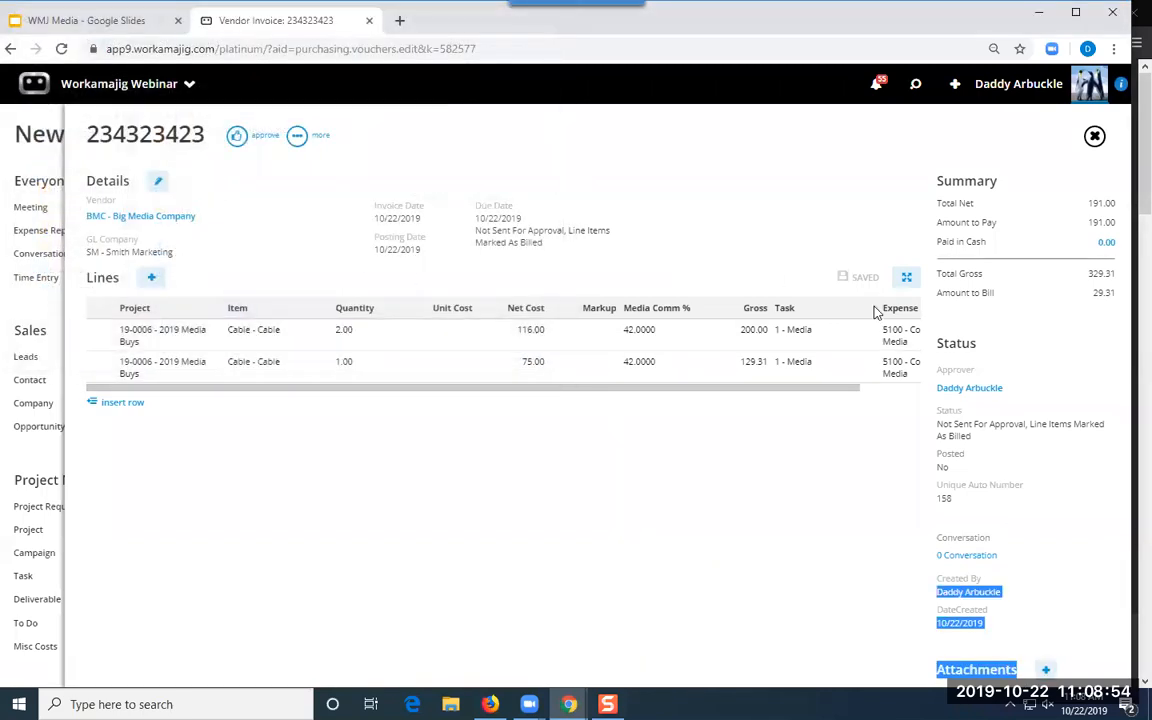